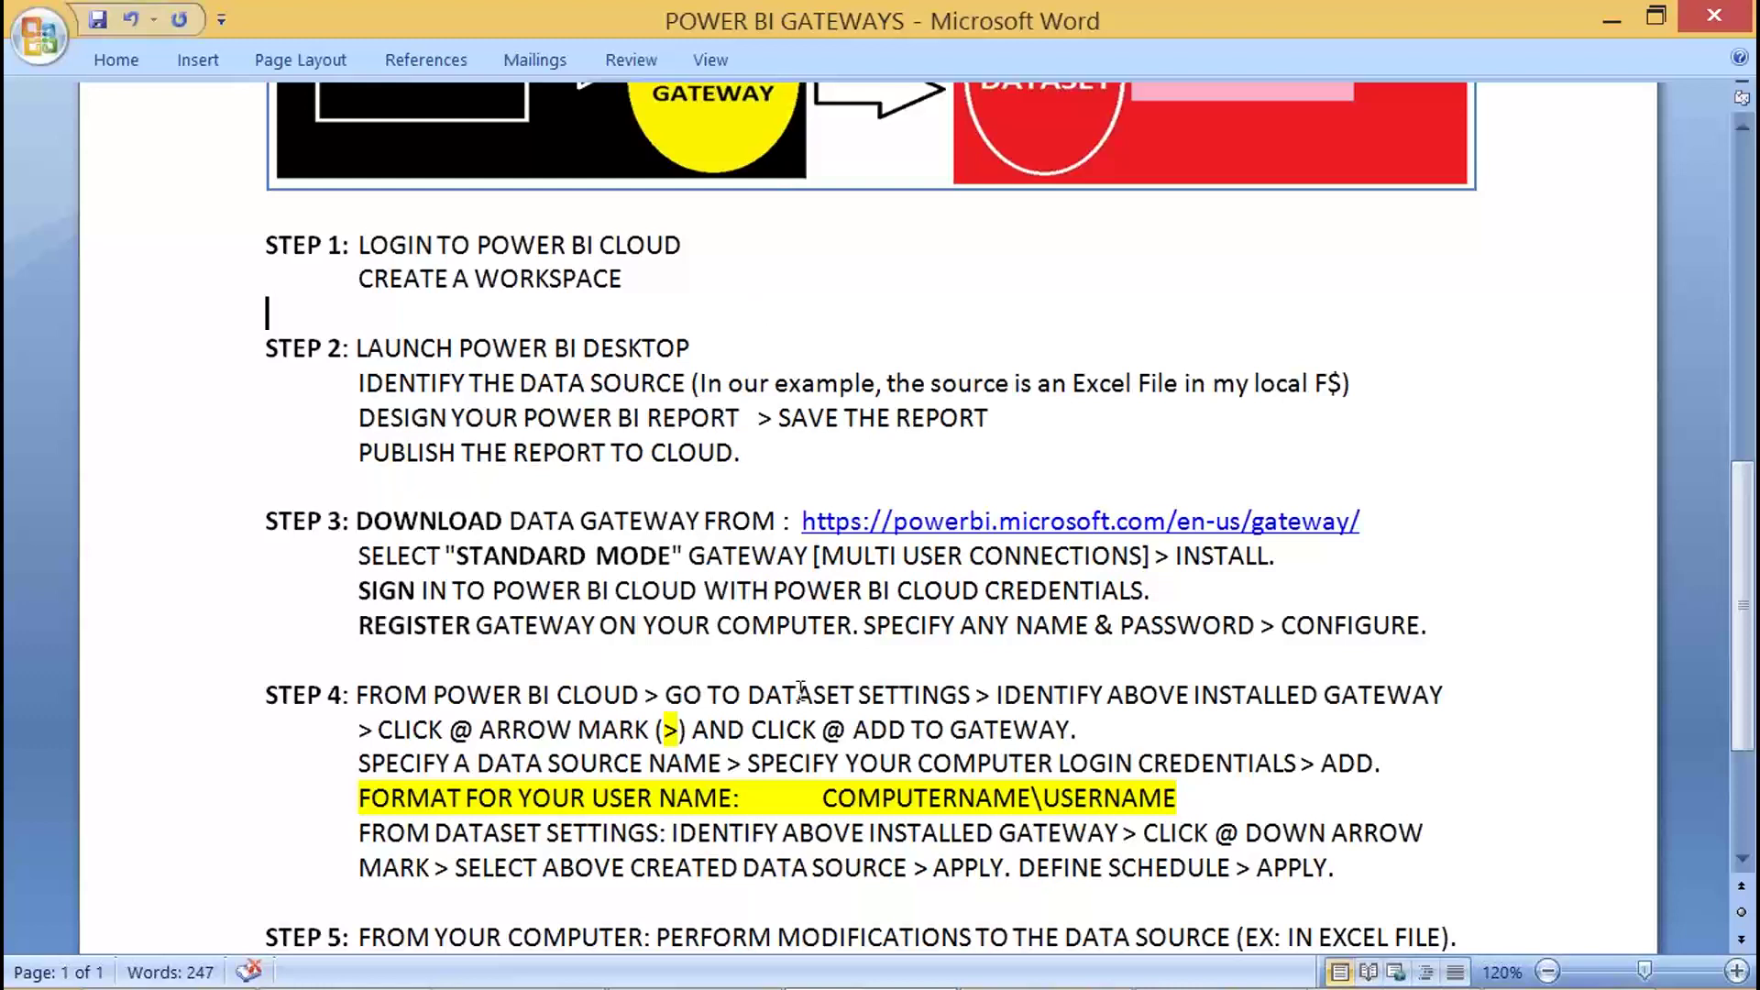
- Highlight the Step 2 lines in Word, from launching Power BI Desktop to designing the report
left_click(508, 979)
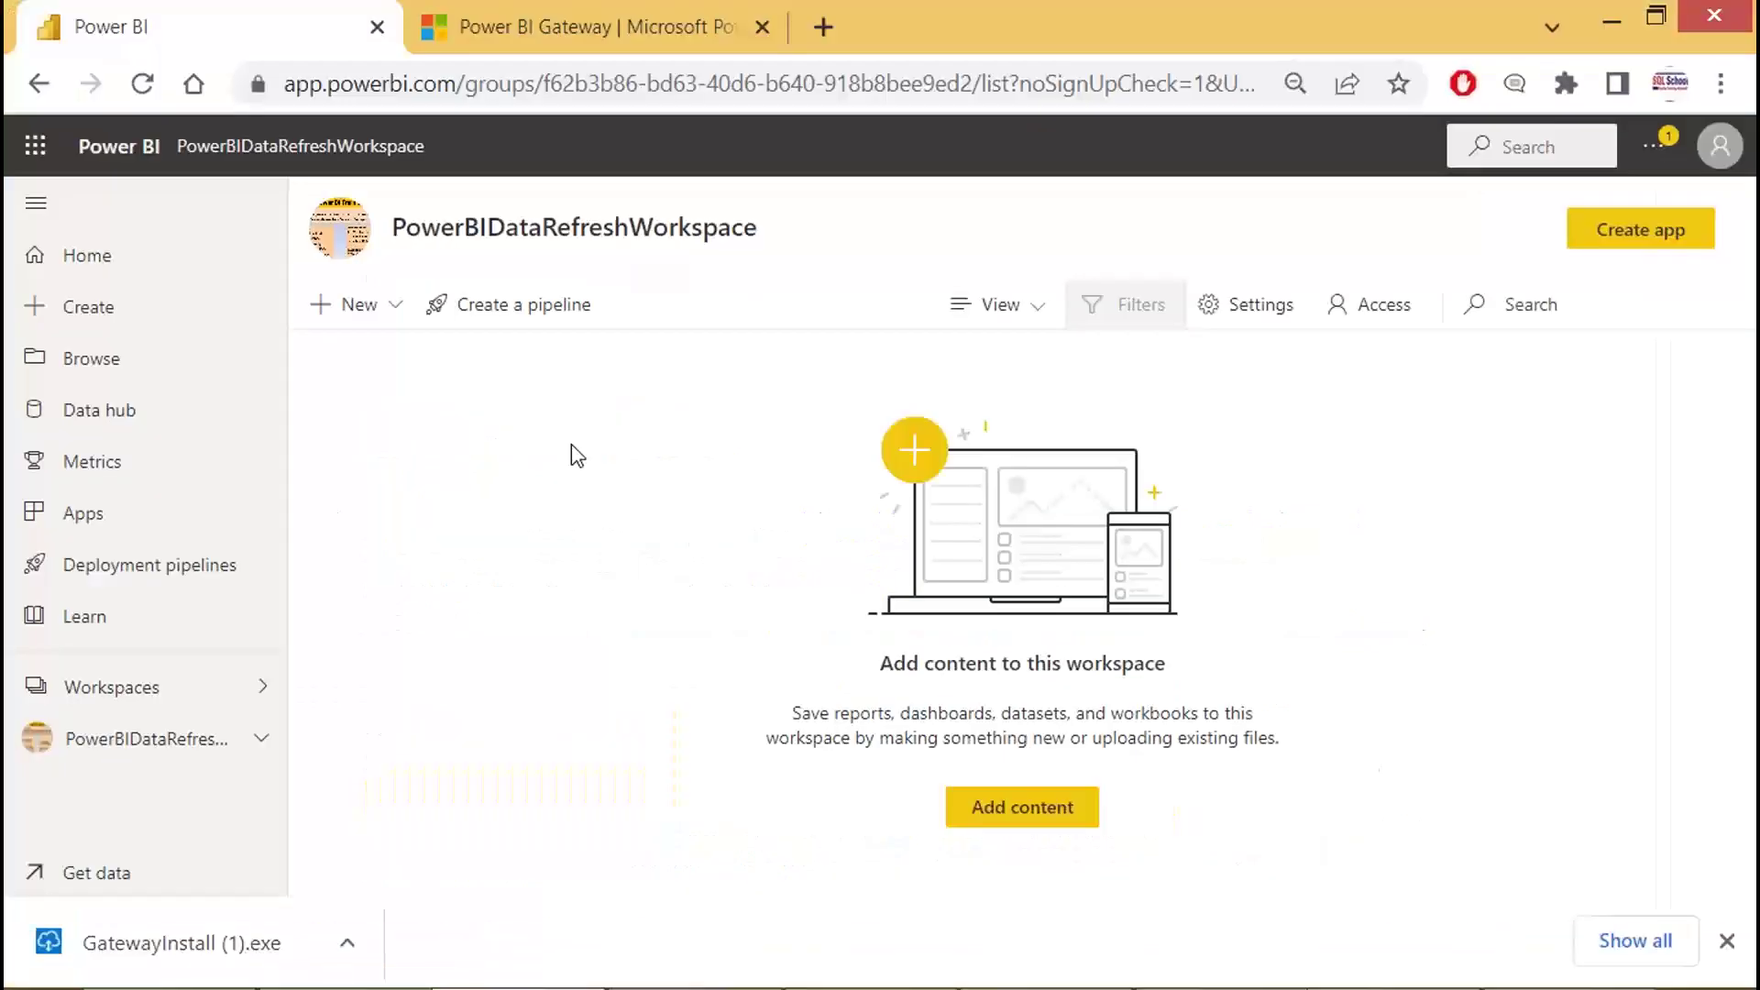
left_click_drag(260, 258, 1606, 883)
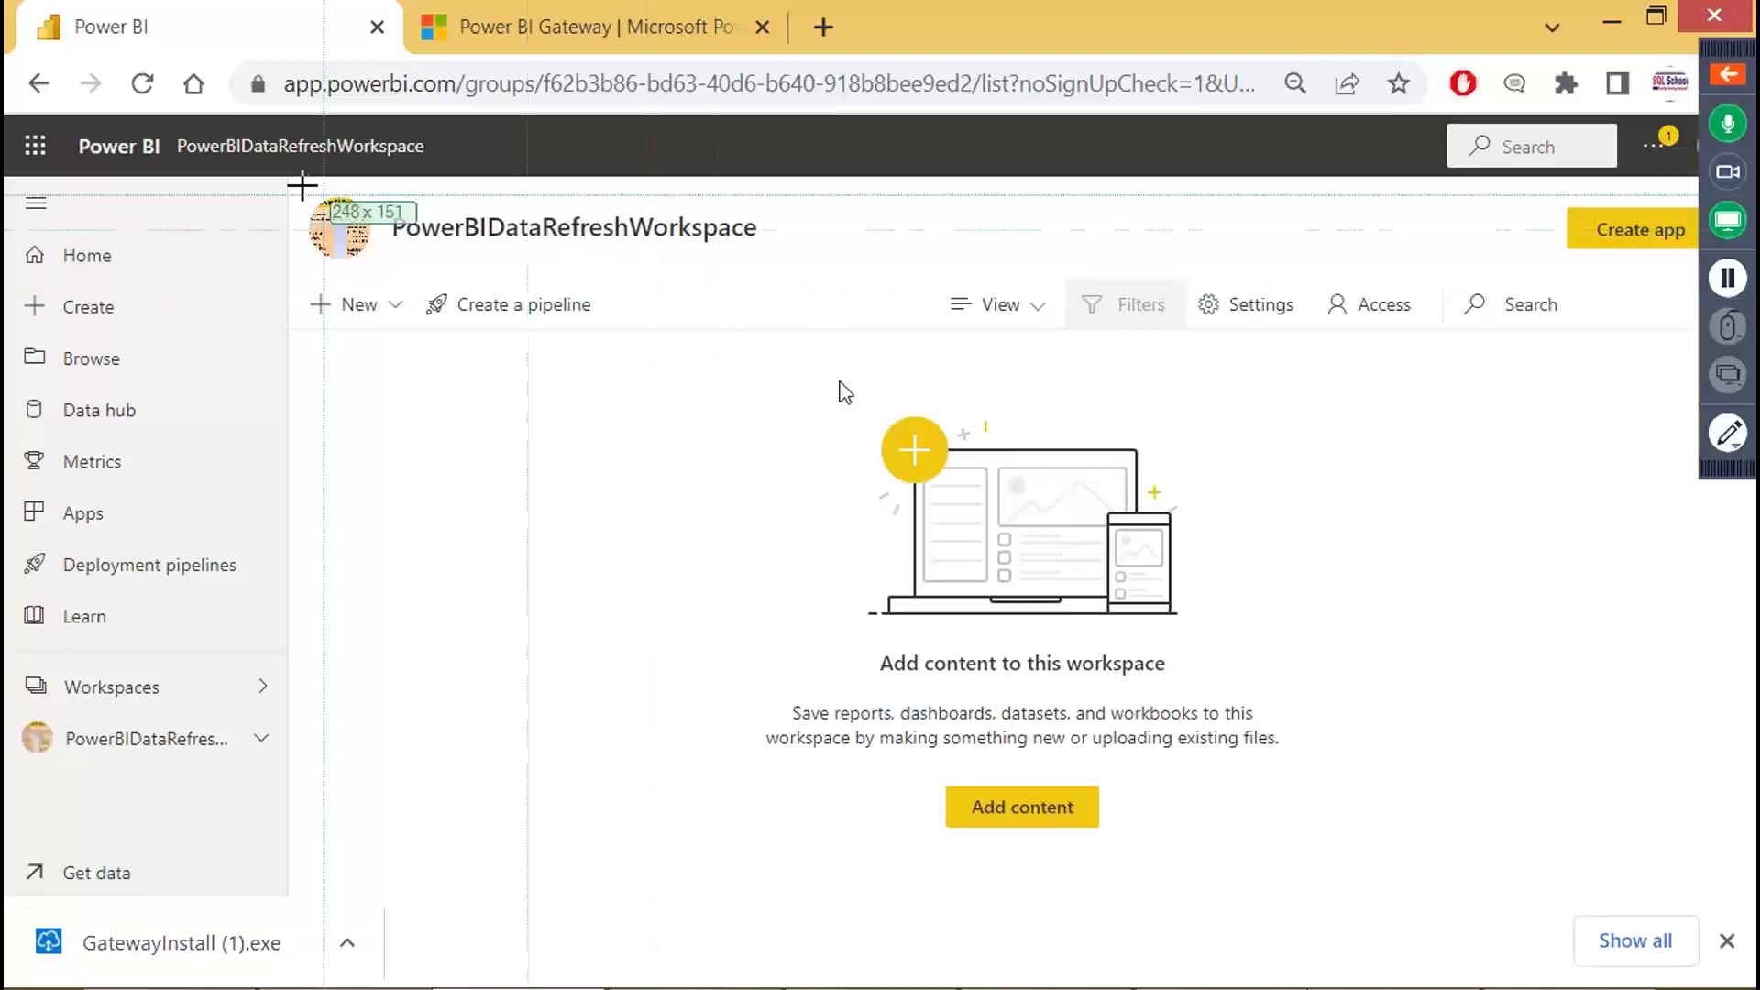
left_click_drag(302, 186, 1395, 924)
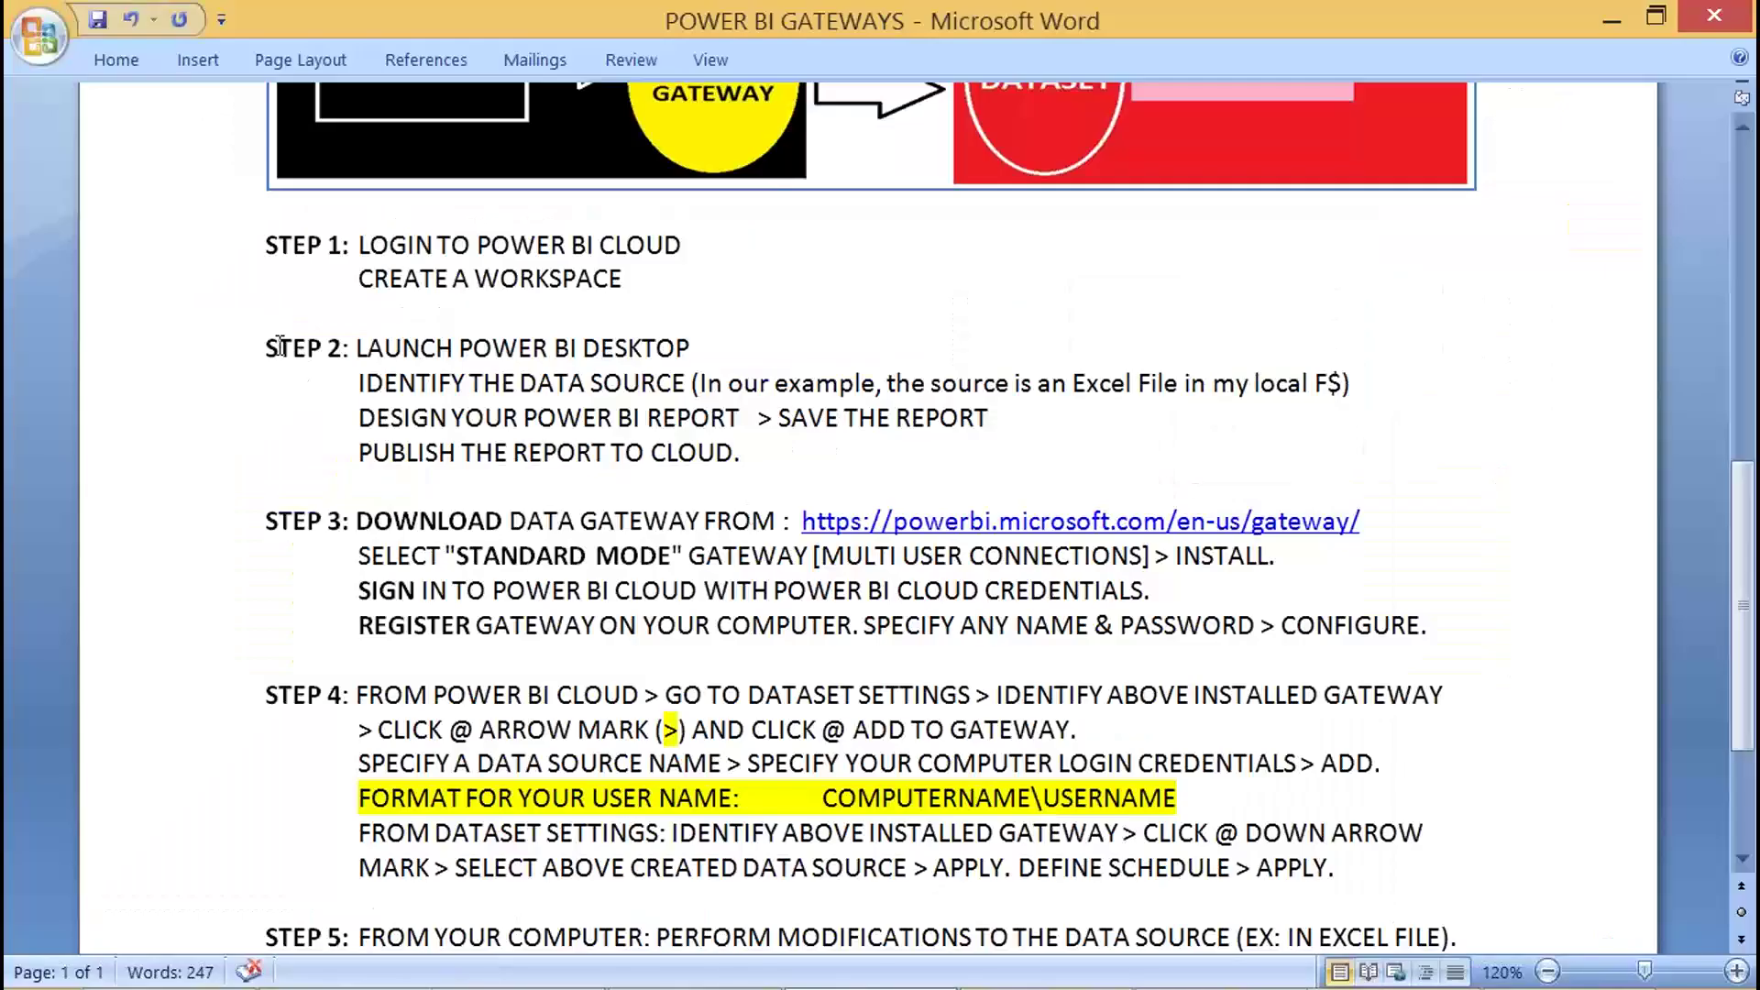
left_click_drag(356, 353, 685, 392)
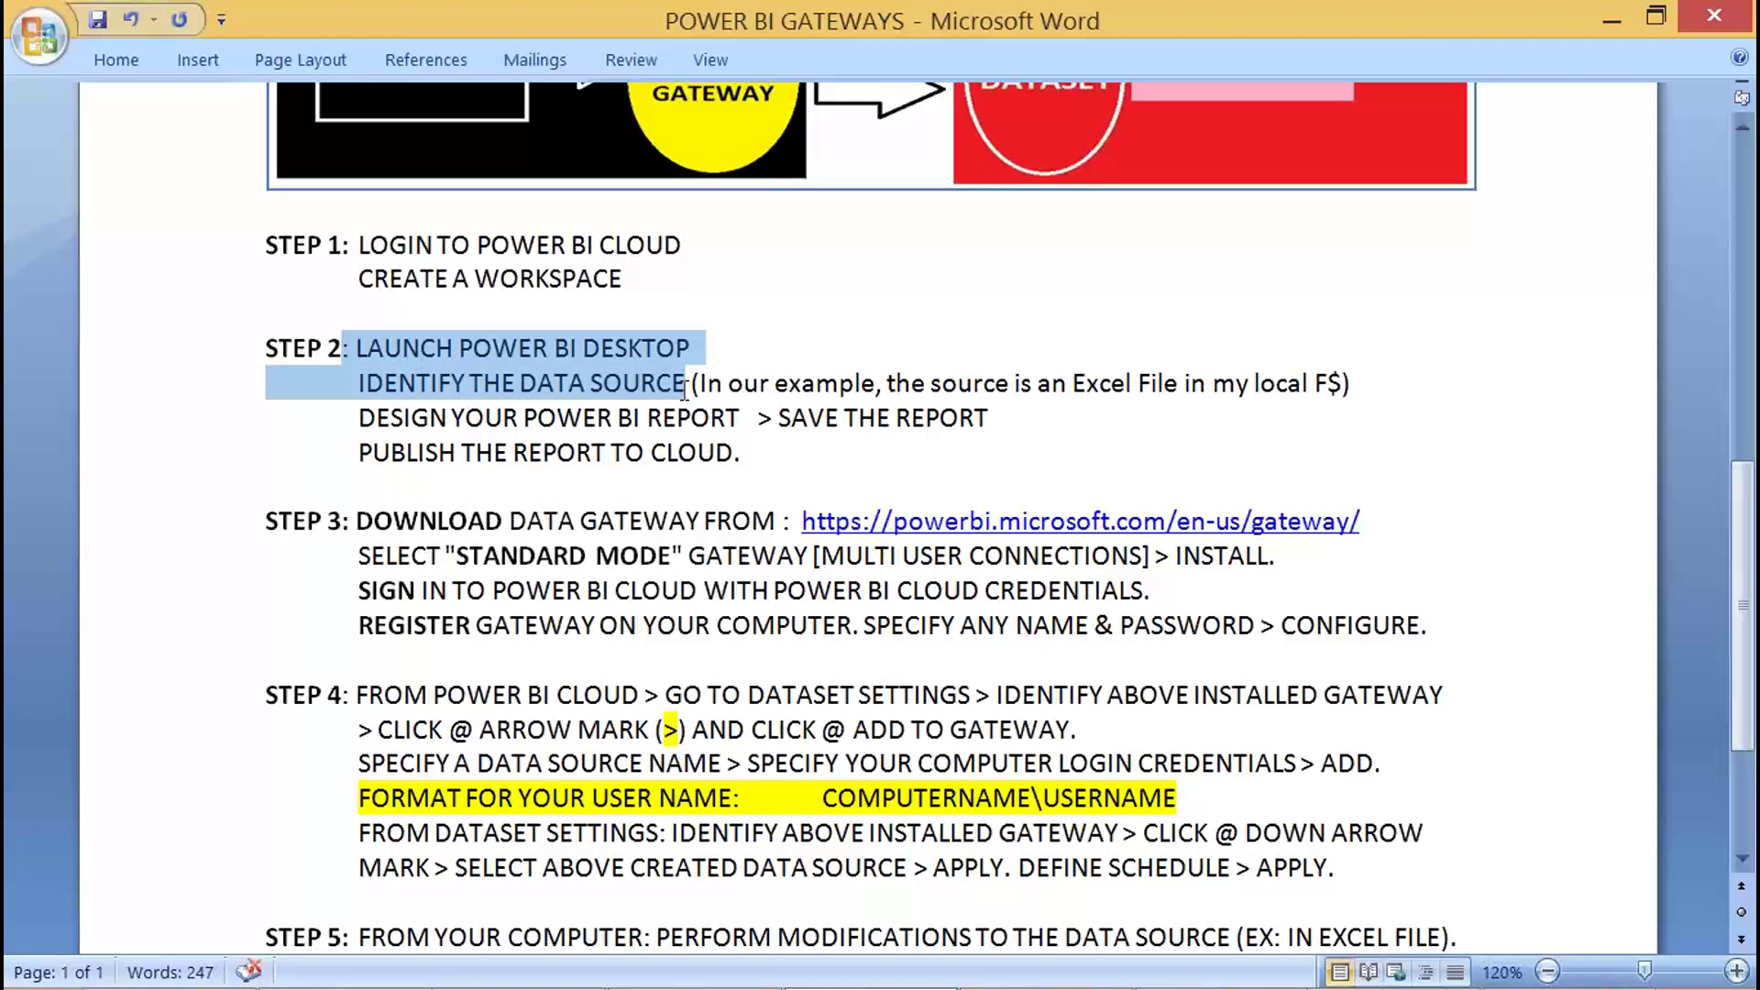
left_click_drag(684, 391, 1007, 421)
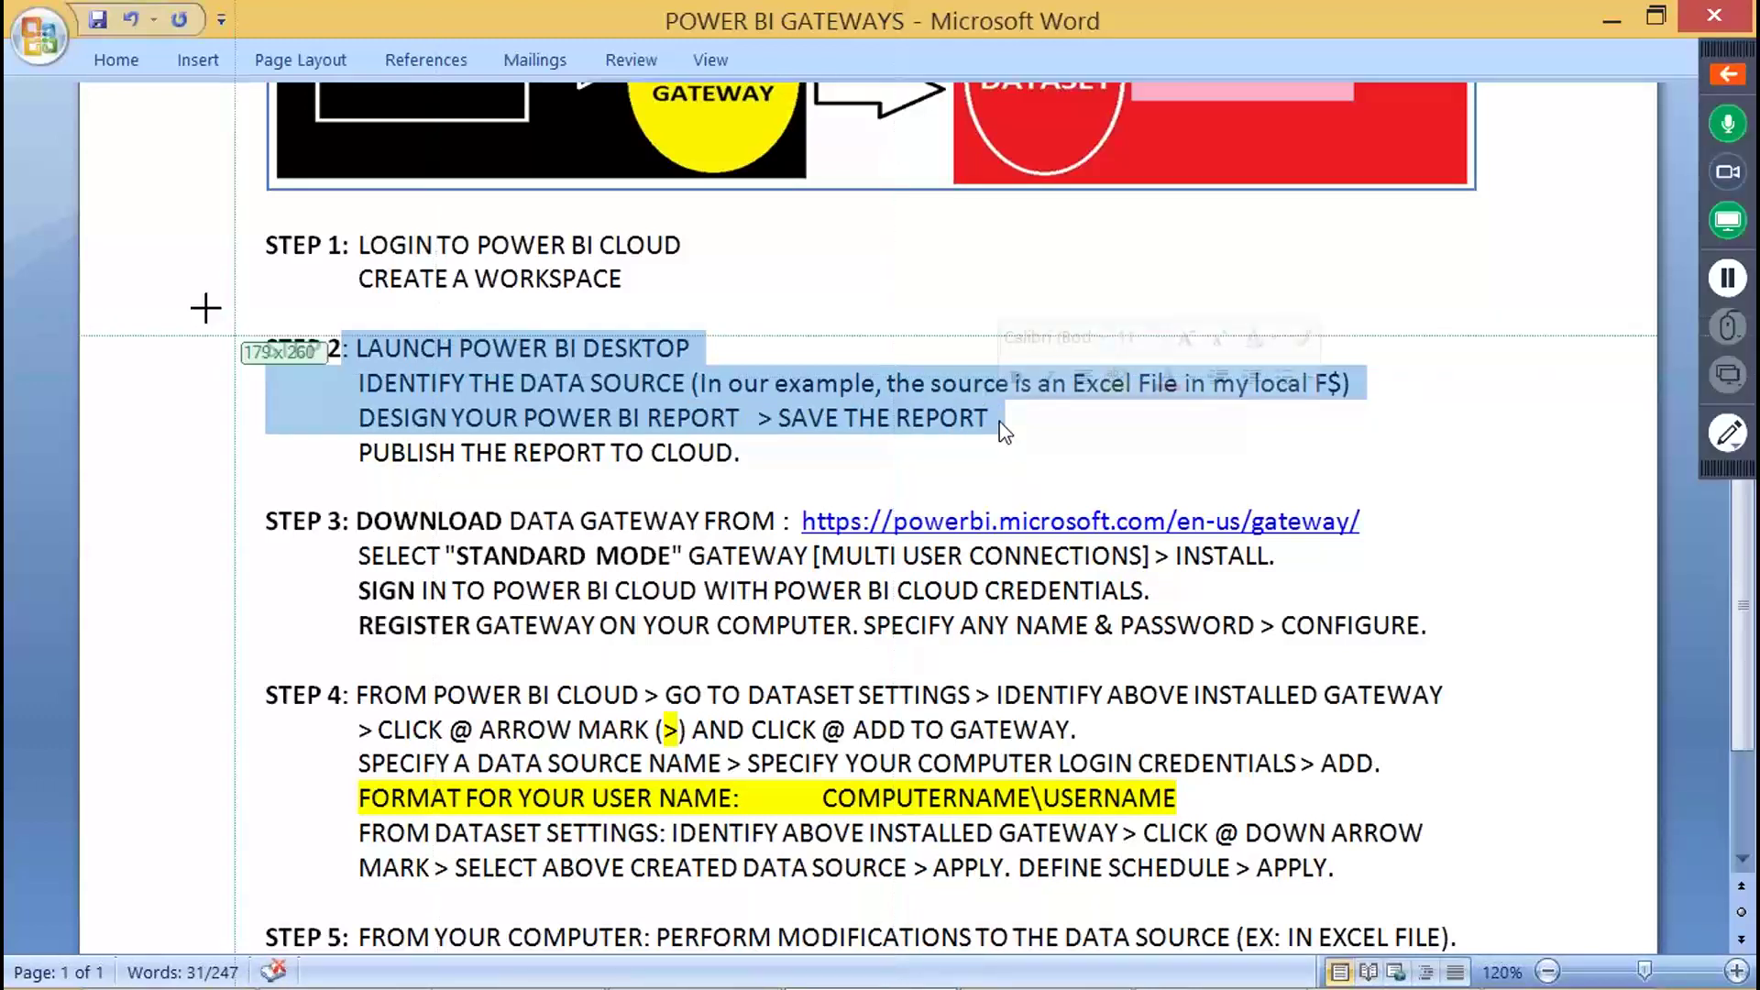
left_click_drag(206, 309, 1501, 464)
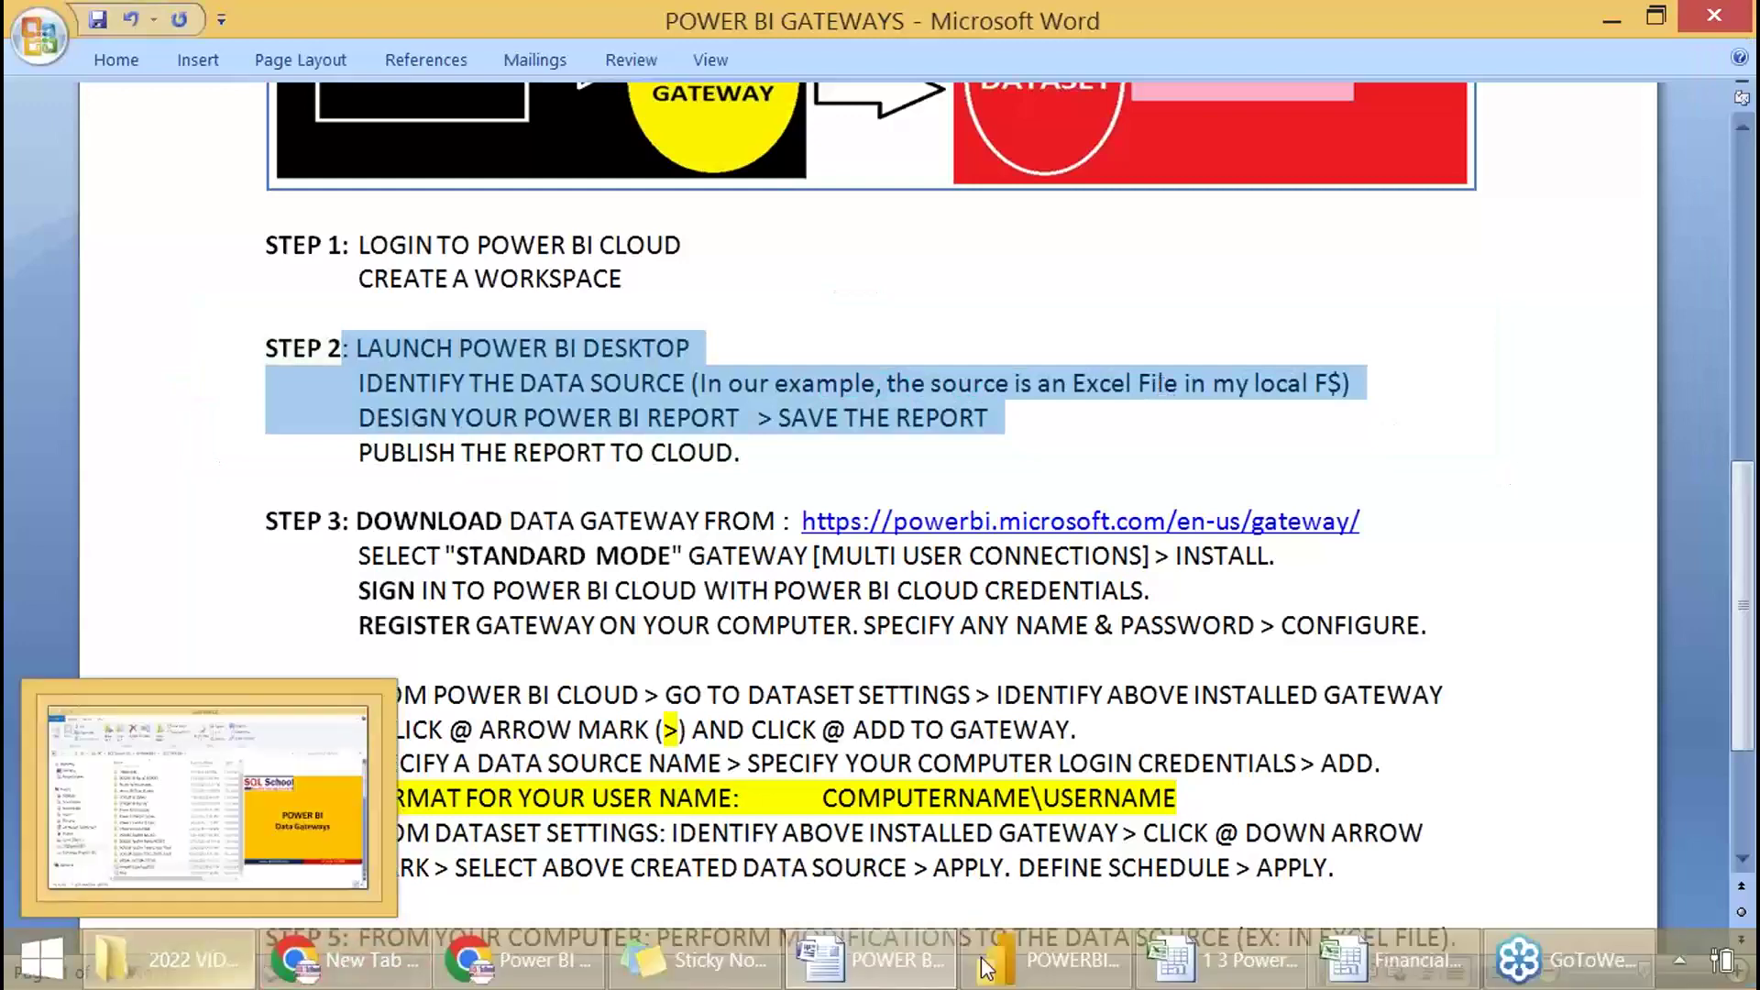
- Bring up the FinancialSample1 workbook at the top of its FinancialSales sheet
left_click(1435, 772)
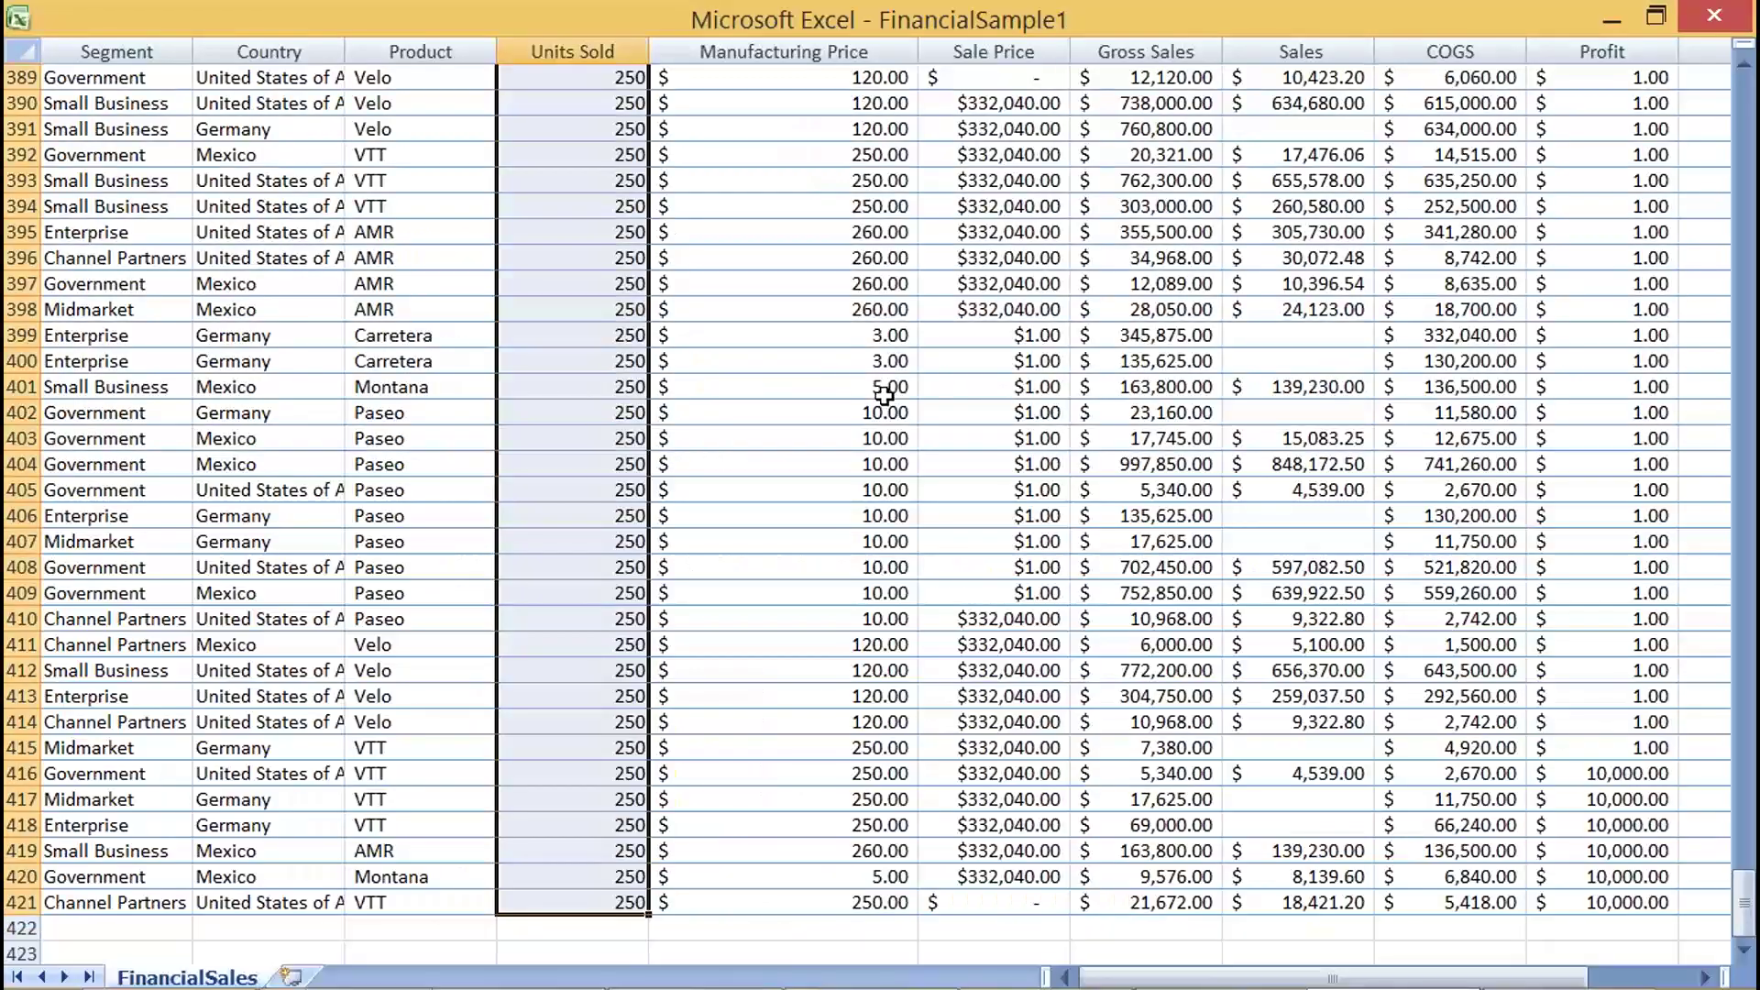
scroll(452, 284, "up", 20)
key("ctrl+Home")
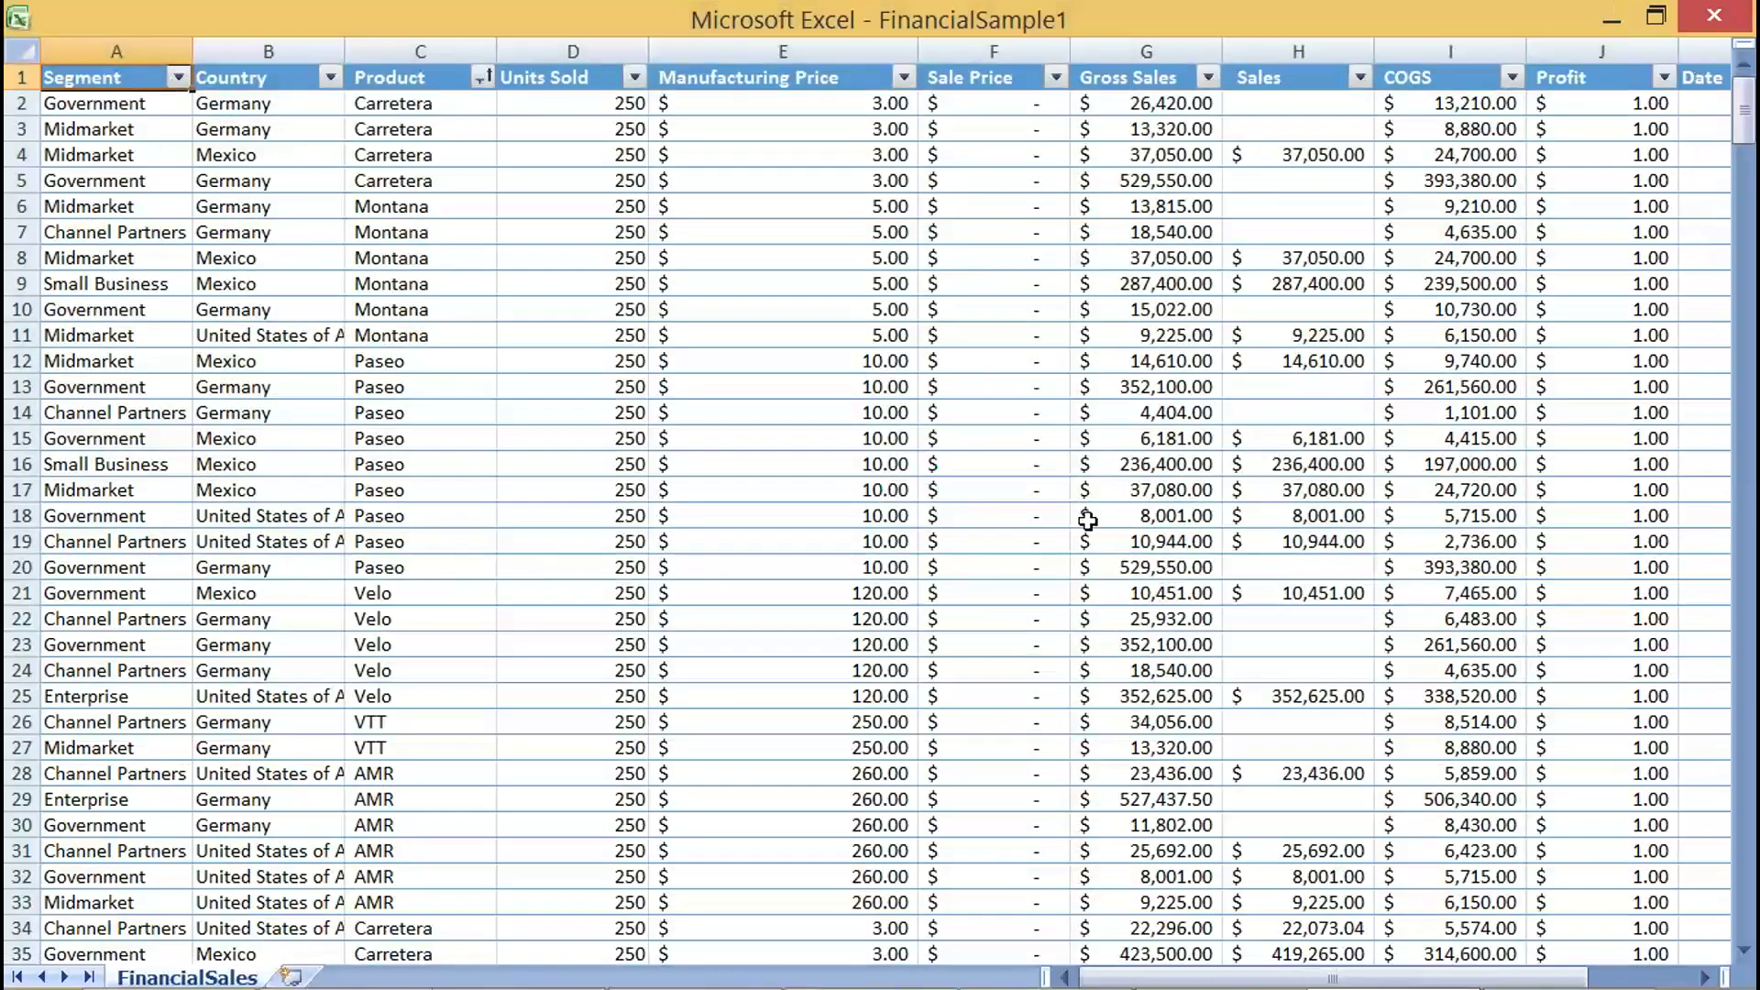
- Add a table visual to the Power BI Desktop report and enlarge it over the canvas
left_click(1058, 943)
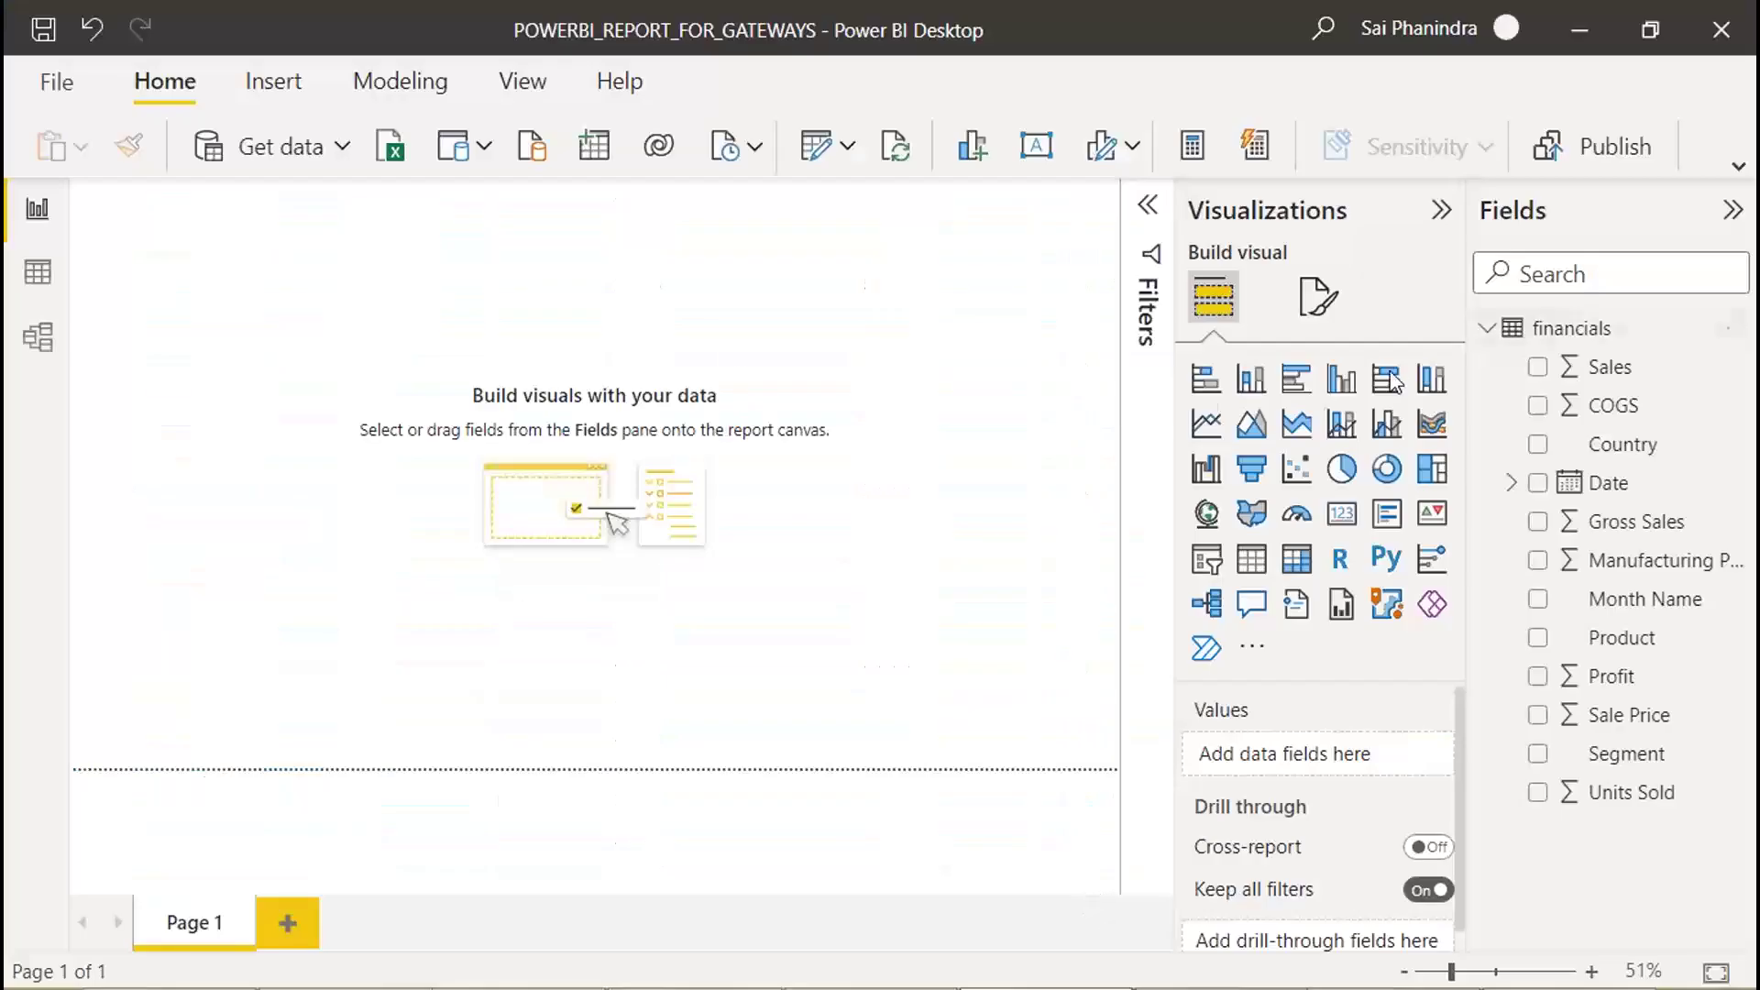
left_click(1253, 559)
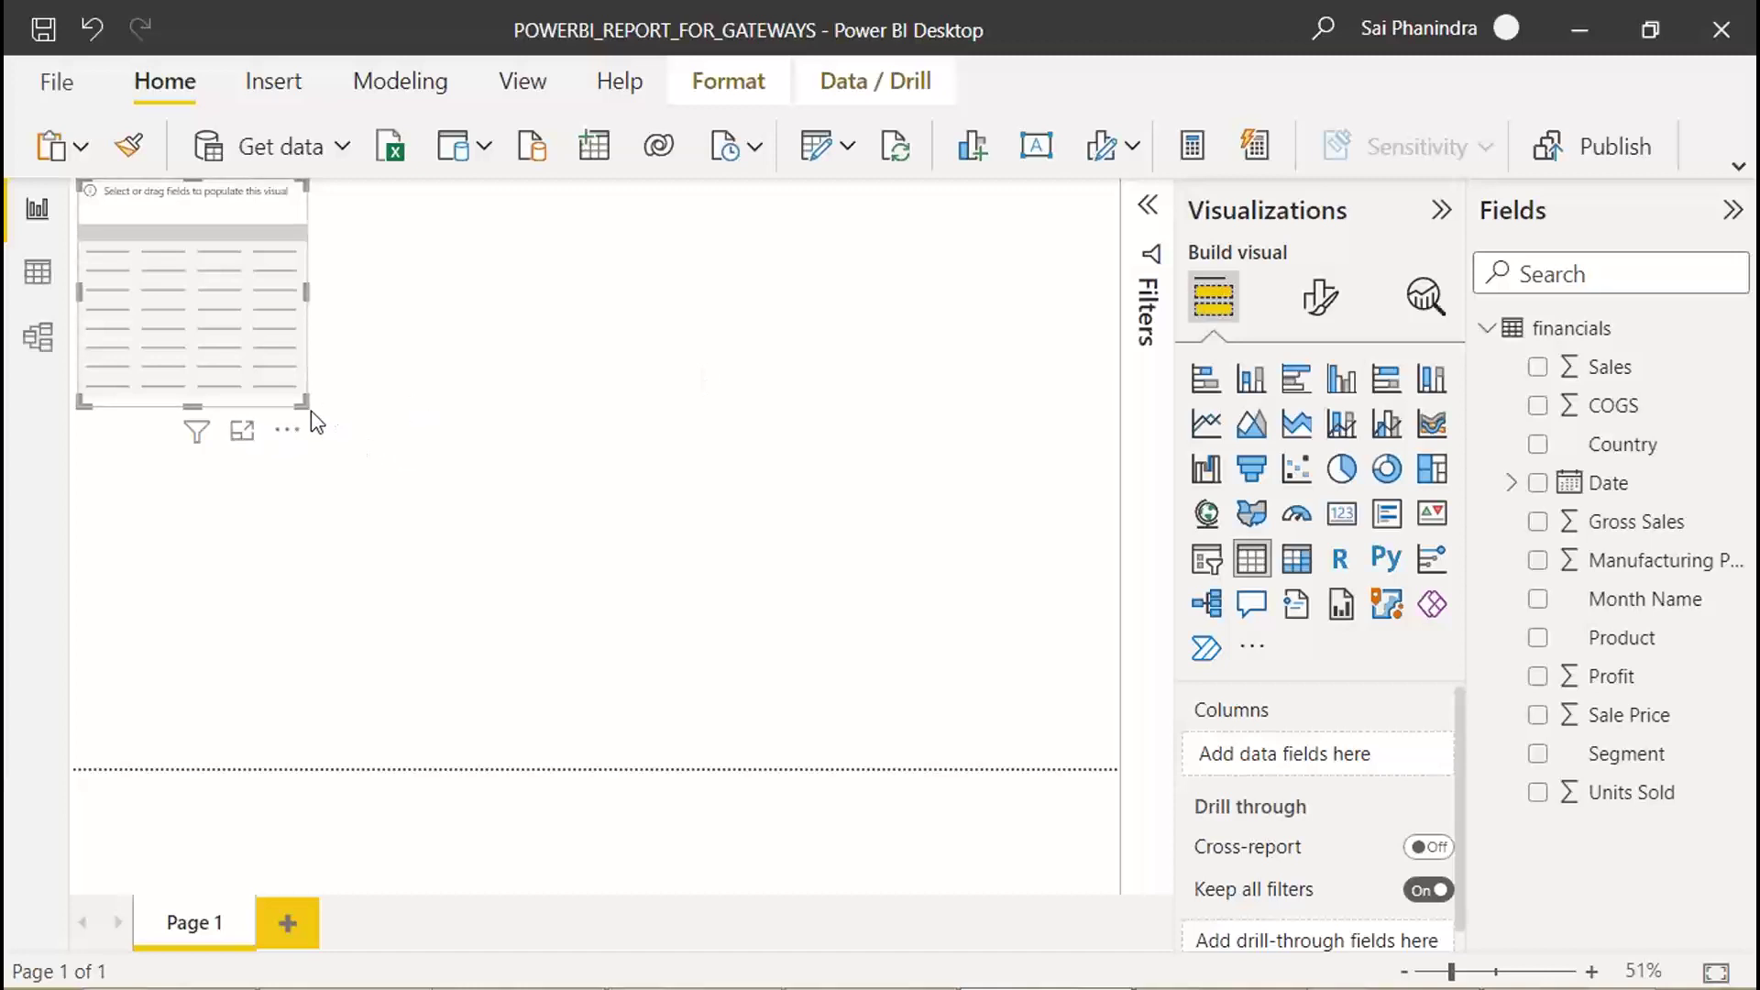
left_click_drag(1006, 727, 1082, 764)
left_click_drag(1077, 472, 1117, 470)
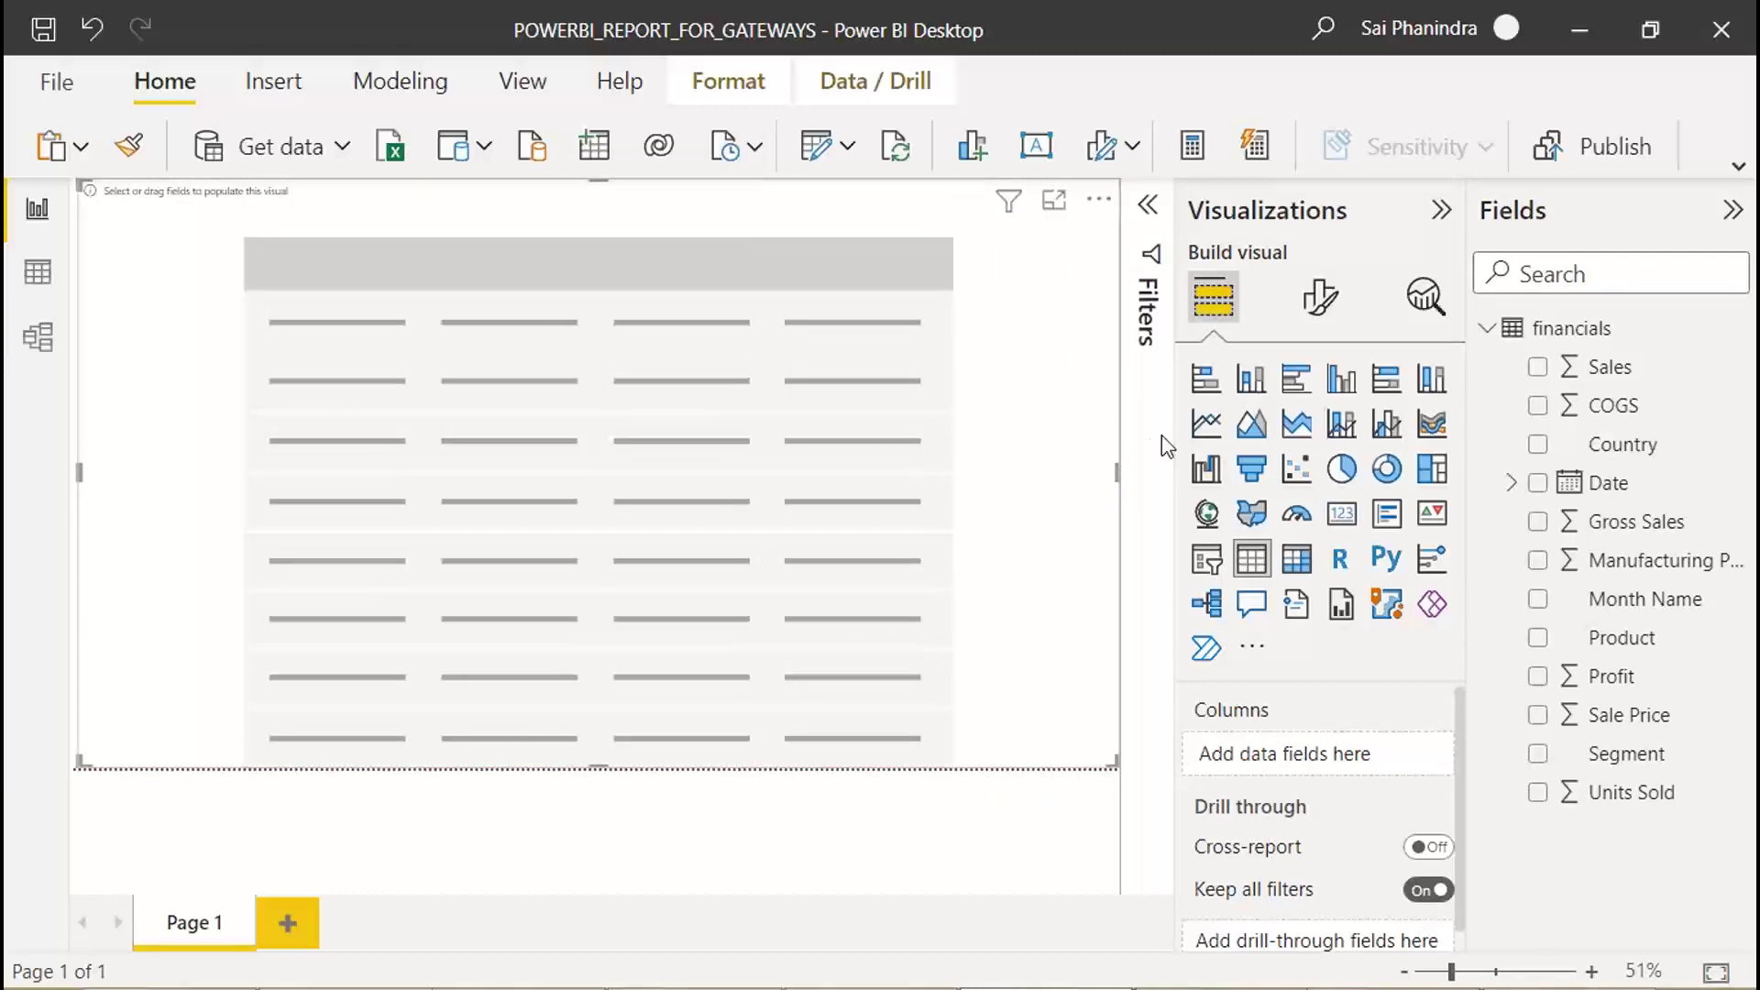
- Add the Country, Segment, Profit and Sales fields to the table
left_click(1538, 445)
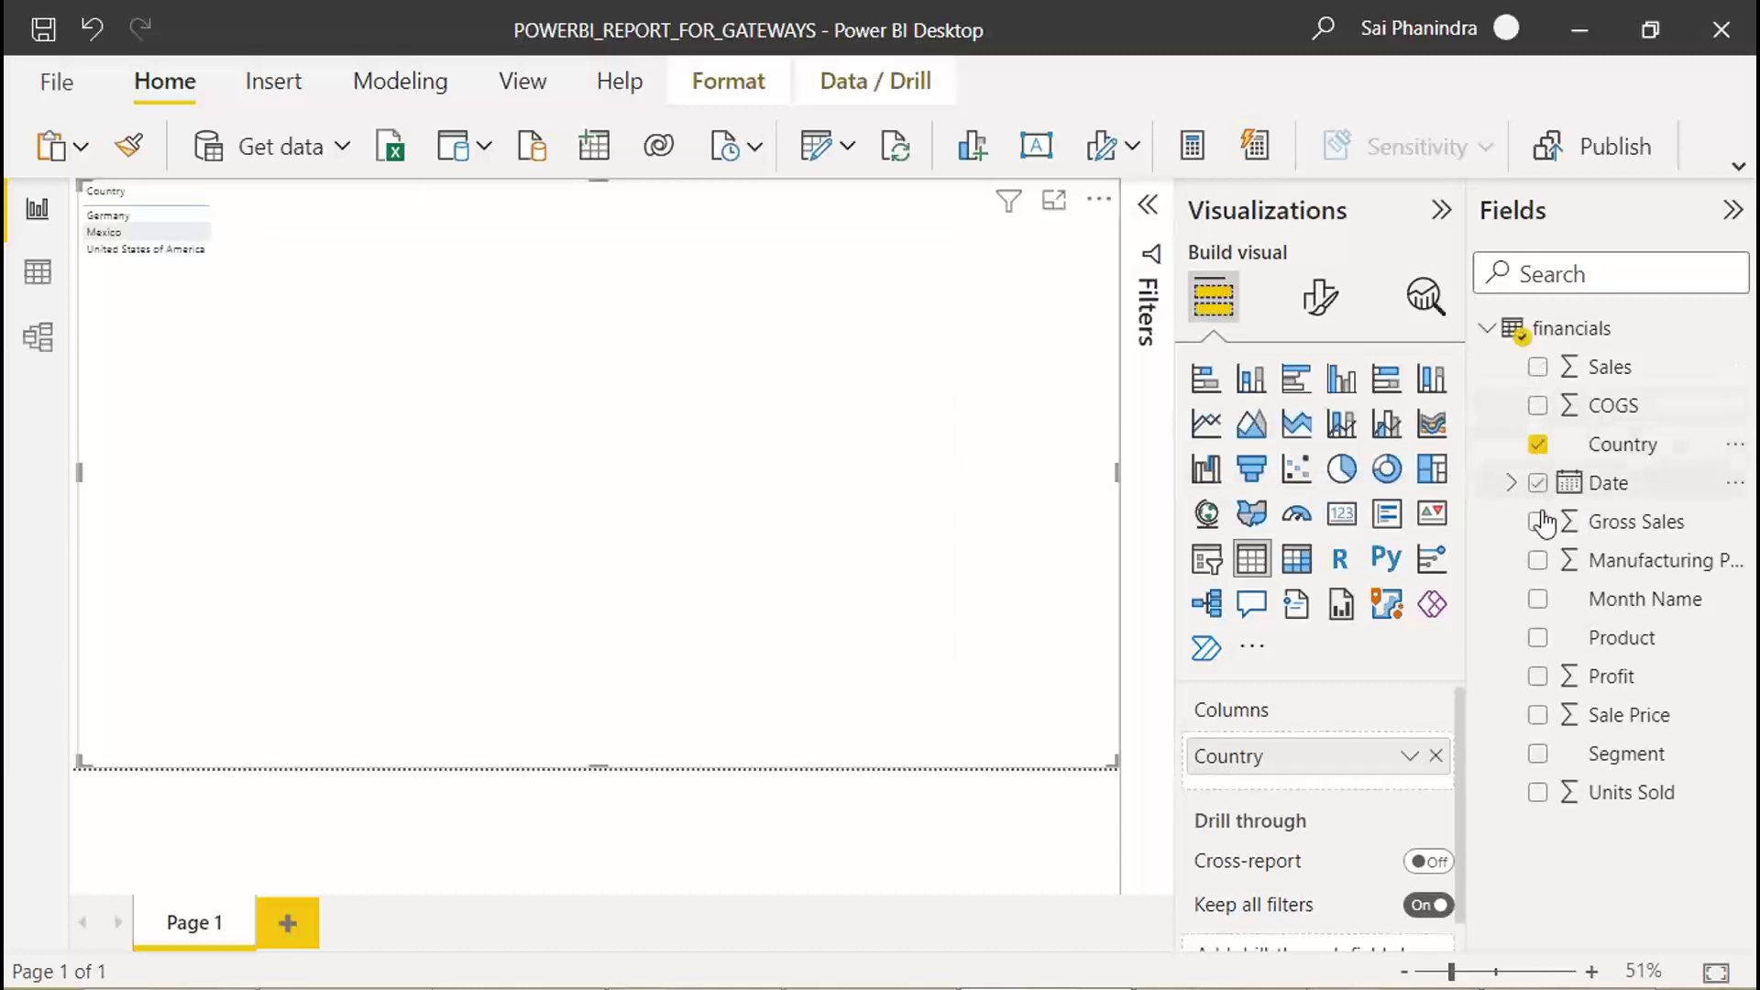
left_click(1541, 756)
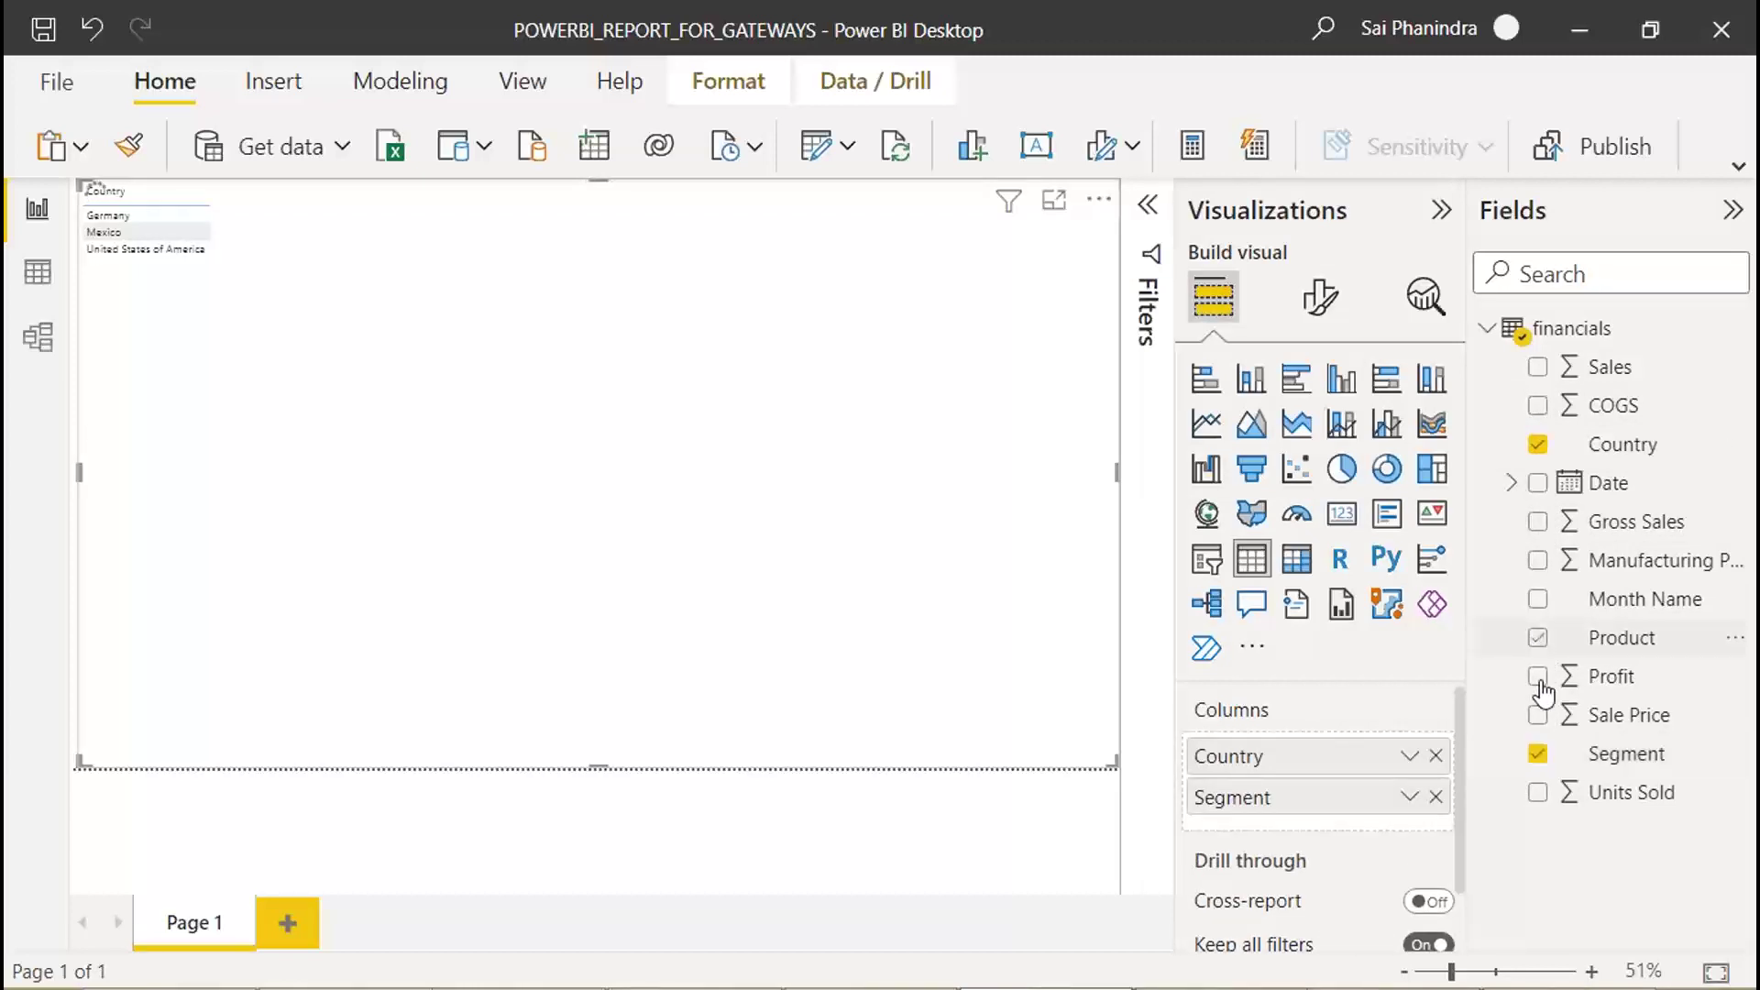
left_click(1538, 677)
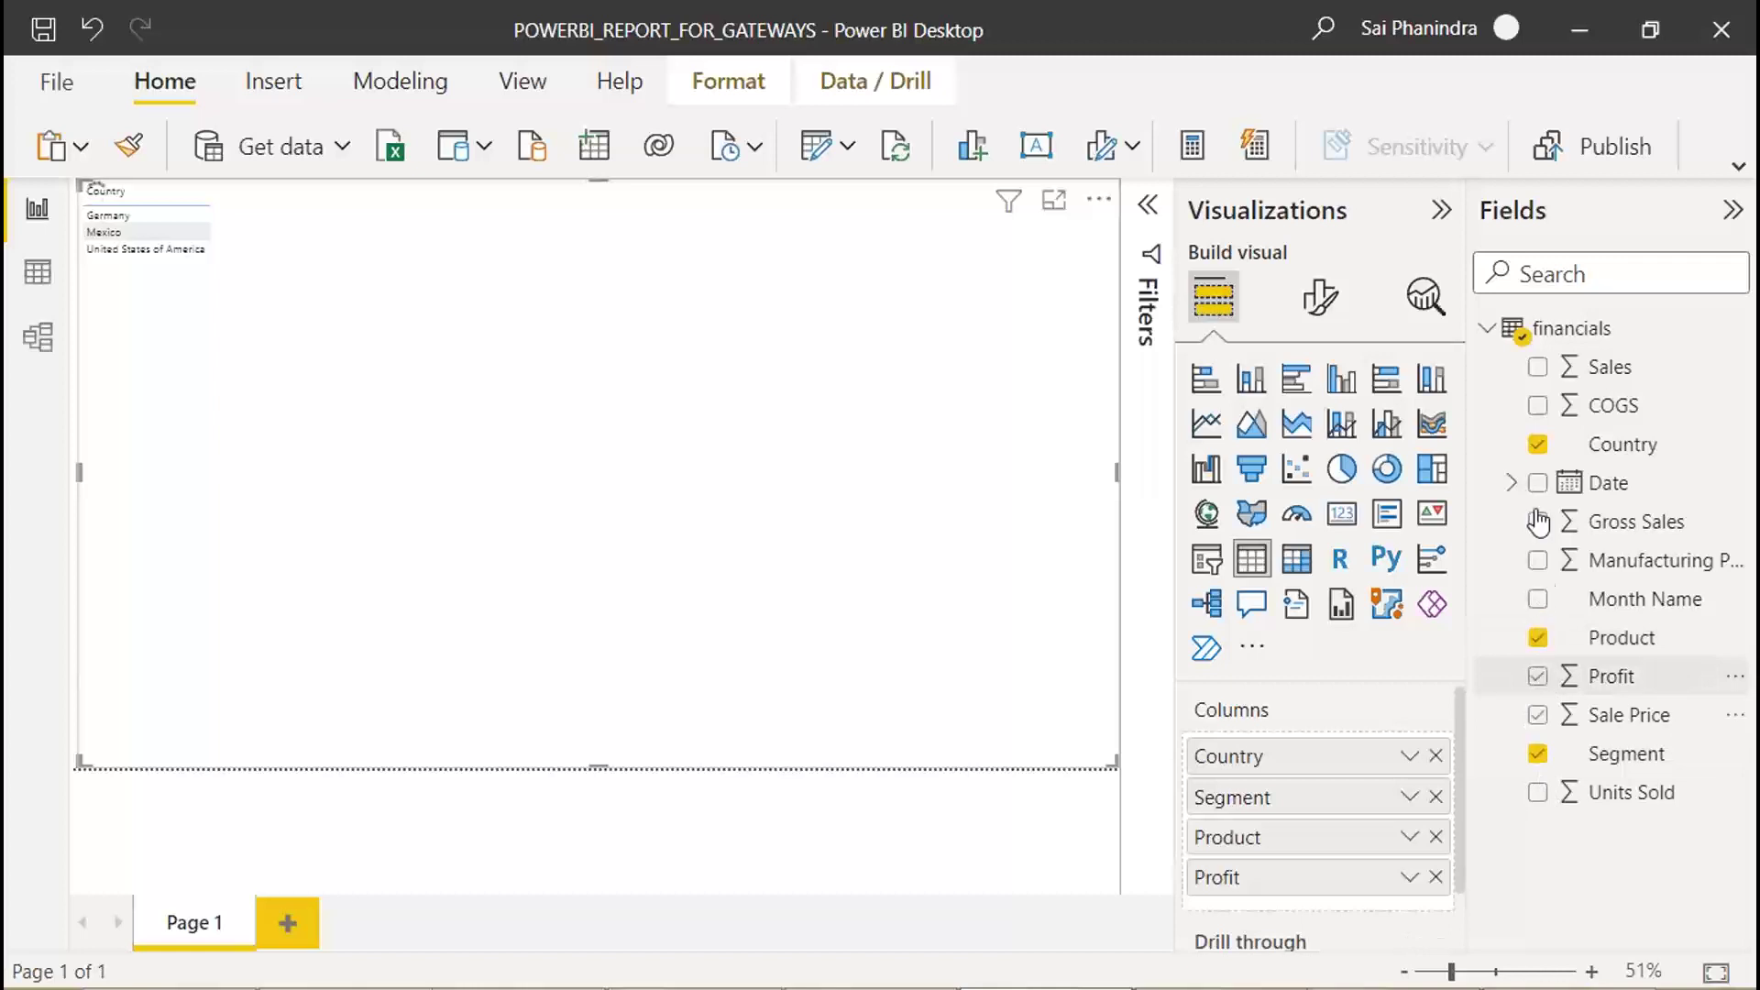
left_click(1539, 368)
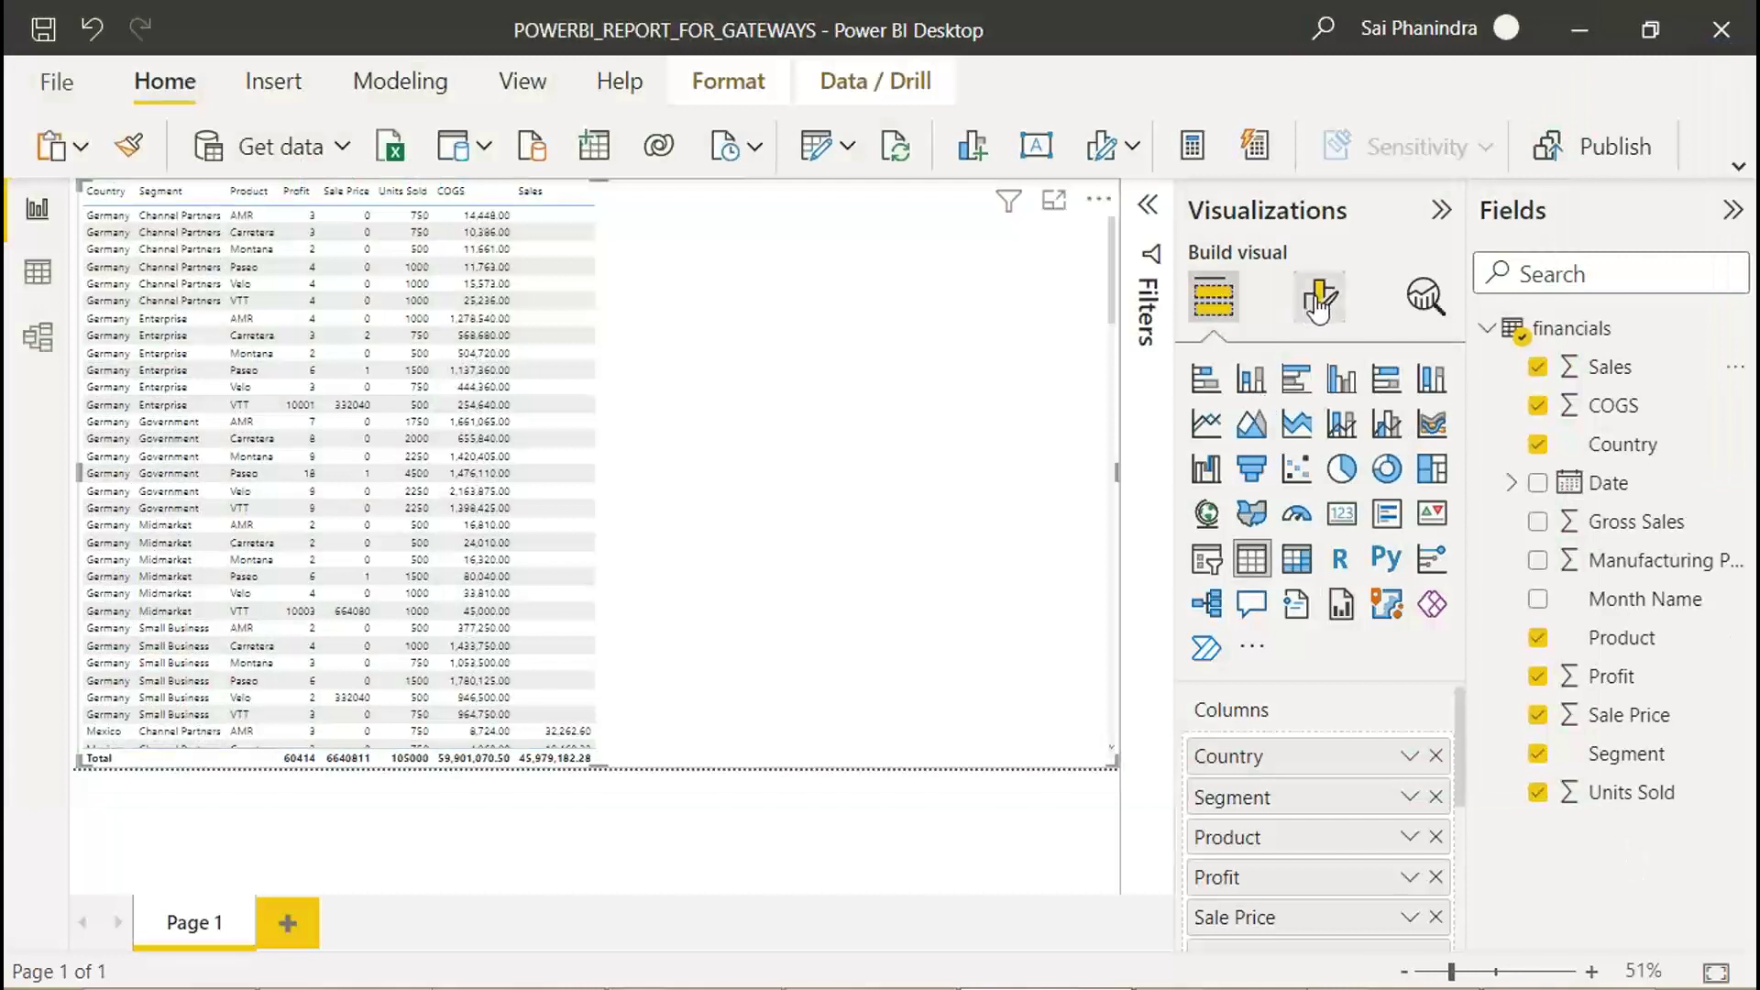
- Apply the Alternating rows style preset to the table
left_click(1319, 307)
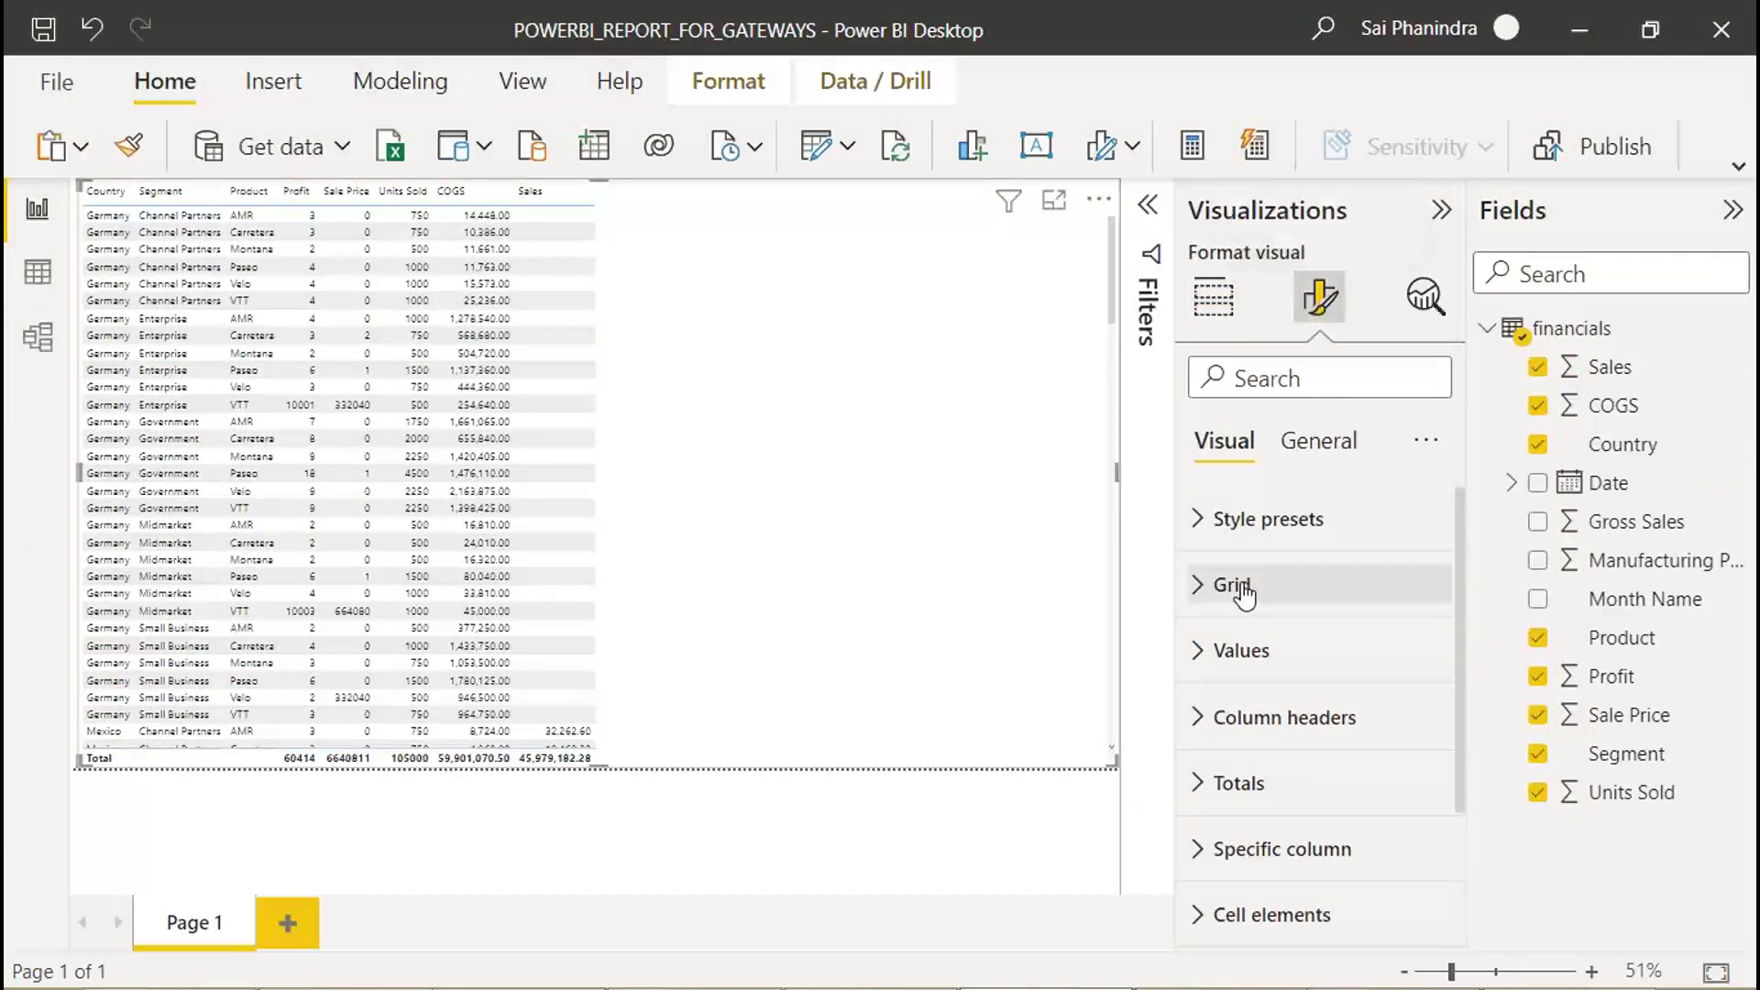
left_click(1208, 595)
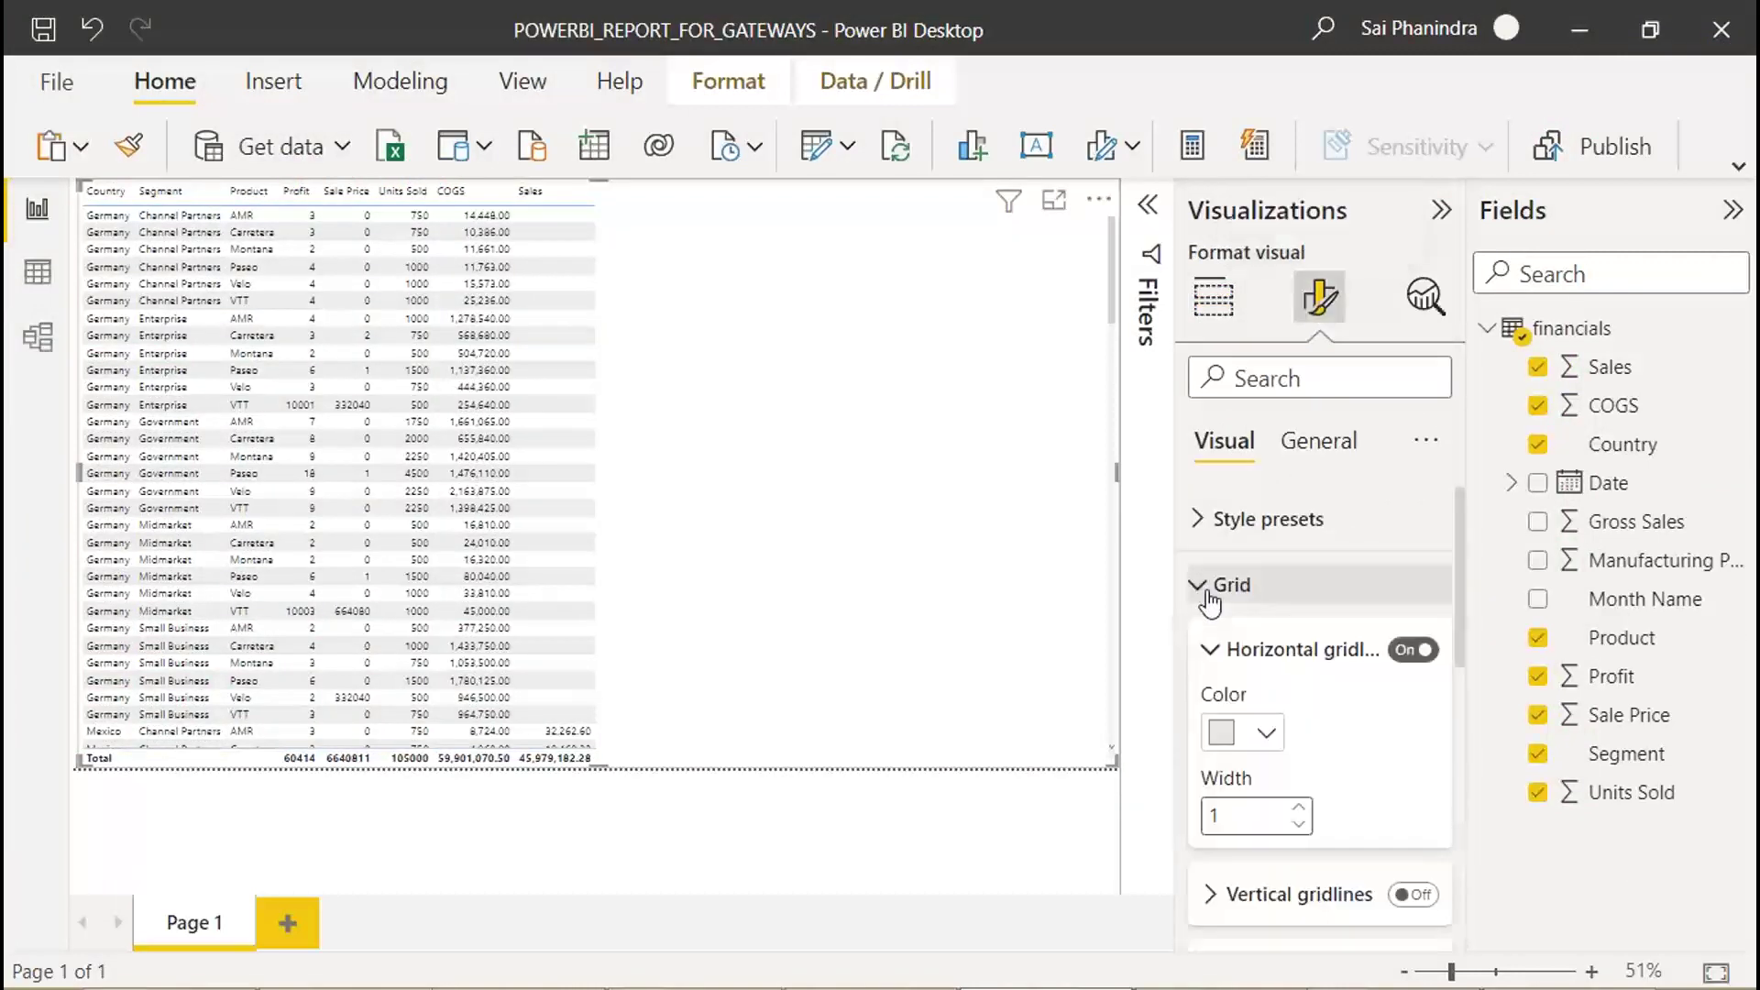
left_click(1208, 530)
left_click(1264, 600)
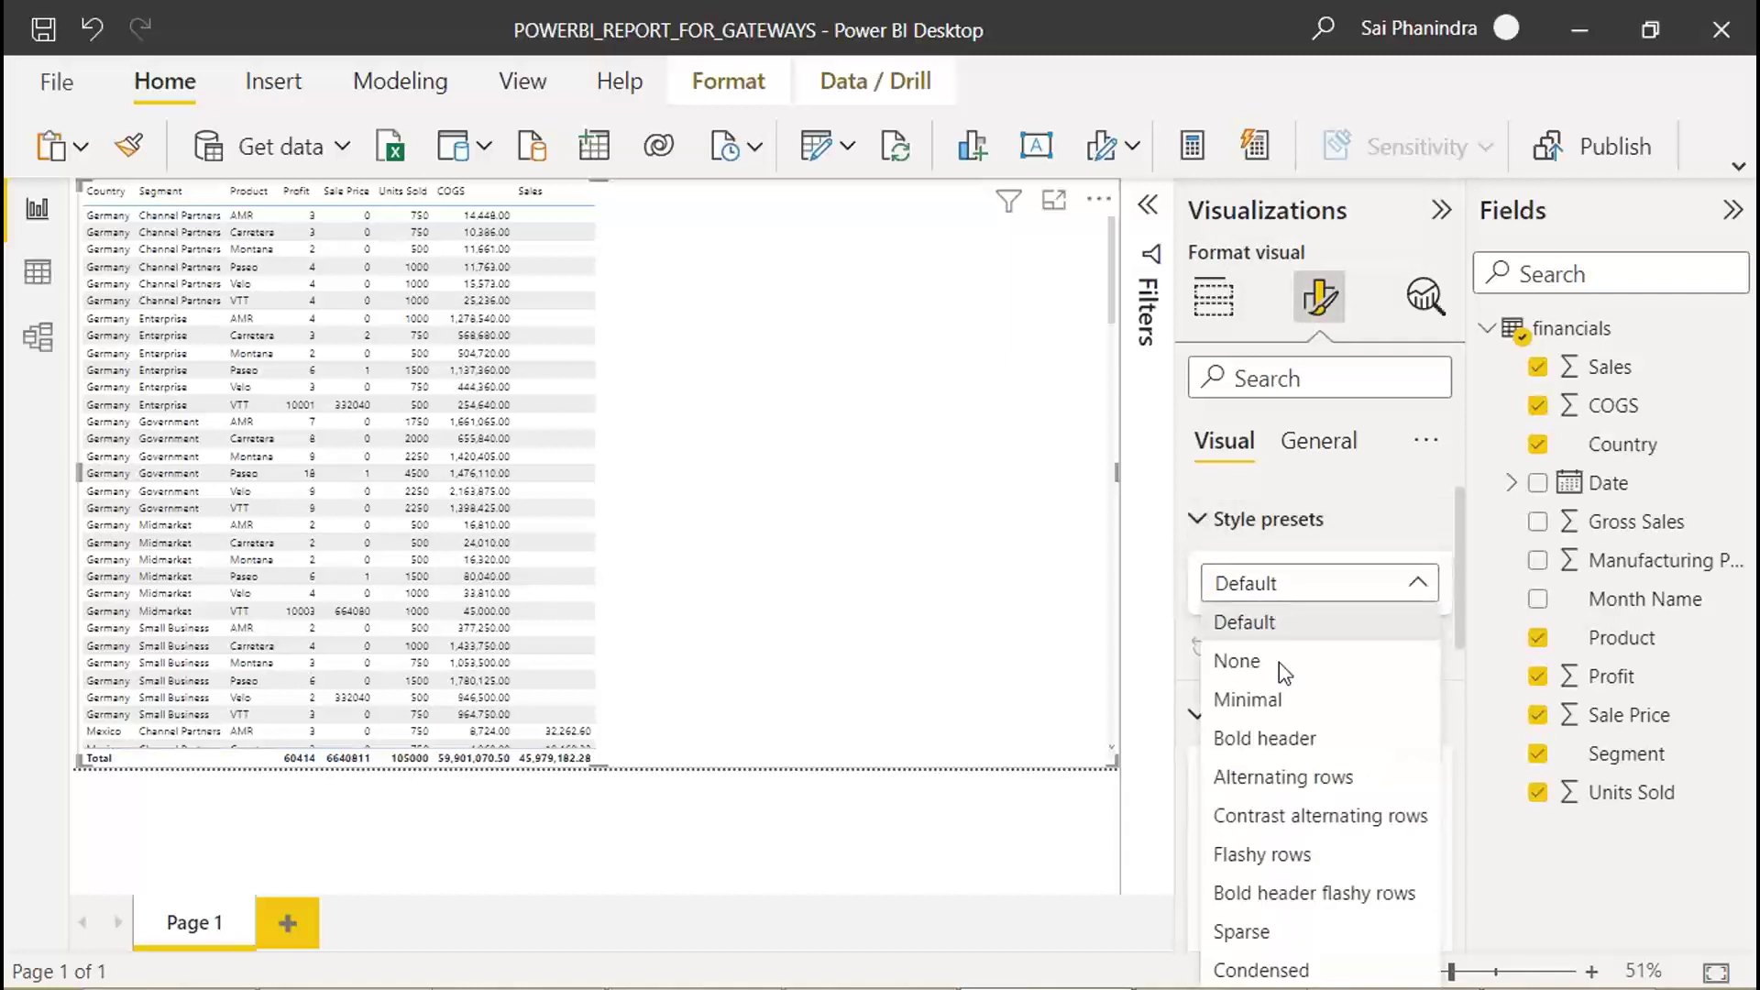
left_click(1198, 526)
left_click(1293, 587)
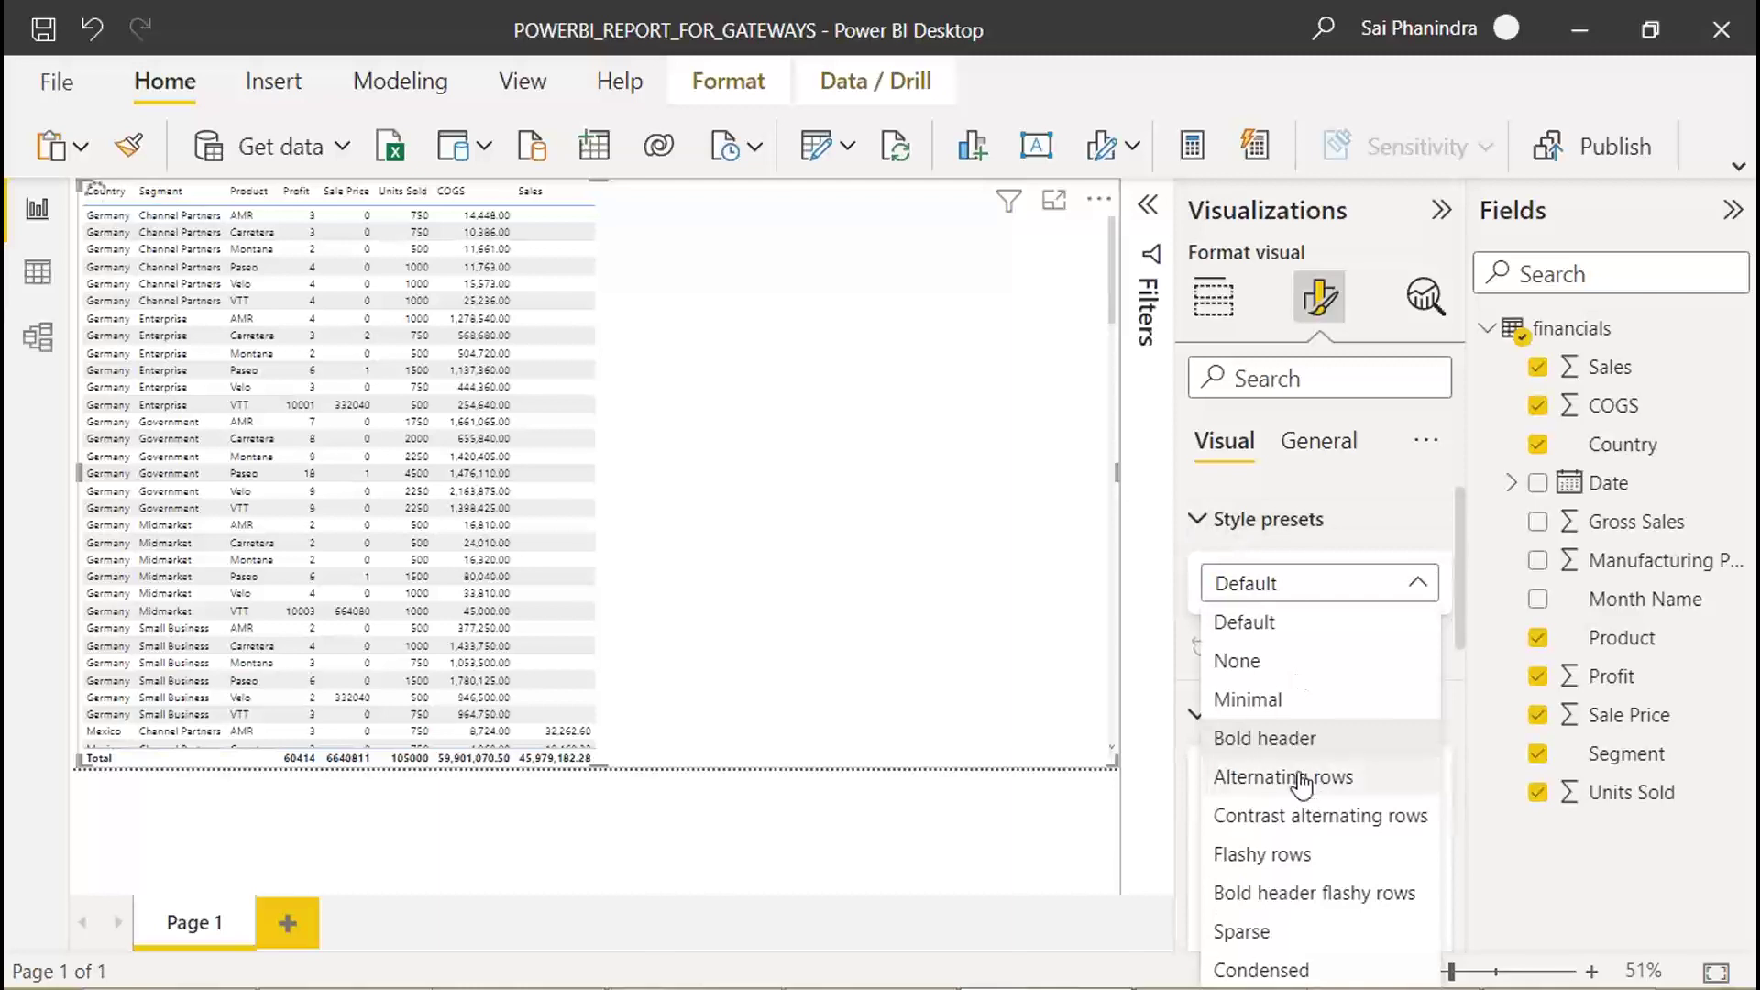
left_click(1217, 617)
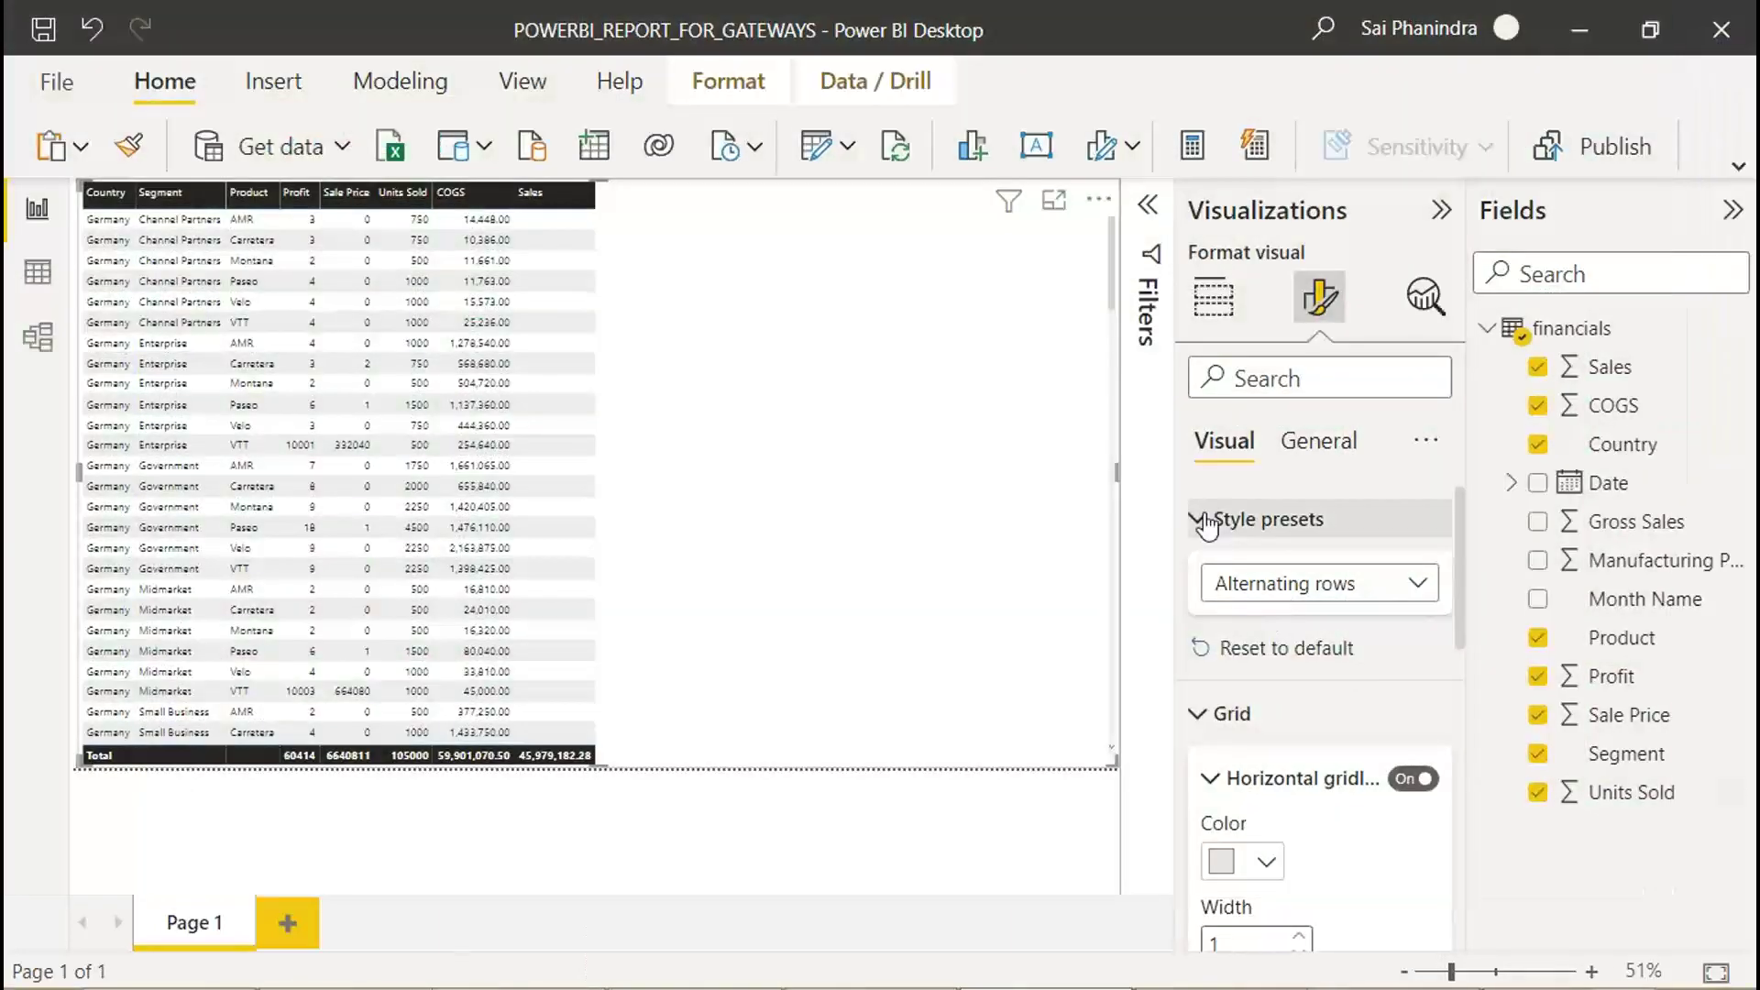
left_click(1199, 519)
- Set the table's global font size to 15
scroll(1311, 775, "down", 2)
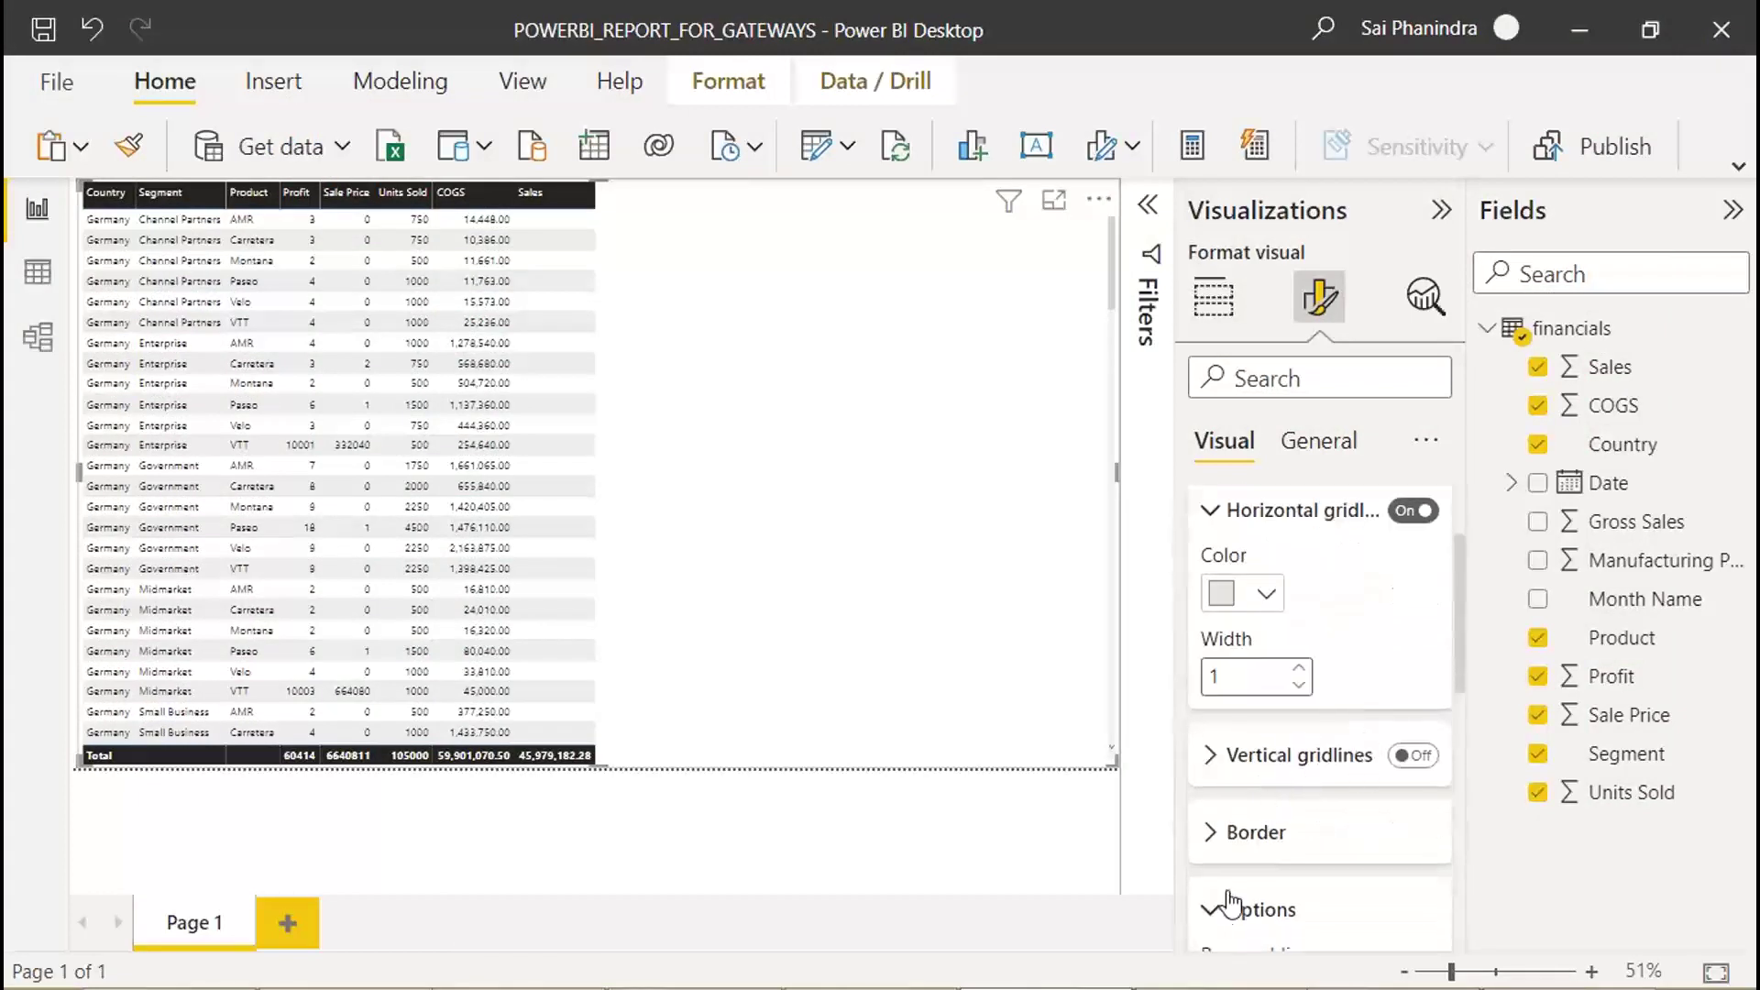
left_click(1222, 910)
left_click_drag(1257, 868, 1205, 866)
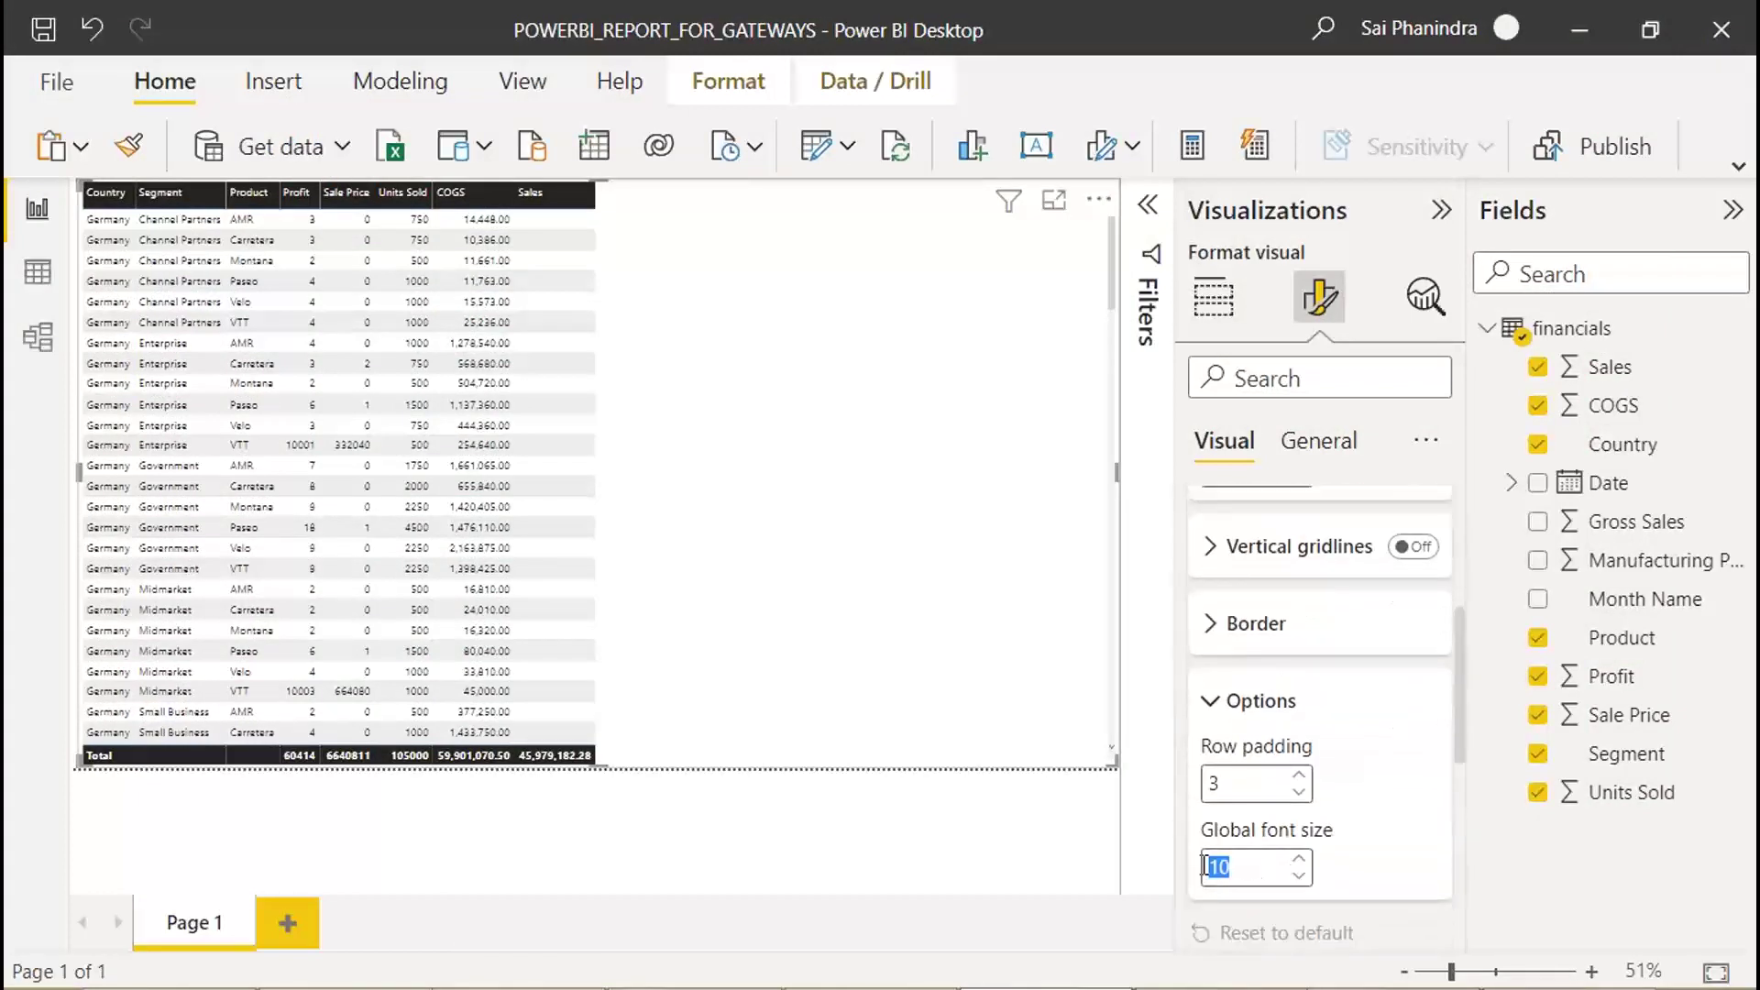
type("15")
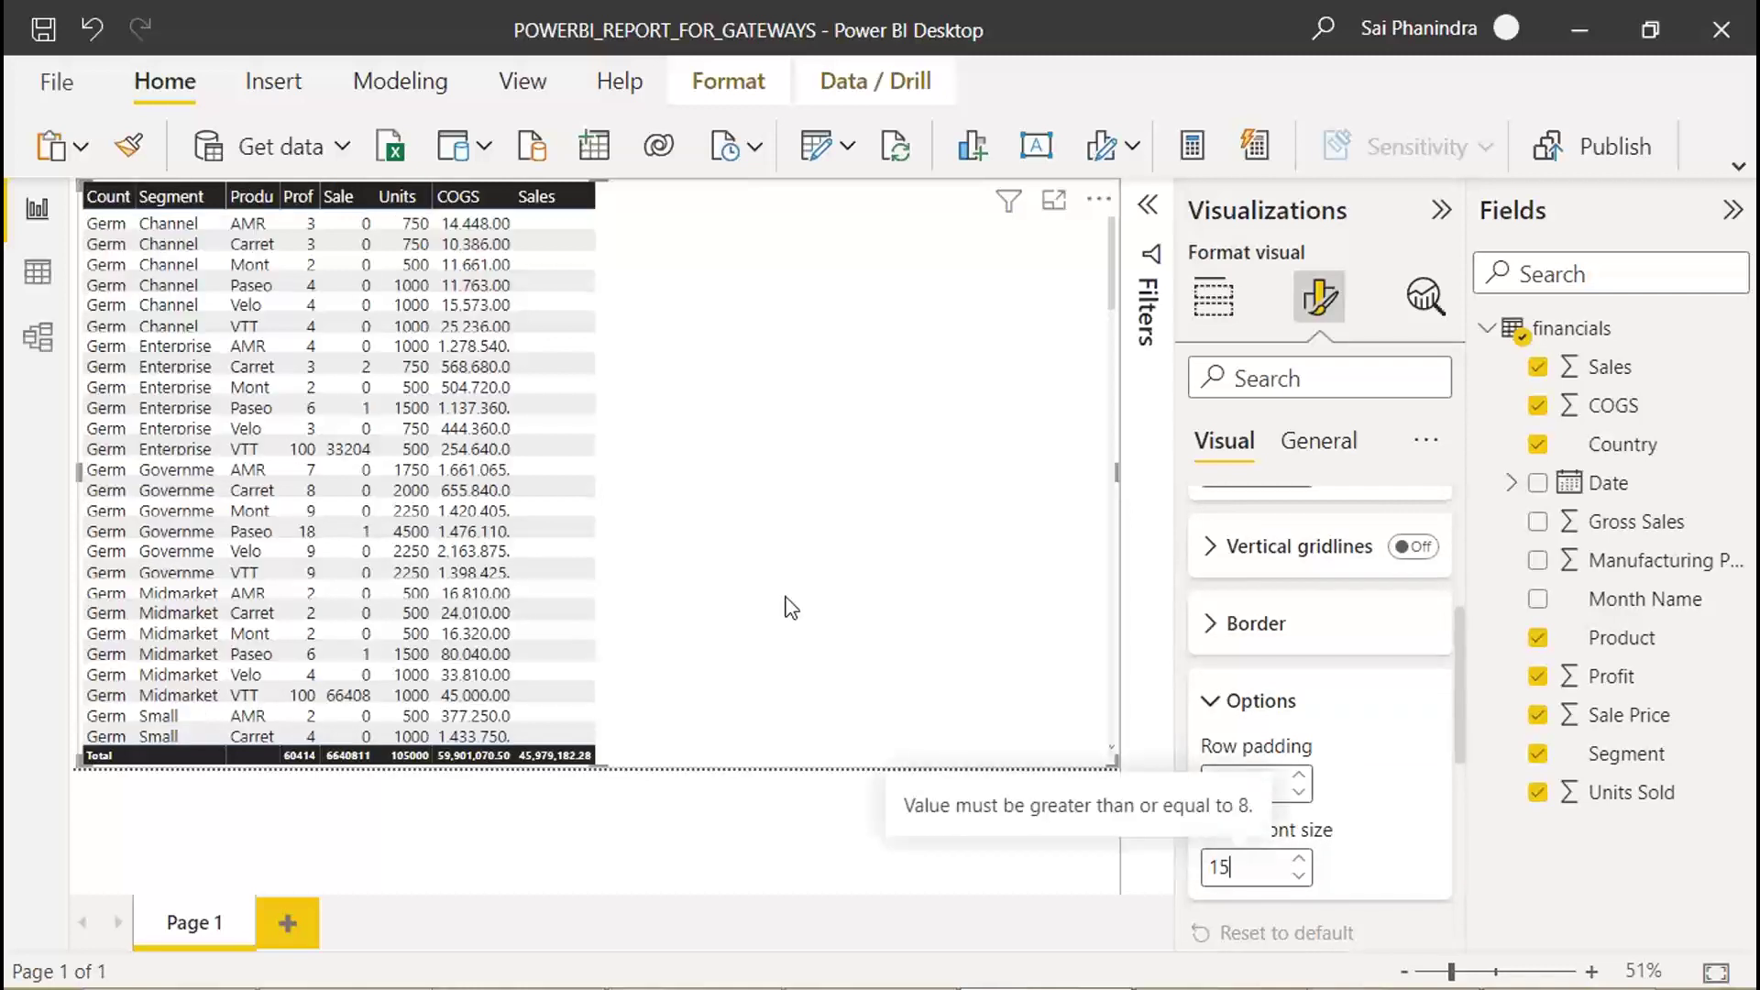
left_click(786, 609)
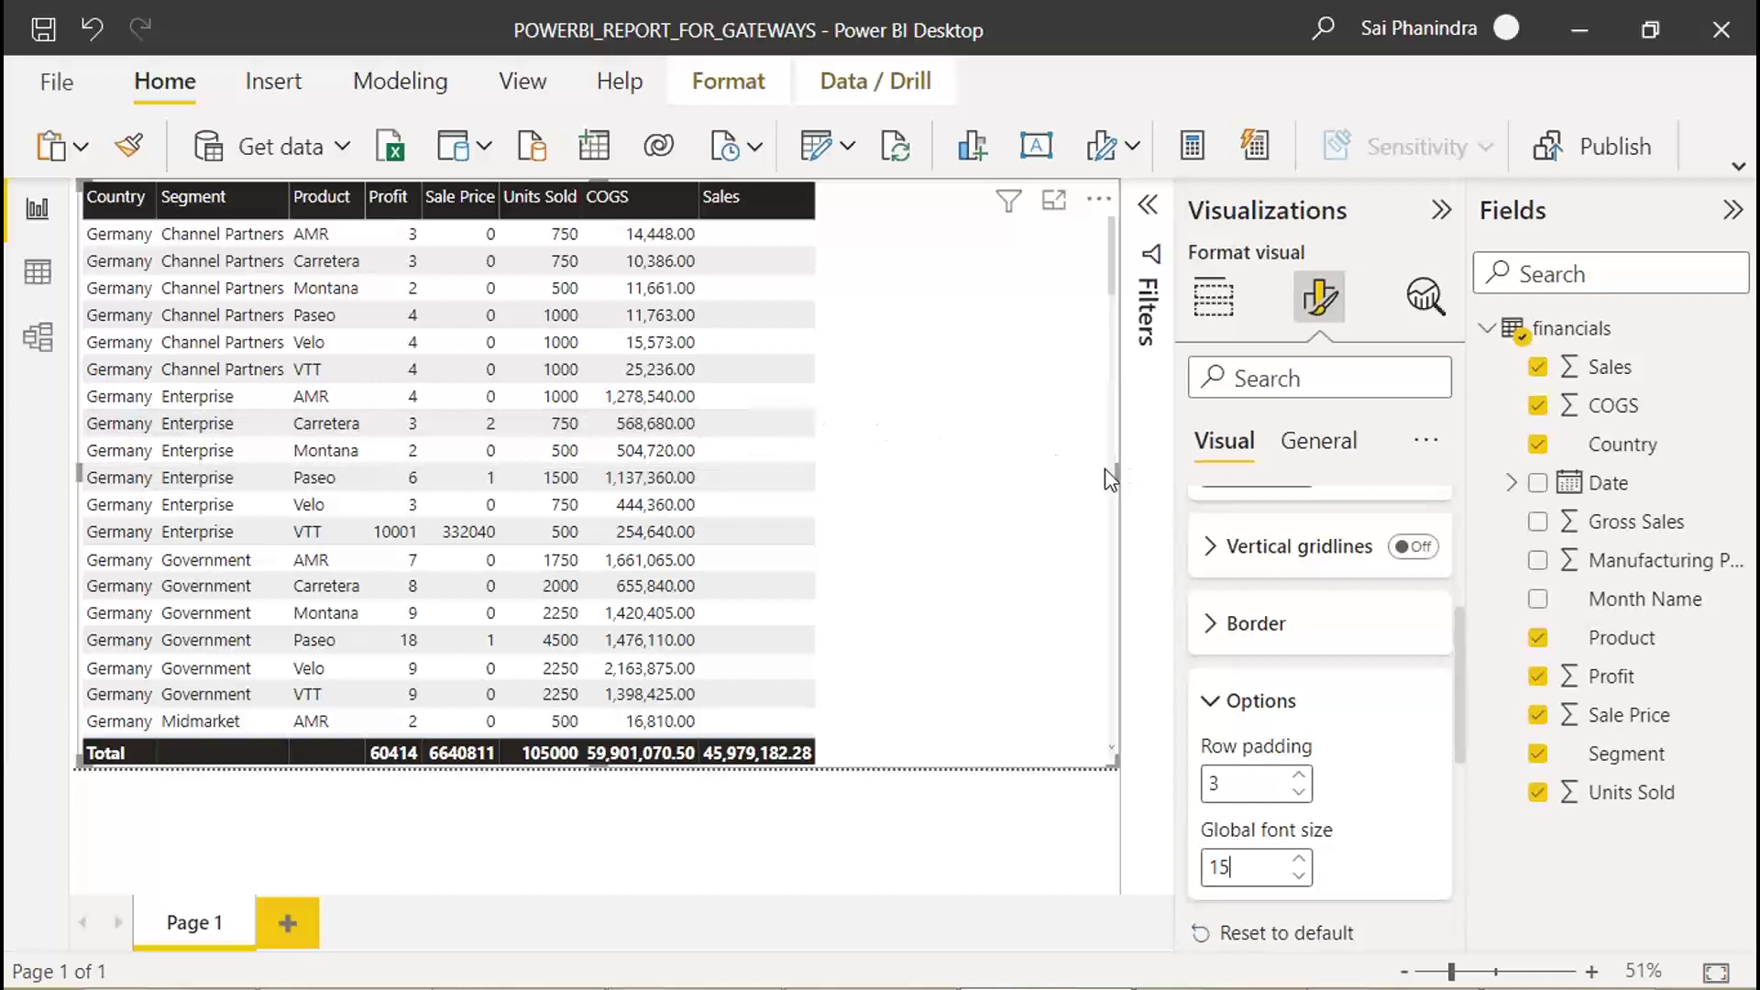
- Drag the table's right edge left to make it narrower
left_click_drag(1119, 478, 817, 440)
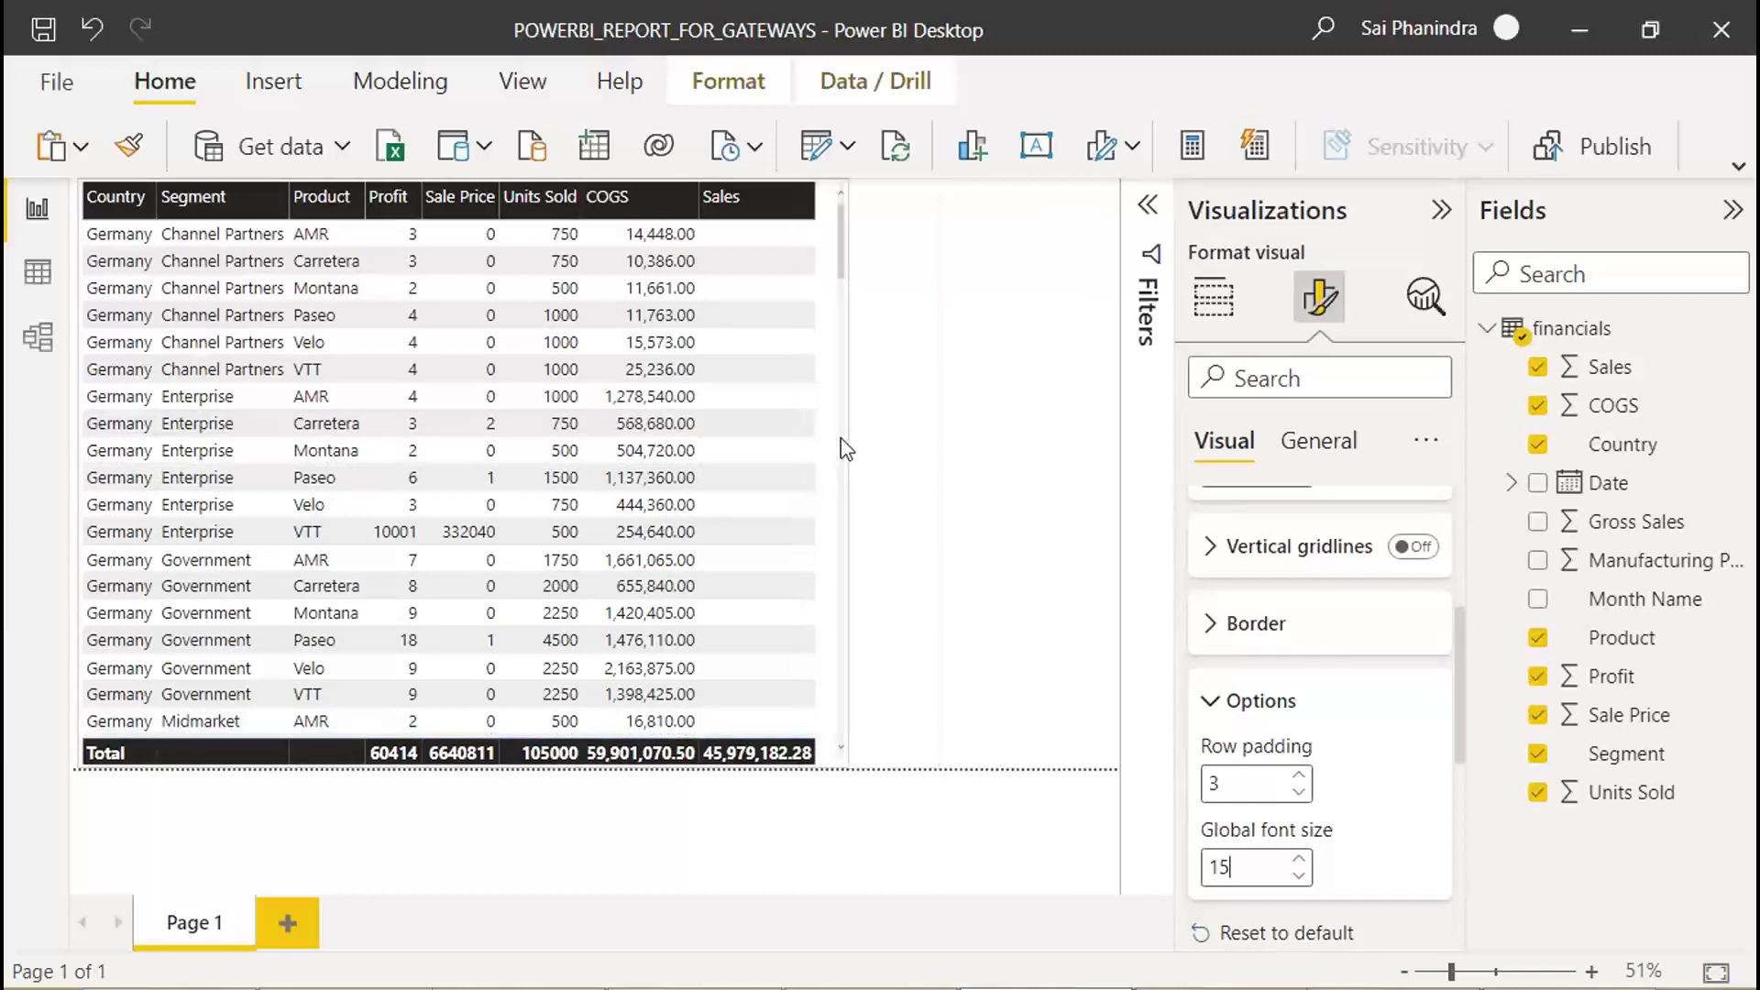
scroll(741, 427, "down", 3)
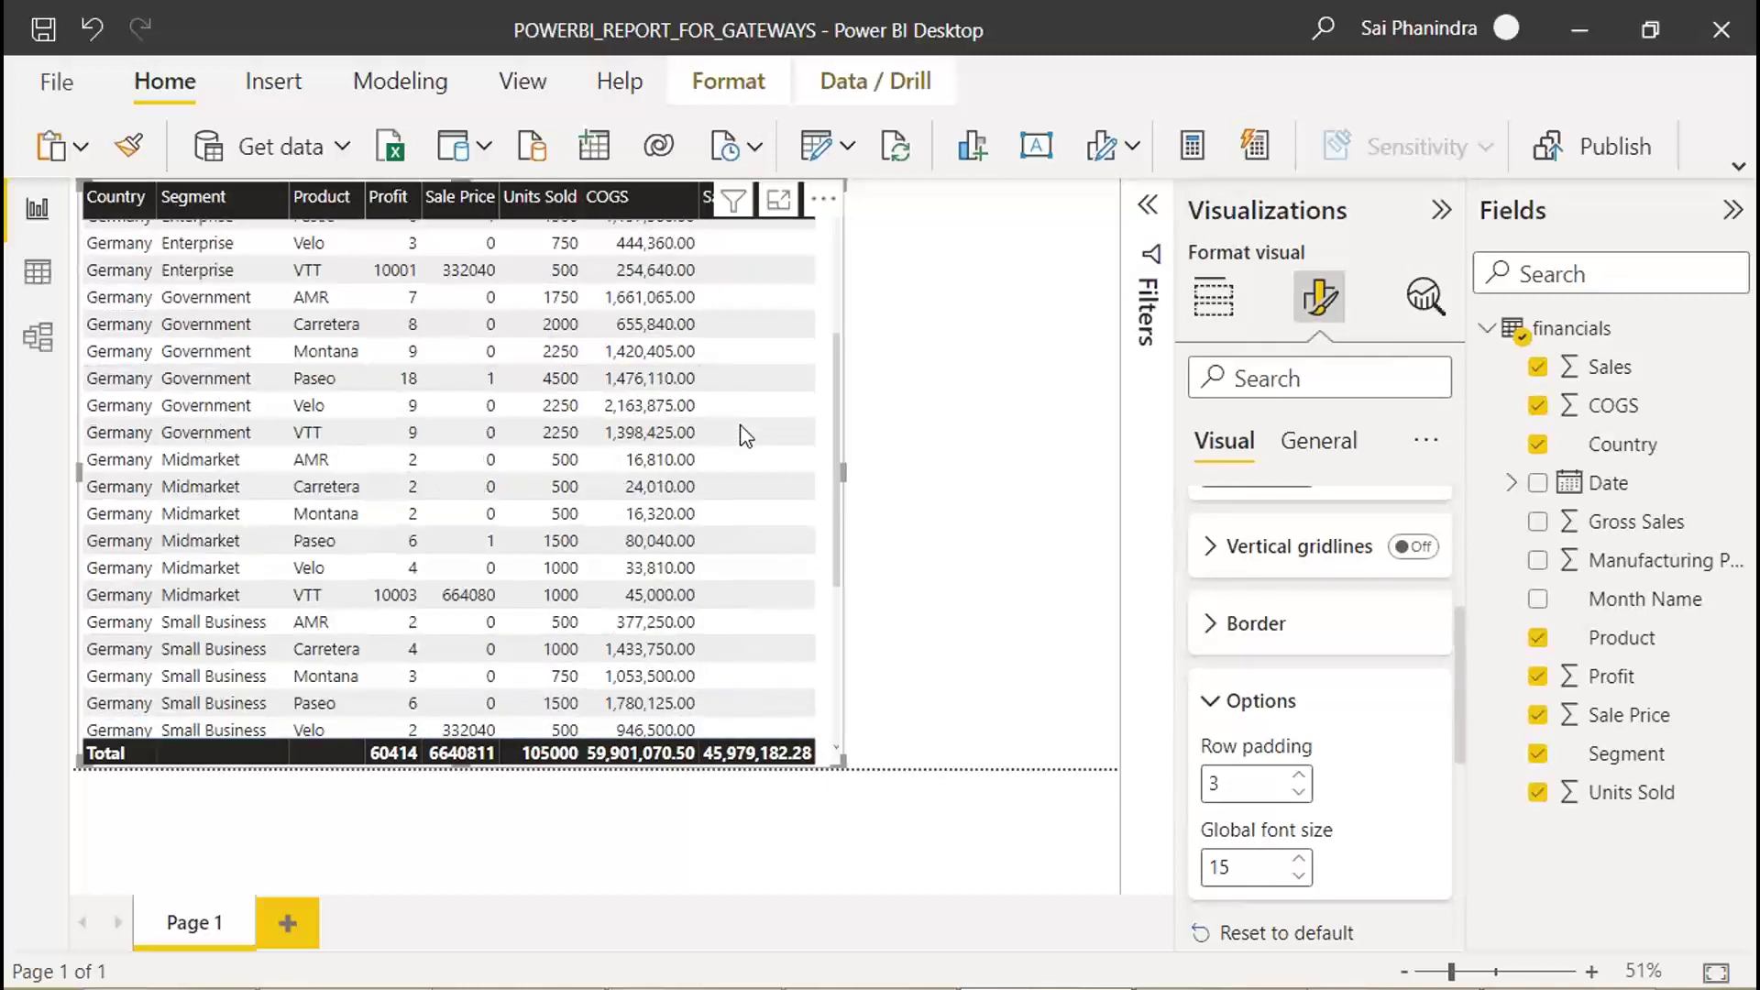
scroll(746, 438, "down", 10)
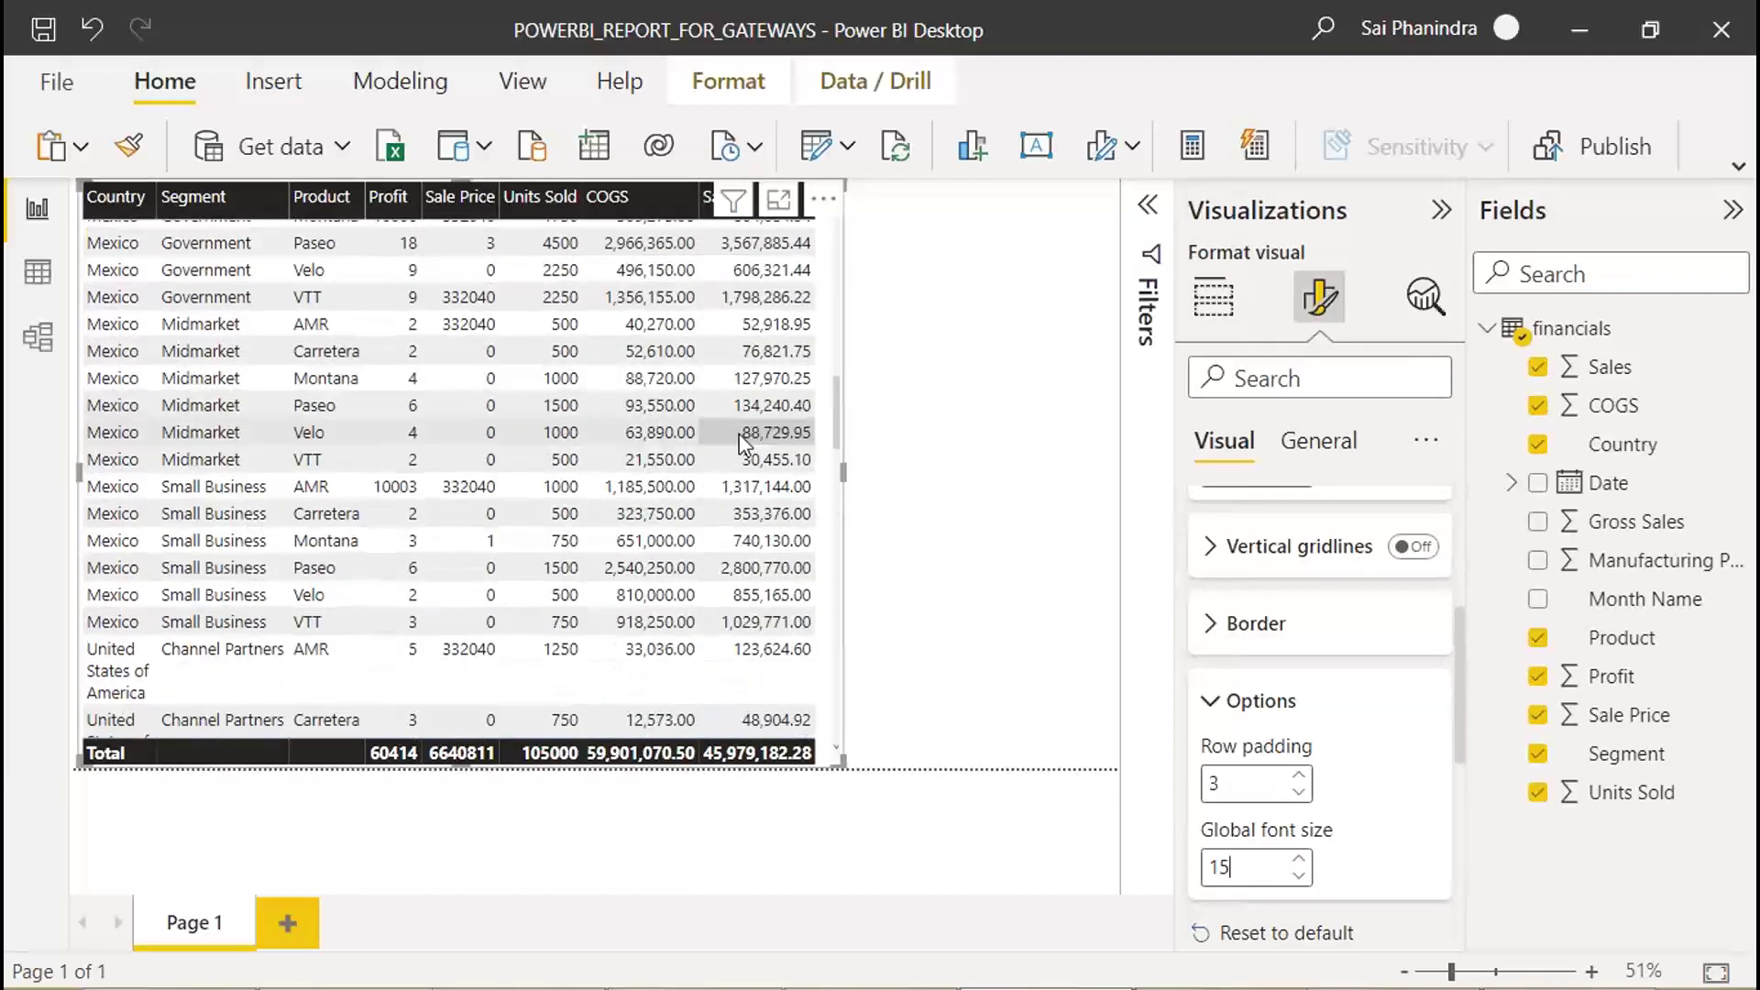
left_click(1213, 300)
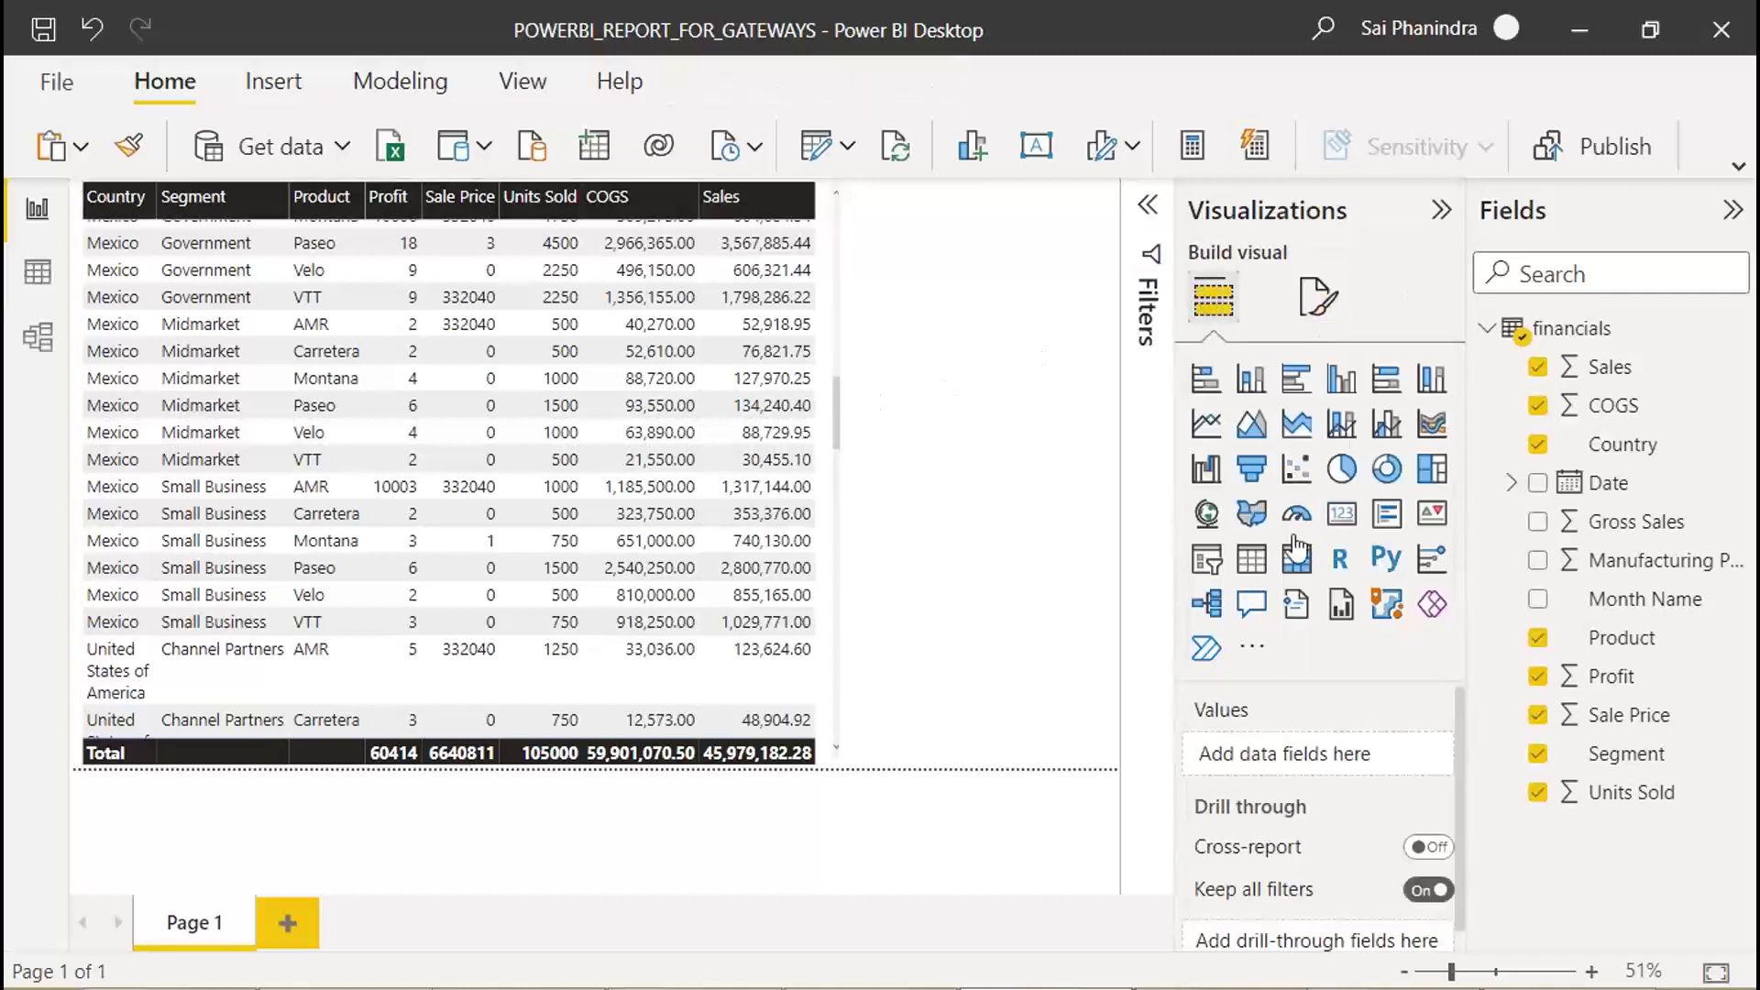
- Add a treemap showing Units Sold by Country
left_click(1432, 469)
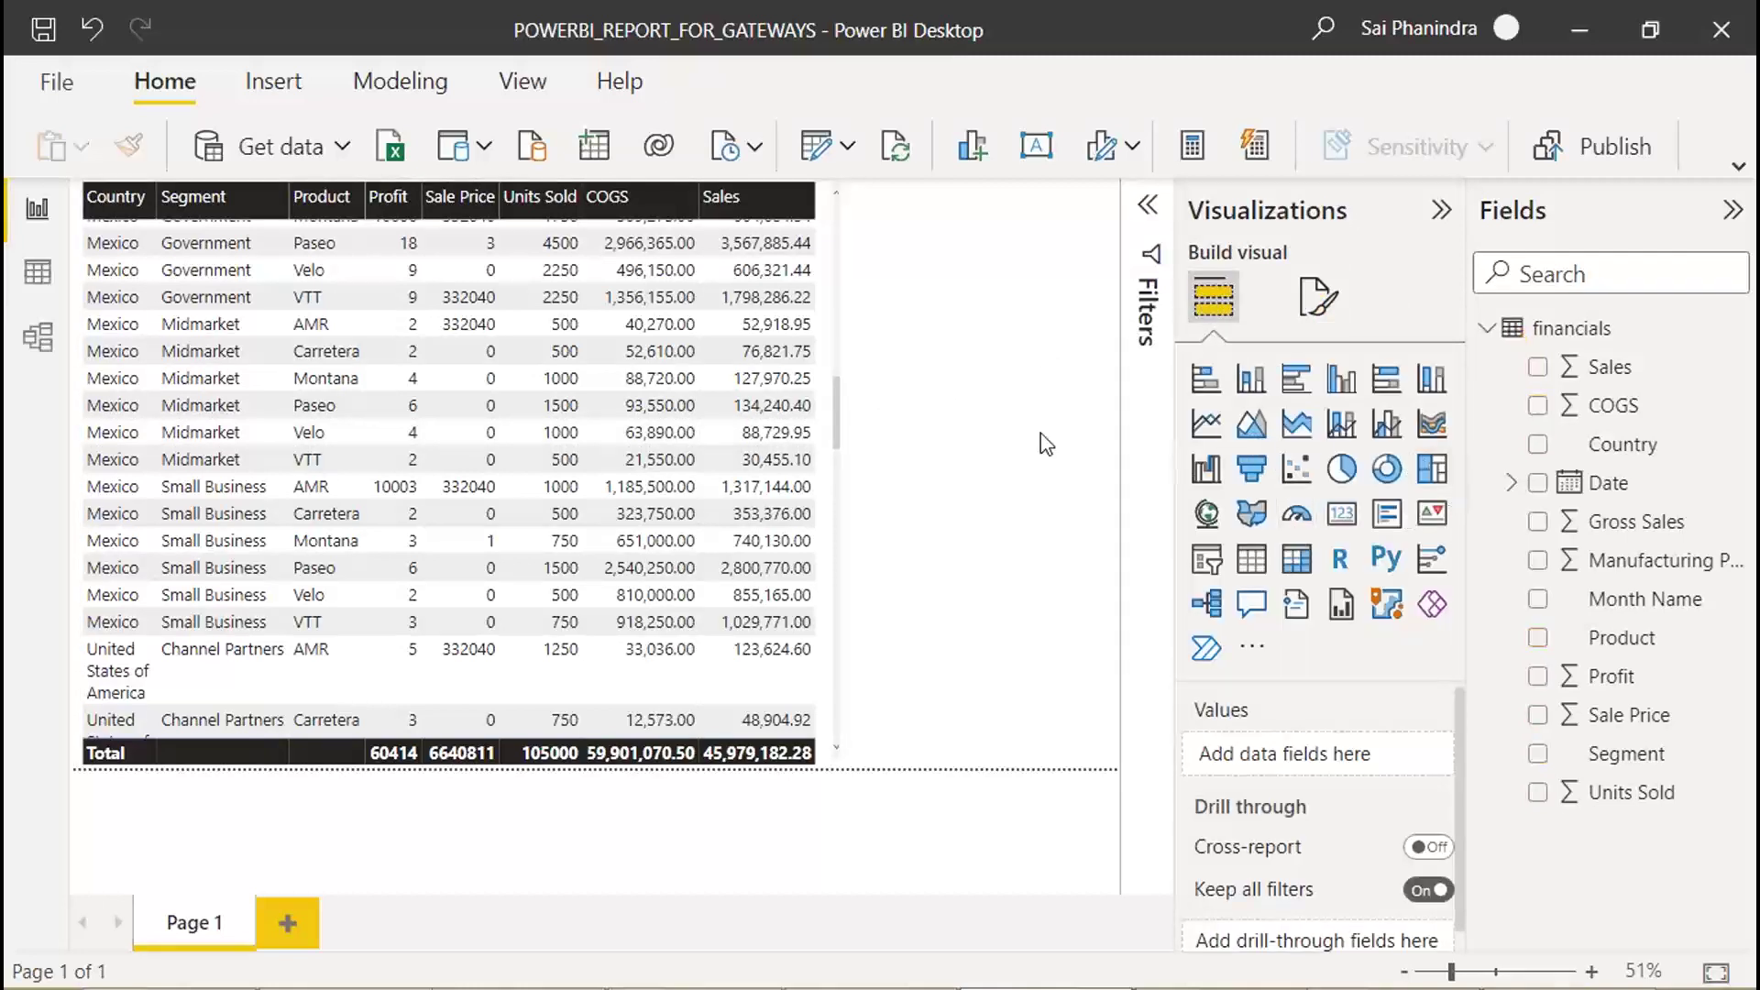
left_click(1537, 443)
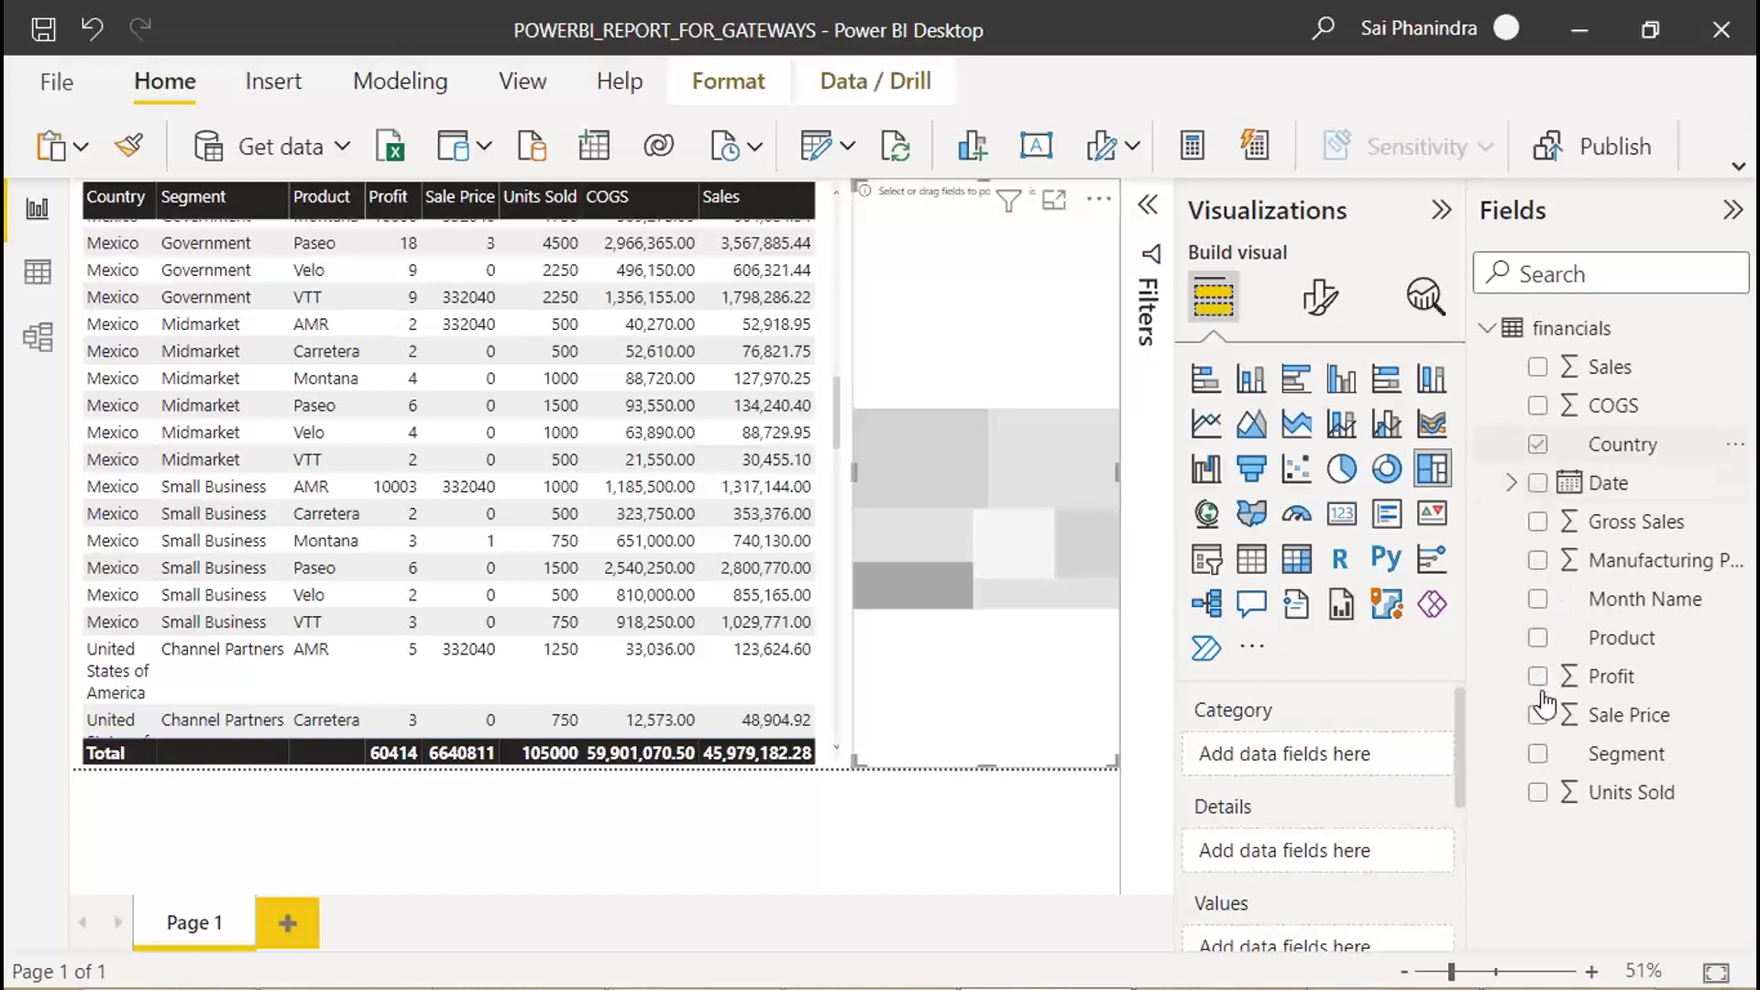
left_click(1538, 794)
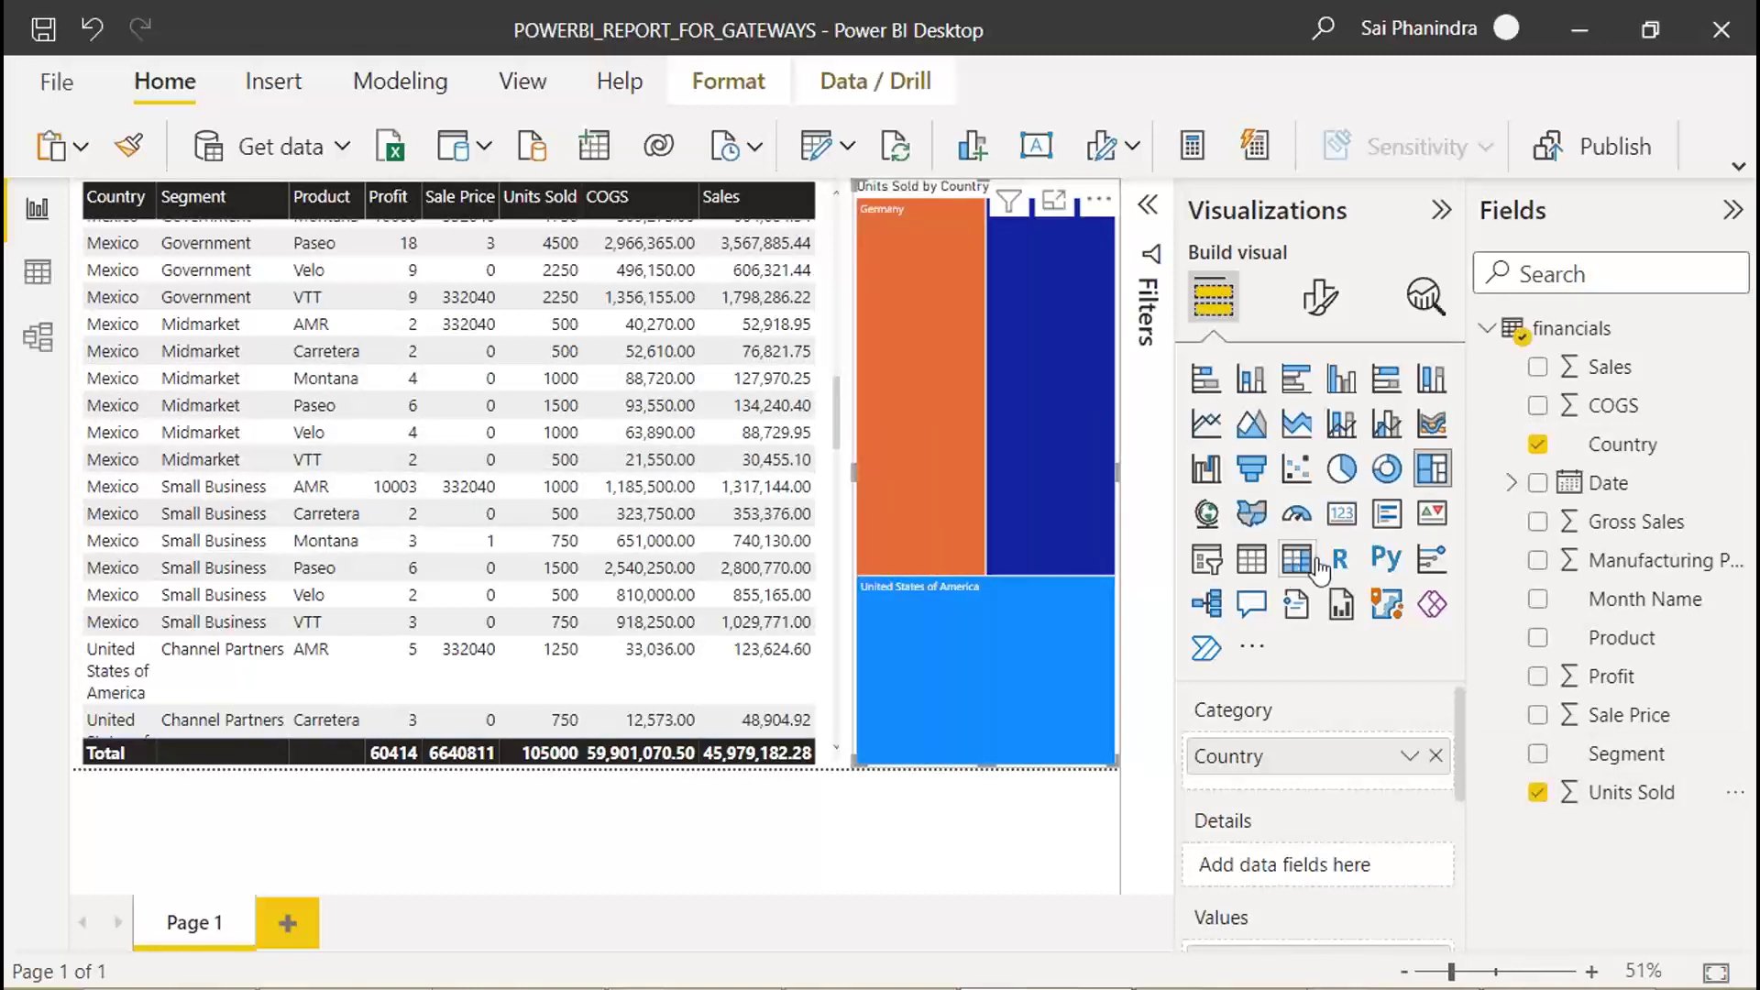
- Turn on the treemap's data labels and enlarge their font size
left_click(1320, 298)
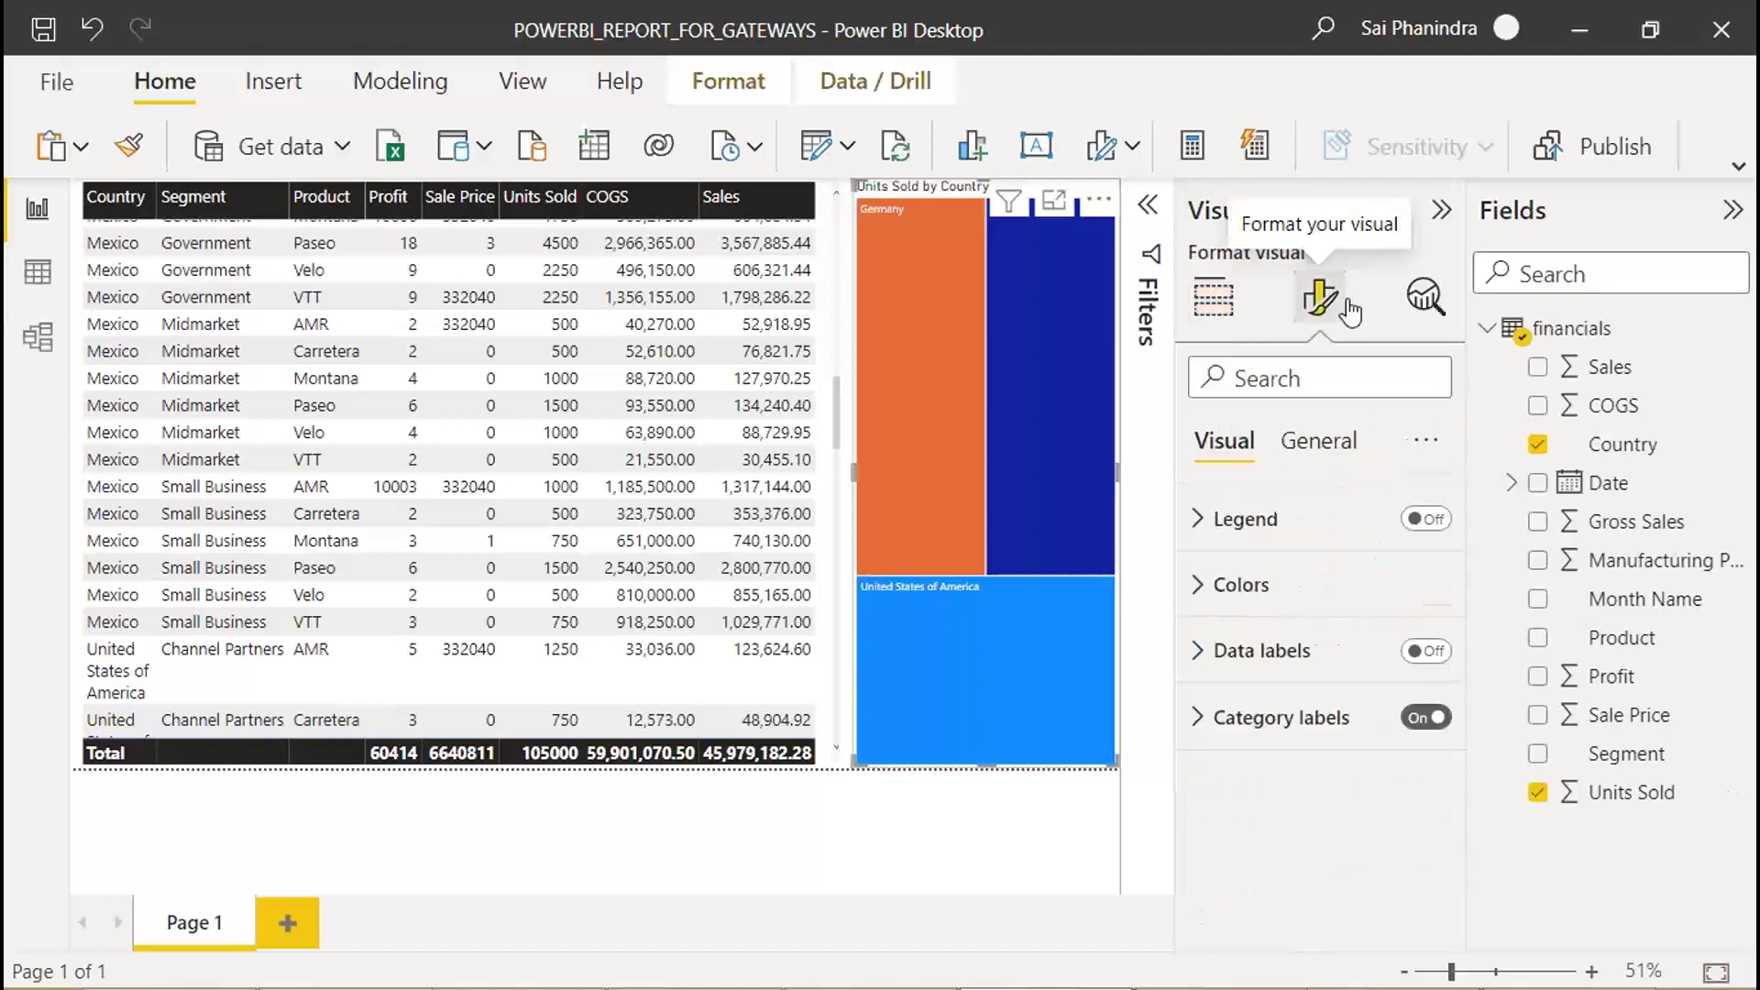
left_click(1428, 652)
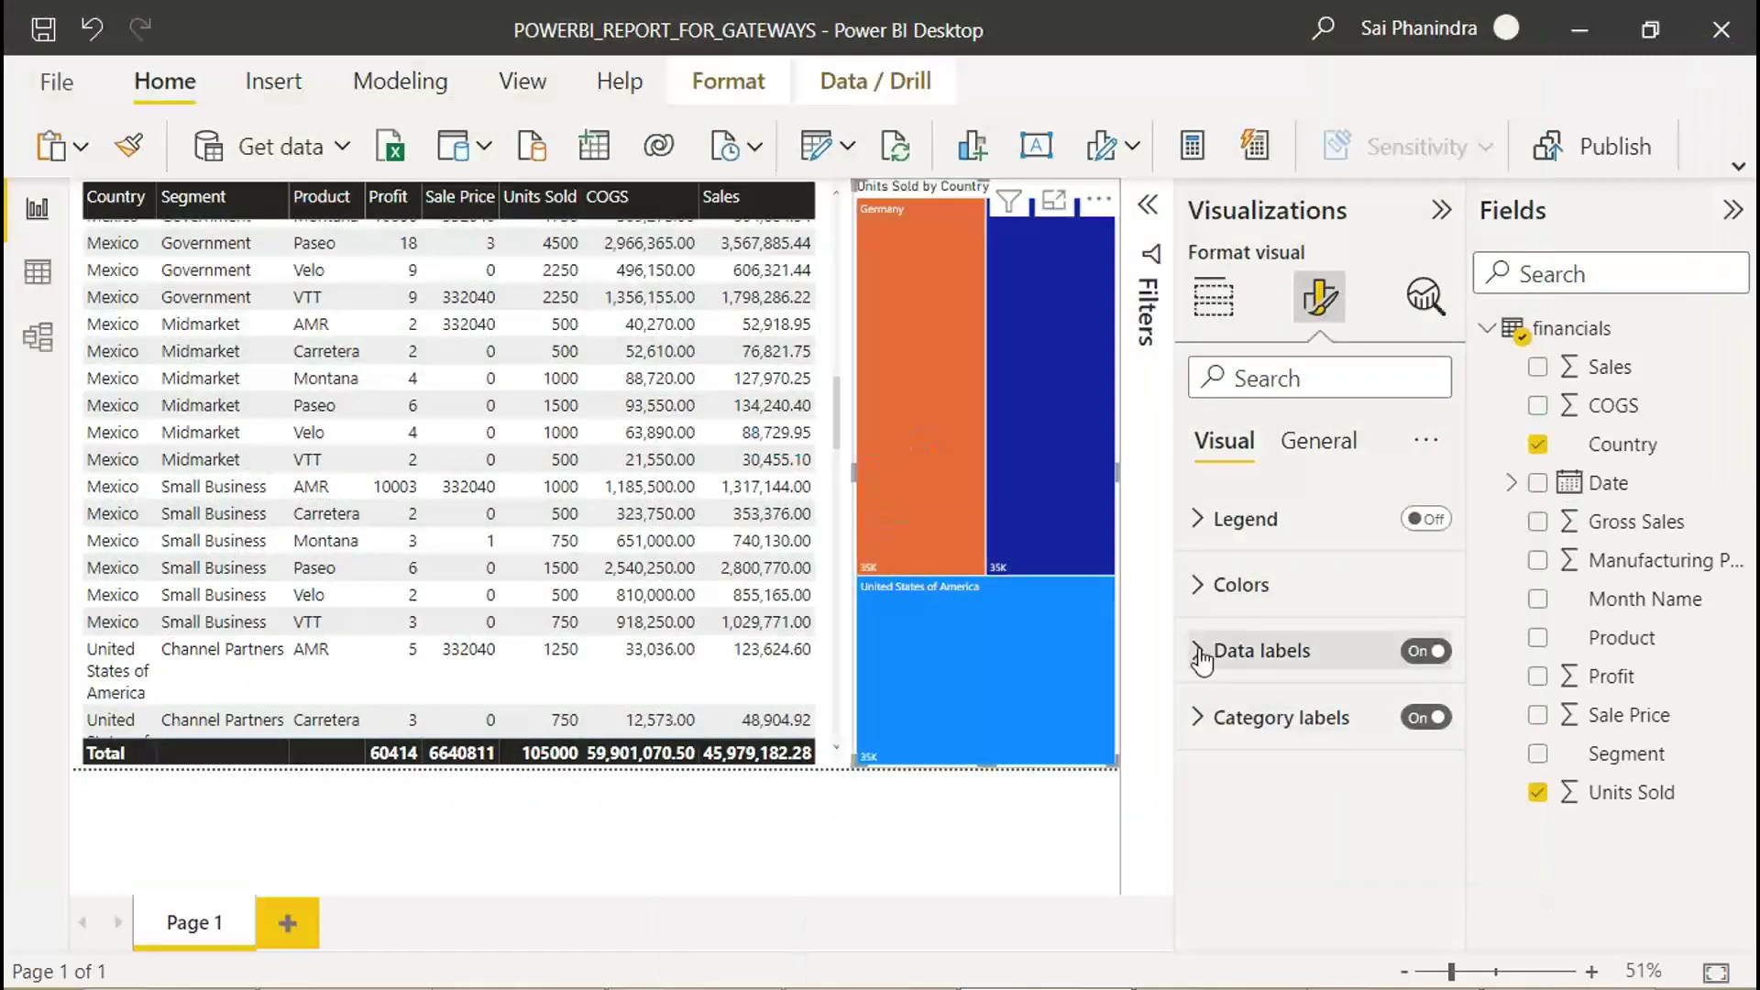
left_click(1197, 650)
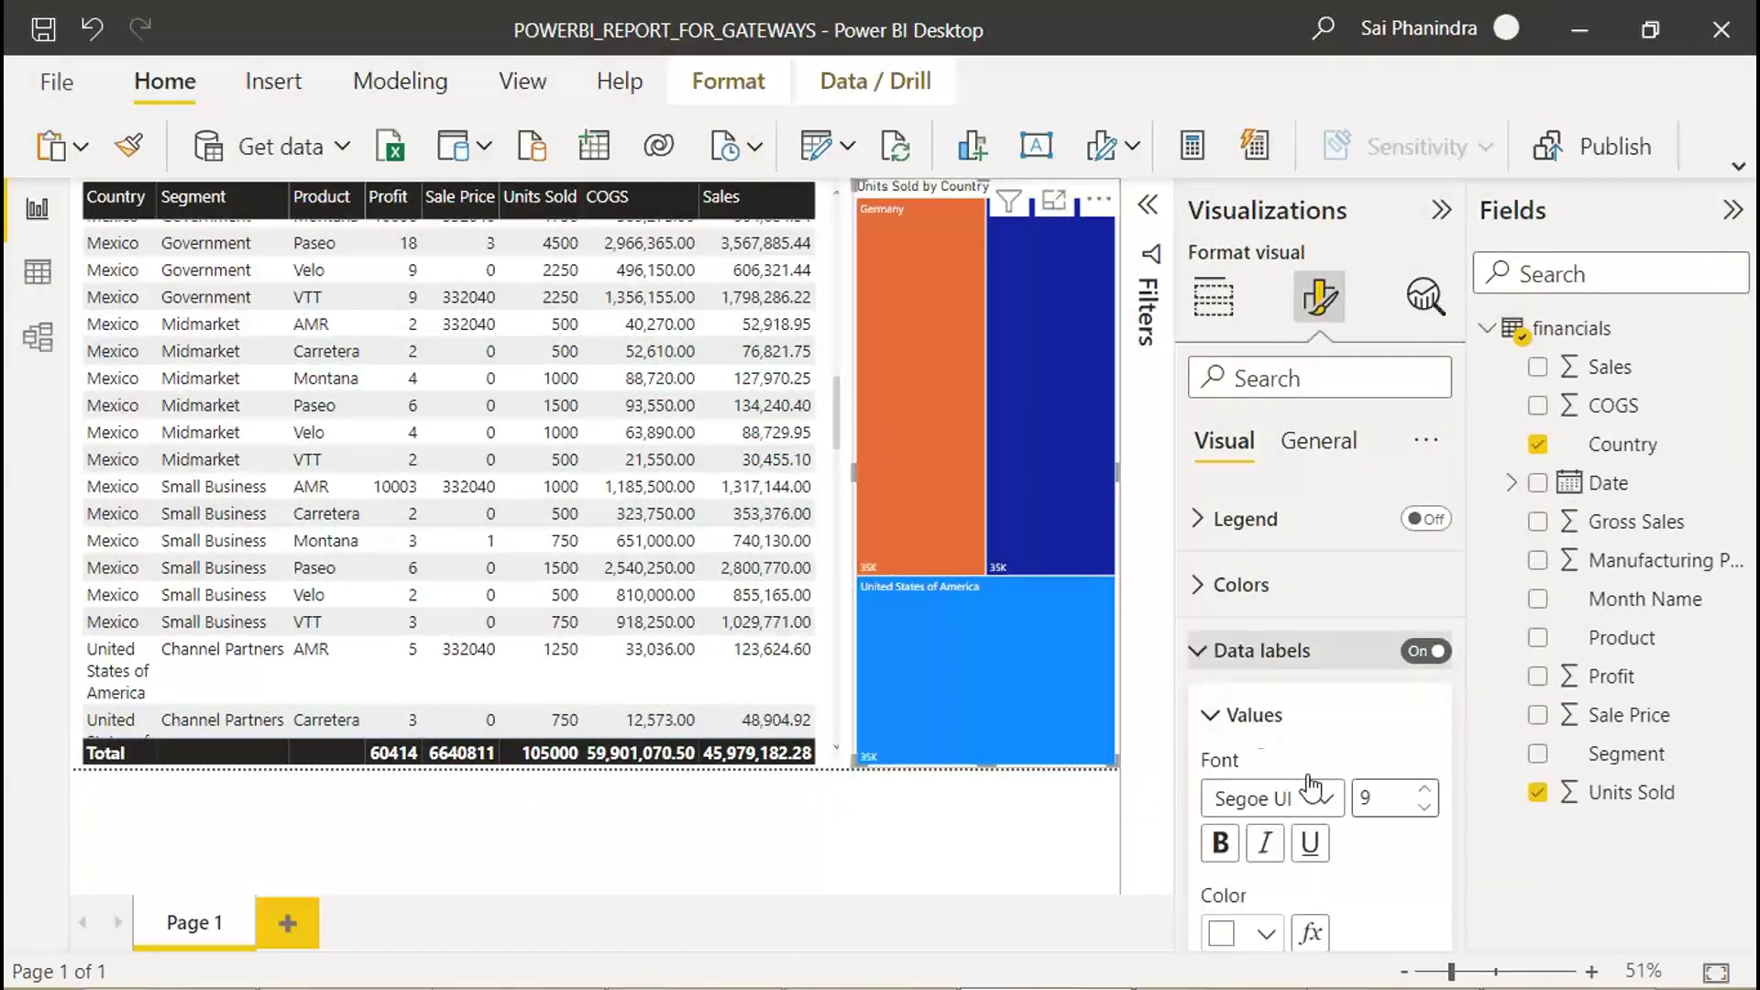
double_click(1362, 800)
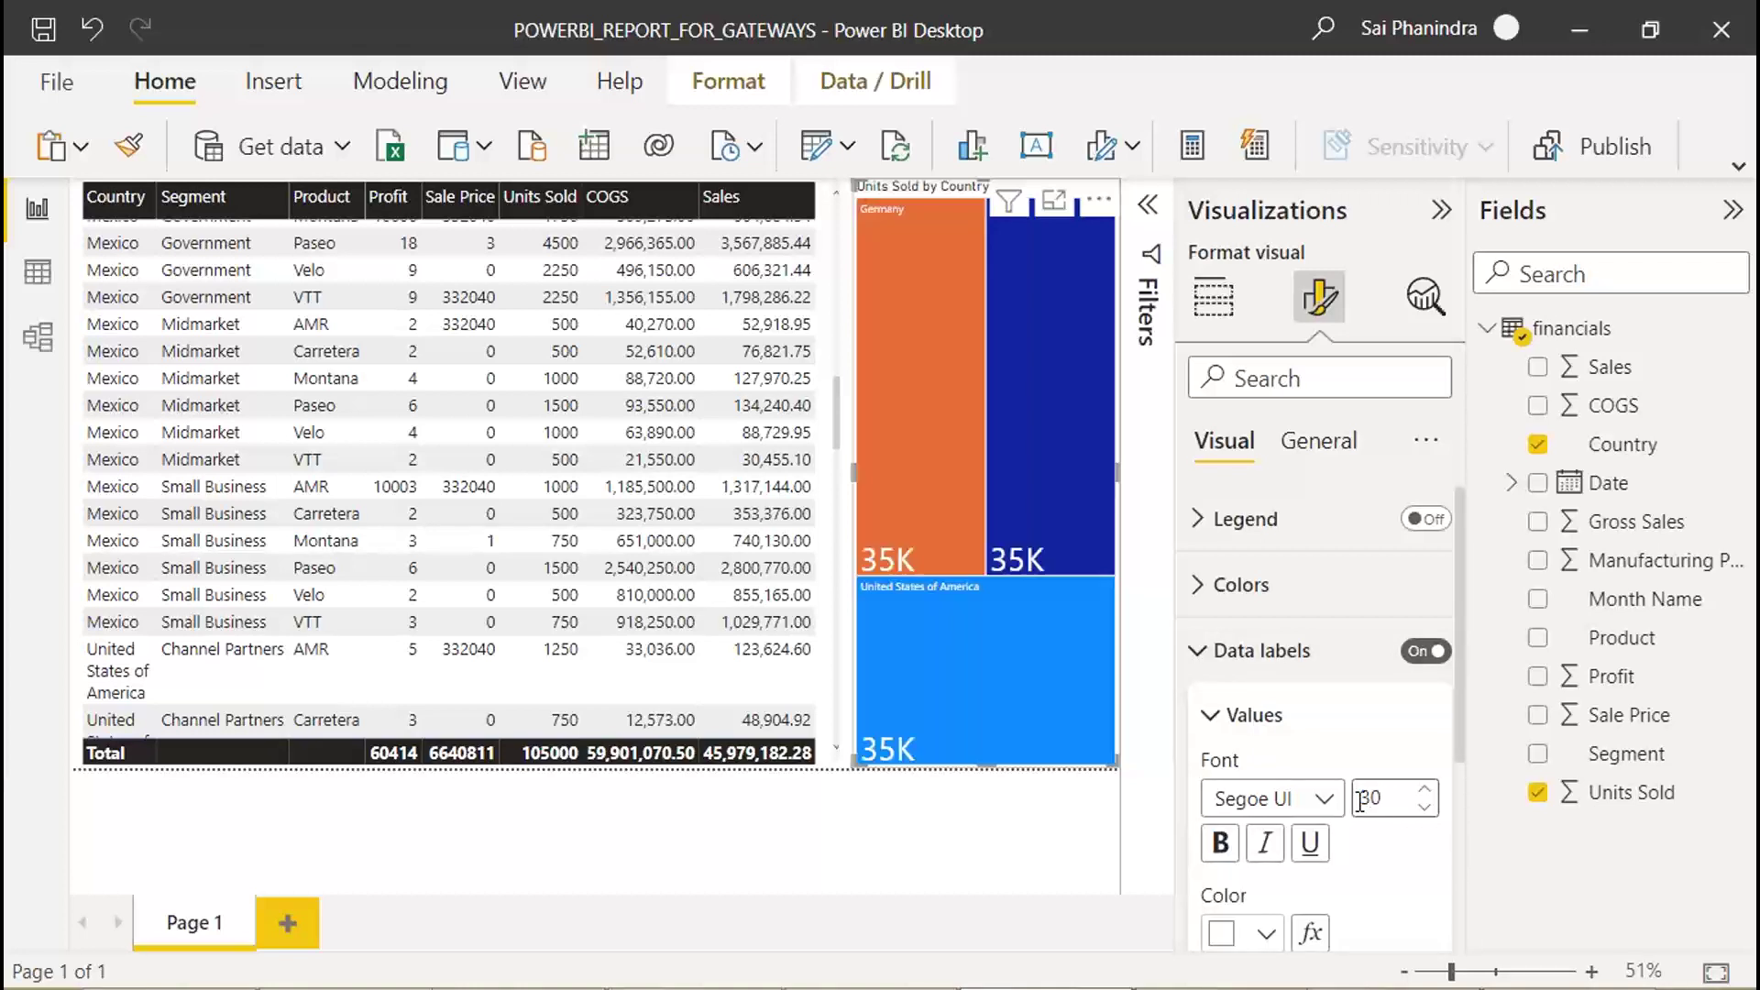
left_click(1219, 724)
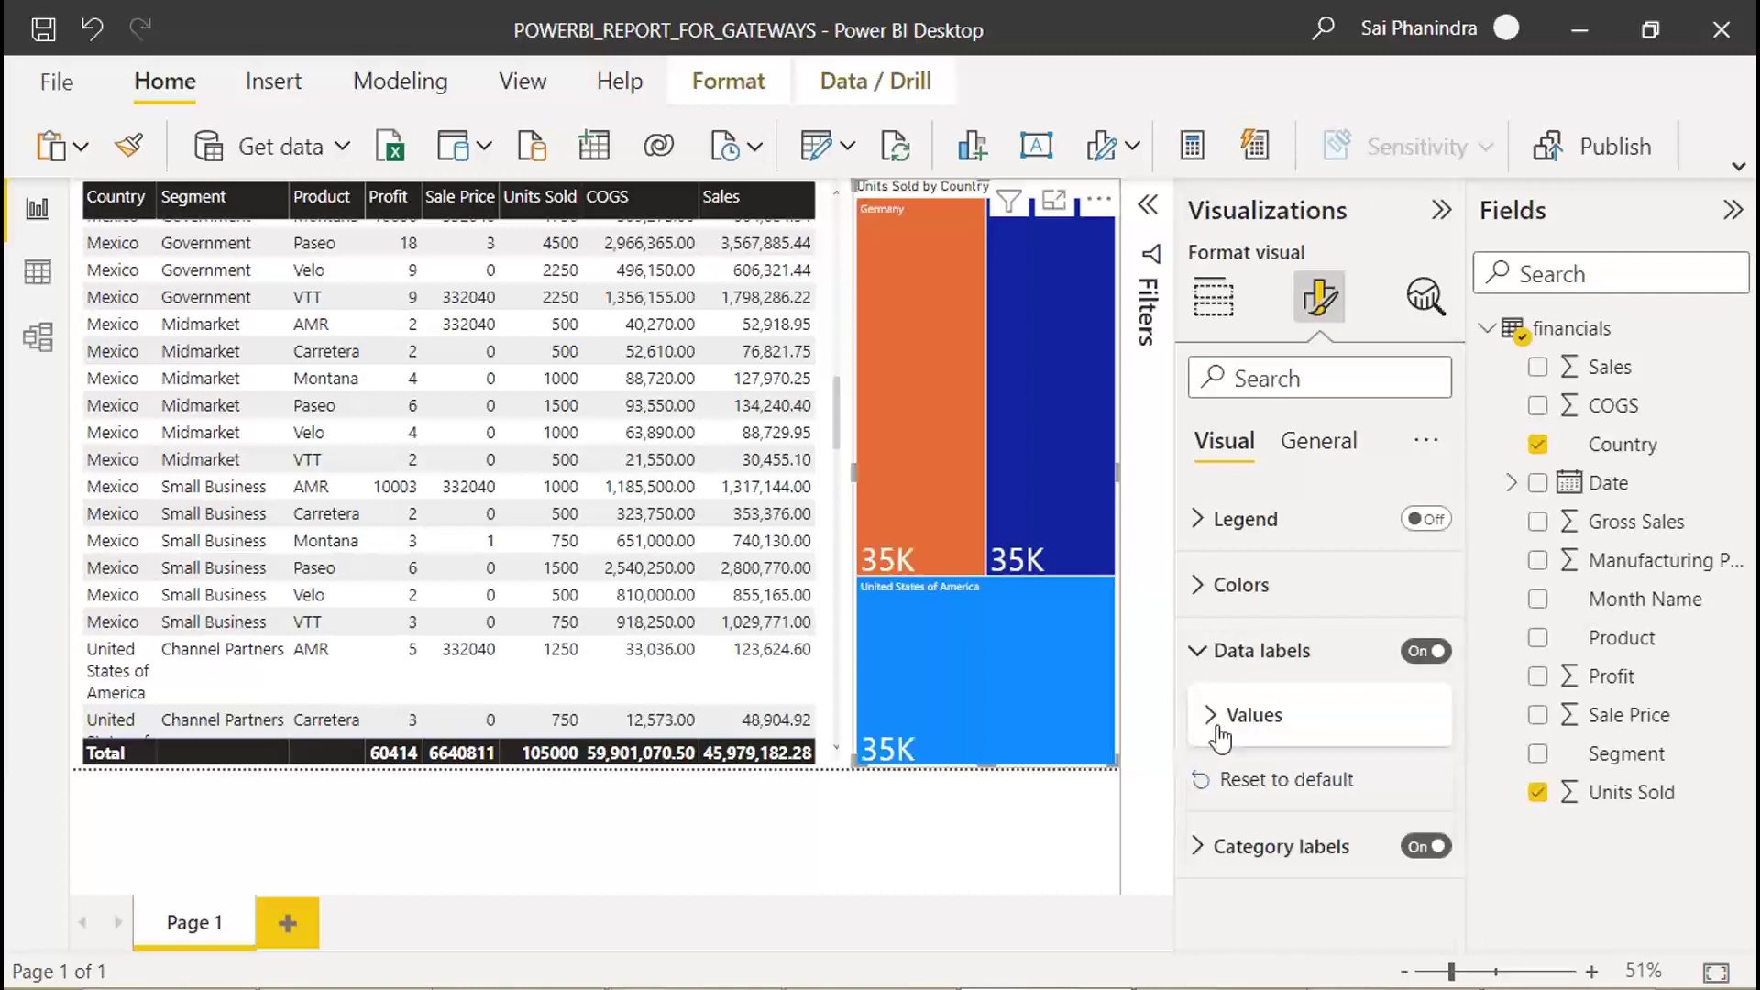
- Set the treemap's category label font size to 20
left_click(1198, 846)
scroll(1363, 823, "down", 1)
scroll(1363, 822, "down", 4)
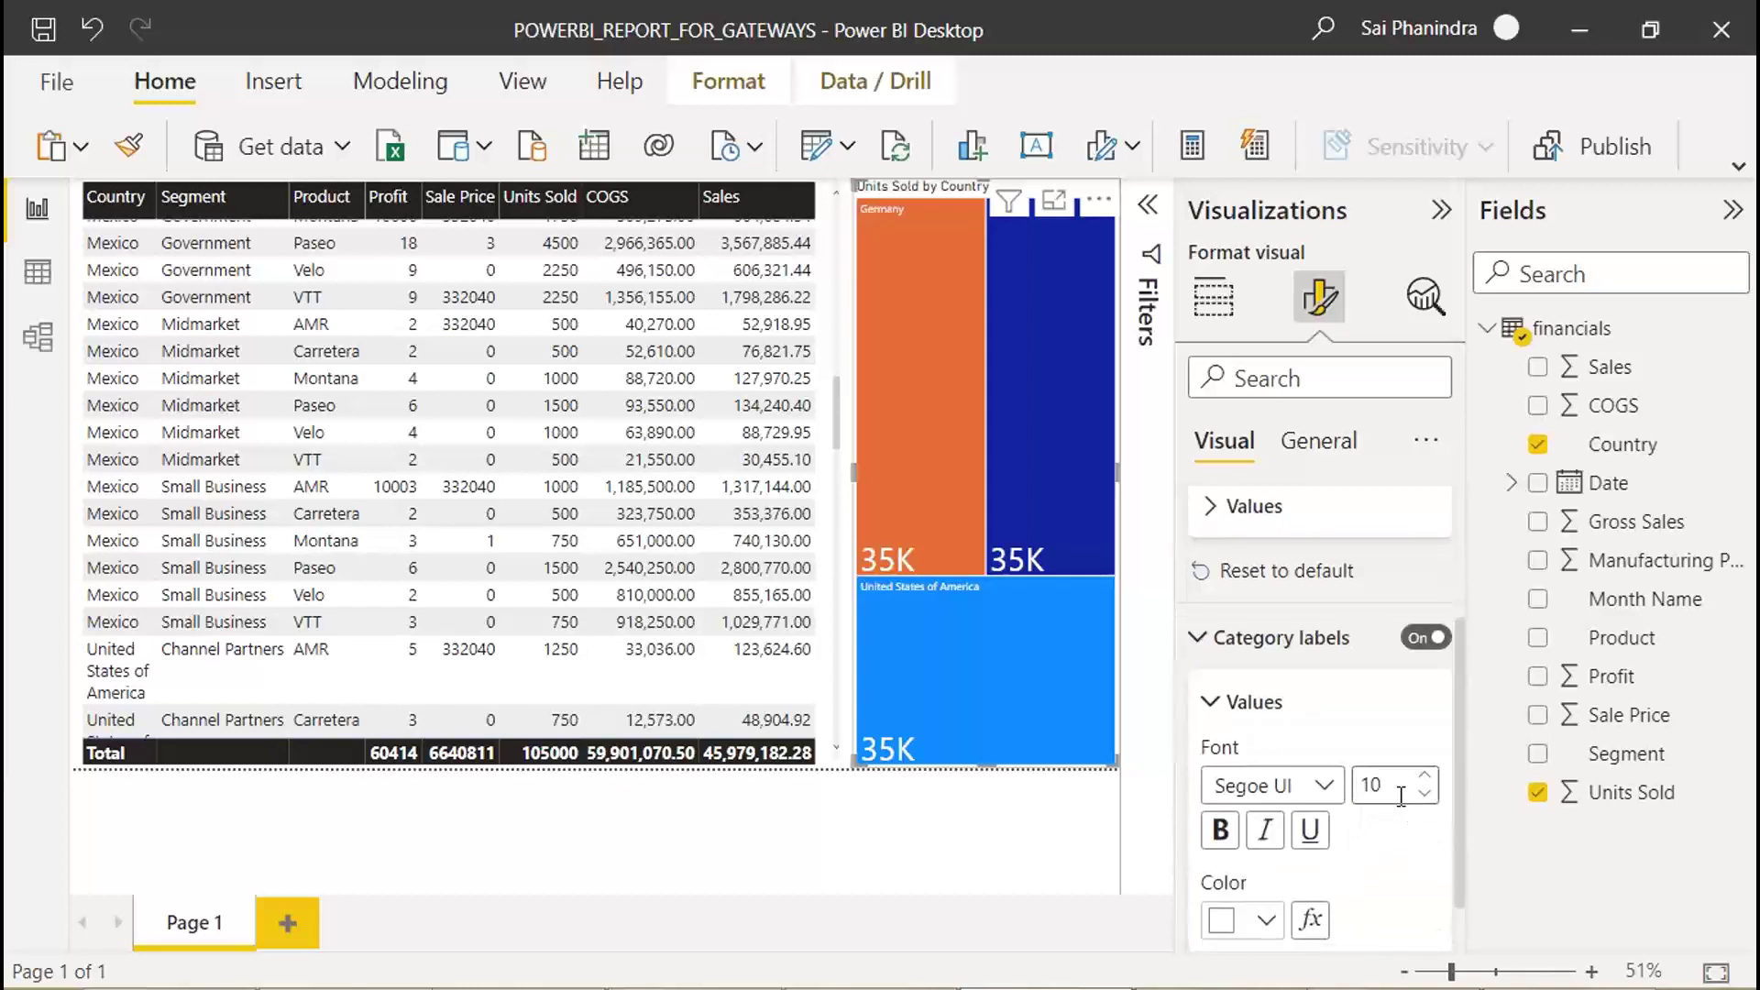
double_click(1373, 786)
type("20")
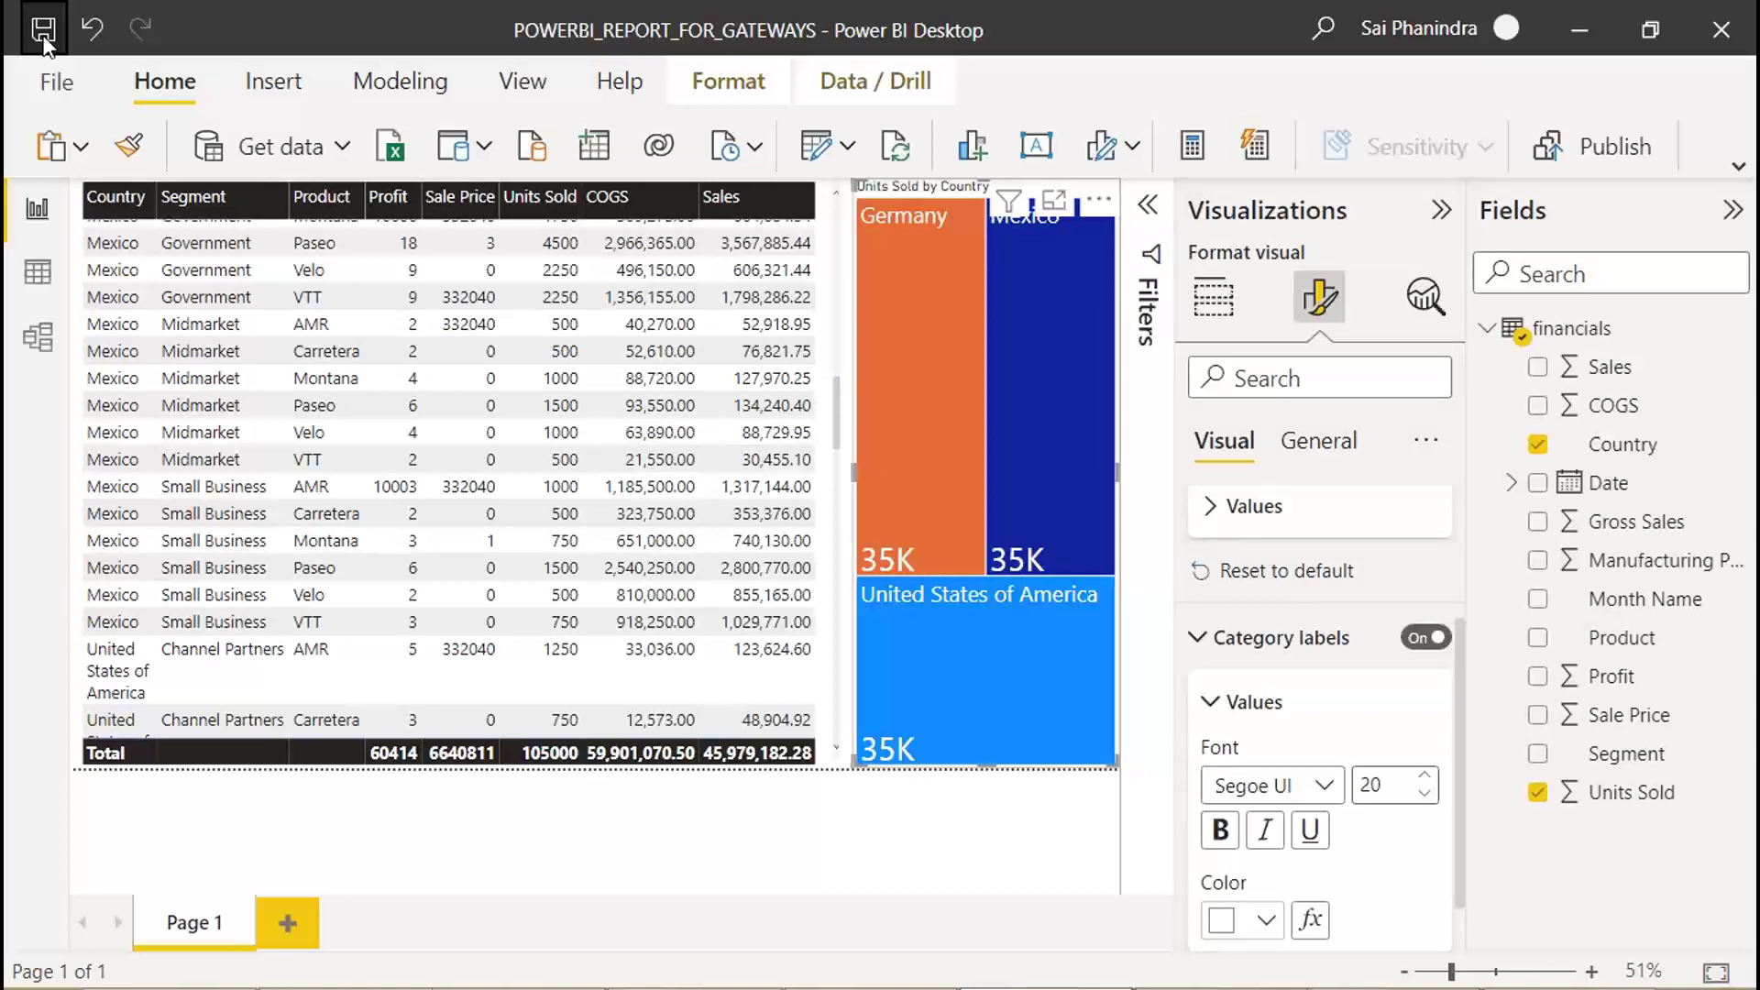
- Publish the report to PowerBIDataRefreshWorkspace and bring up that workspace in Chrome
left_click(1587, 158)
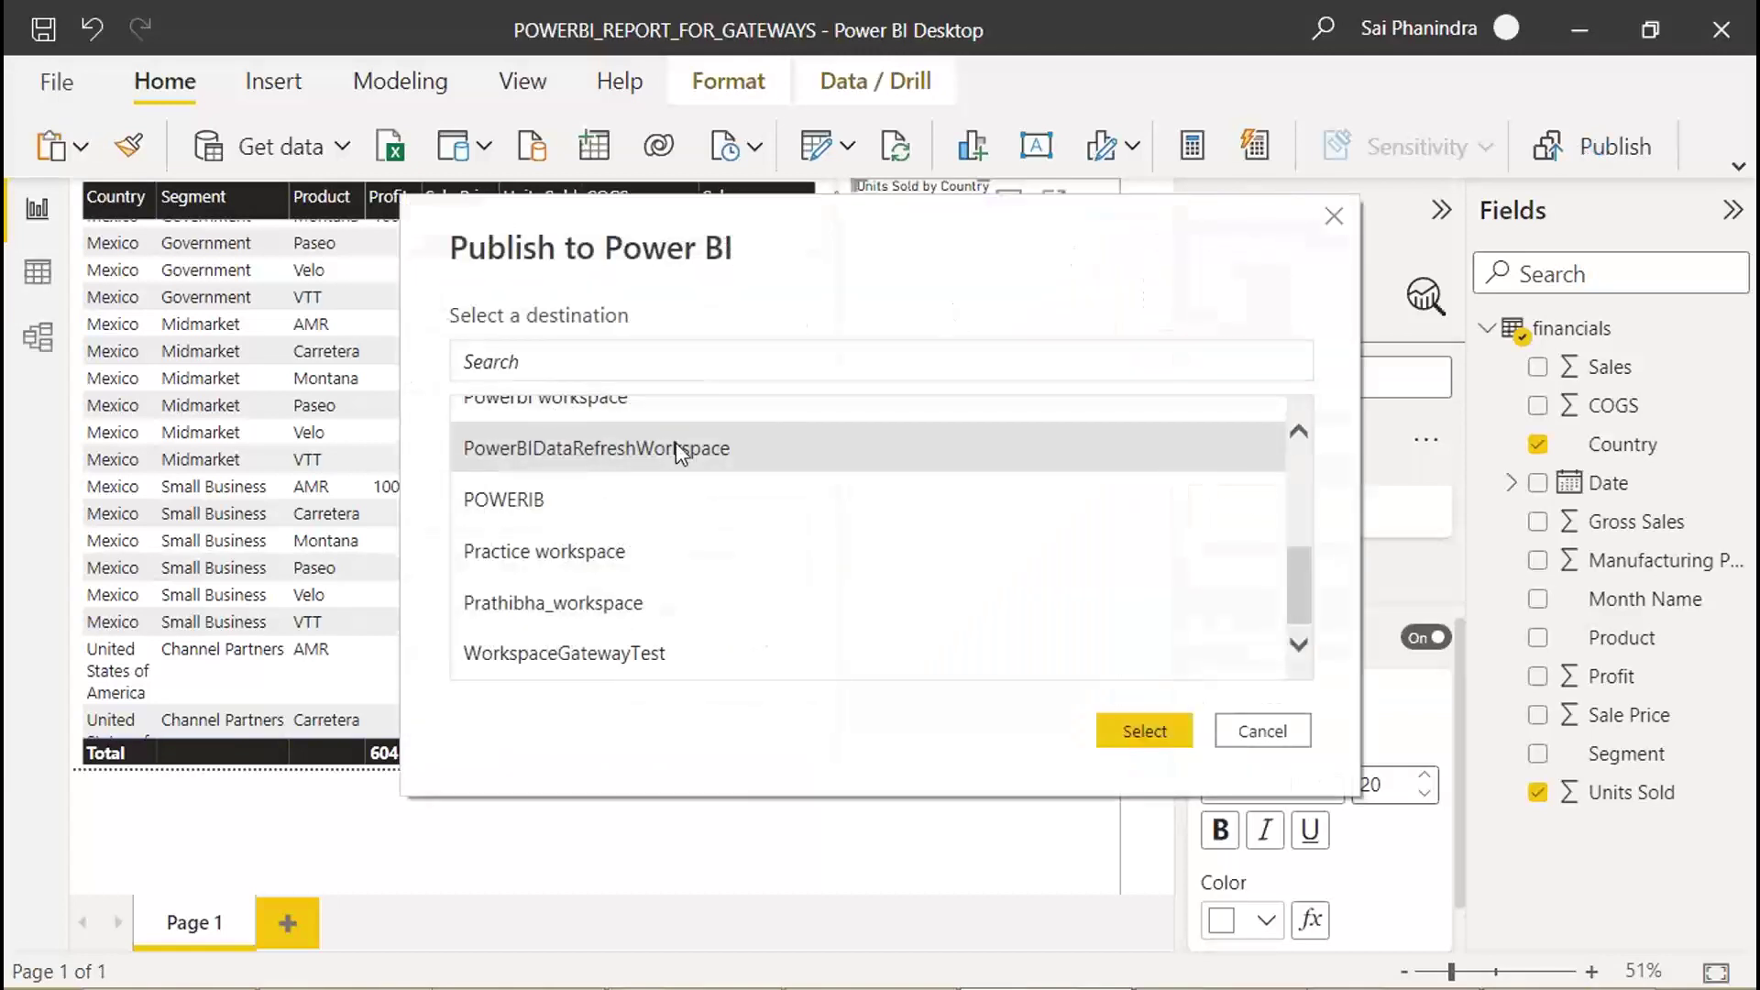
key("Print")
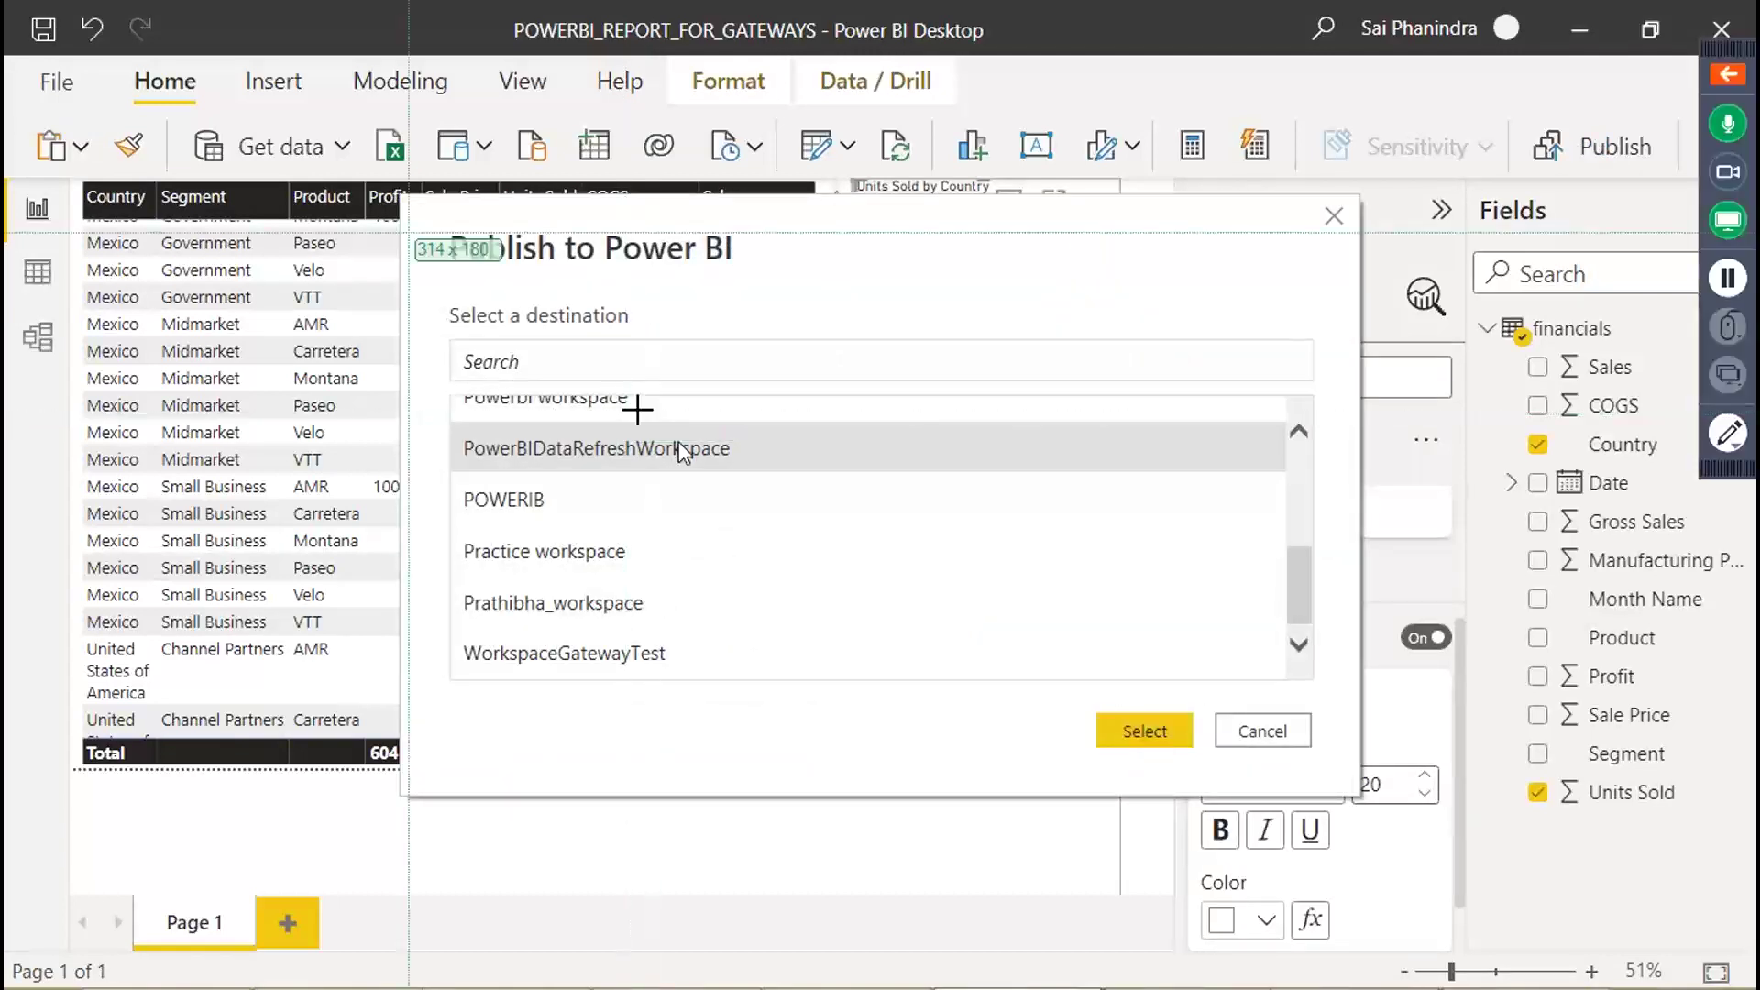
left_click(676, 452)
left_click(1146, 730)
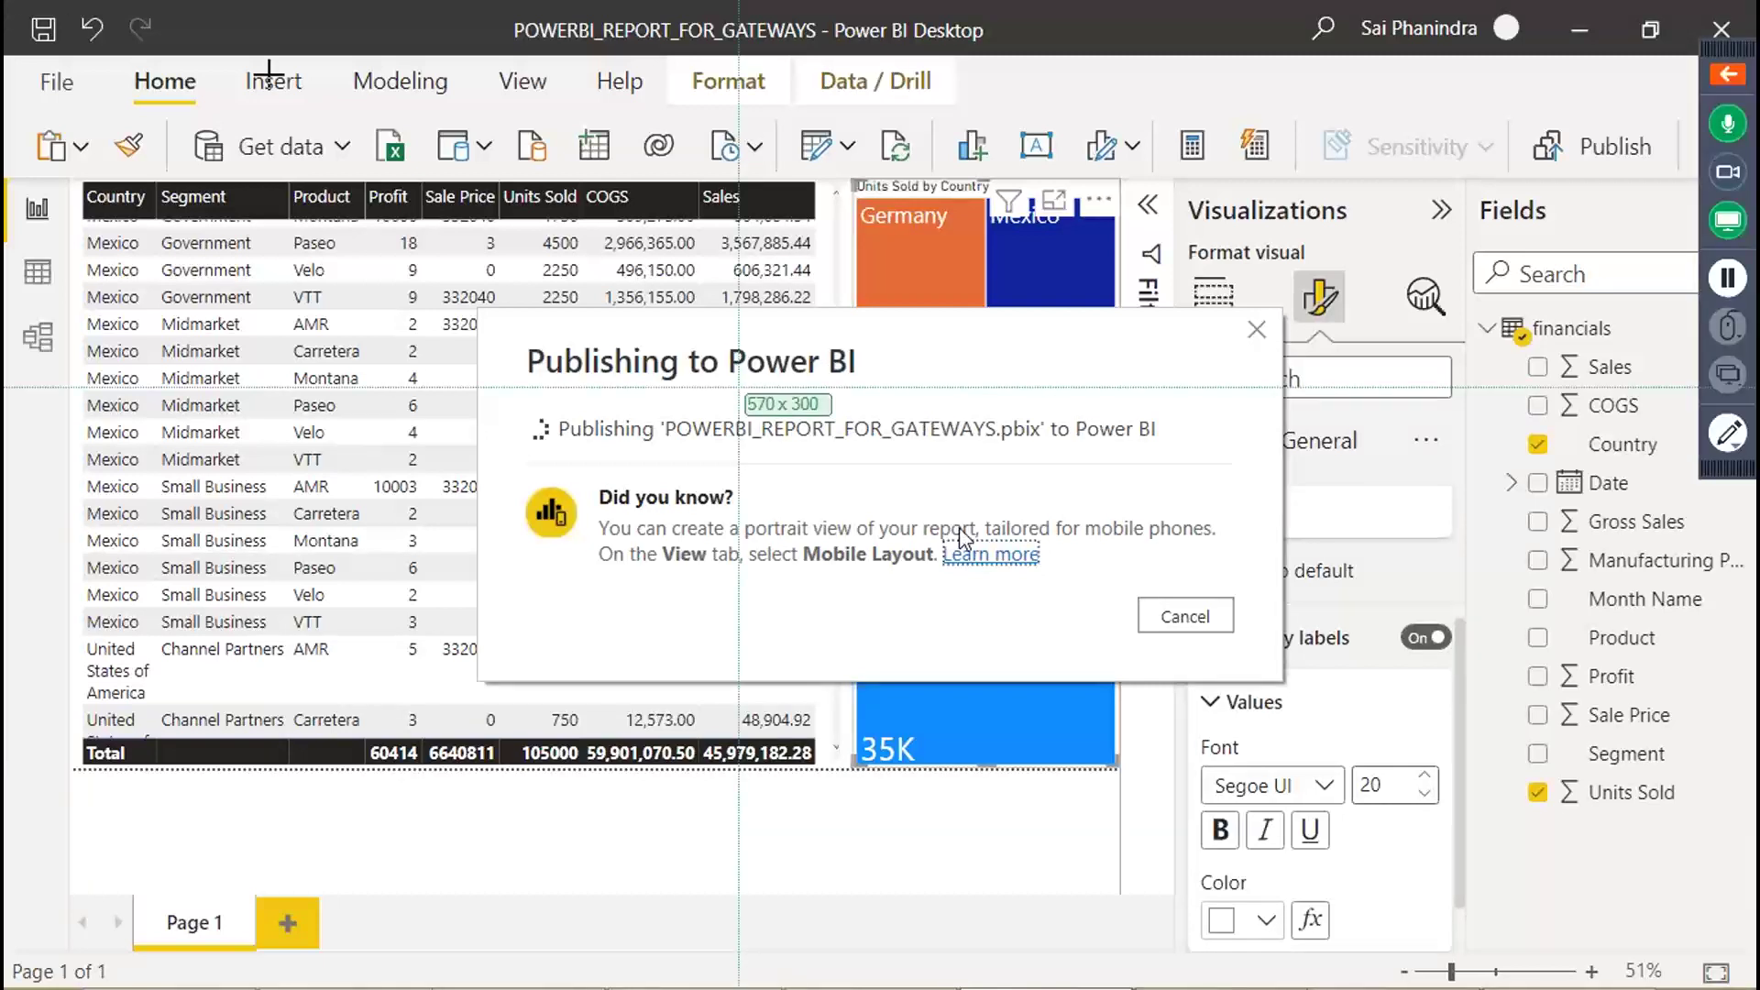
left_click_drag(3, 3, 1664, 928)
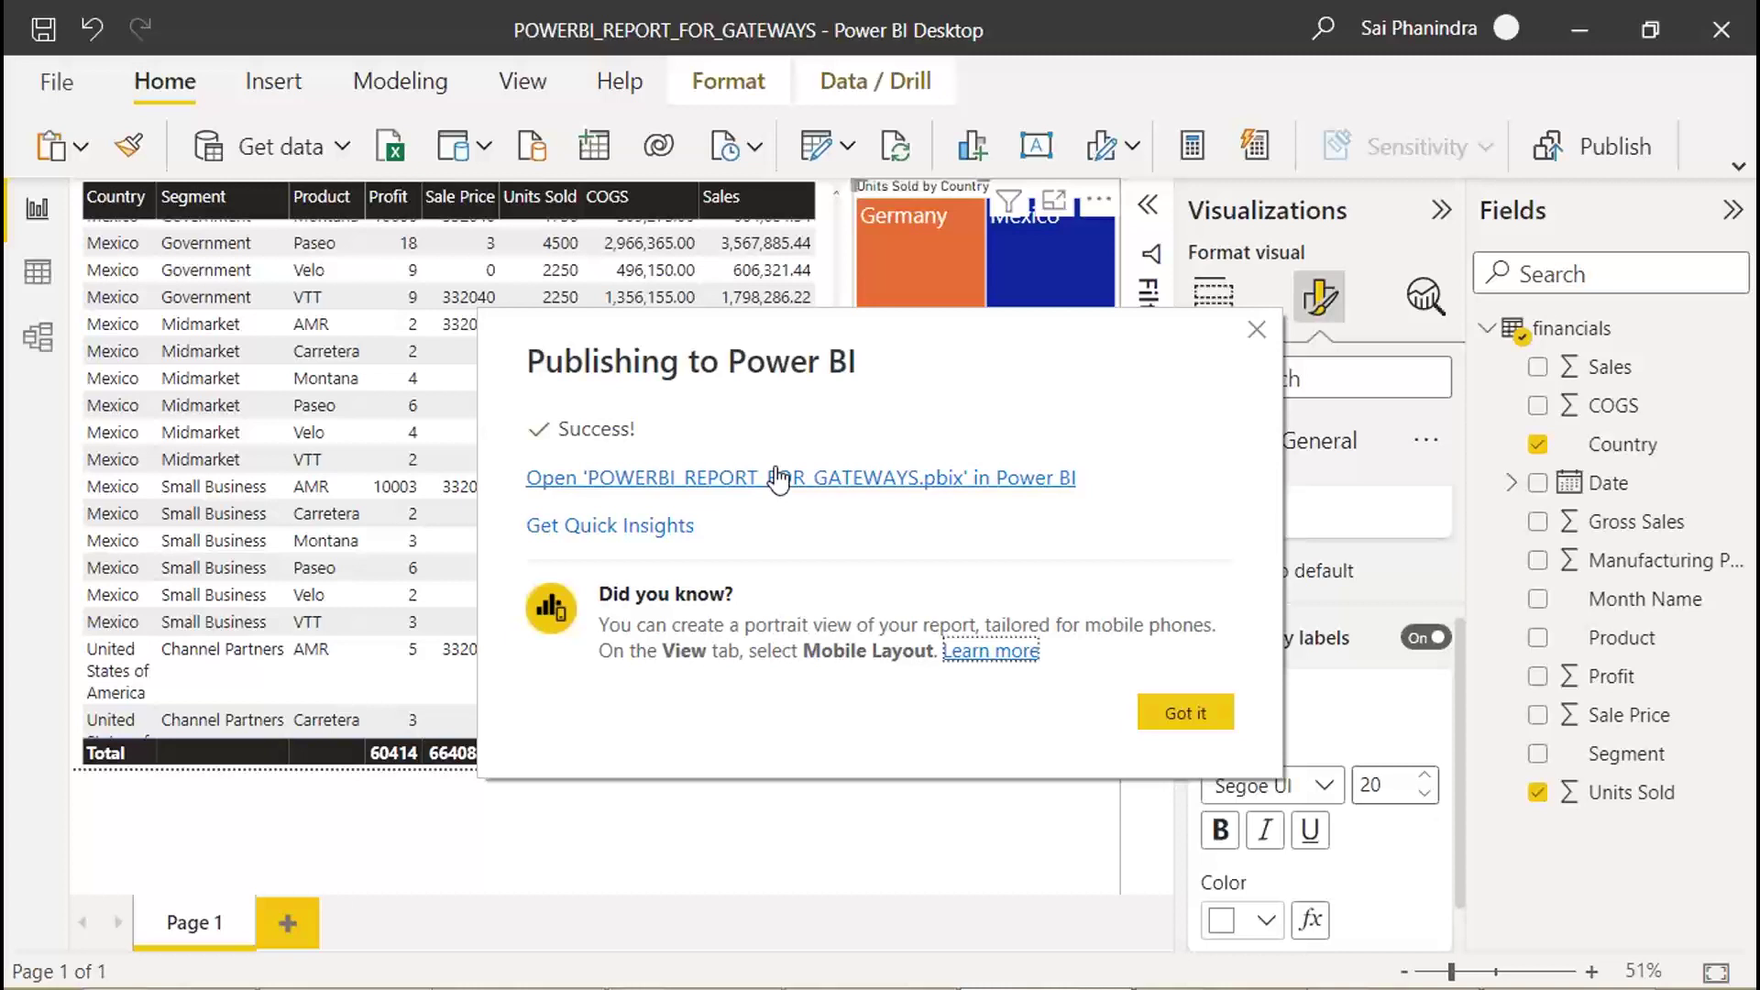
left_click(1186, 714)
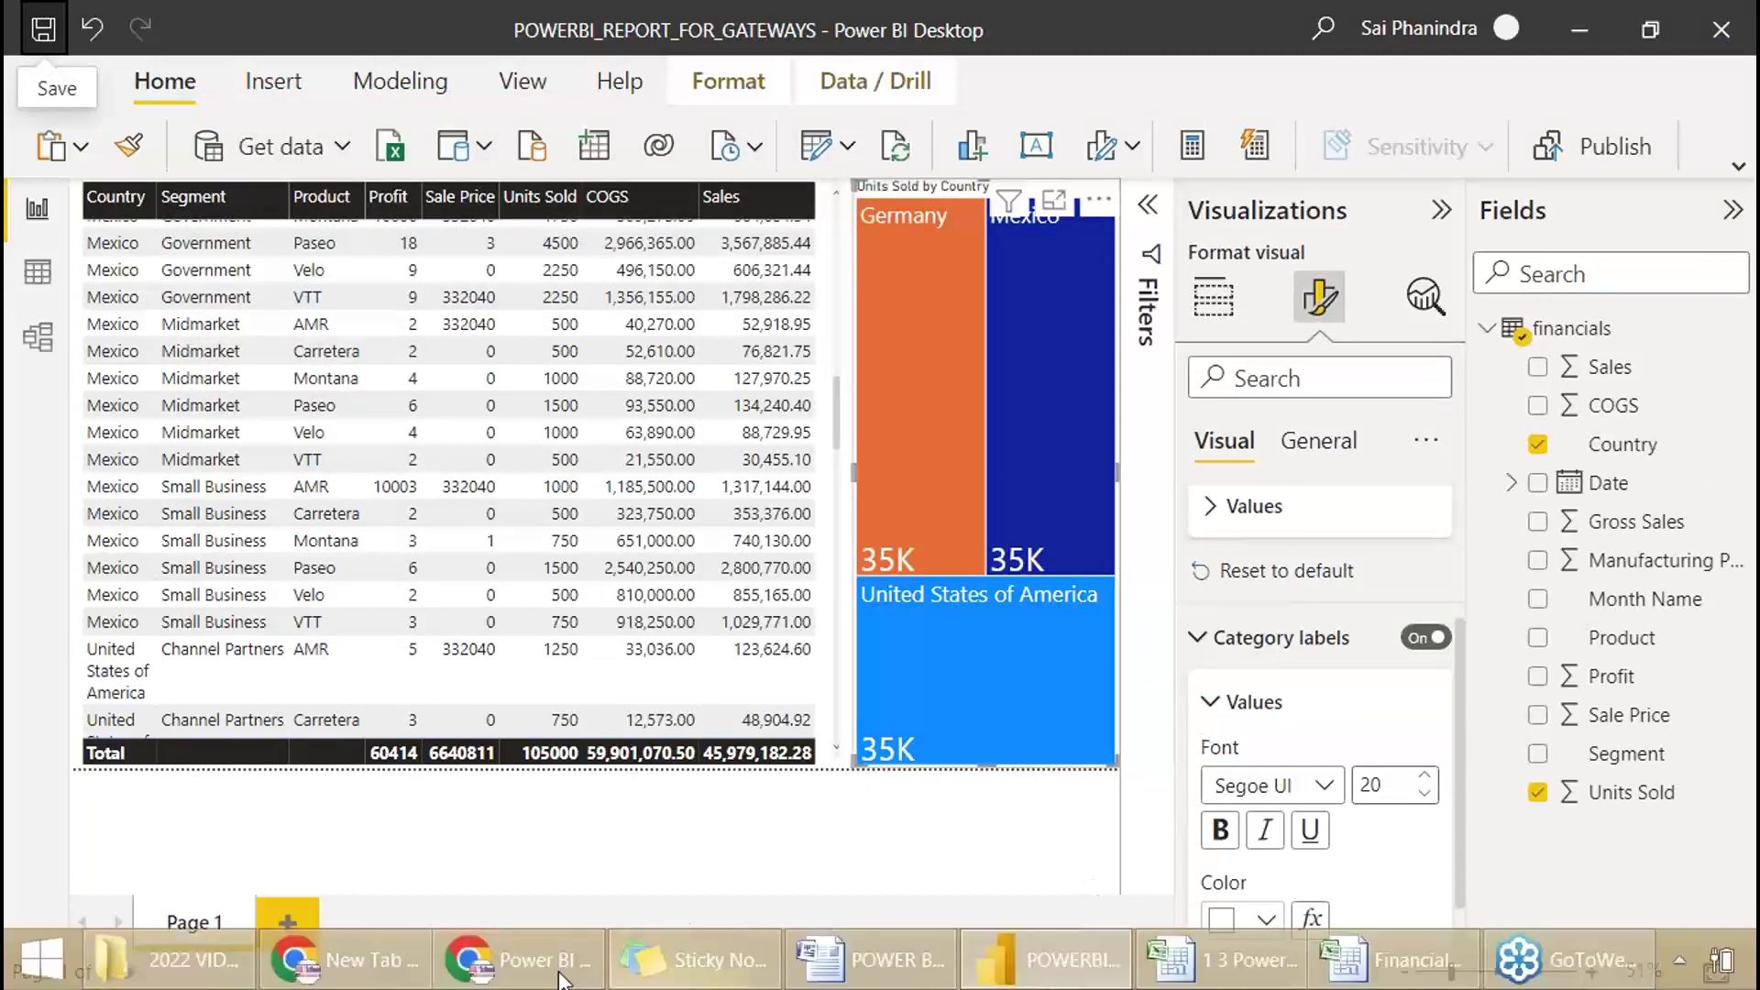
left_click(548, 961)
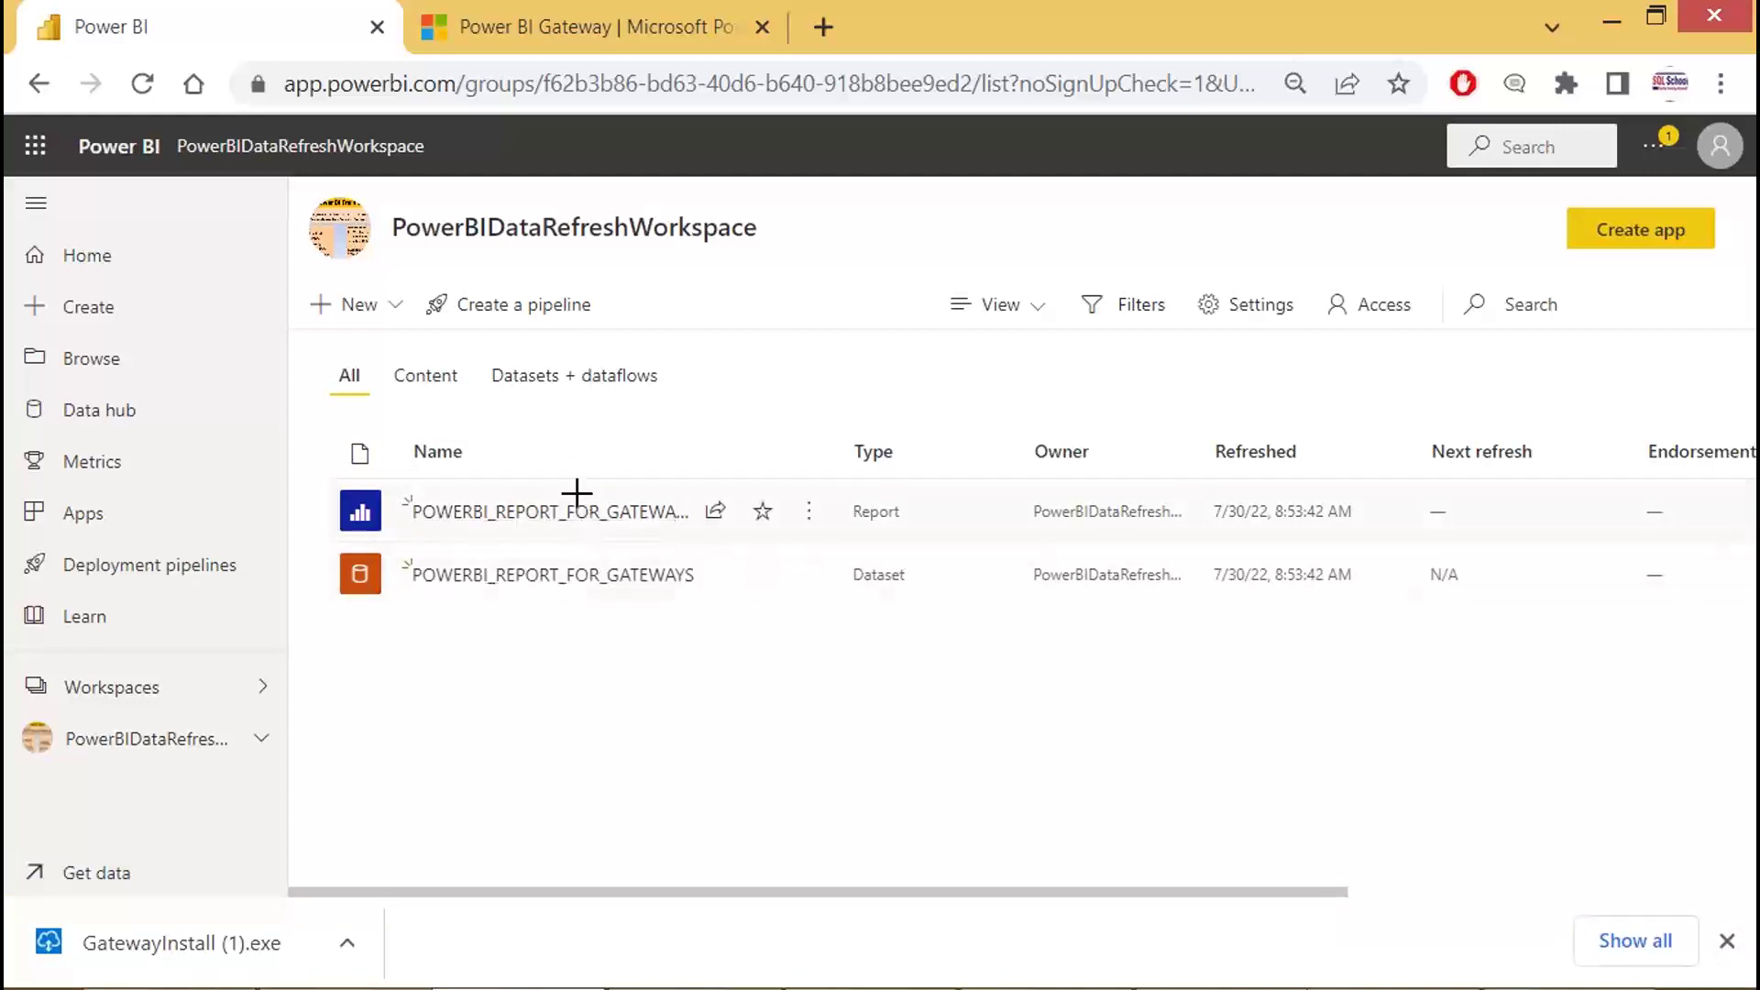
- Open the POWERBI_REPORT_FOR_GATEWAYS report in a new browser tab
key("Print")
left_click_drag(283, 244, 927, 614)
right_click(645, 519)
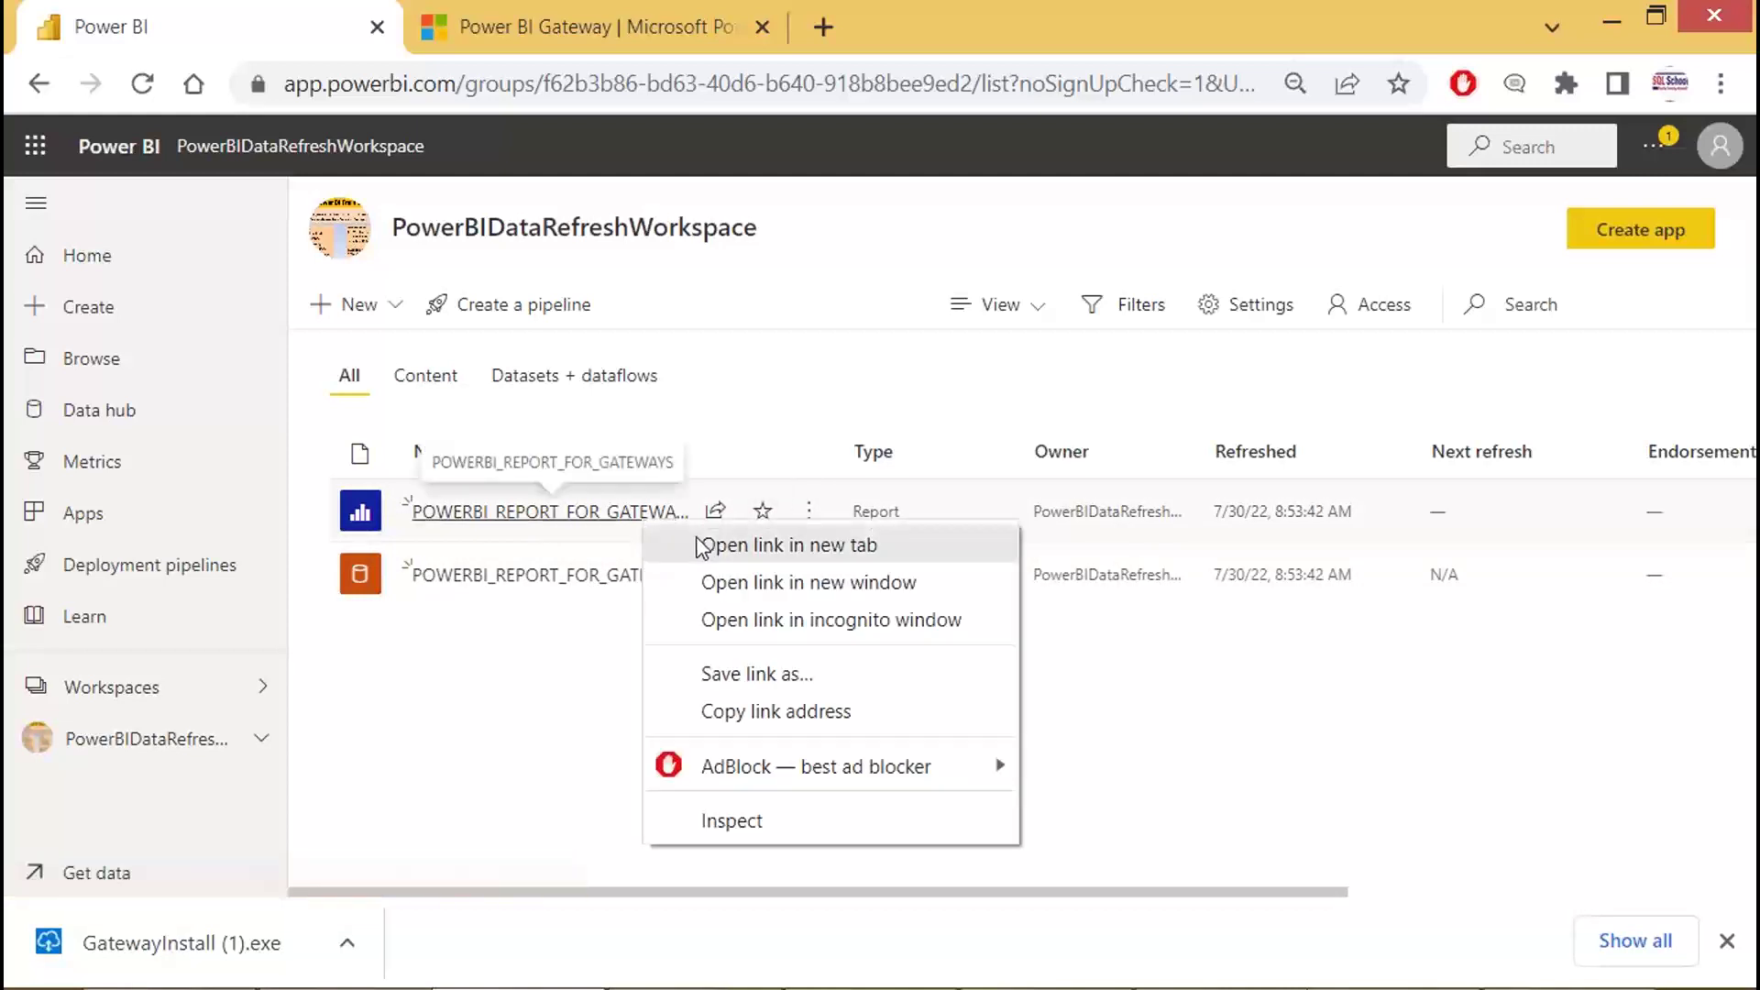
left_click(698, 548)
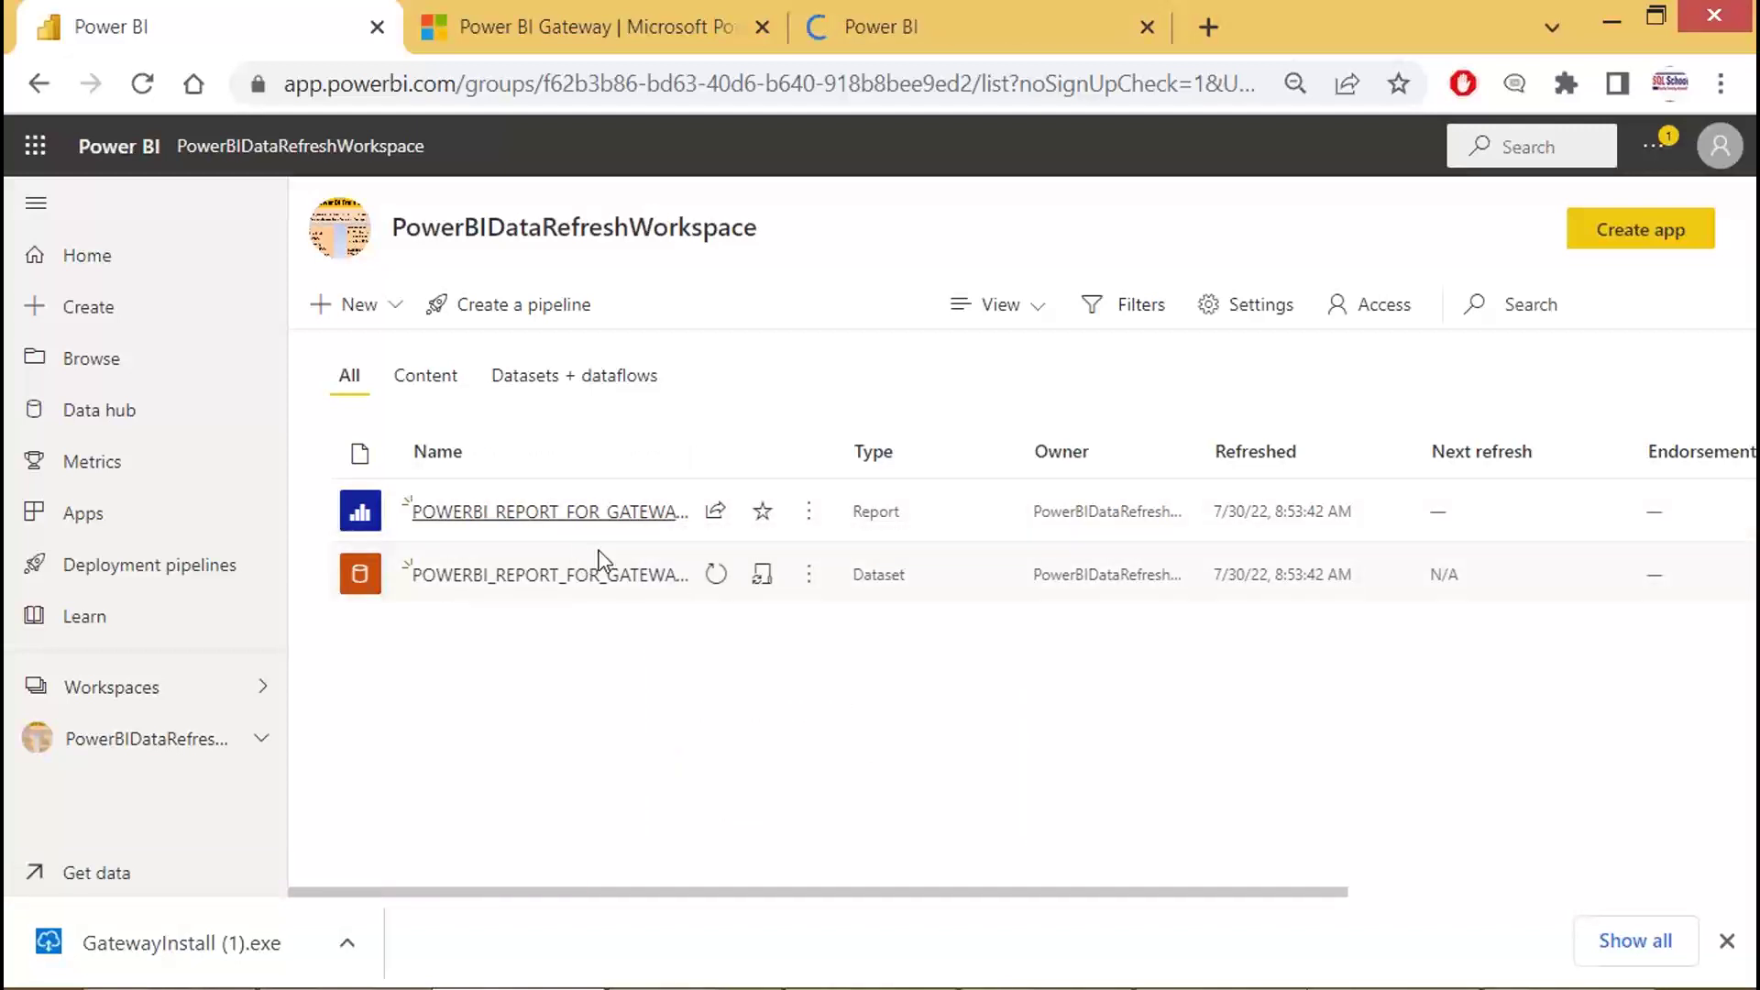
- Check cell E2 in the Excel source workbook
mouse_move(1403, 952)
left_click(1320, 825)
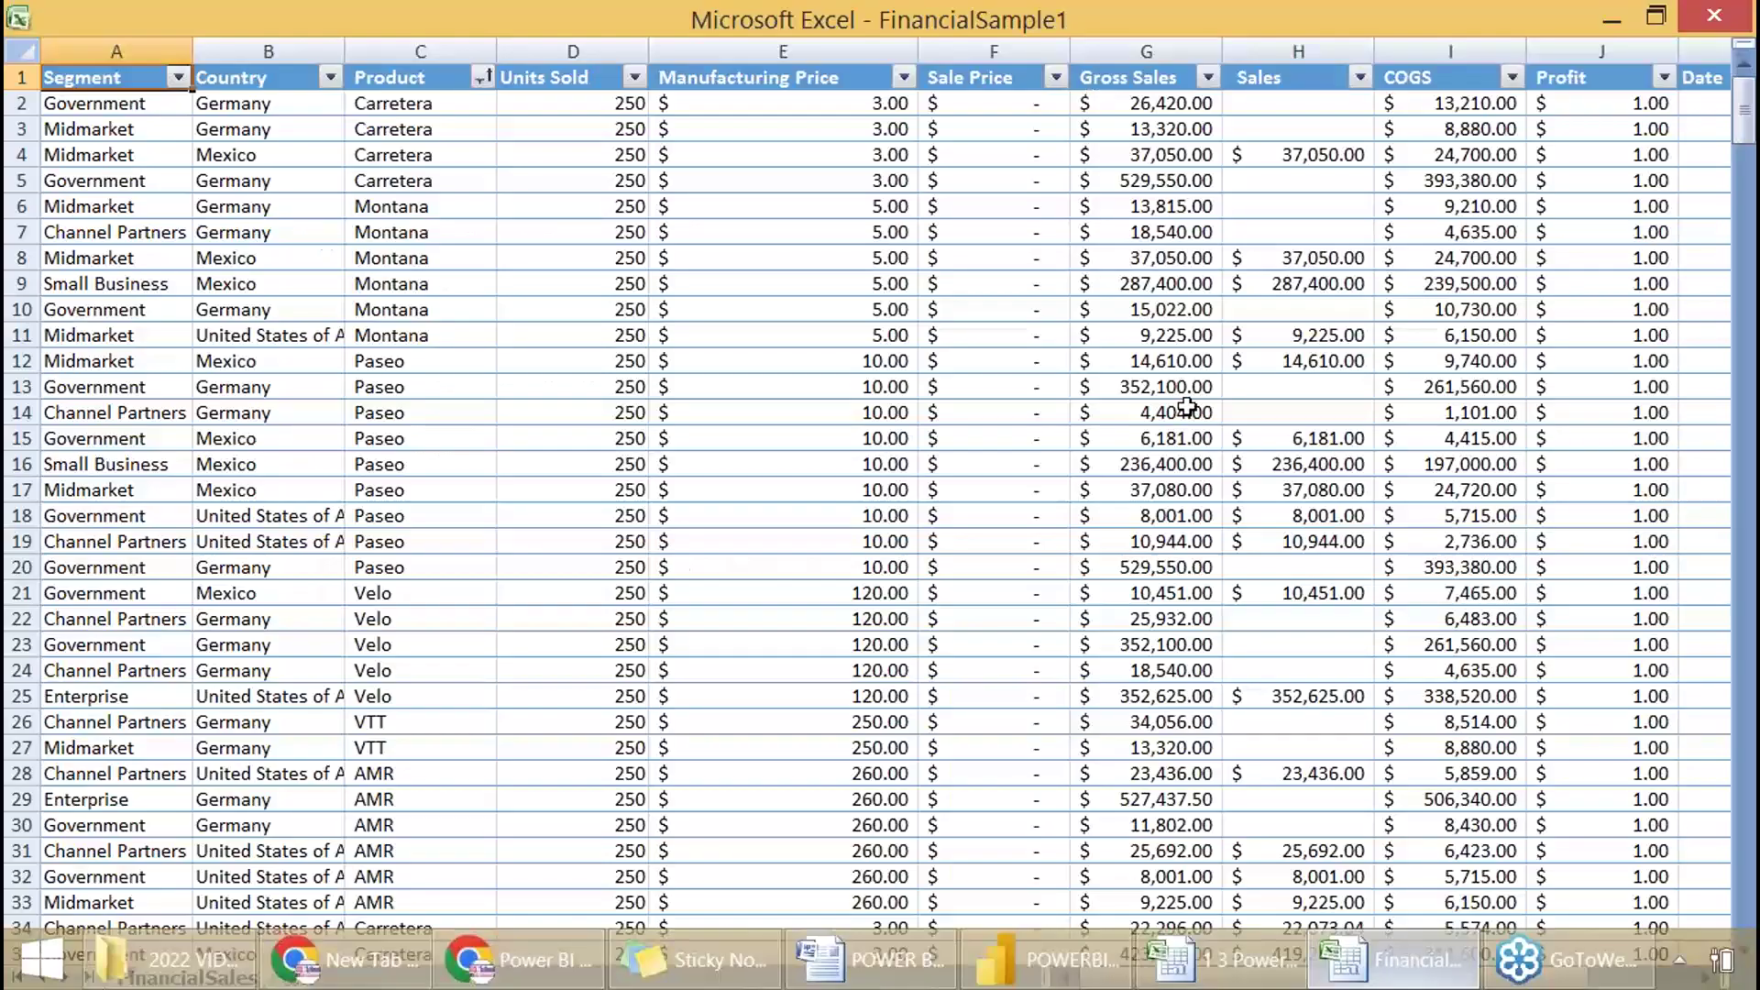
left_click(720, 102)
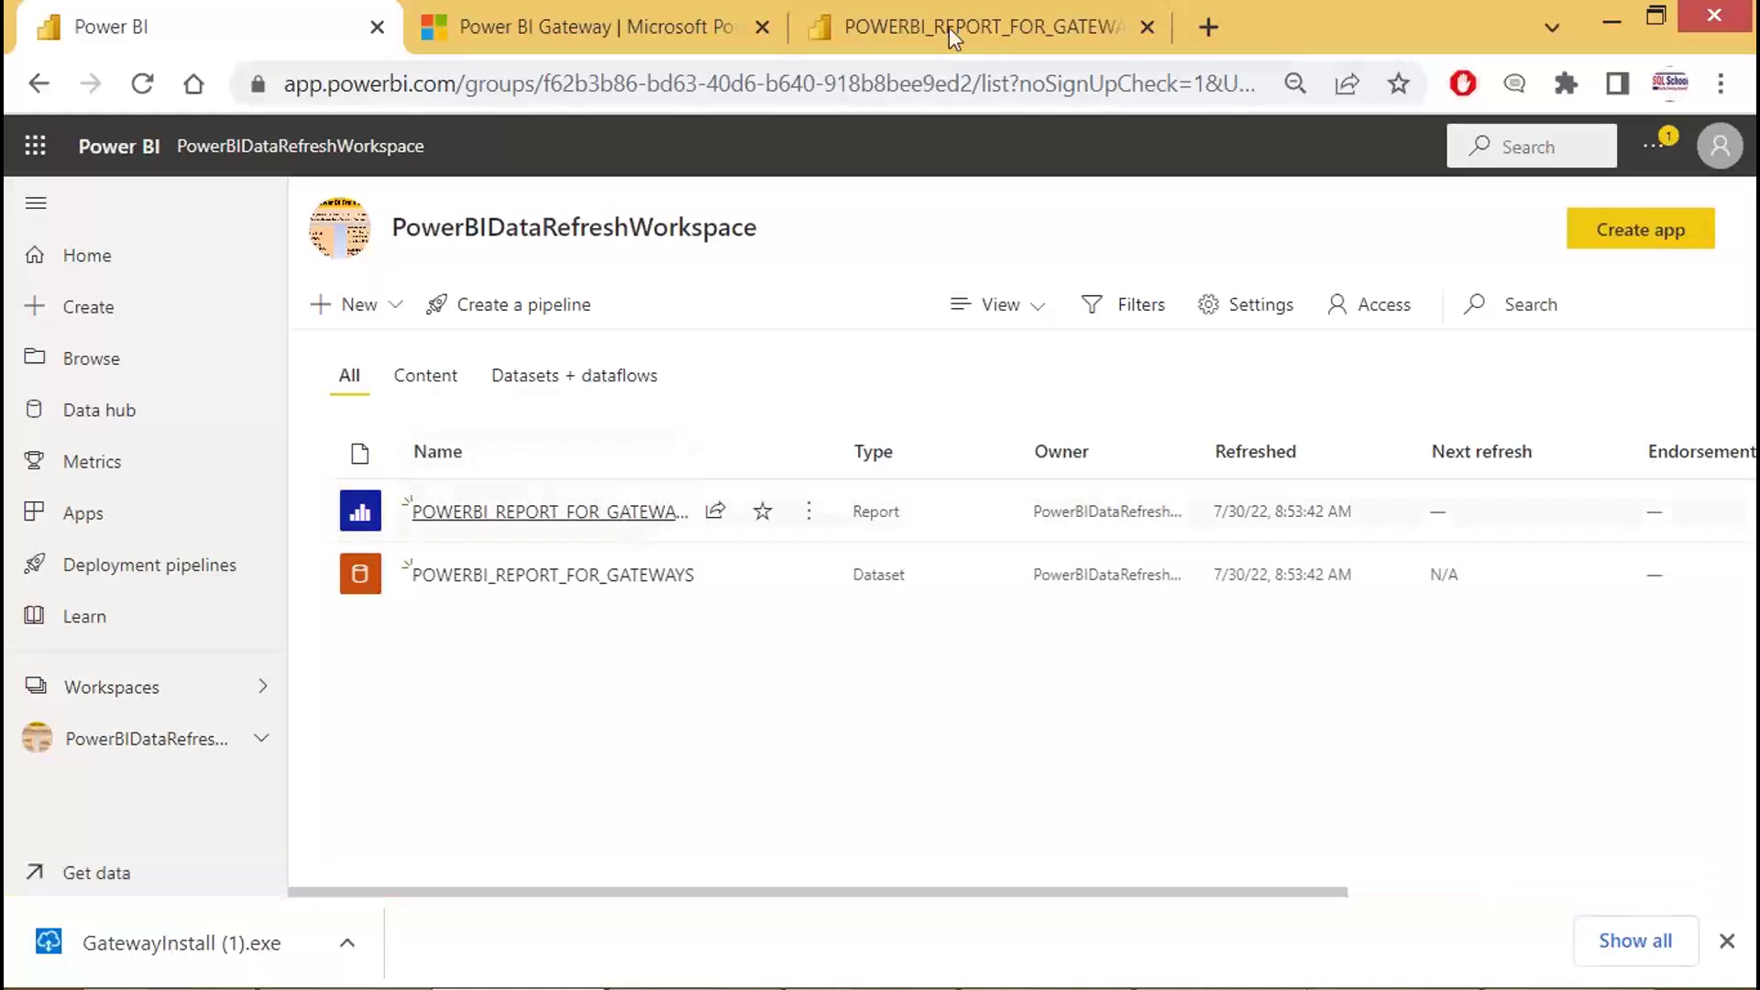
- Move the report tab beside the workspace tab, review Sale Price values, then return to the workspace
left_click_drag(844, 27, 656, 36)
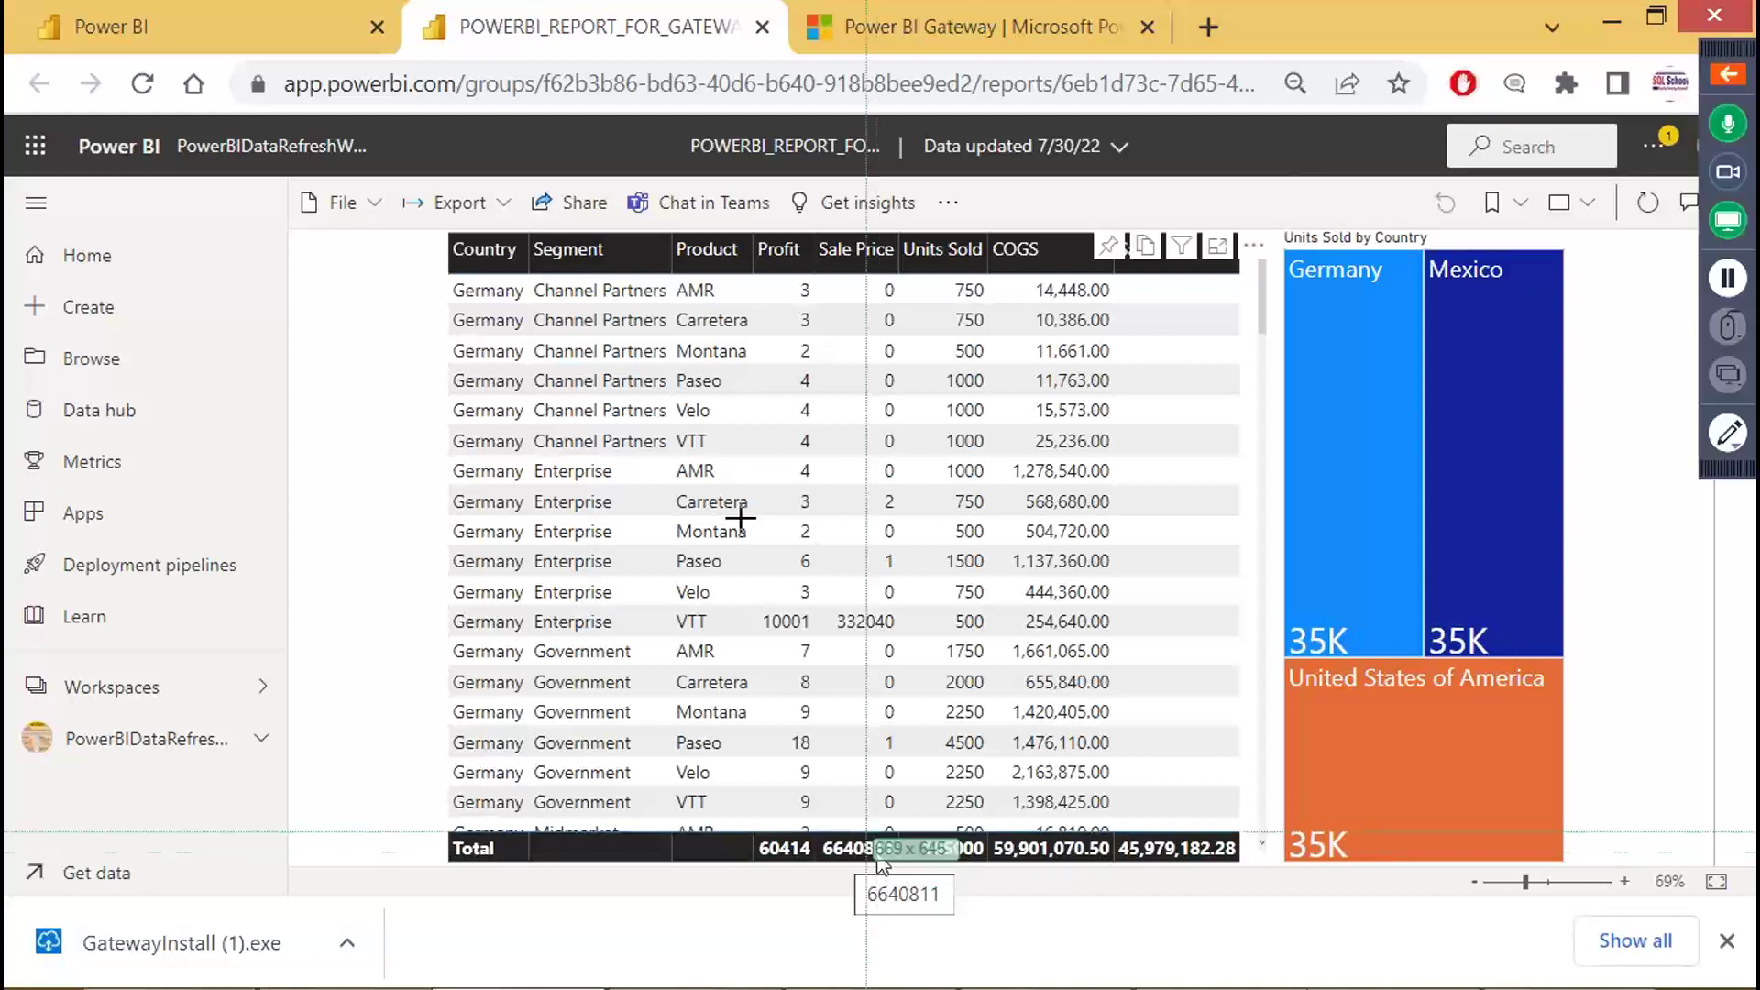
left_click_drag(419, 123, 819, 399)
left_click_drag(1152, 688, 1289, 903)
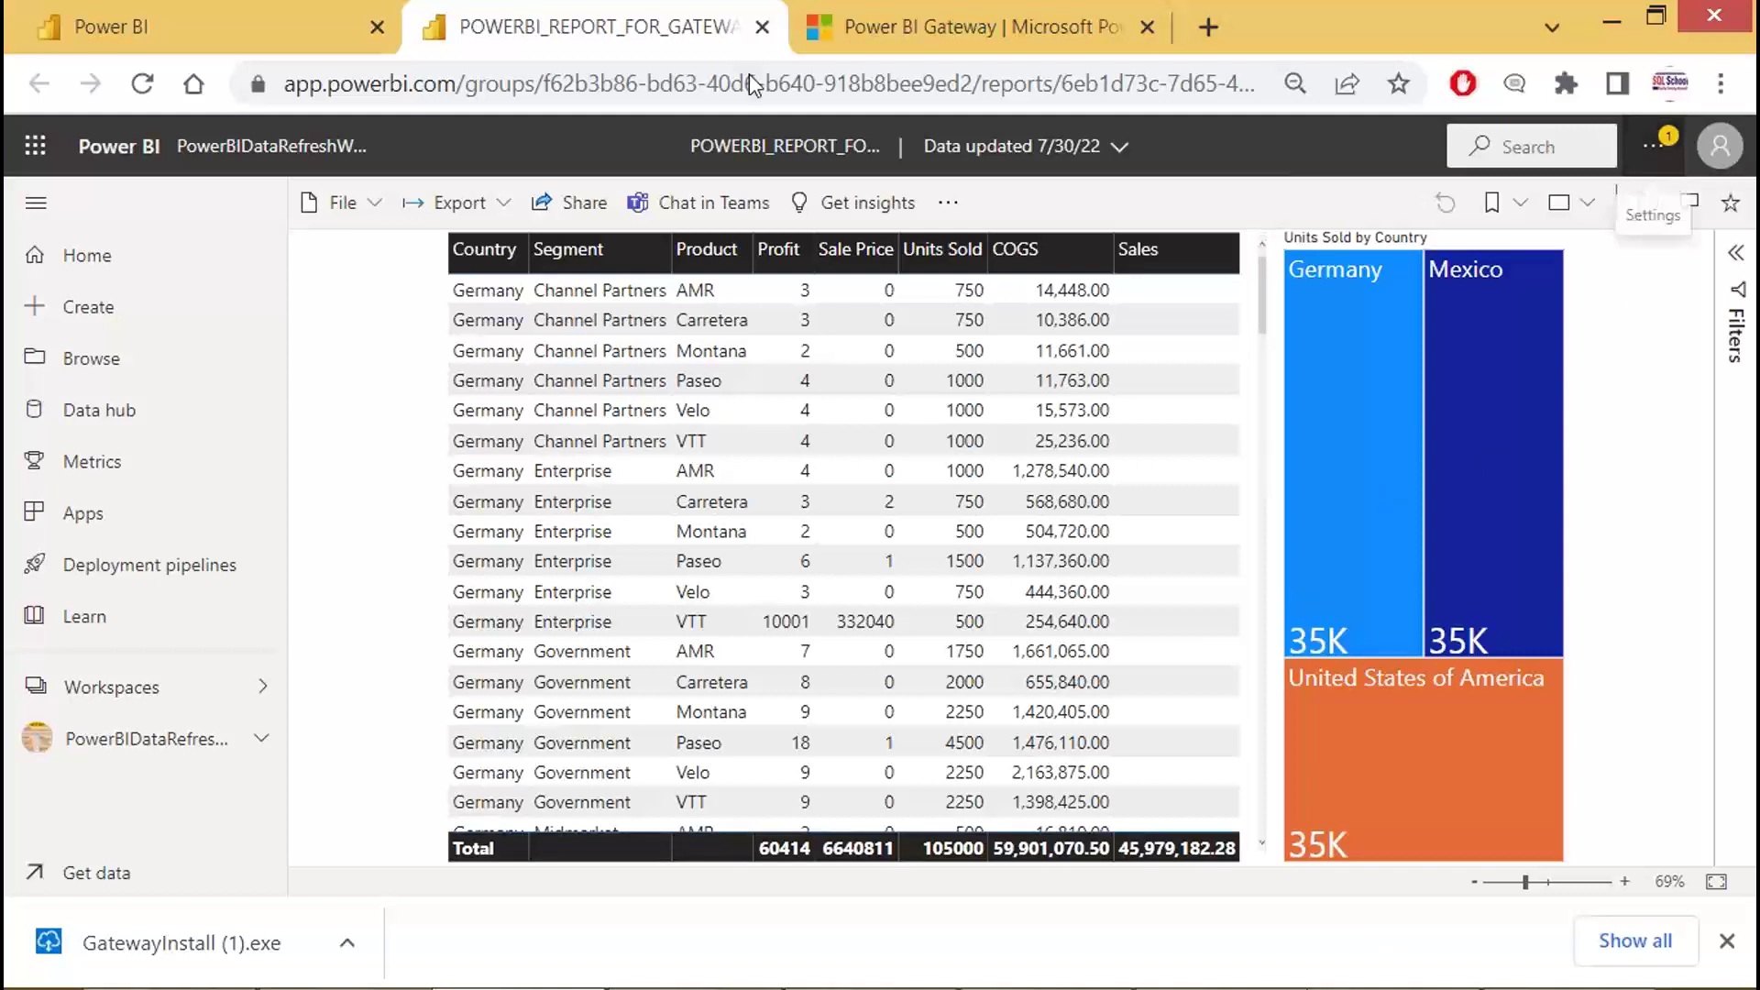
left_click(205, 37)
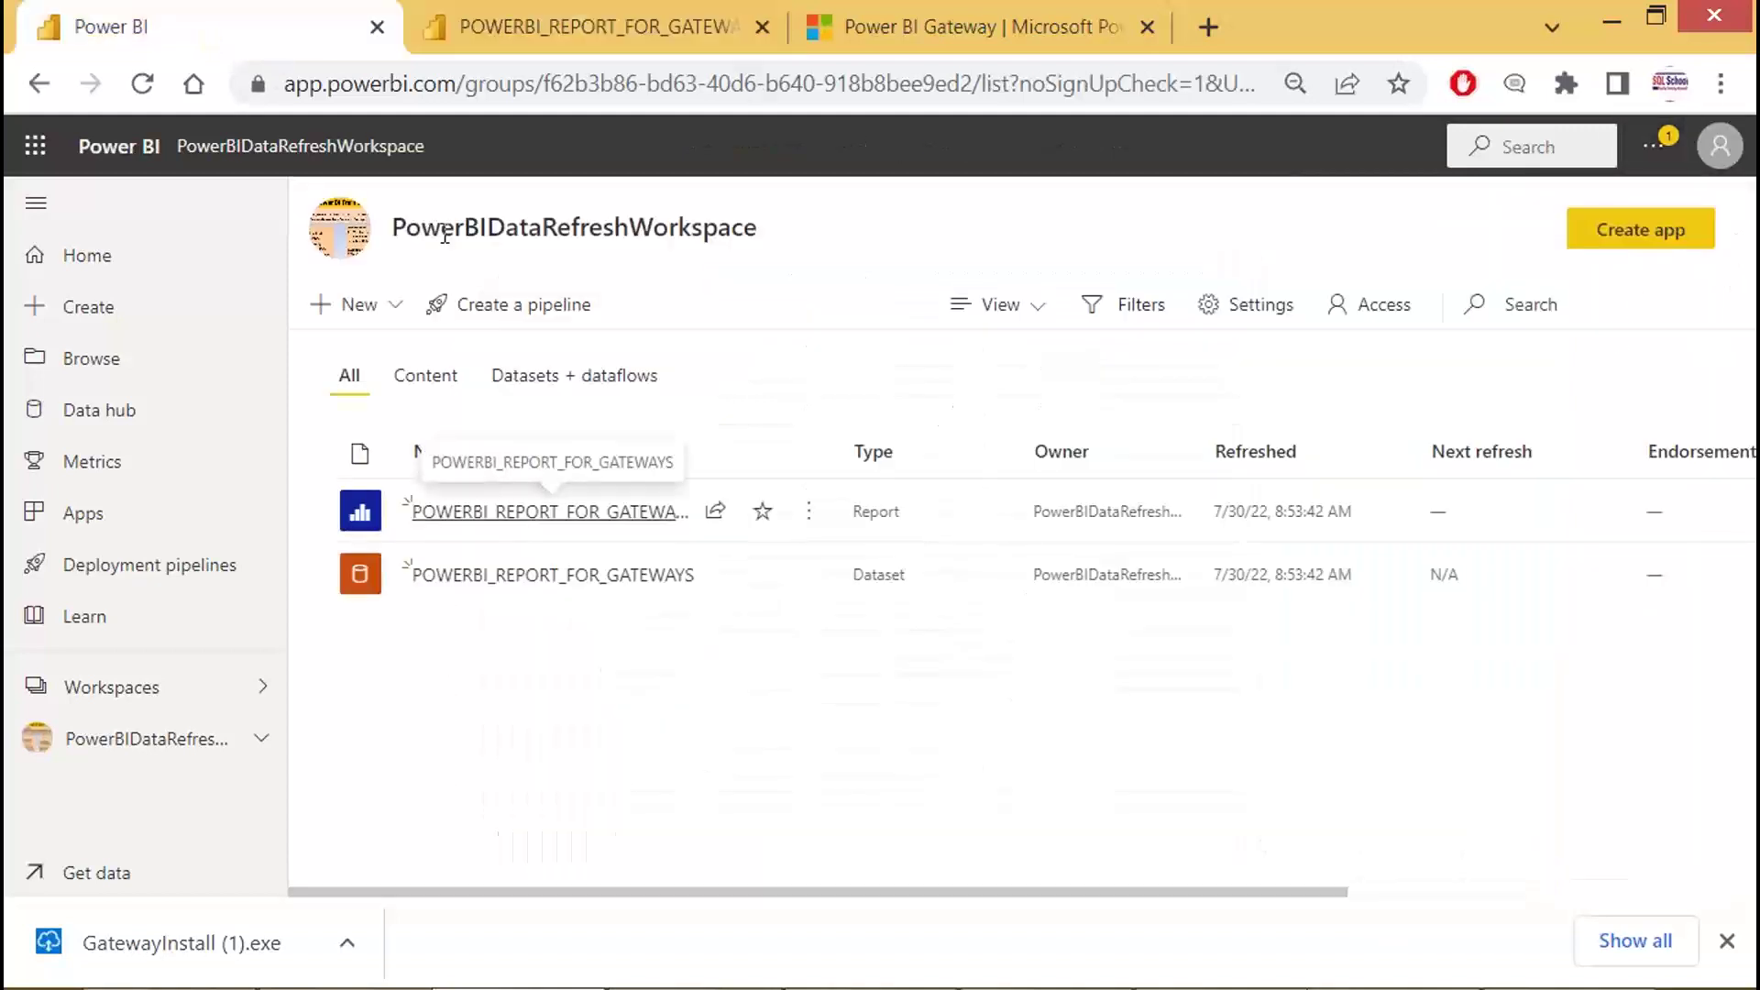
- Find Download > Data Gateway in the settings menu, then launch the downloaded GatewayInstall (1).exe
left_click_drag(3, 88, 1266, 671)
left_click(1653, 146)
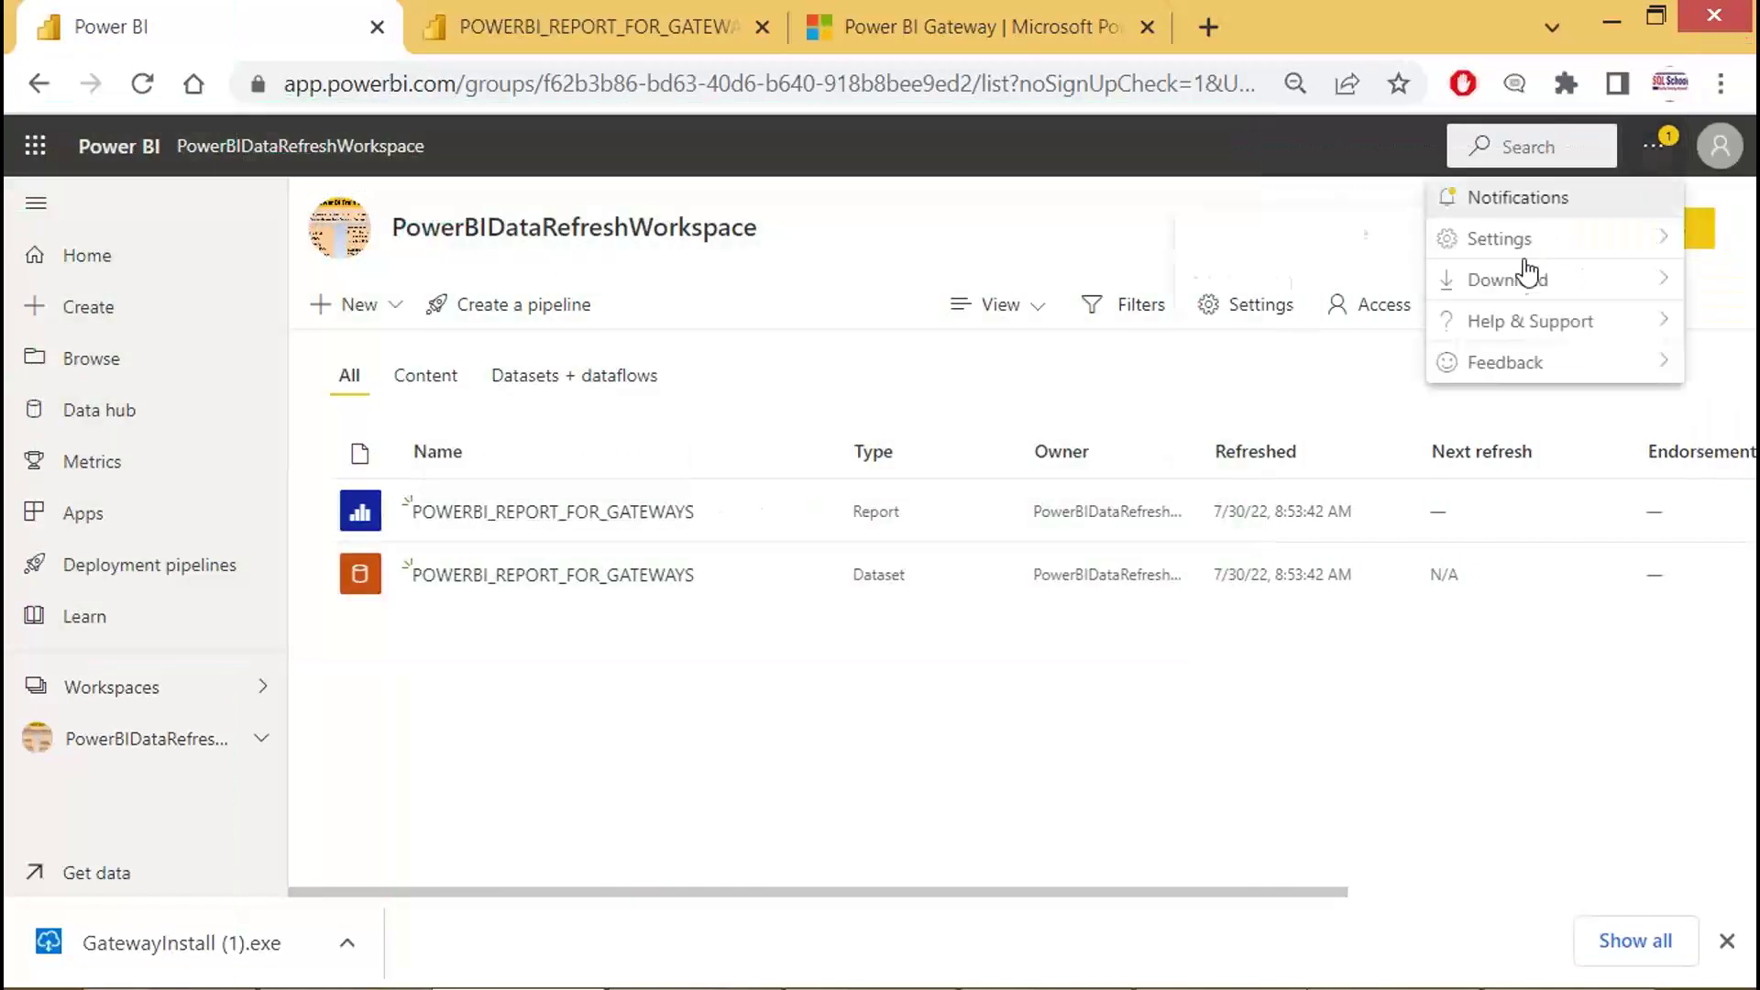
mouse_move(1526, 275)
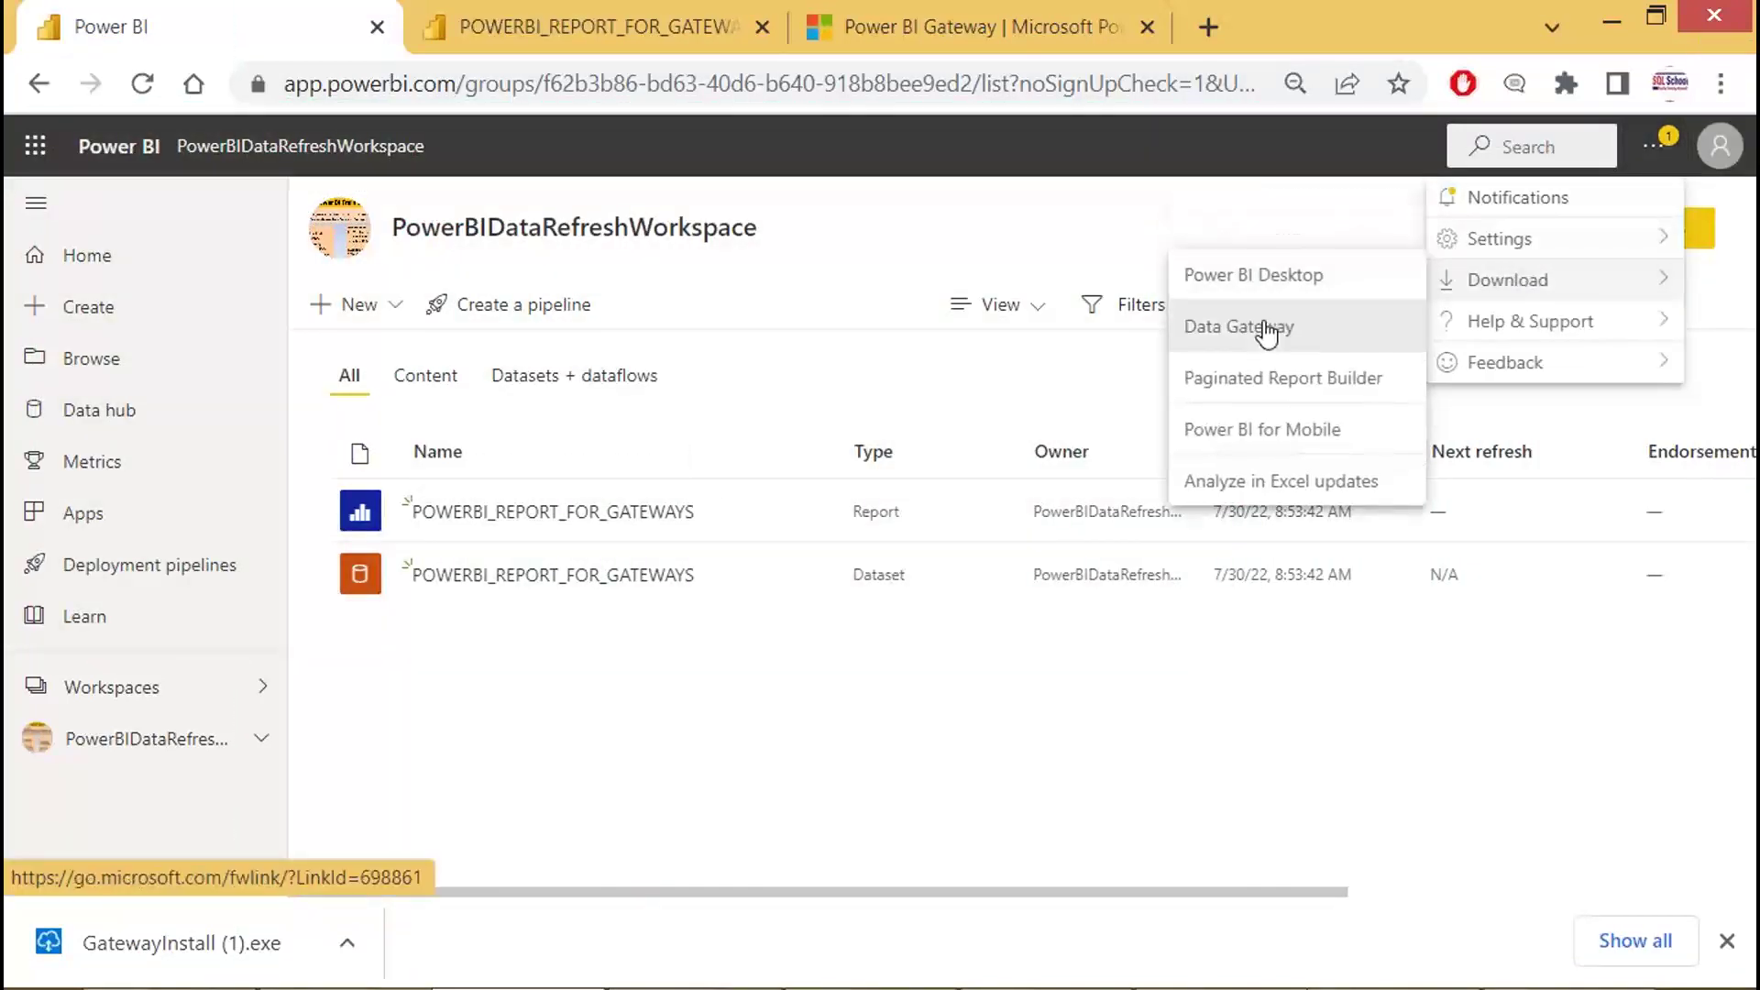
key("Print")
left_click_drag(1139, 98, 1702, 360)
left_click_drag(1141, 191, 1648, 570)
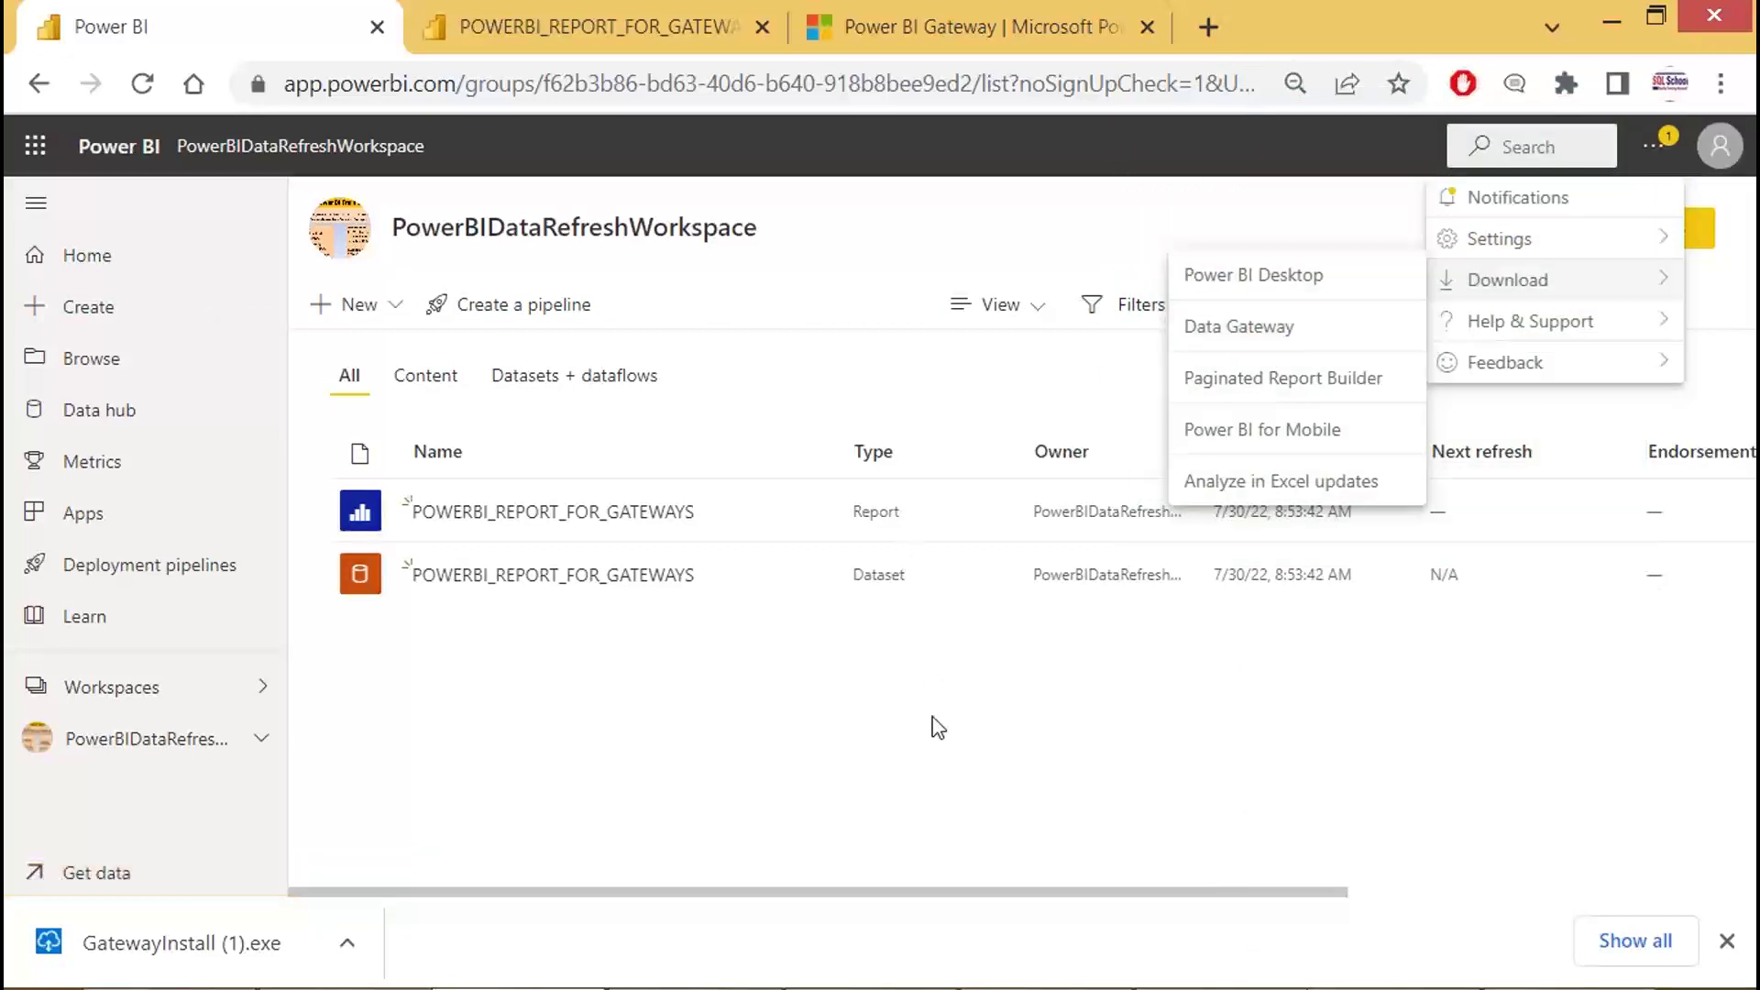
key("Escape")
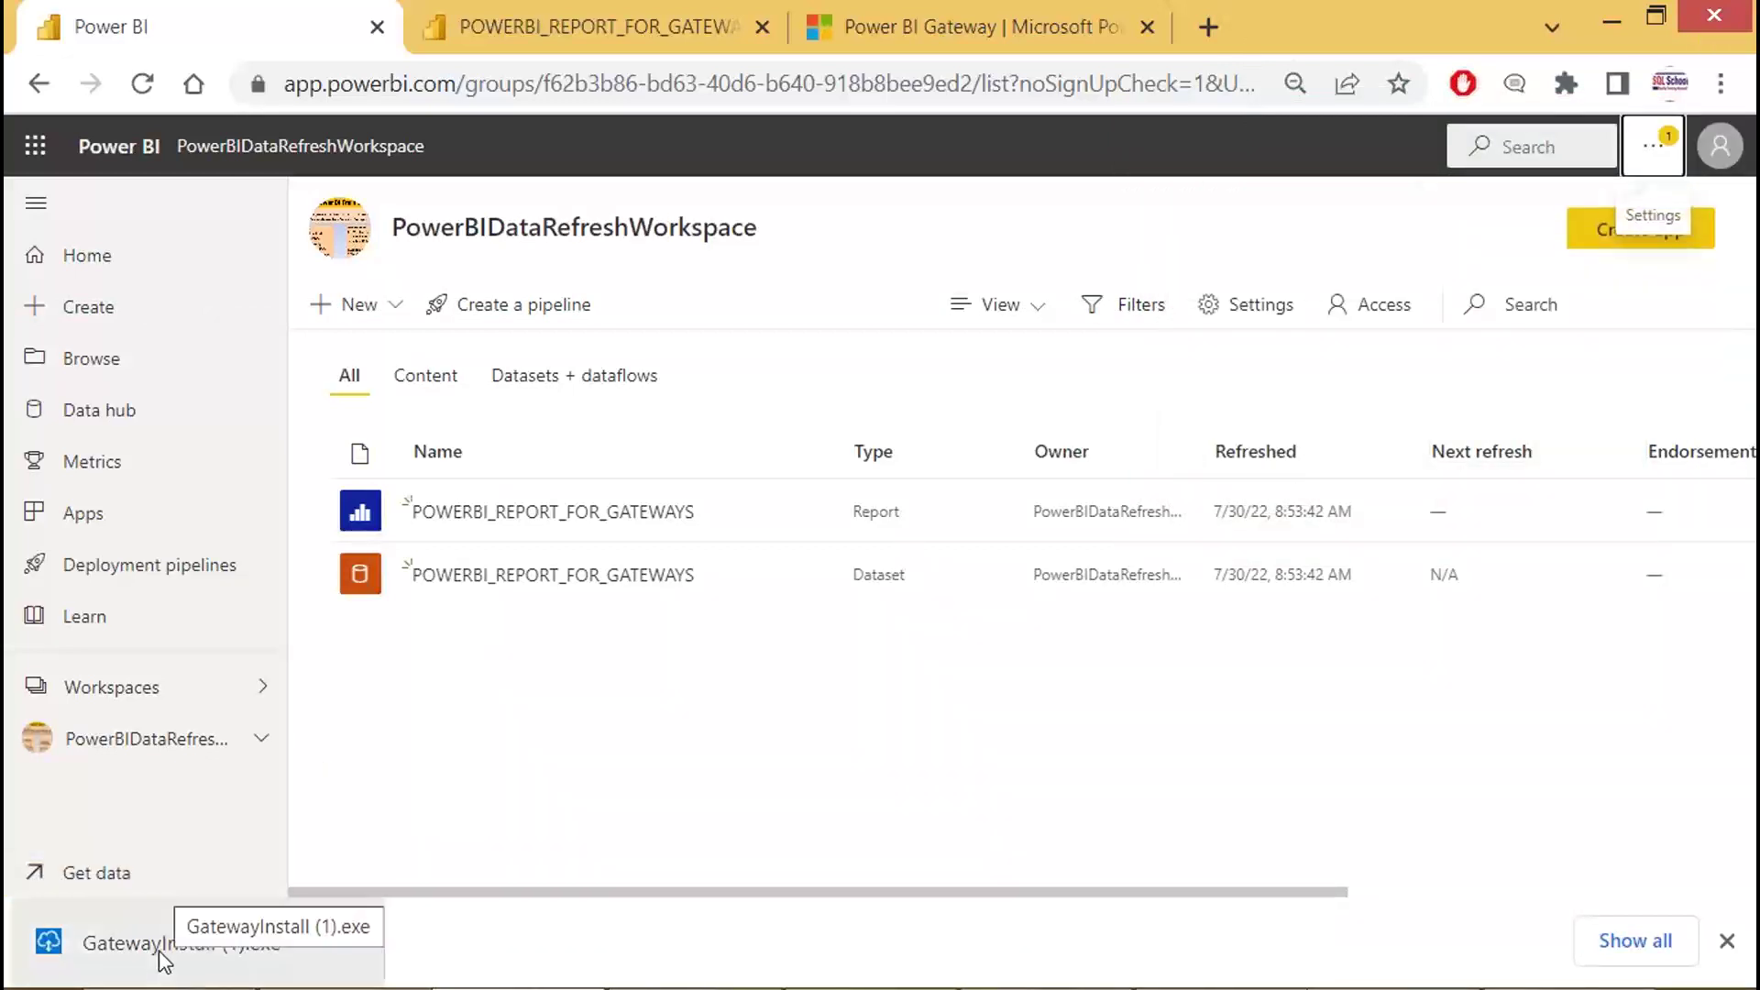
key("Print")
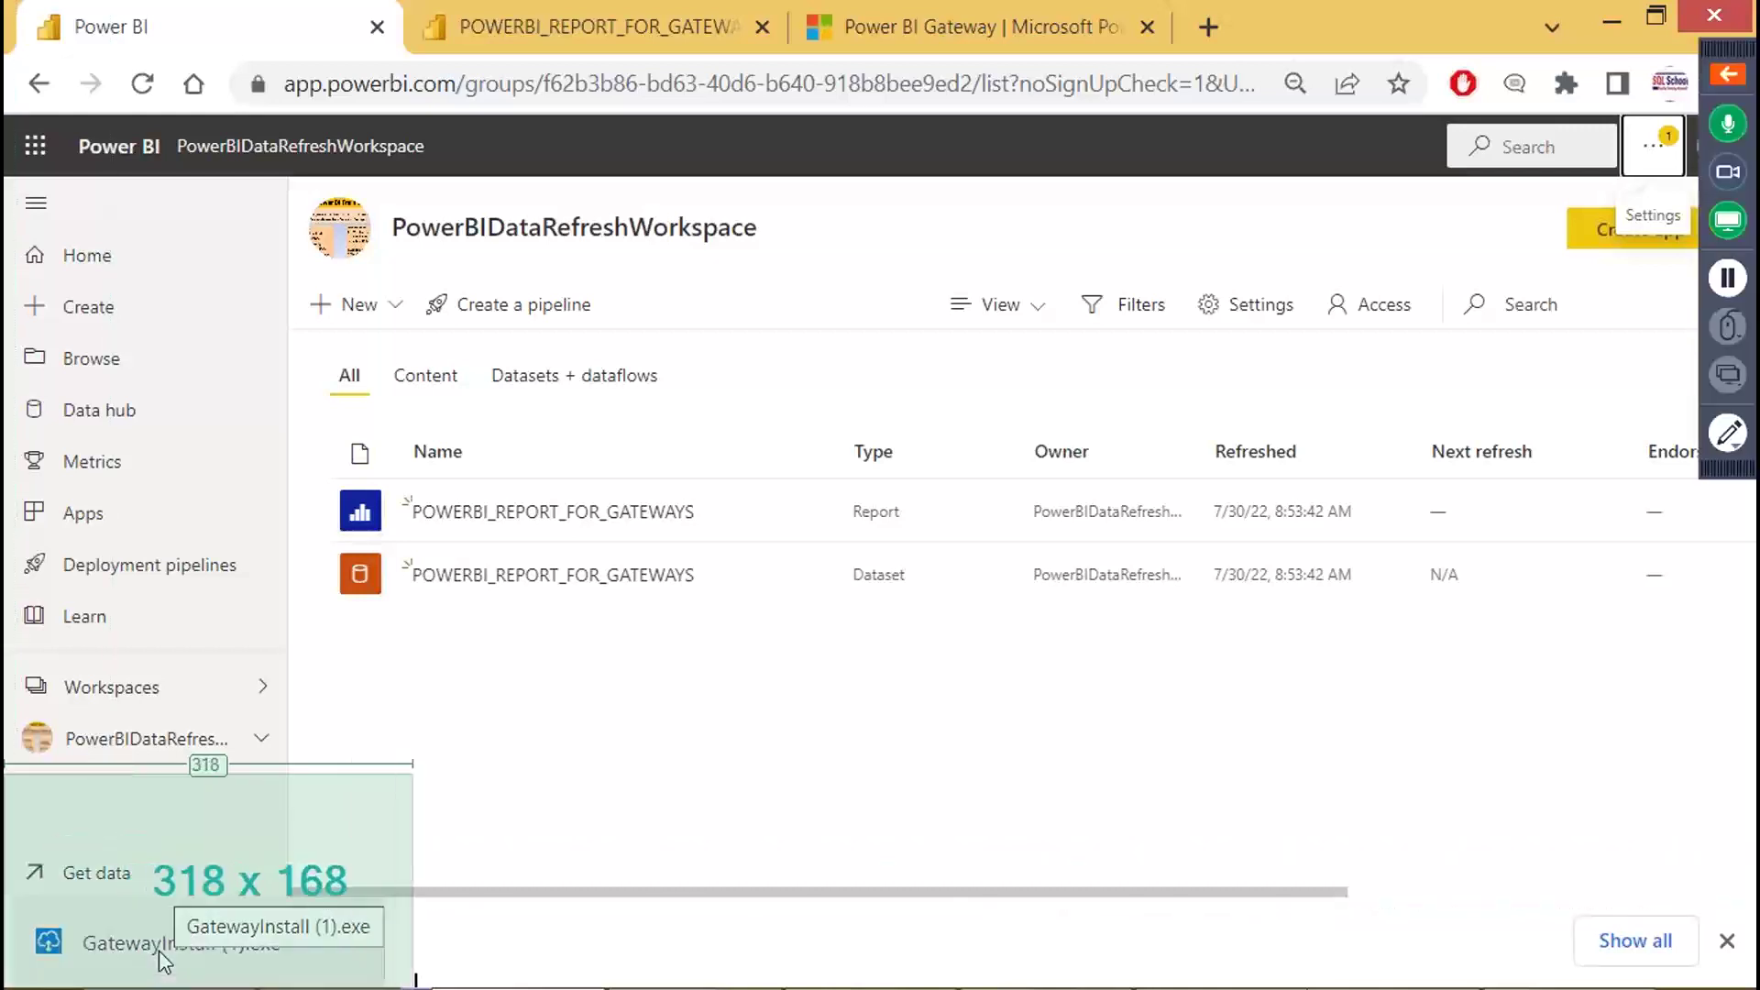
left_click(157, 950)
left_click(129, 947)
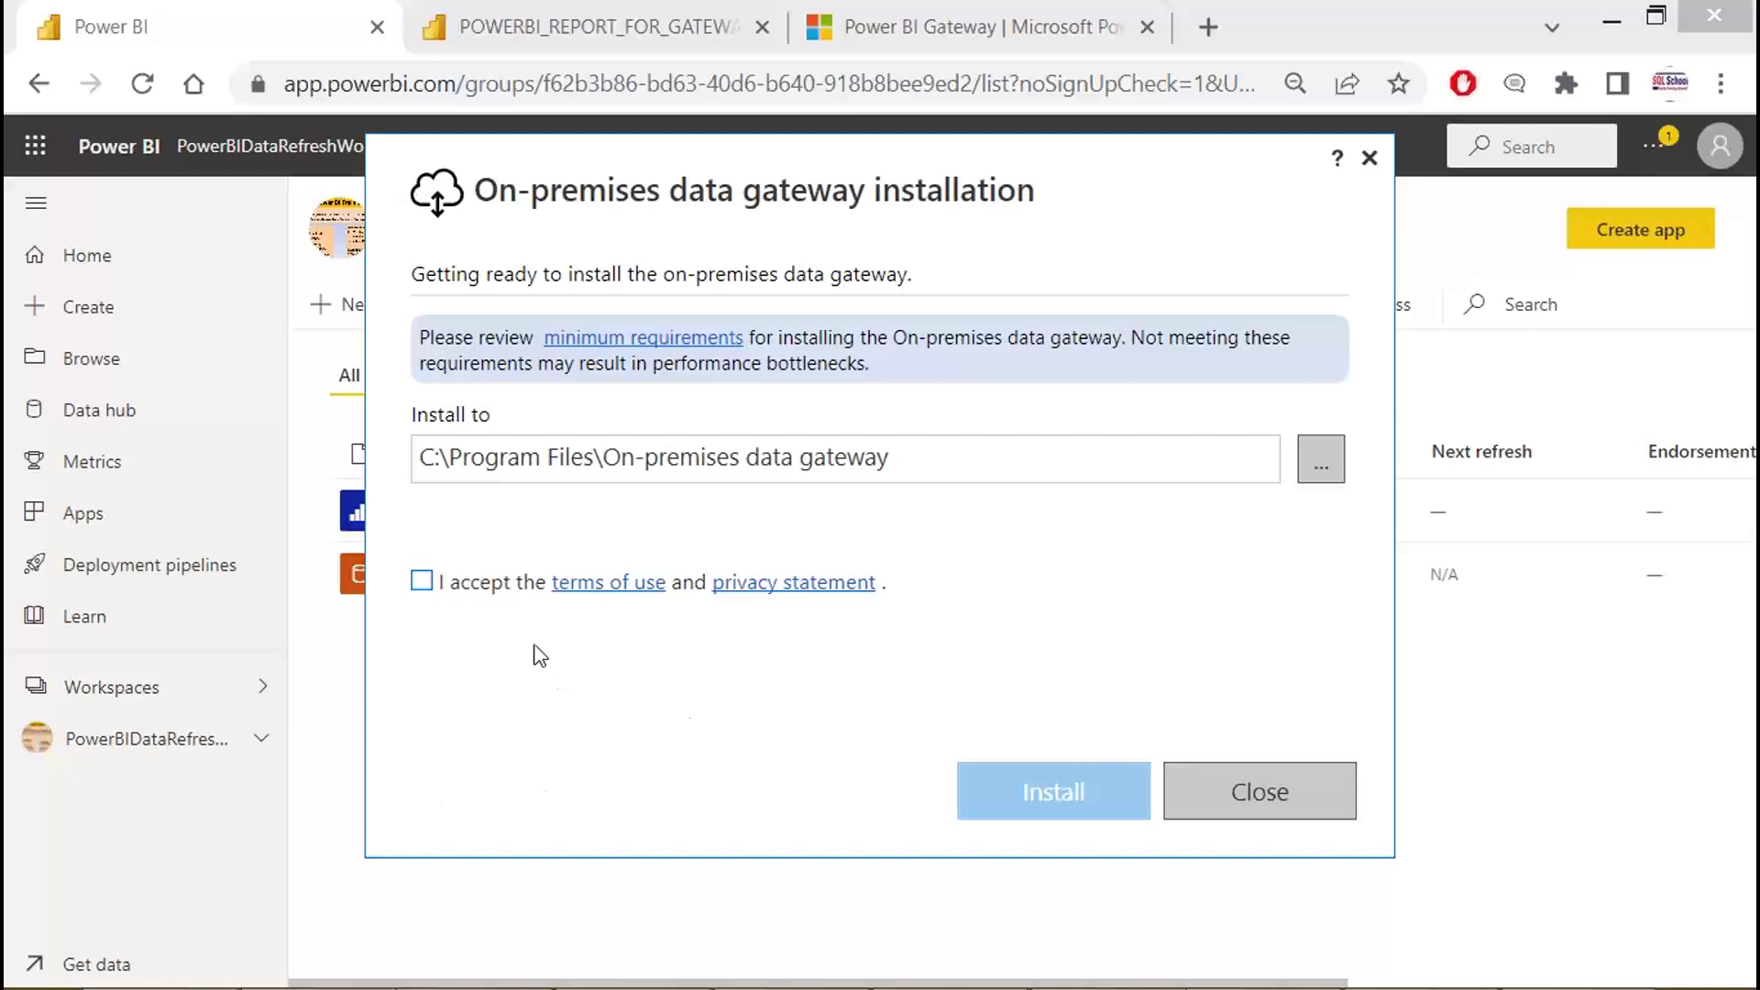
- Accept the terms, install the gateway to C:\Program Files\On-premises data gateway, then select the email field
left_click(458, 587)
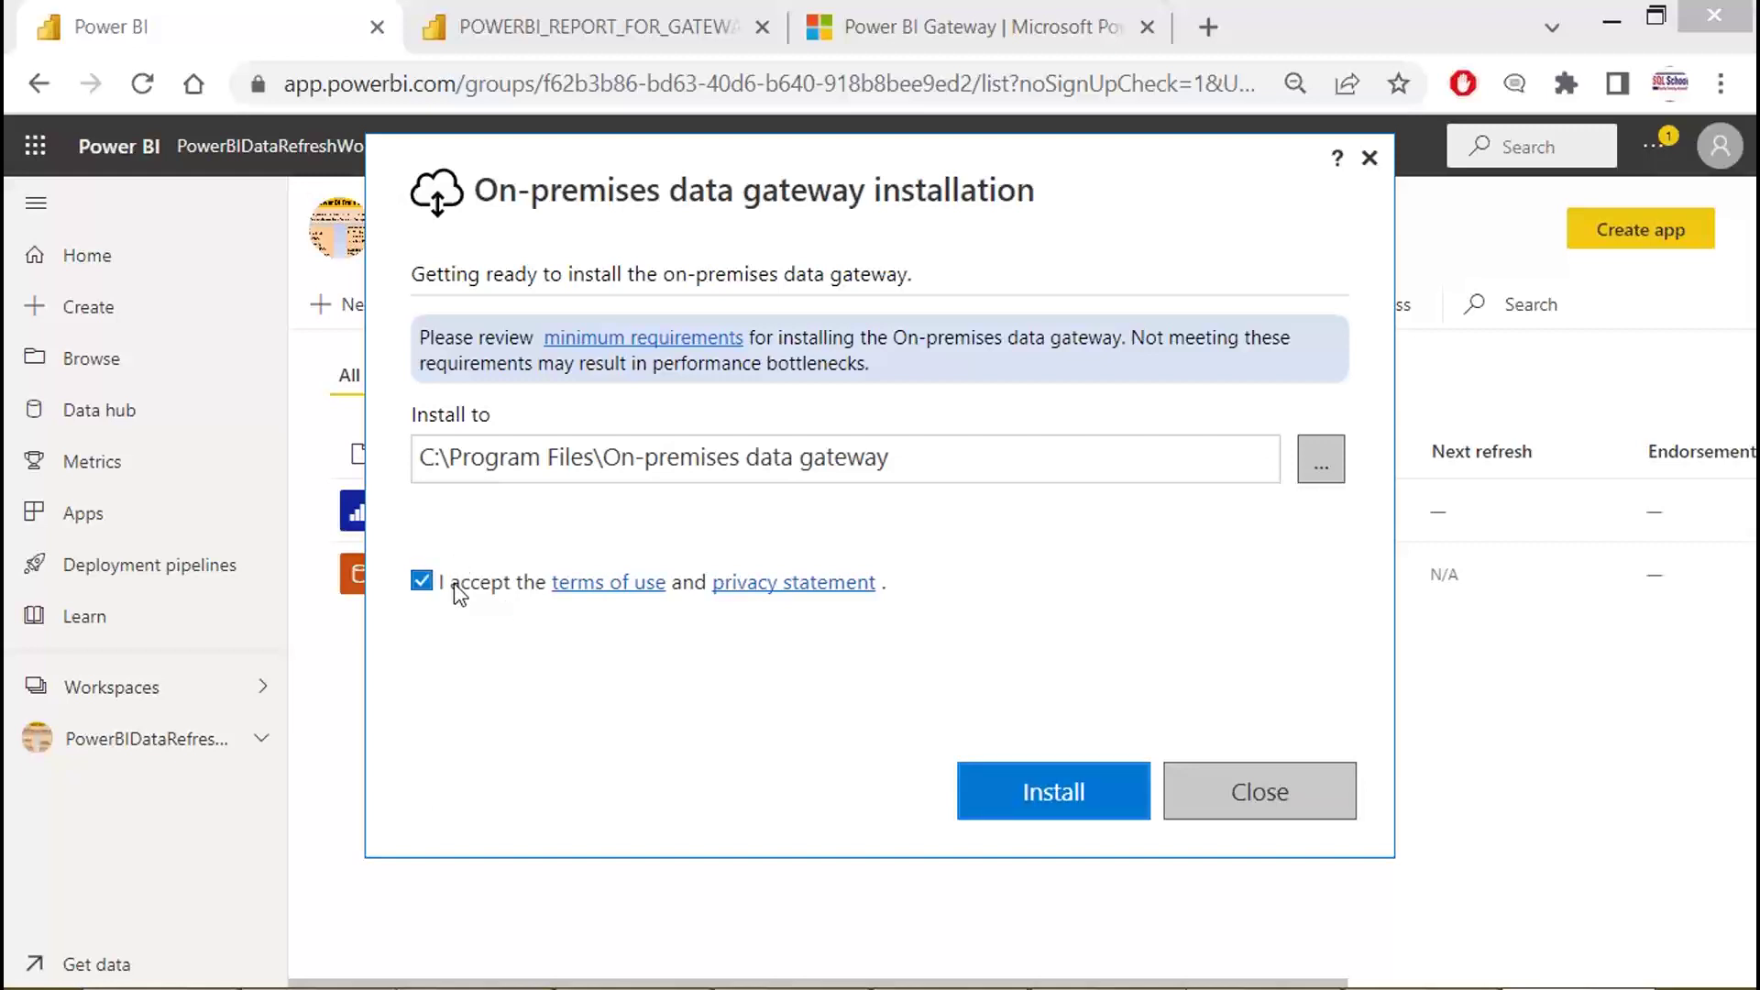
key("Print")
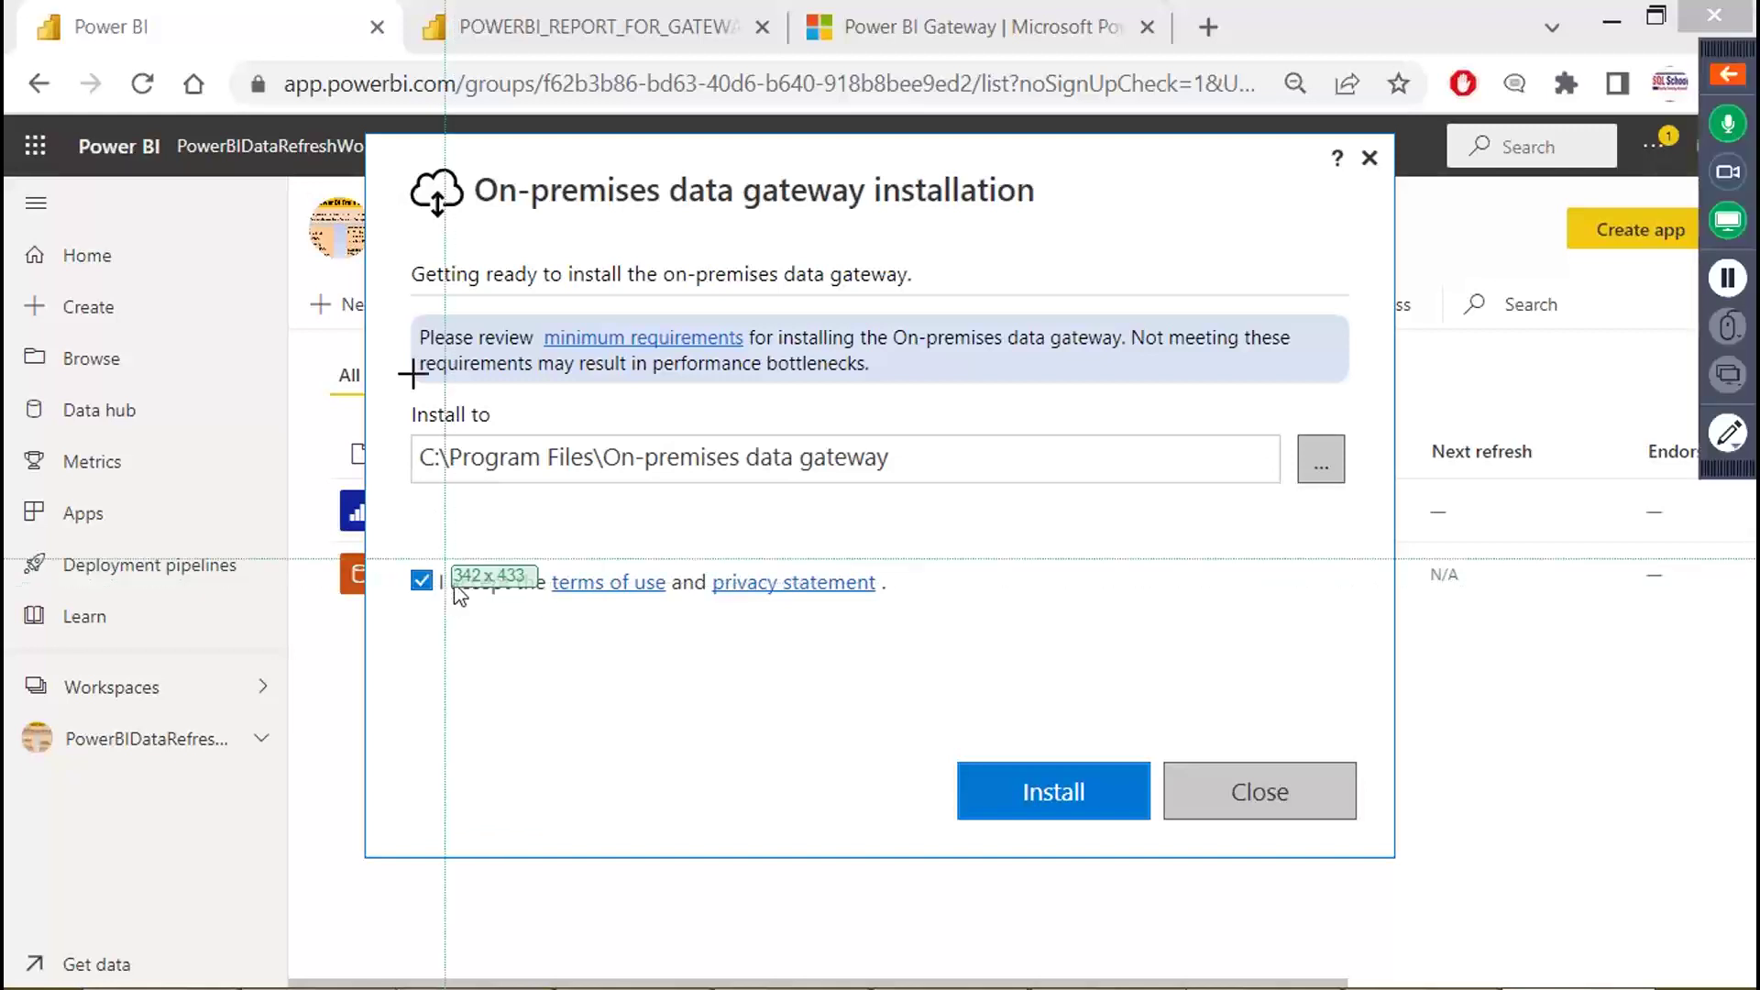
left_click(1038, 653)
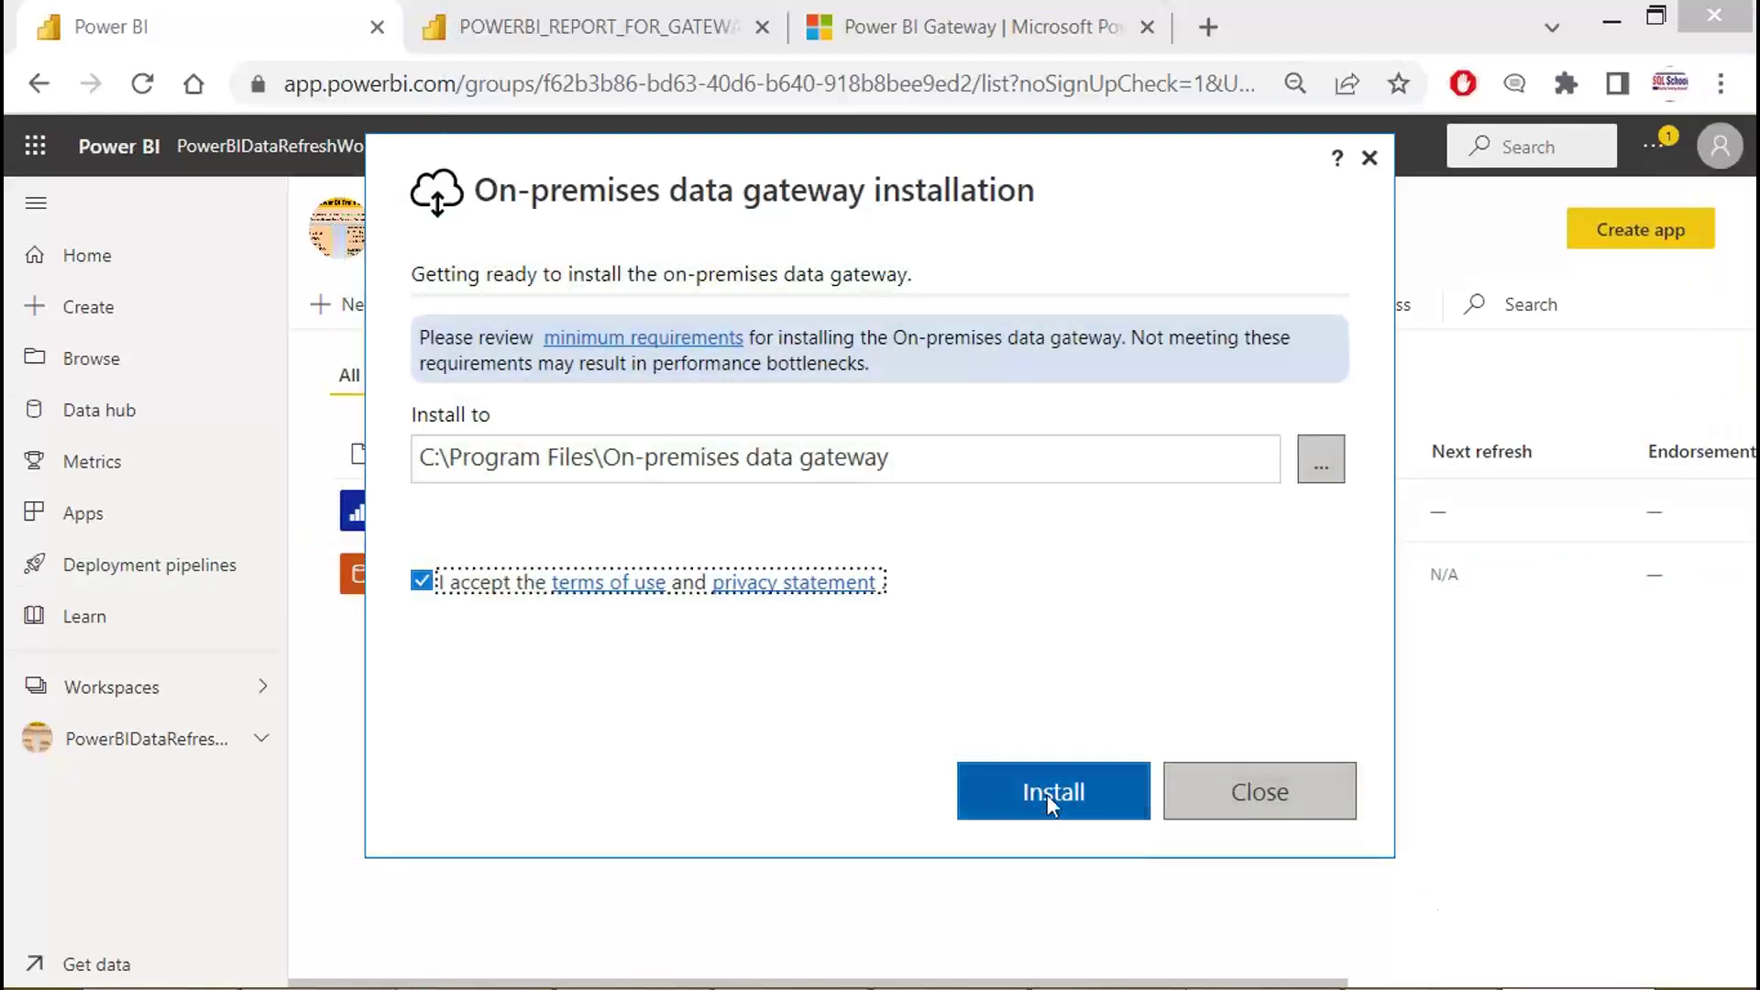
left_click(1049, 794)
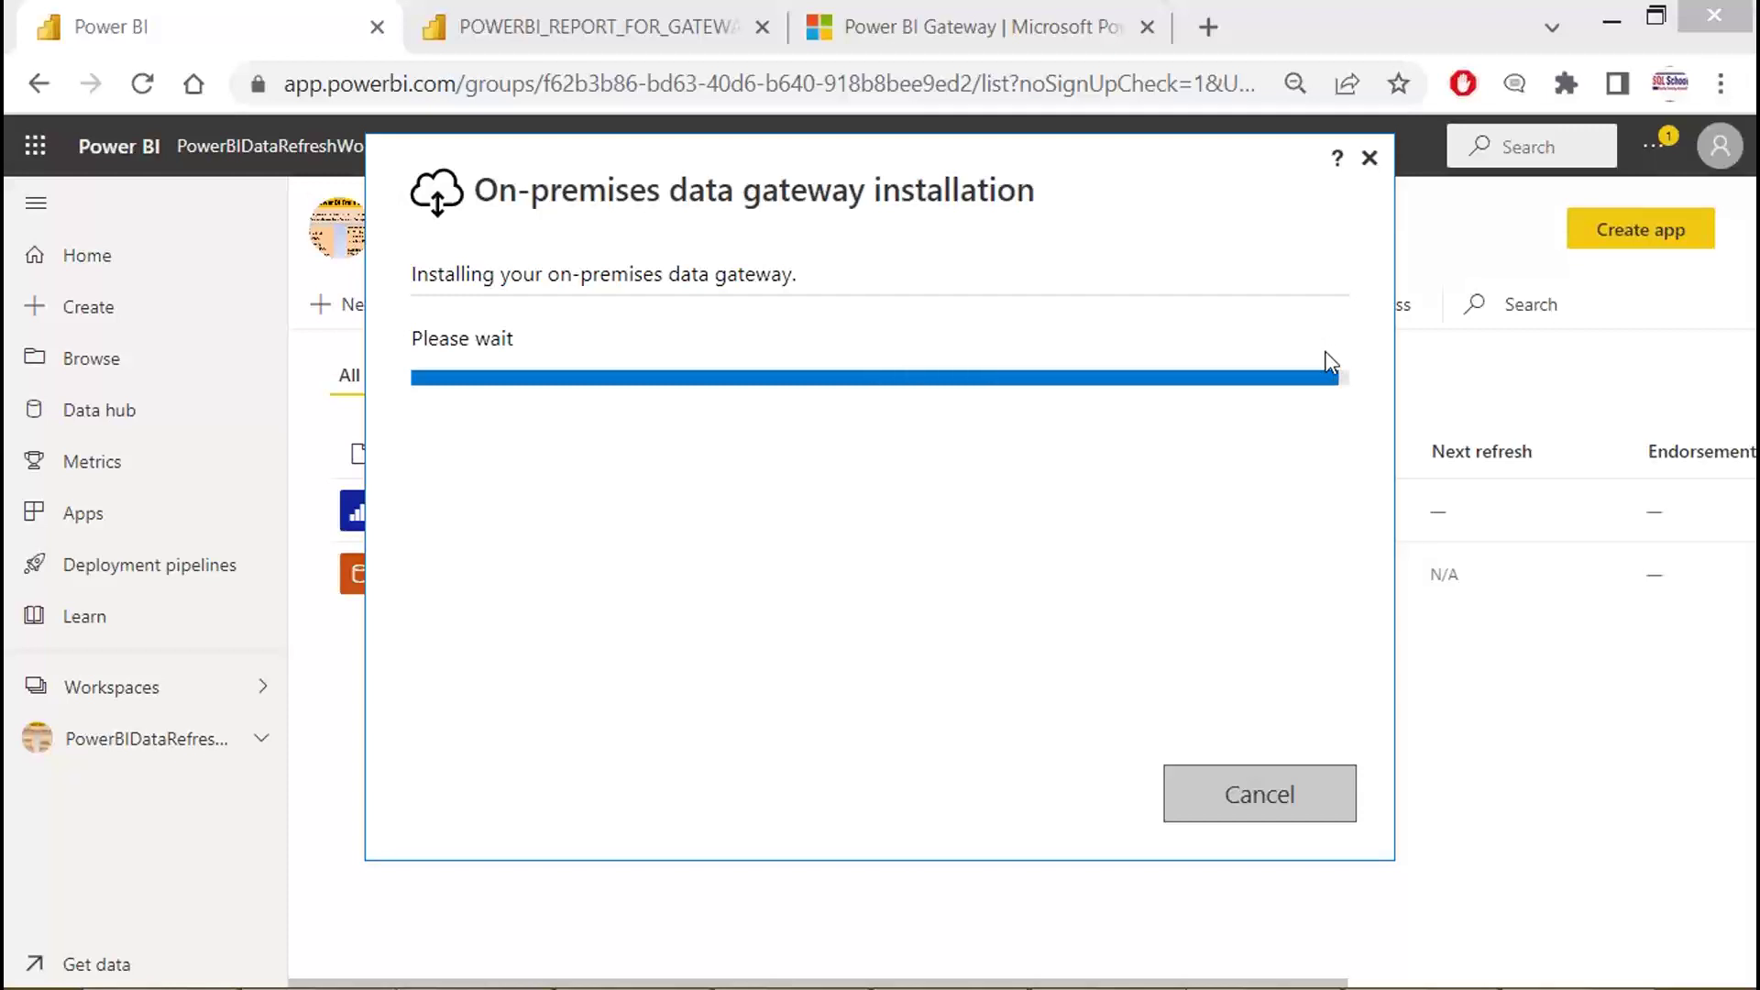
left_click(648, 314)
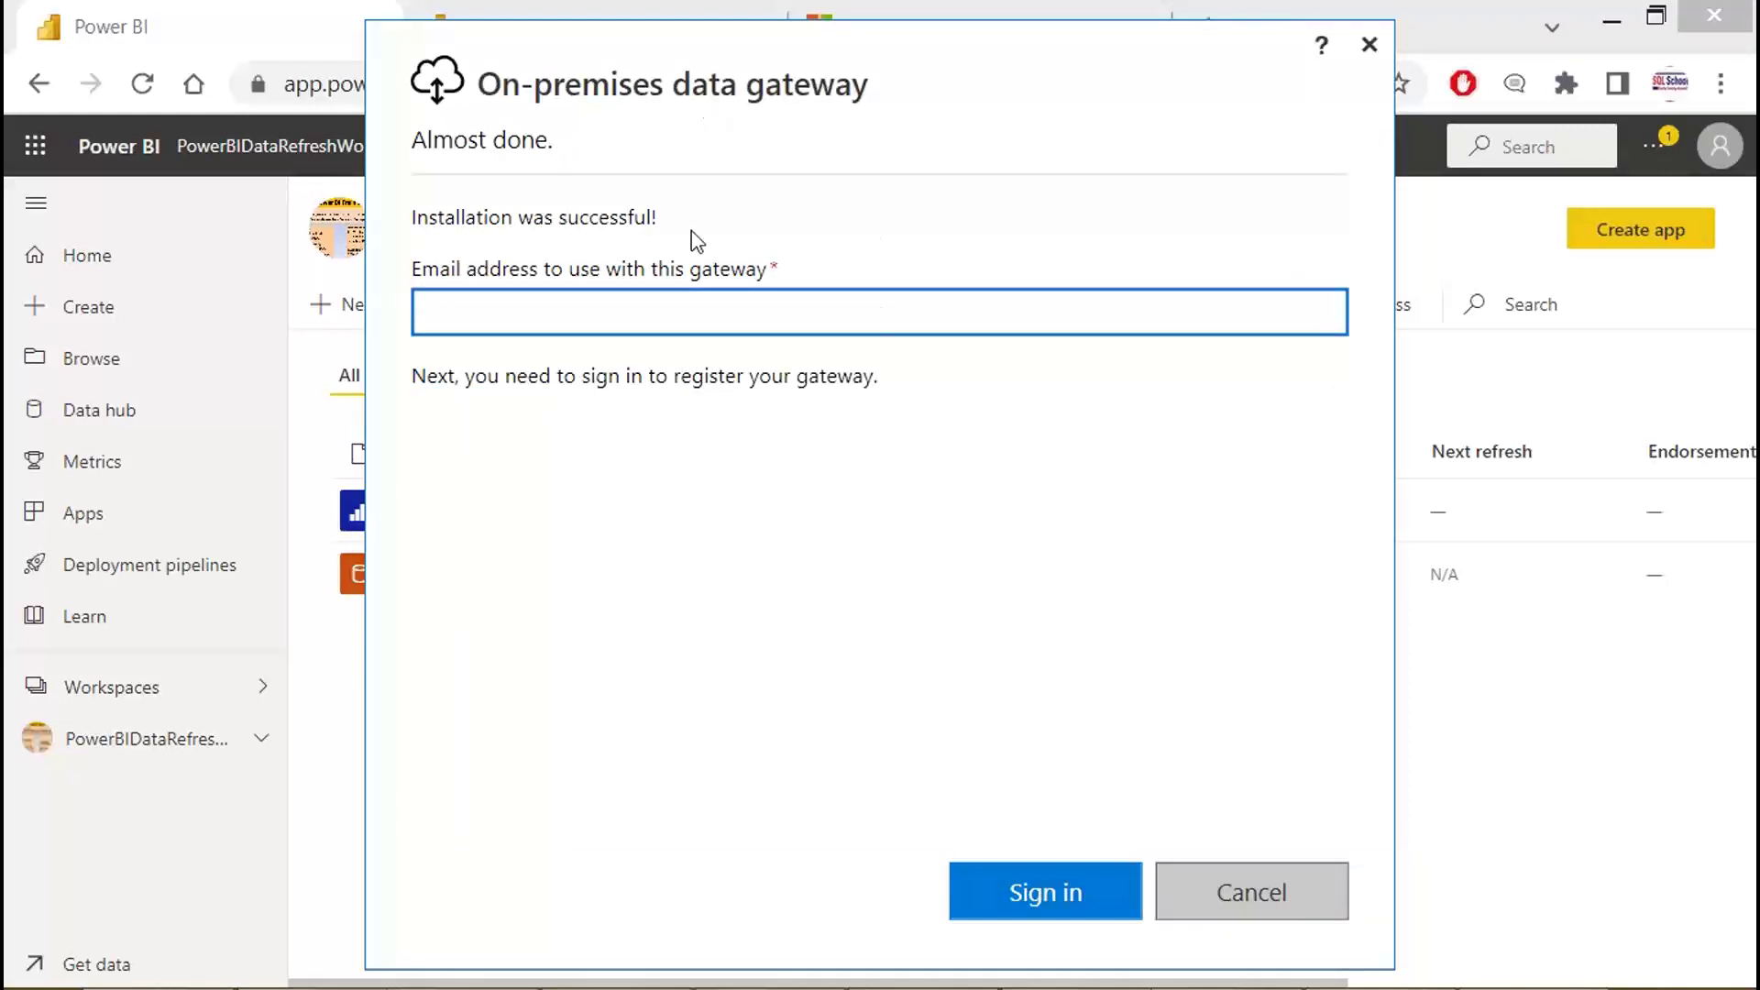
- Copy the work account e-mail from the Power BI account flyout
left_click_drag(368, 136, 1330, 624)
key("Escape")
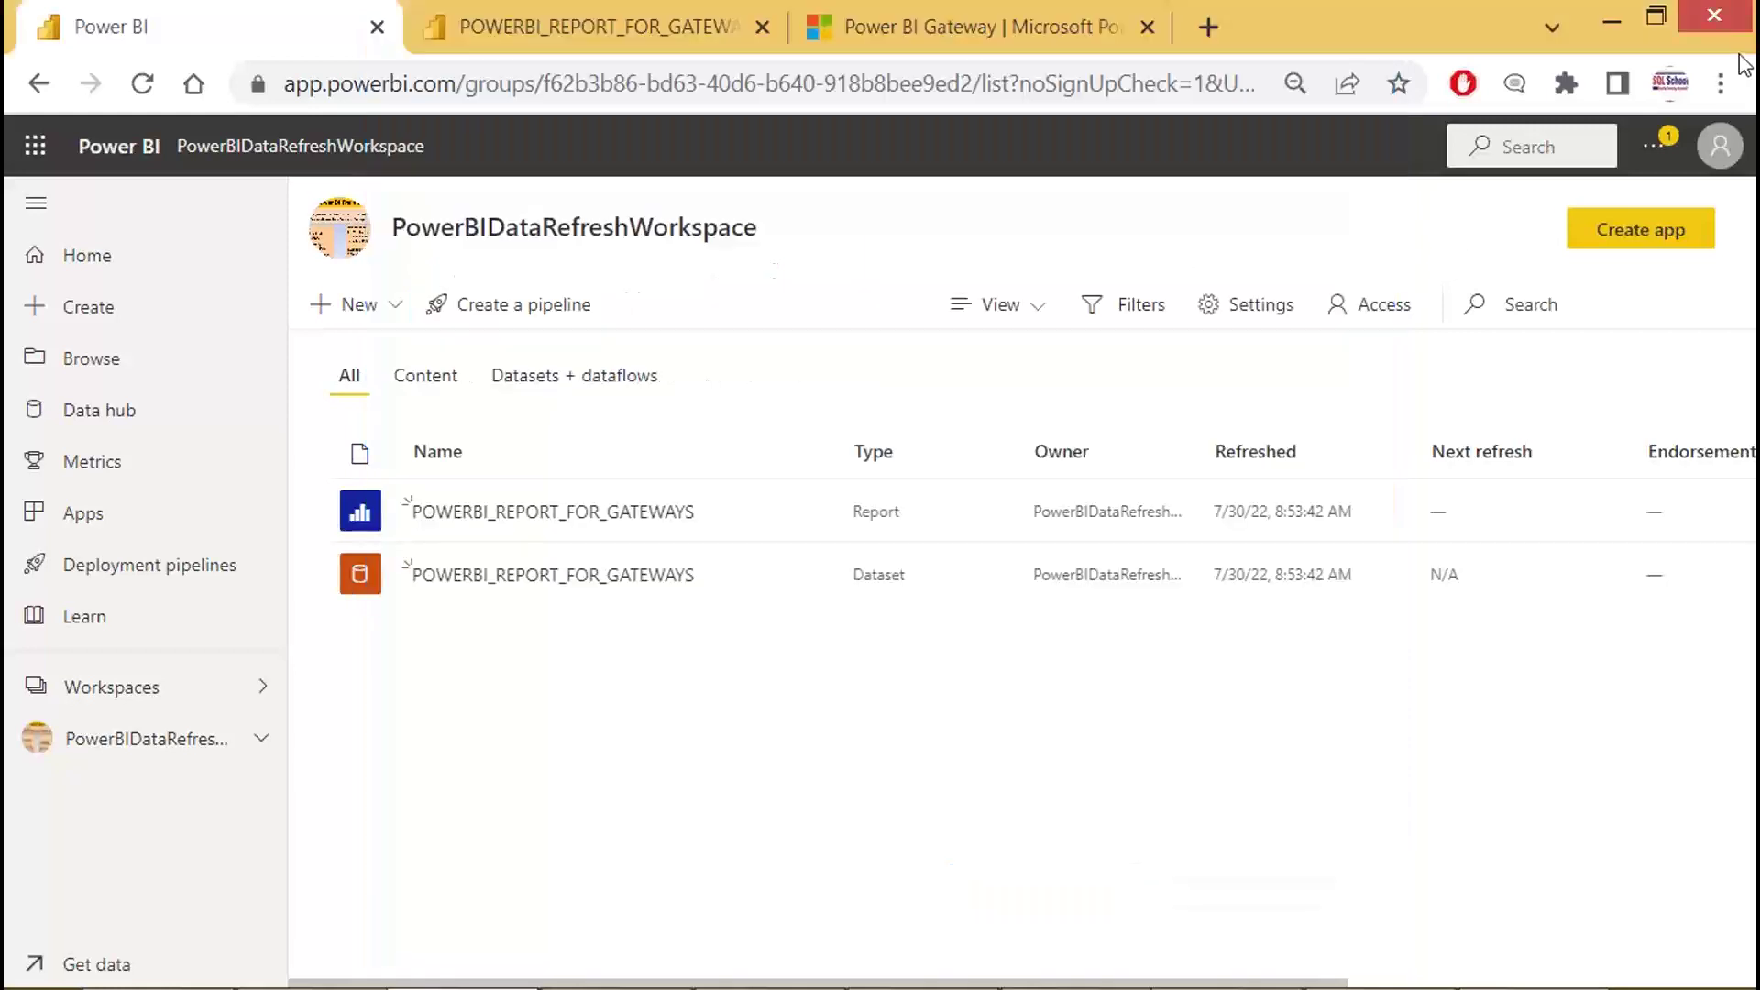
left_click(1719, 150)
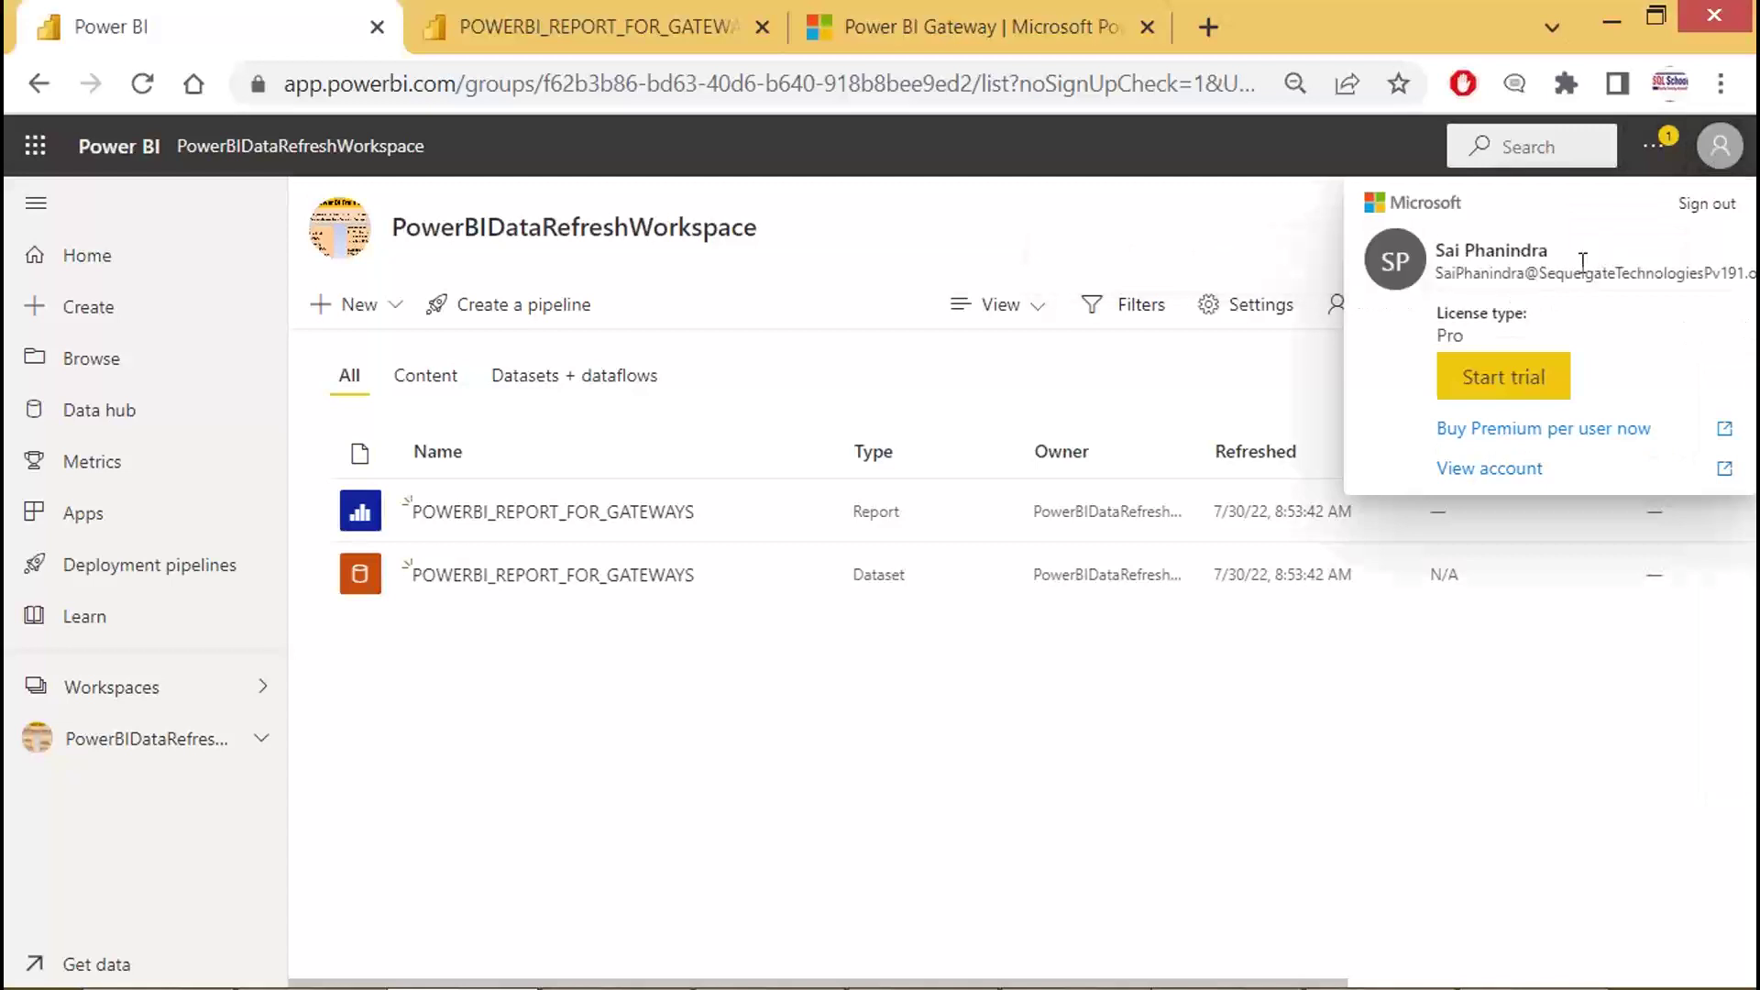
triple_click(1530, 269)
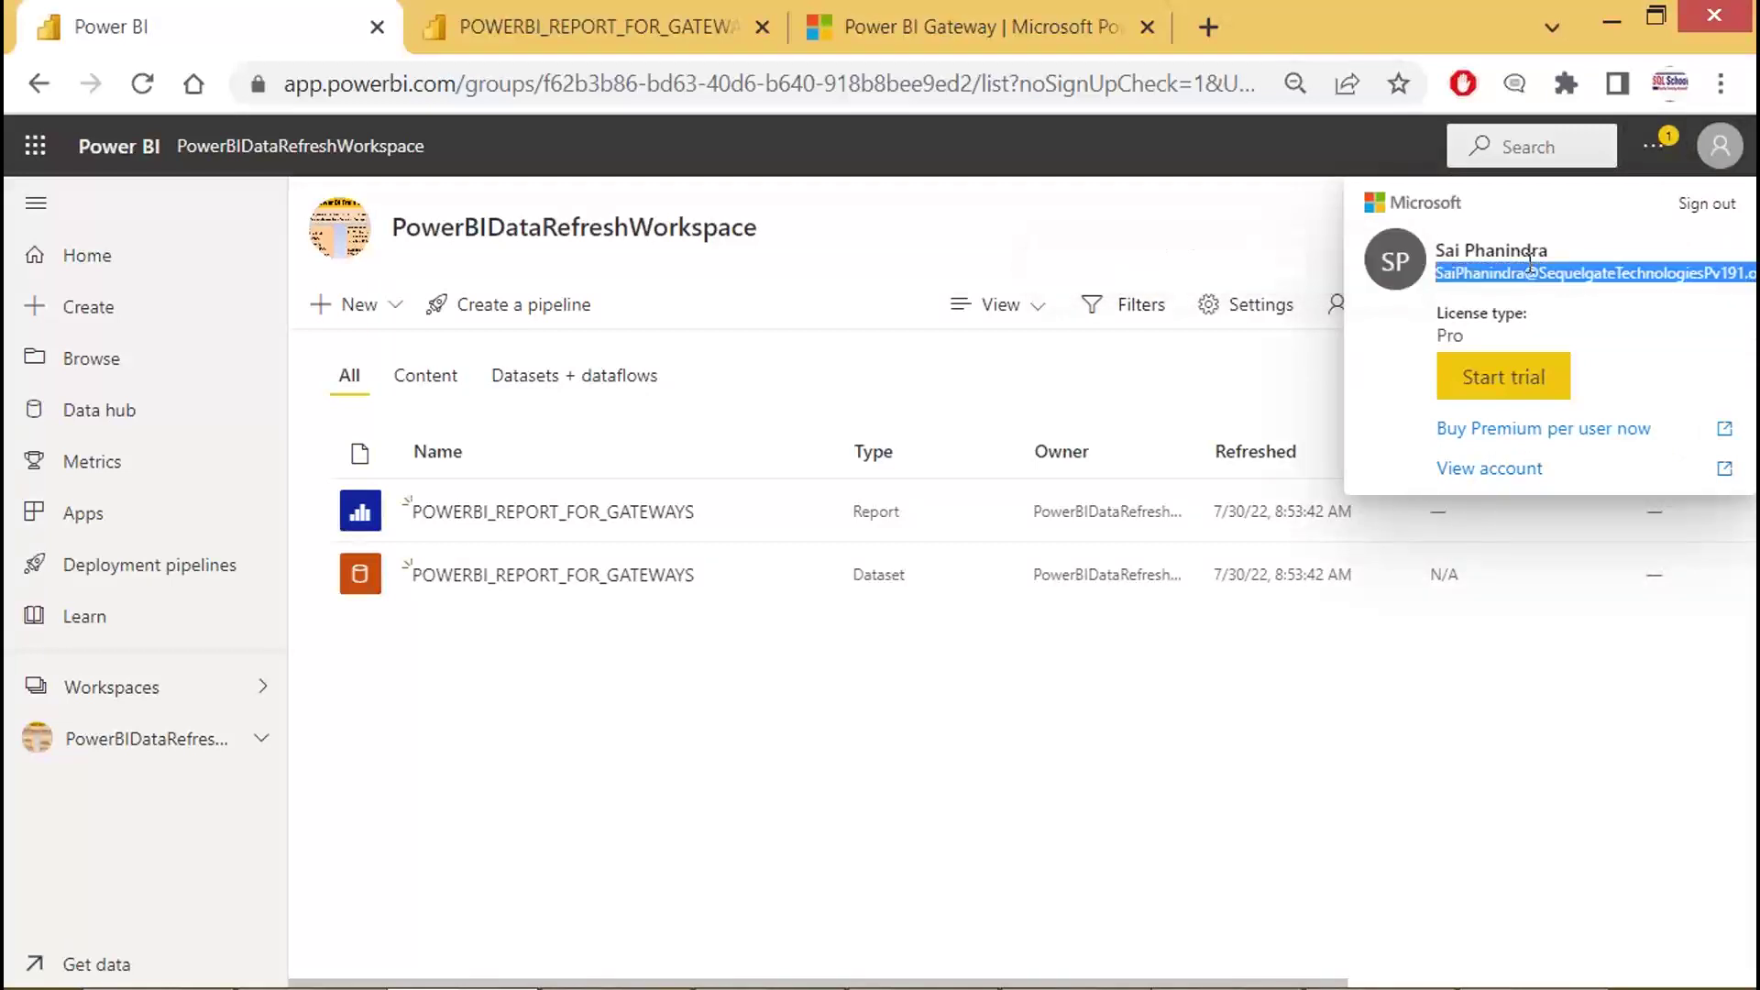
- Sign in to the gateway installer with the listed work account and its password
left_click(1534, 959)
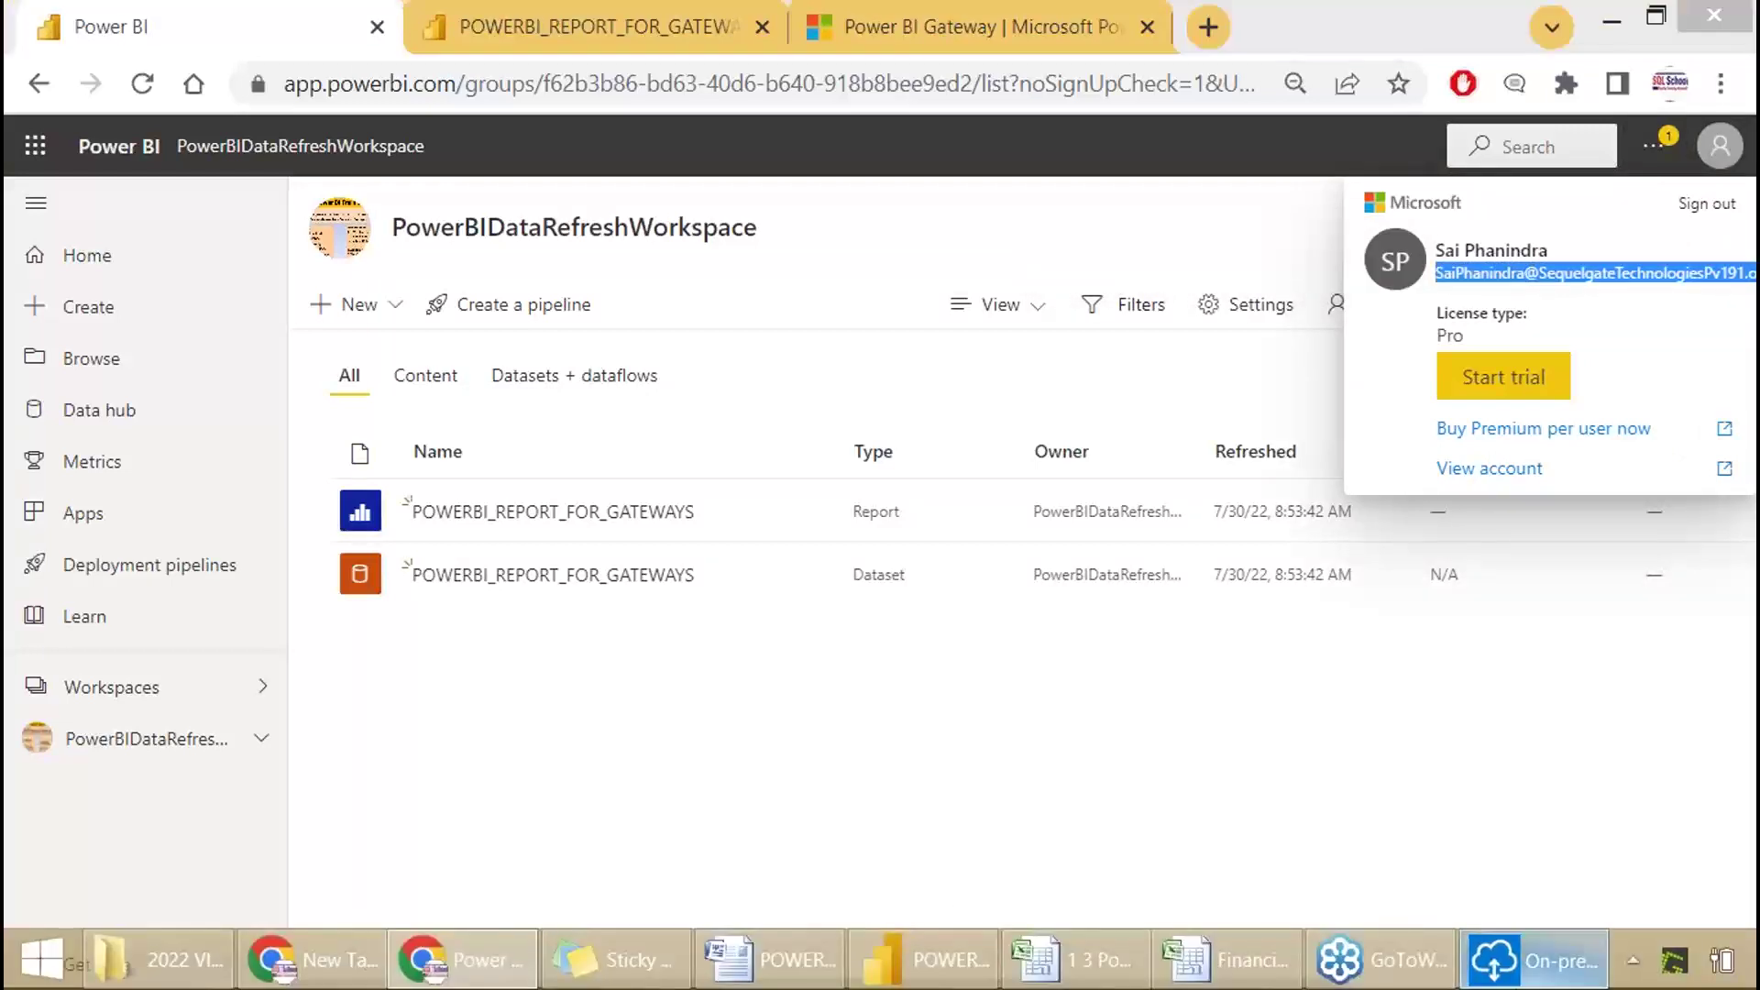
left_click(1014, 888)
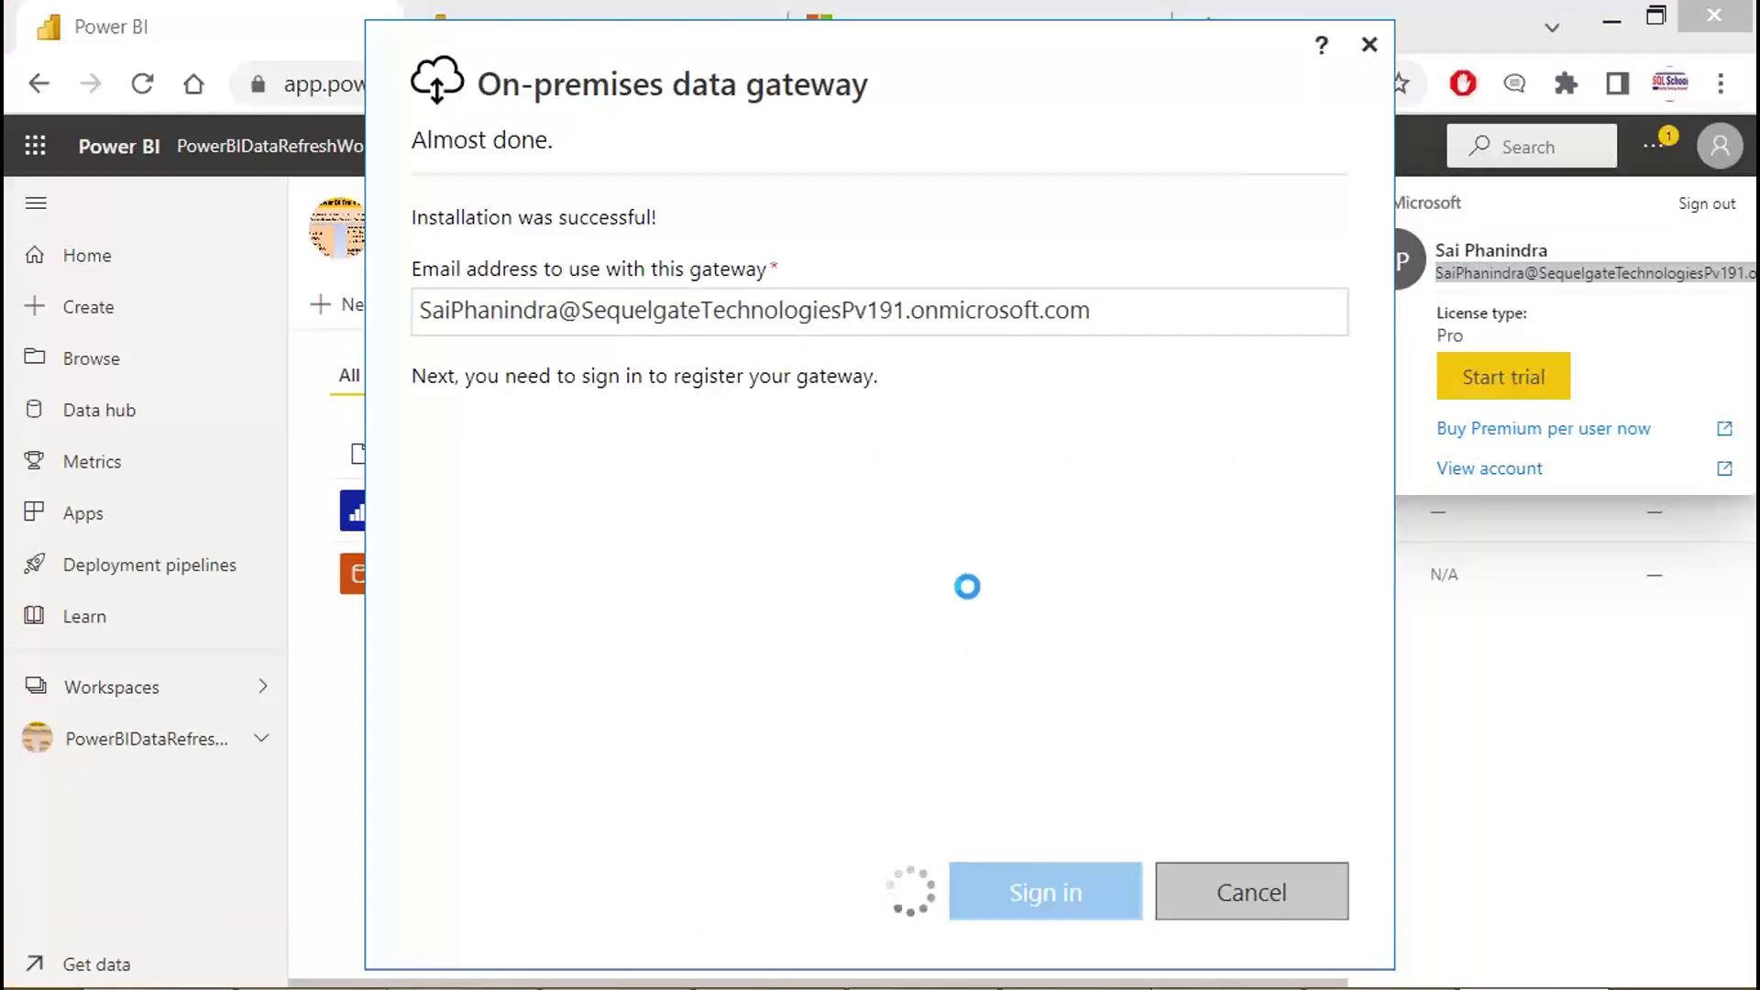
key("super+r")
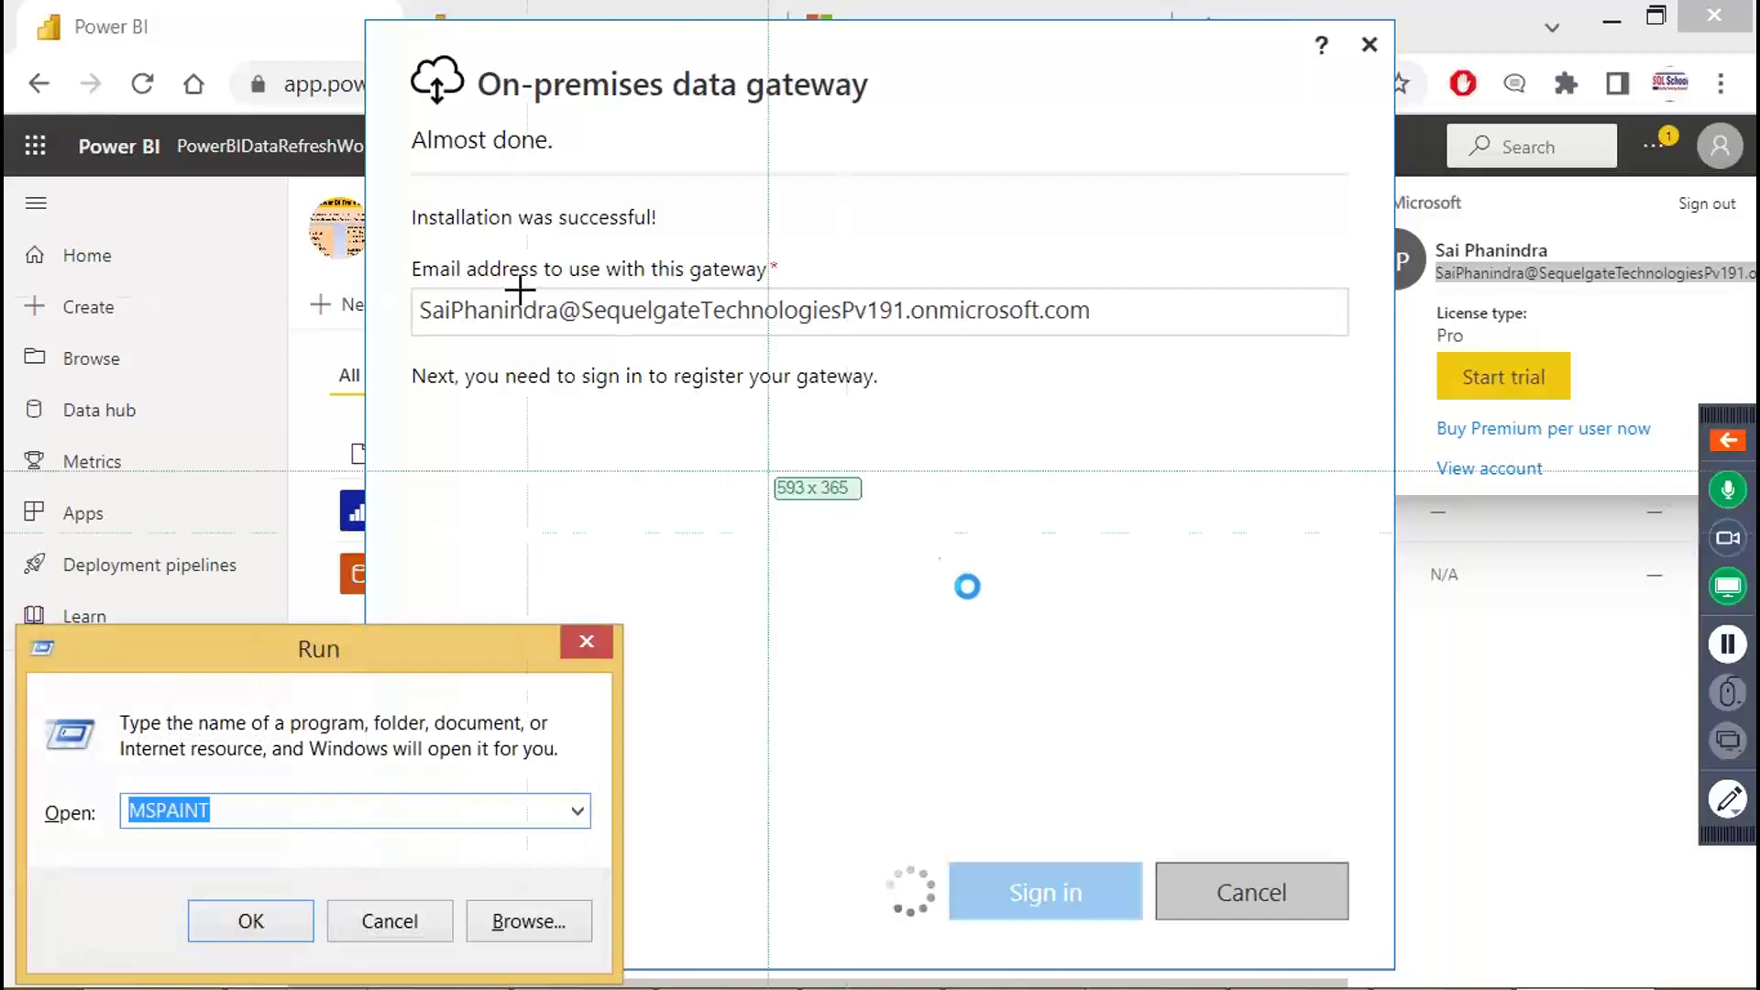
left_click(963, 577)
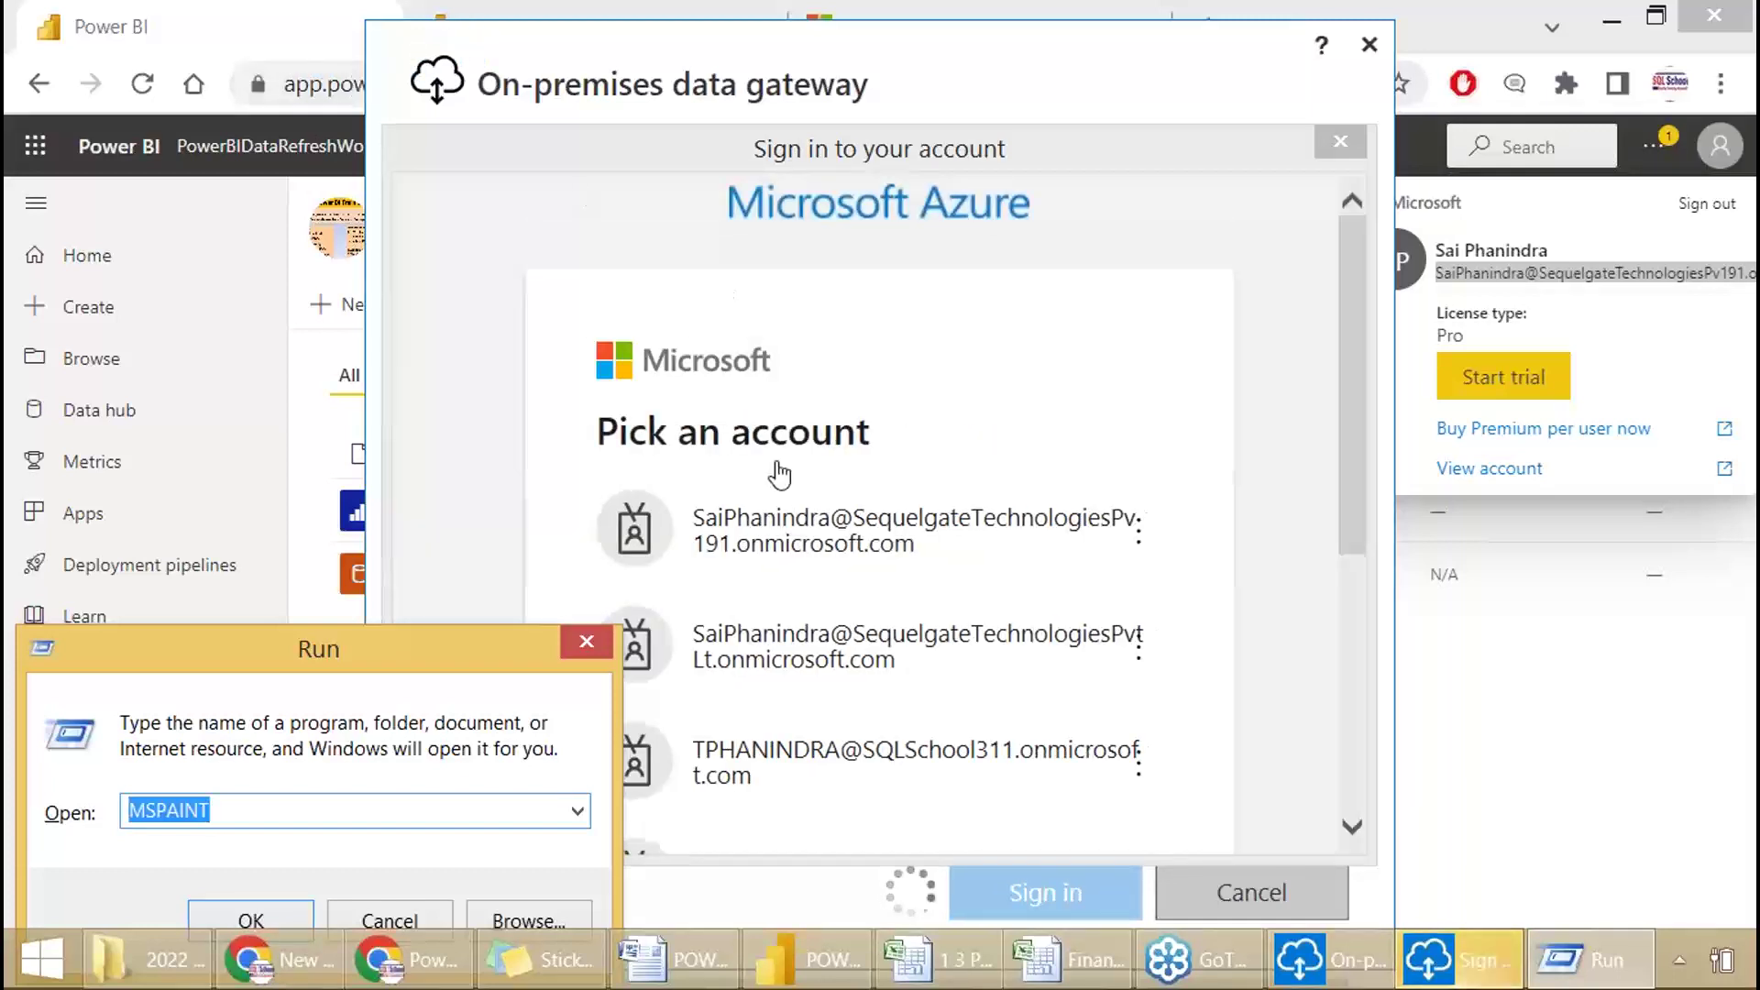
left_click(775, 529)
left_click(775, 529)
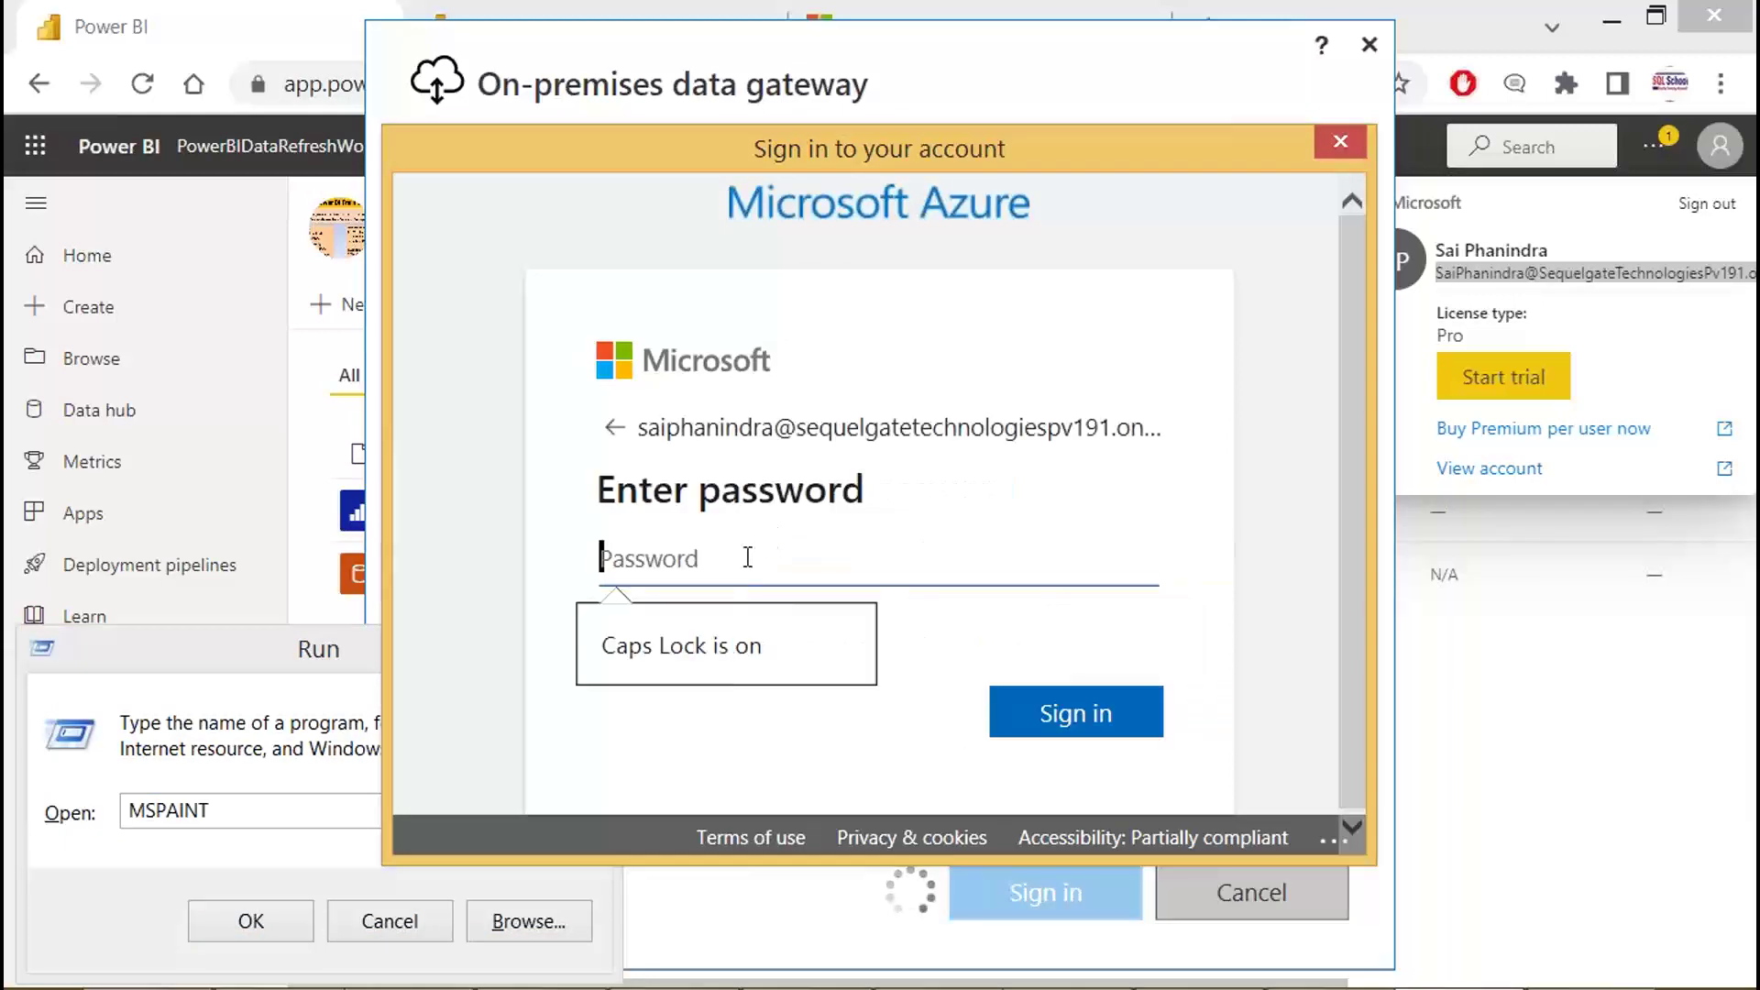
left_click(1732, 669)
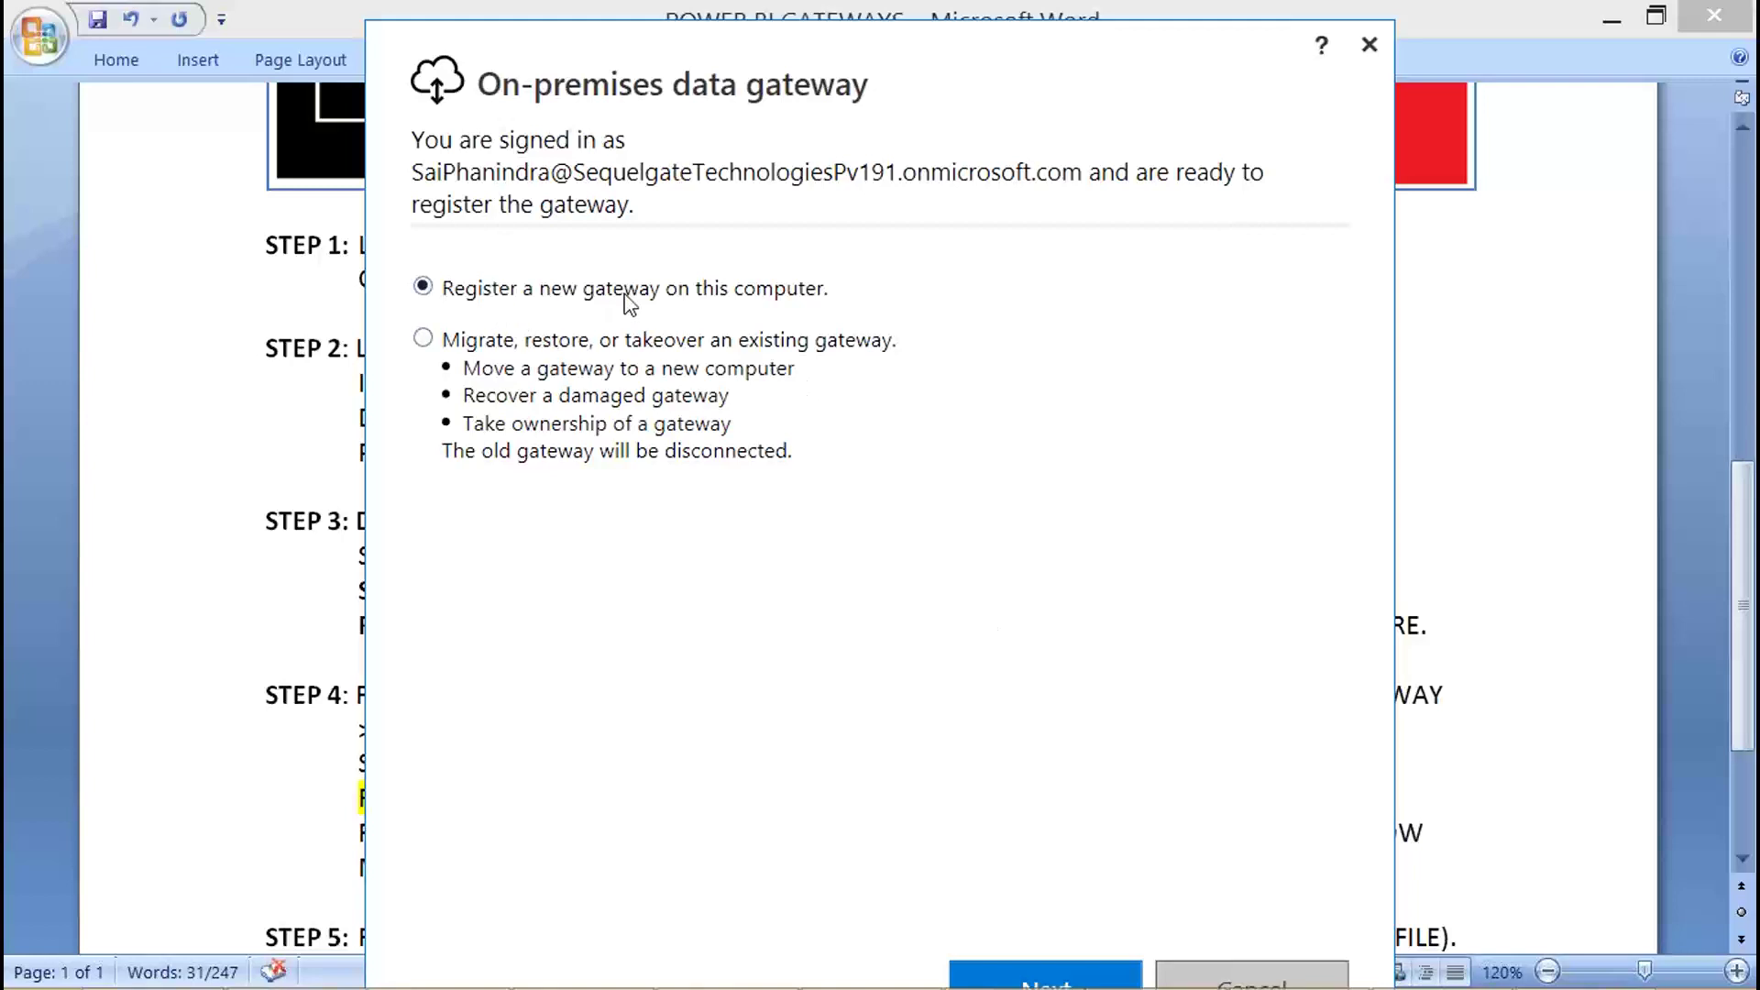
- Close the stray windows and continue with 'Register a new gateway on this computer'
key("super+r")
key("super+e")
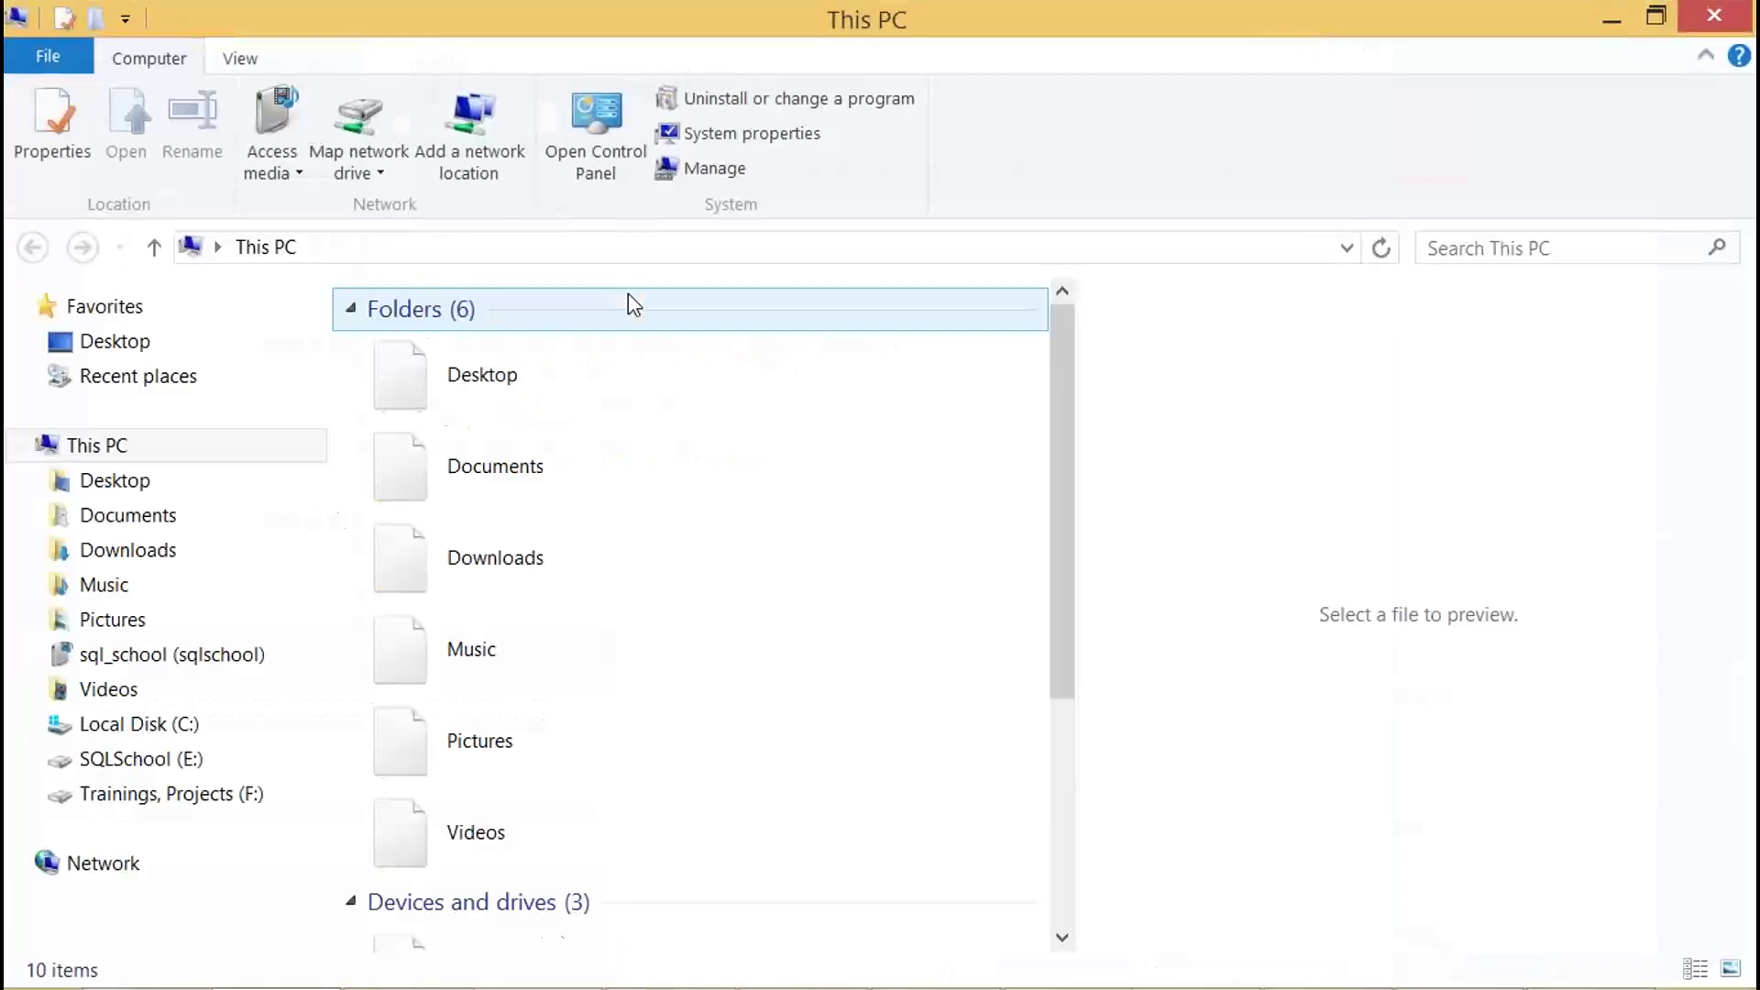
key("alt+F4")
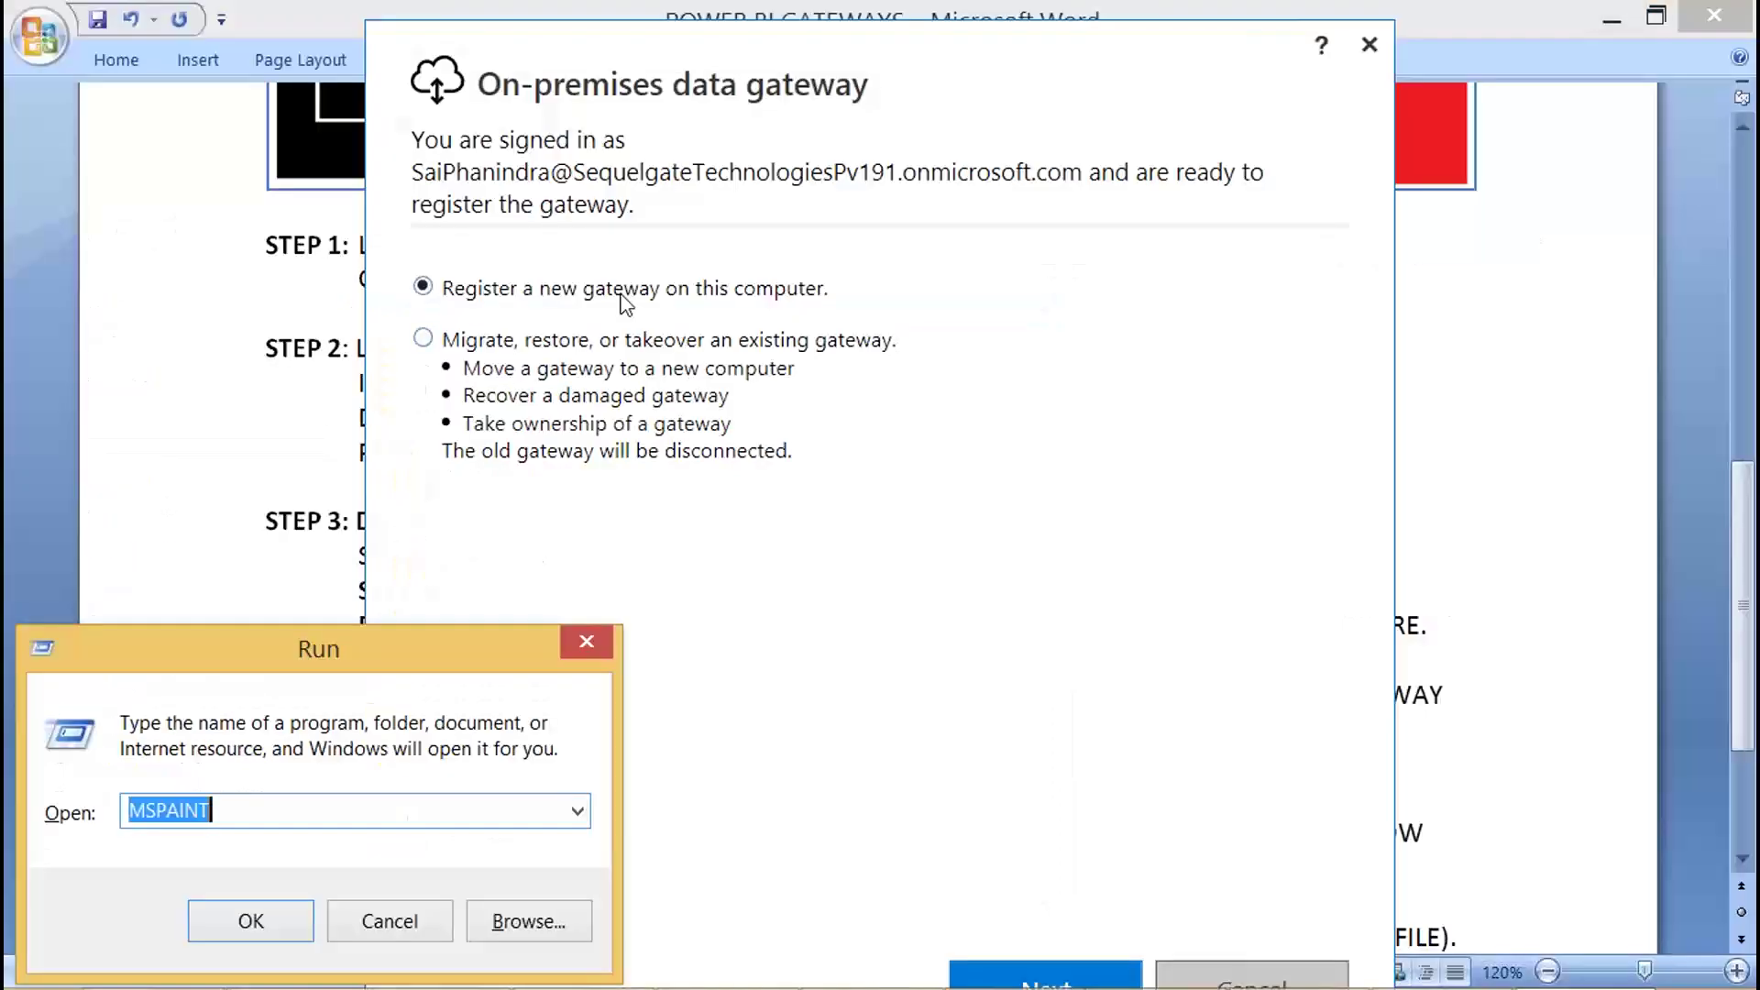
left_click_drag(354, 67, 1220, 627)
left_click(1031, 858)
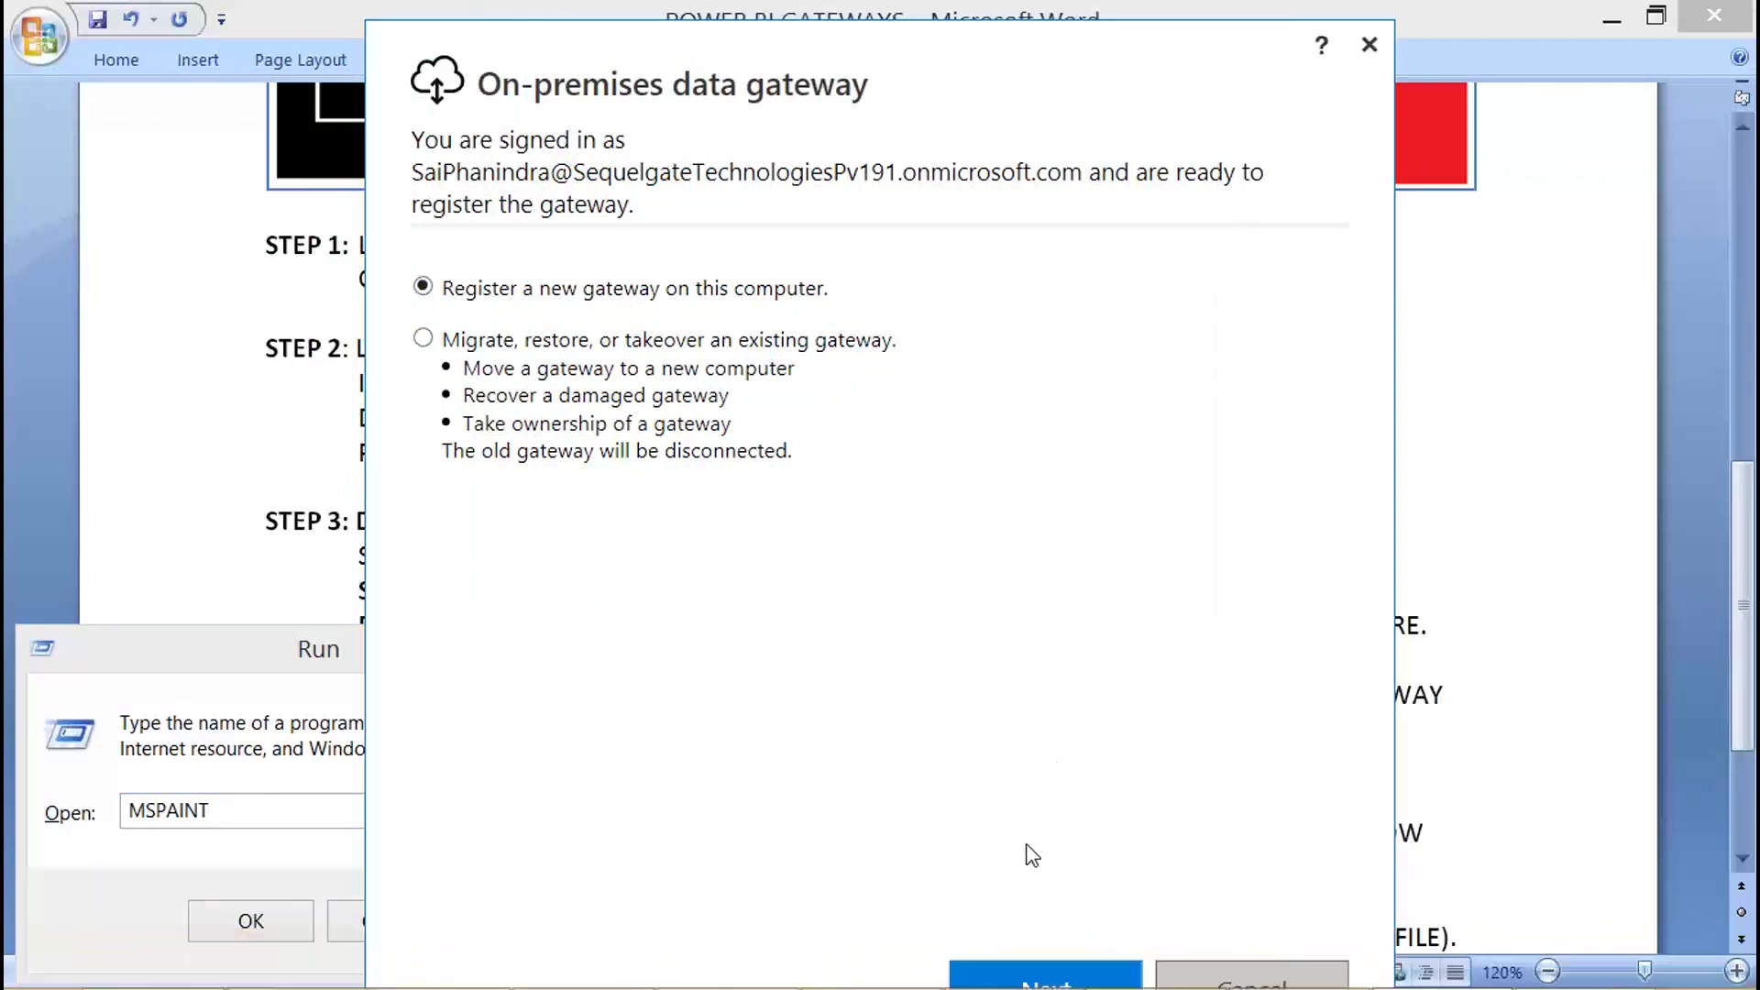
left_click(1045, 977)
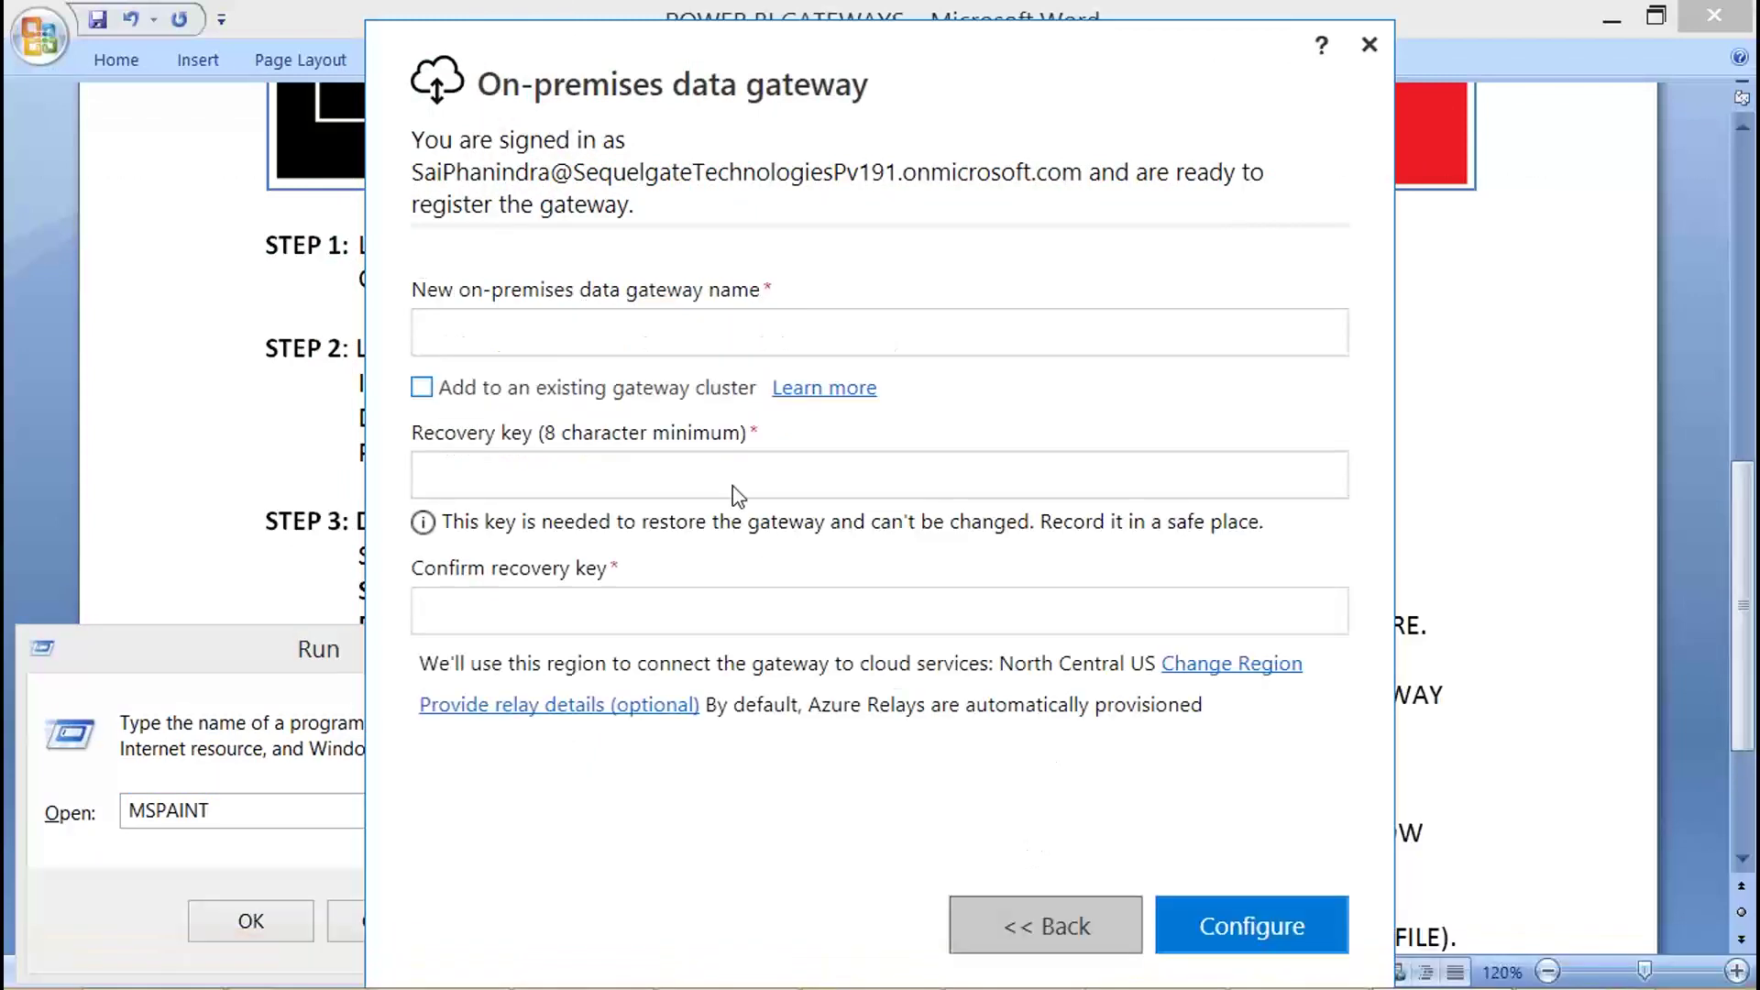
- Name the new gateway SQLSCHOOL_DSL
left_click(556, 345)
type("S")
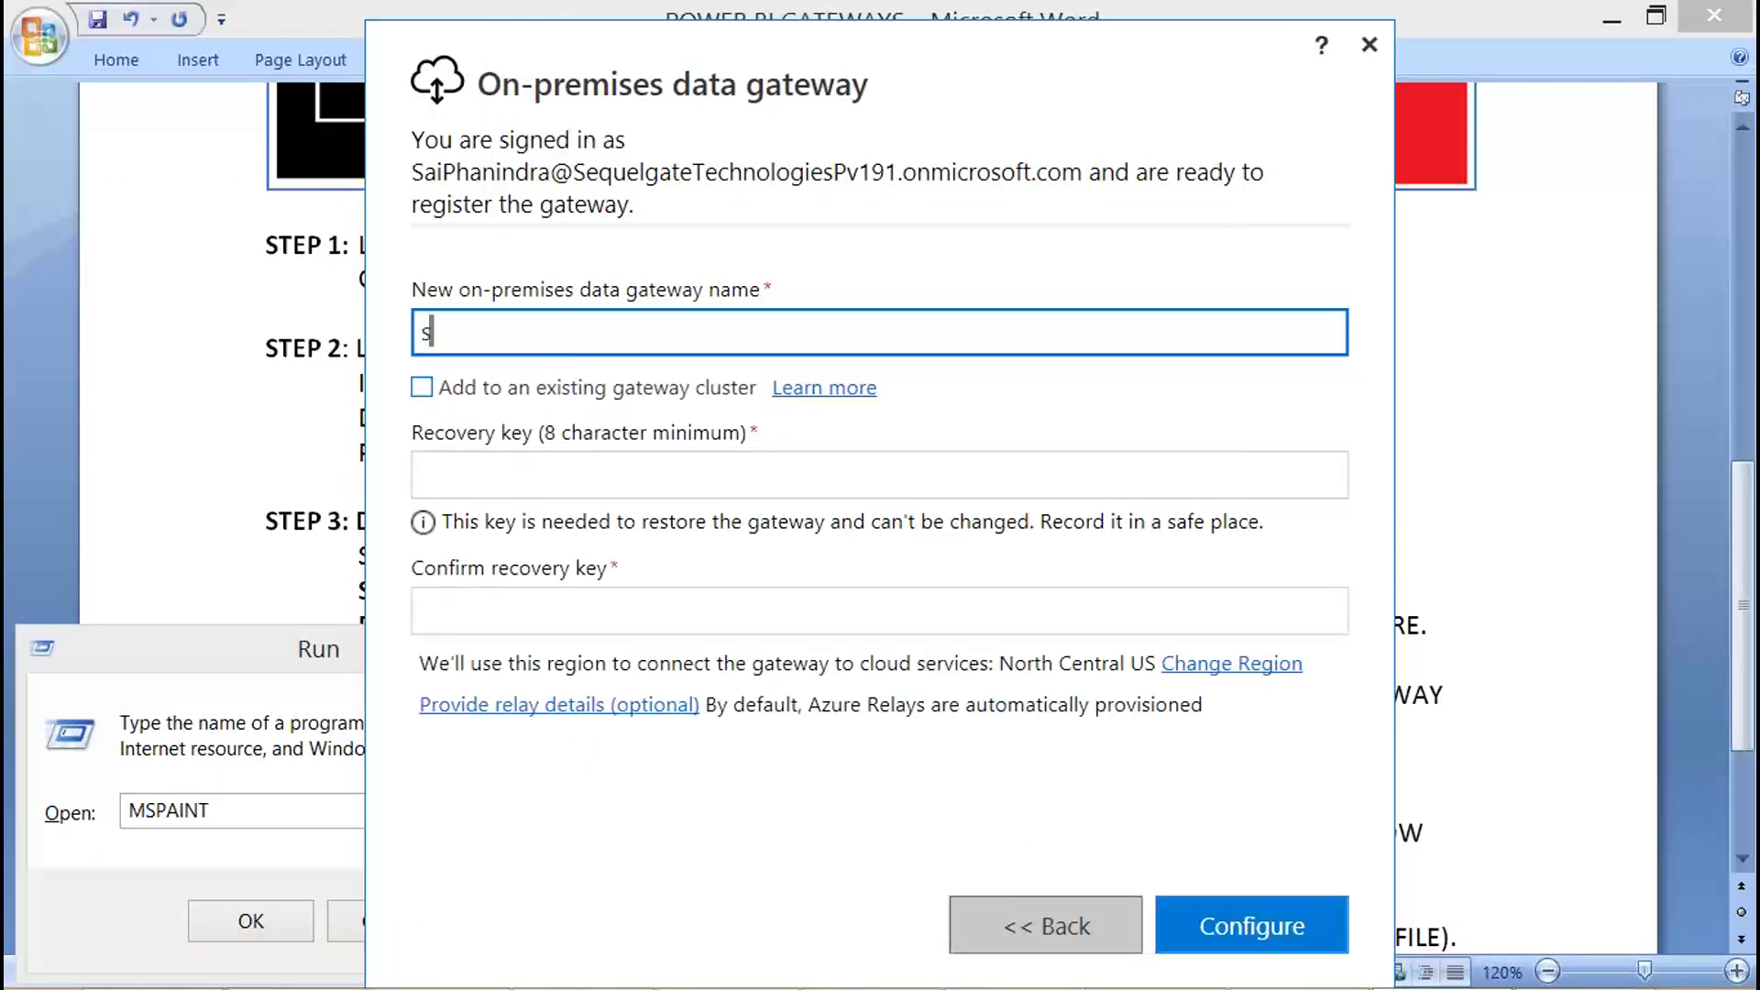
type("Q")
key("BackSpace")
key("BackSpace")
type("SQLSCHOOL")
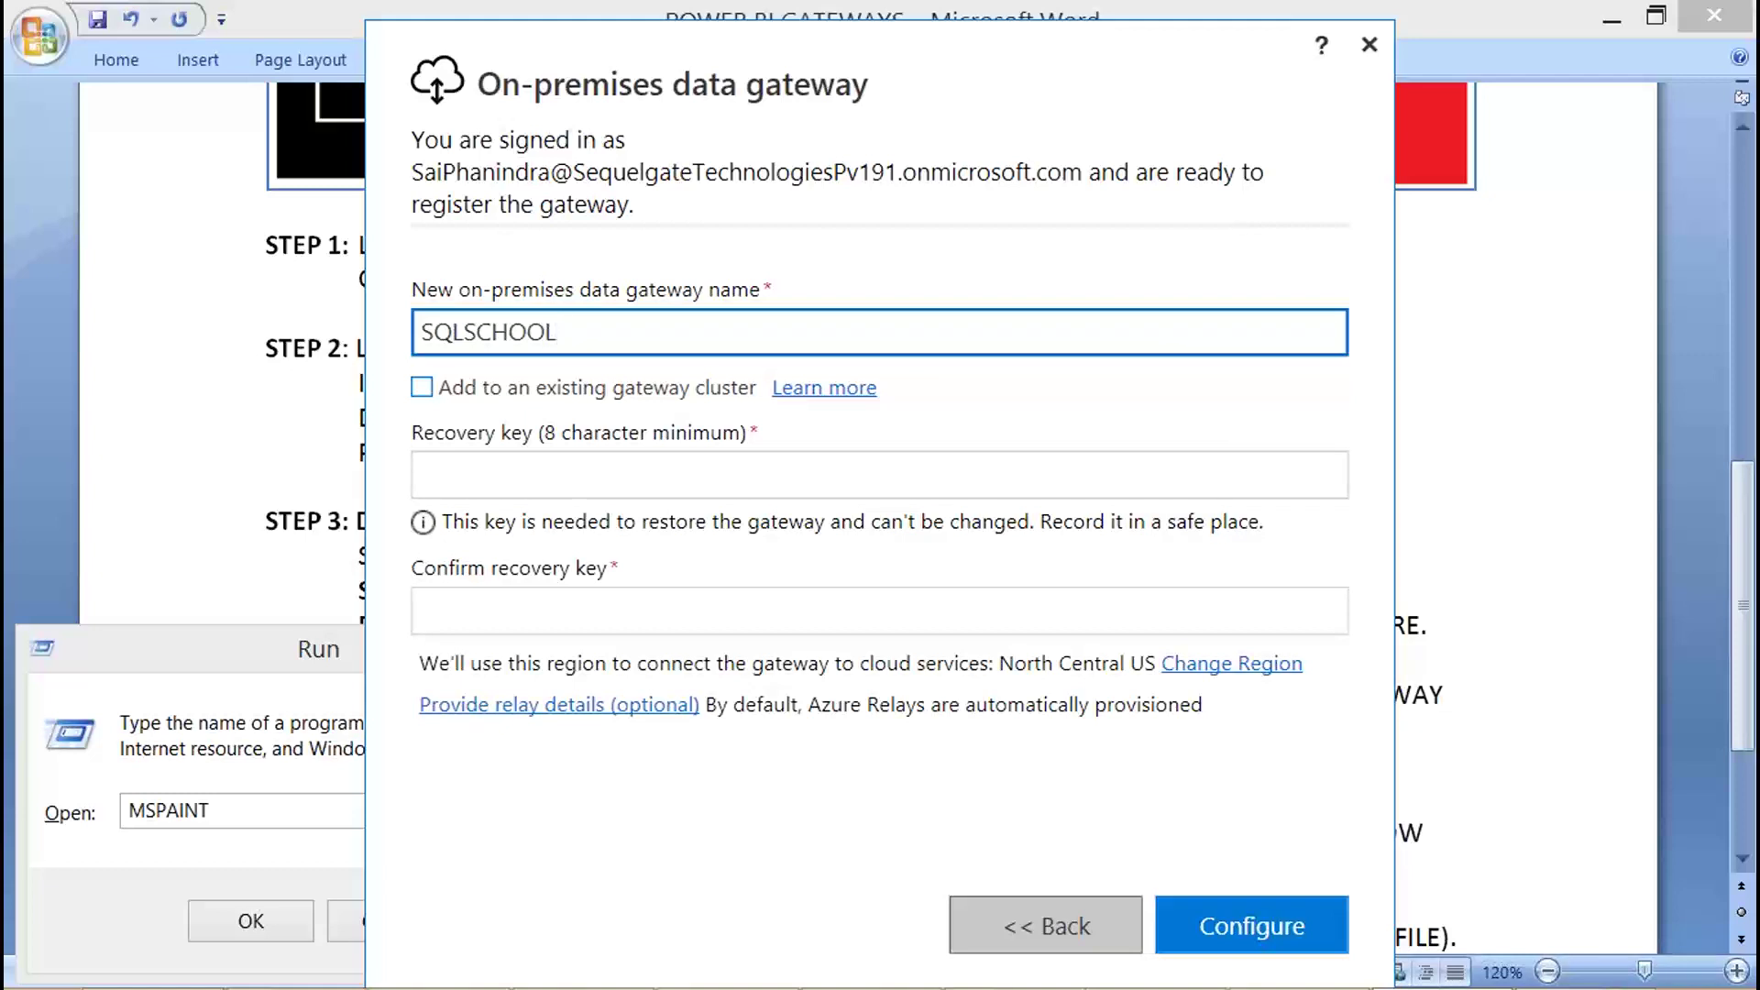
type("_DSL")
- Enter and confirm the recovery key, then submit the gateway with Configure
left_click(469, 481)
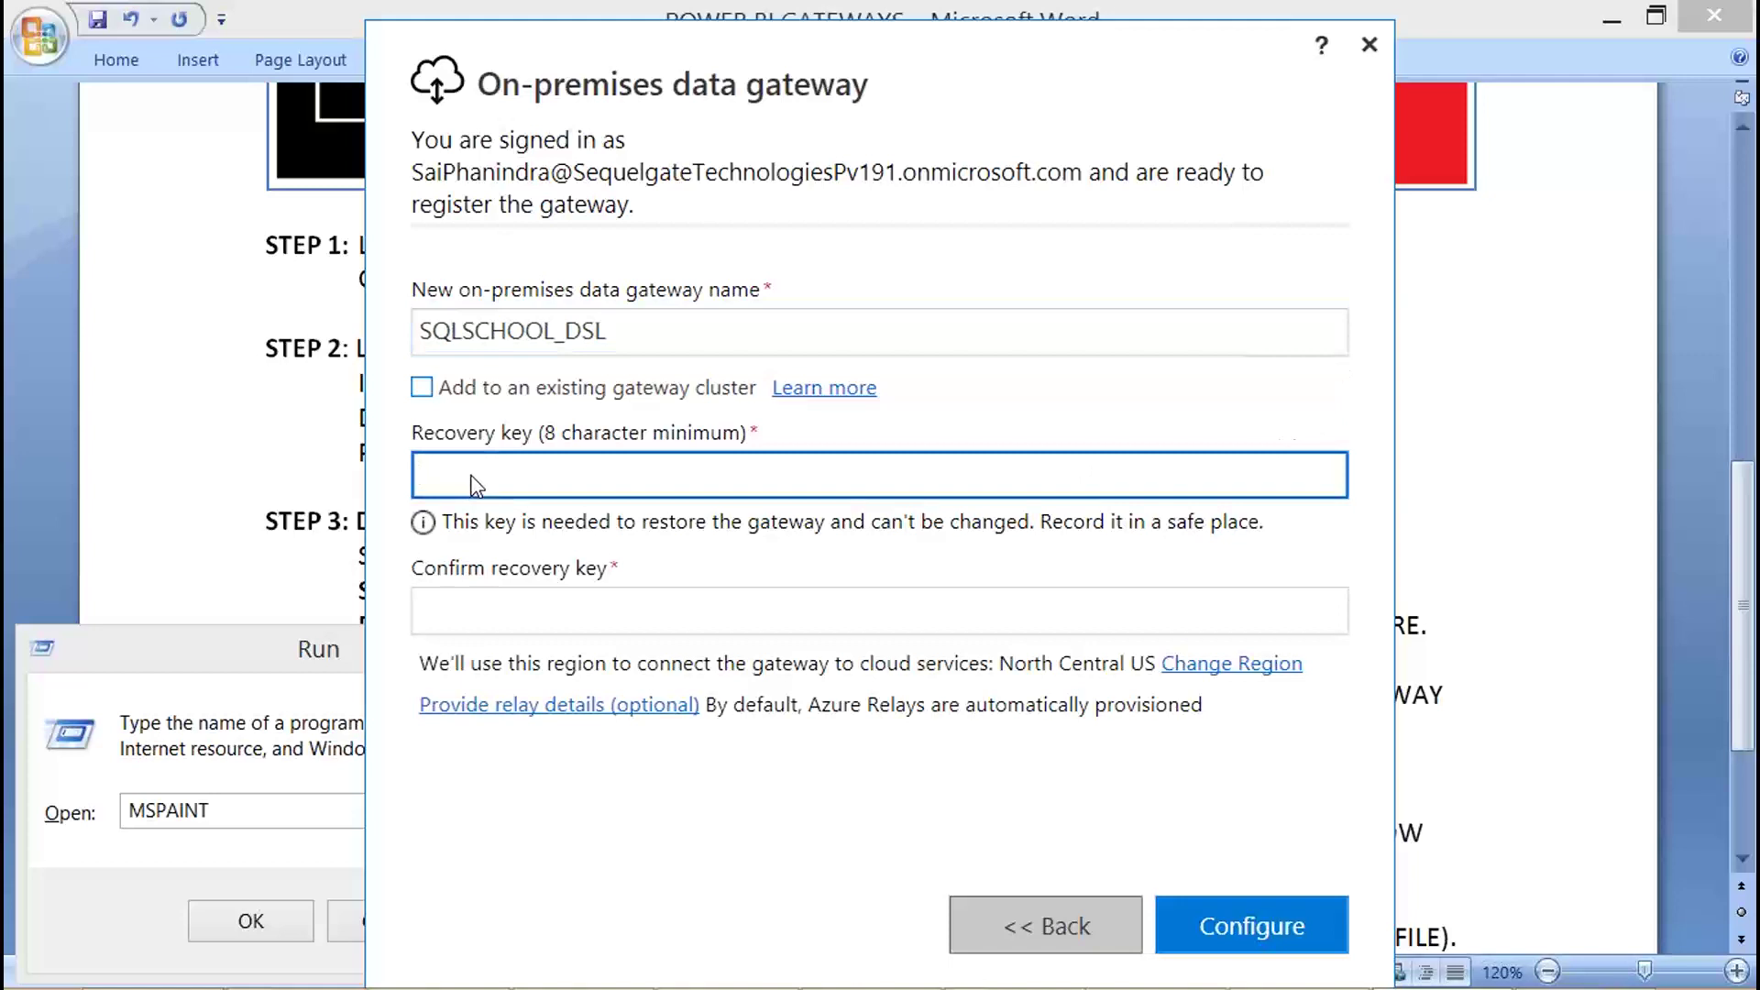
left_click(470, 611)
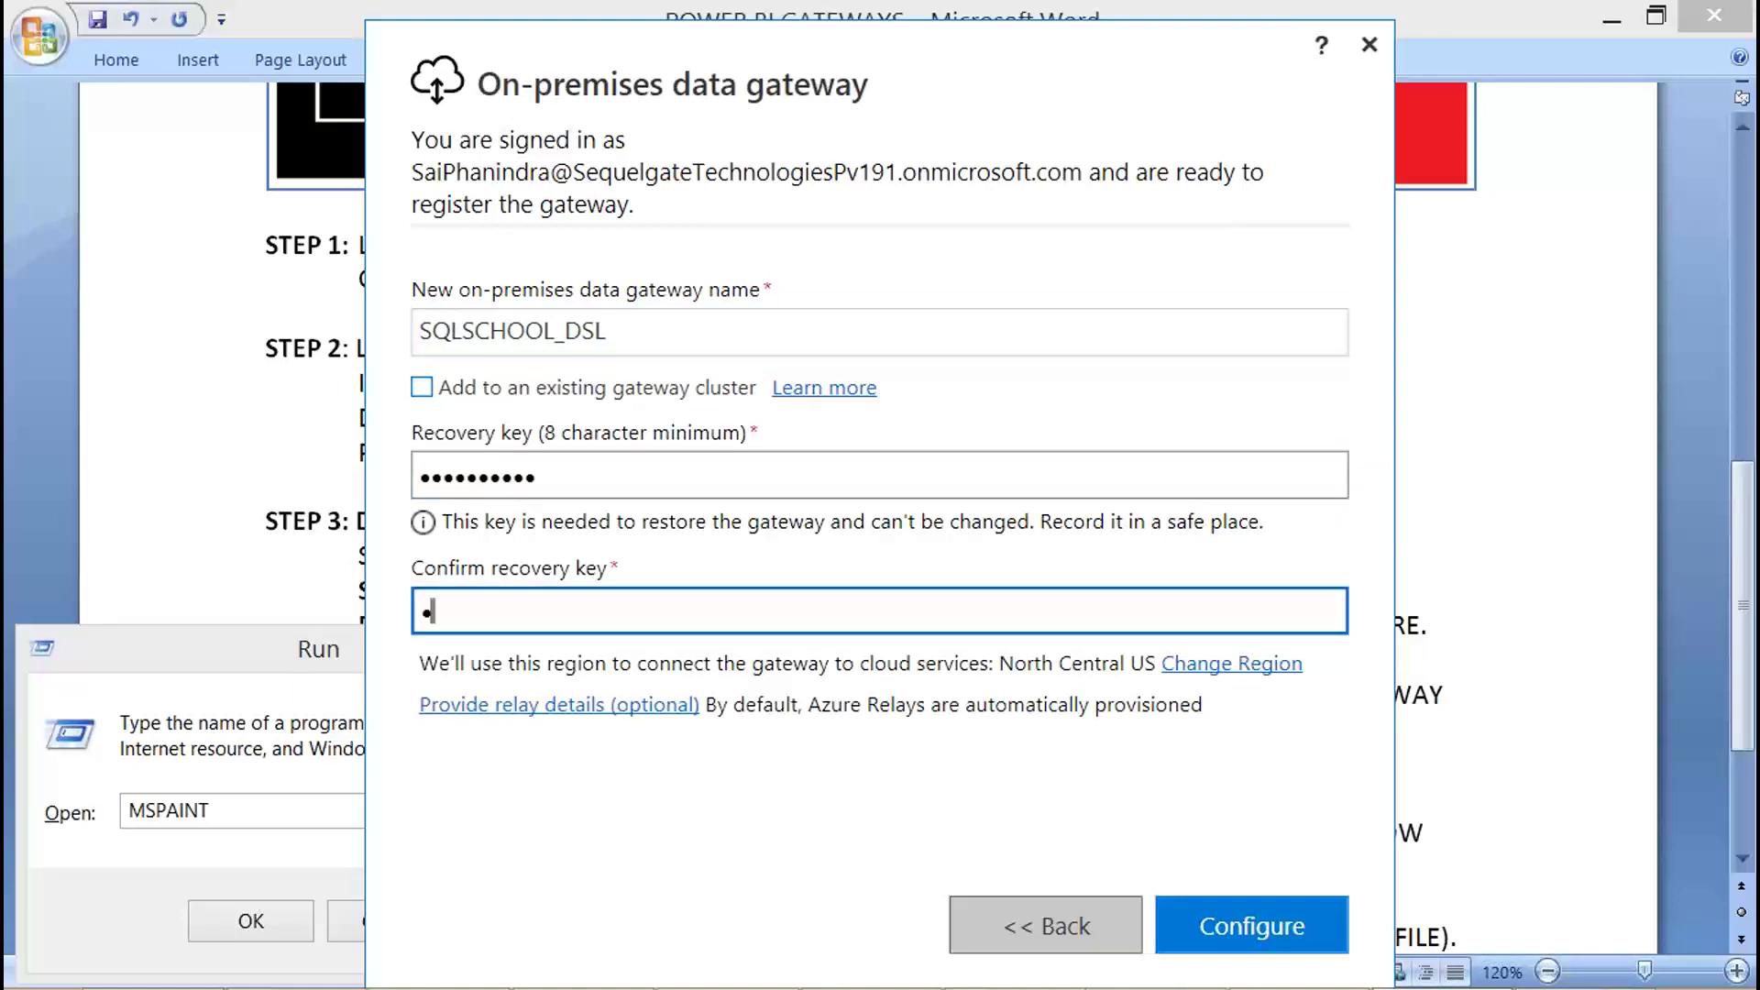
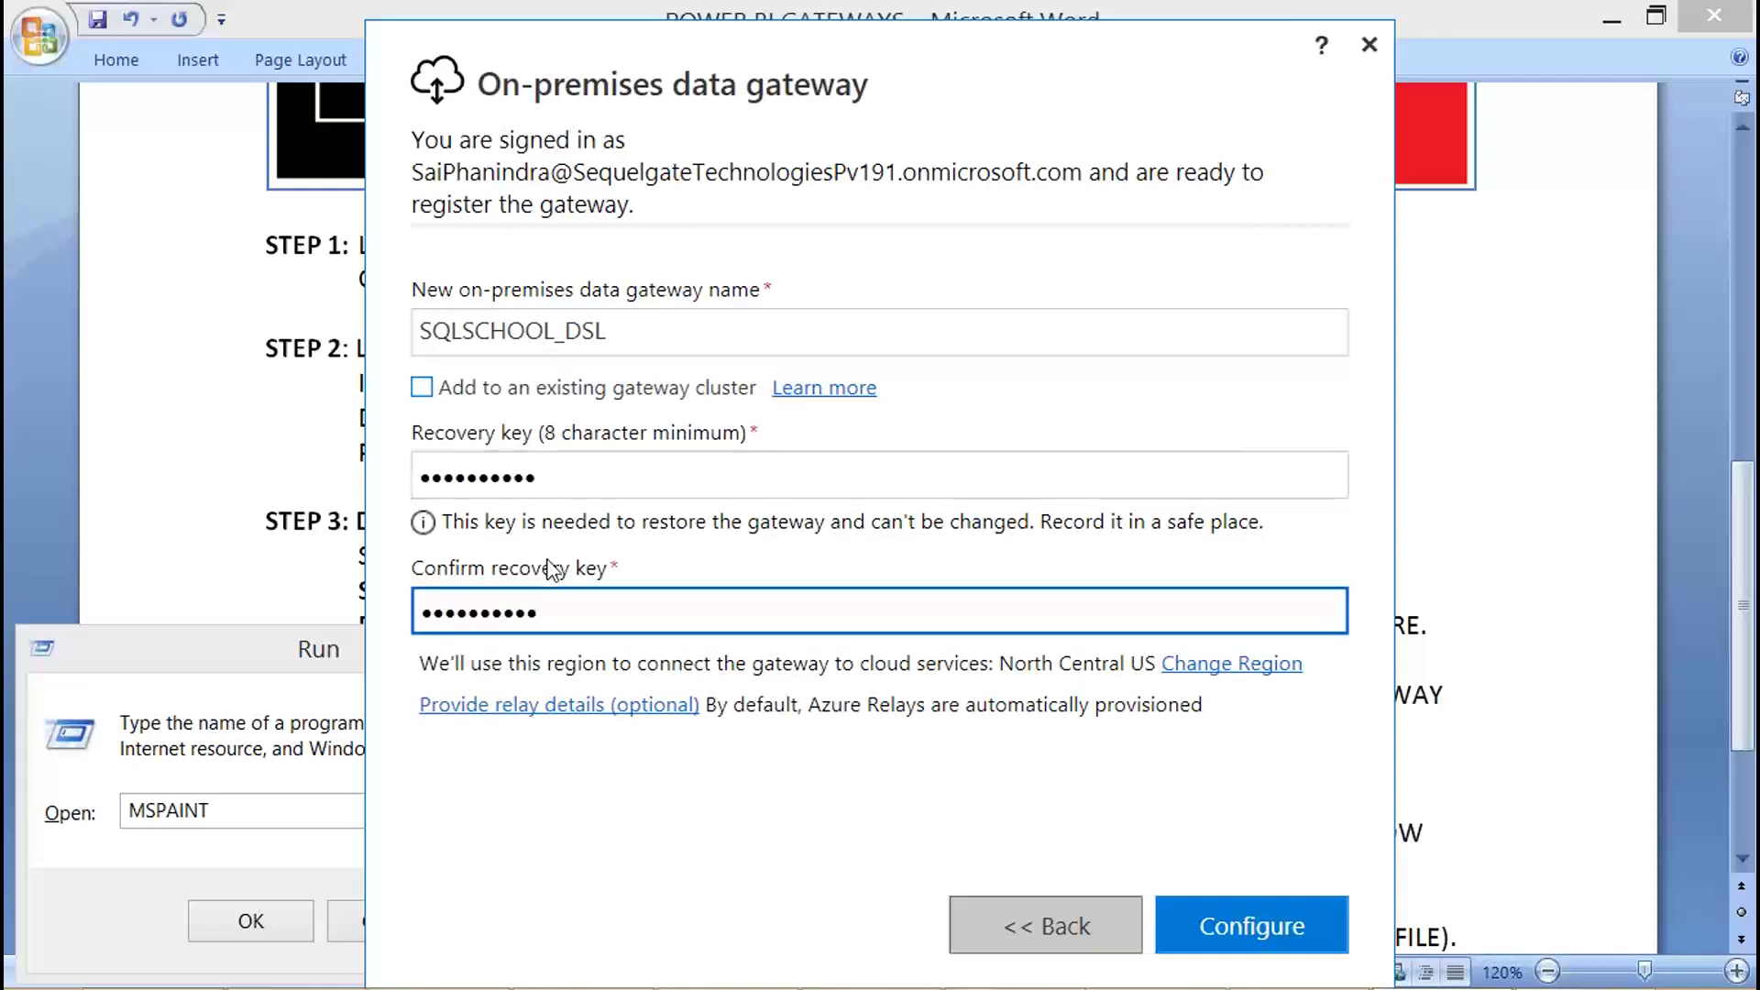
key("alt+Tab")
key("Print")
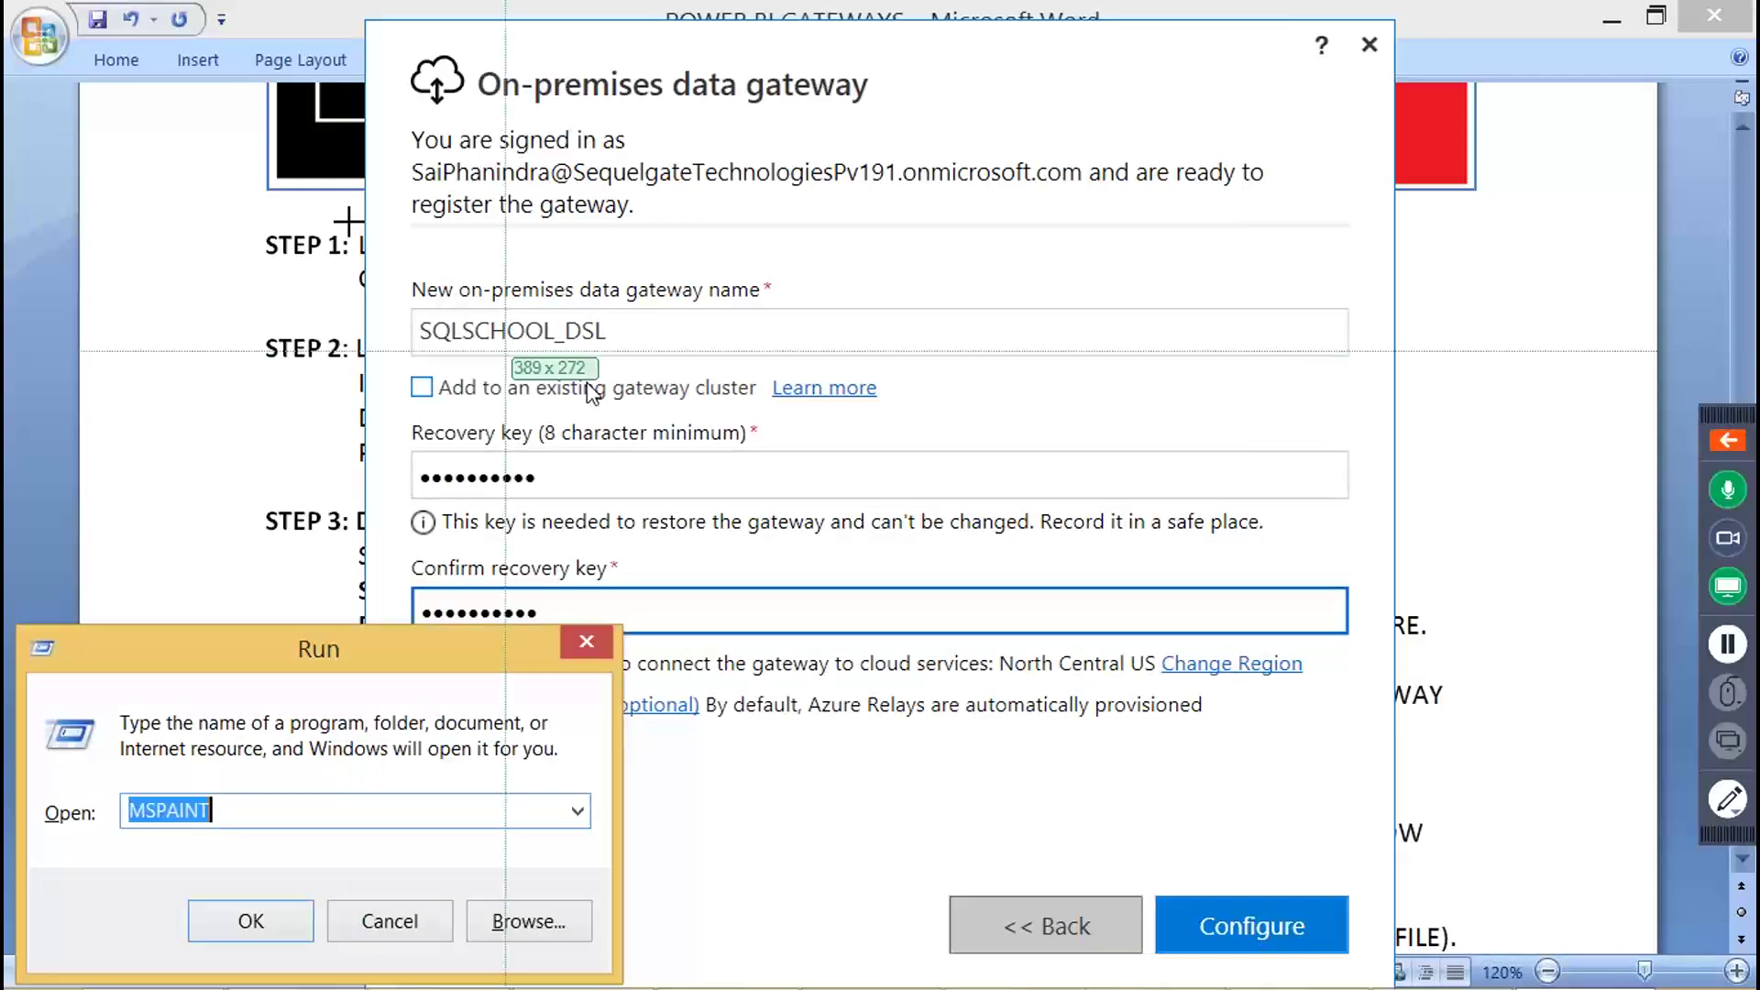
key("Escape")
key("alt+Tab")
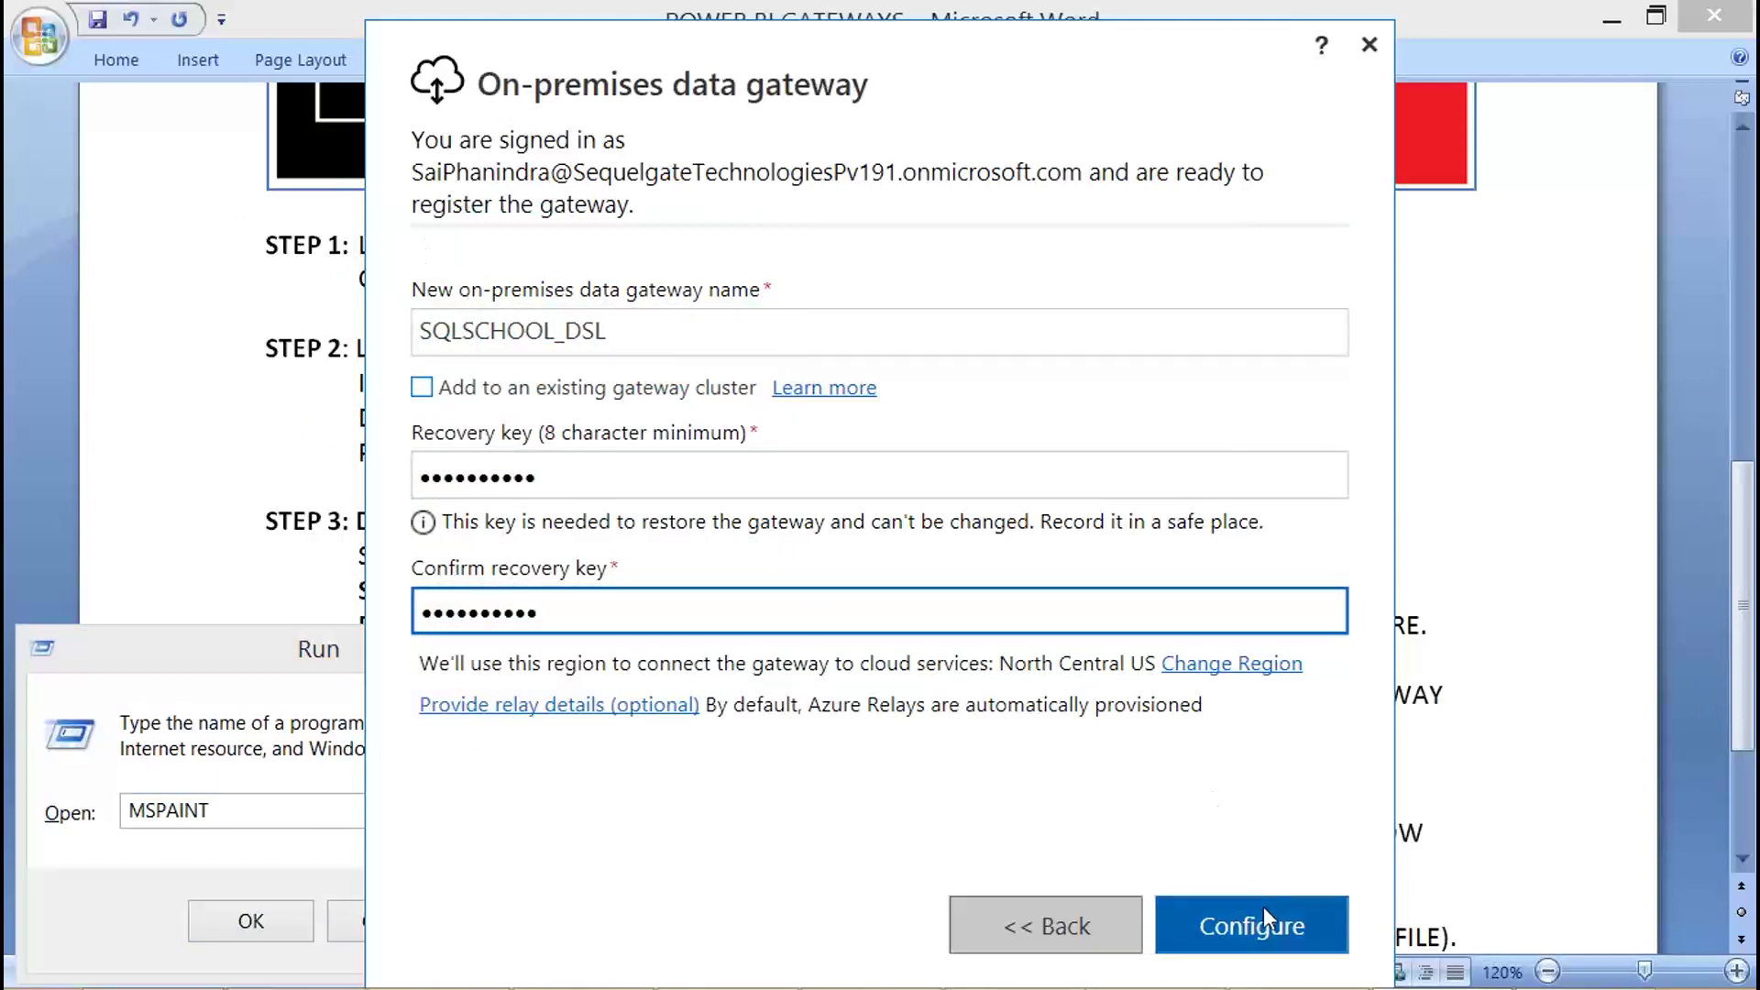
left_click(1267, 919)
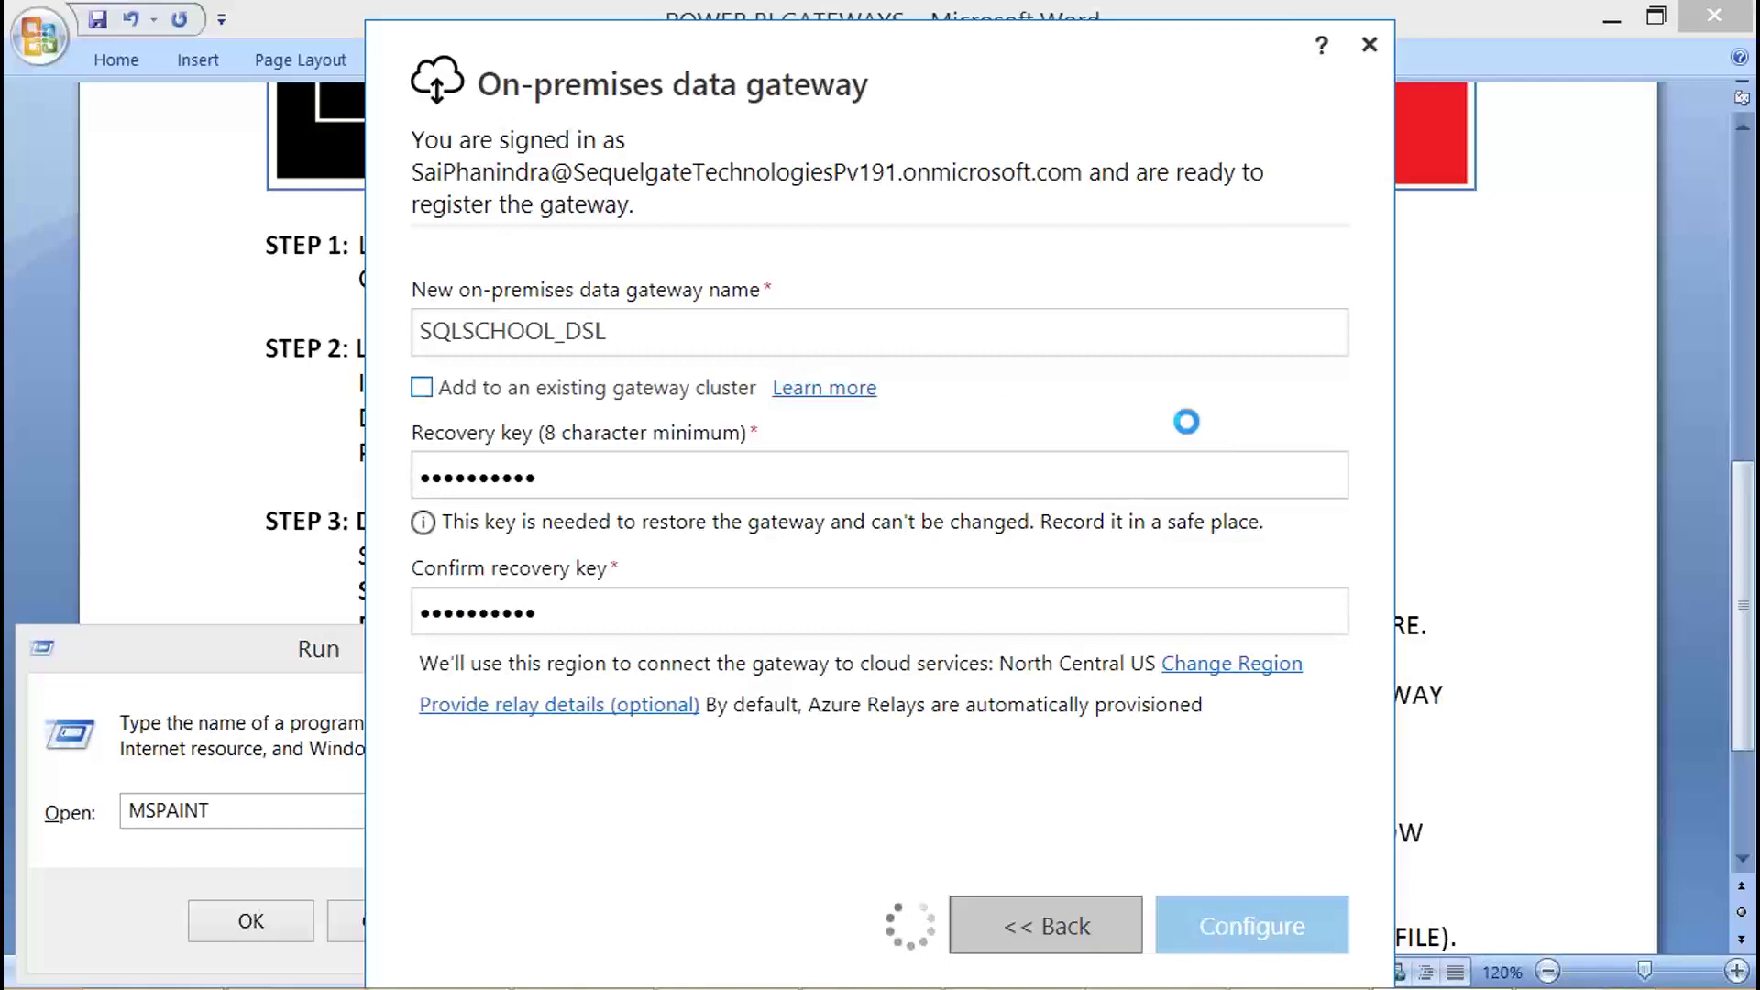
- Dismiss the stray Run dialog and return to the Word steps document
key("super+r")
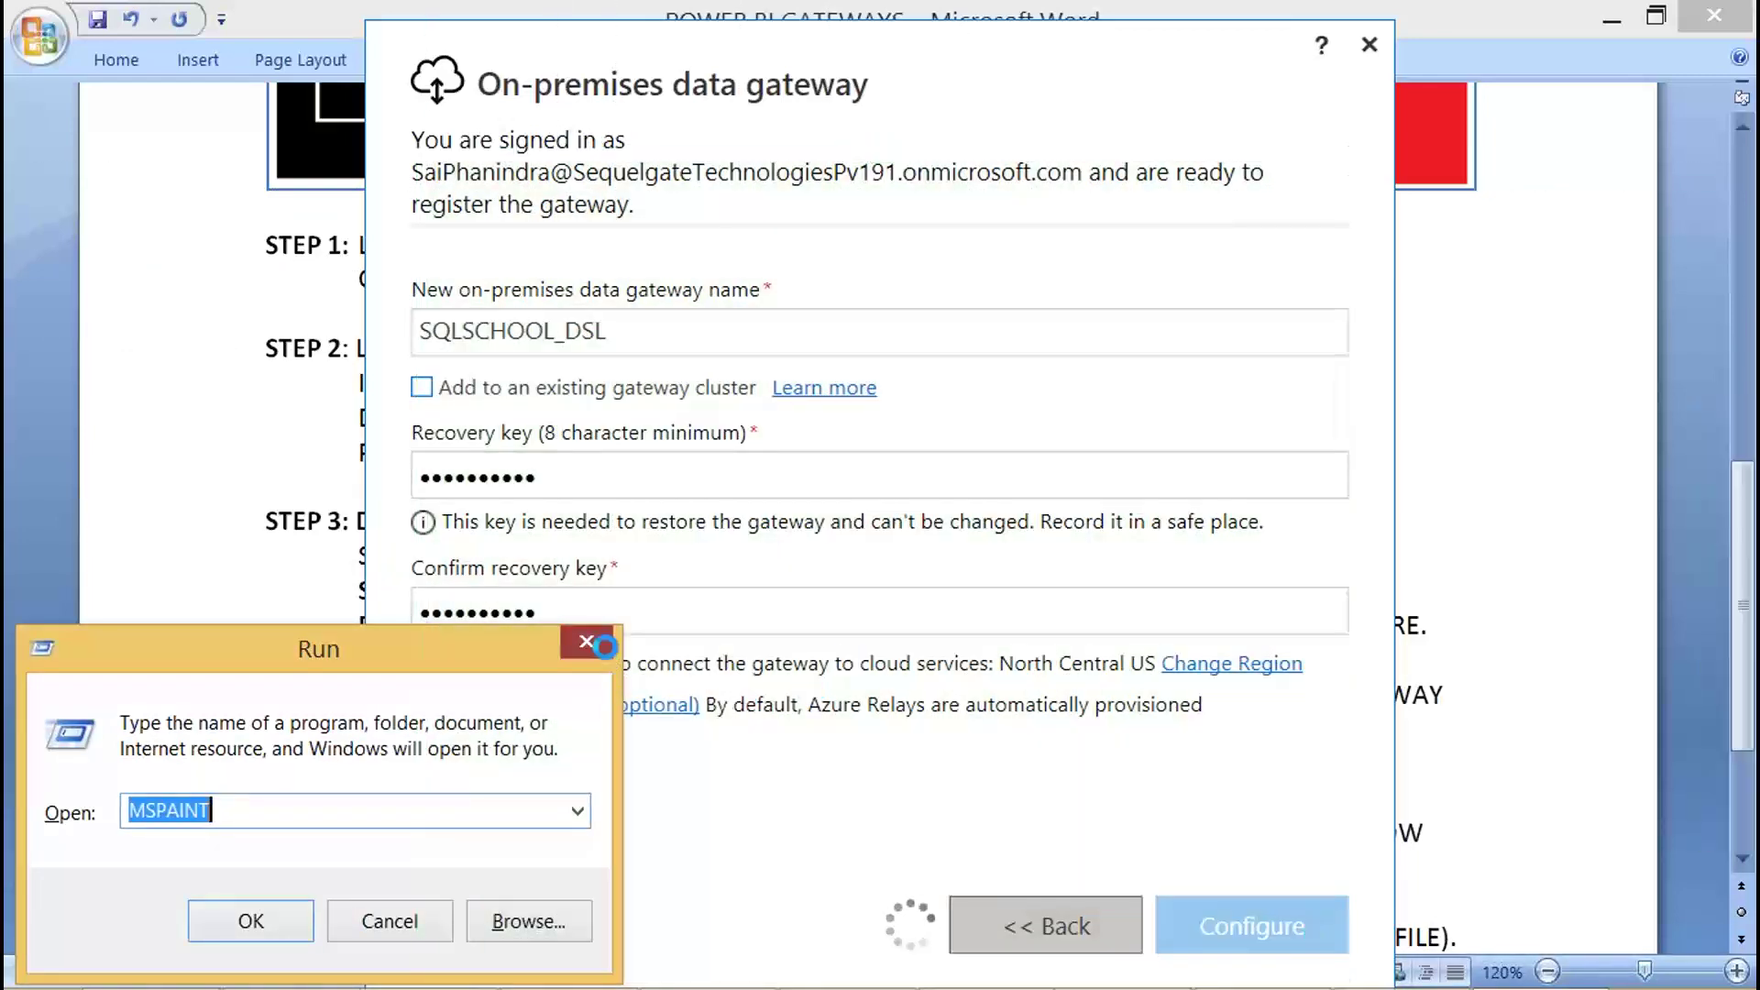
left_click(606, 648)
mouse_move(953, 967)
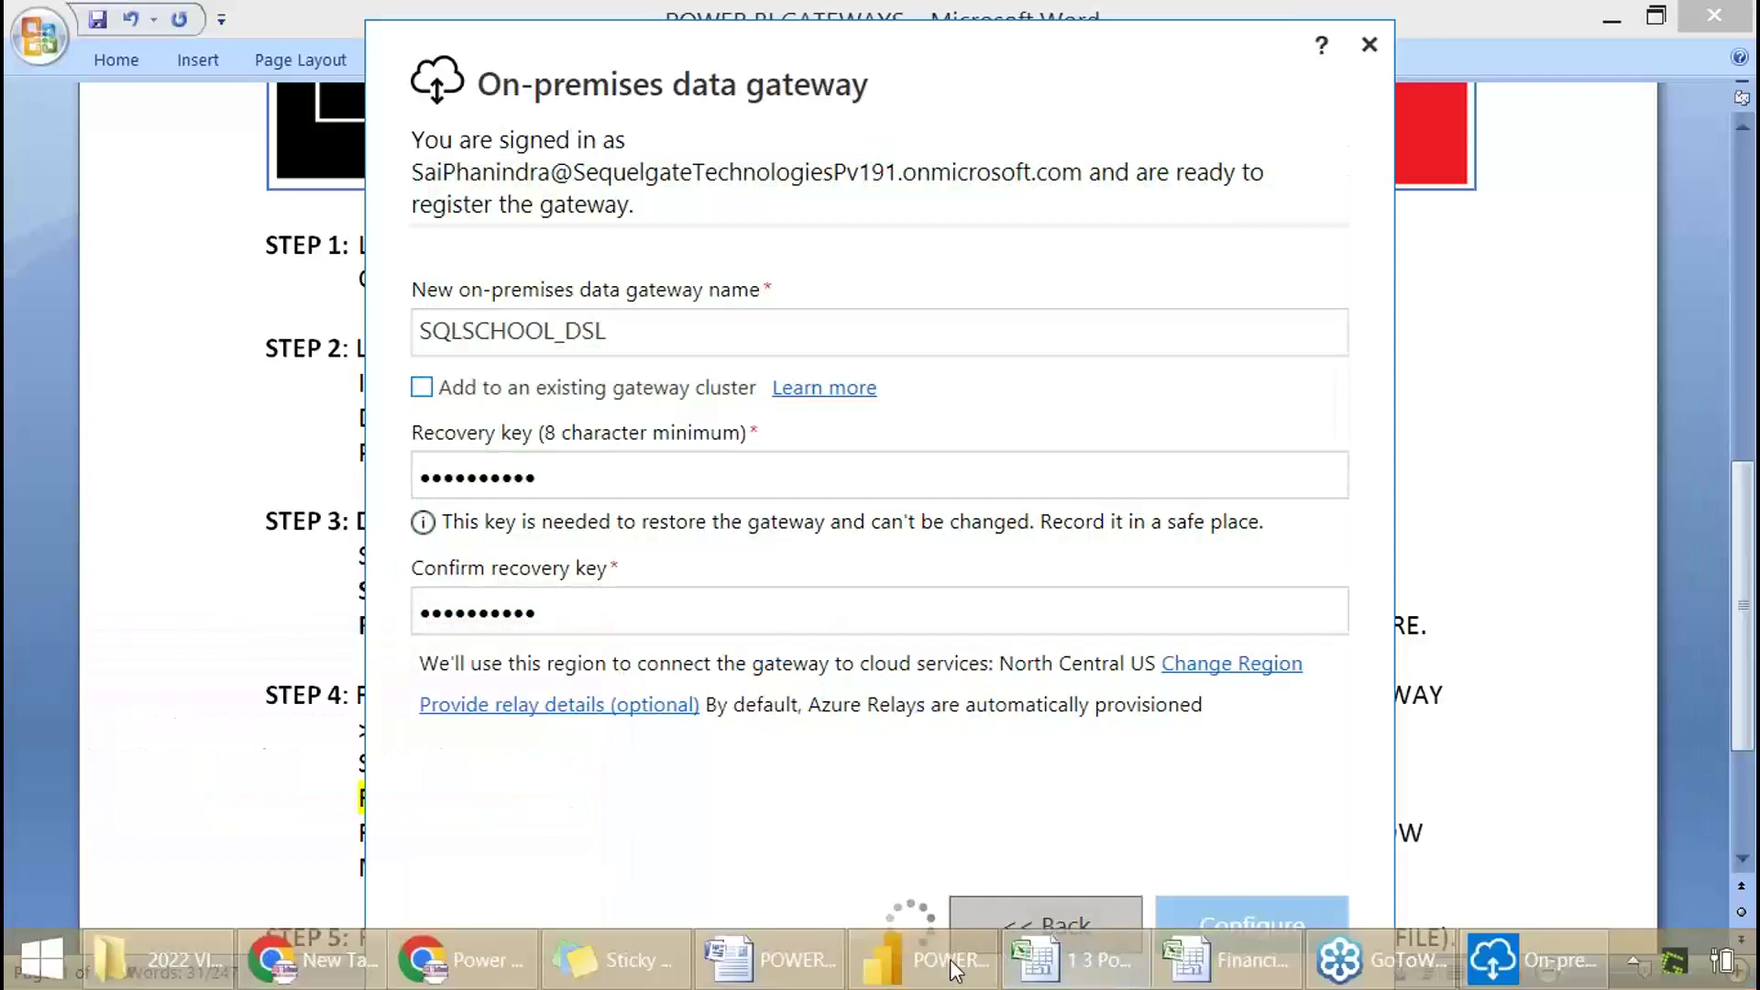
left_click(770, 960)
- Delete the extra spaces before '> SAVE THE REPORT' on the DESIGN line
left_click(376, 311)
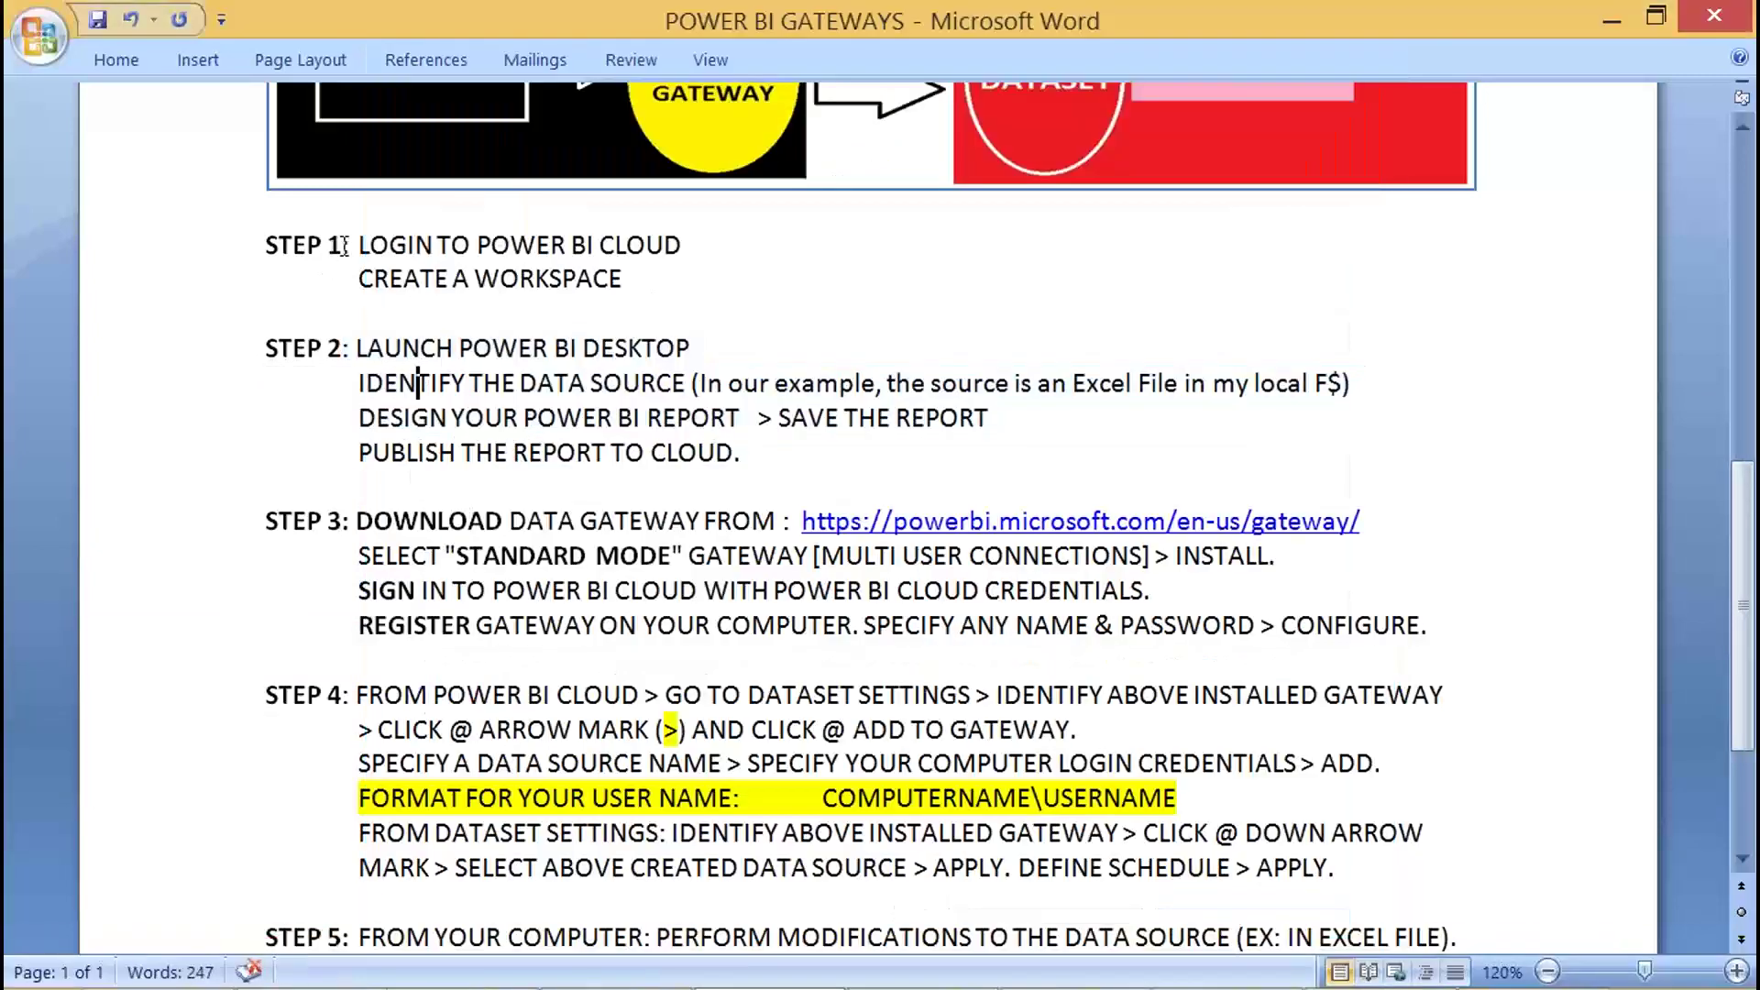
left_click_drag(344, 245, 623, 280)
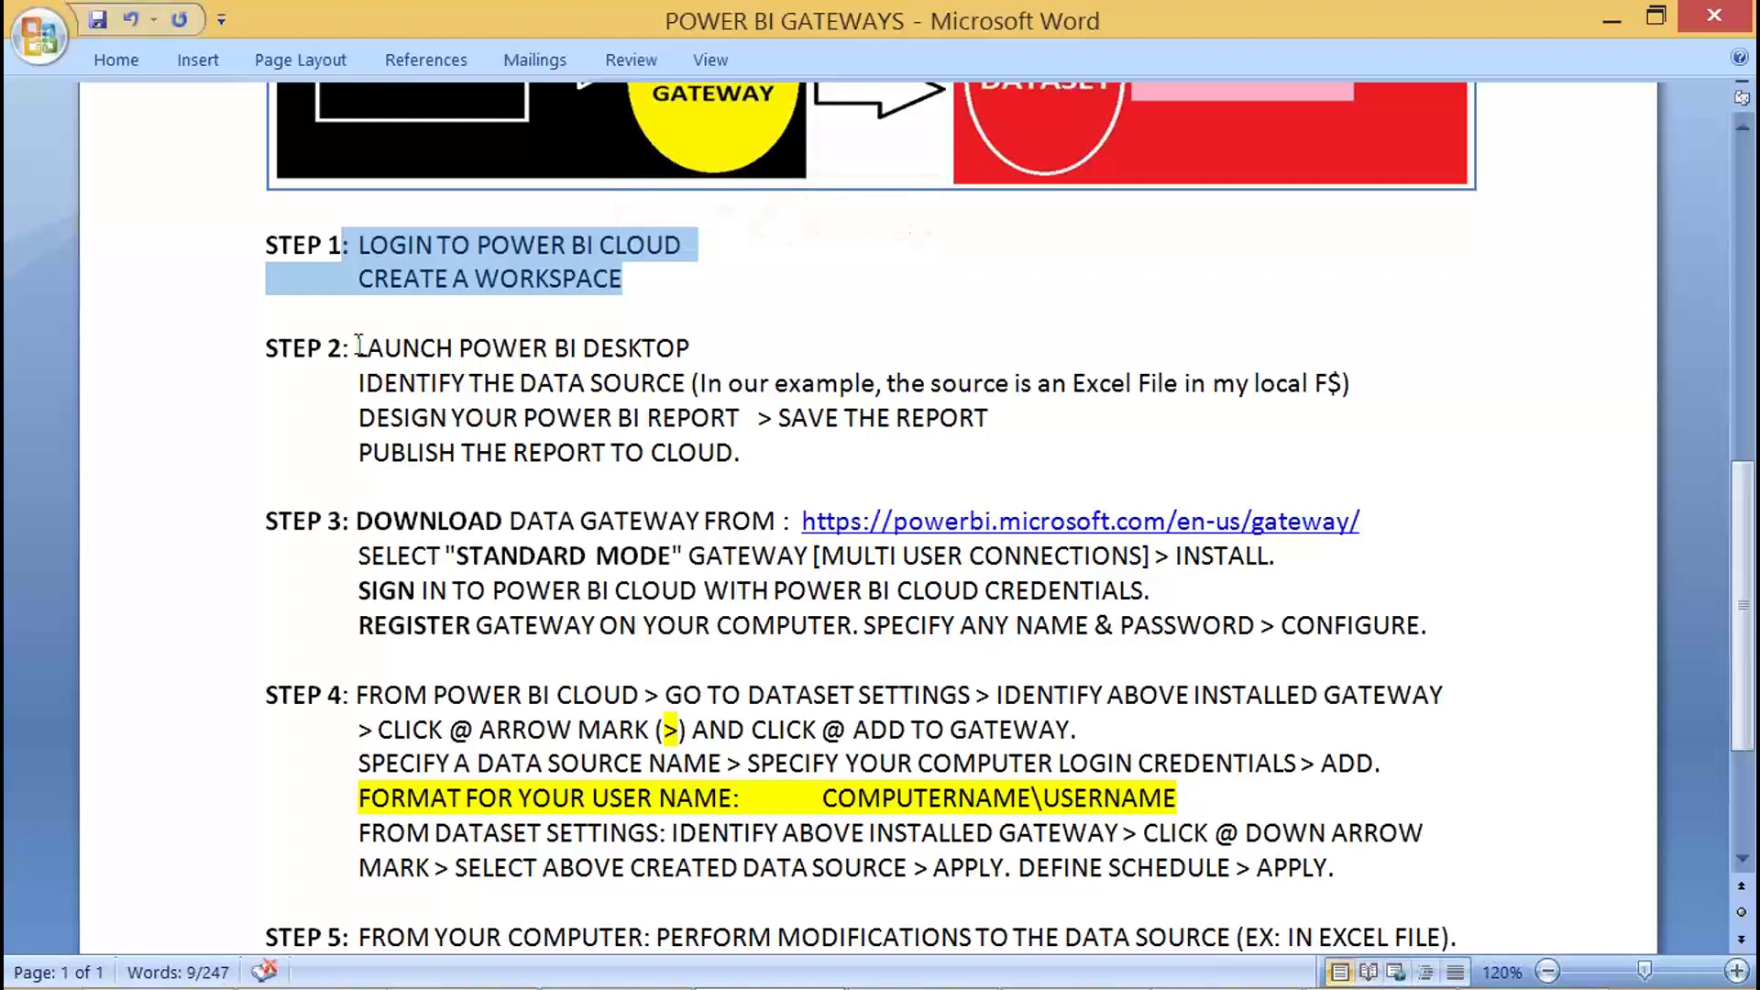
left_click_drag(357, 349, 696, 389)
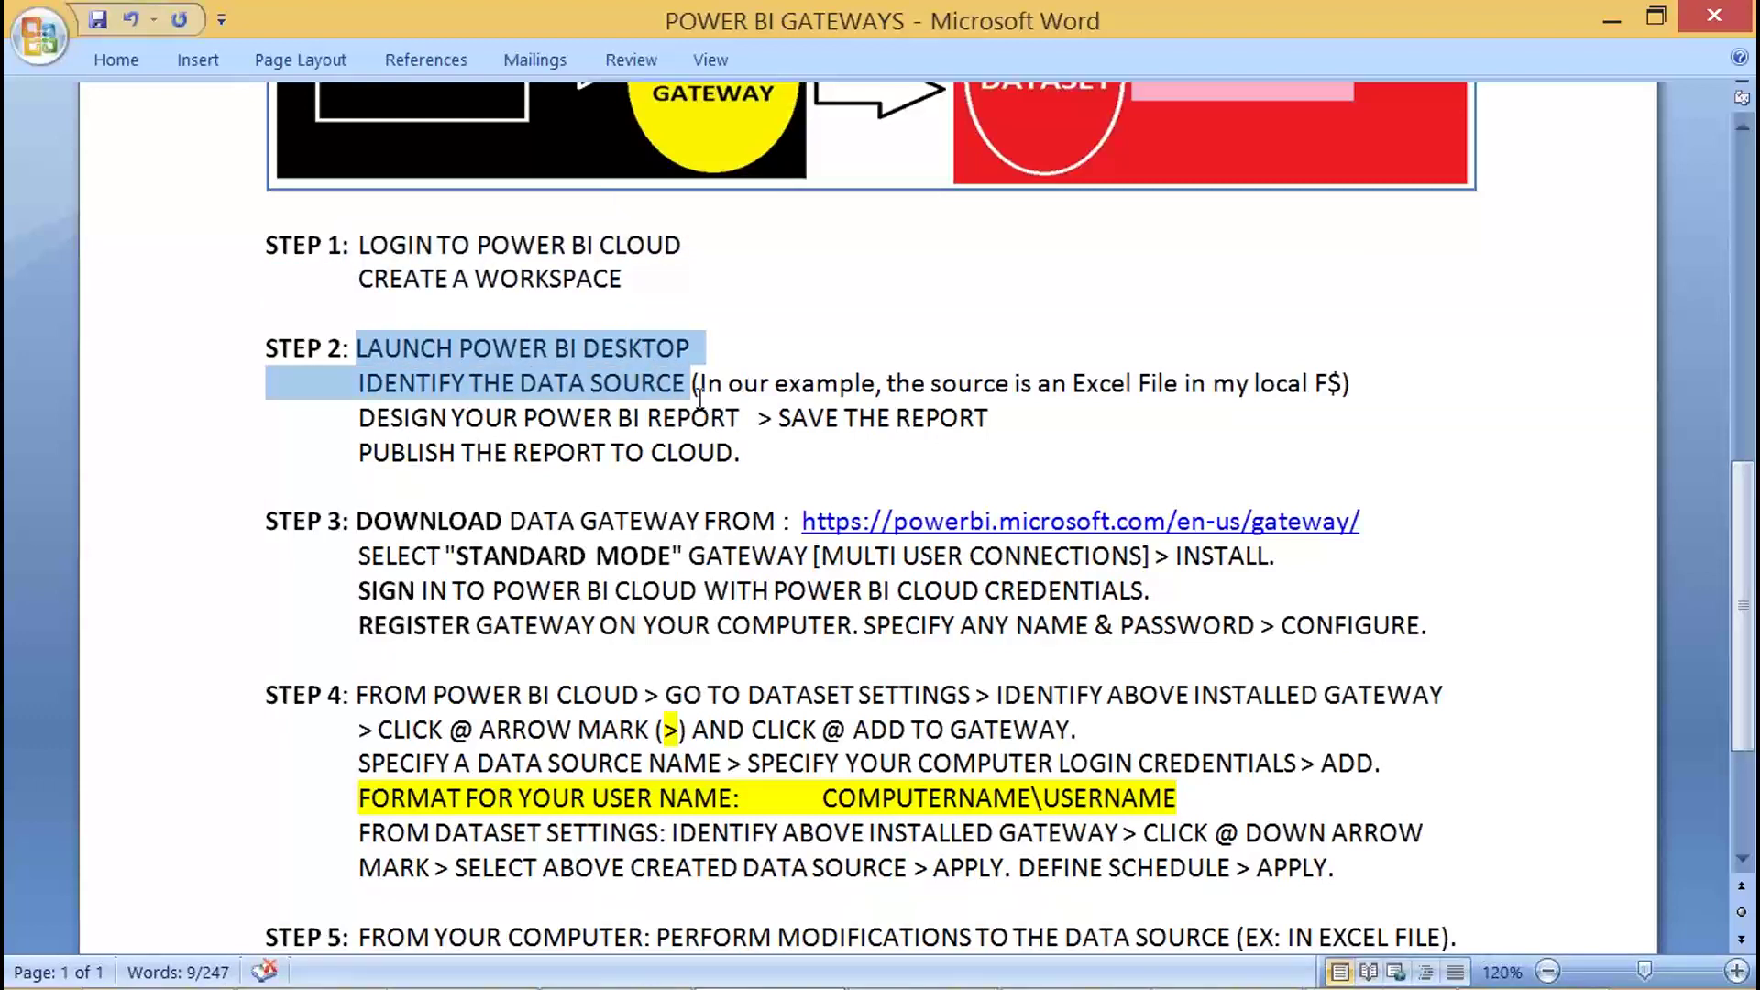
left_click(747, 417)
key("Delete")
key("Delete")
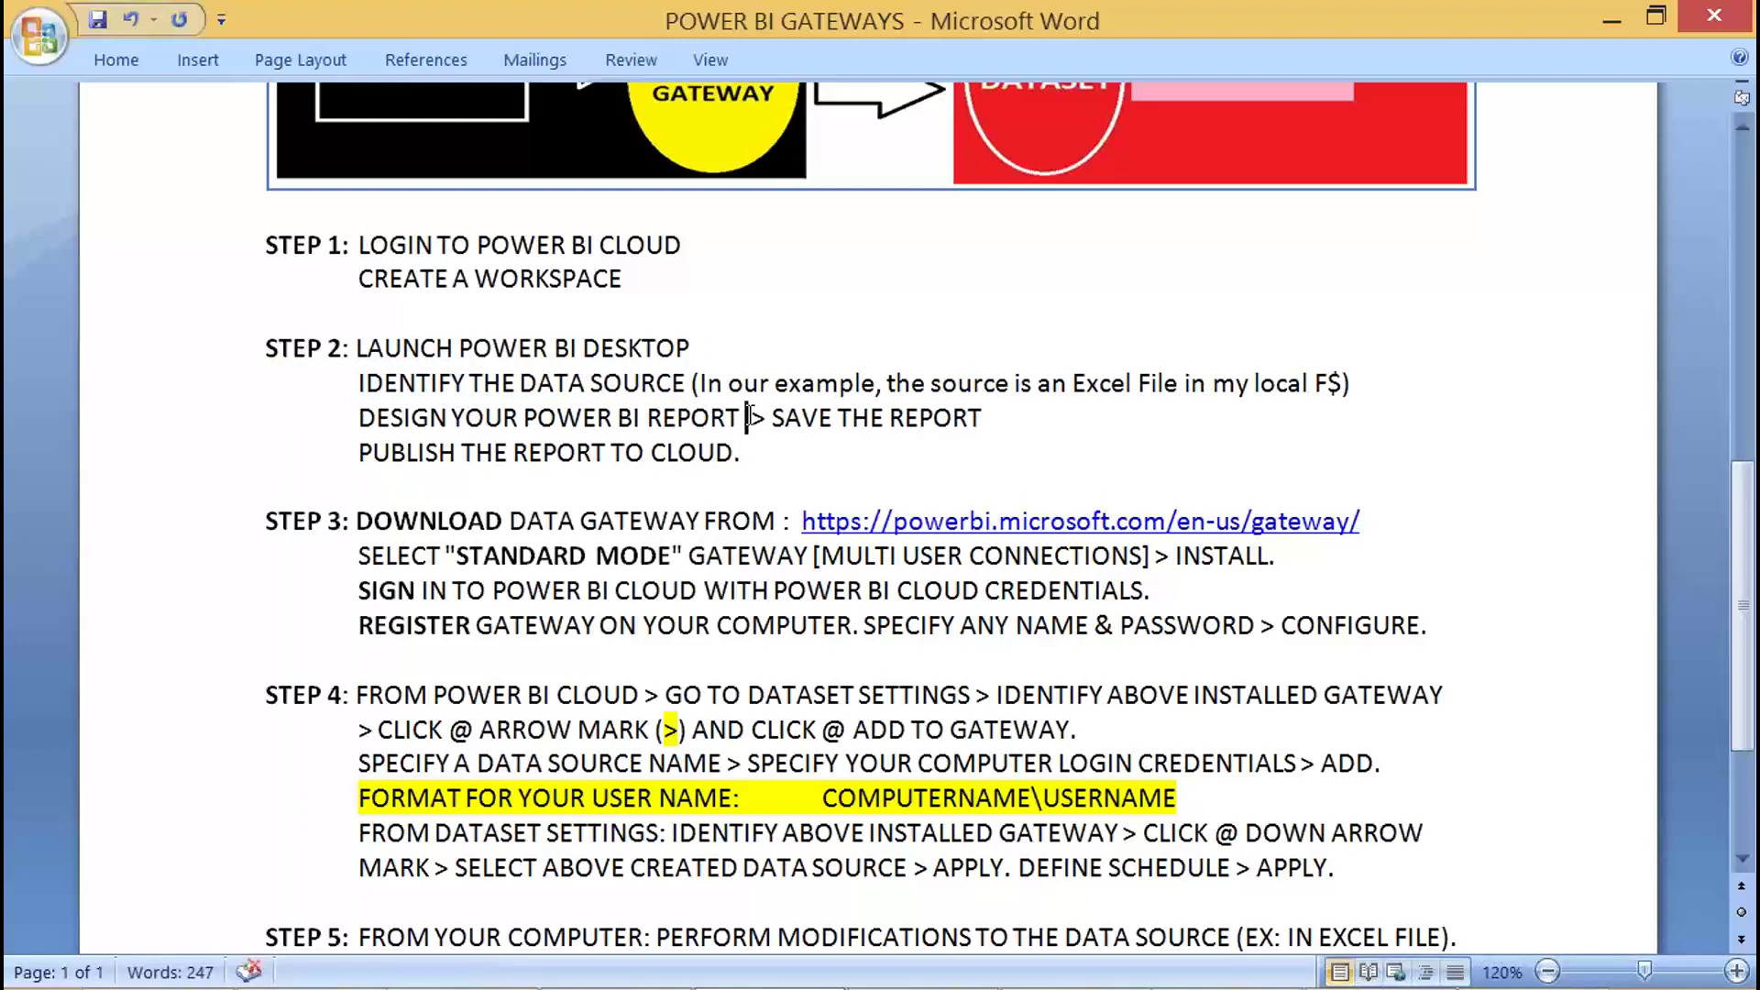
- Highlight the publish, download, gateway address and STANDARD MODE notes, then return to Power BI
left_click_drag(597, 466, 731, 465)
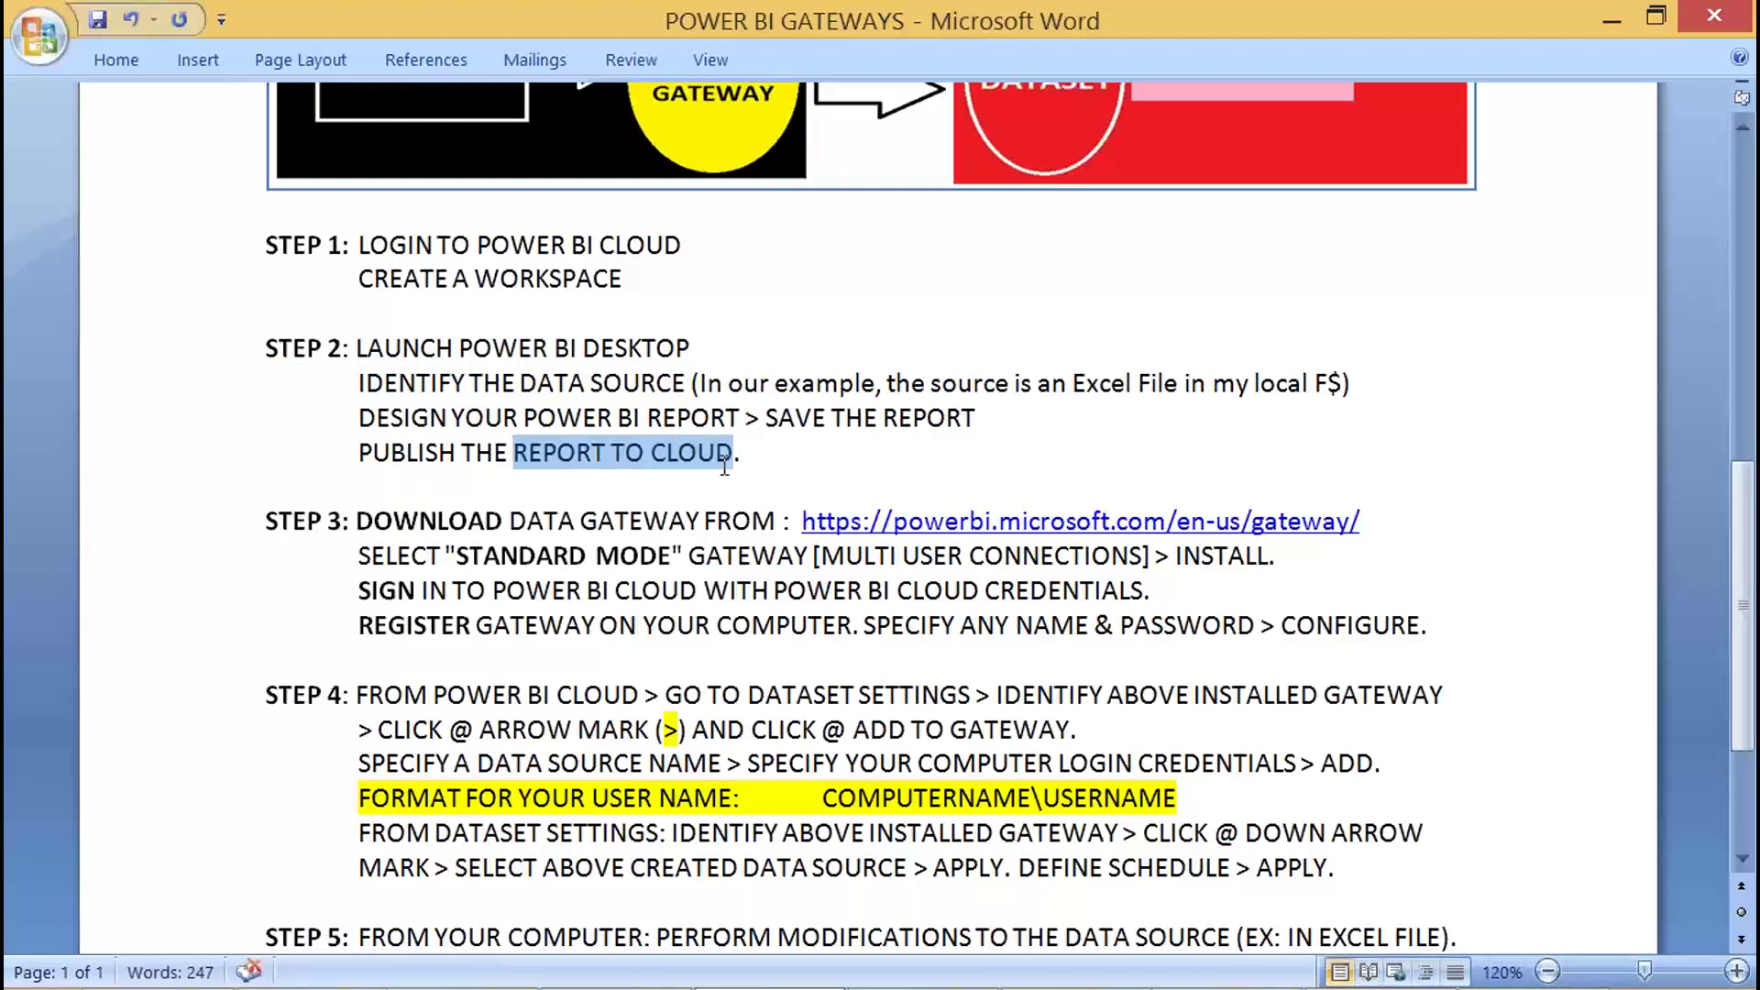
left_click_drag(417, 509, 802, 535)
left_click_drag(457, 557, 570, 558)
left_click_drag(1374, 529, 802, 524)
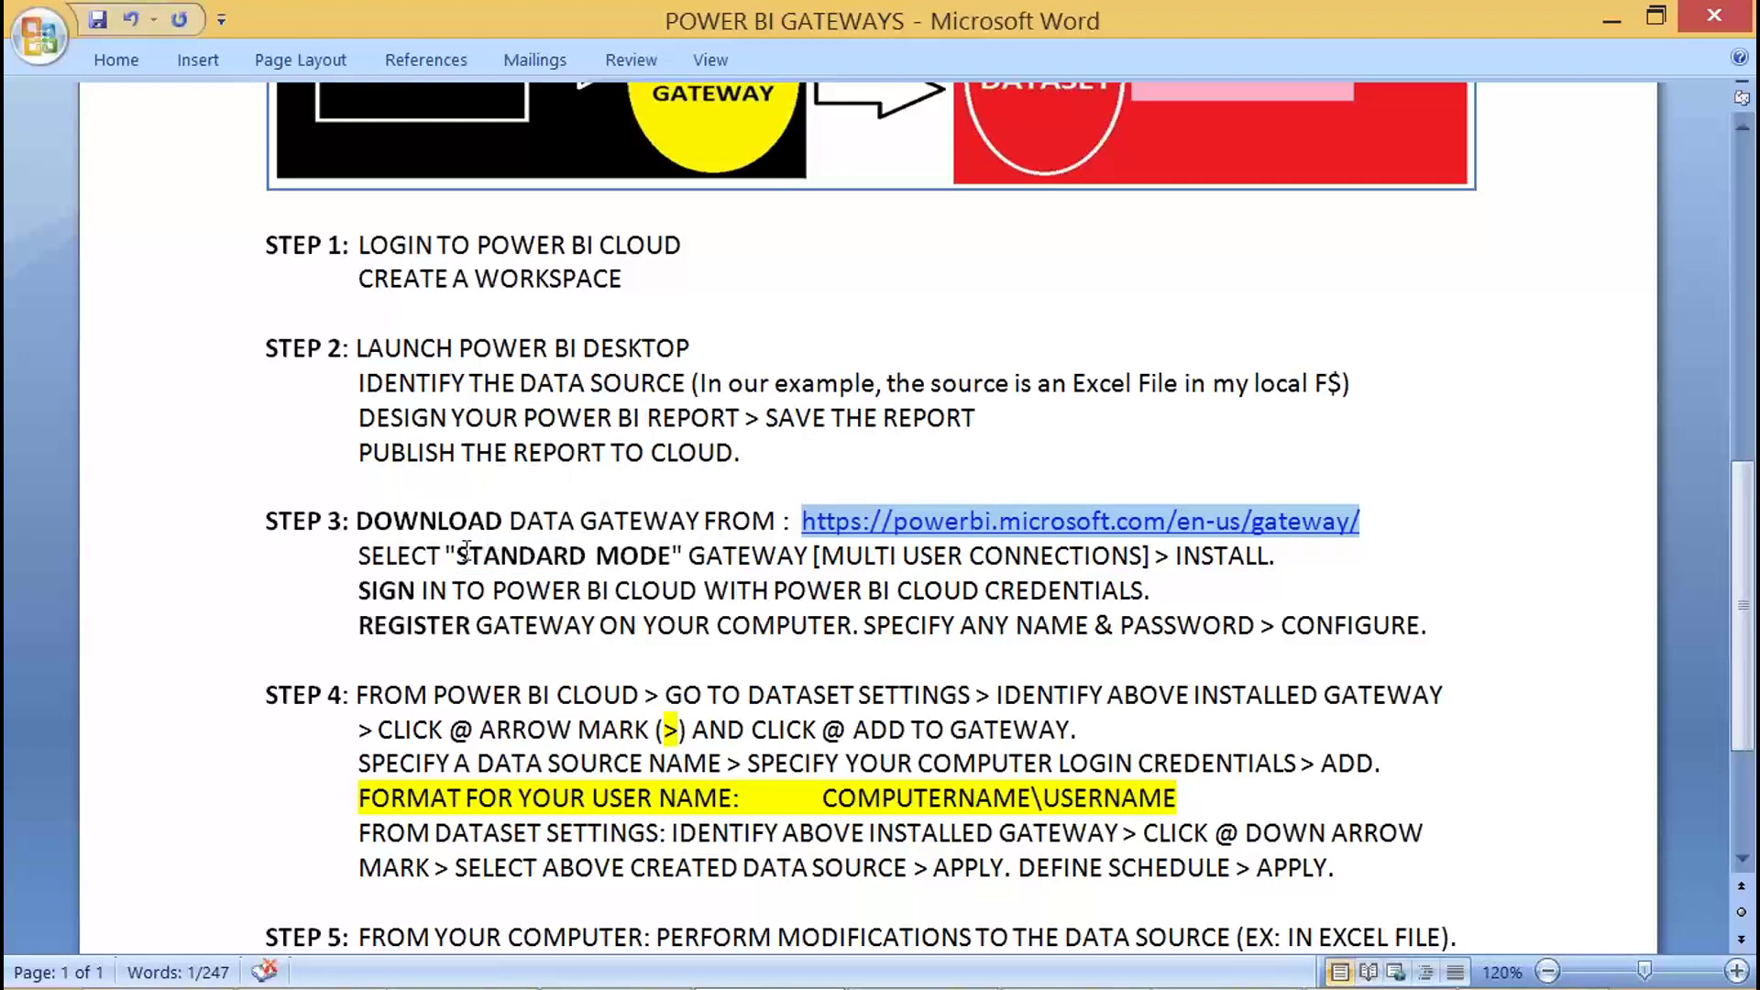
left_click_drag(465, 553, 668, 560)
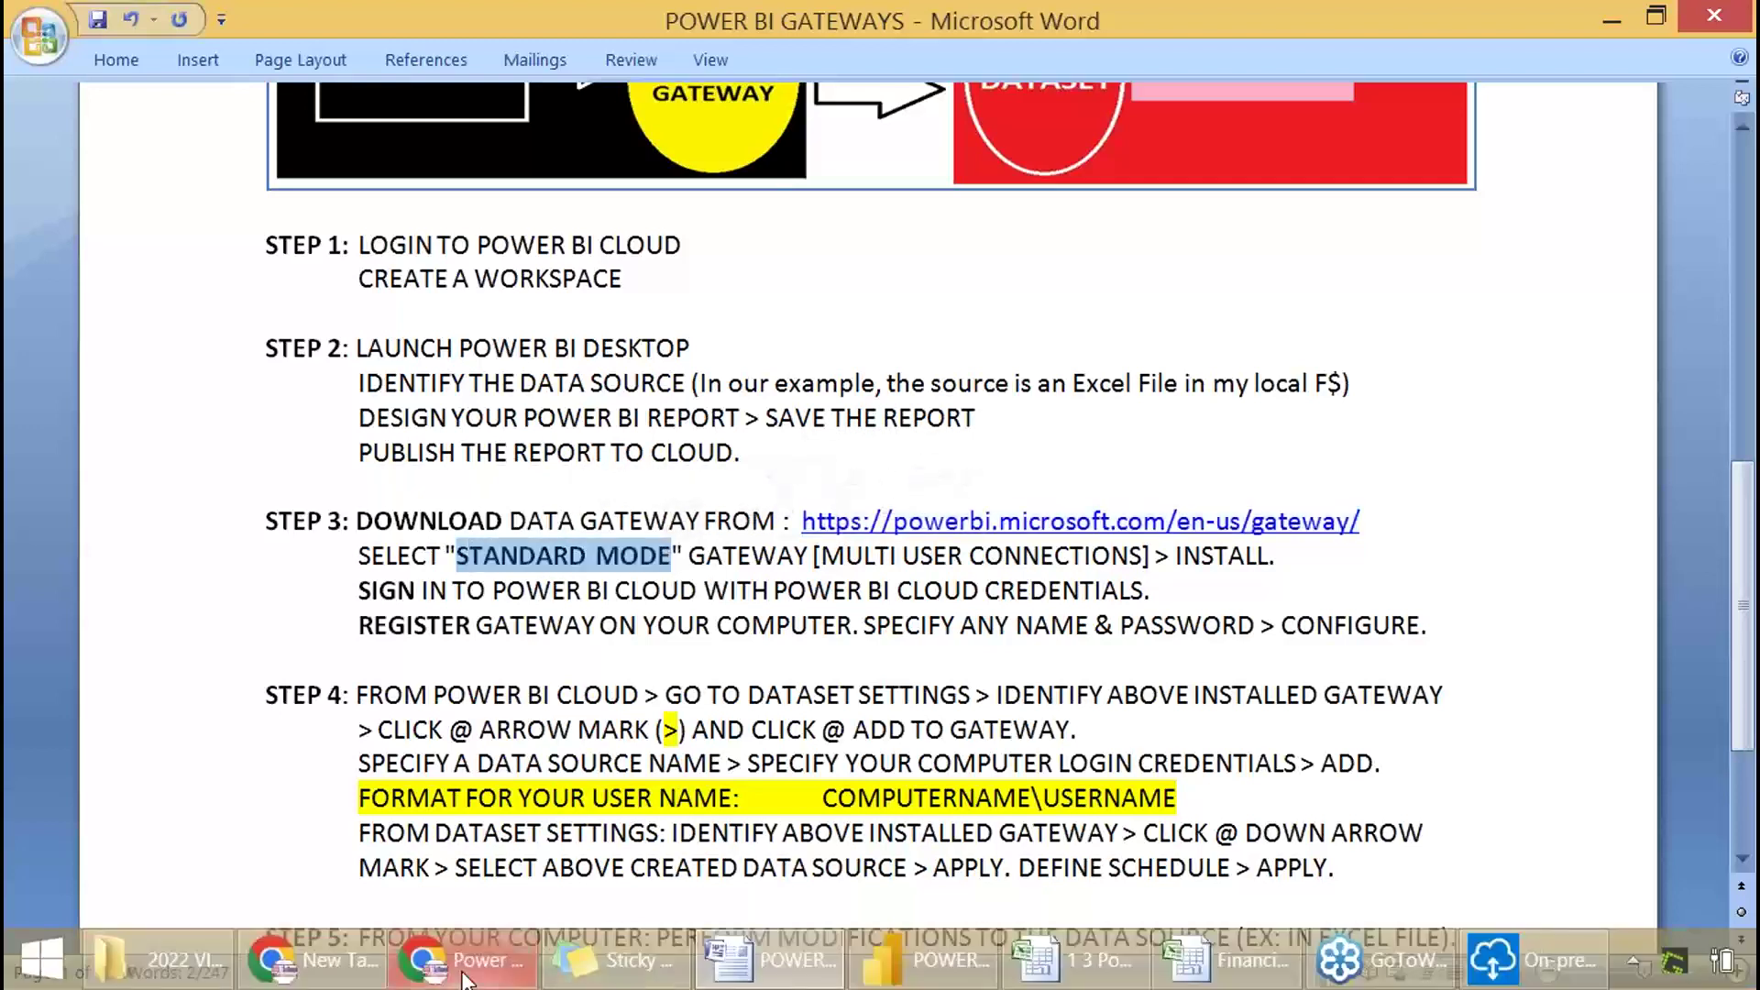
left_click(463, 958)
- View the Power BI gateway download page from the download options
left_click(1391, 677)
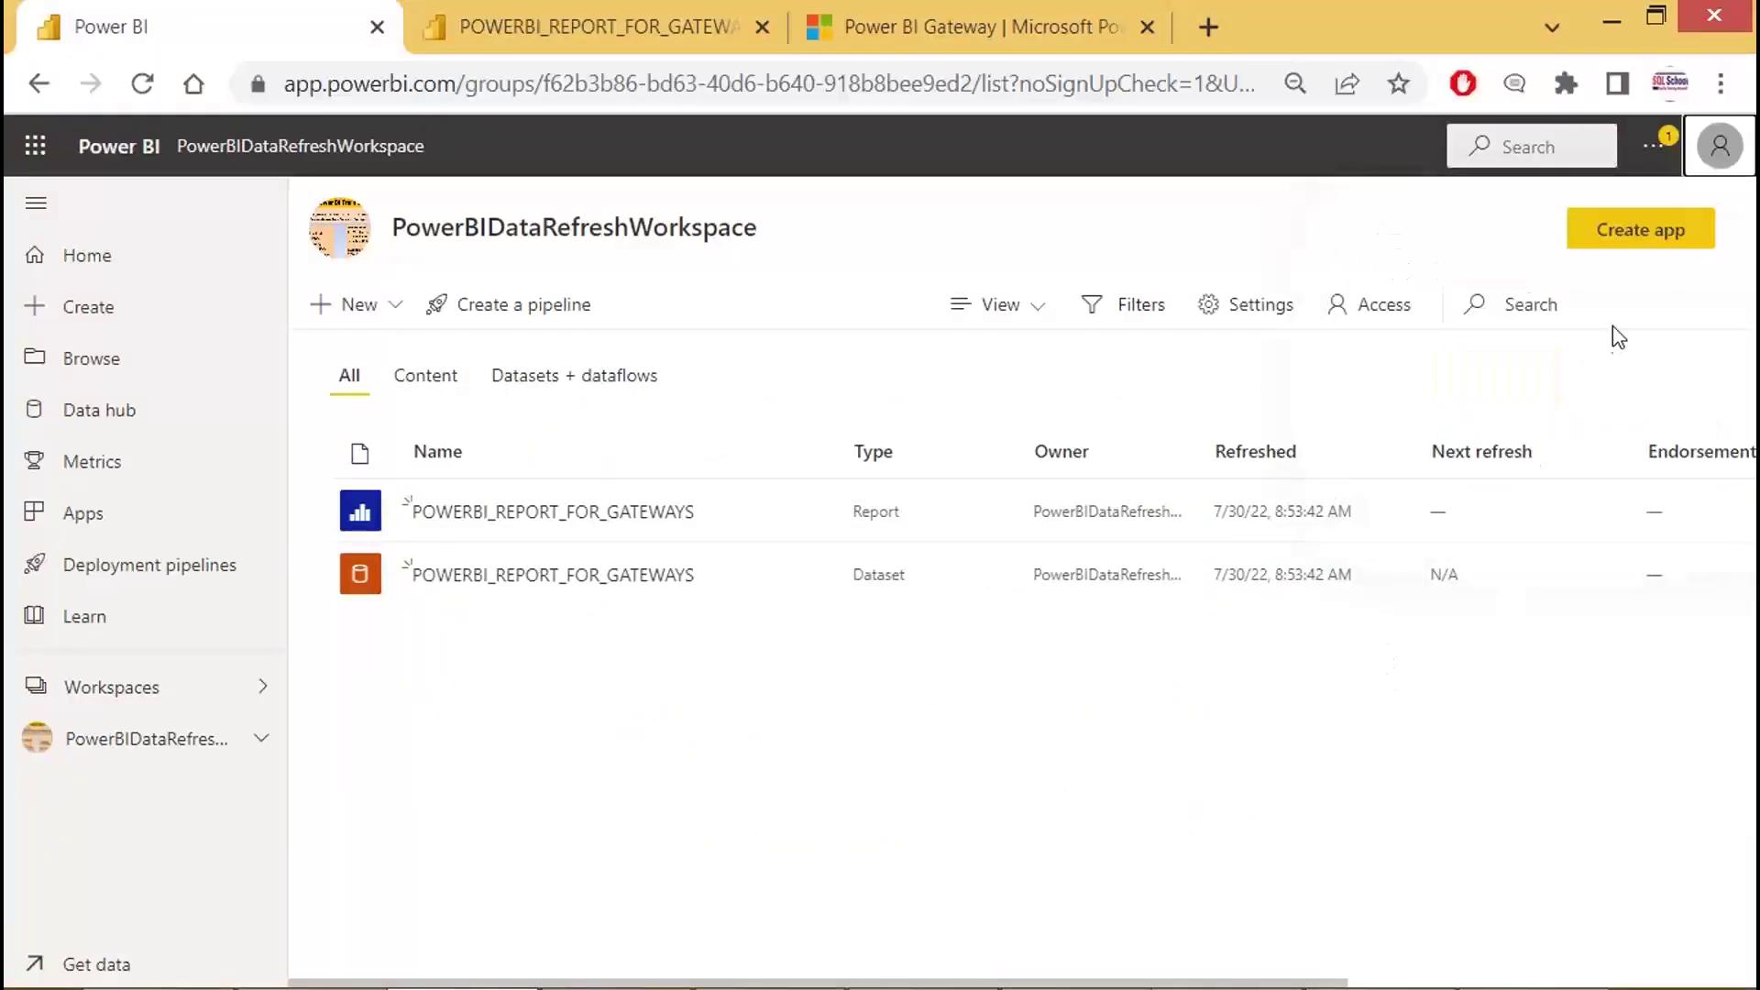
left_click(1653, 145)
mouse_move(1497, 282)
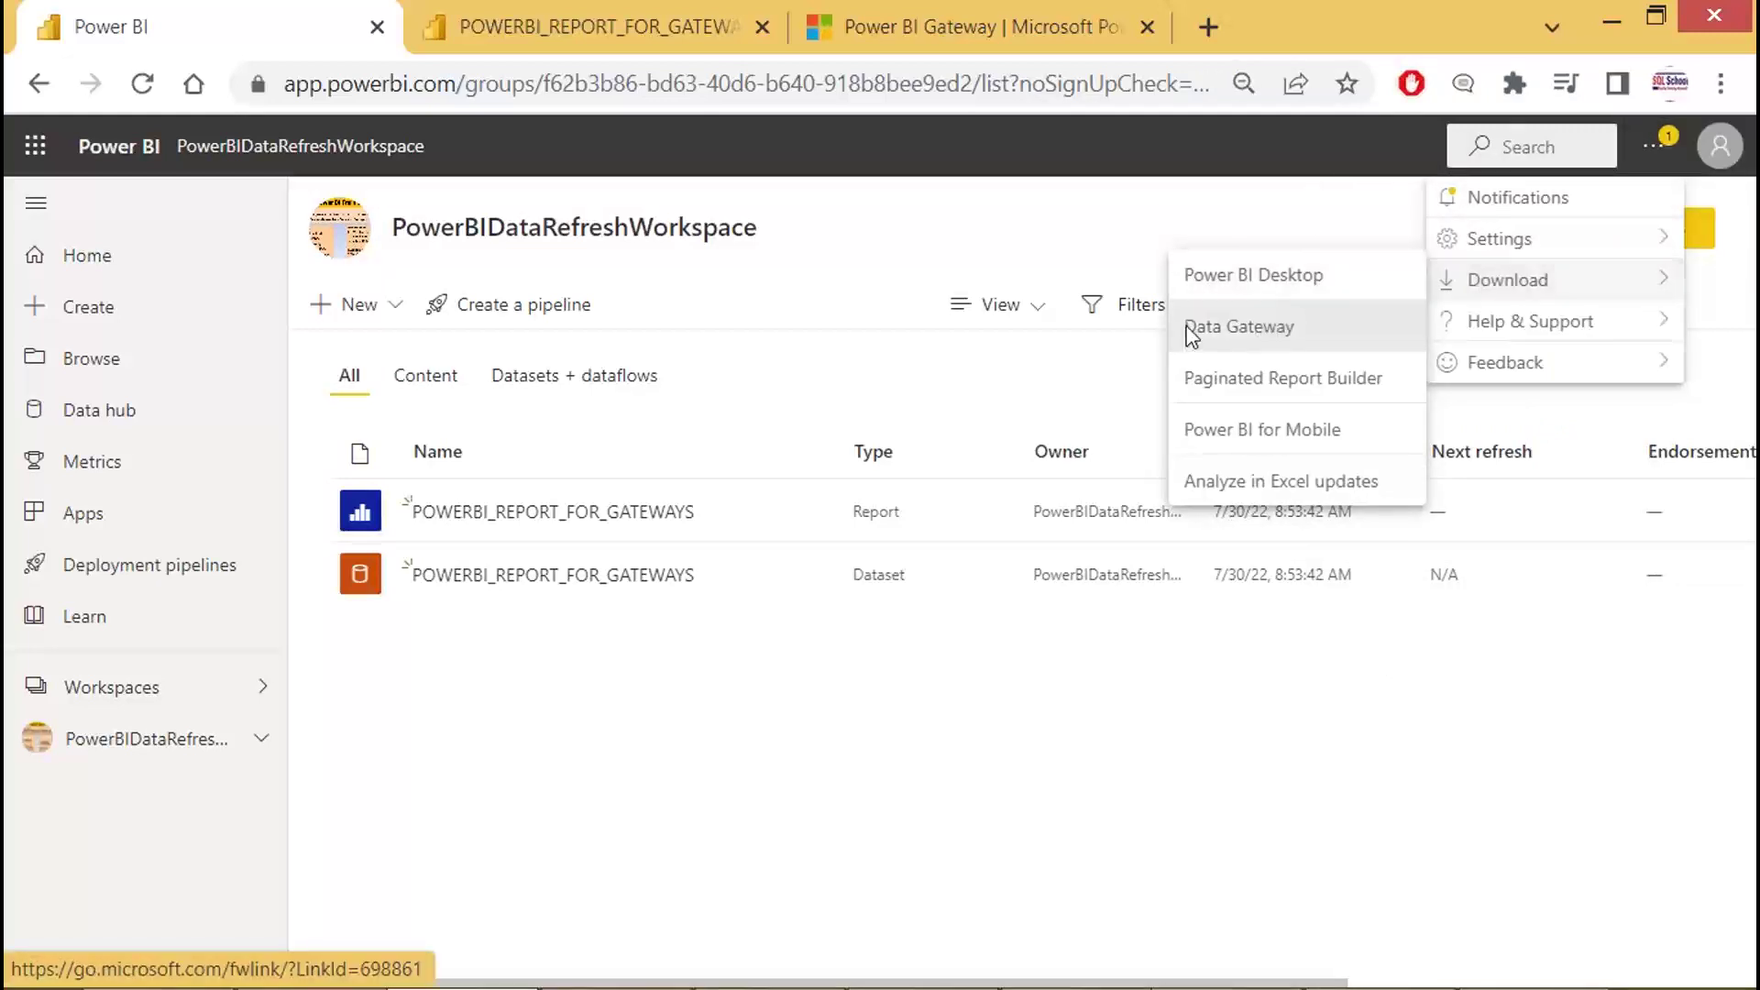
left_click(876, 26)
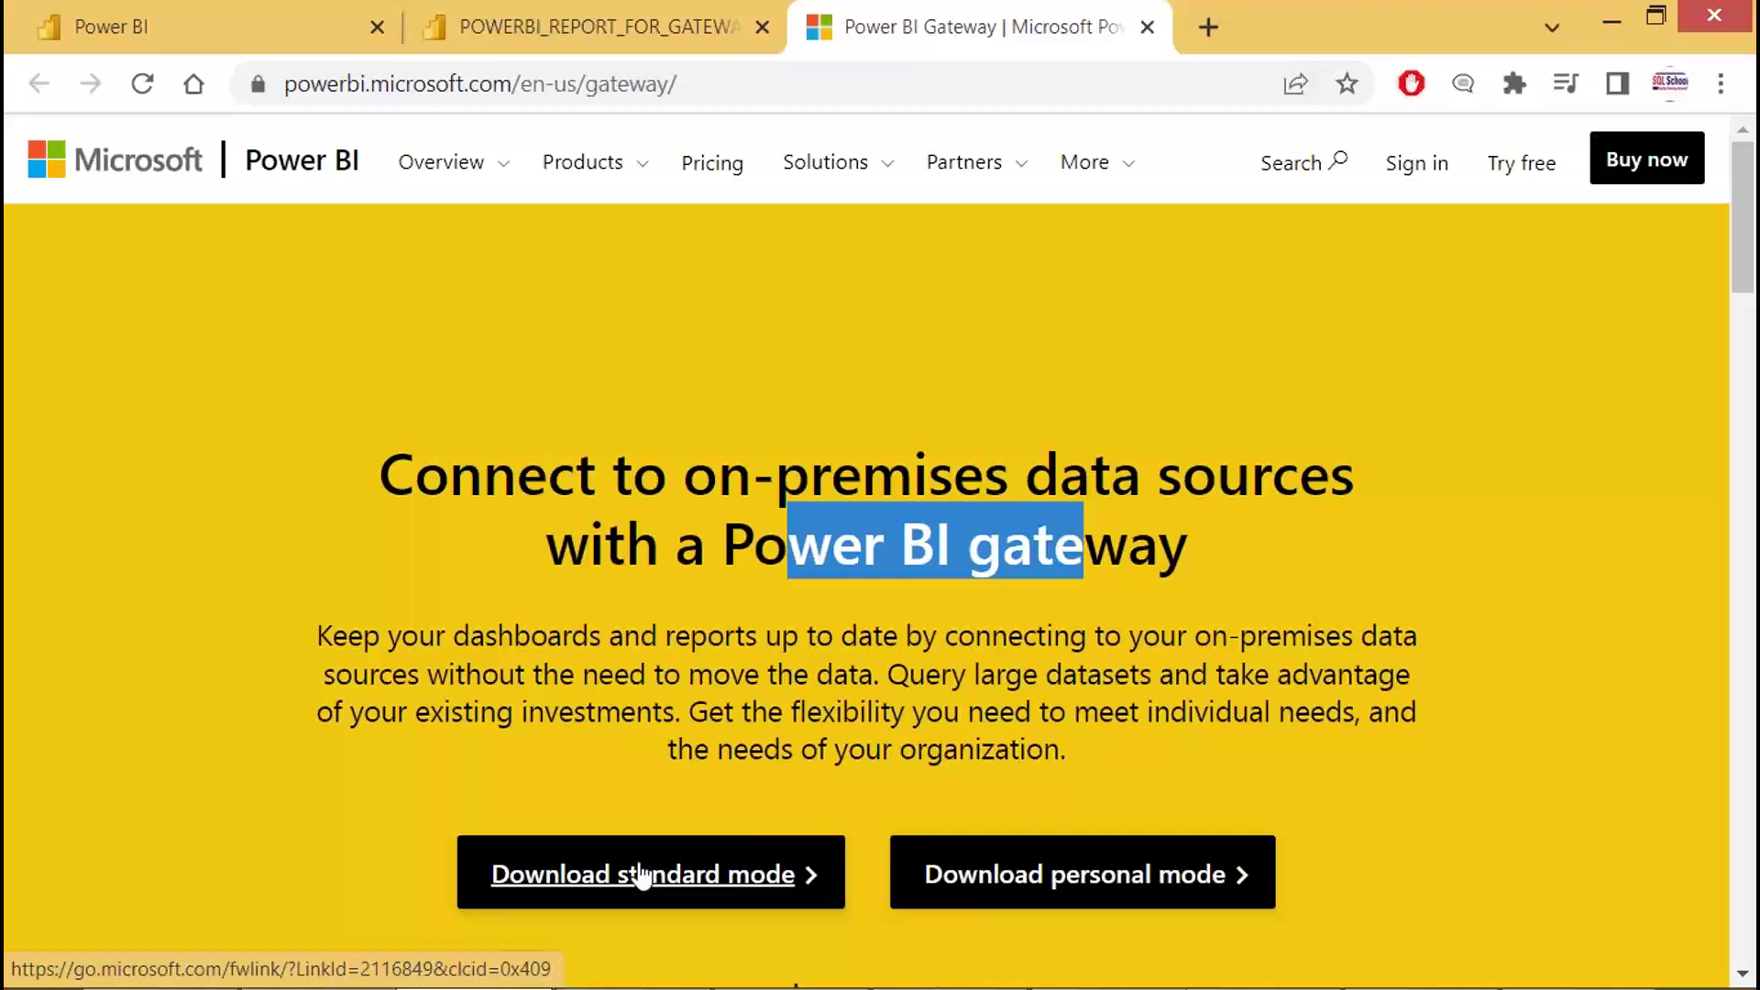
- Return to the Power BI tab, dismiss the Download menu and switch to Word
left_click(209, 29)
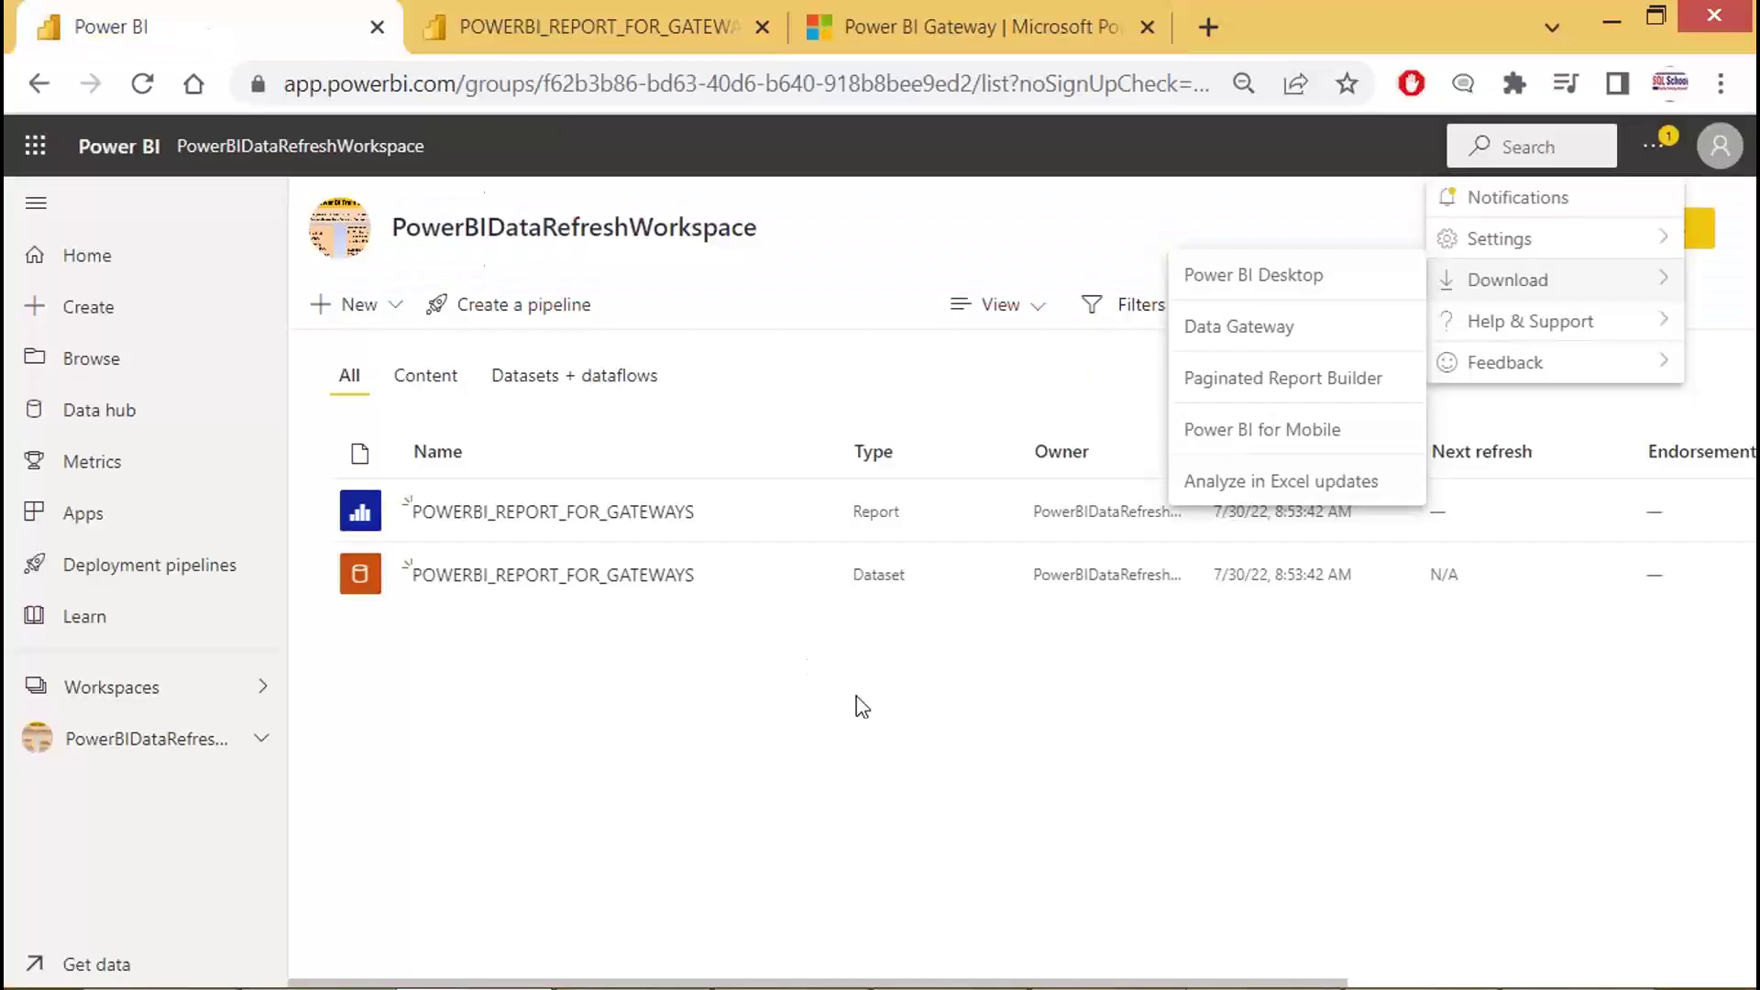
key("Escape")
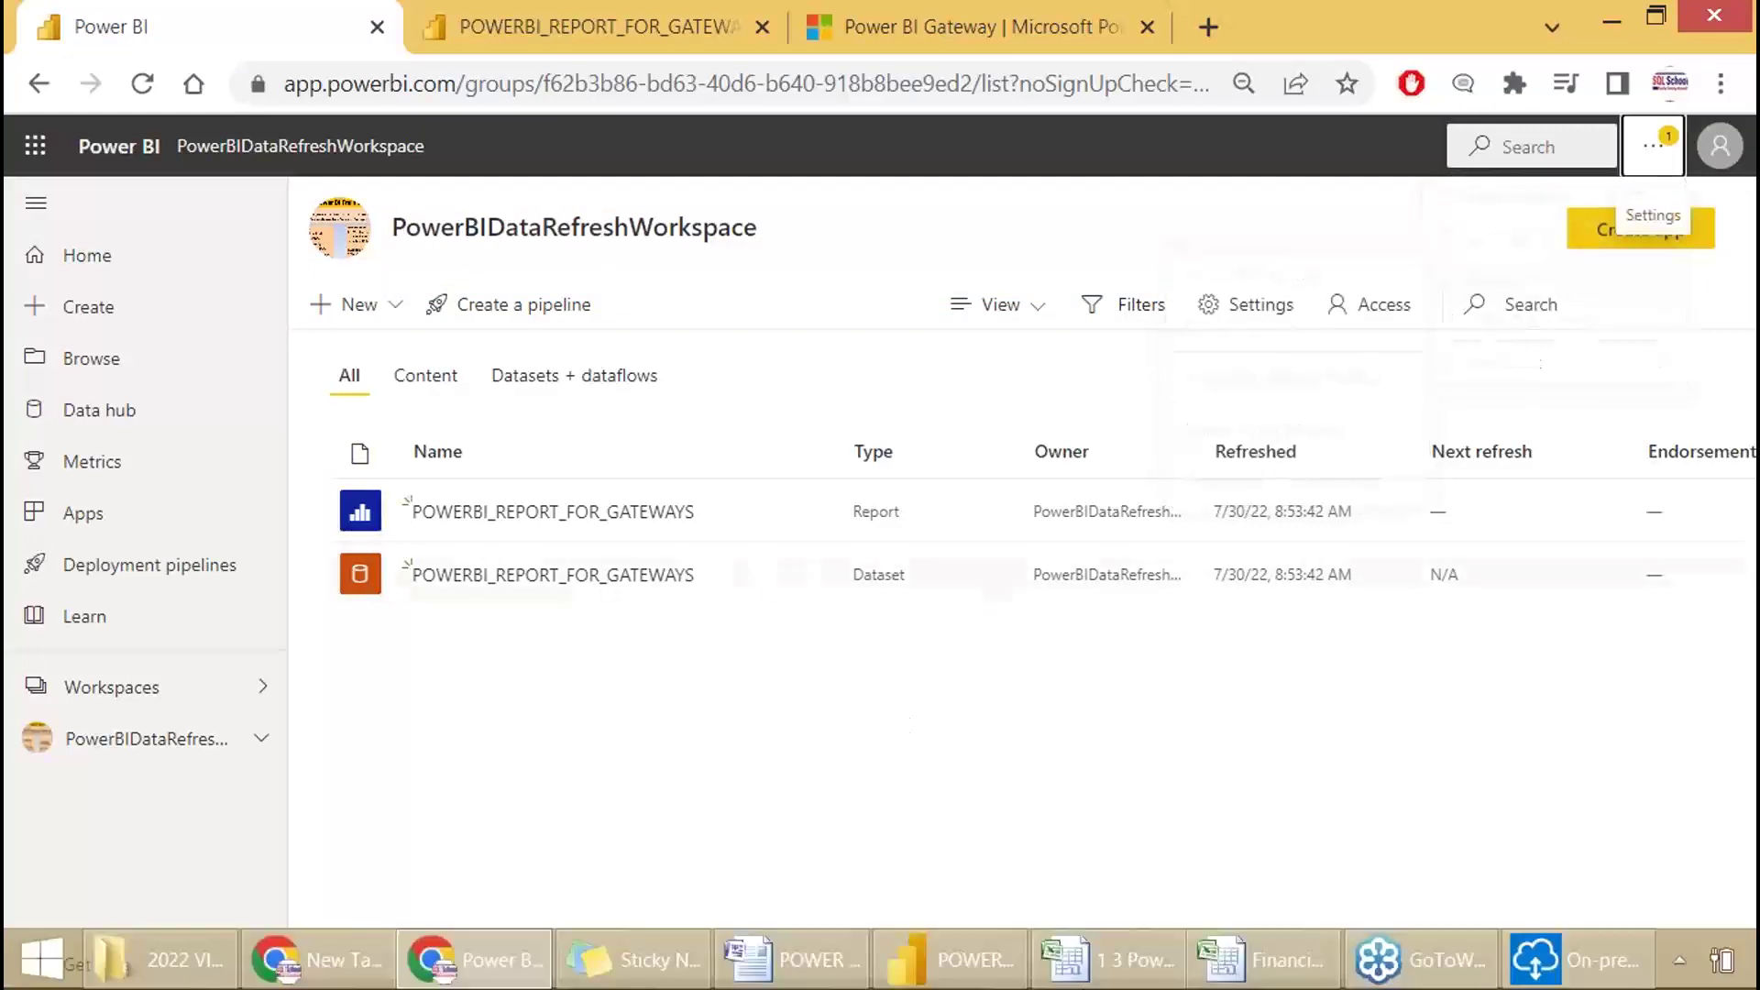
left_click(793, 960)
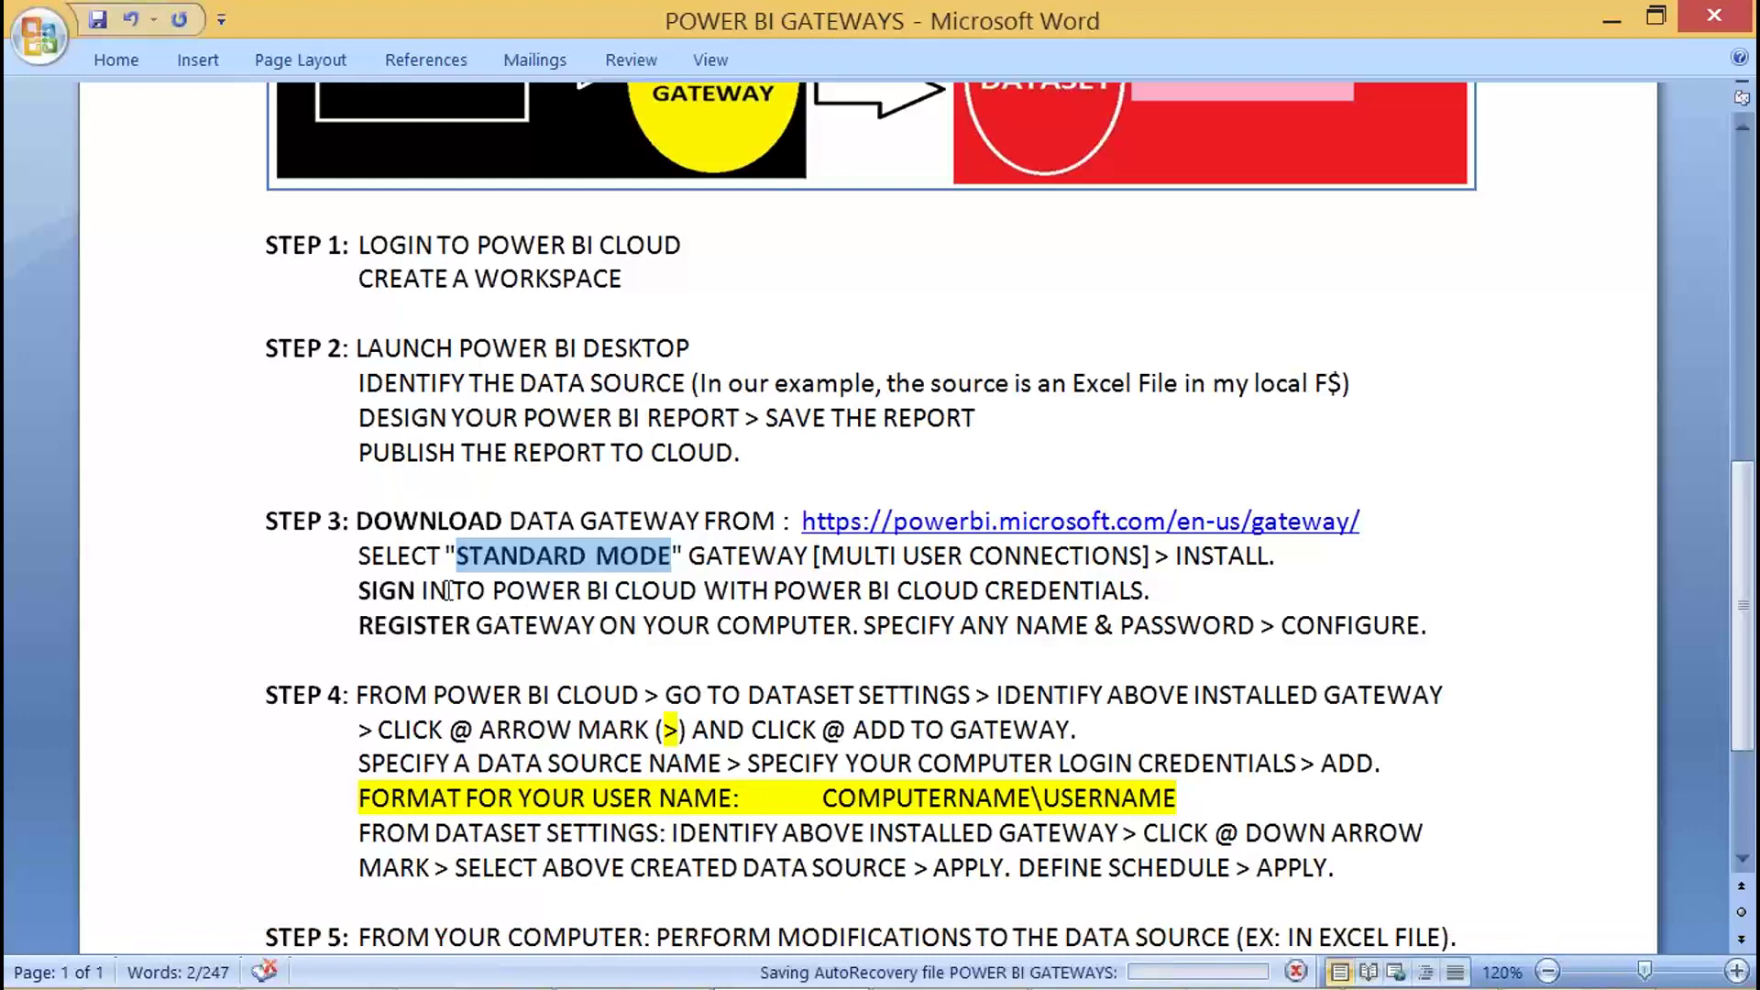
- Make REGISTER bold, and make SIGN IN bold and red in Step 3
left_click_drag(415, 590, 673, 598)
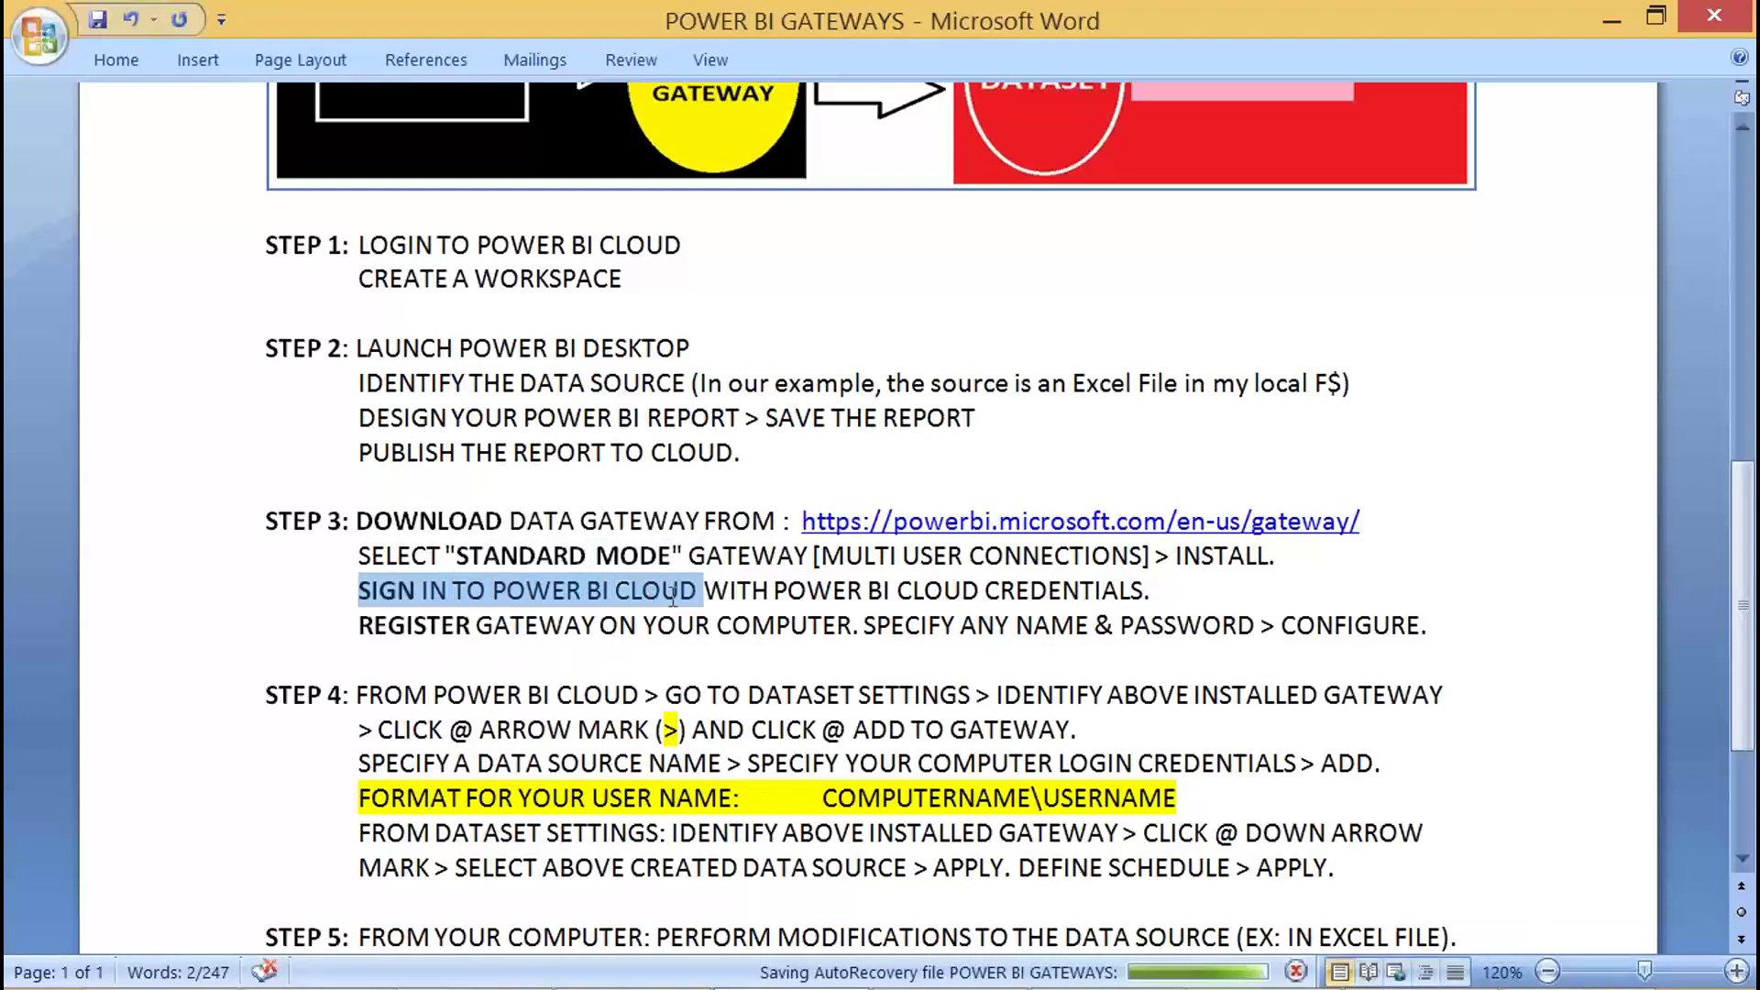
left_click_drag(413, 625, 490, 631)
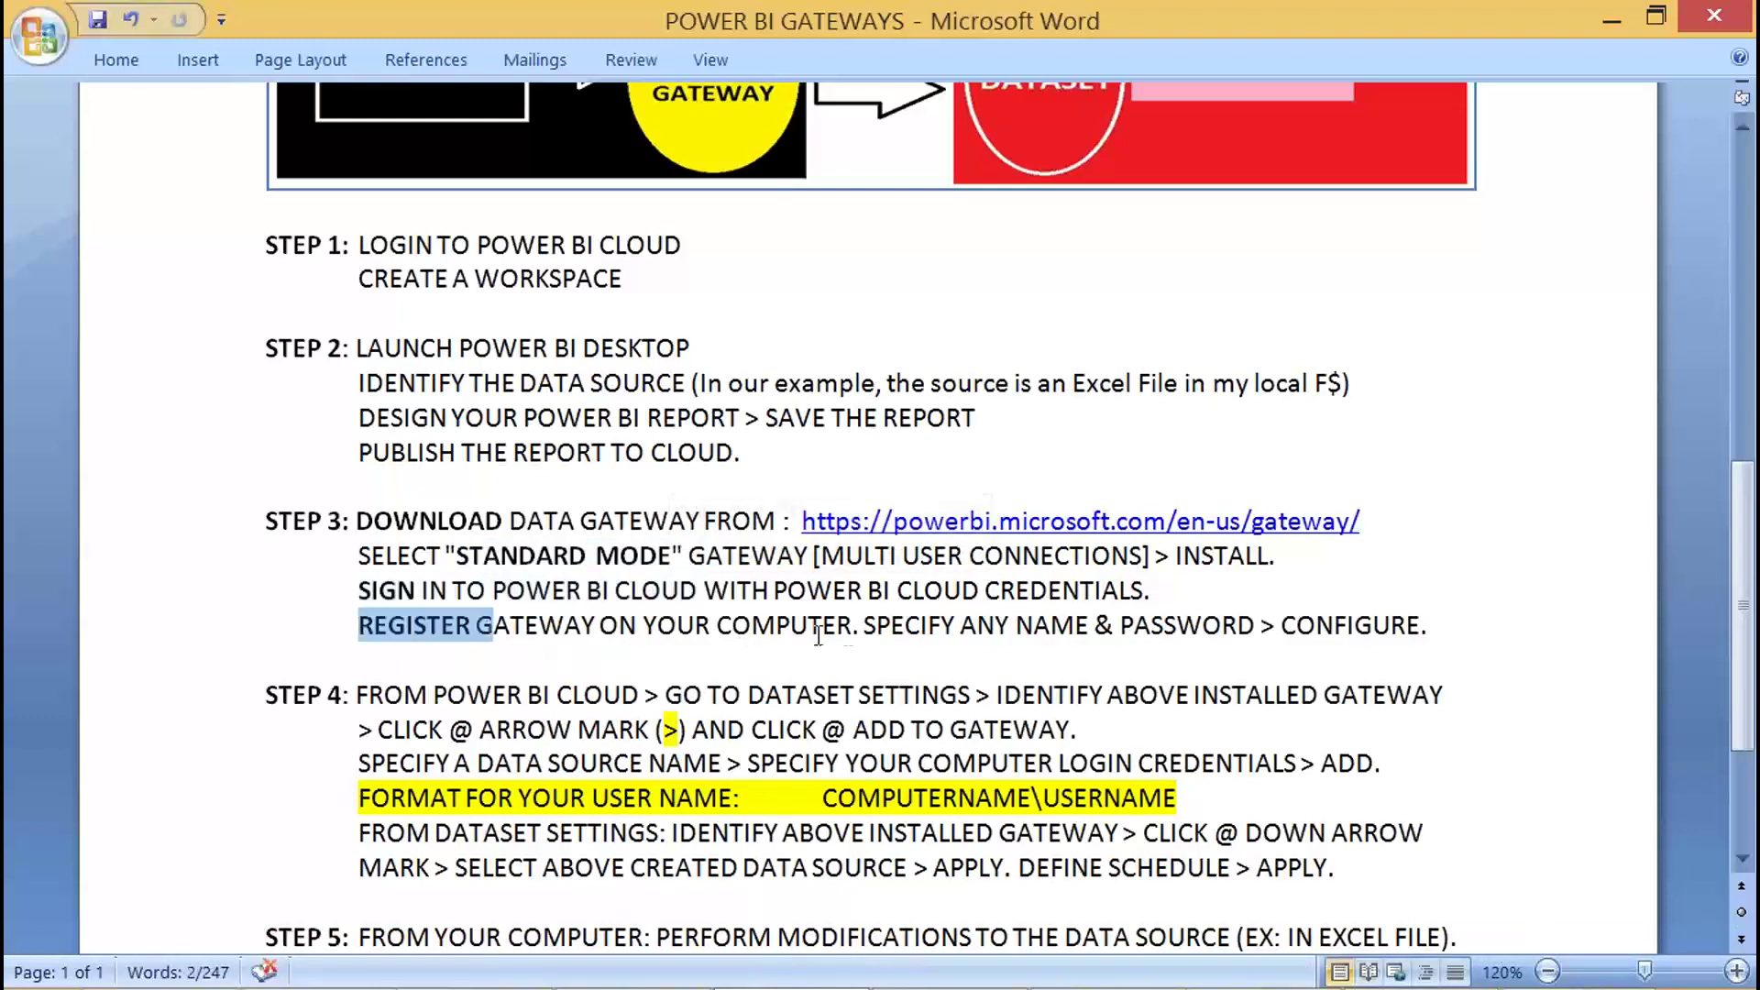
key("ctrl+b")
left_click_drag(956, 625, 1194, 627)
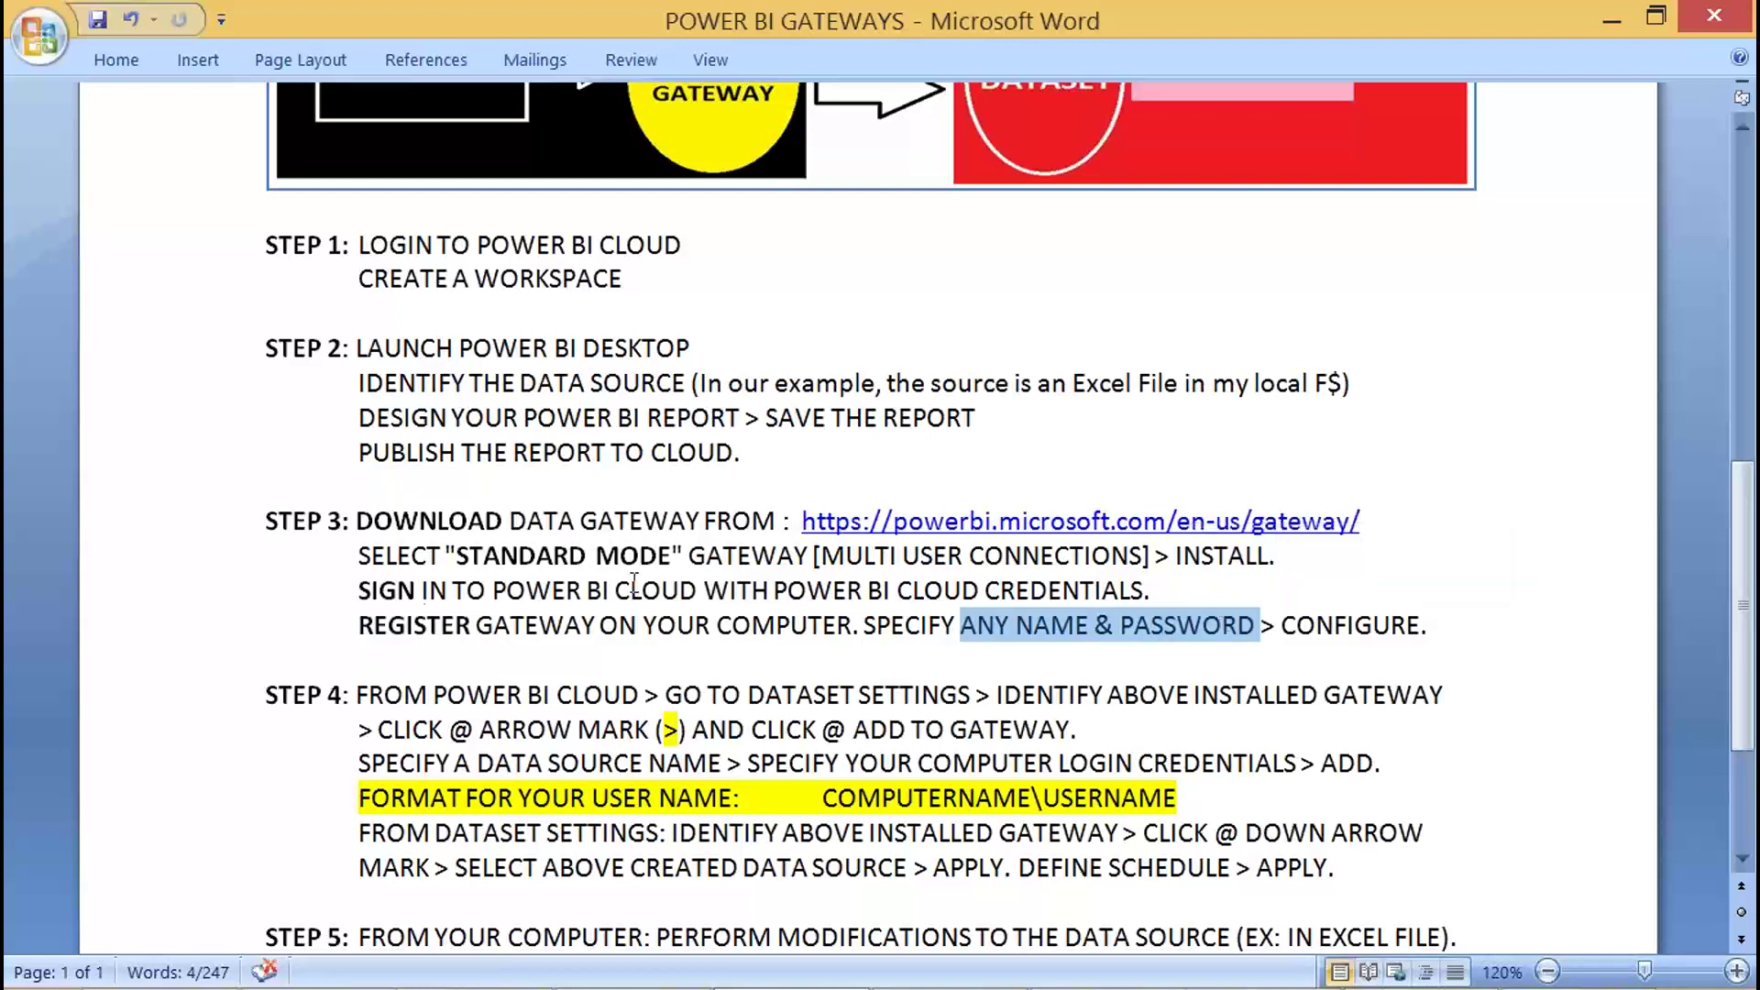
left_click_drag(359, 591, 449, 592)
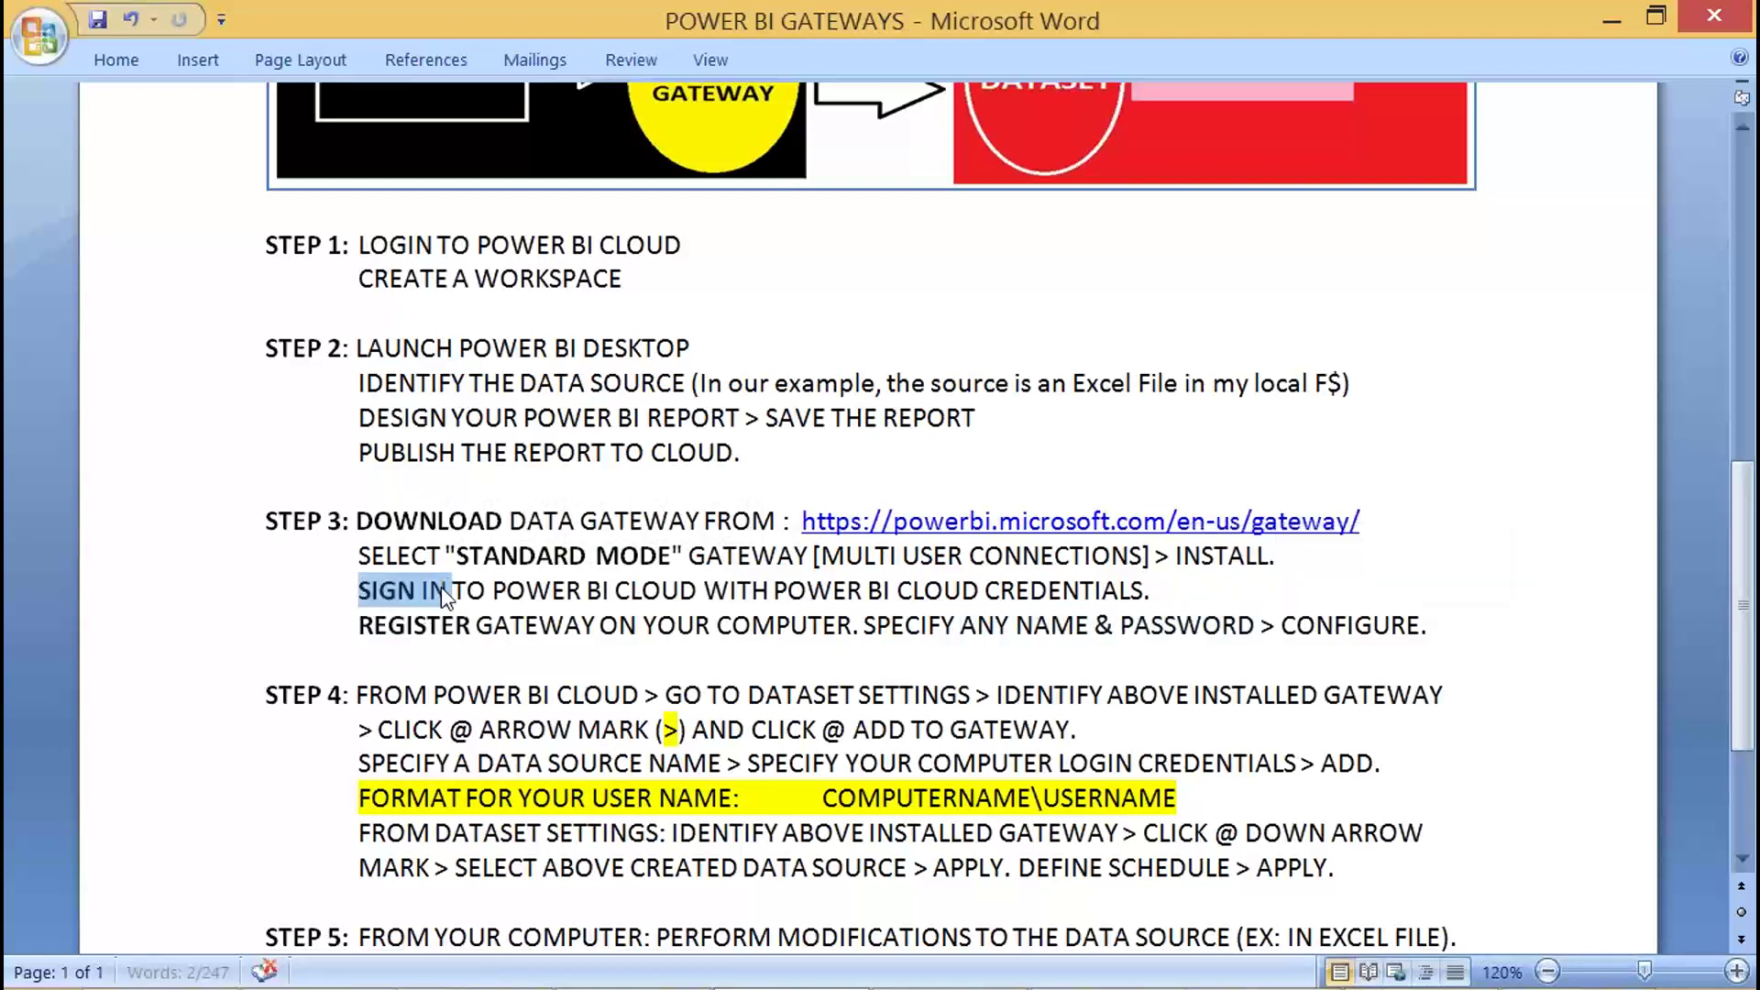
right_click(409, 597)
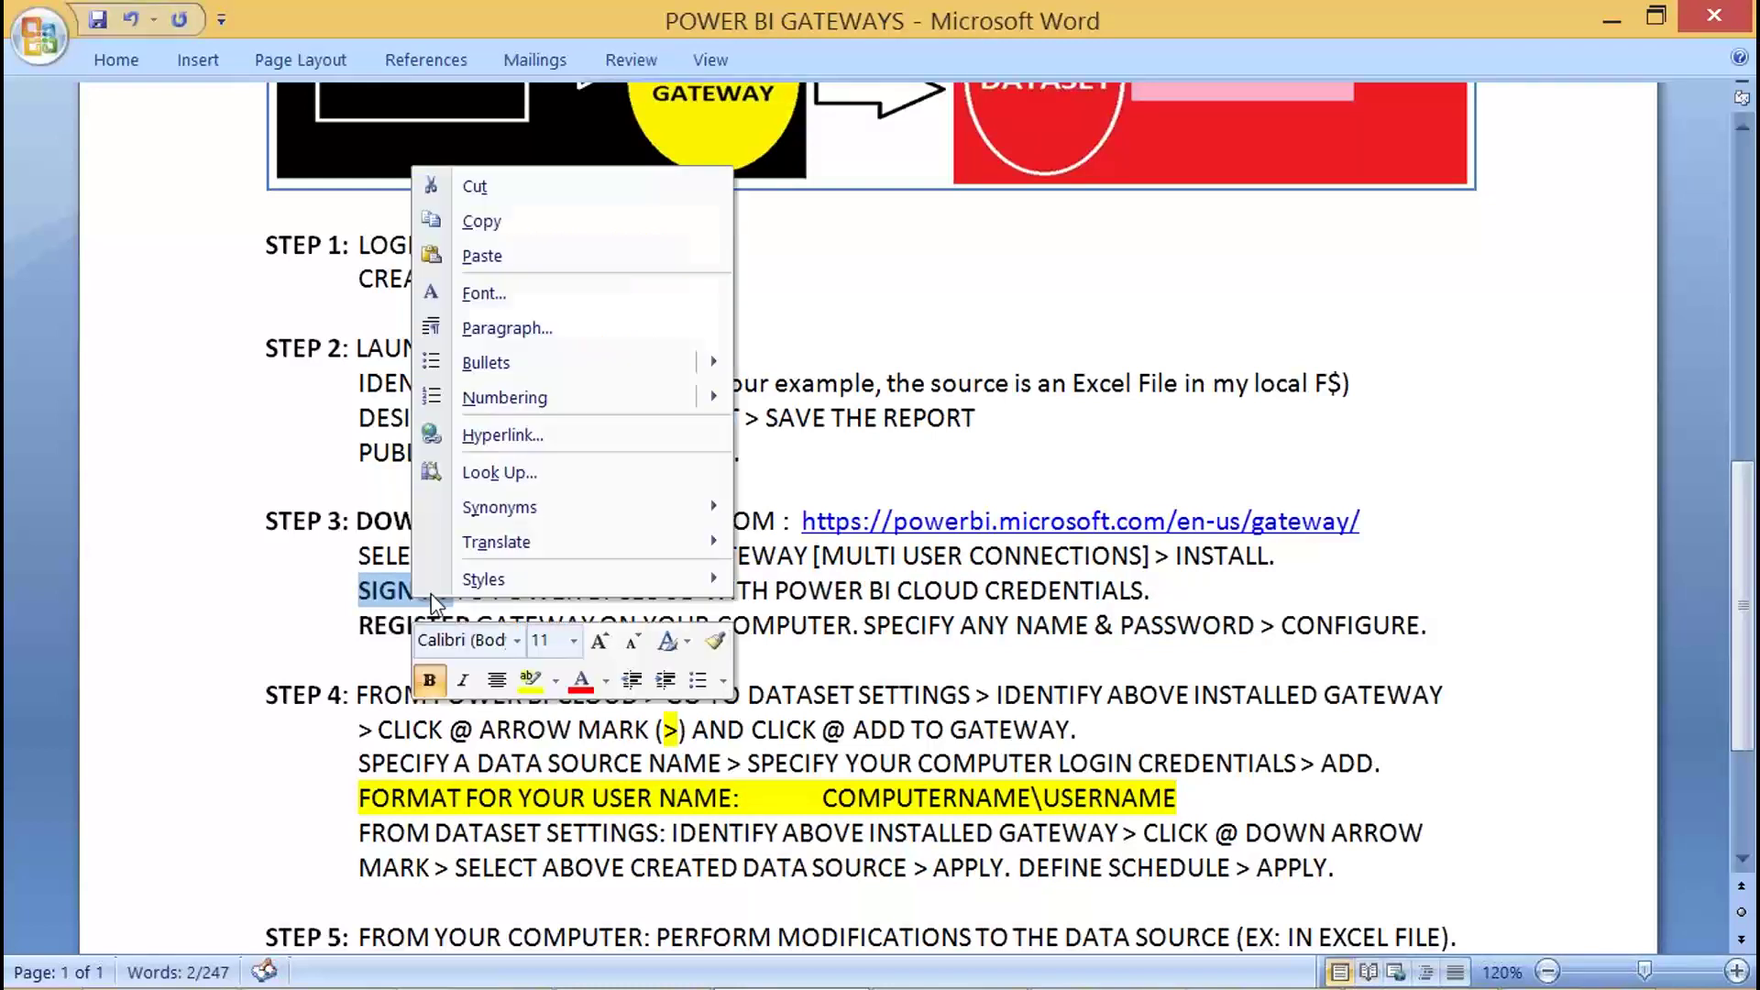
left_click(428, 679)
left_click(578, 680)
- Colour REGISTER red, then bring up the gateway window showing SQLSCHOOL_DSL online
left_click_drag(359, 627, 473, 639)
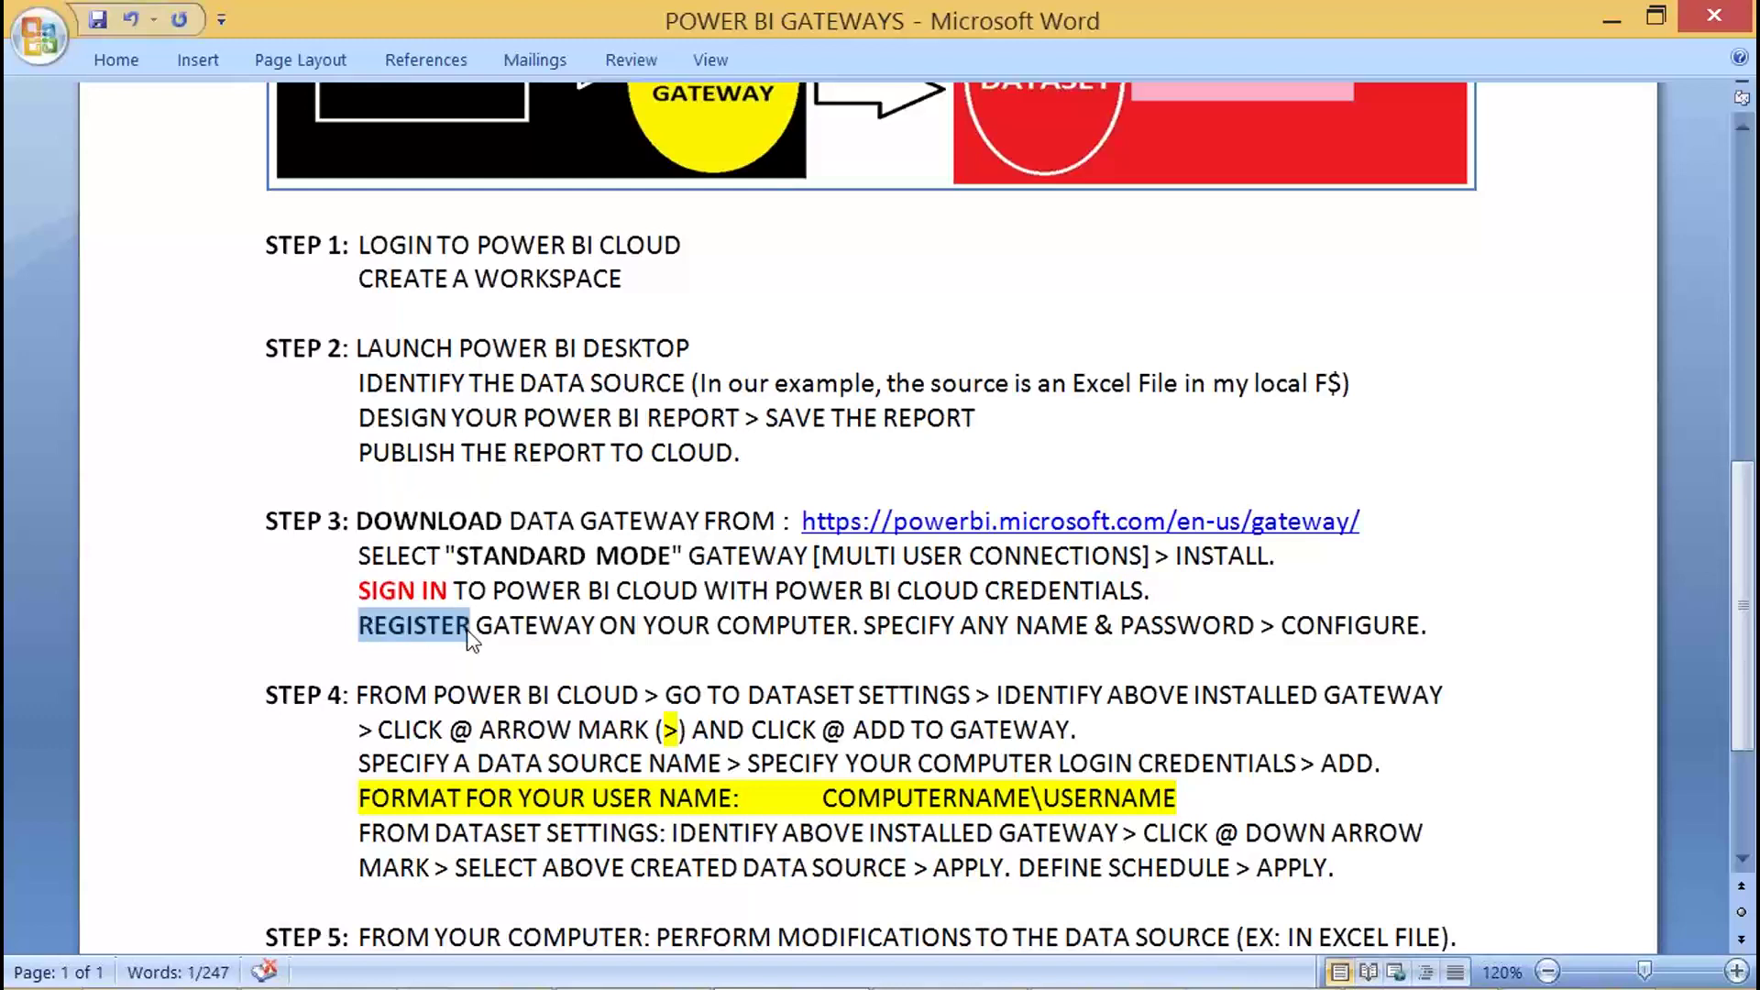
right_click(473, 639)
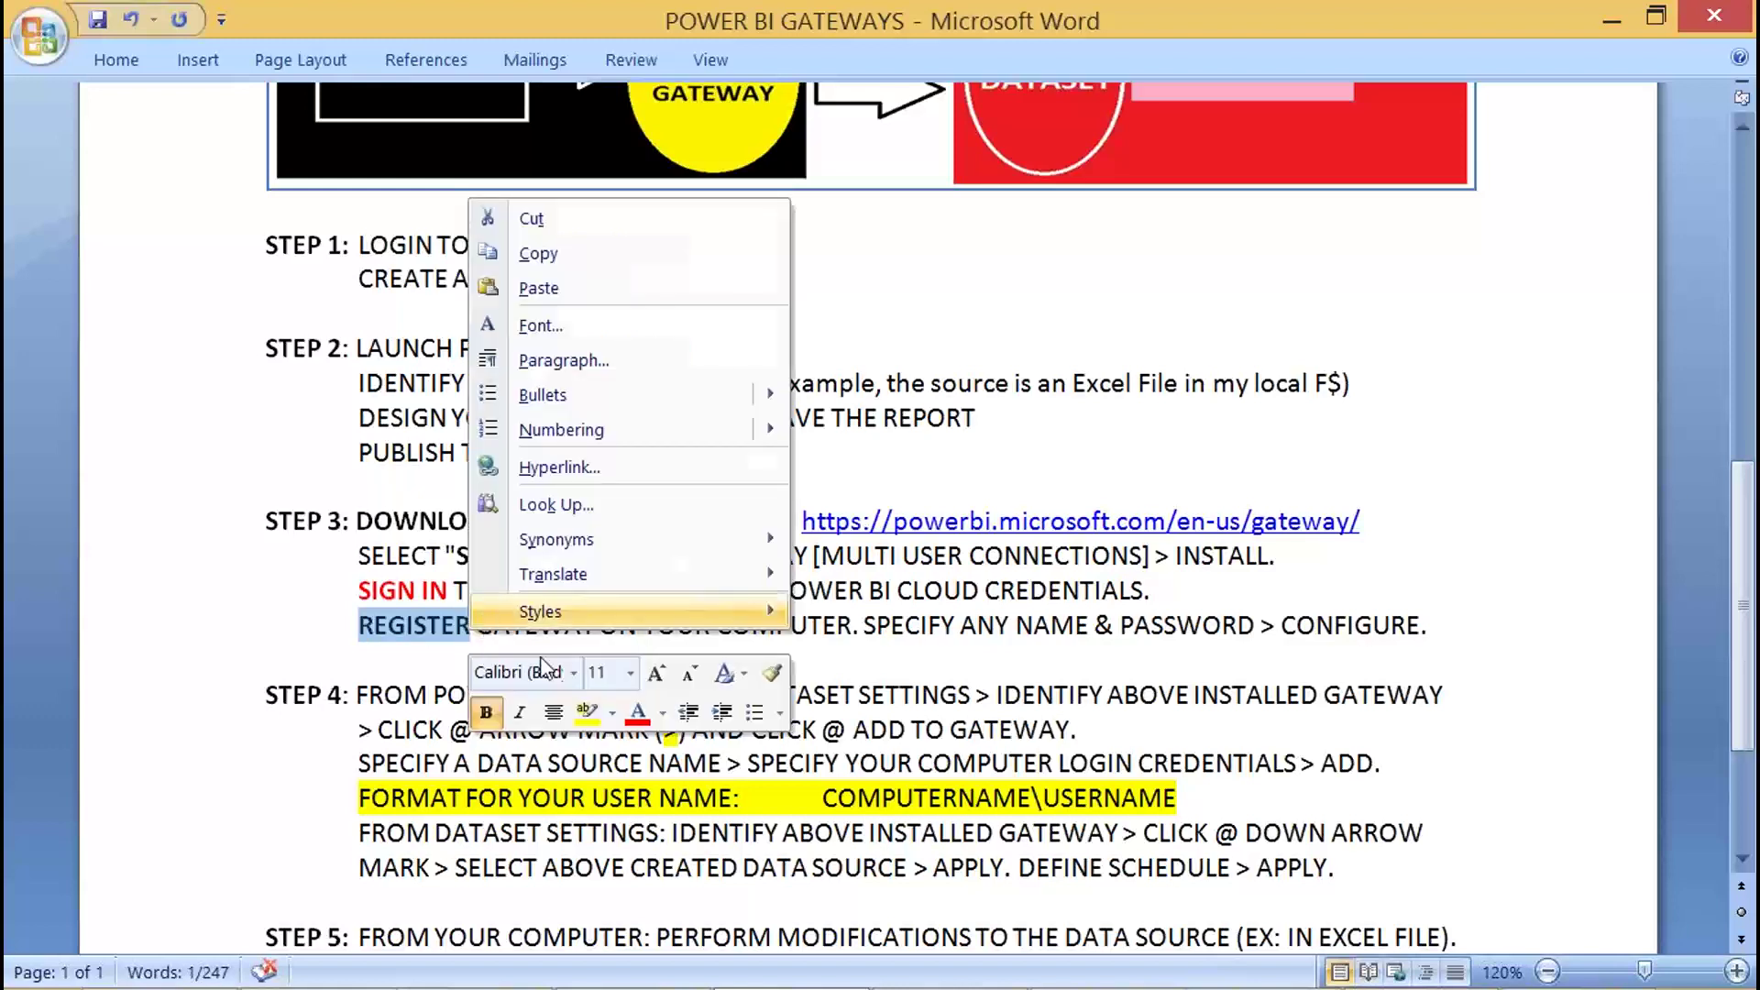
left_click(638, 712)
left_click_drag(1068, 625, 1185, 625)
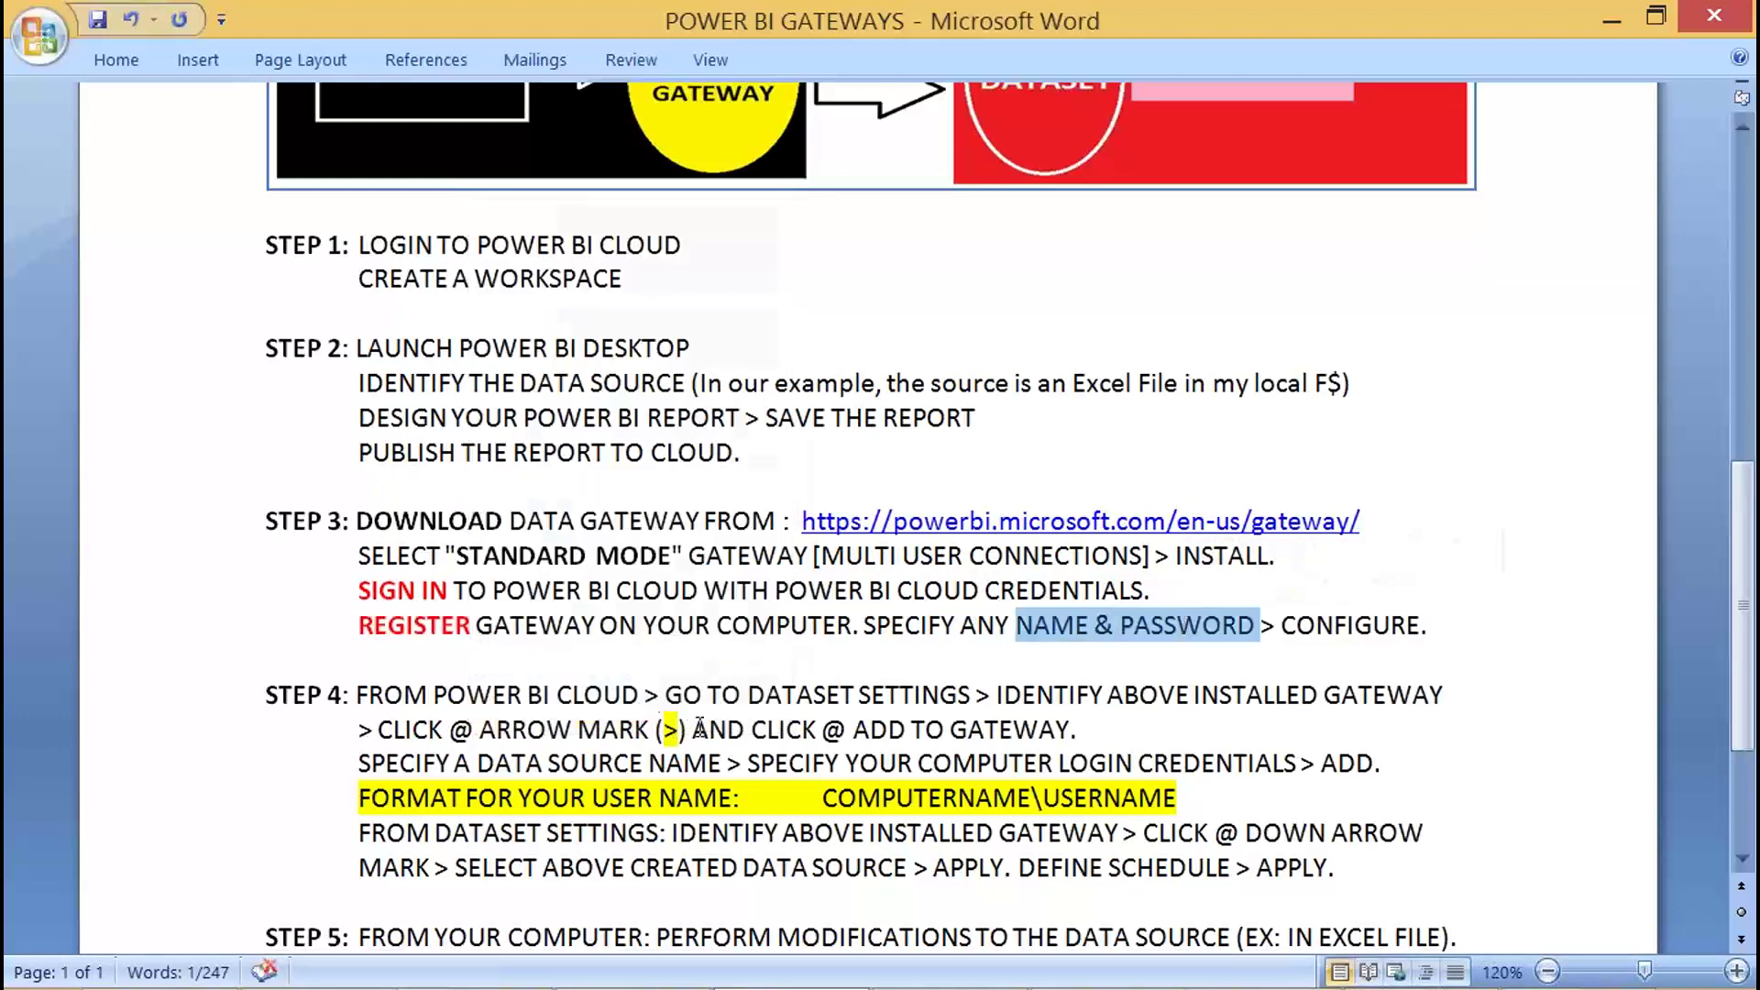
left_click(650, 726)
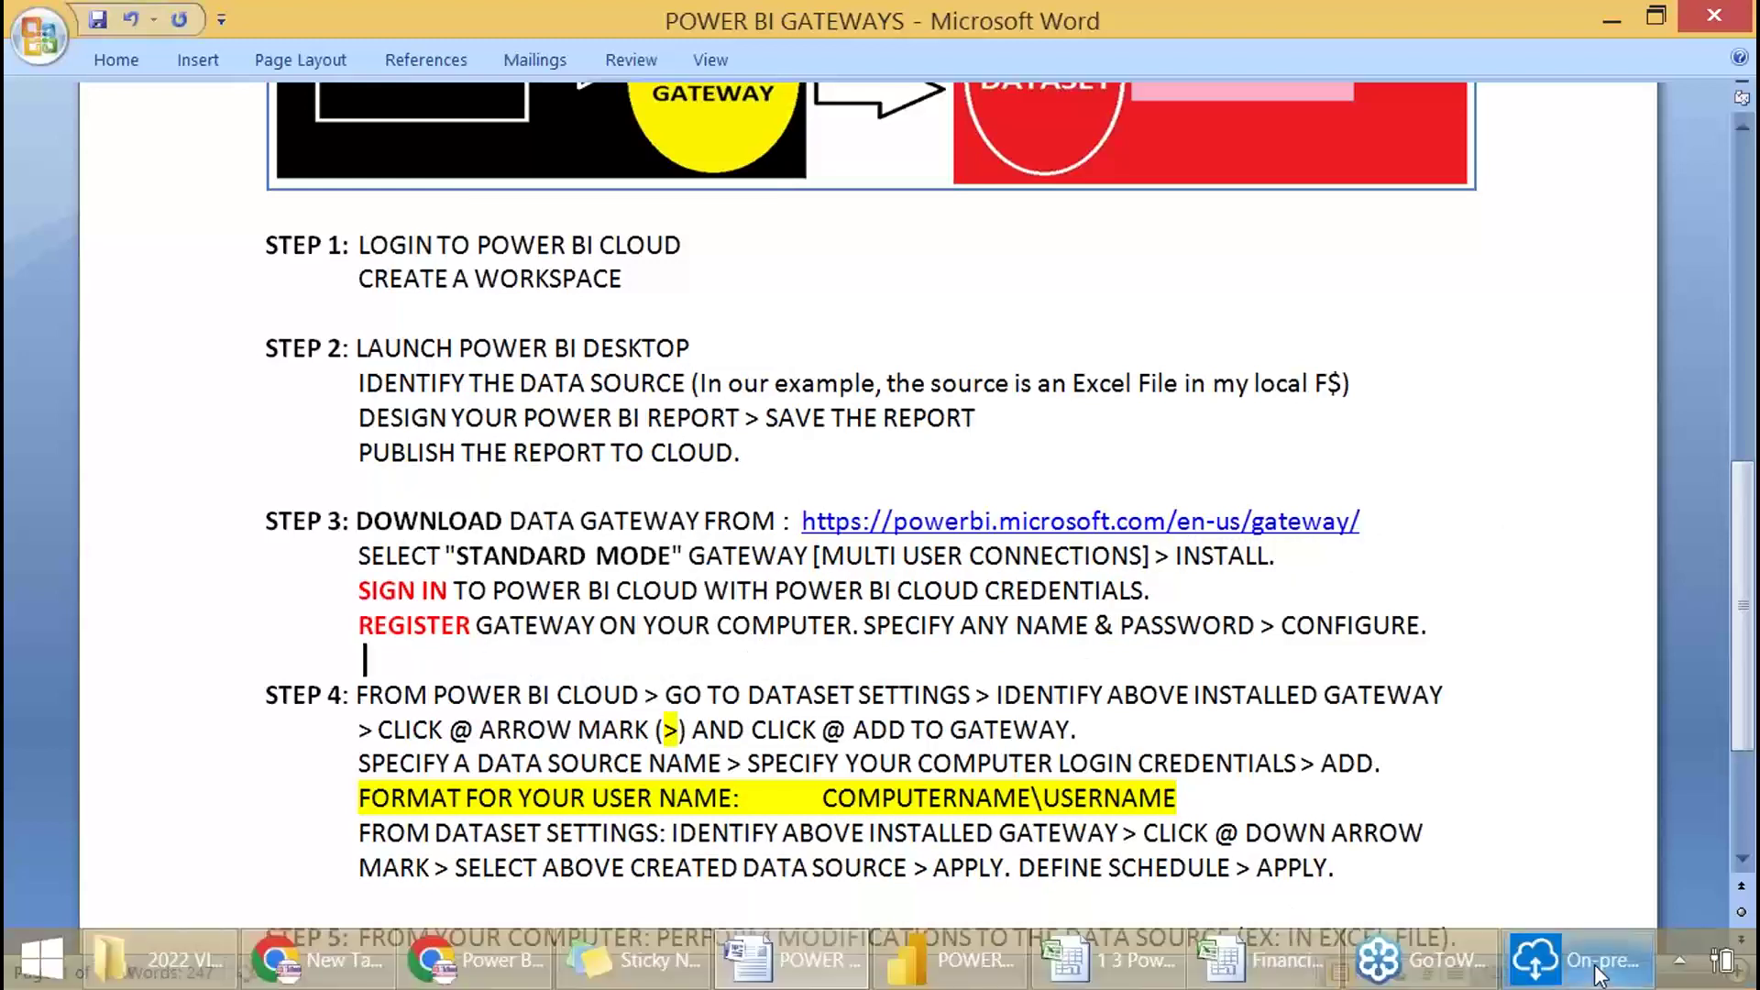
left_click(1585, 972)
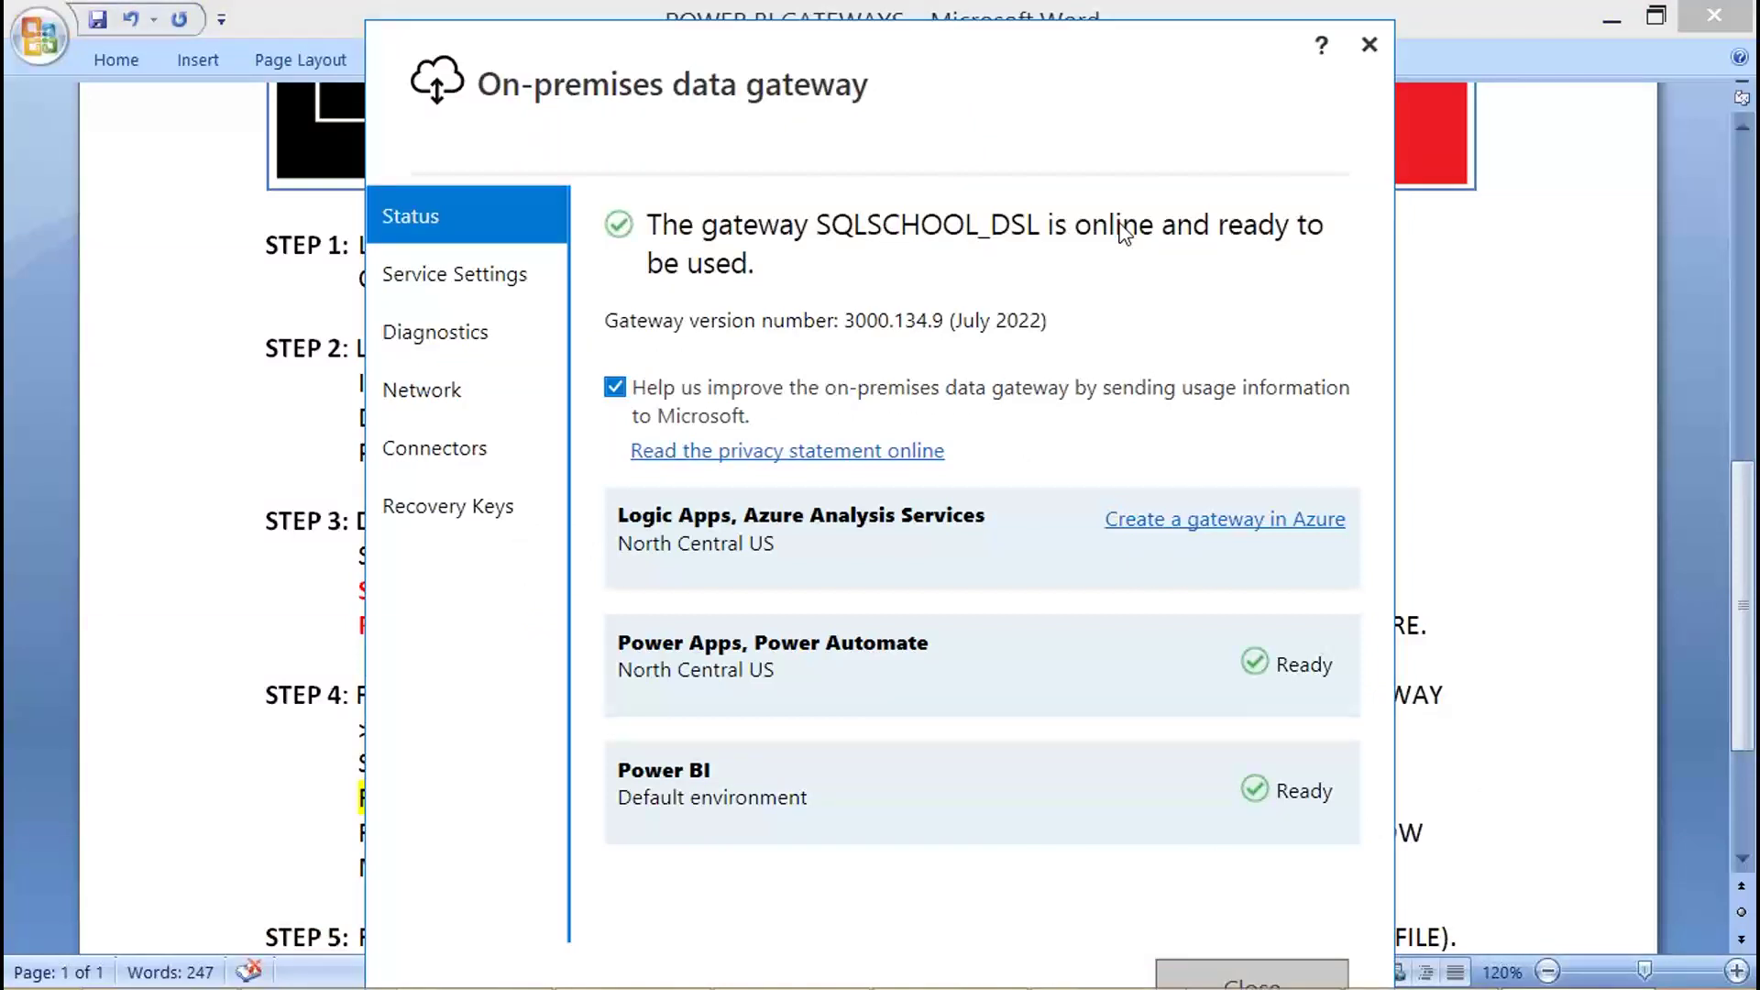
key("super+r")
key("Print")
left_click_drag(255, 116, 1366, 354)
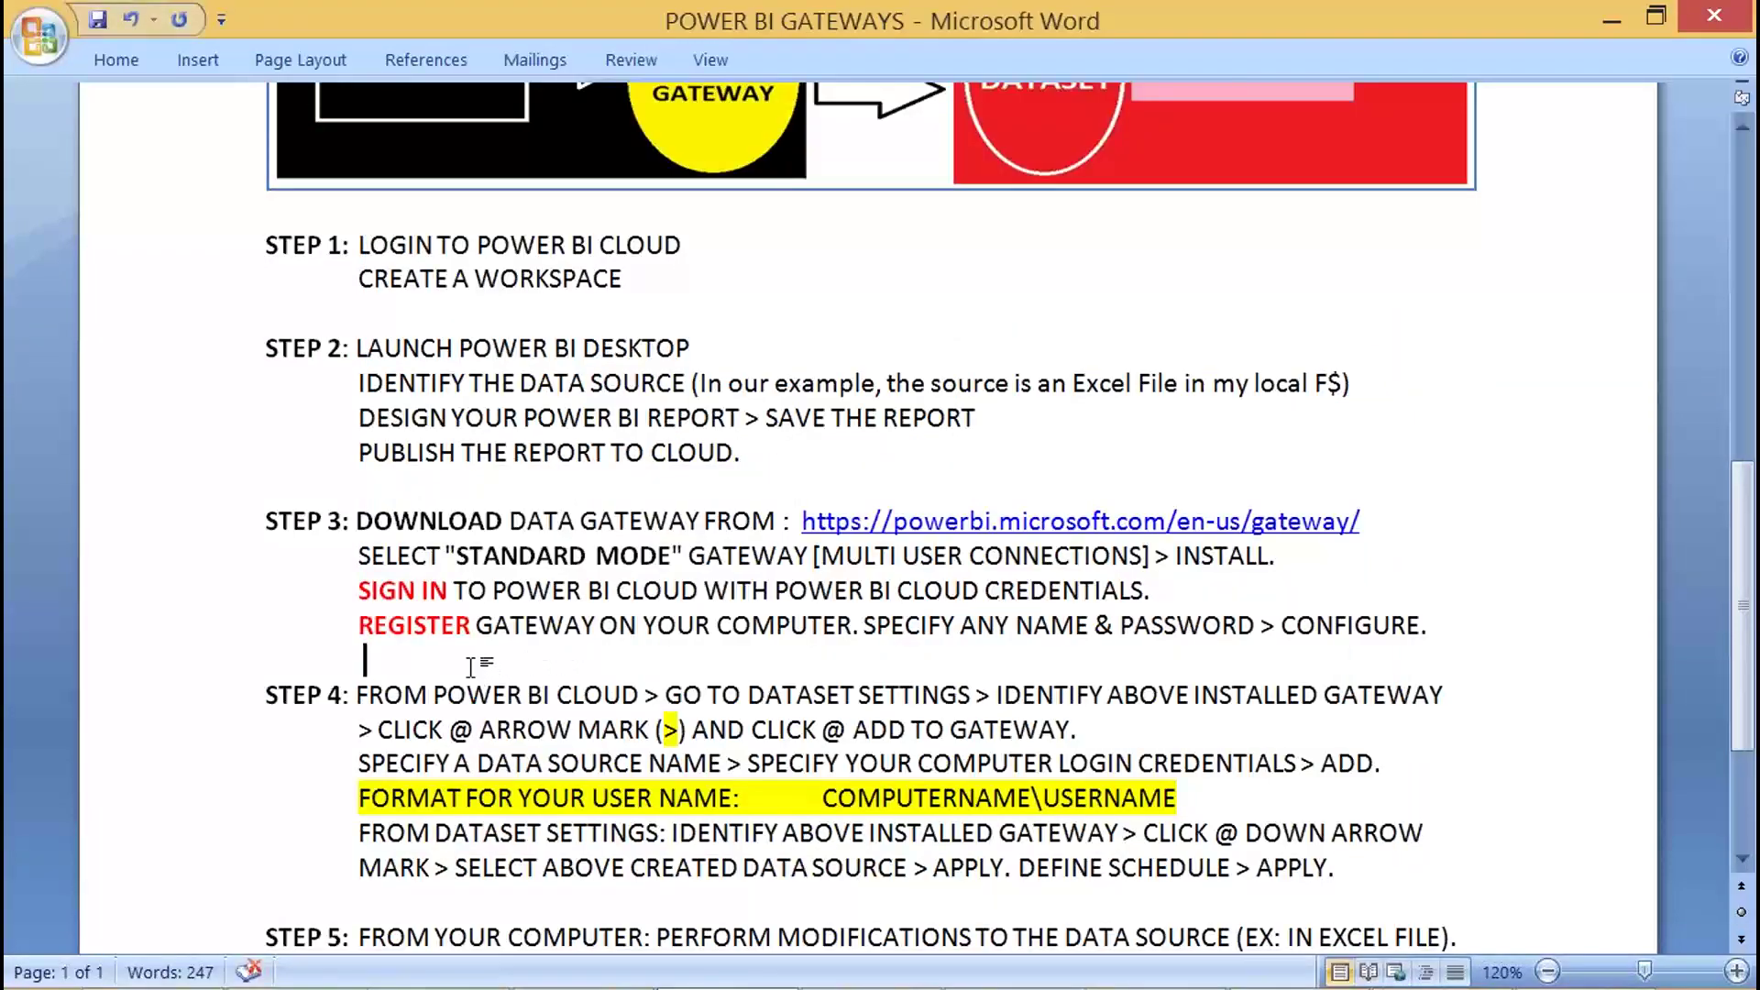
- Select Step 4's first dataset-settings line in Word, then go back to the Power BI workspace
scroll(468, 646, "down", 1)
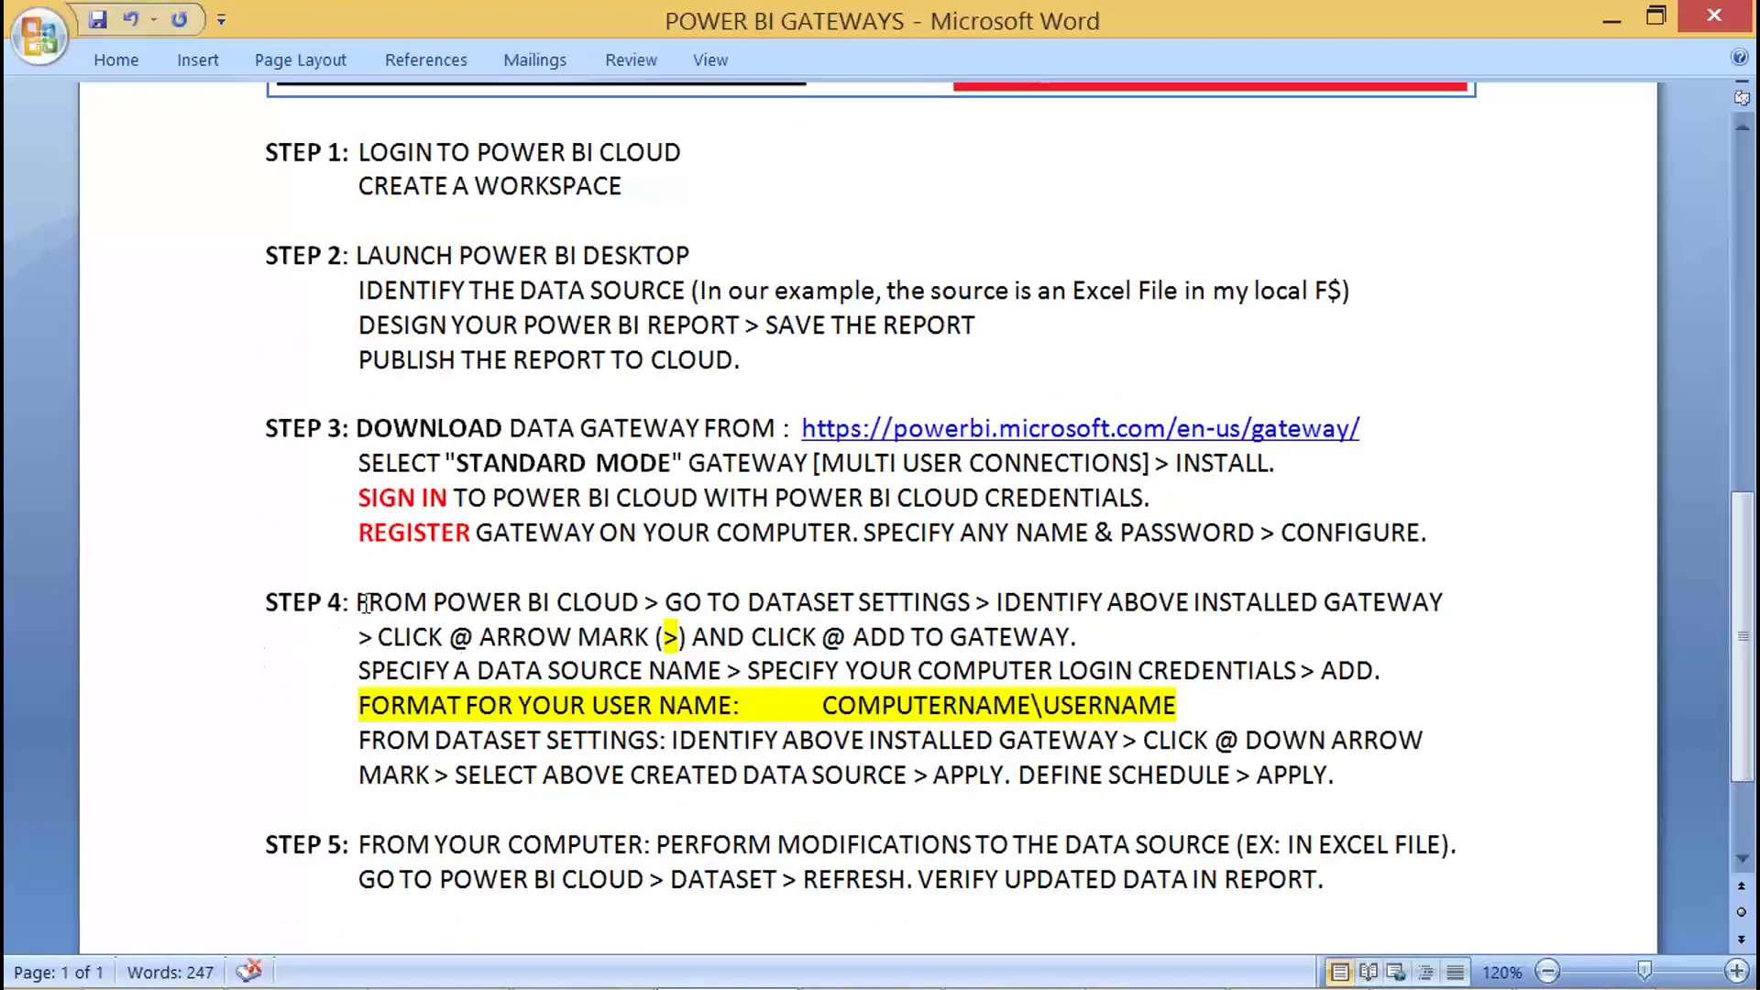
left_click_drag(364, 605, 931, 605)
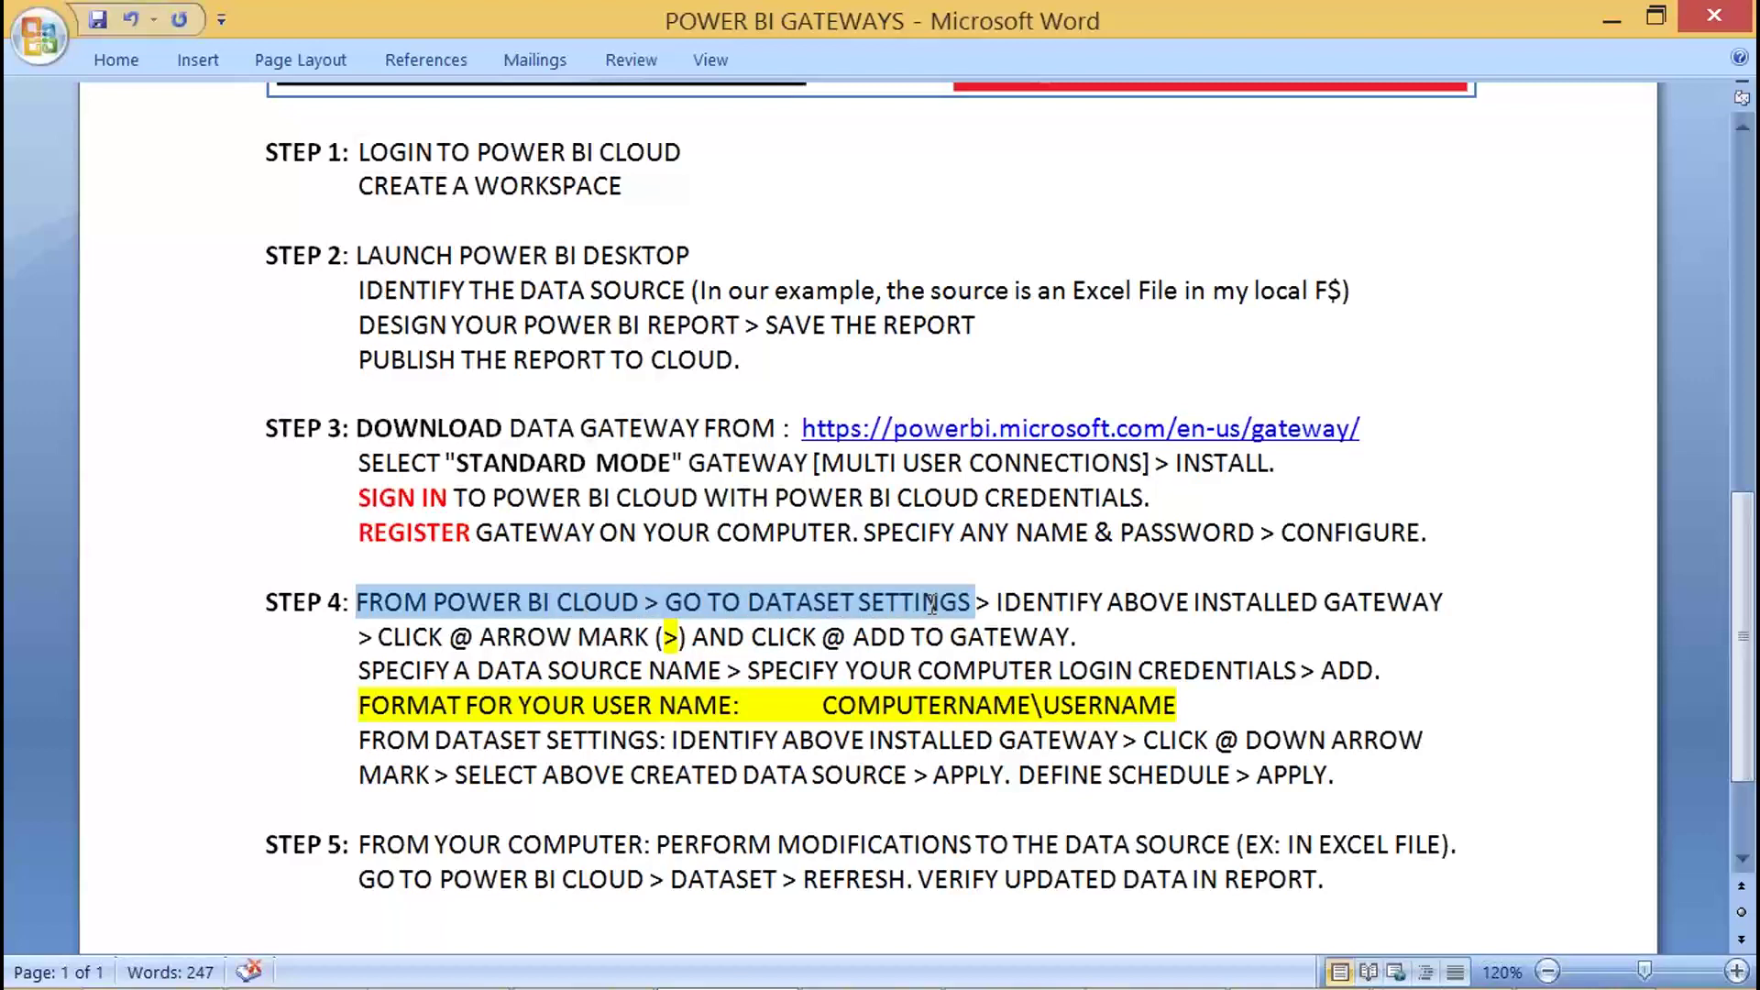
left_click_drag(932, 604, 1360, 613)
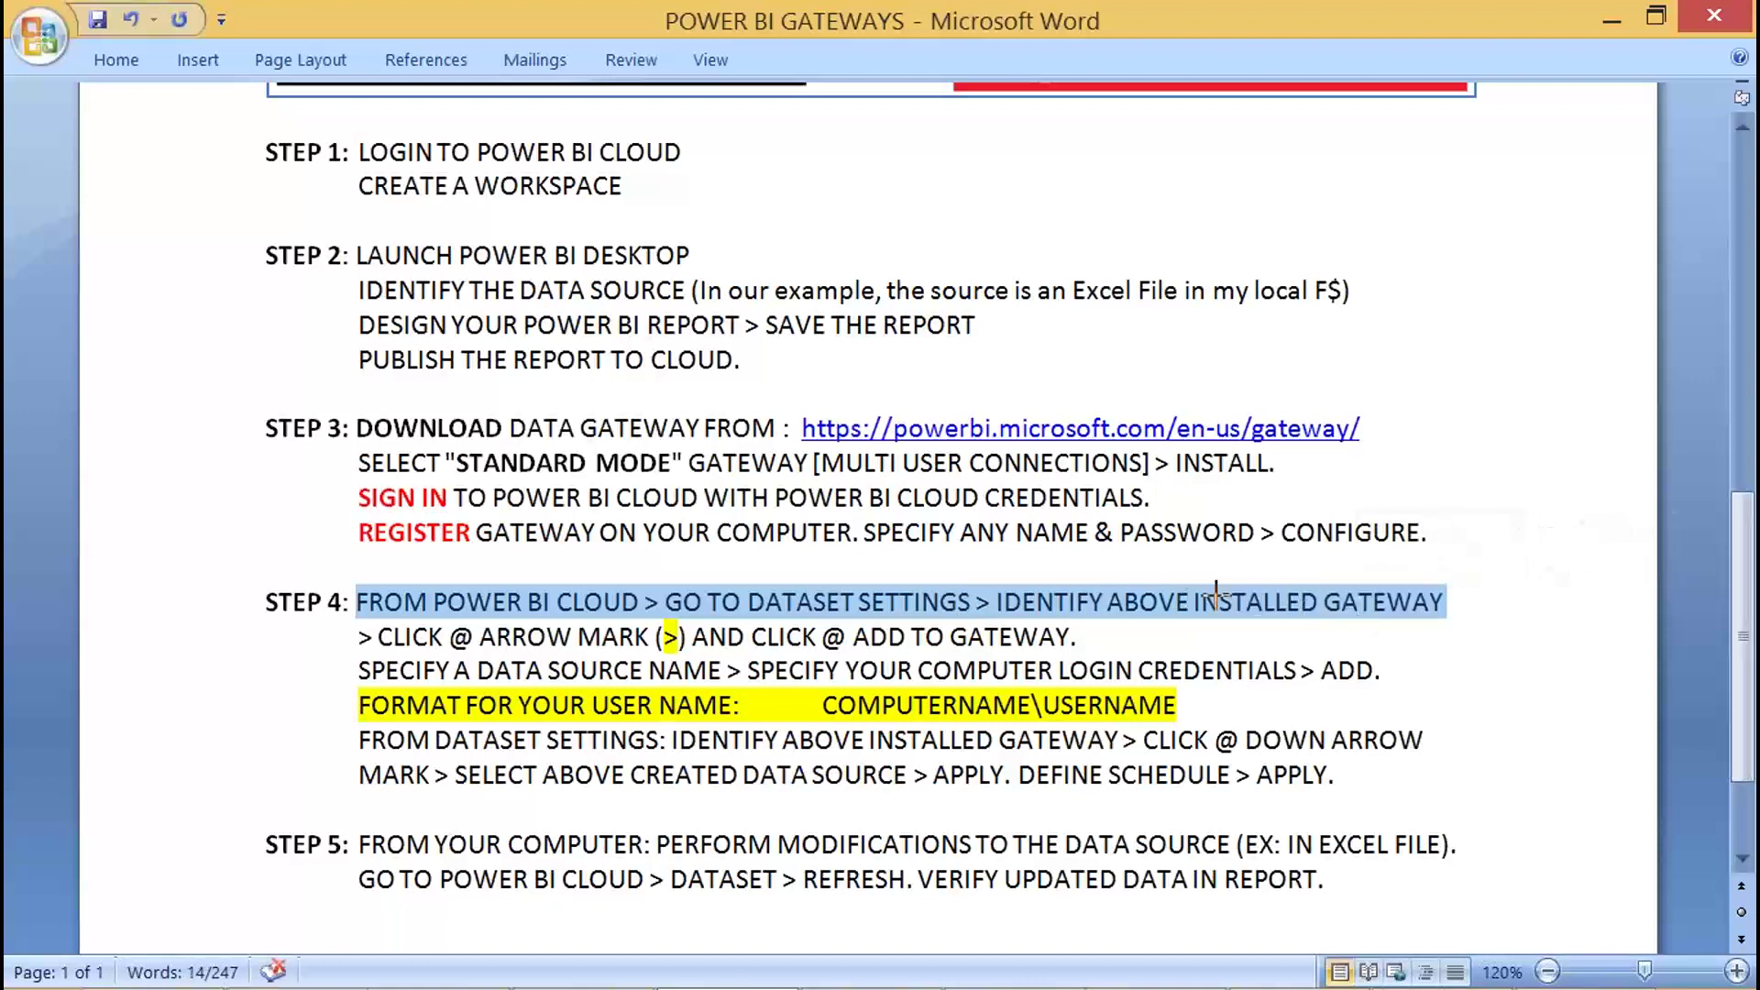
key("Print")
left_click_drag(223, 577, 922, 733)
left_click_drag(1417, 824, 1467, 807)
left_click(438, 960)
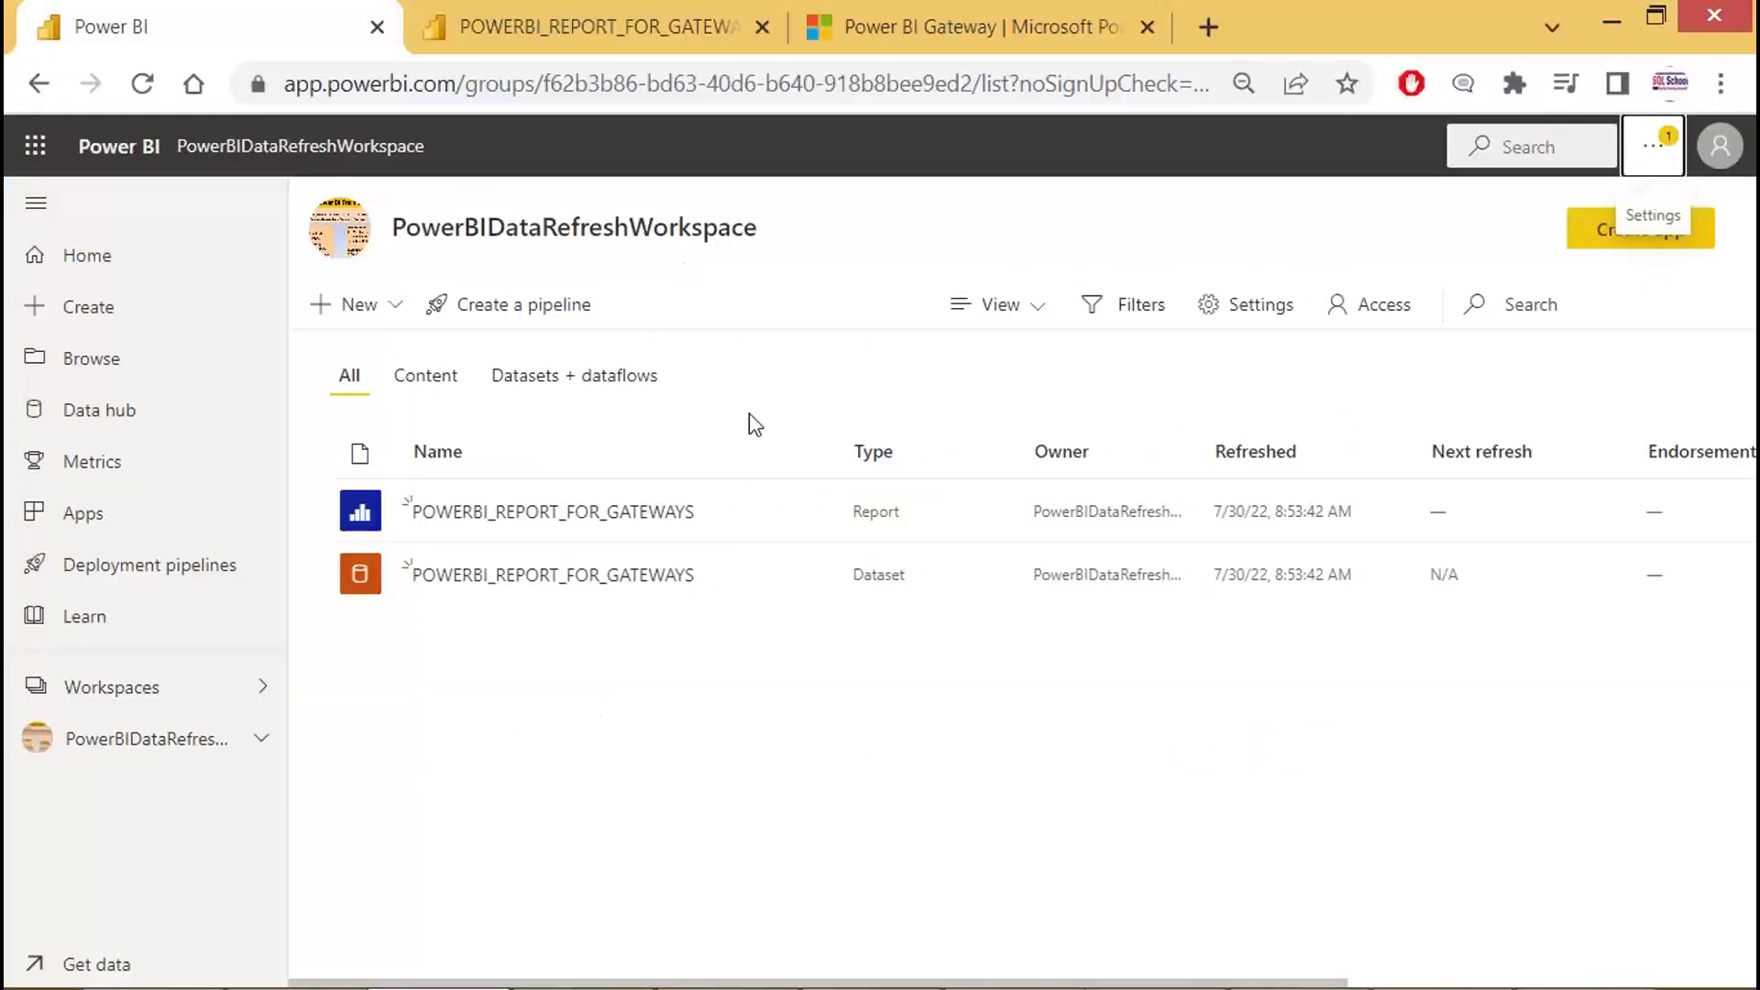
- Open the dataset's settings and expand Gateway connection
left_click(810, 576)
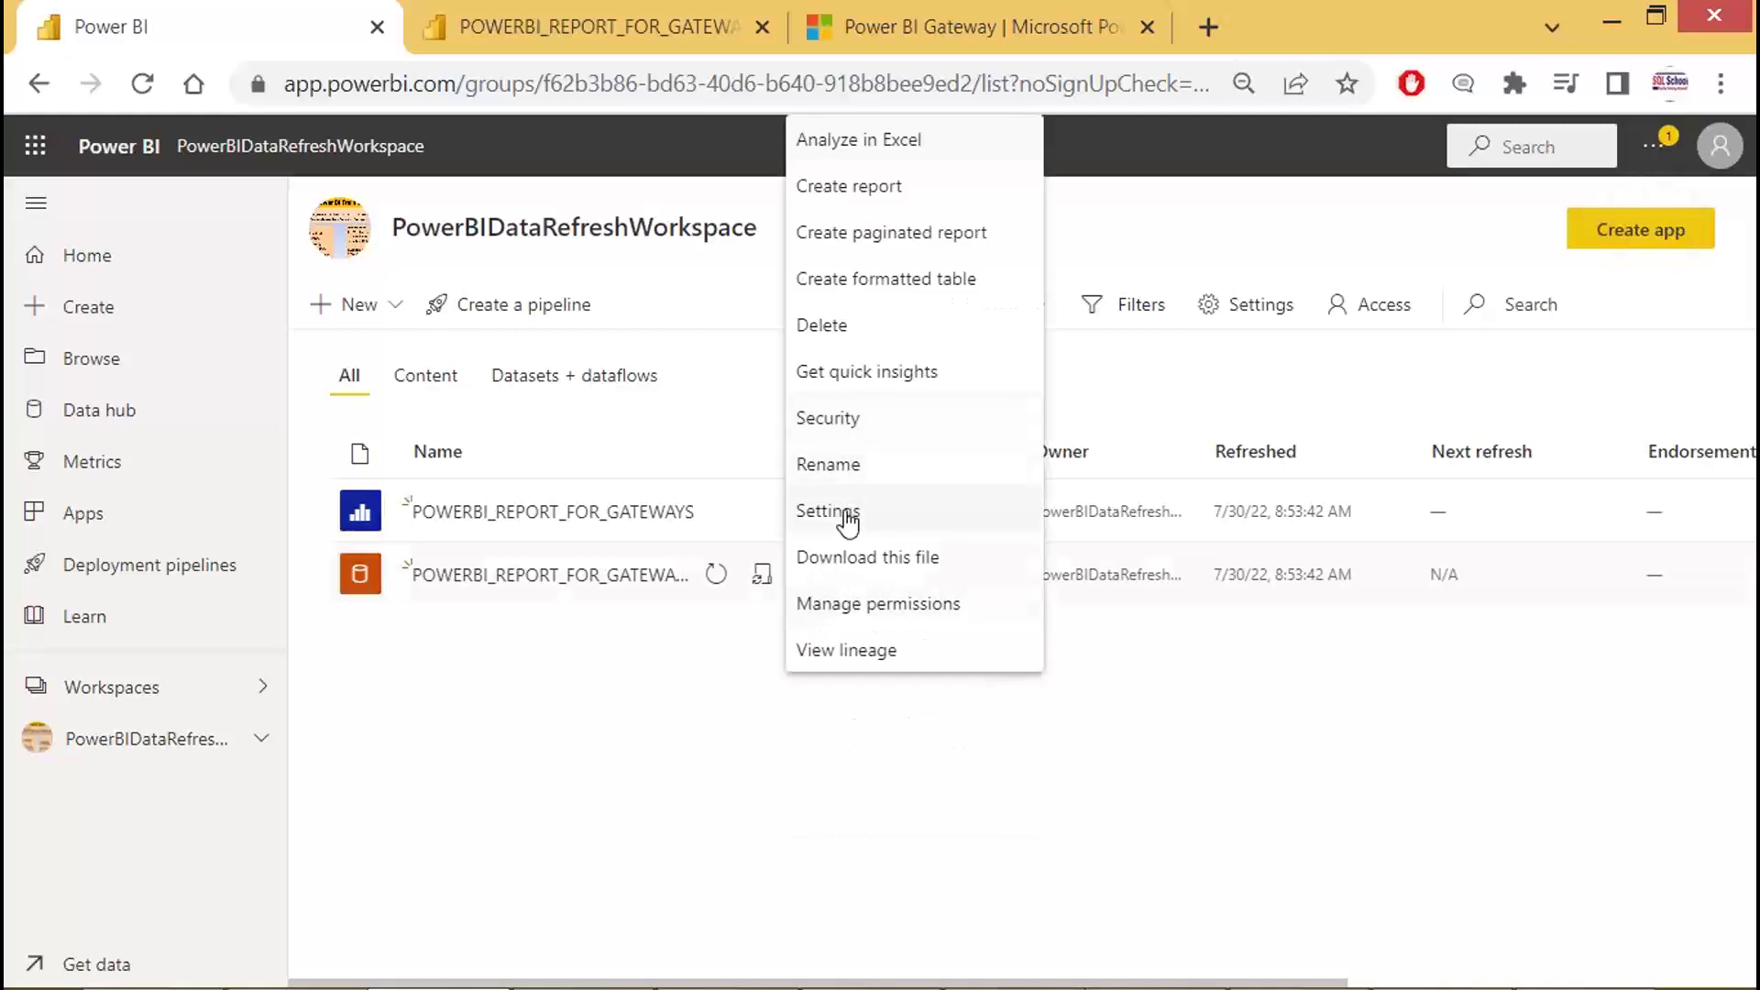
key("Print")
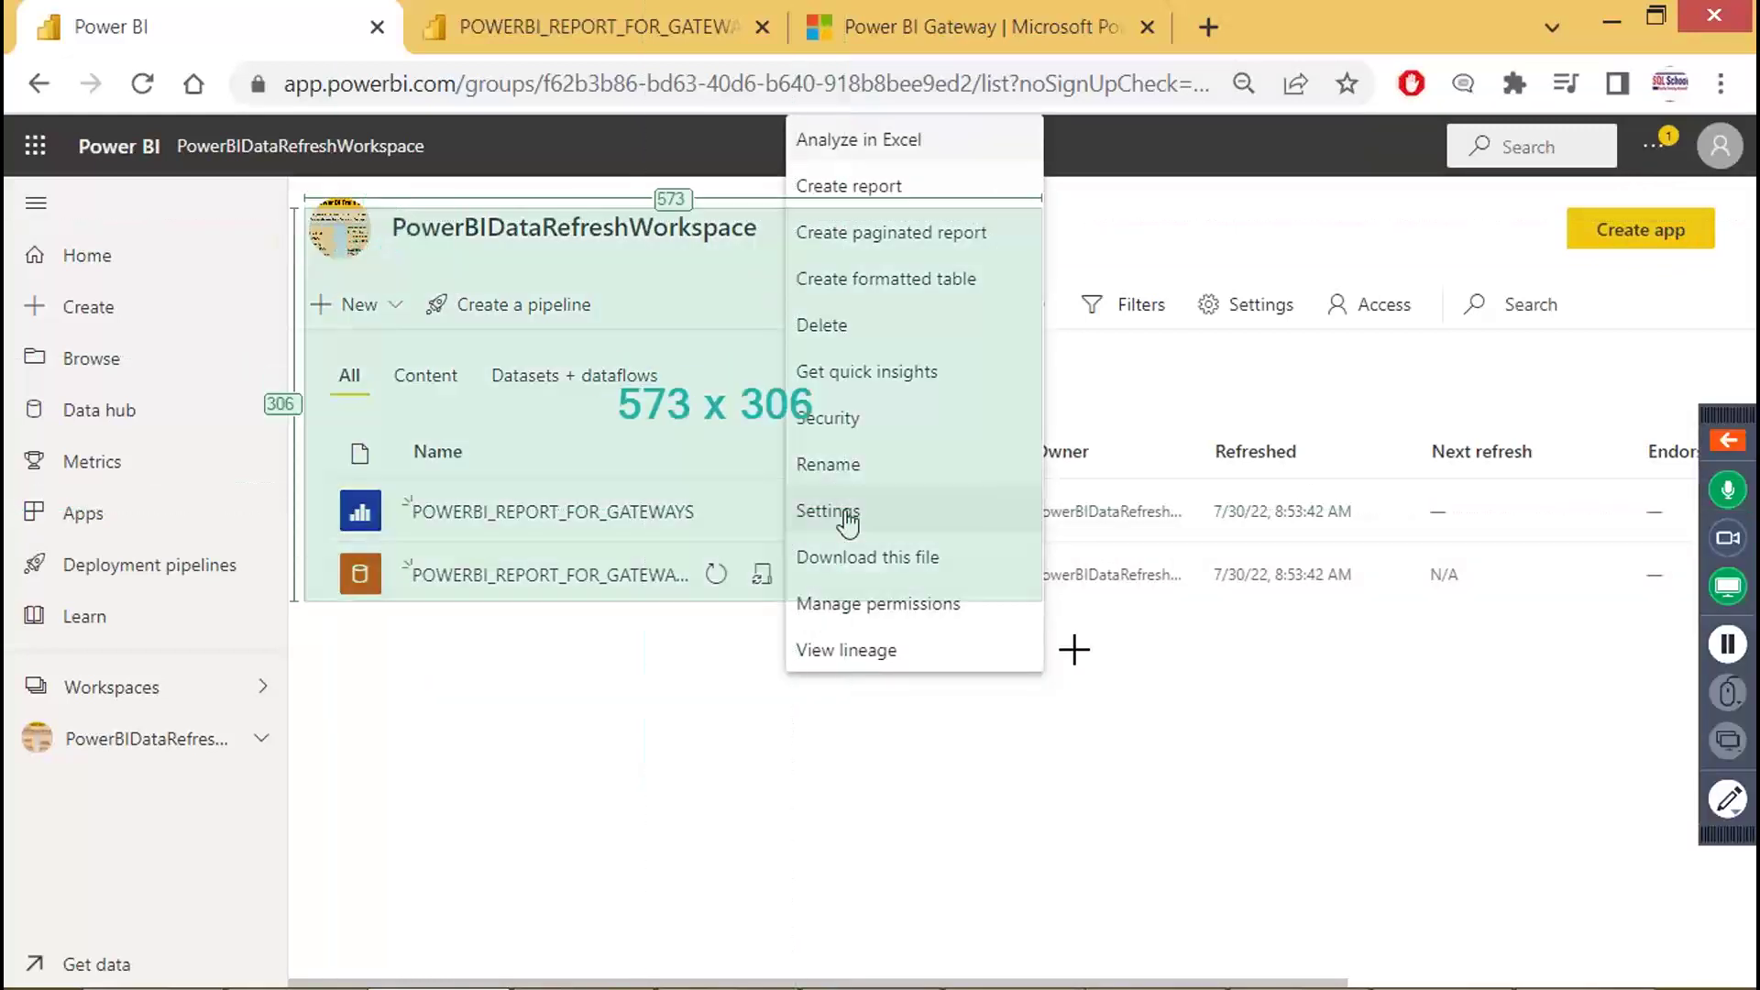
key("Escape")
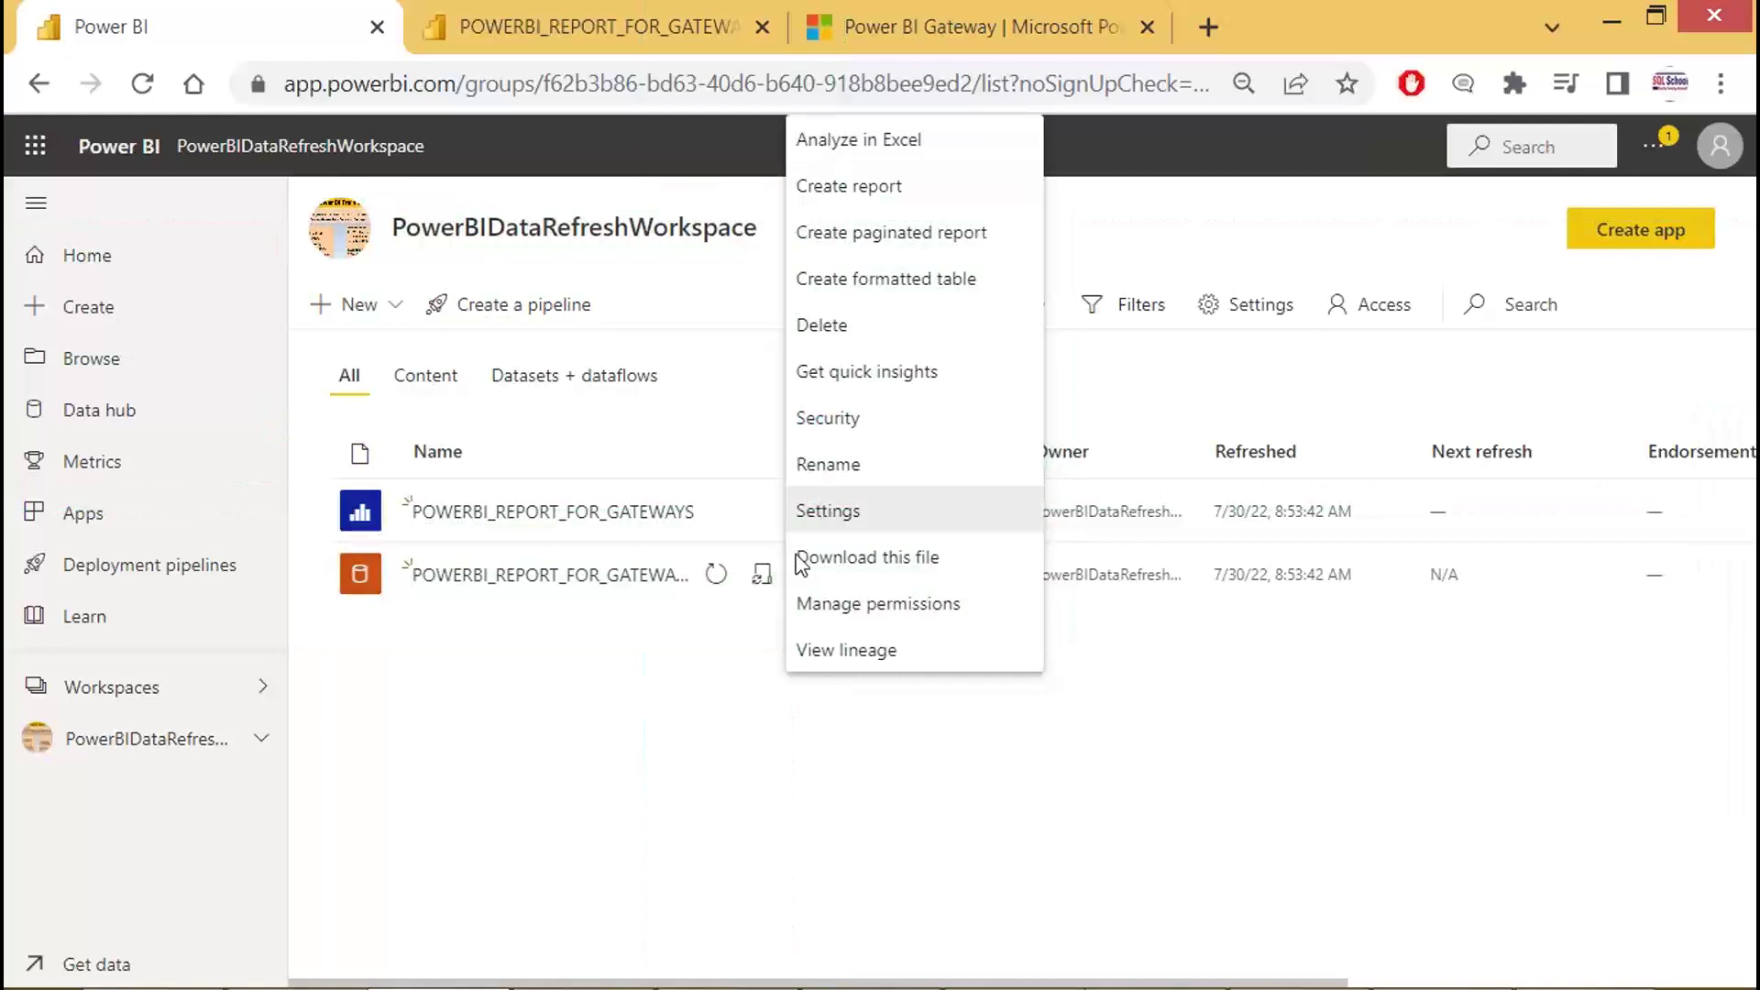
left_click(827, 513)
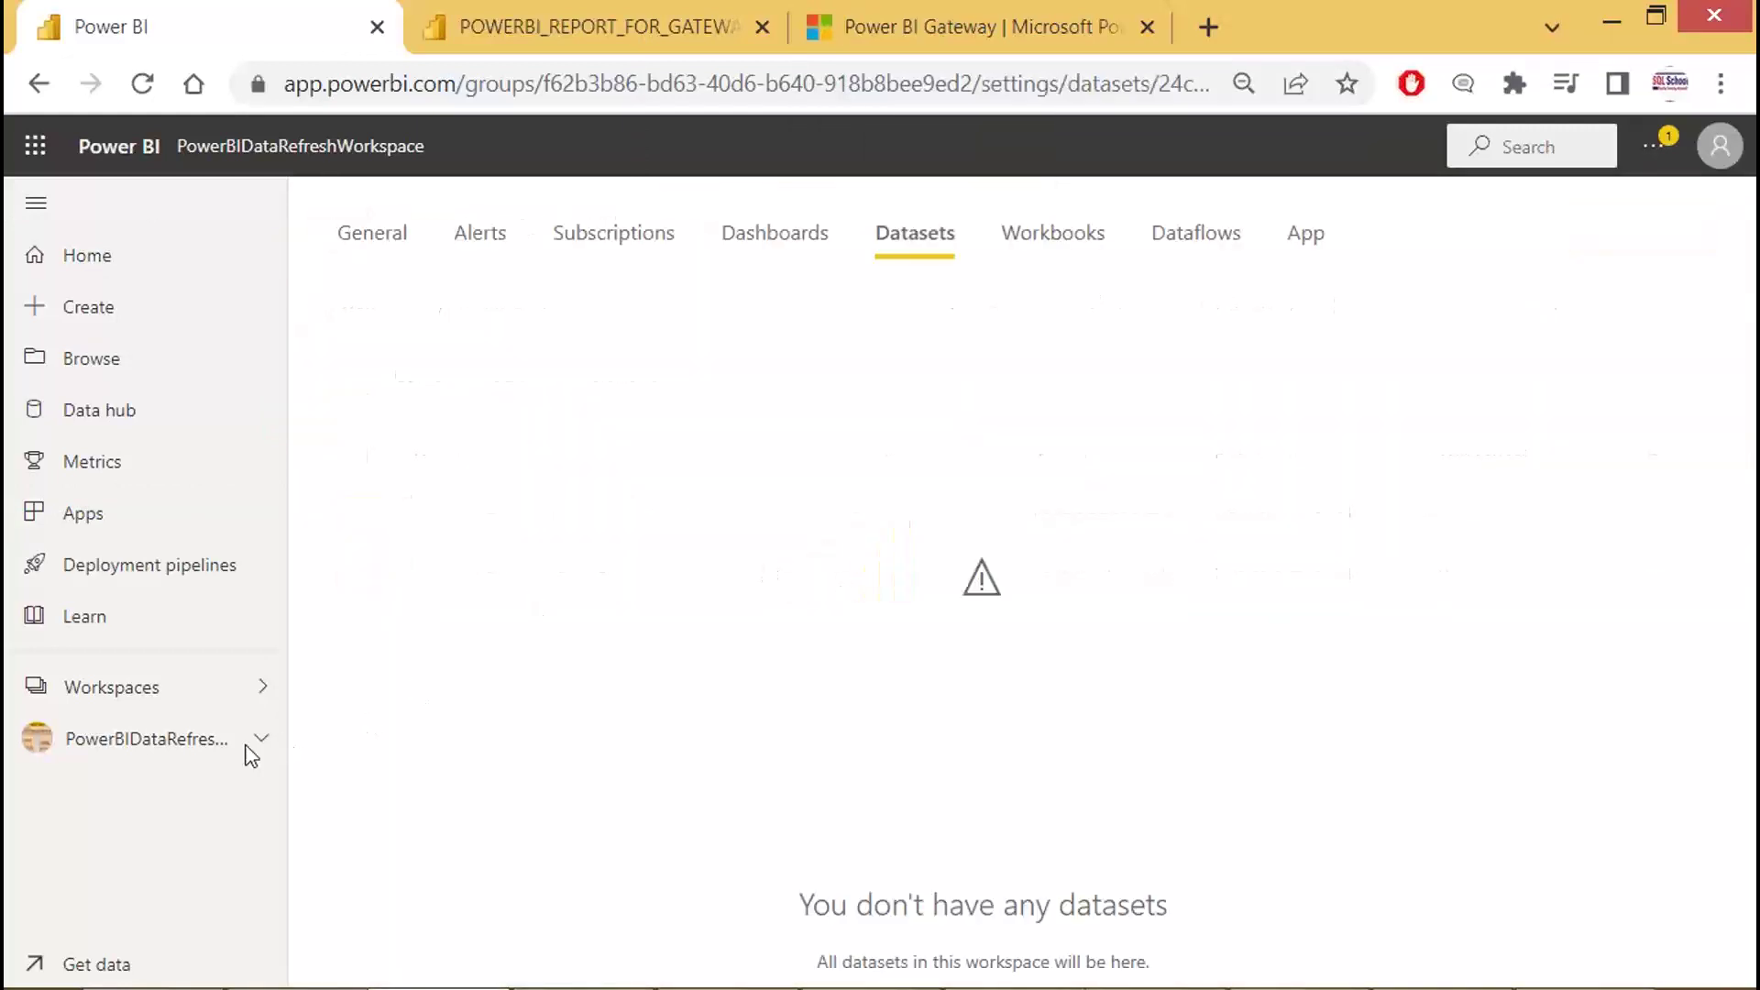
left_click(145, 747)
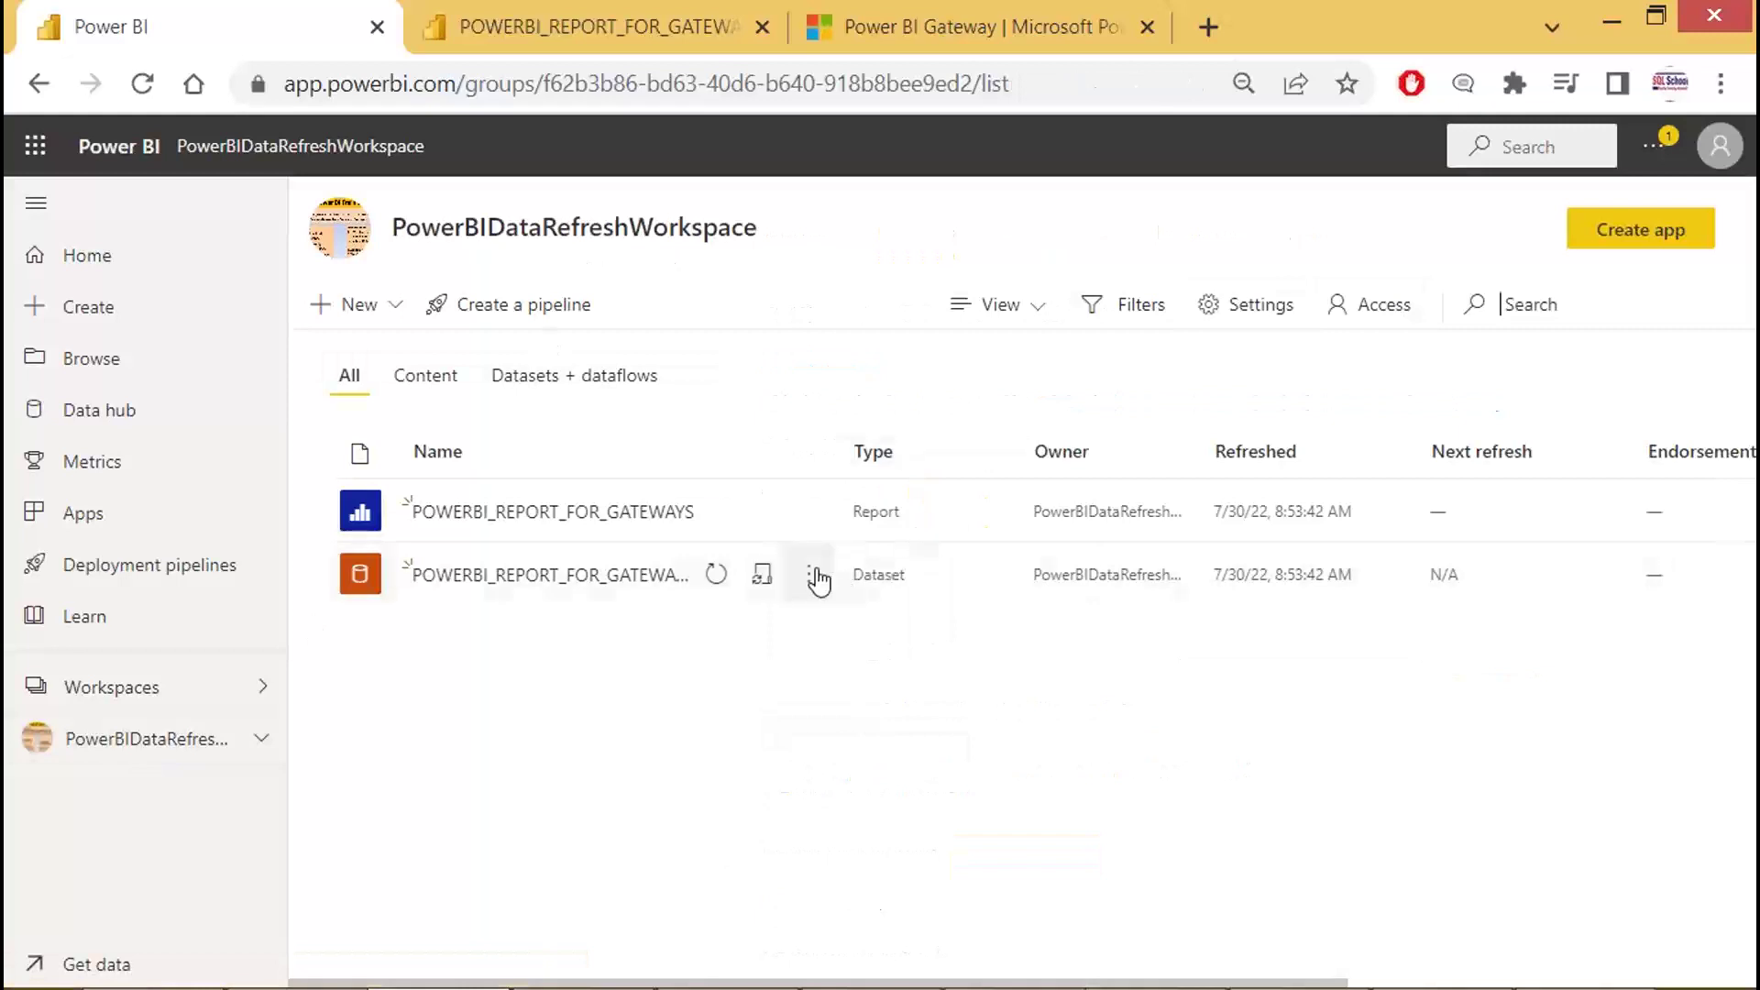
left_click(815, 575)
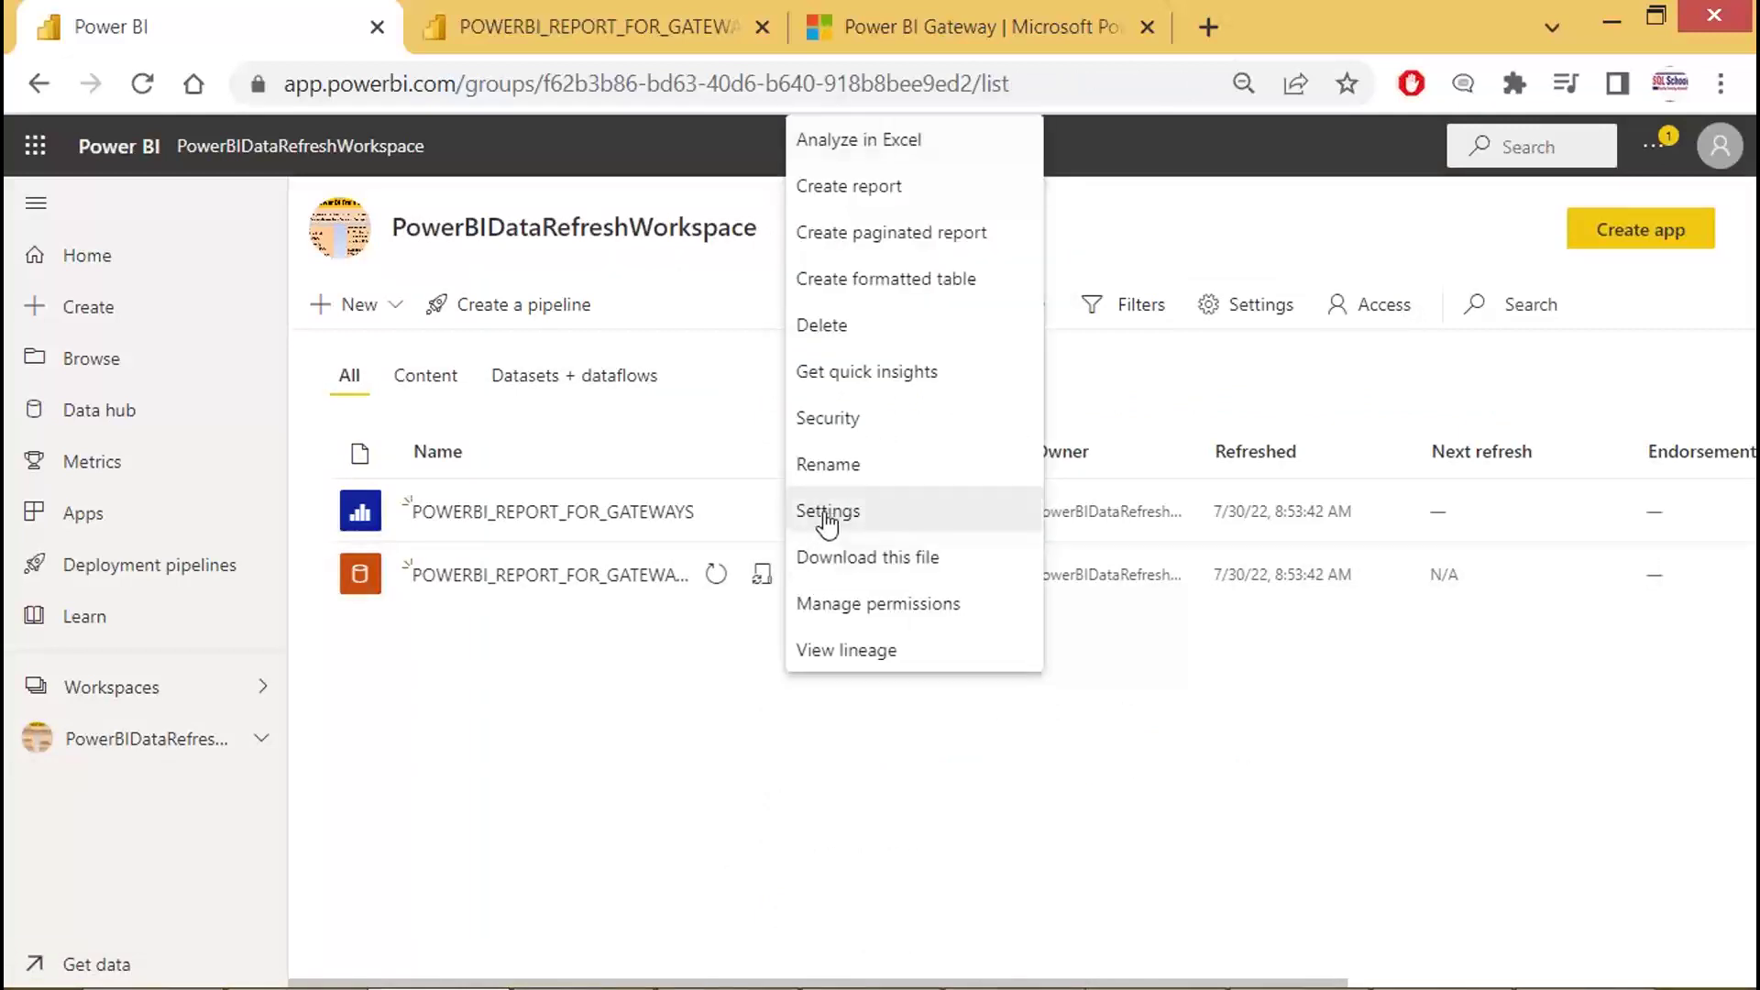
left_click(825, 510)
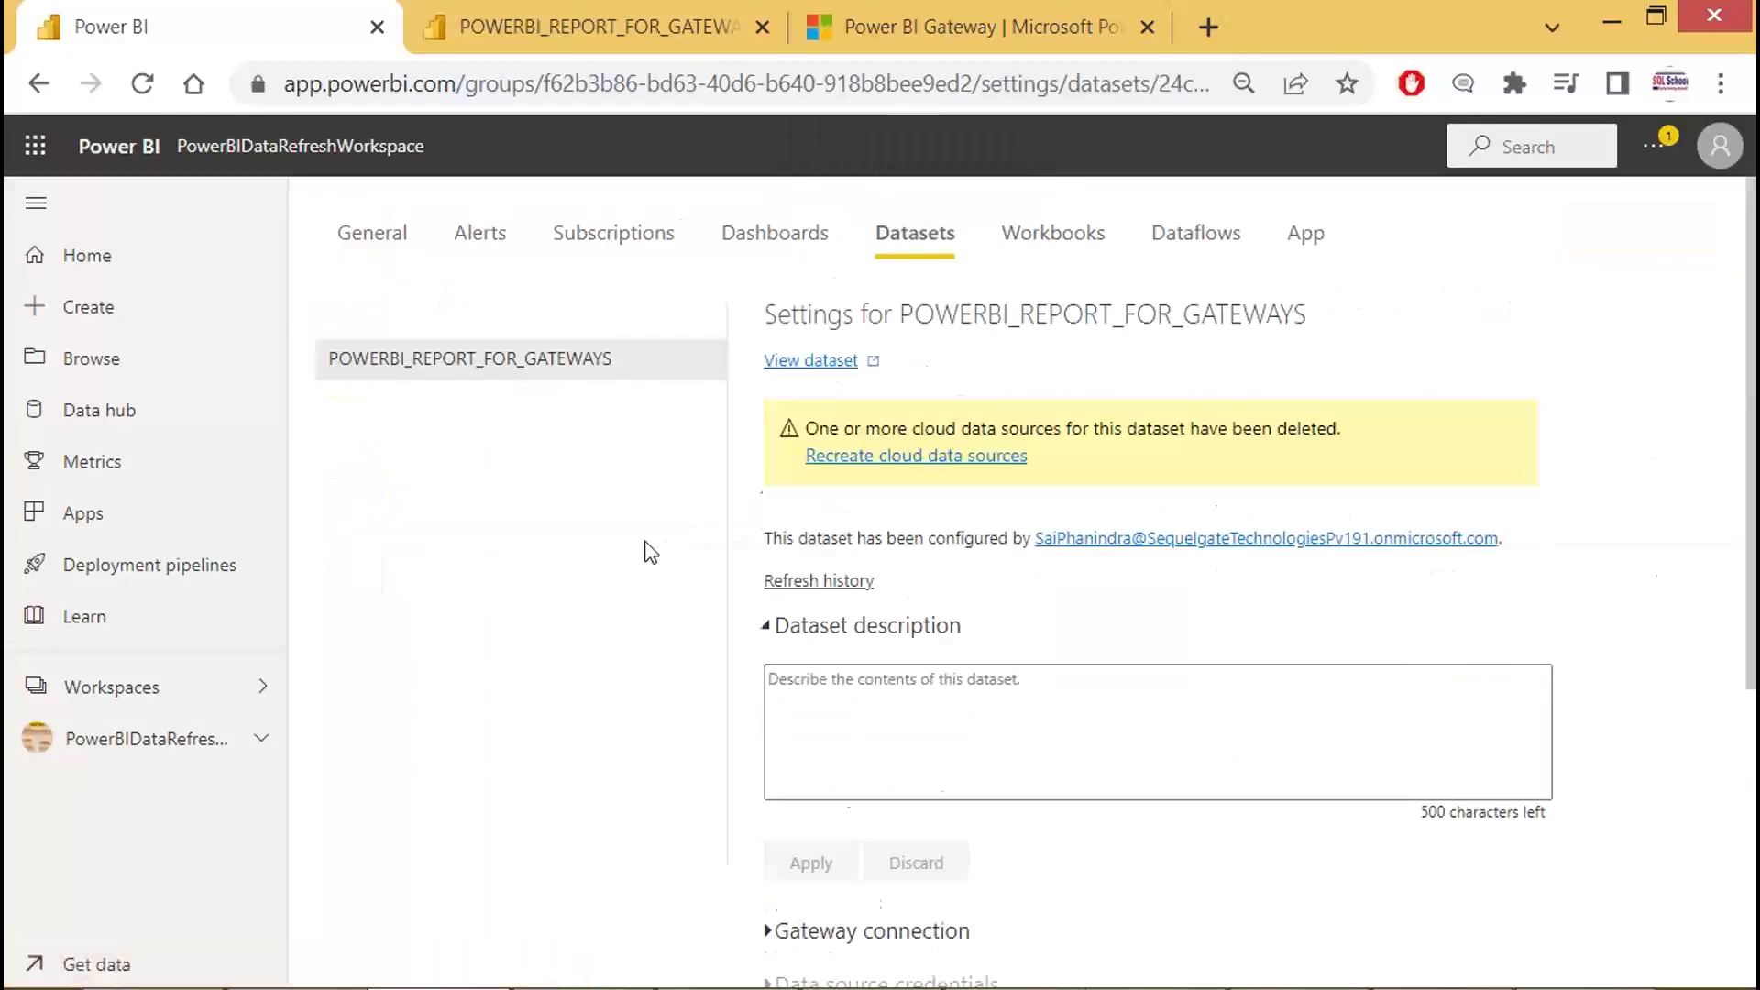
scroll(650, 551, "down", 3)
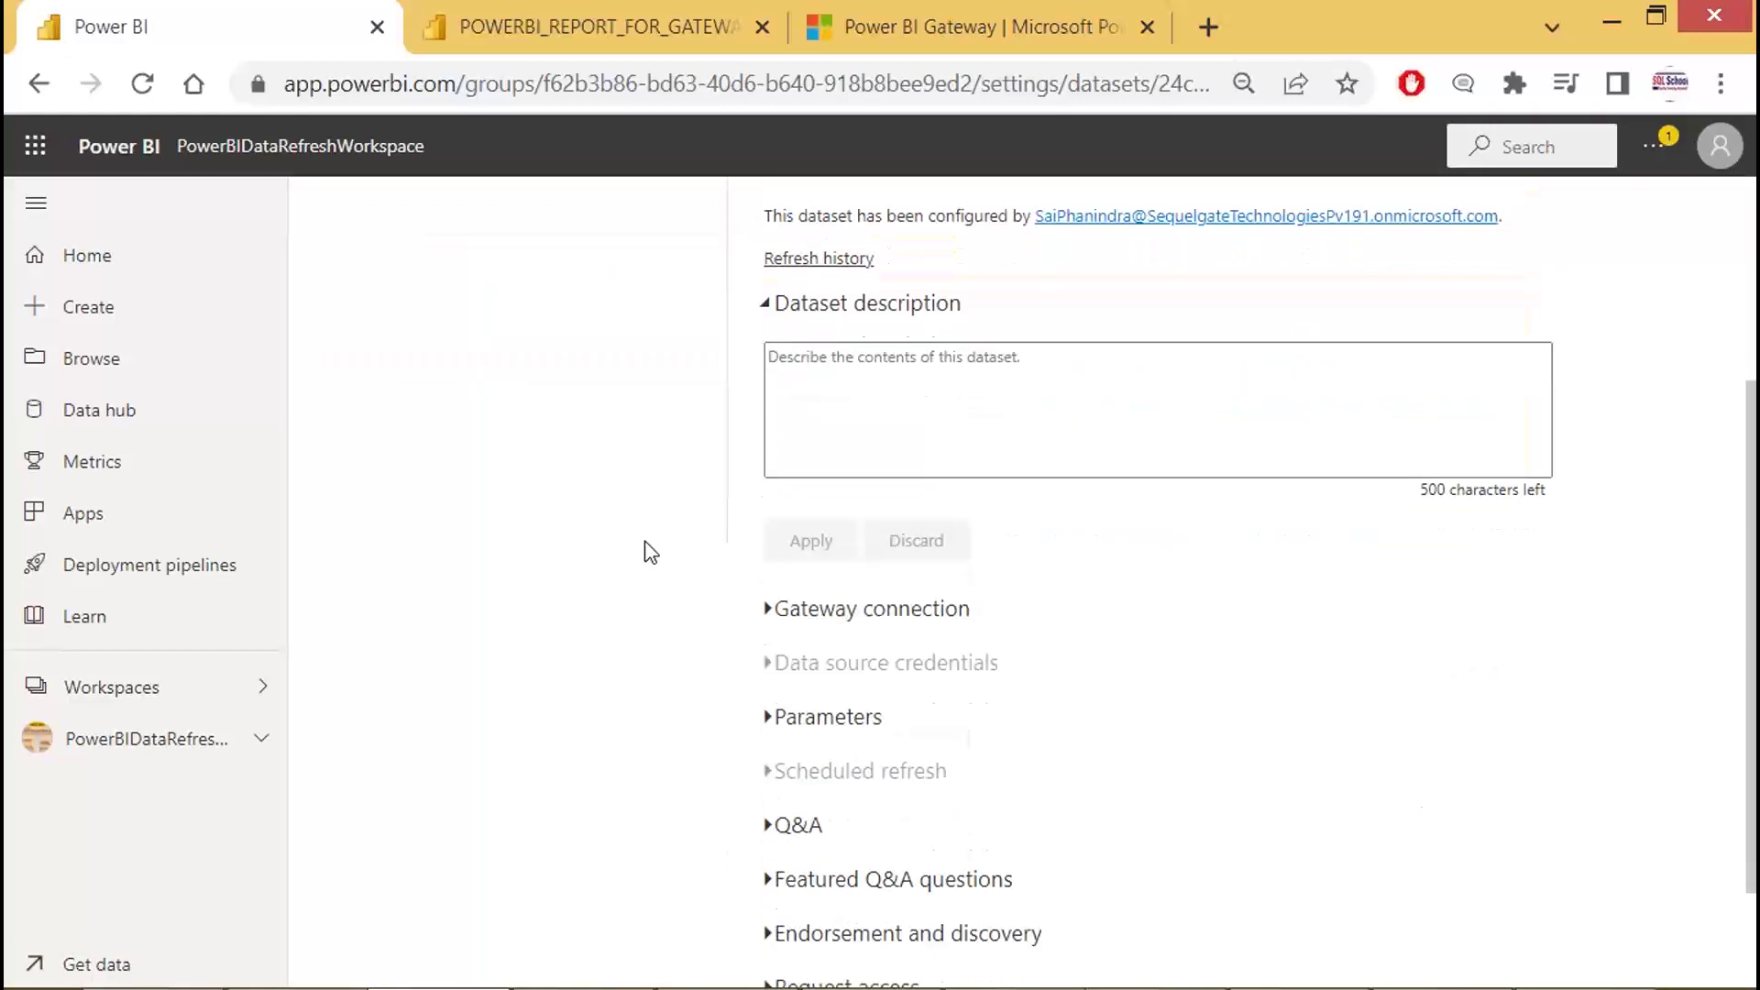
left_click(775, 612)
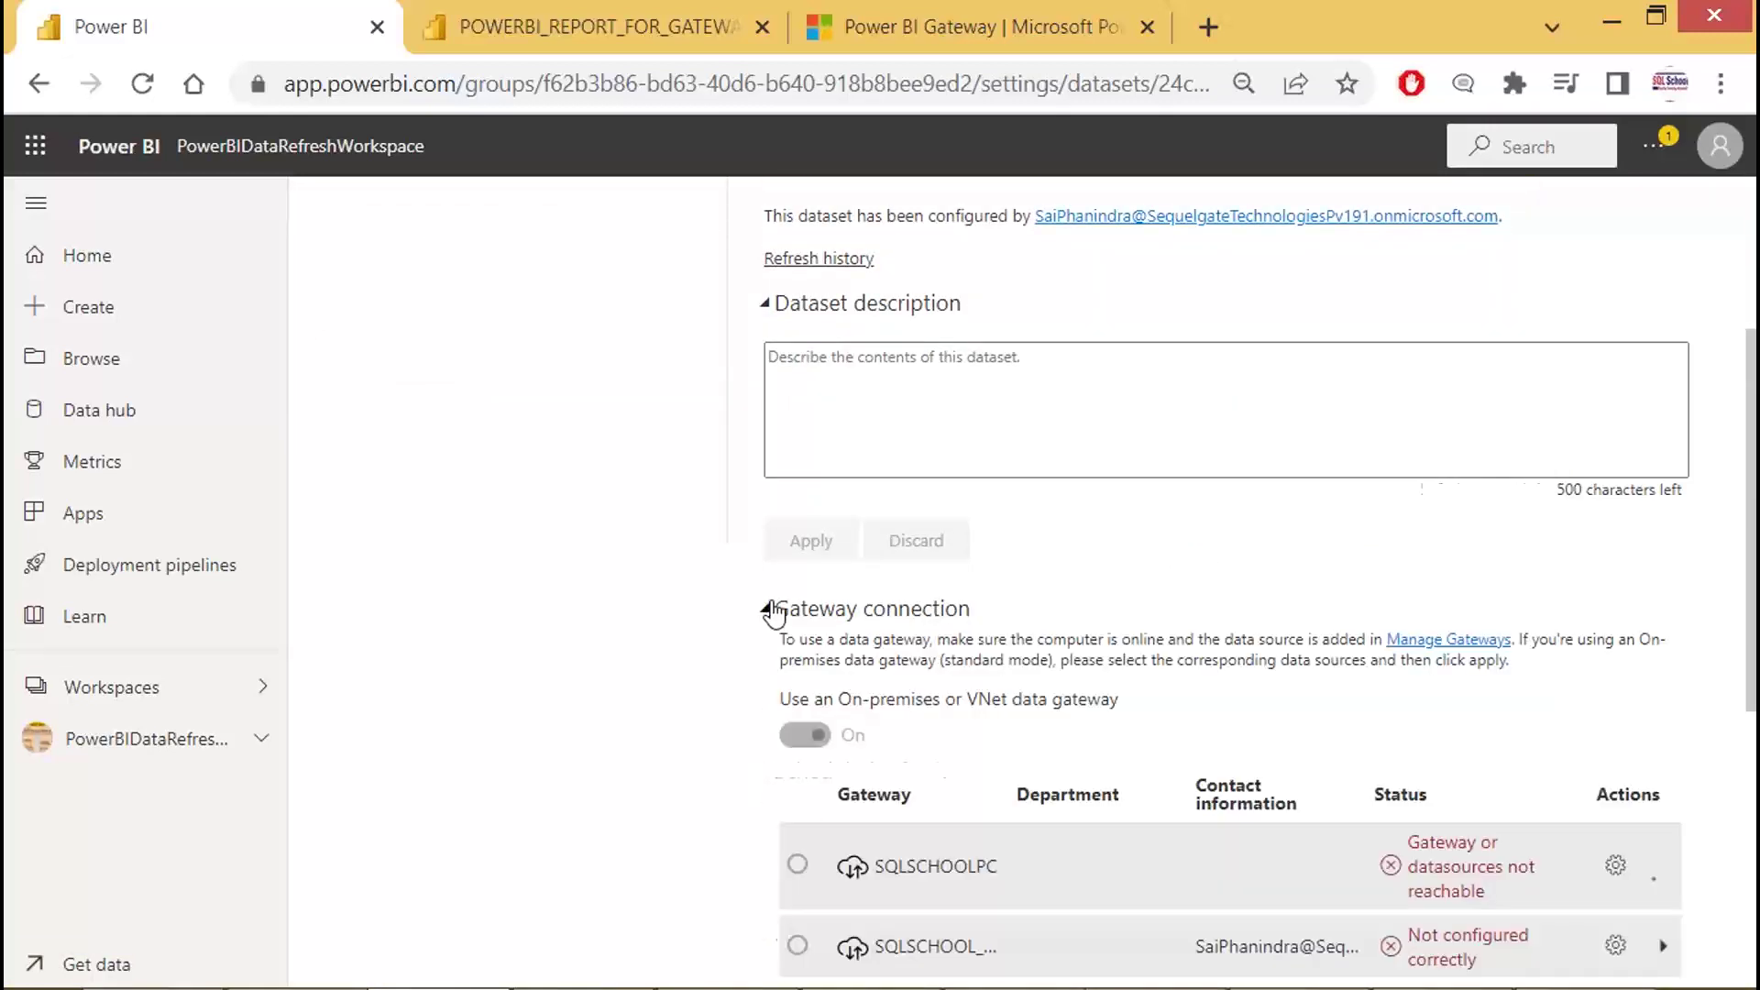
- Expand the SQLSCHOOLPC and SQLSCHOOL_DSL gateway rows to list their data sources
scroll(1027, 605, "down", 3)
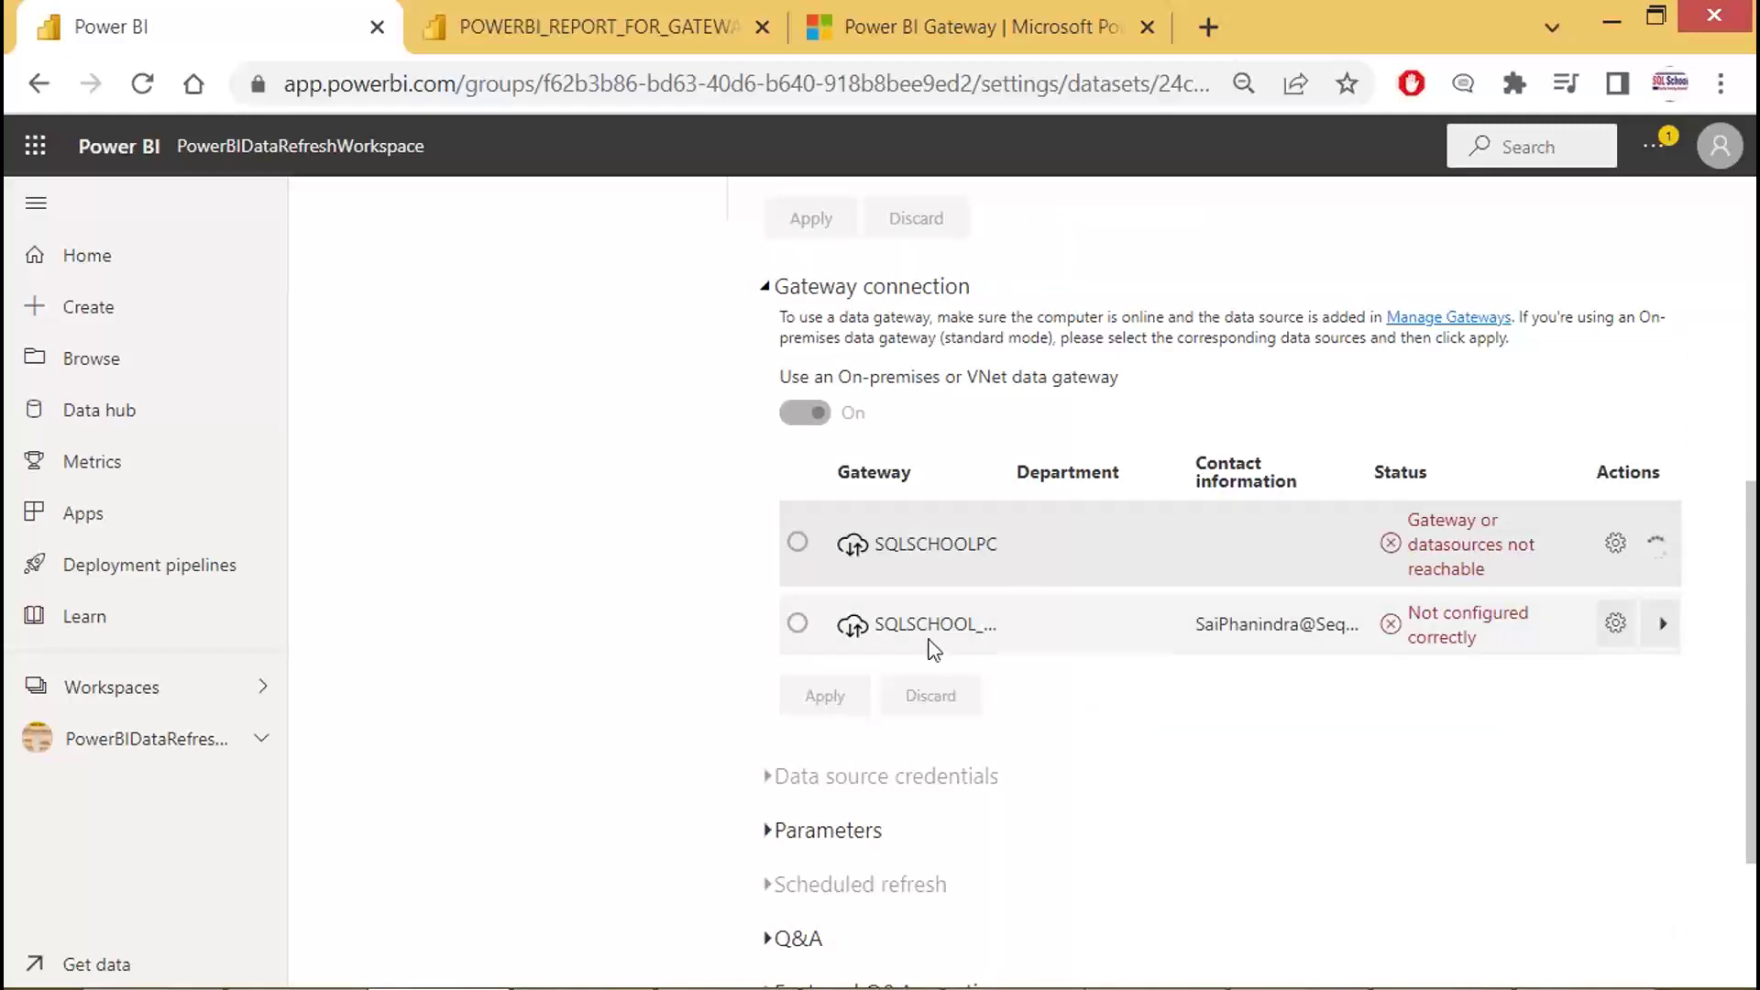
double_click(955, 622)
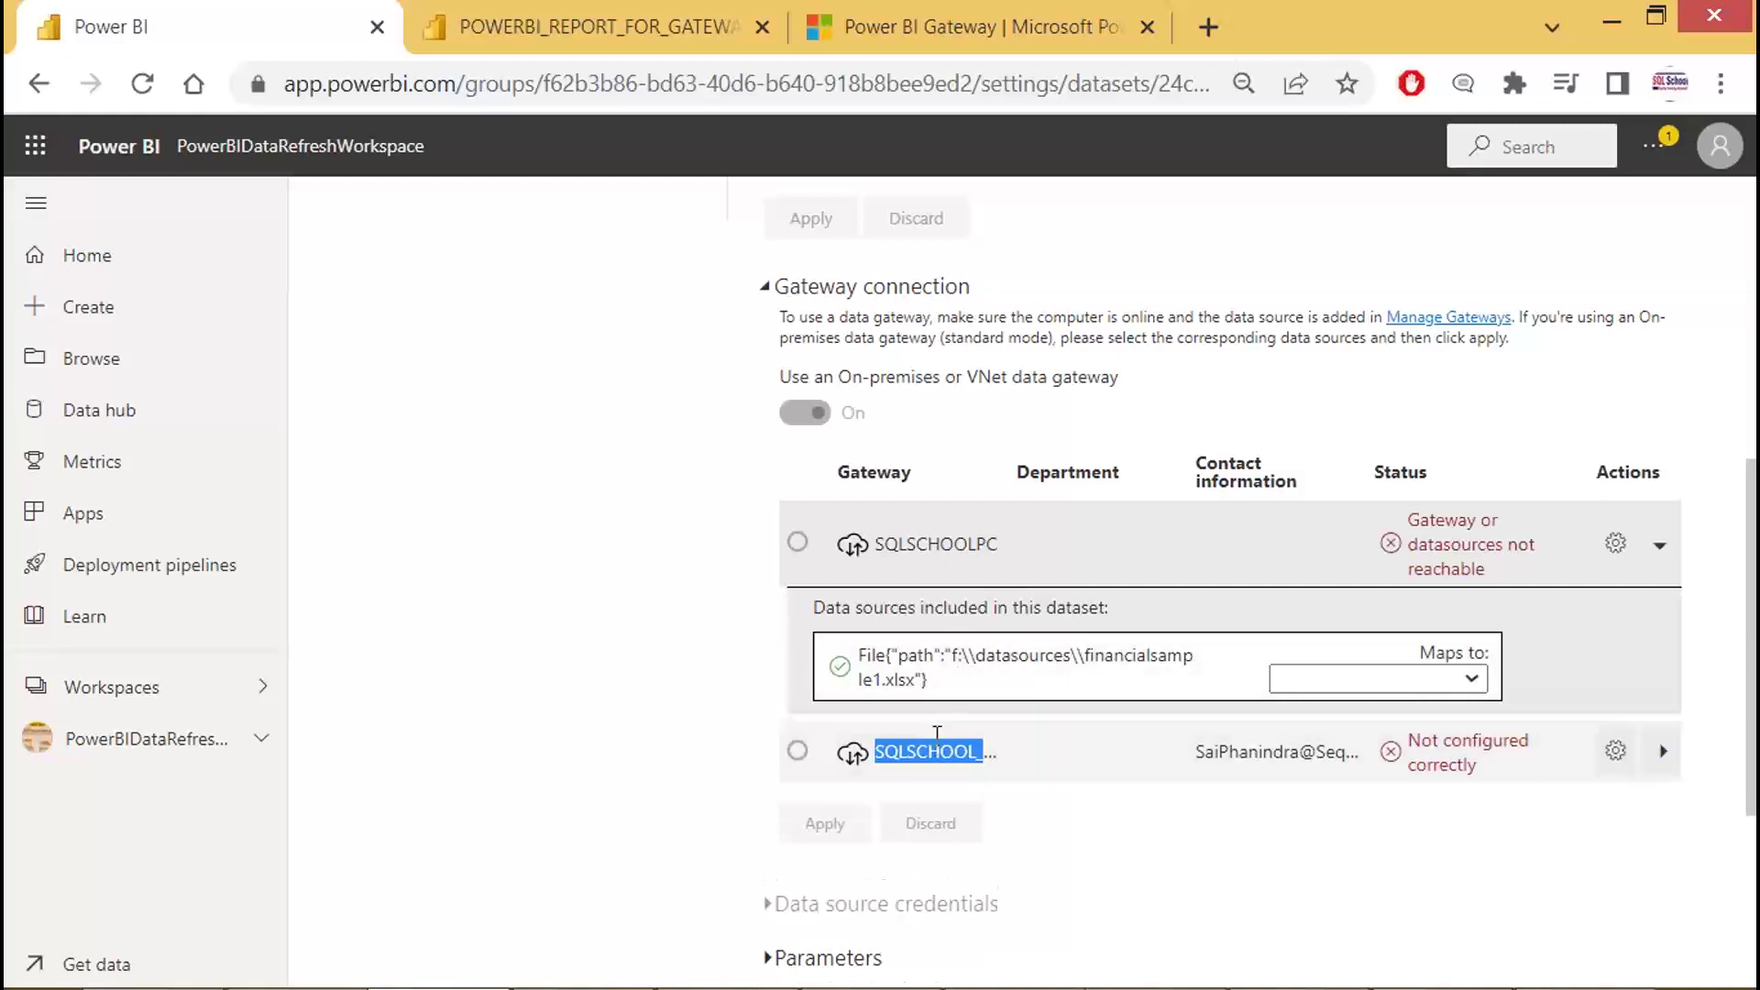
left_click(920, 755)
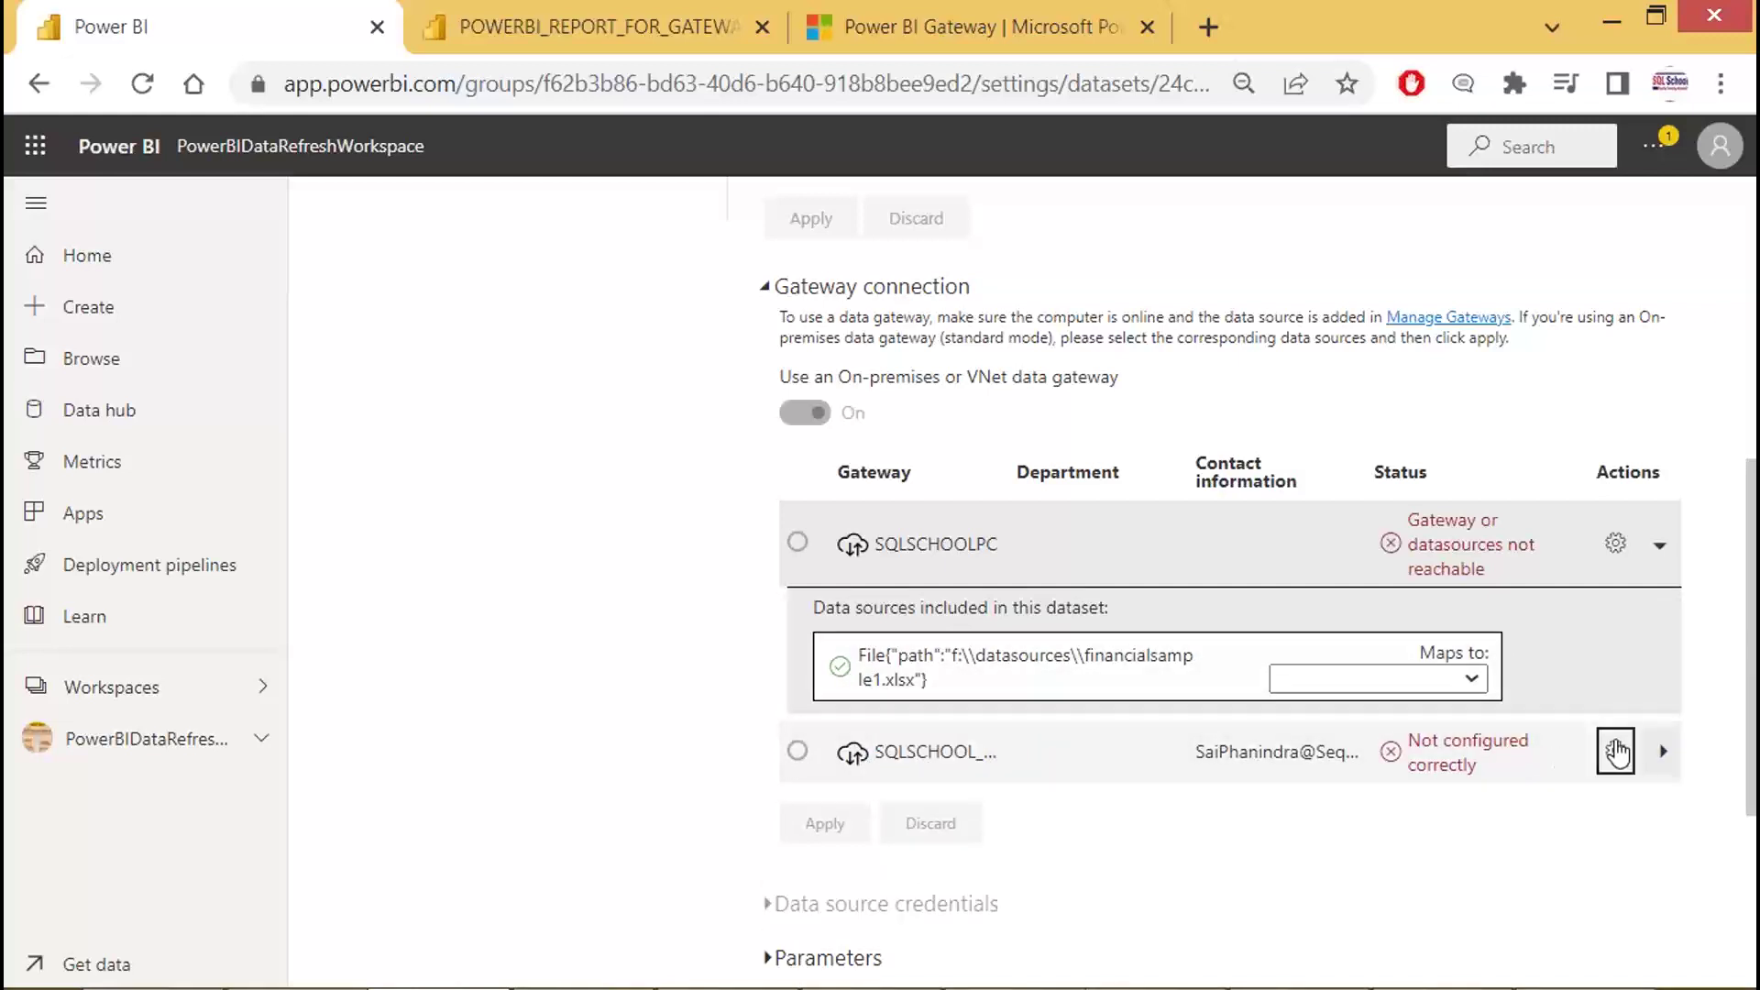
left_click(1663, 752)
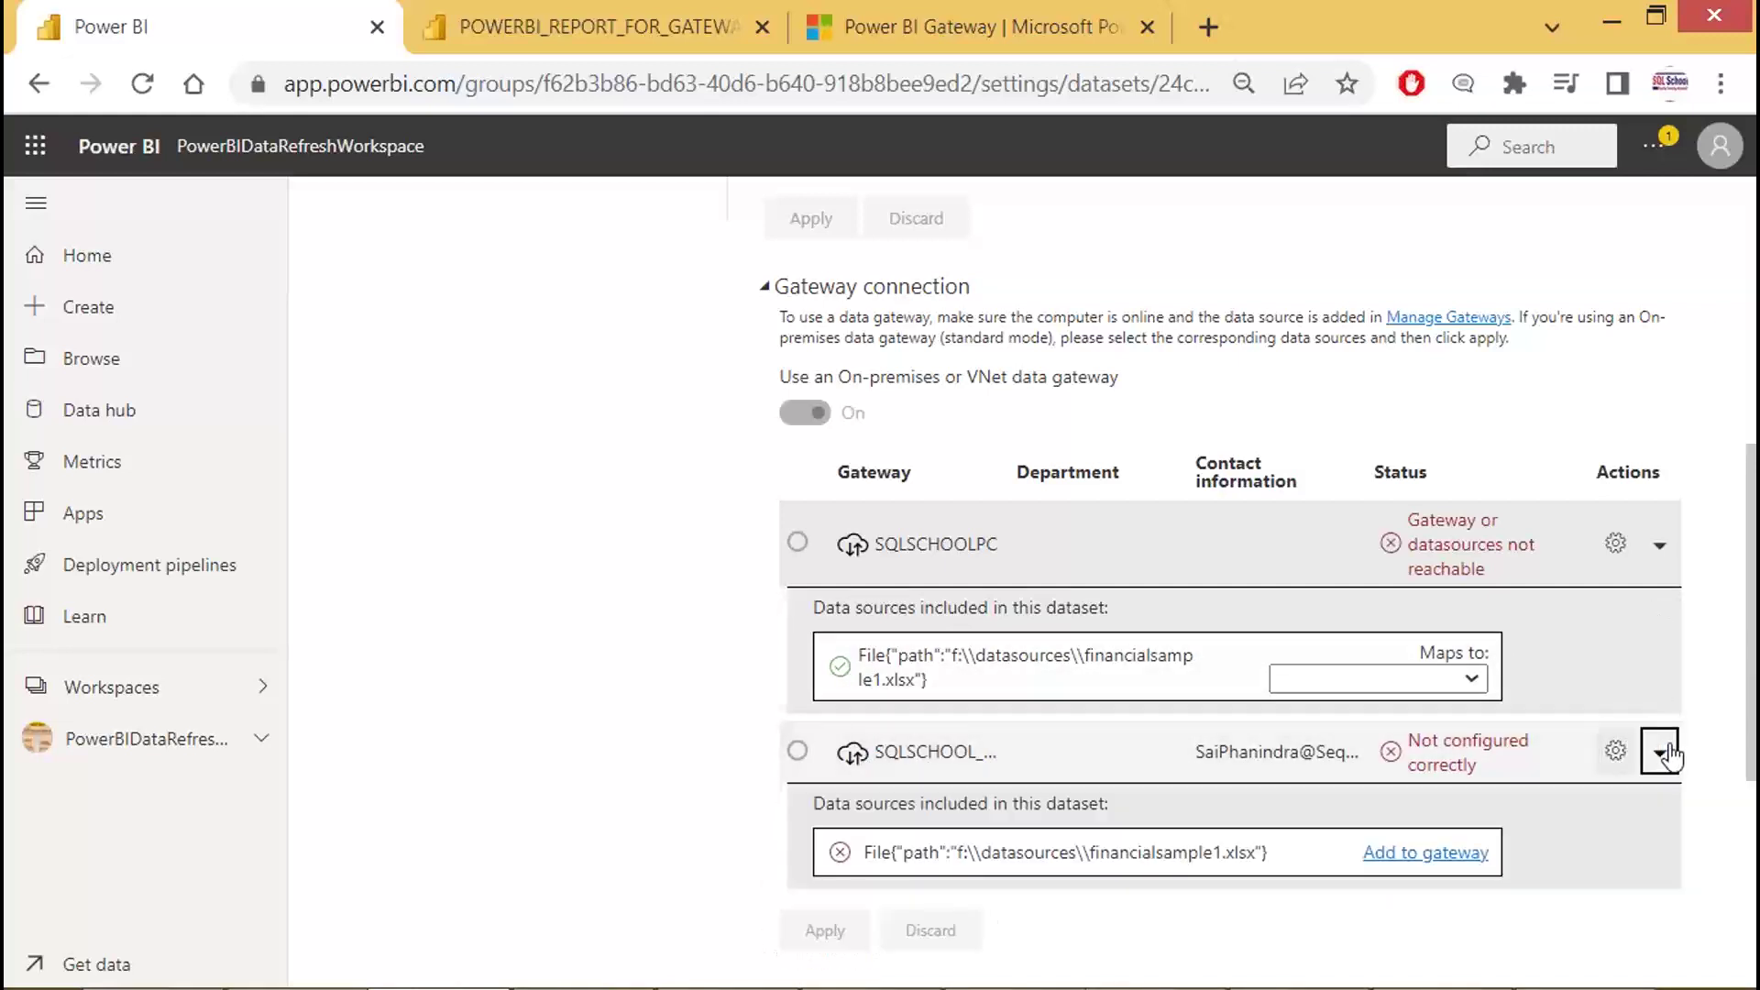
scroll(1641, 734, "down", 5)
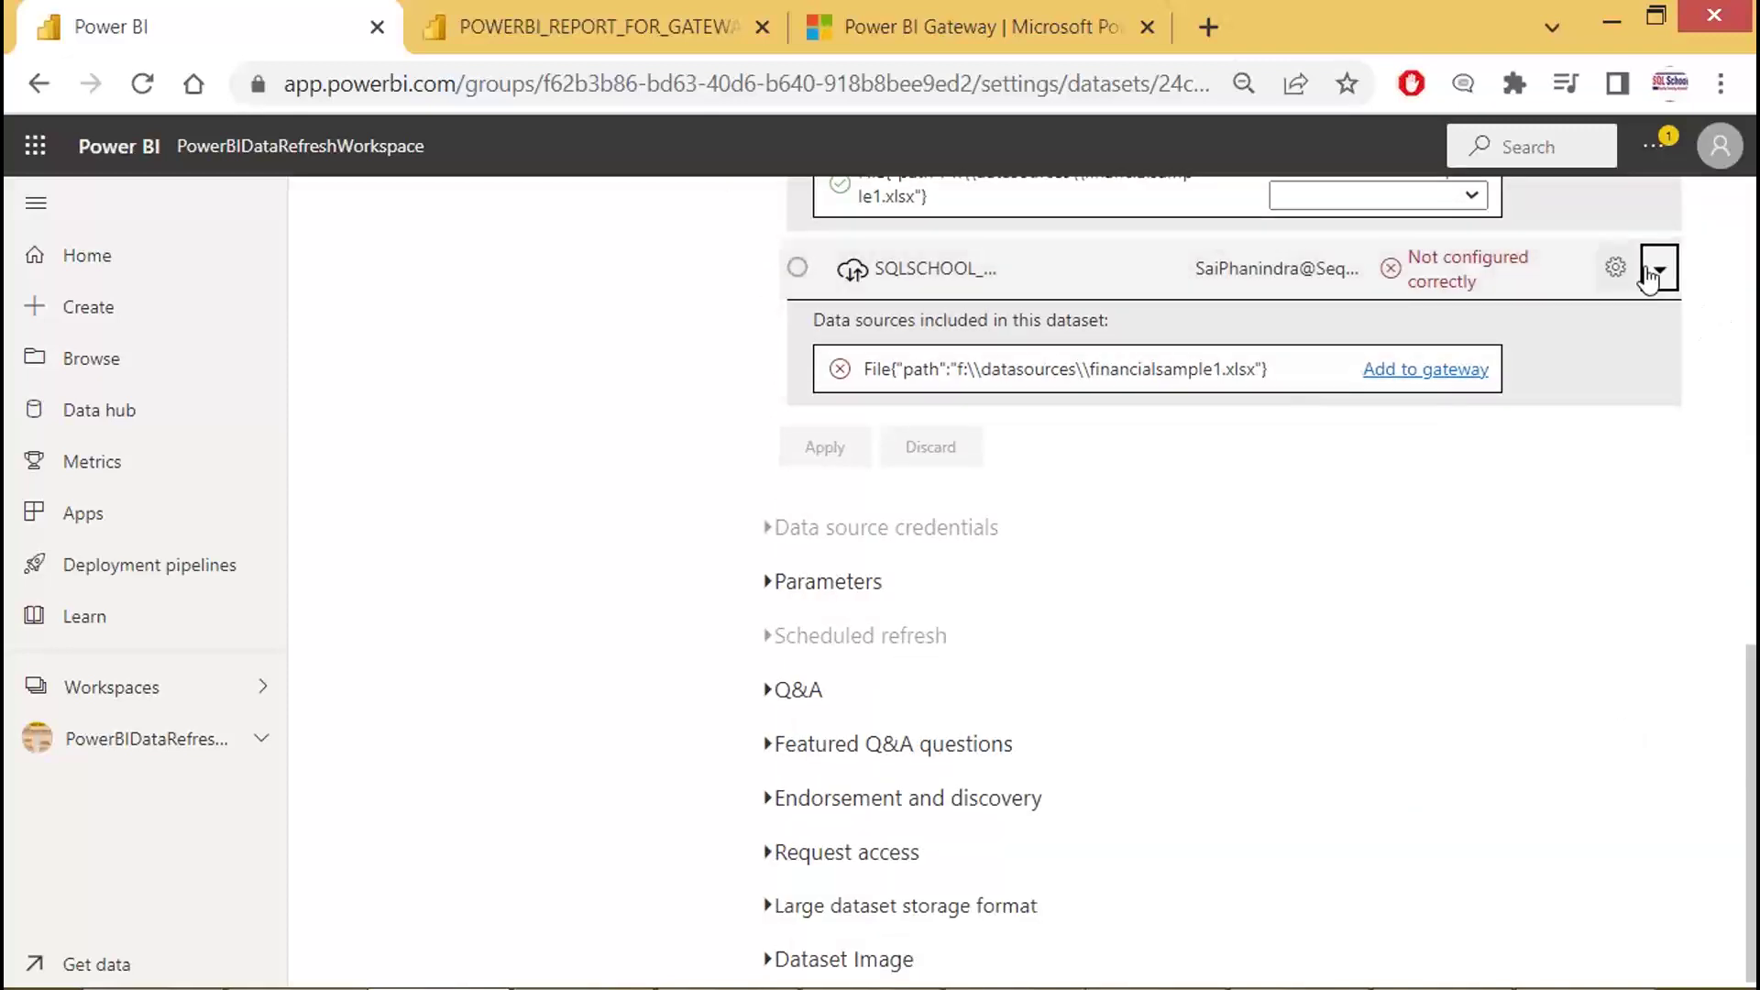
left_click_drag(712, 229, 1685, 429)
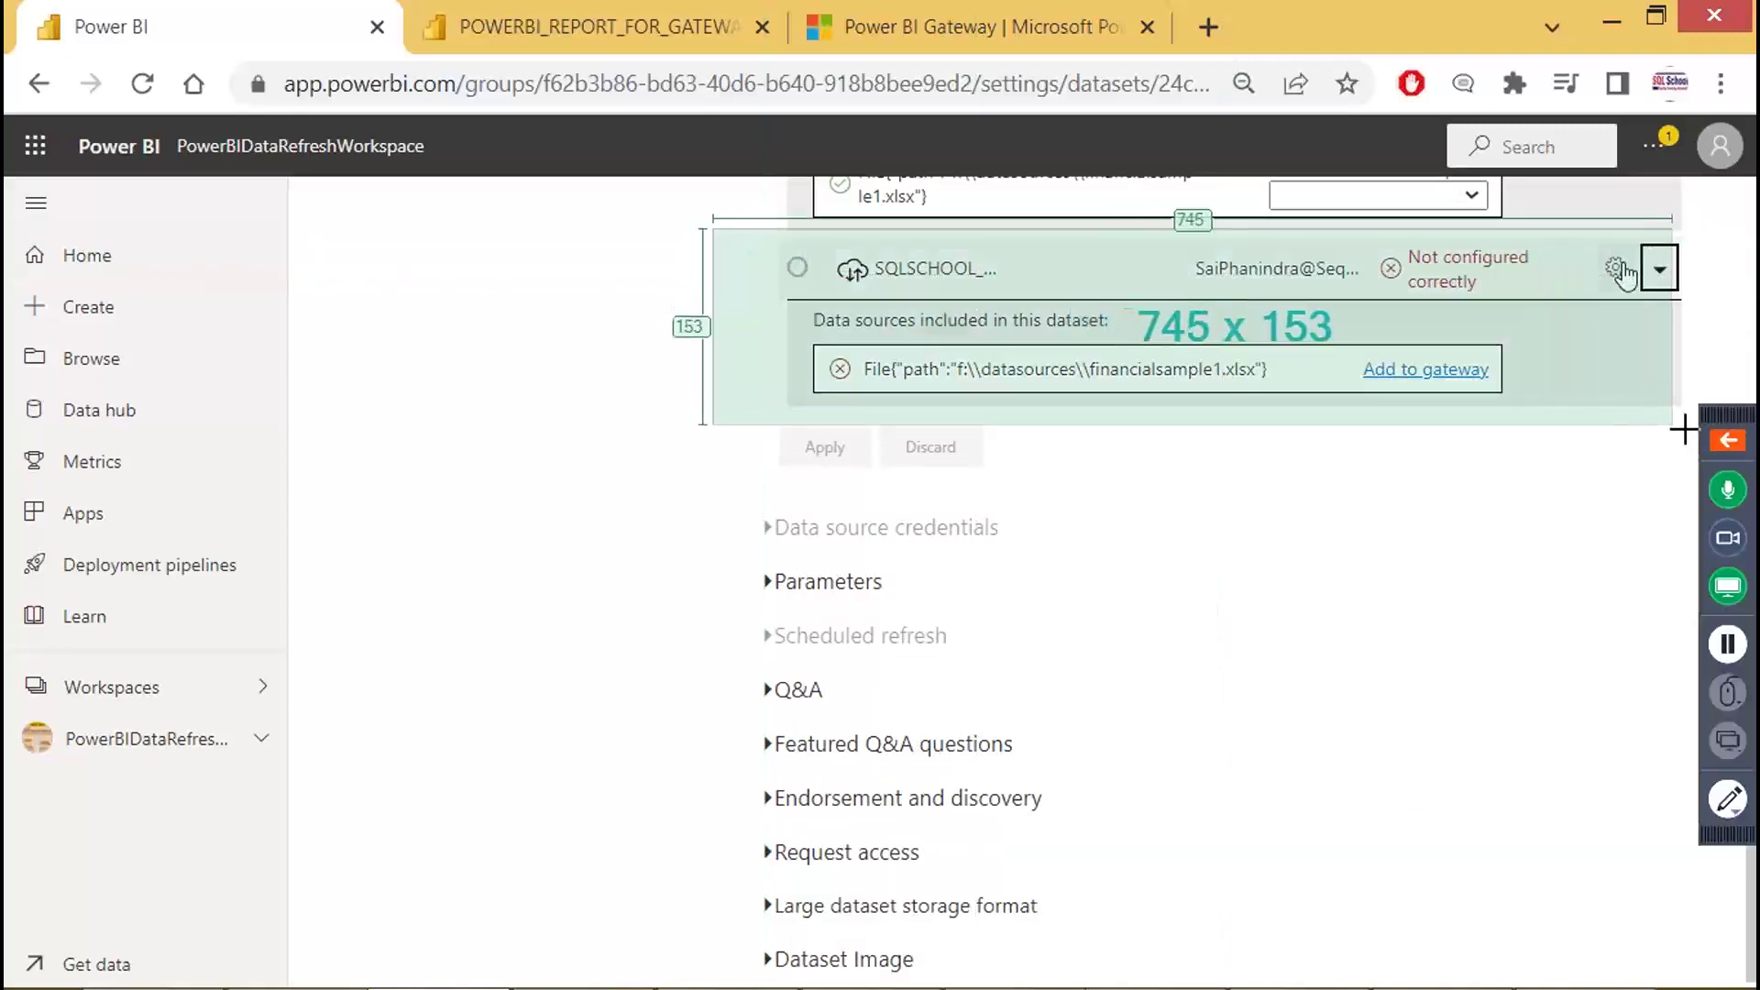
scroll(1085, 444, "up", 3)
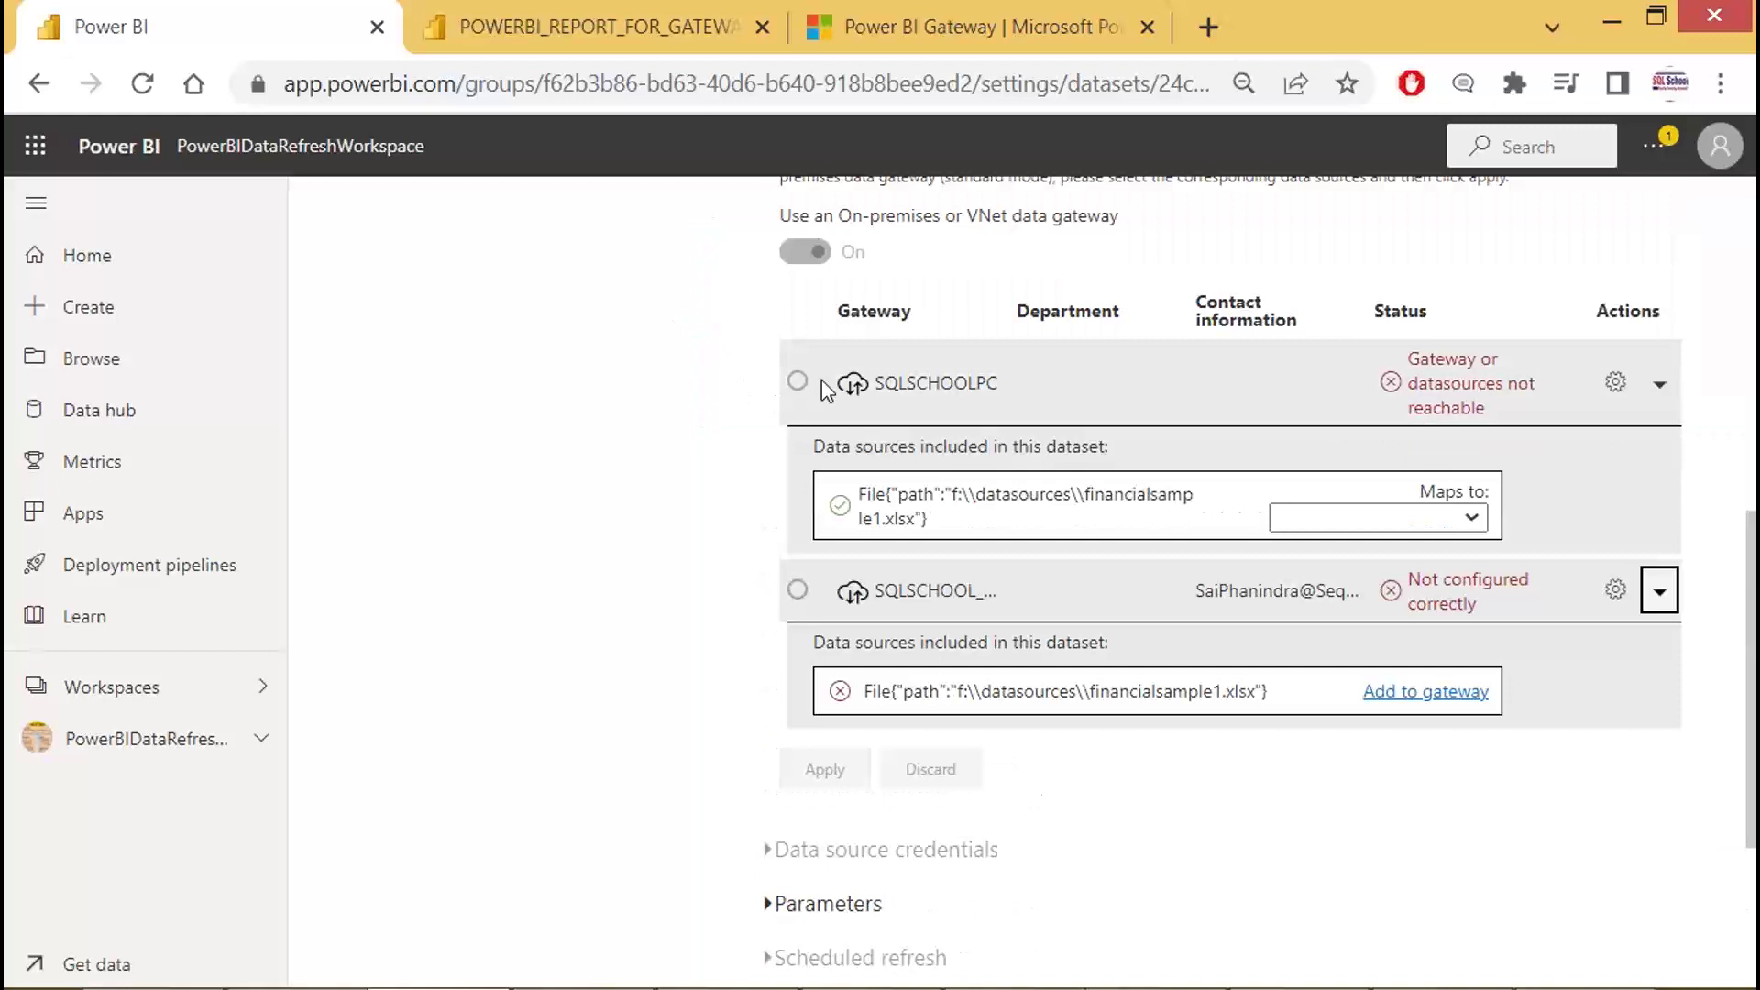
- Open Manage gateways from the SQLSCHOOLPC gear icon and close the Settings panel
left_click(1613, 379)
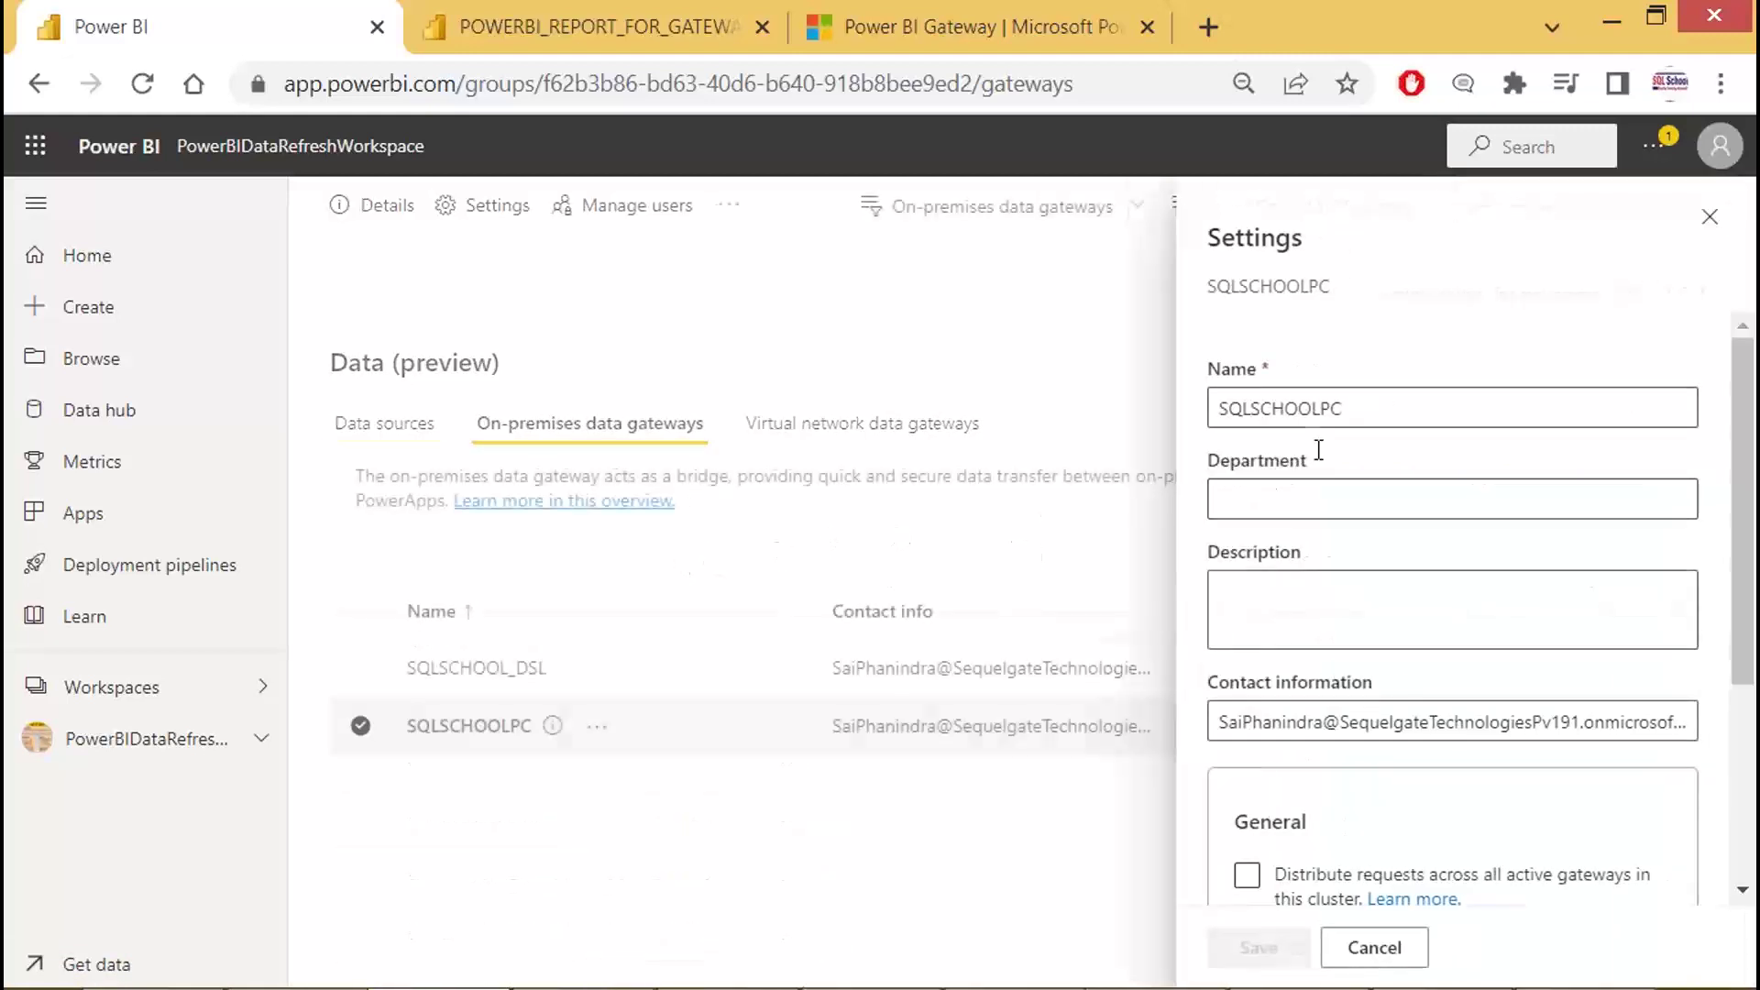
left_click(1710, 220)
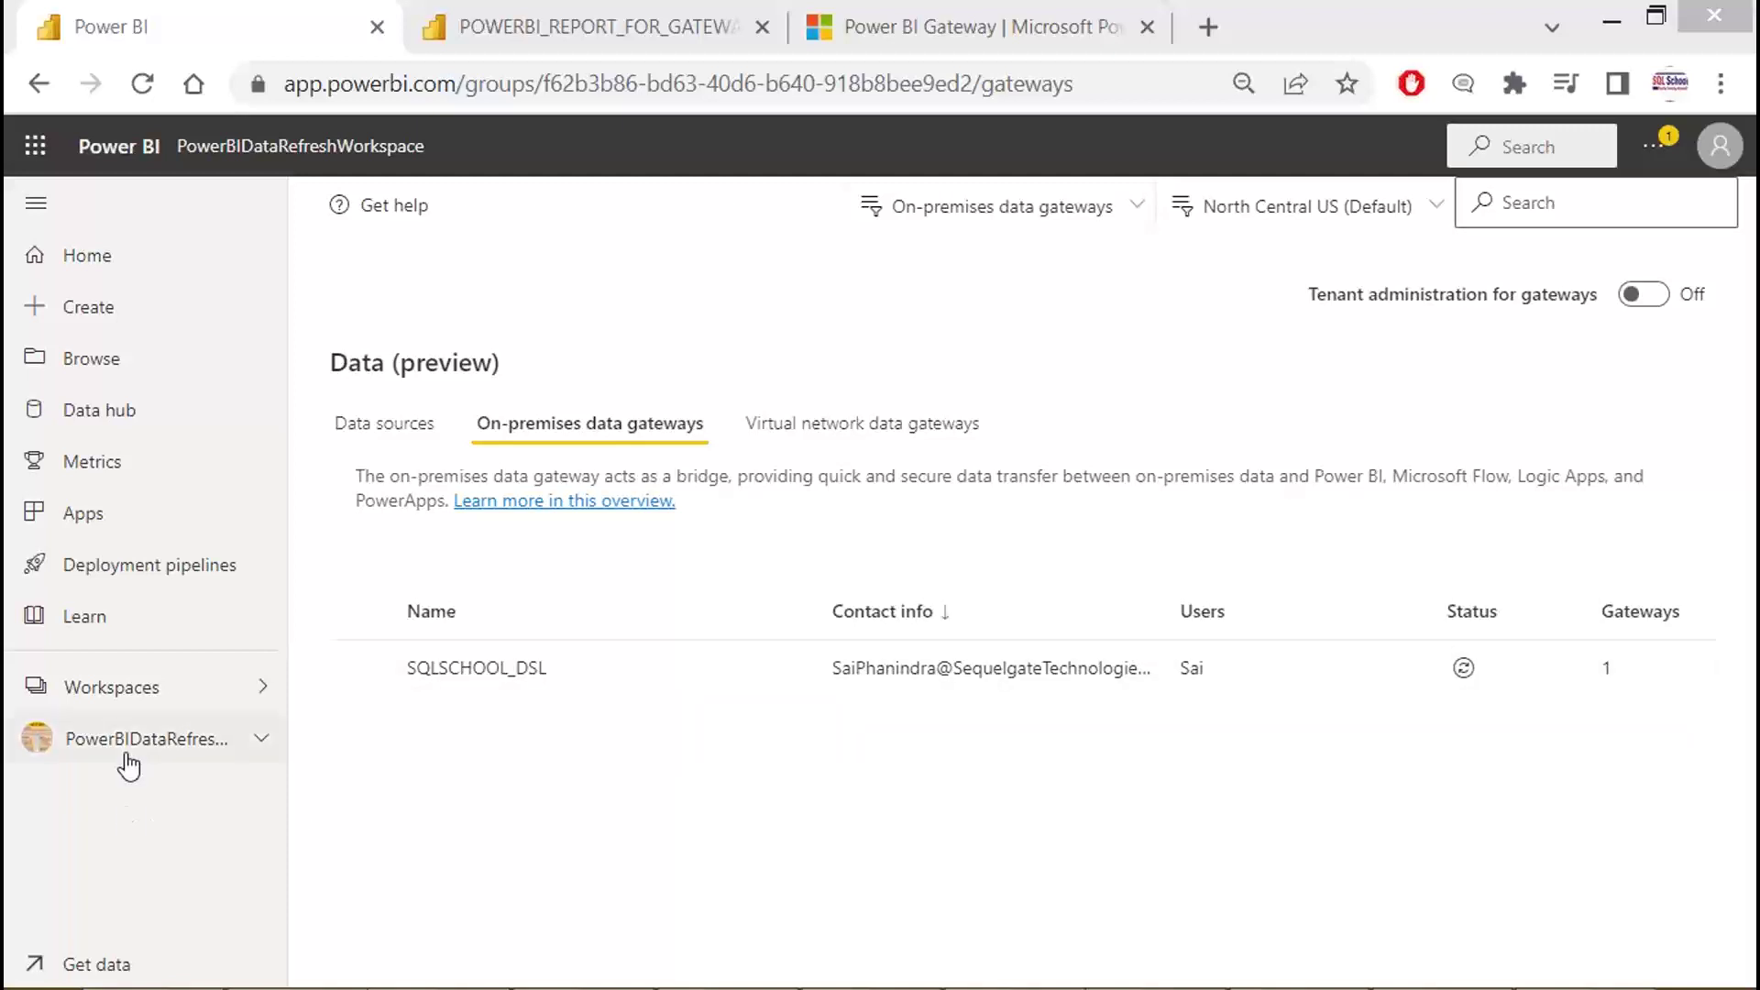
- Reopen the dataset's Settings from the workspace and expand Gateway connection
left_click(129, 744)
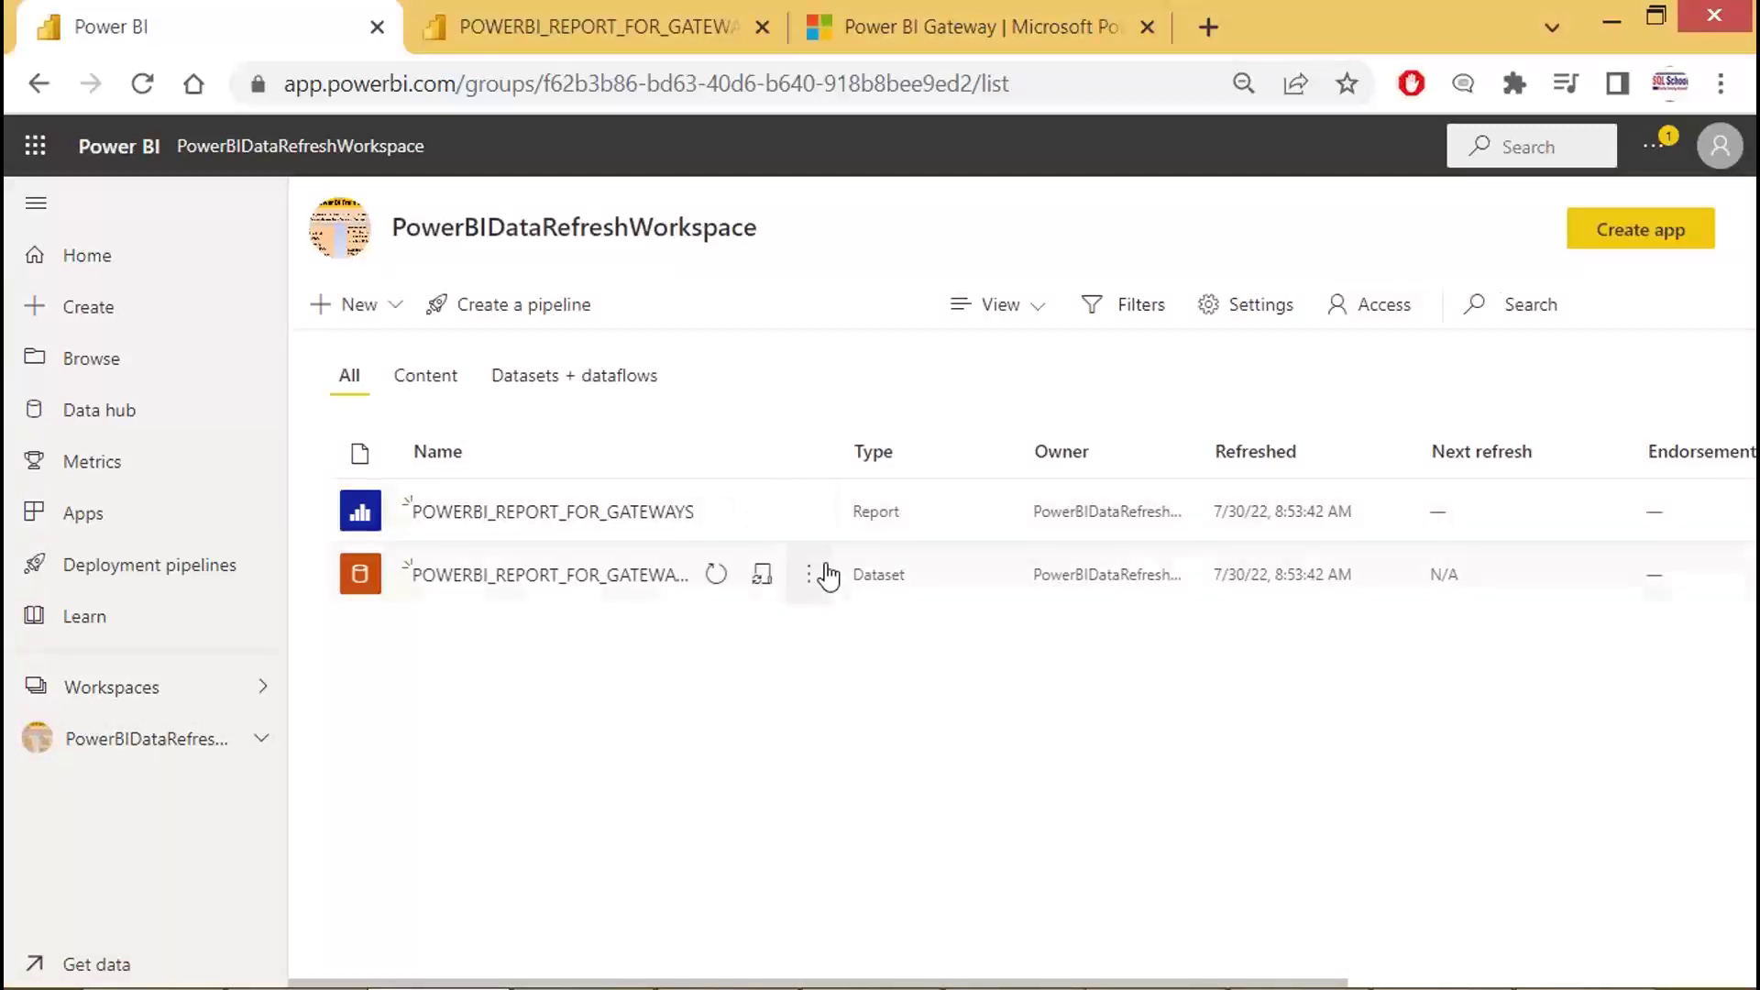
left_click(817, 574)
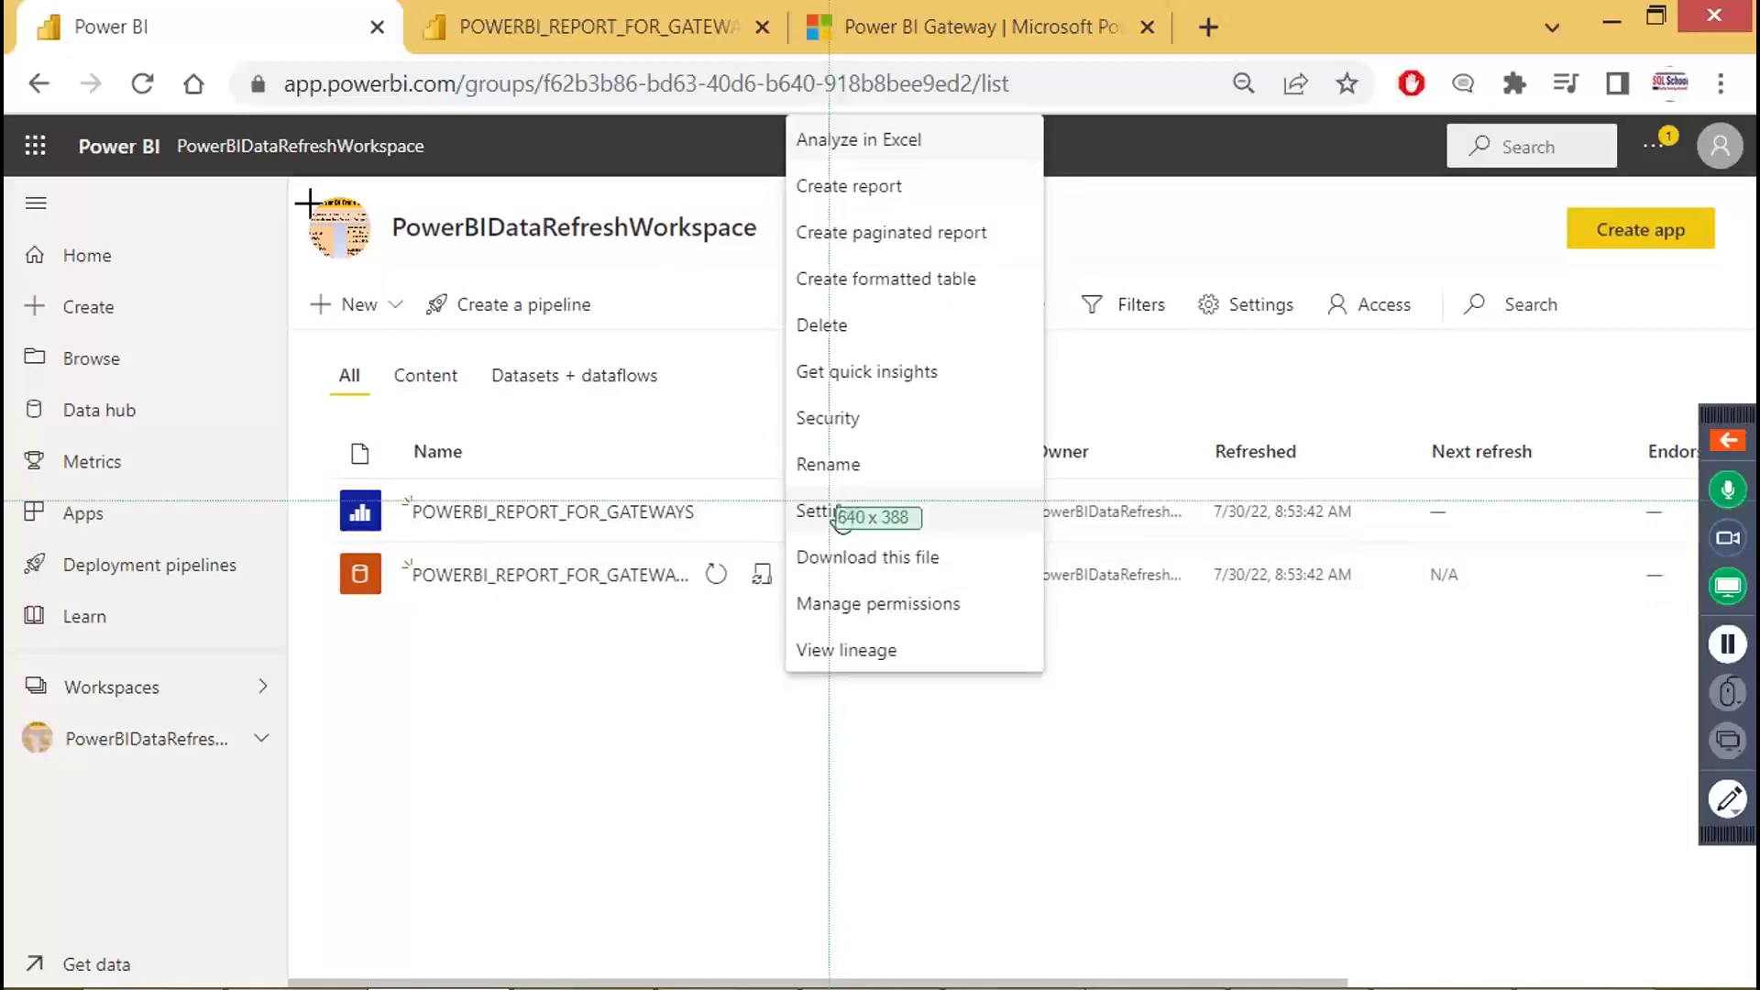
key("Escape")
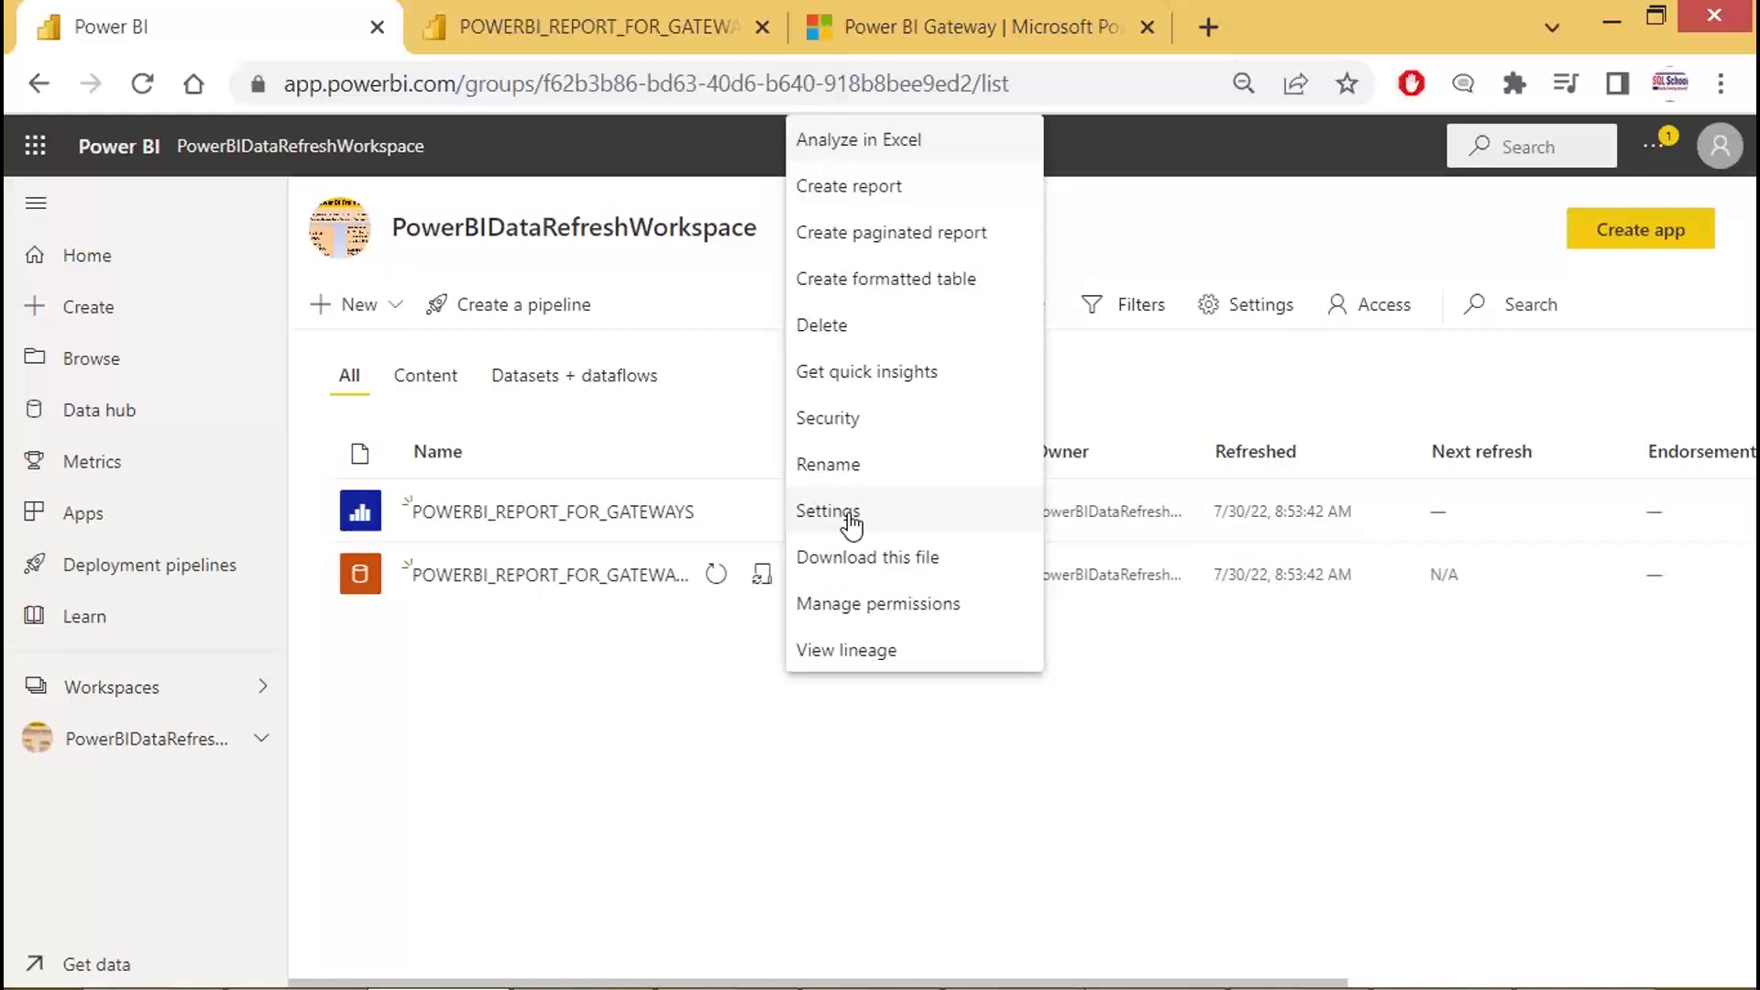
left_click(852, 521)
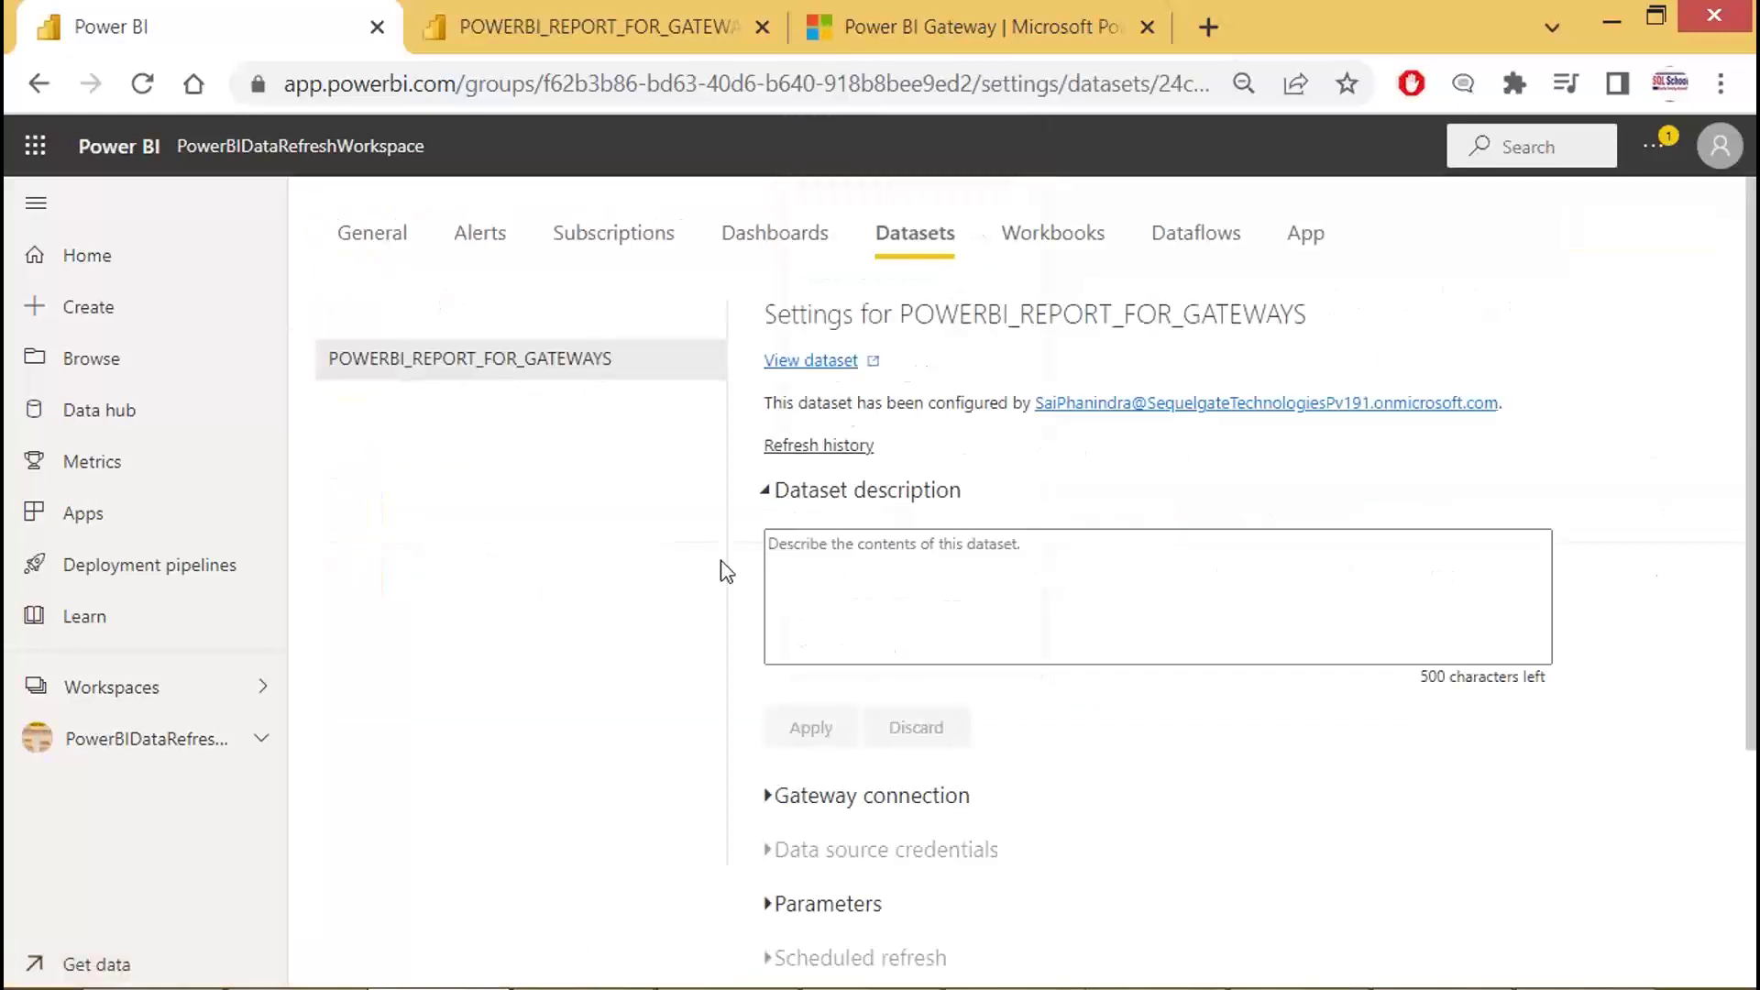
scroll(1009, 579, "down", 2)
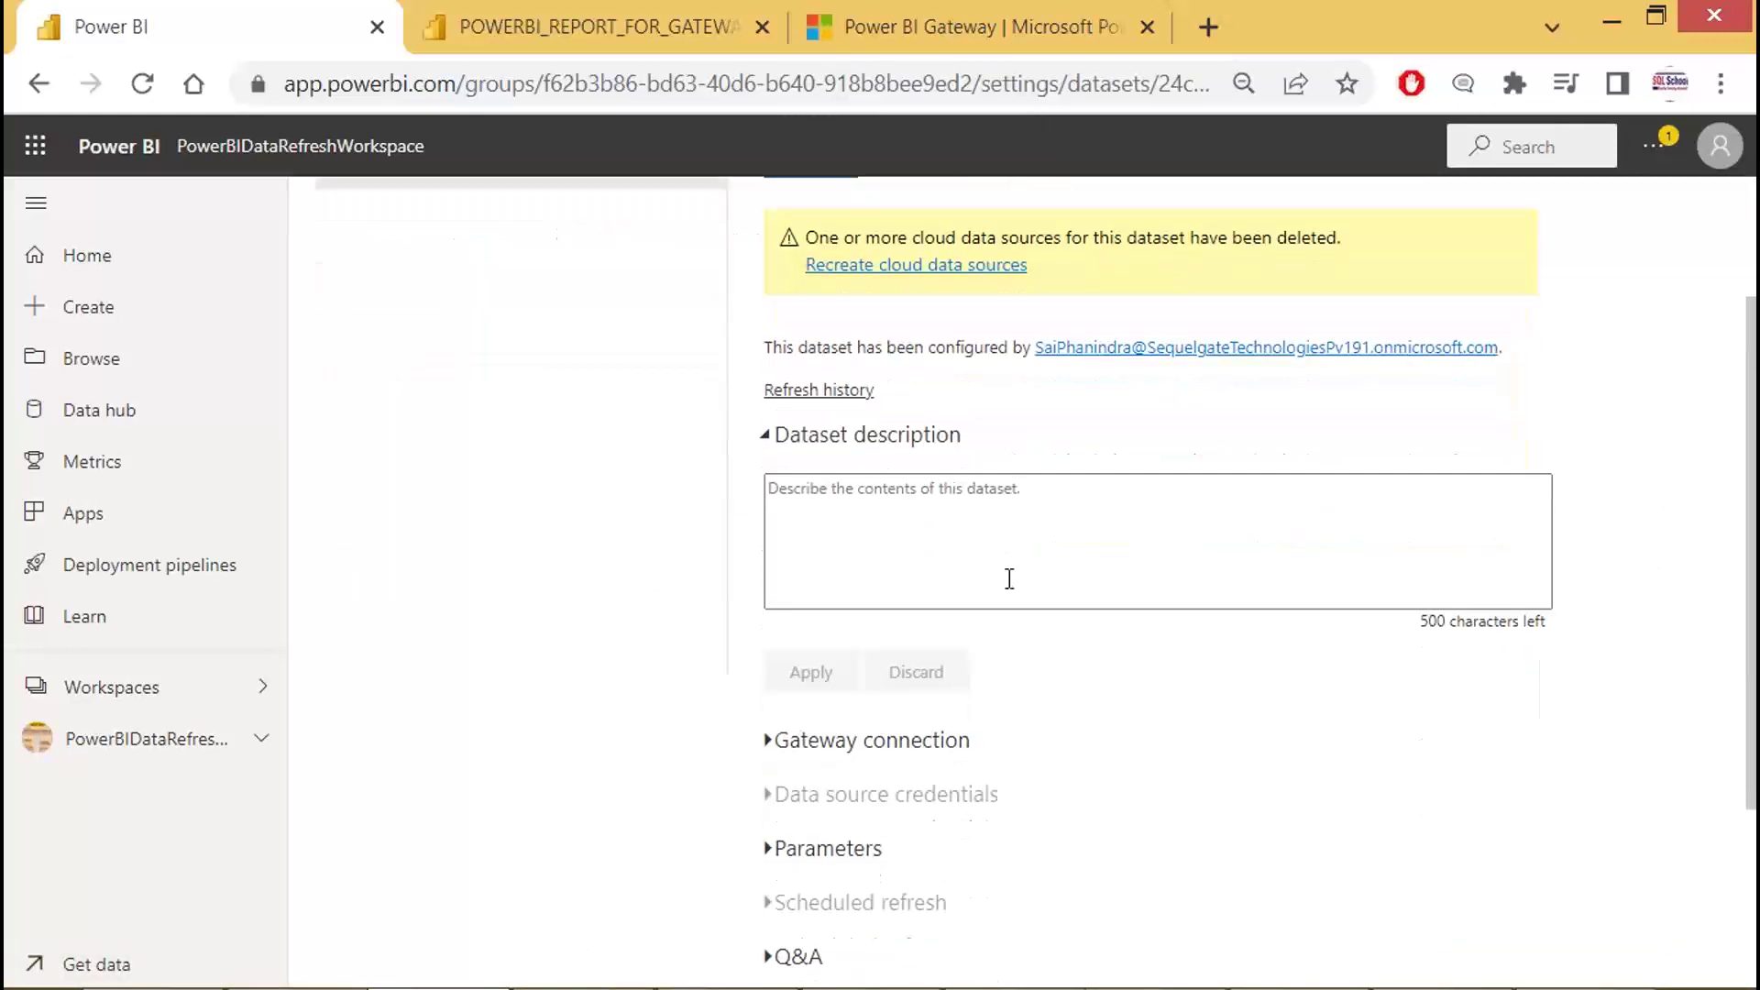
scroll(1010, 578, "down", 3)
left_click(773, 461)
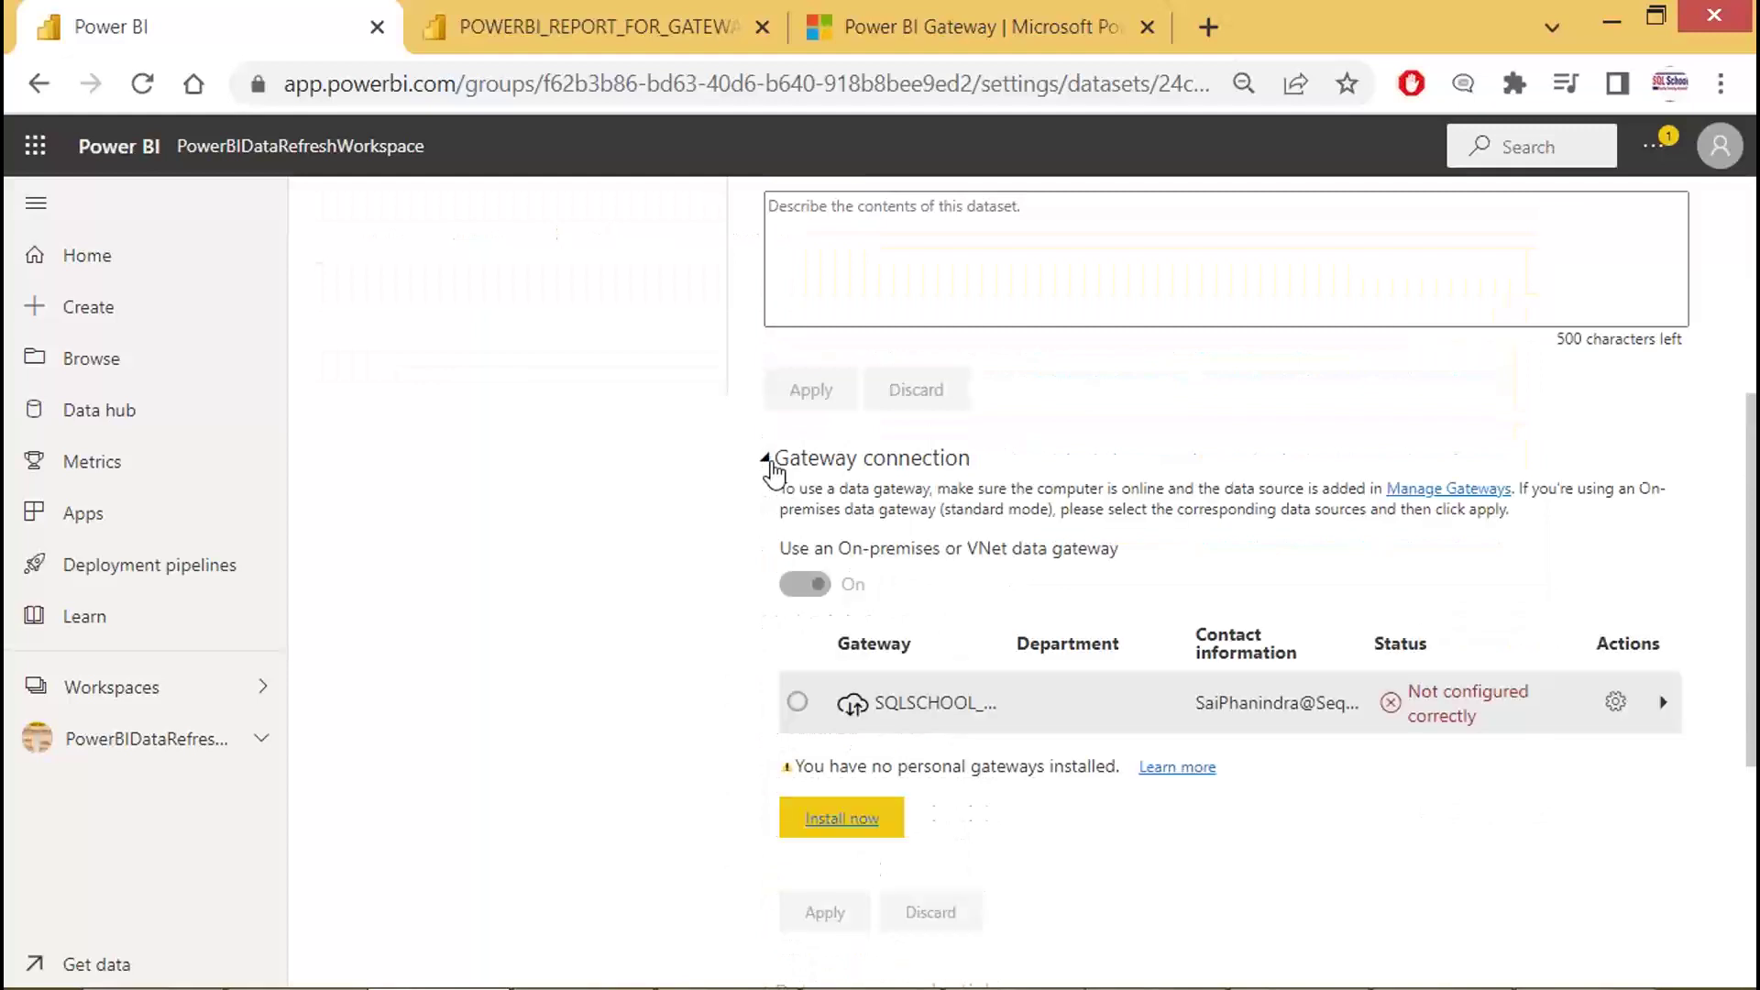
- Highlight SQLSCHOOL_DSL's 'Not configured correctly' status in the gateway list
left_click_drag(741, 431, 1687, 819)
double_click(1400, 642)
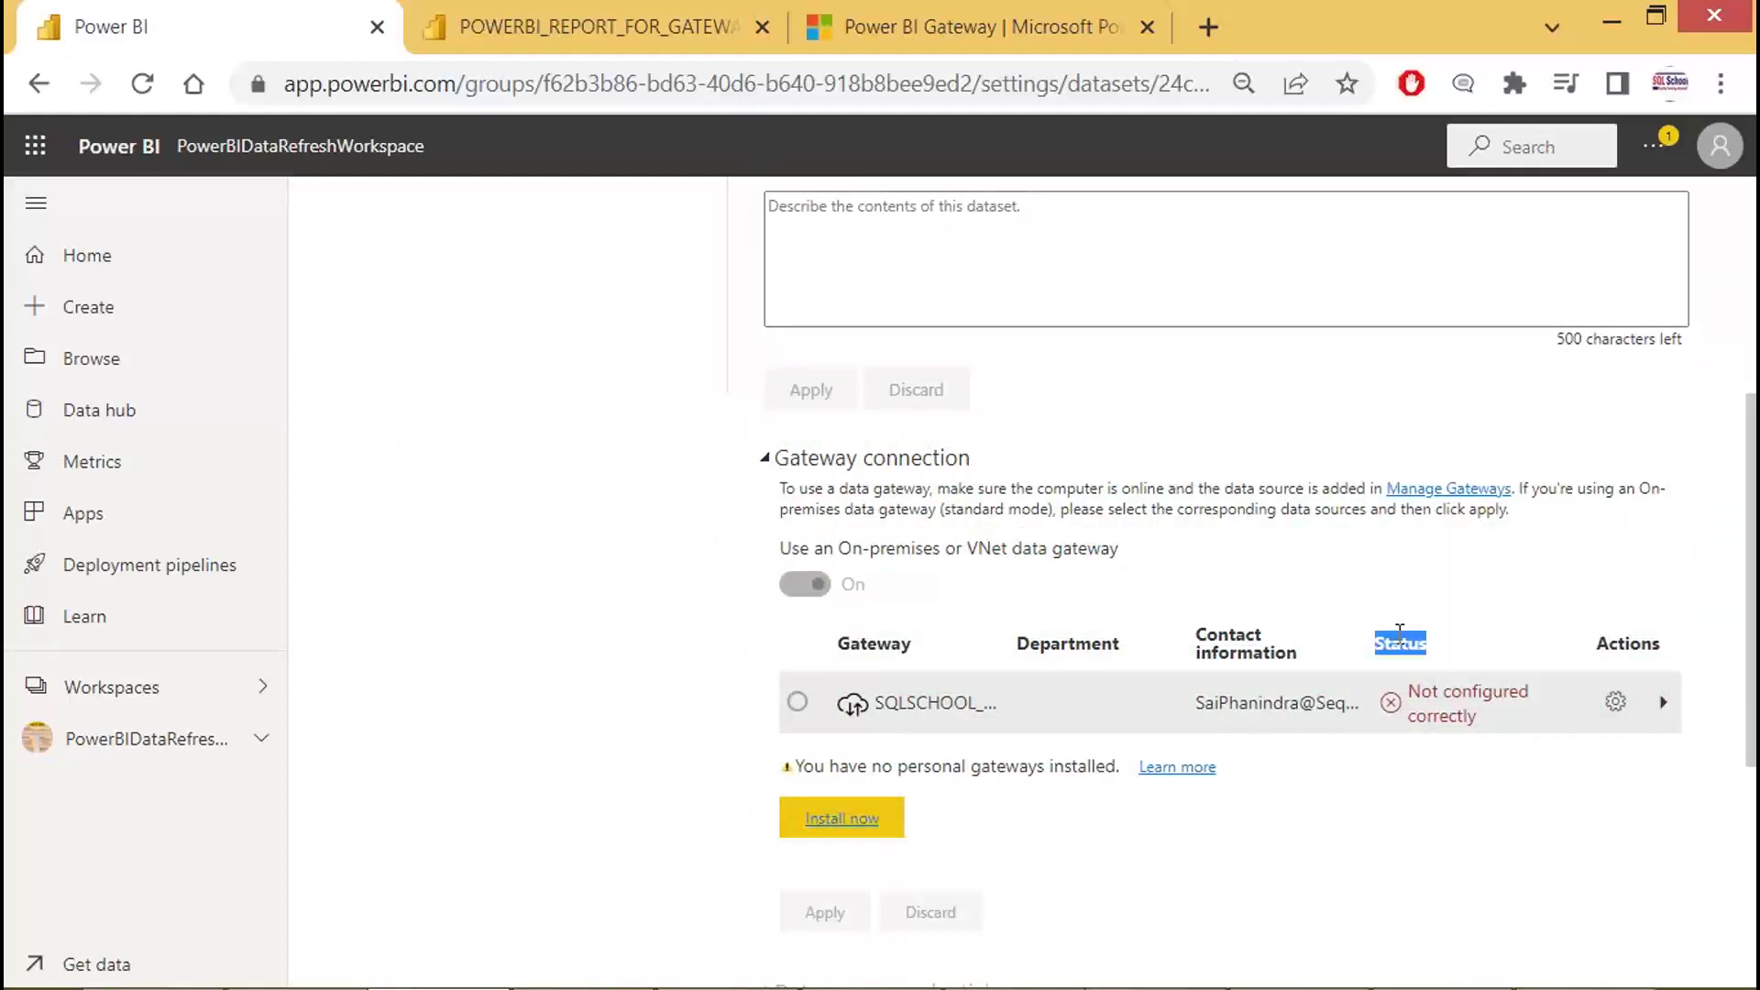
left_click_drag(1410, 694, 1493, 715)
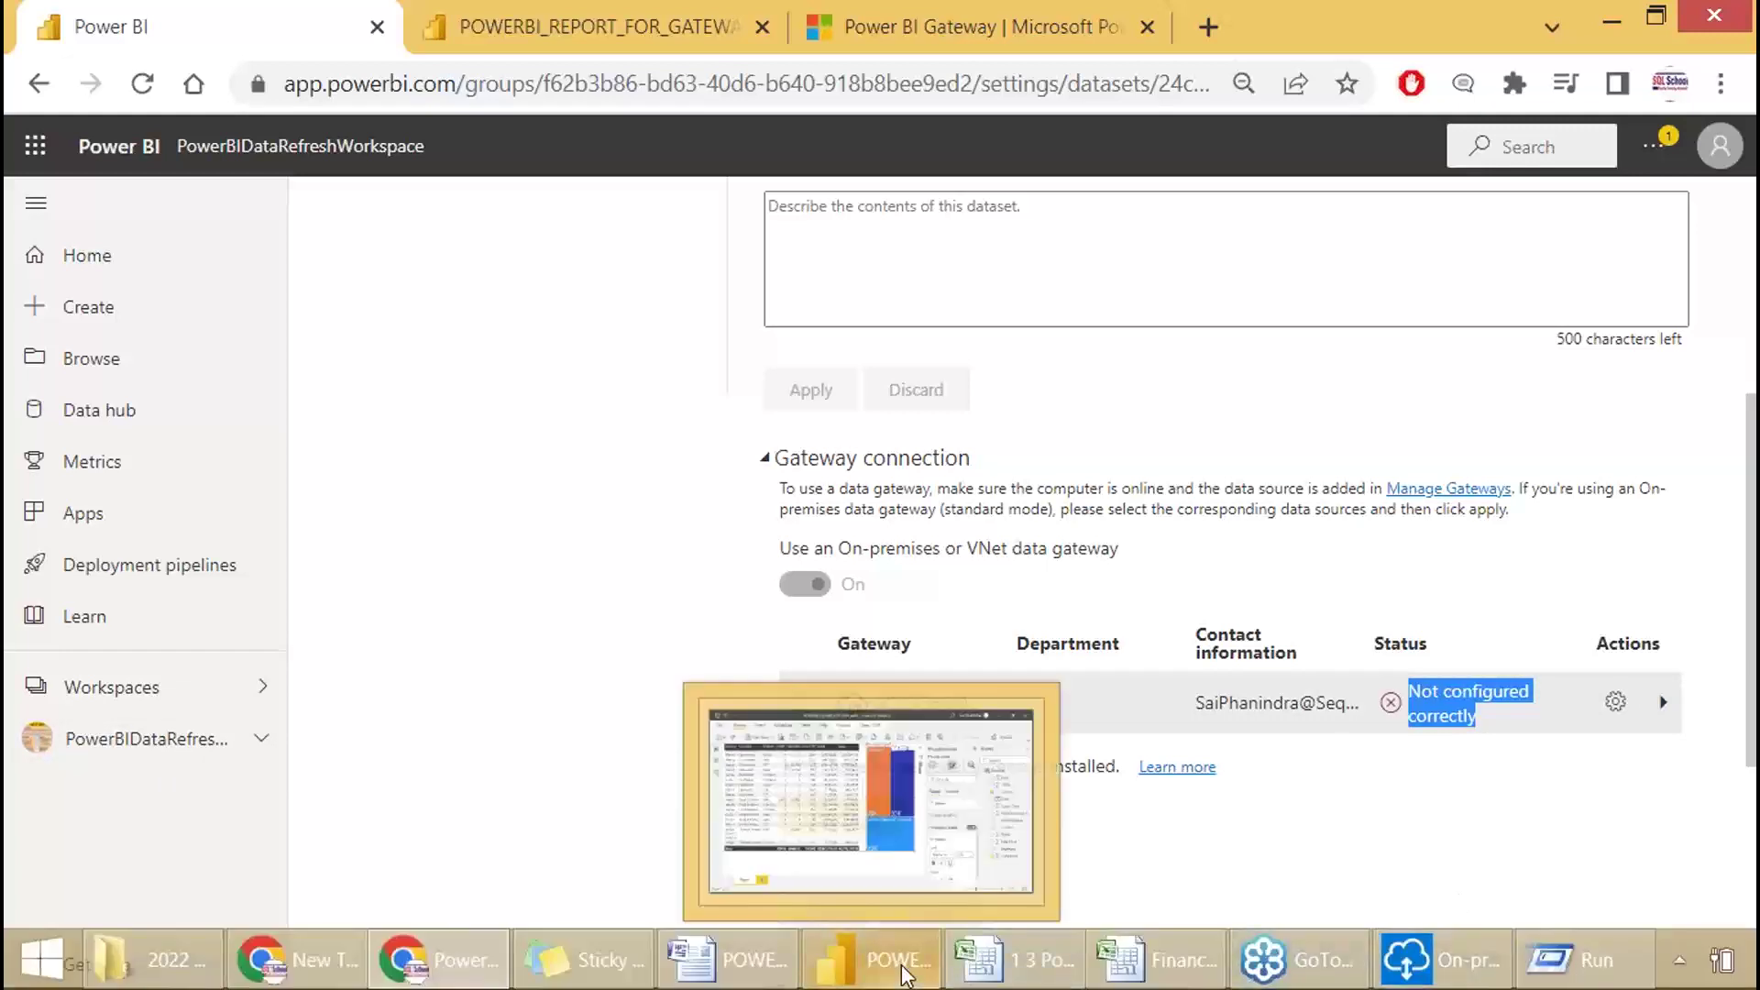
left_click(905, 974)
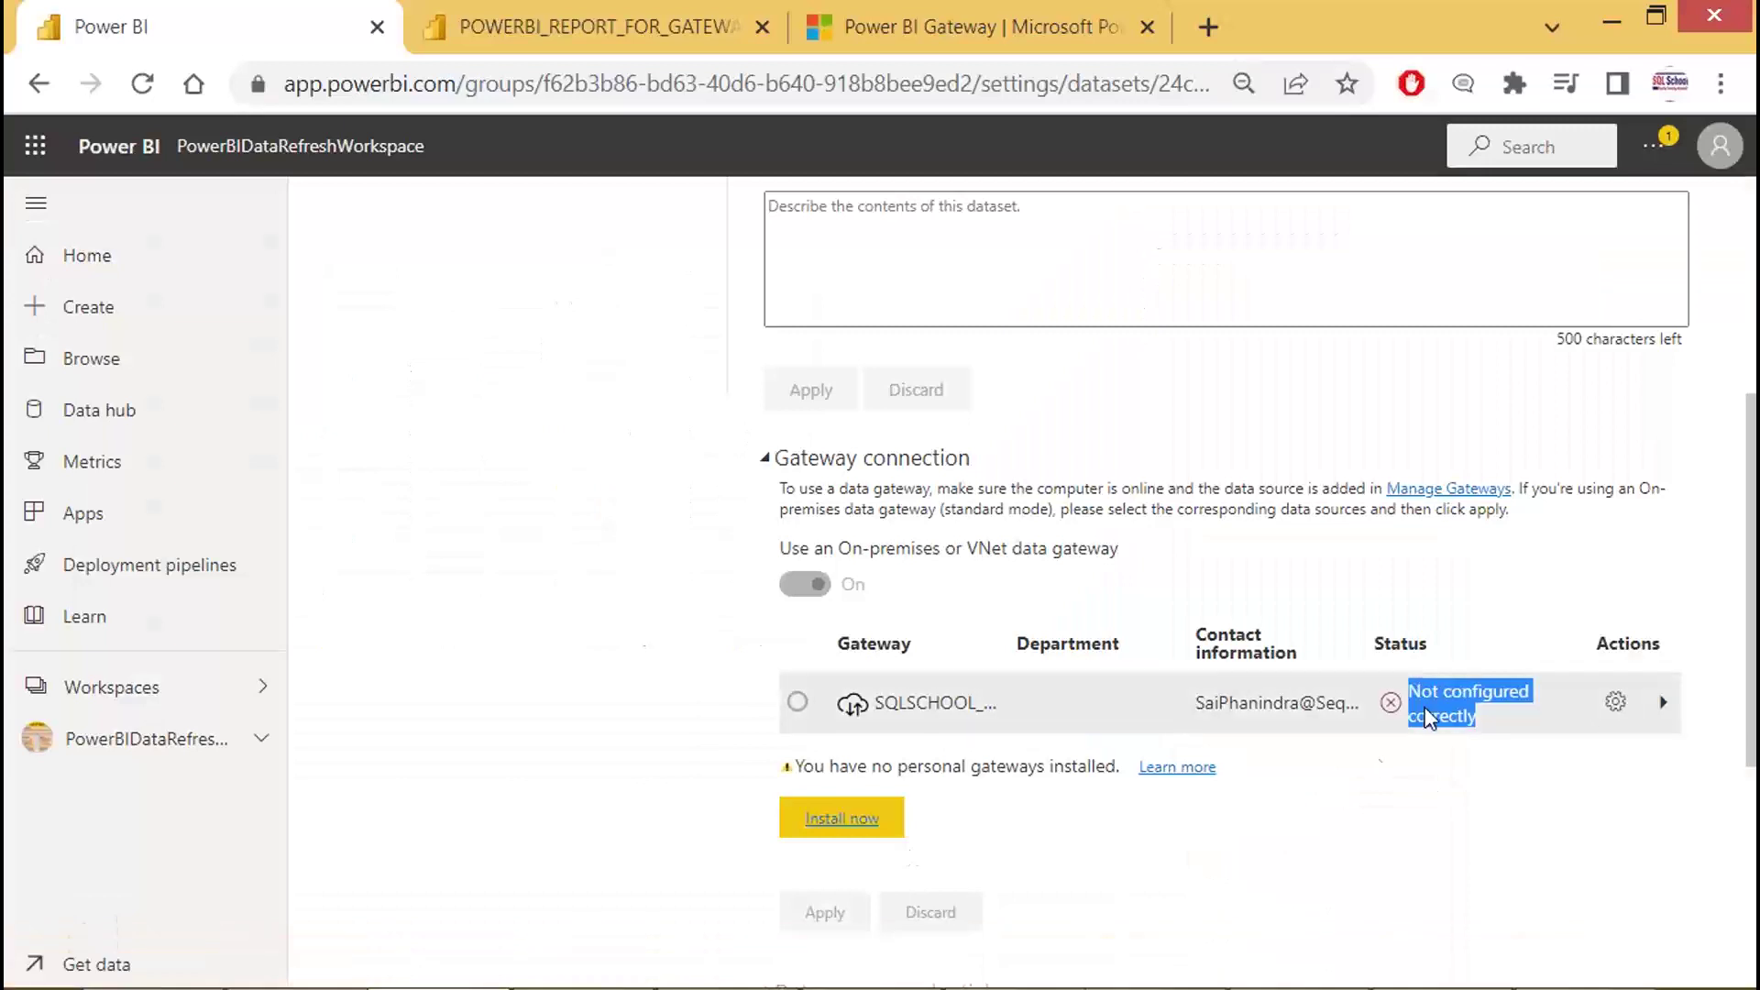
key("Print")
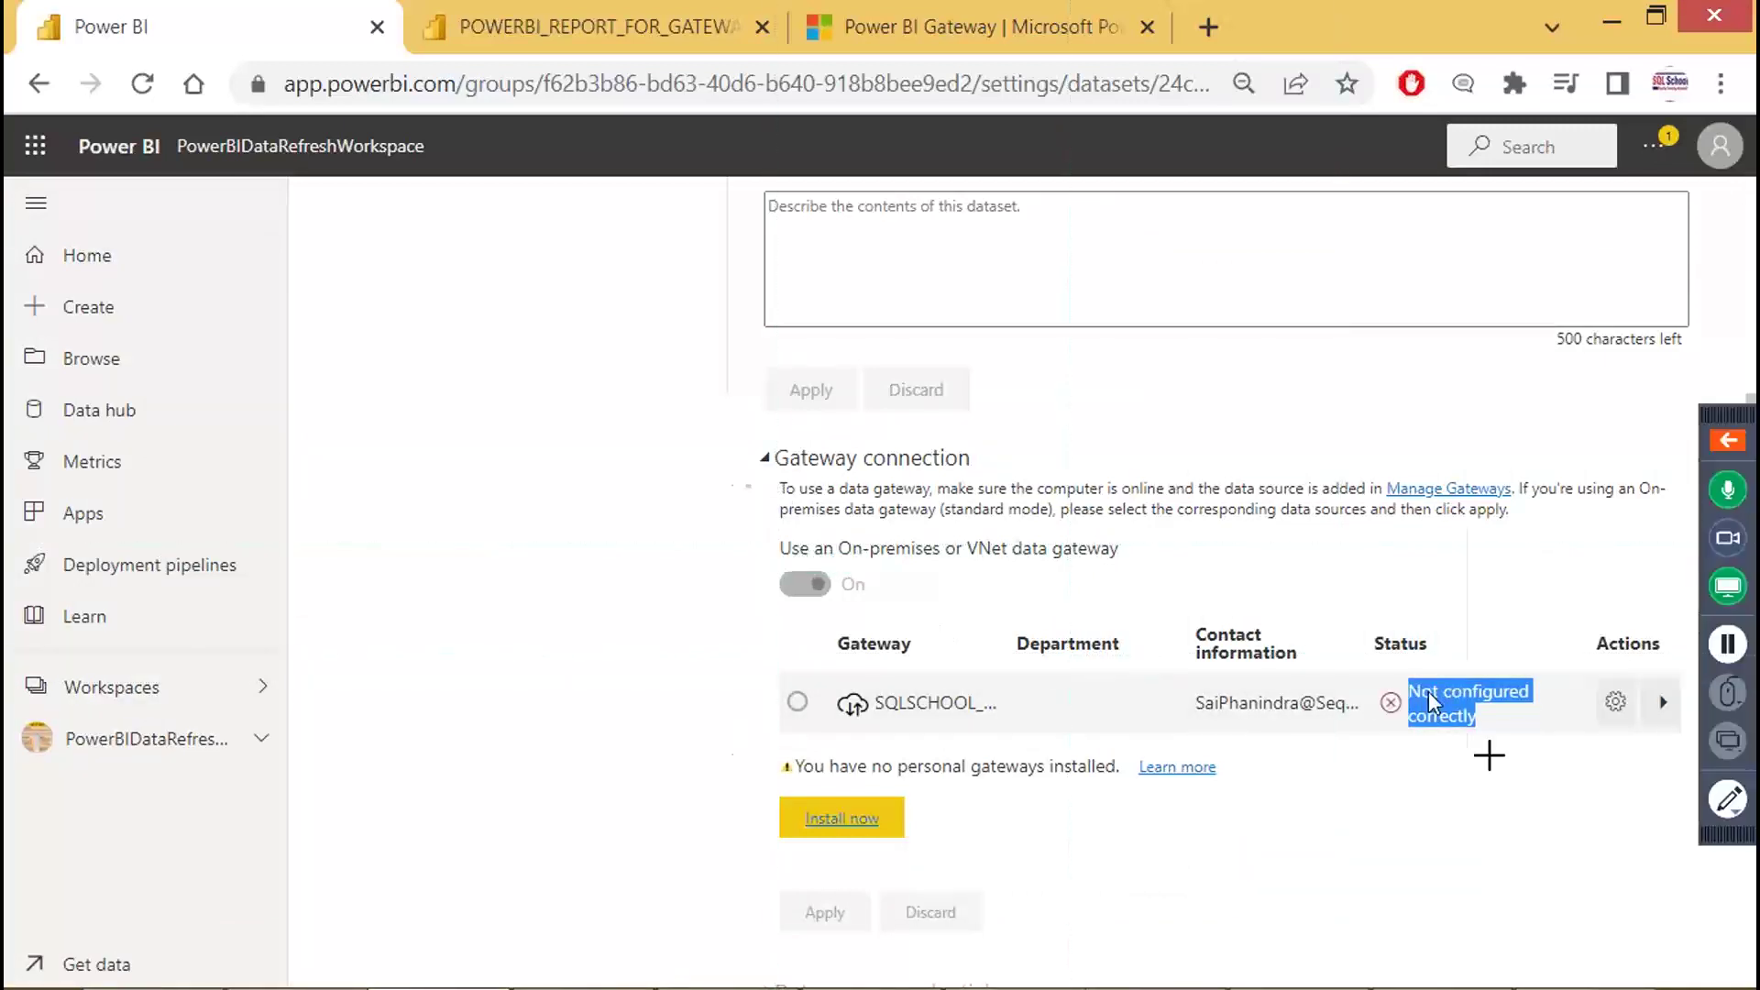
left_click(1681, 834)
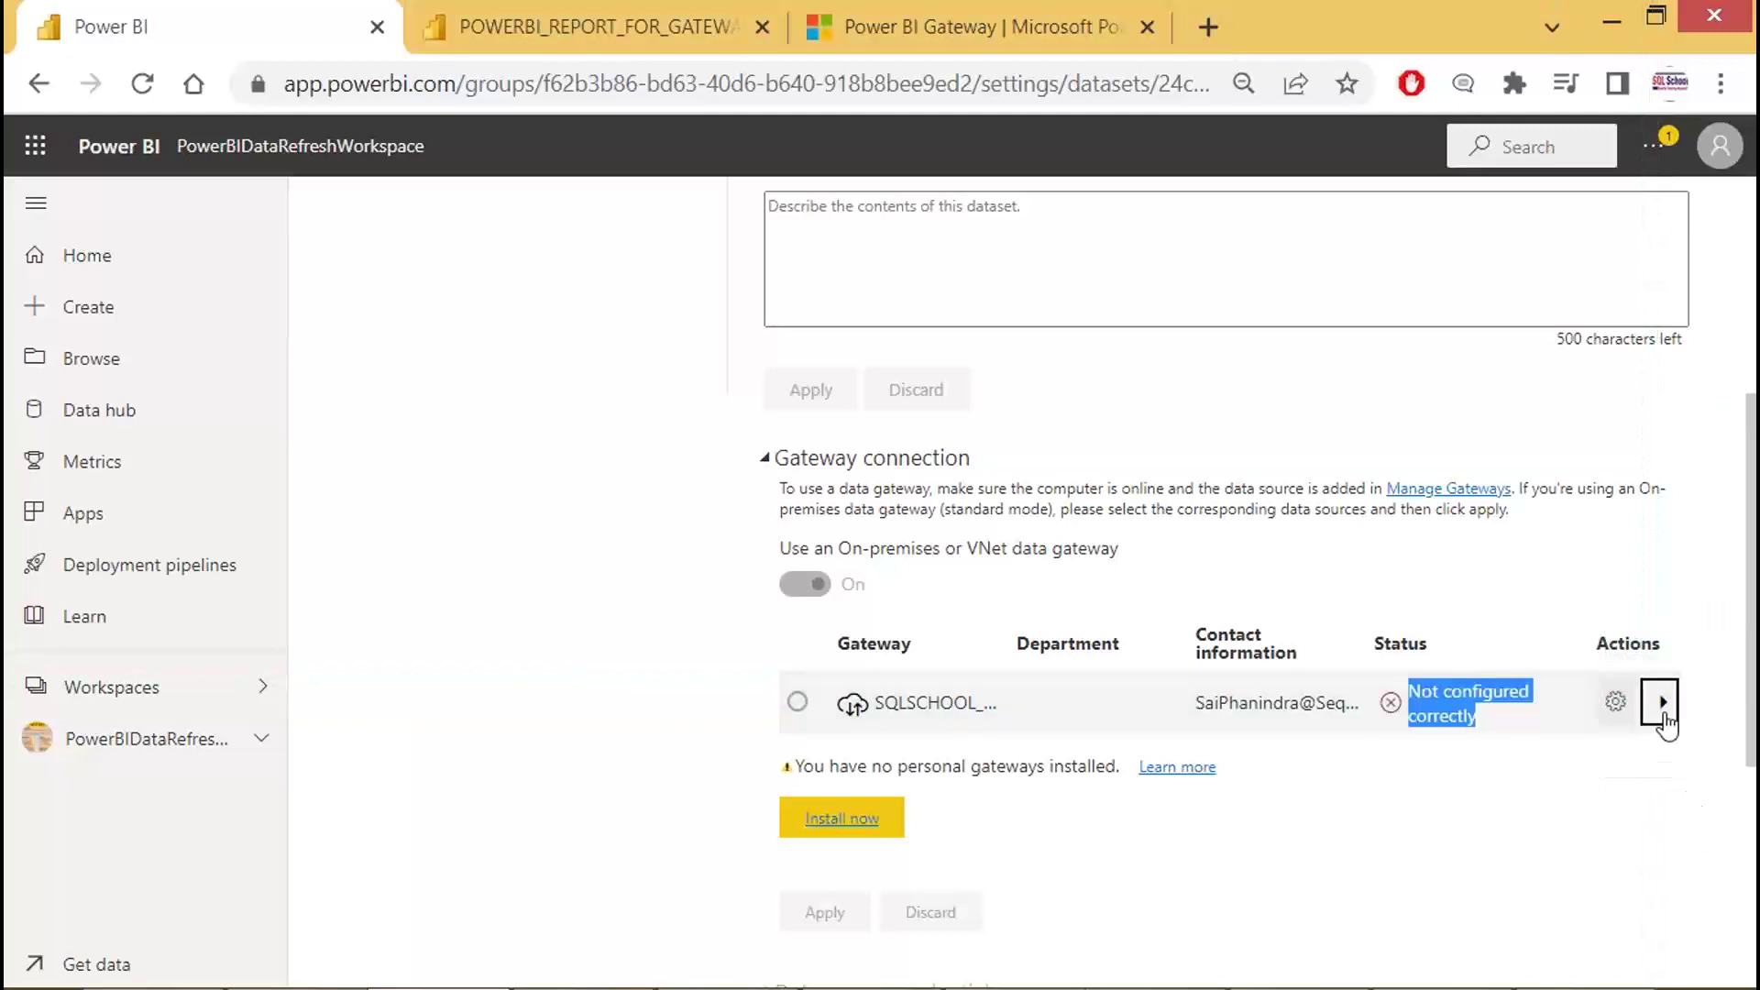
- Expand the gateway row and highlight the f:\datasources\financialsample1.xlsx data source path
left_click(1664, 716)
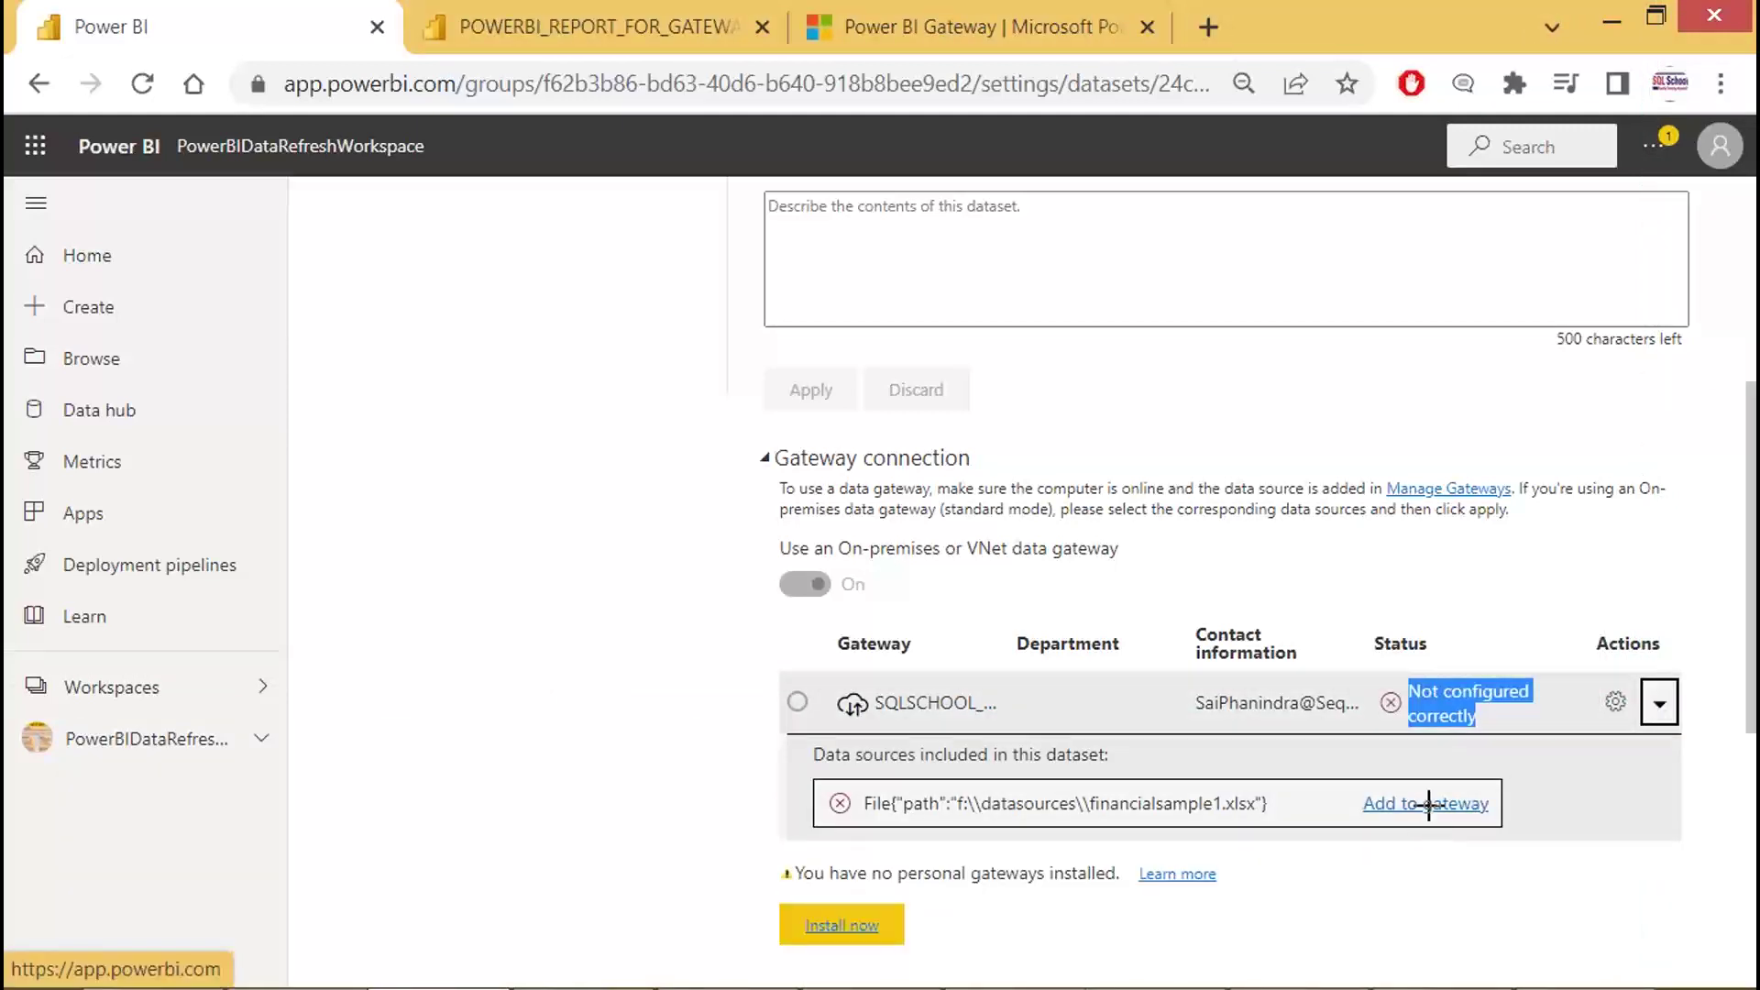
left_click_drag(740, 589, 1681, 945)
left_click(983, 807)
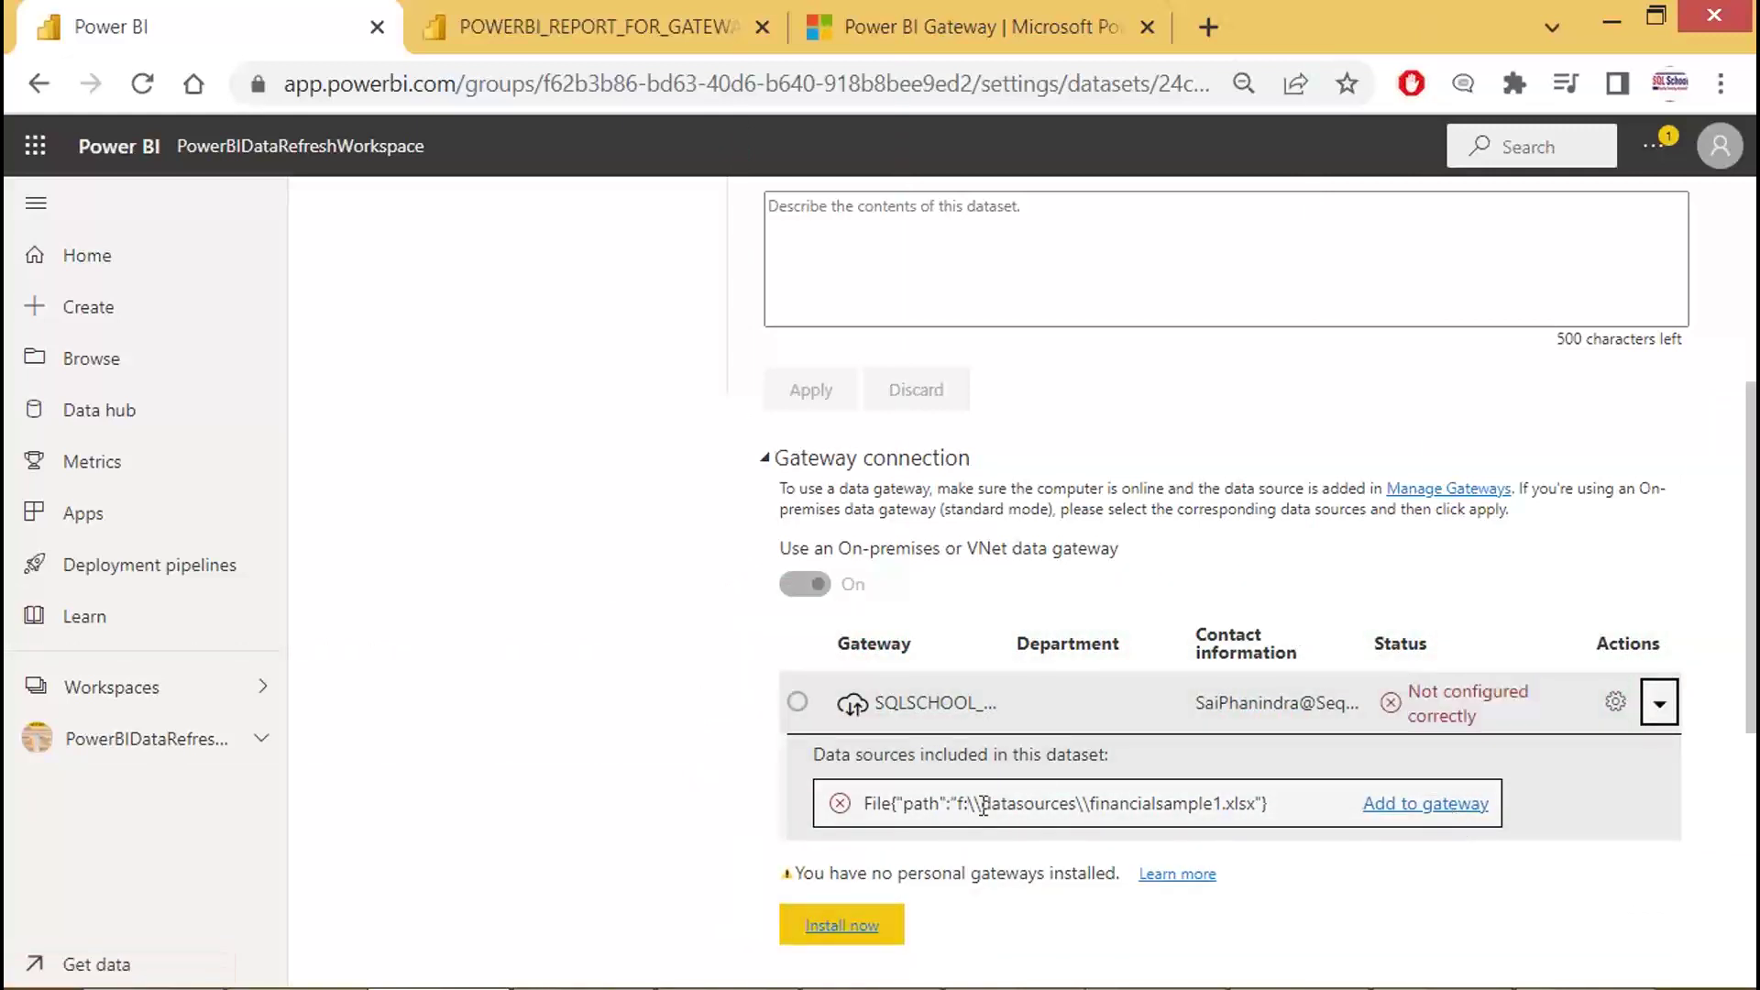
left_click_drag(983, 807, 1268, 814)
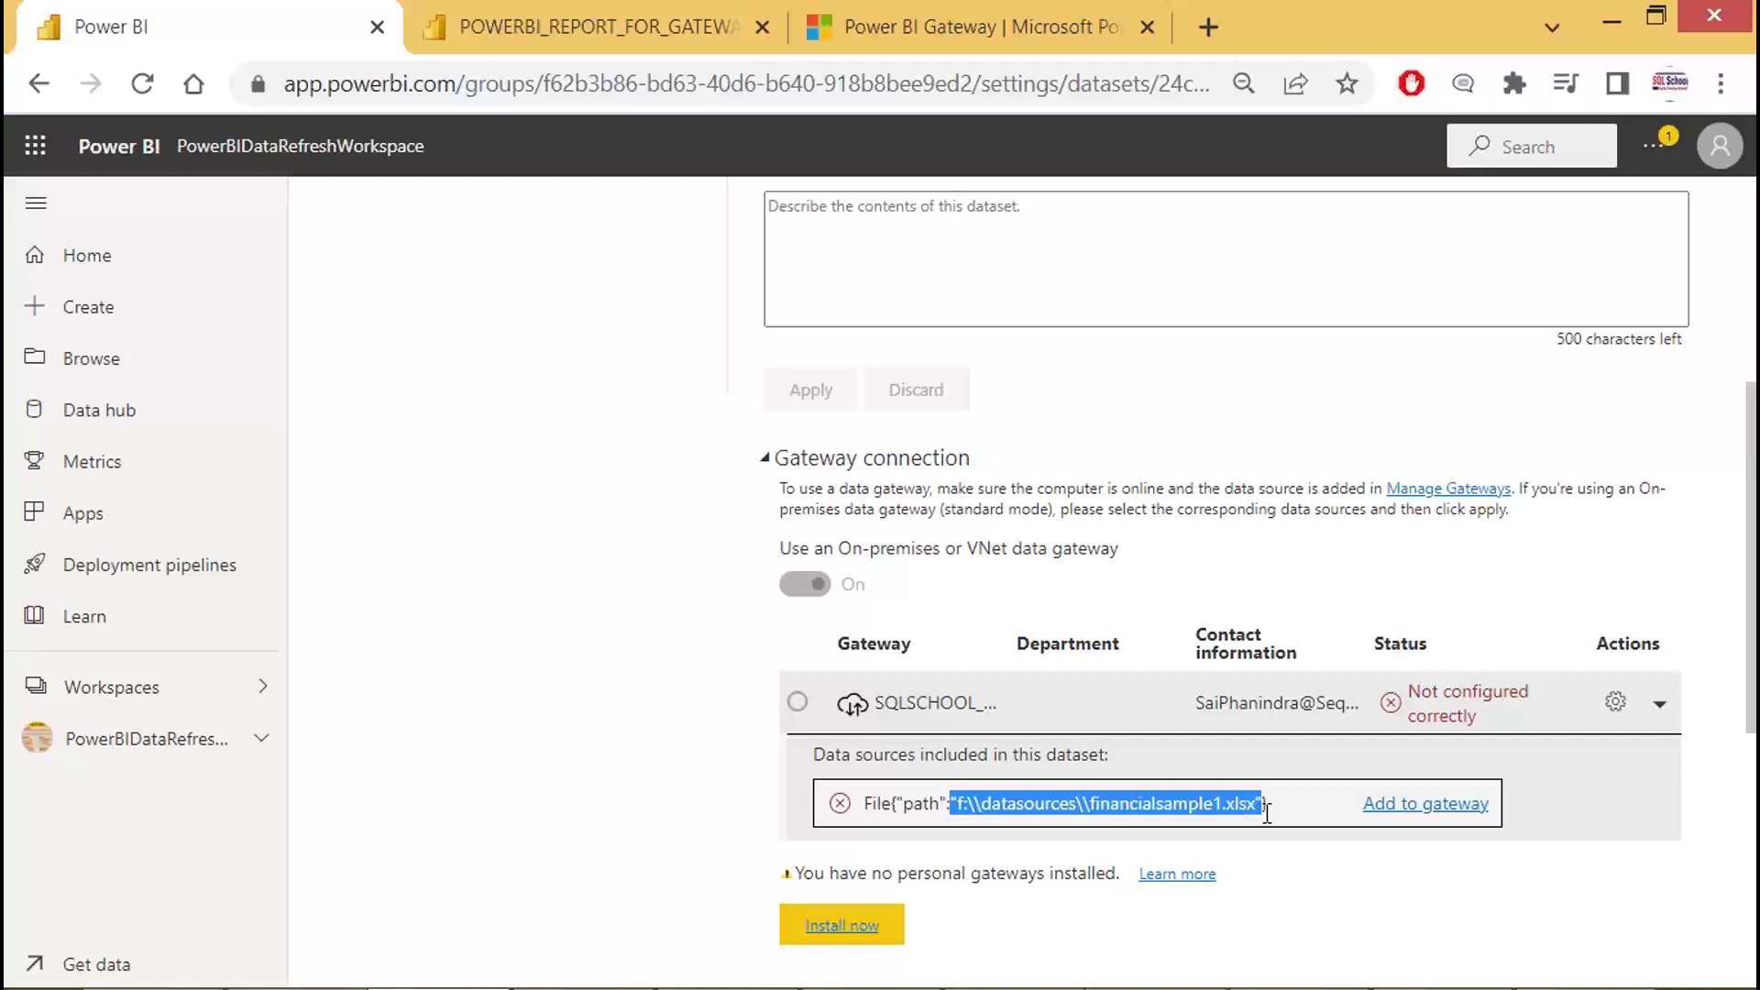
key("Print")
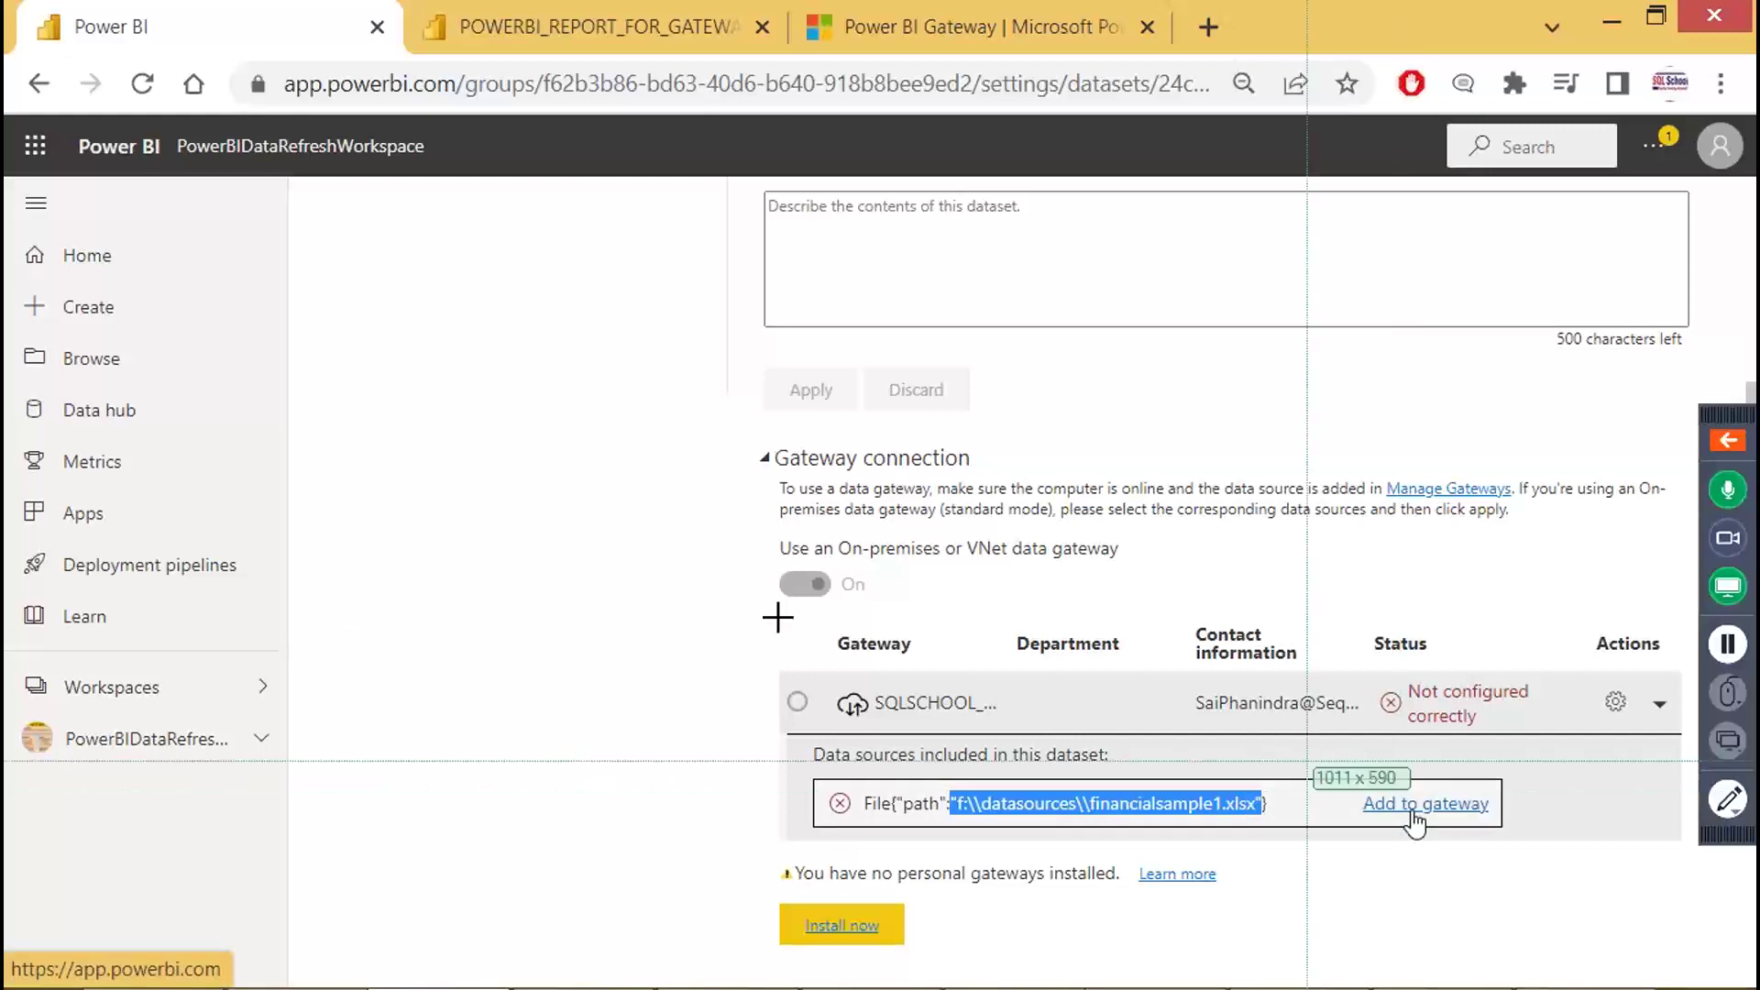
key("Escape")
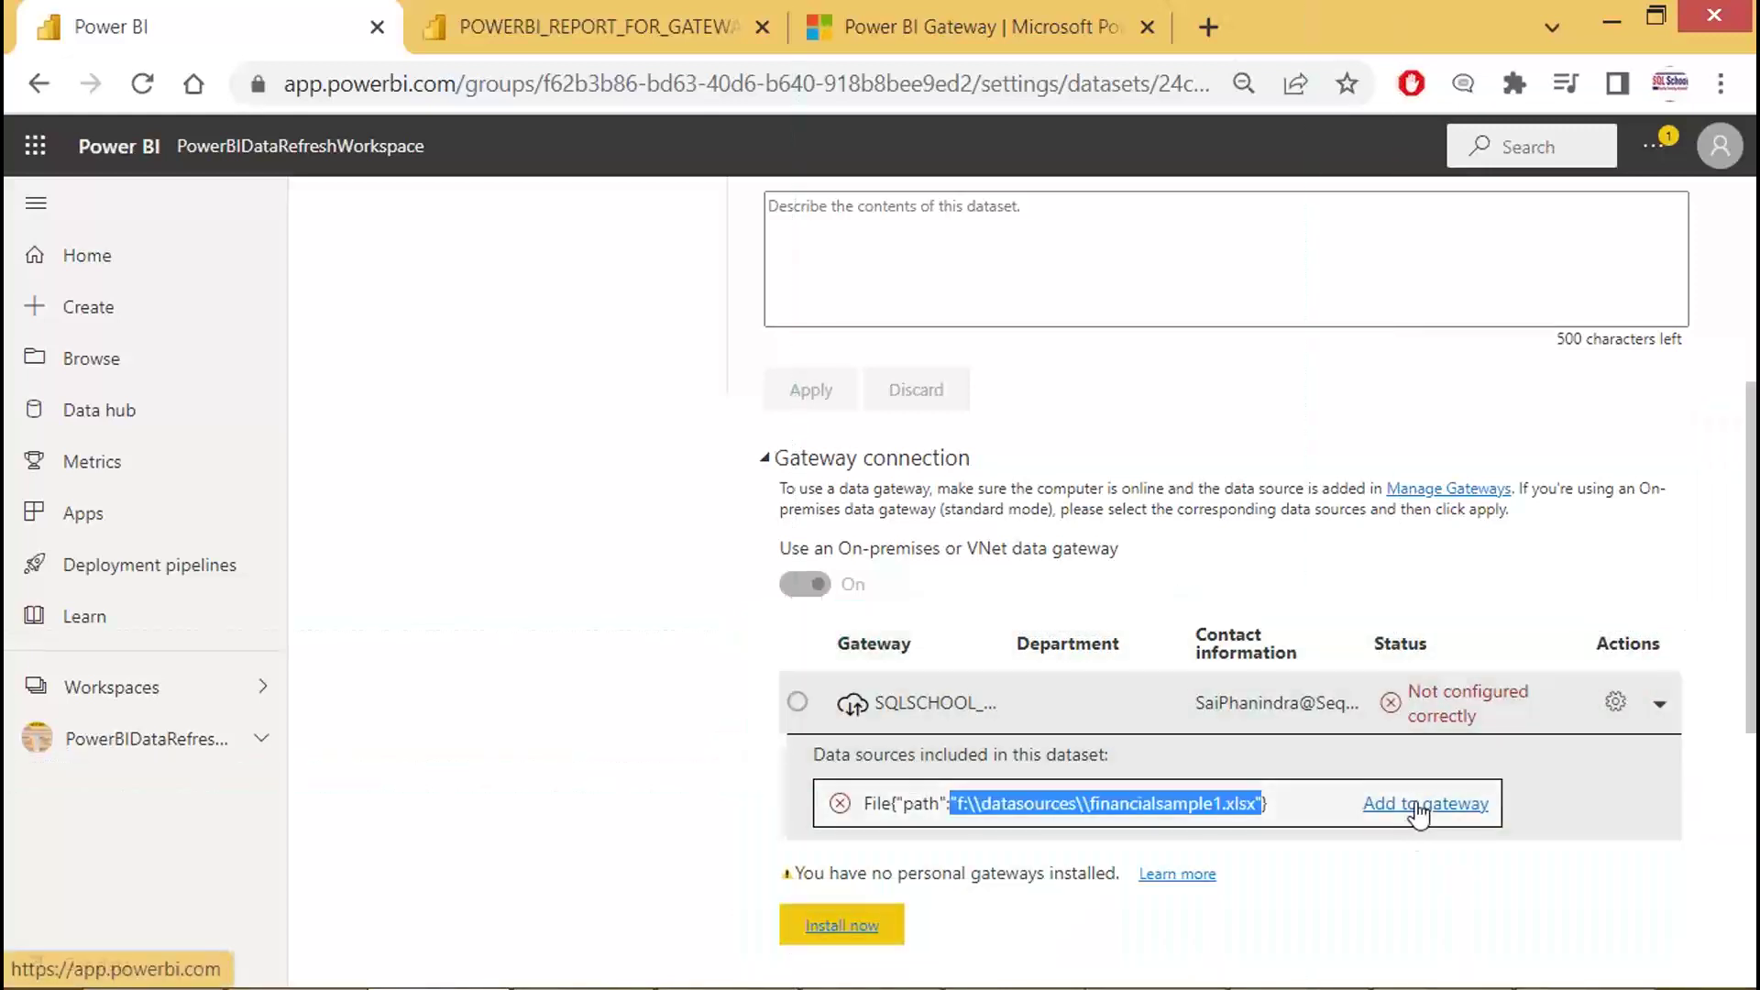
- Start a new gateway data source and name it ReportDataSource
left_click(1331, 792)
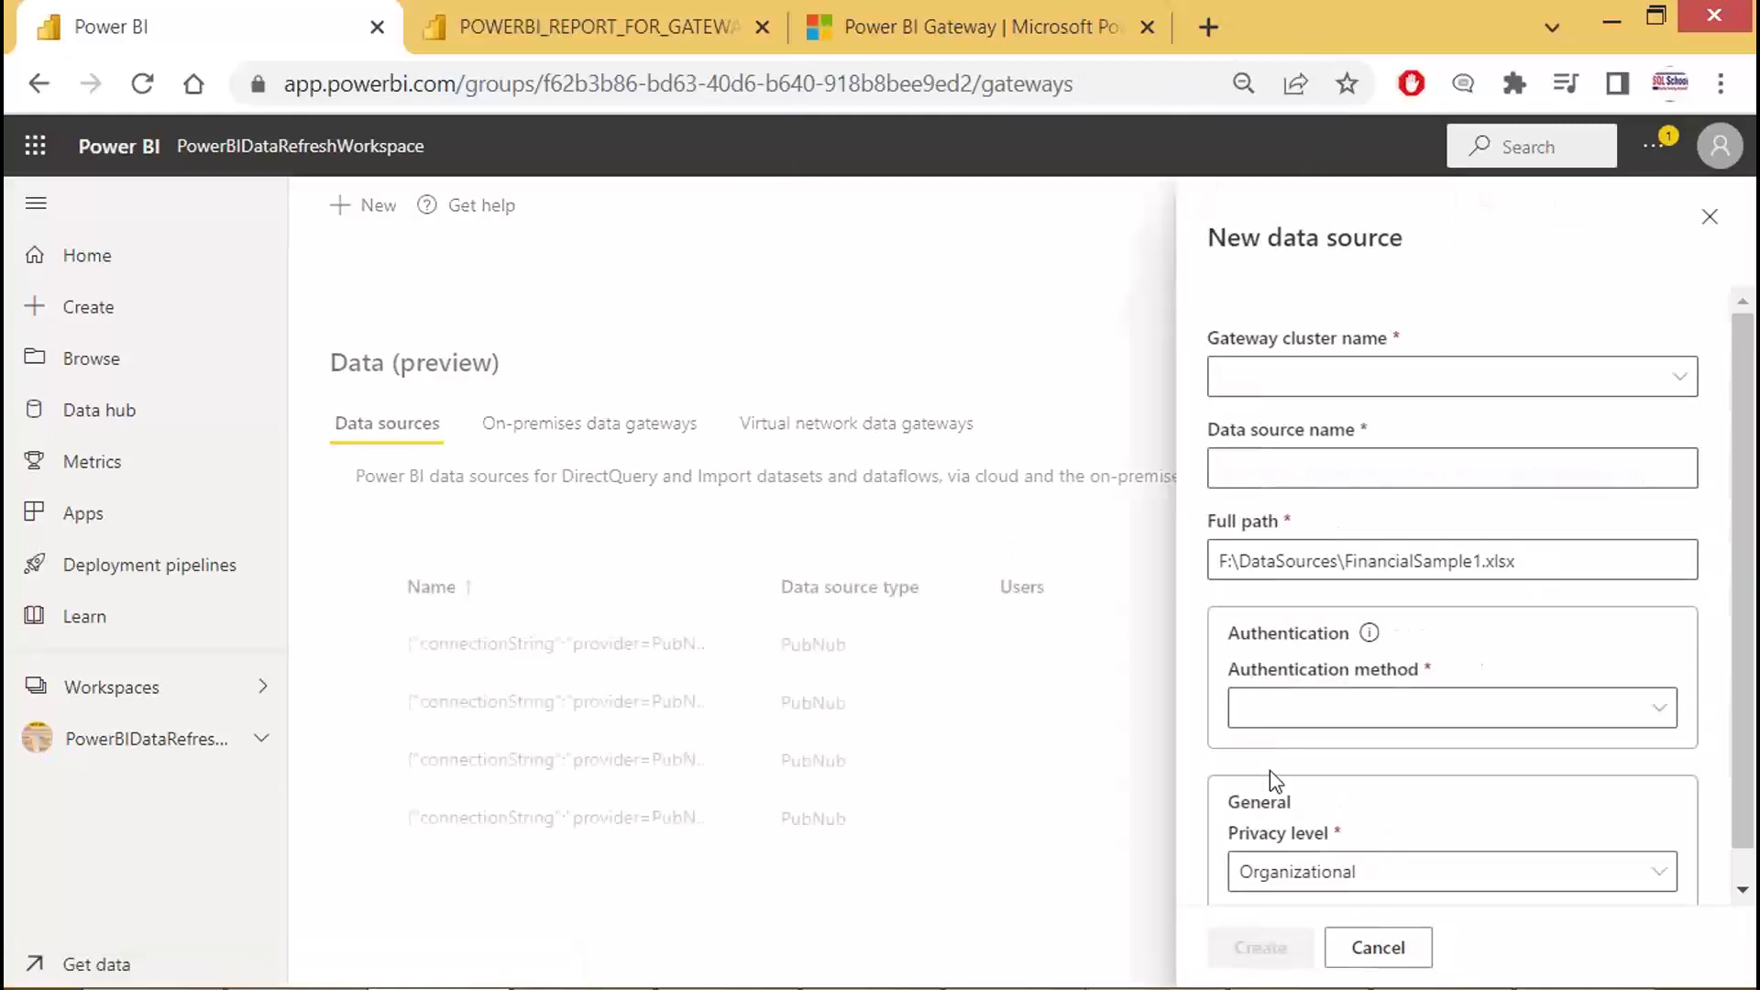
key("Print")
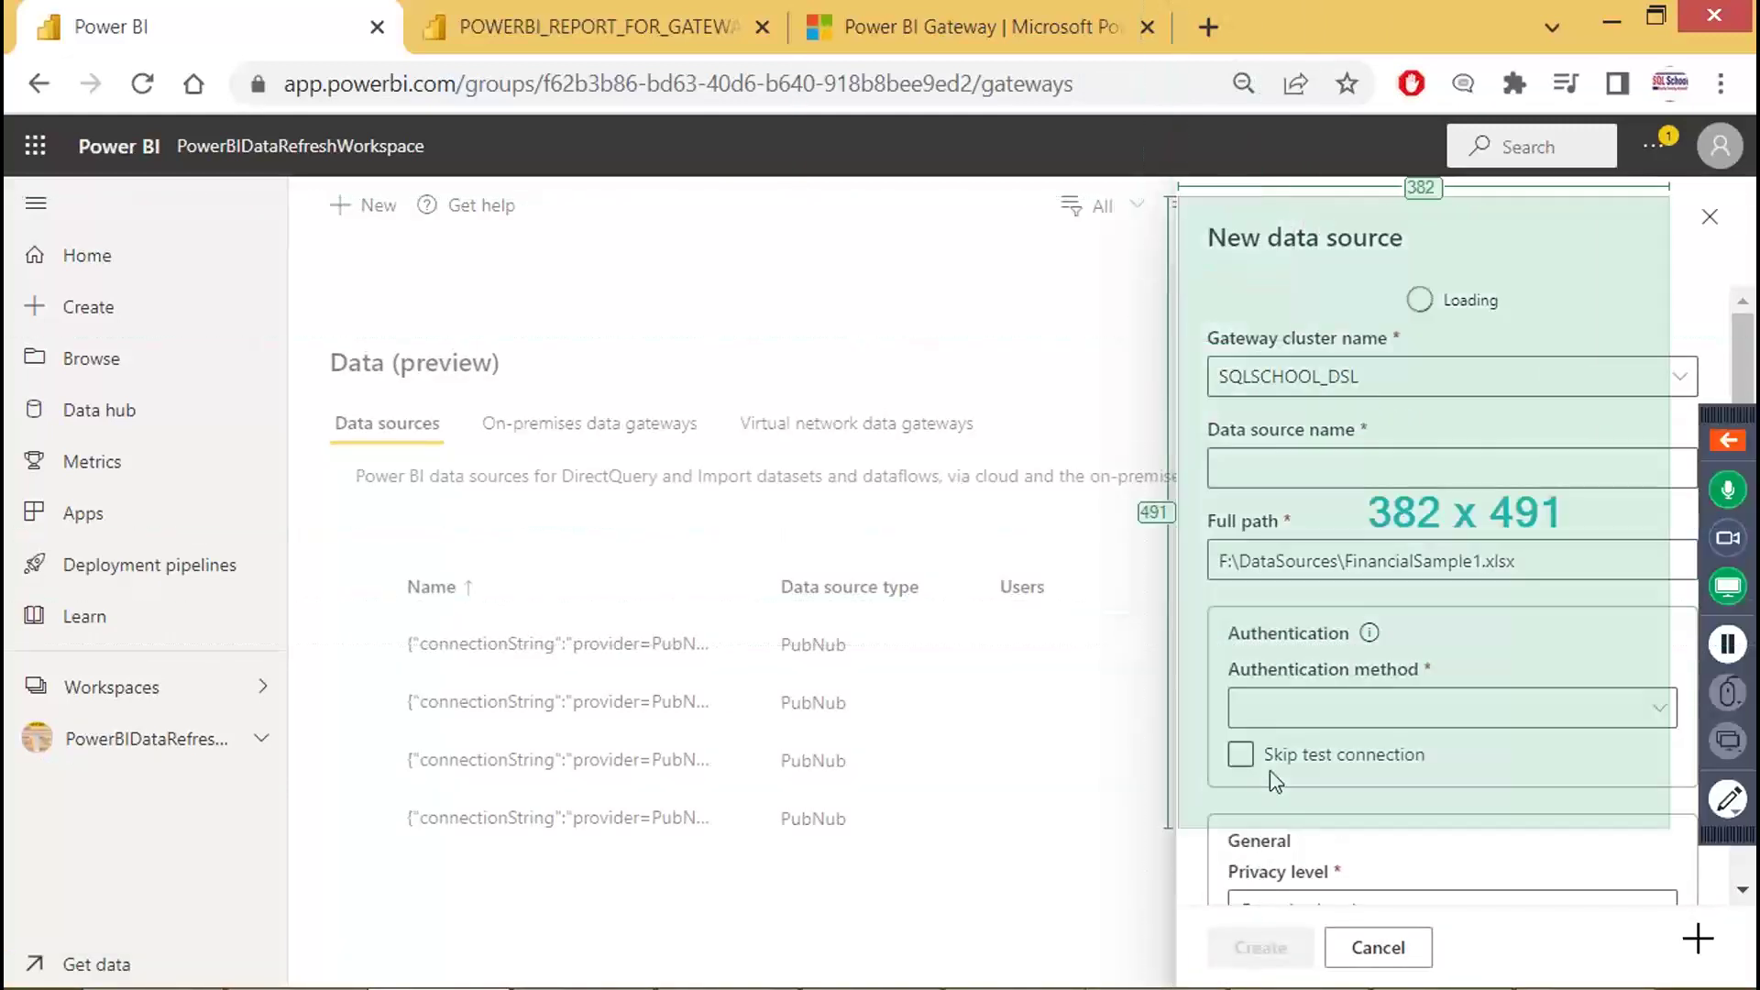
key("Escape")
left_click(1243, 465)
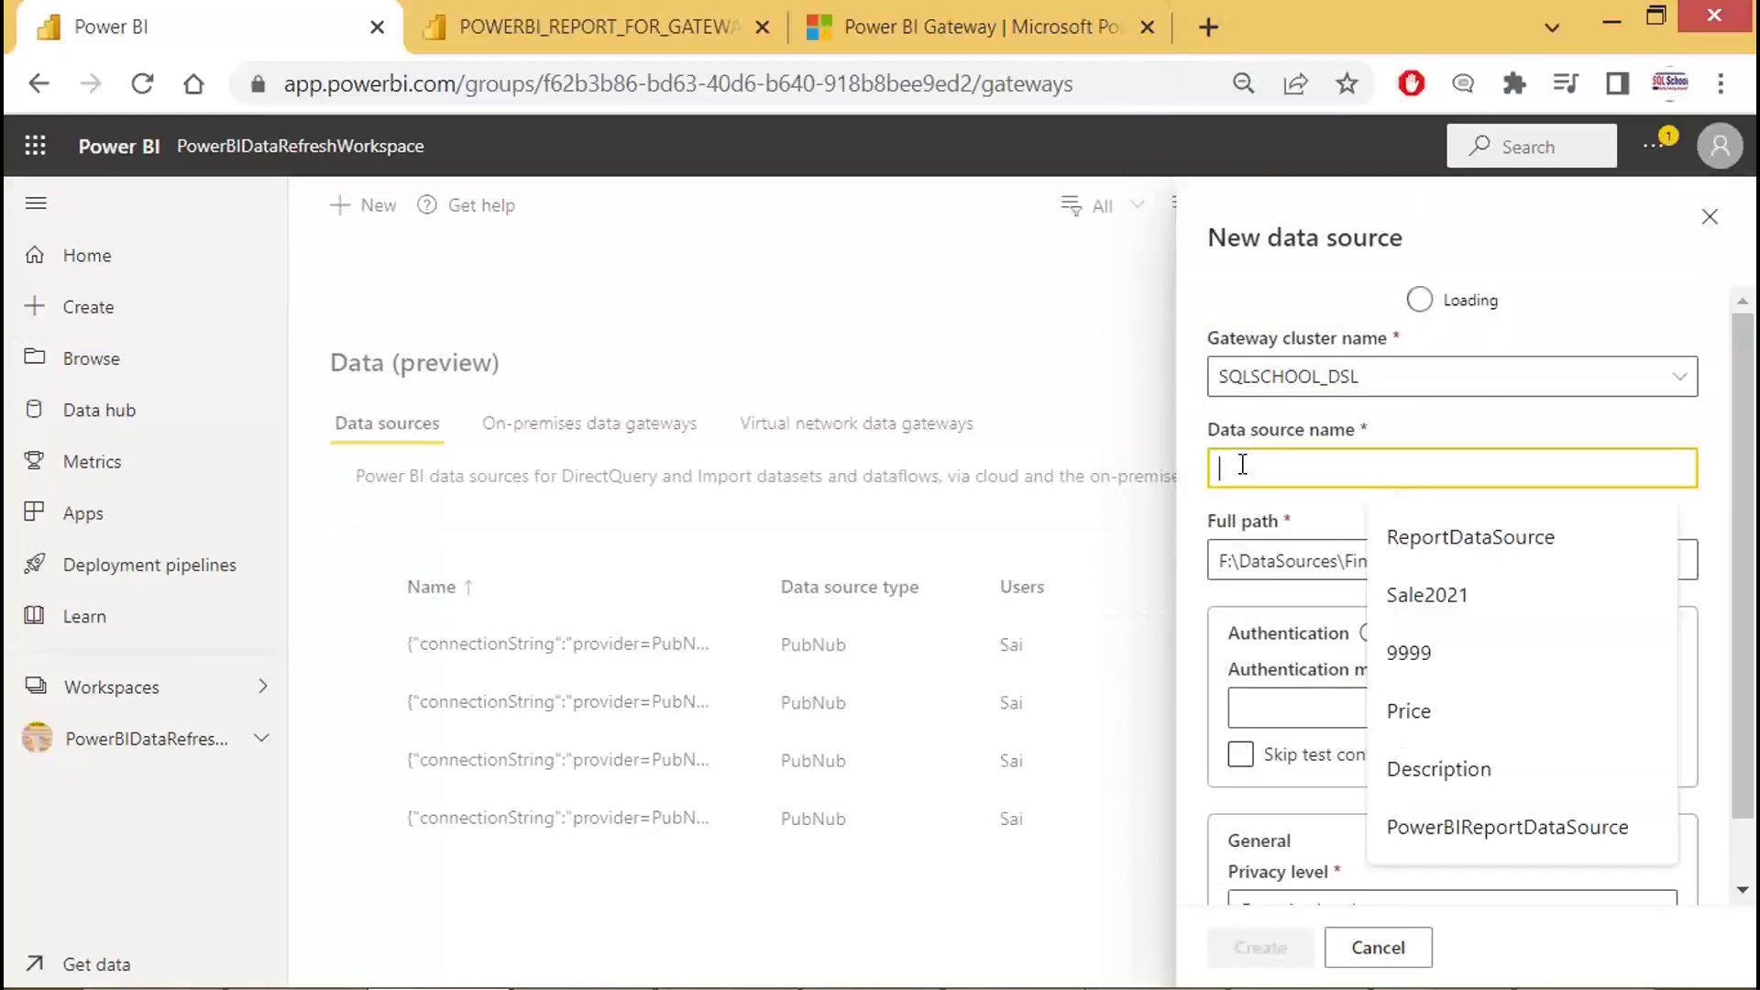
left_click(1417, 540)
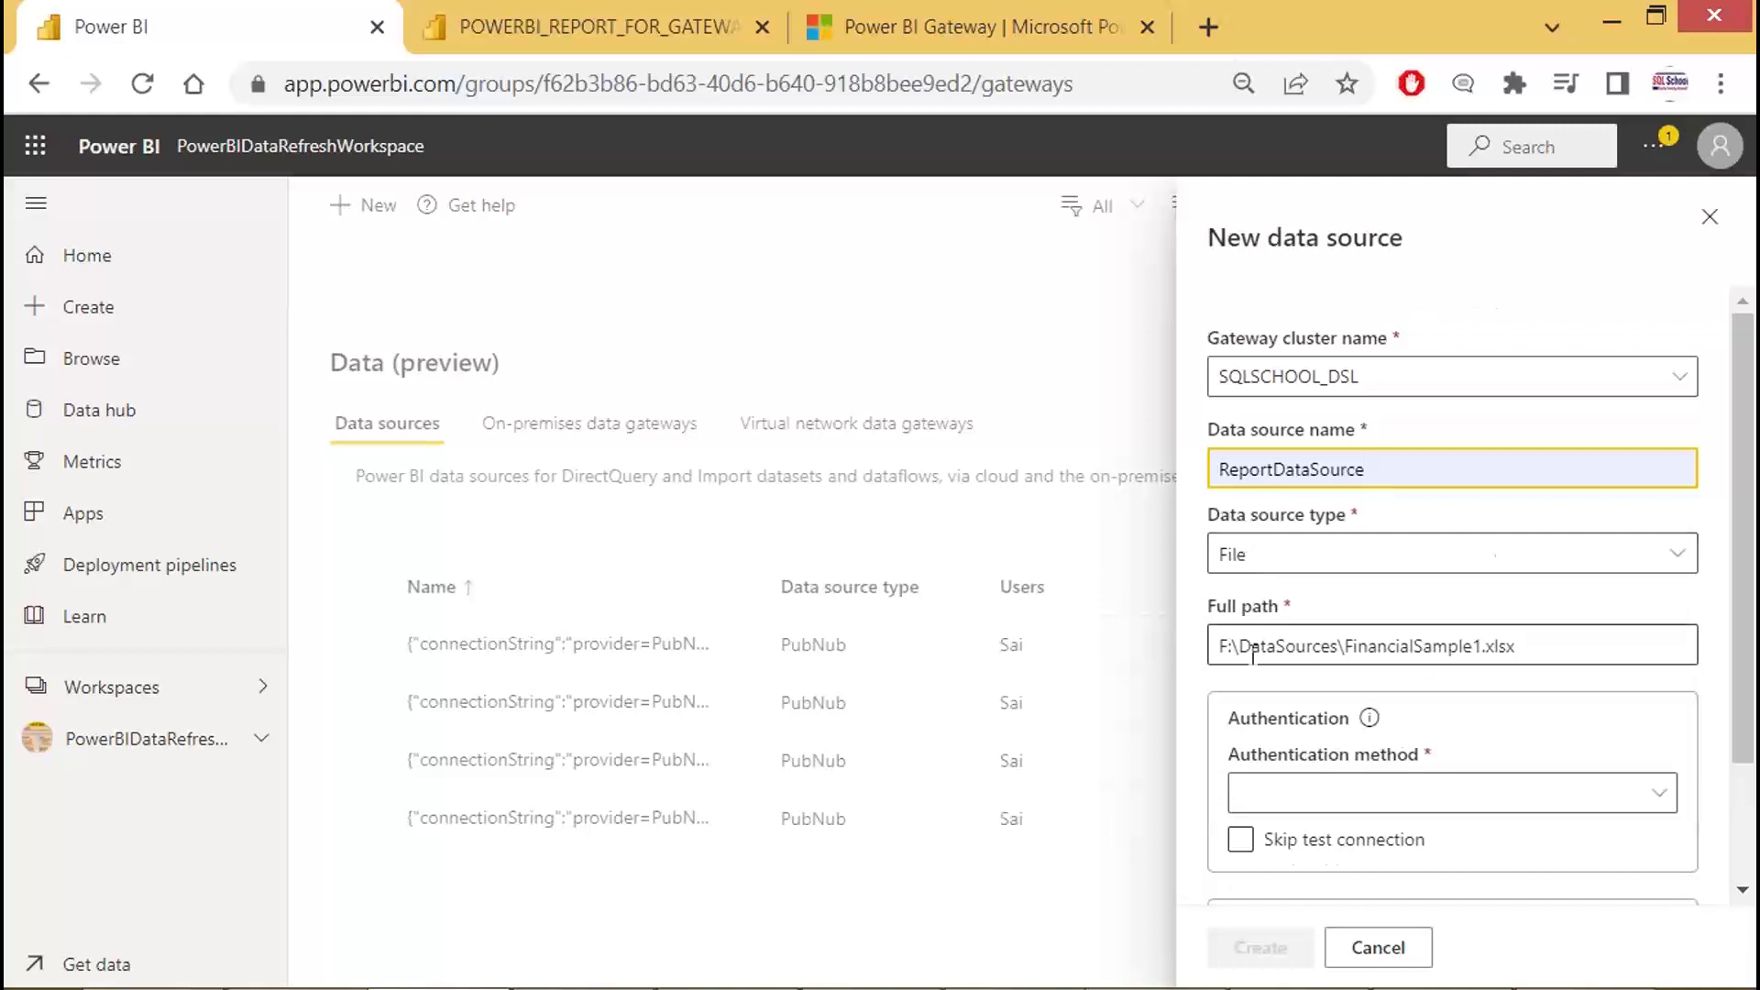
- Scroll through the full list of data source types, leaving File selected
left_click(1352, 559)
left_click(1677, 560)
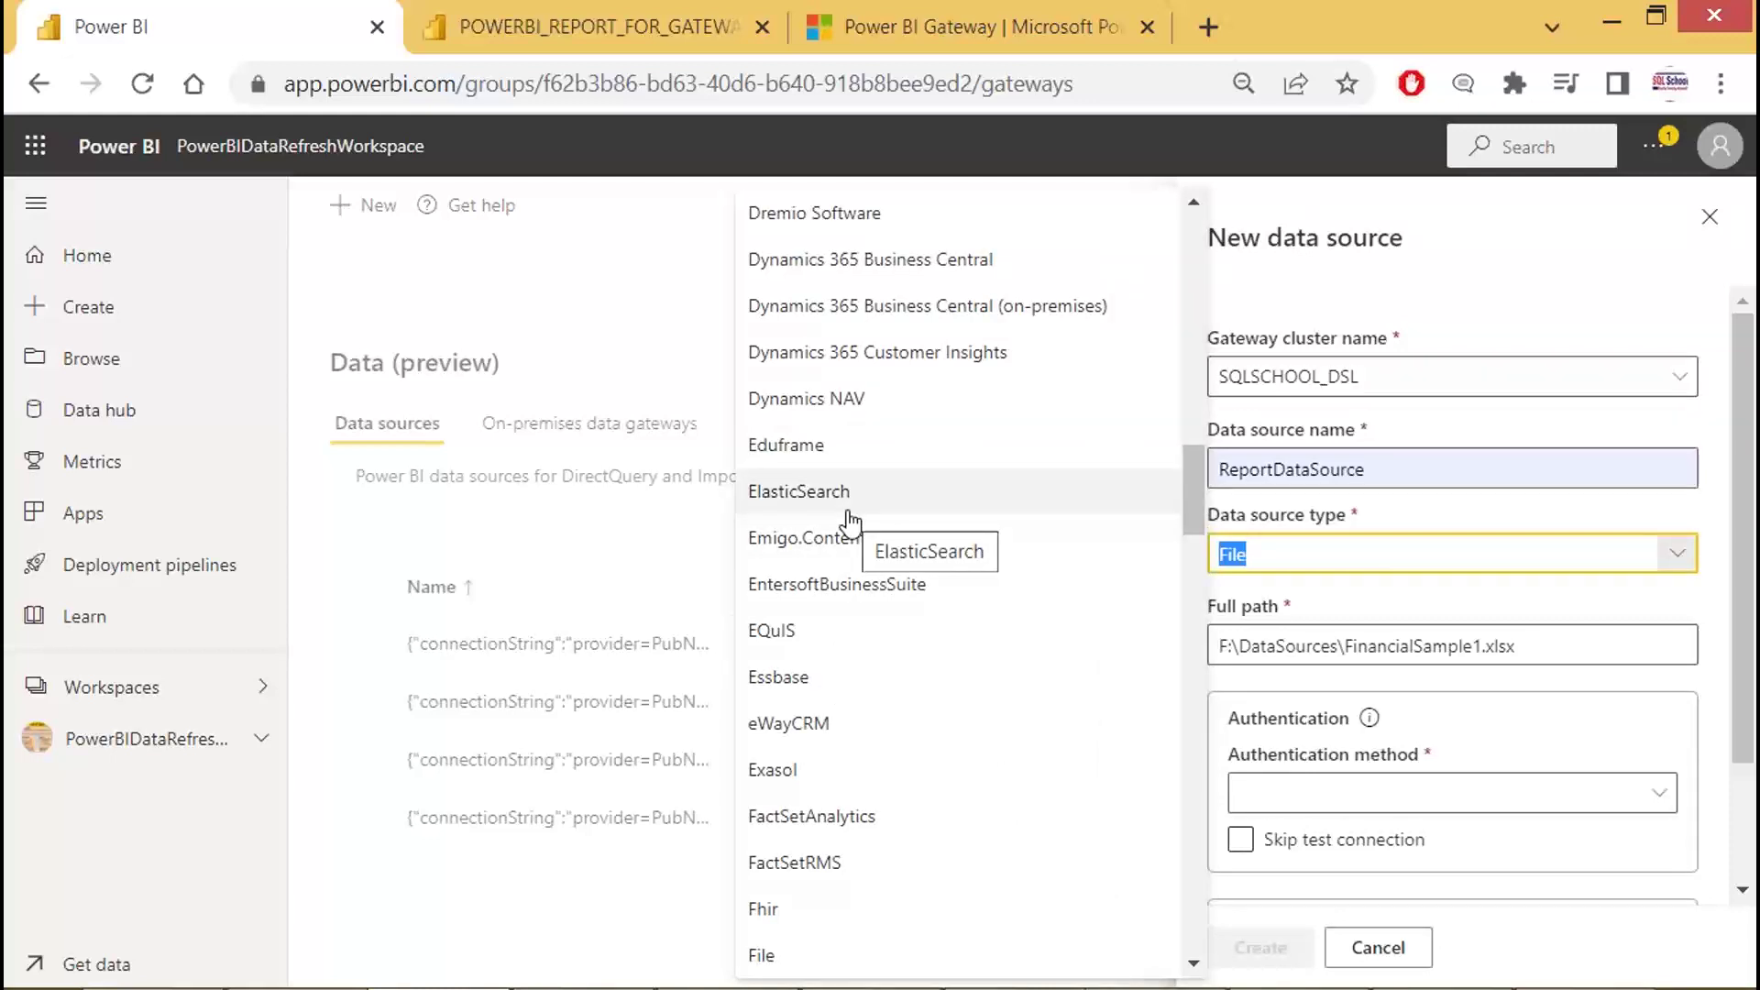
scroll(862, 527, "down", 13)
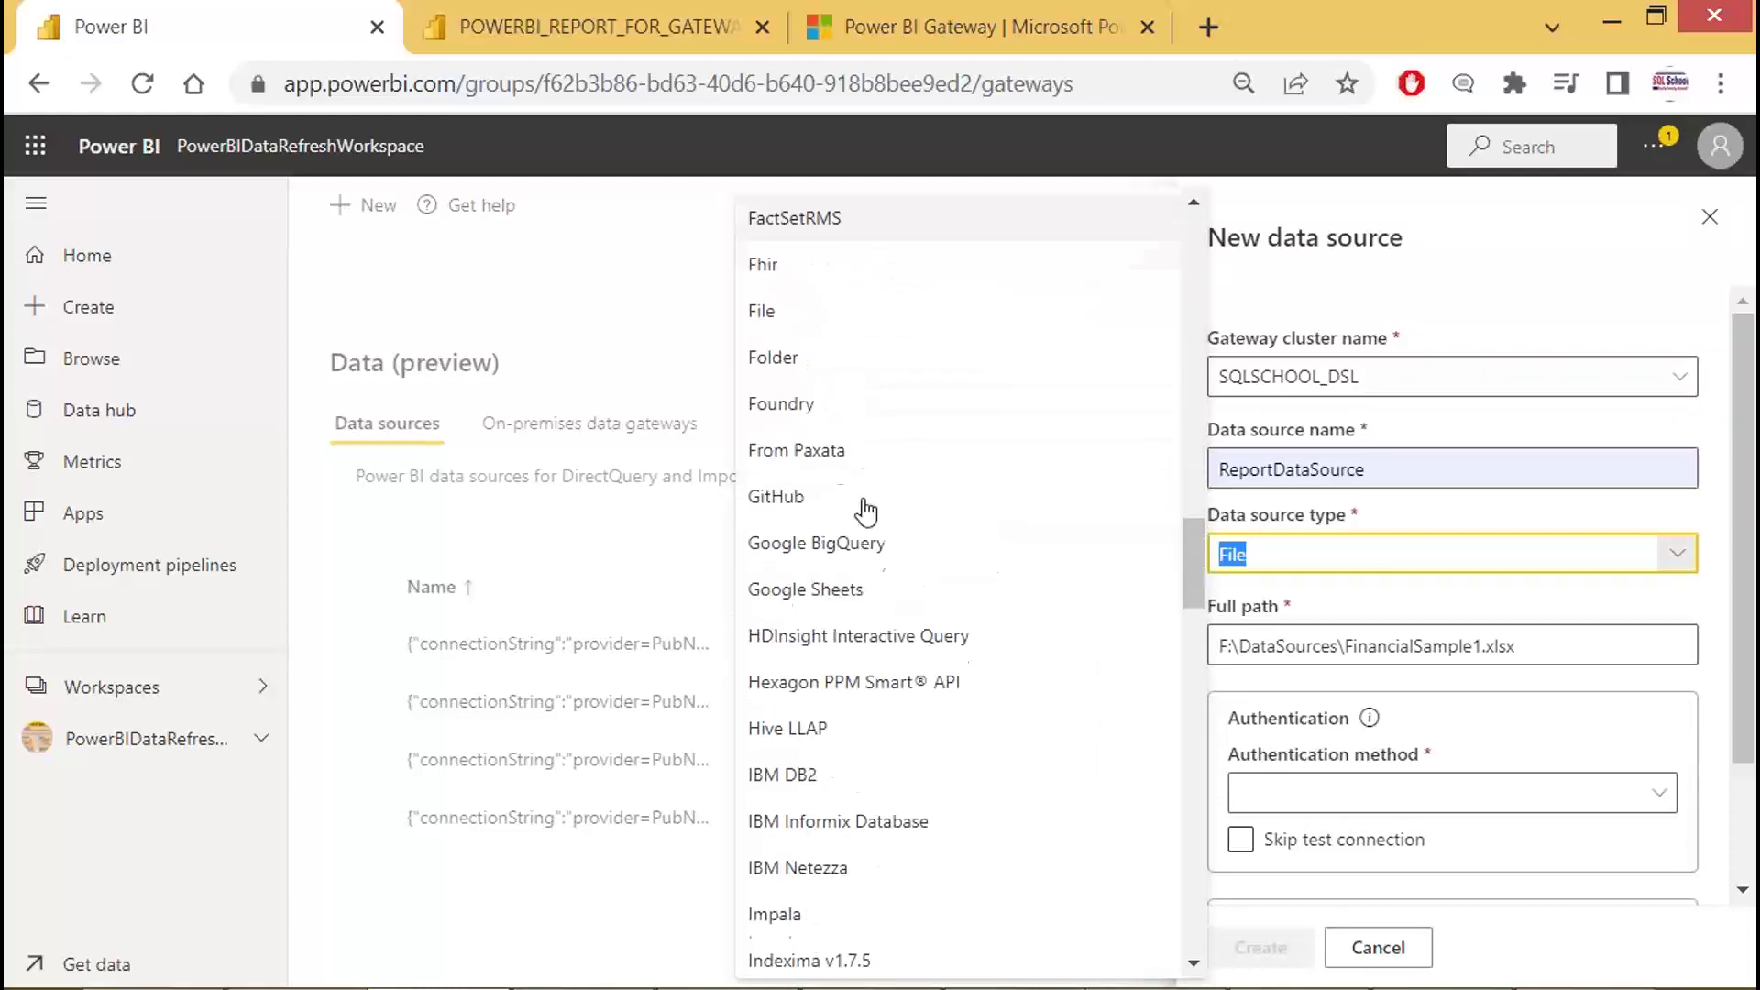
scroll(866, 536, "down", 5)
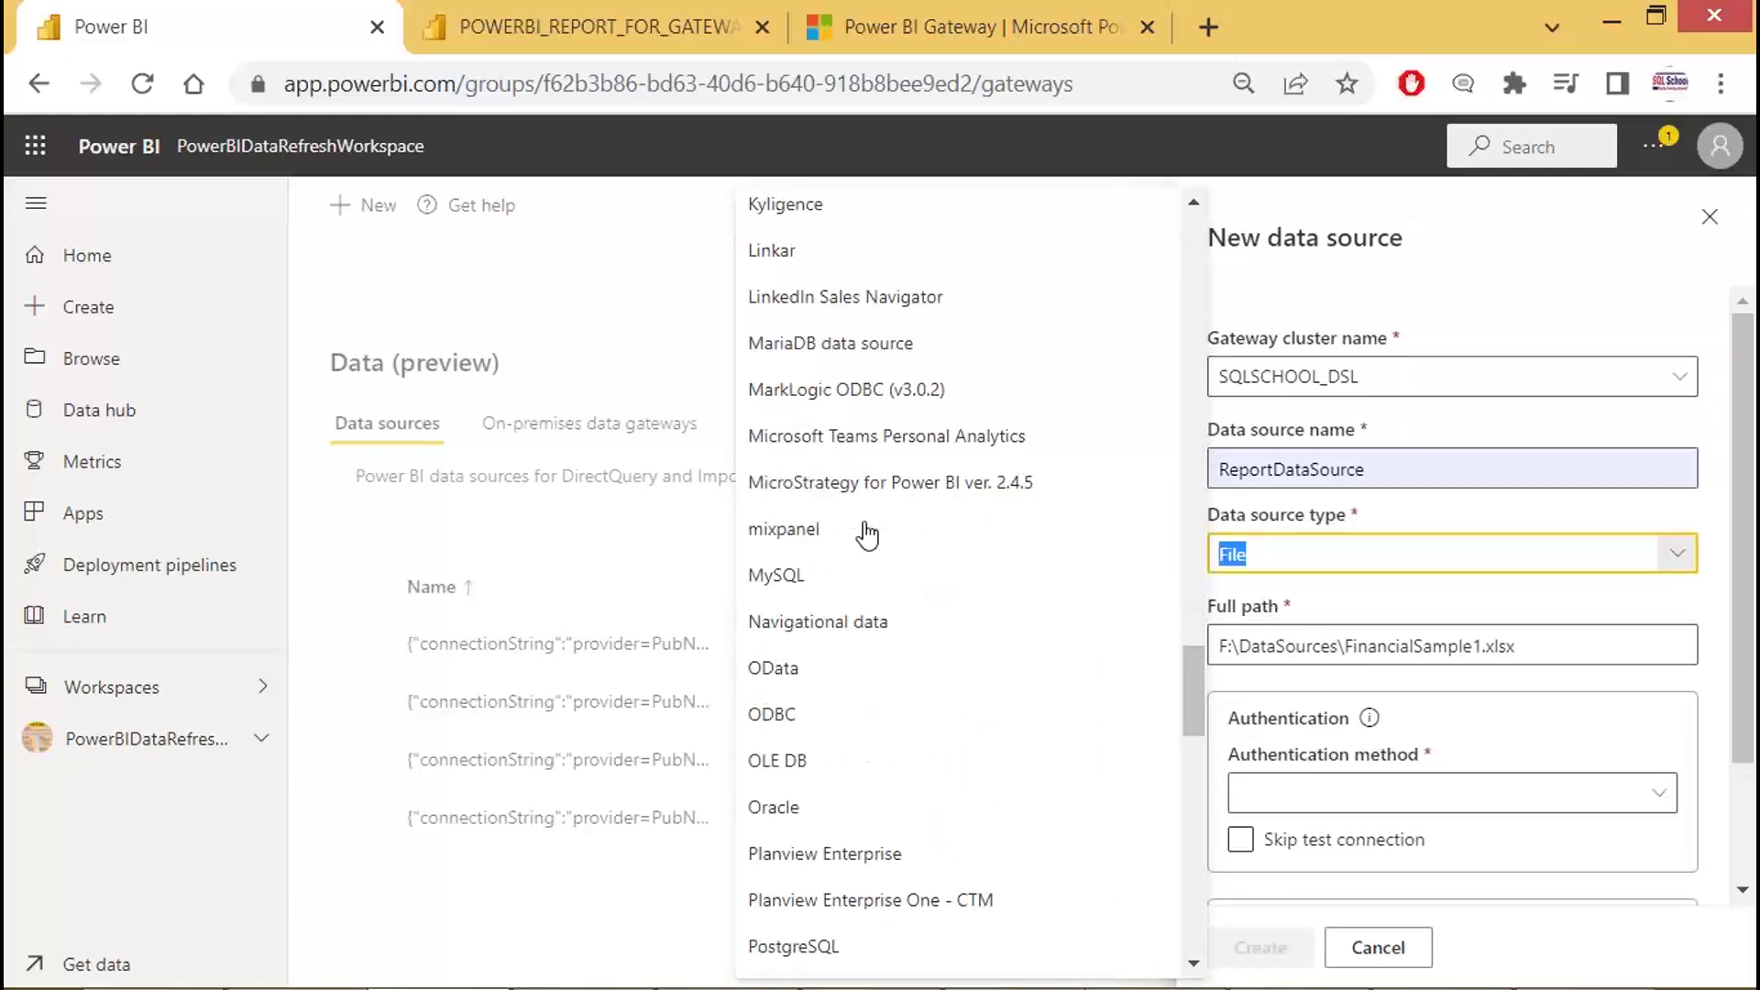
scroll(867, 535, "down", 4)
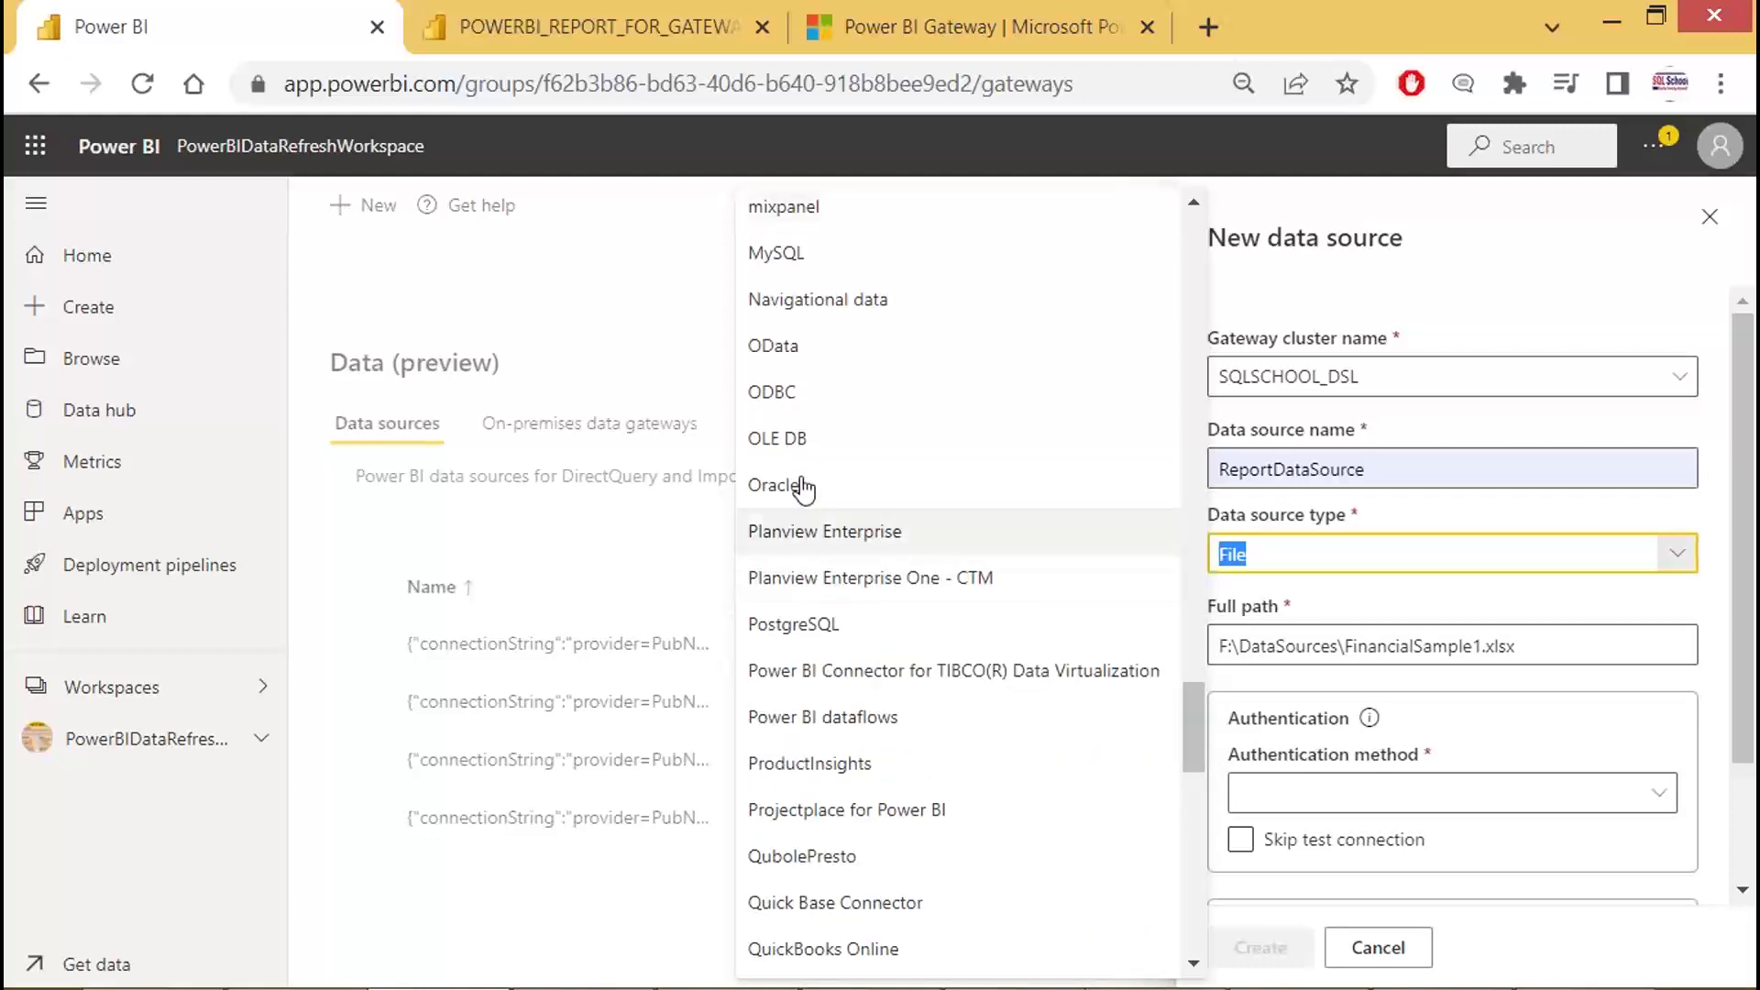
scroll(838, 635, "down", 6)
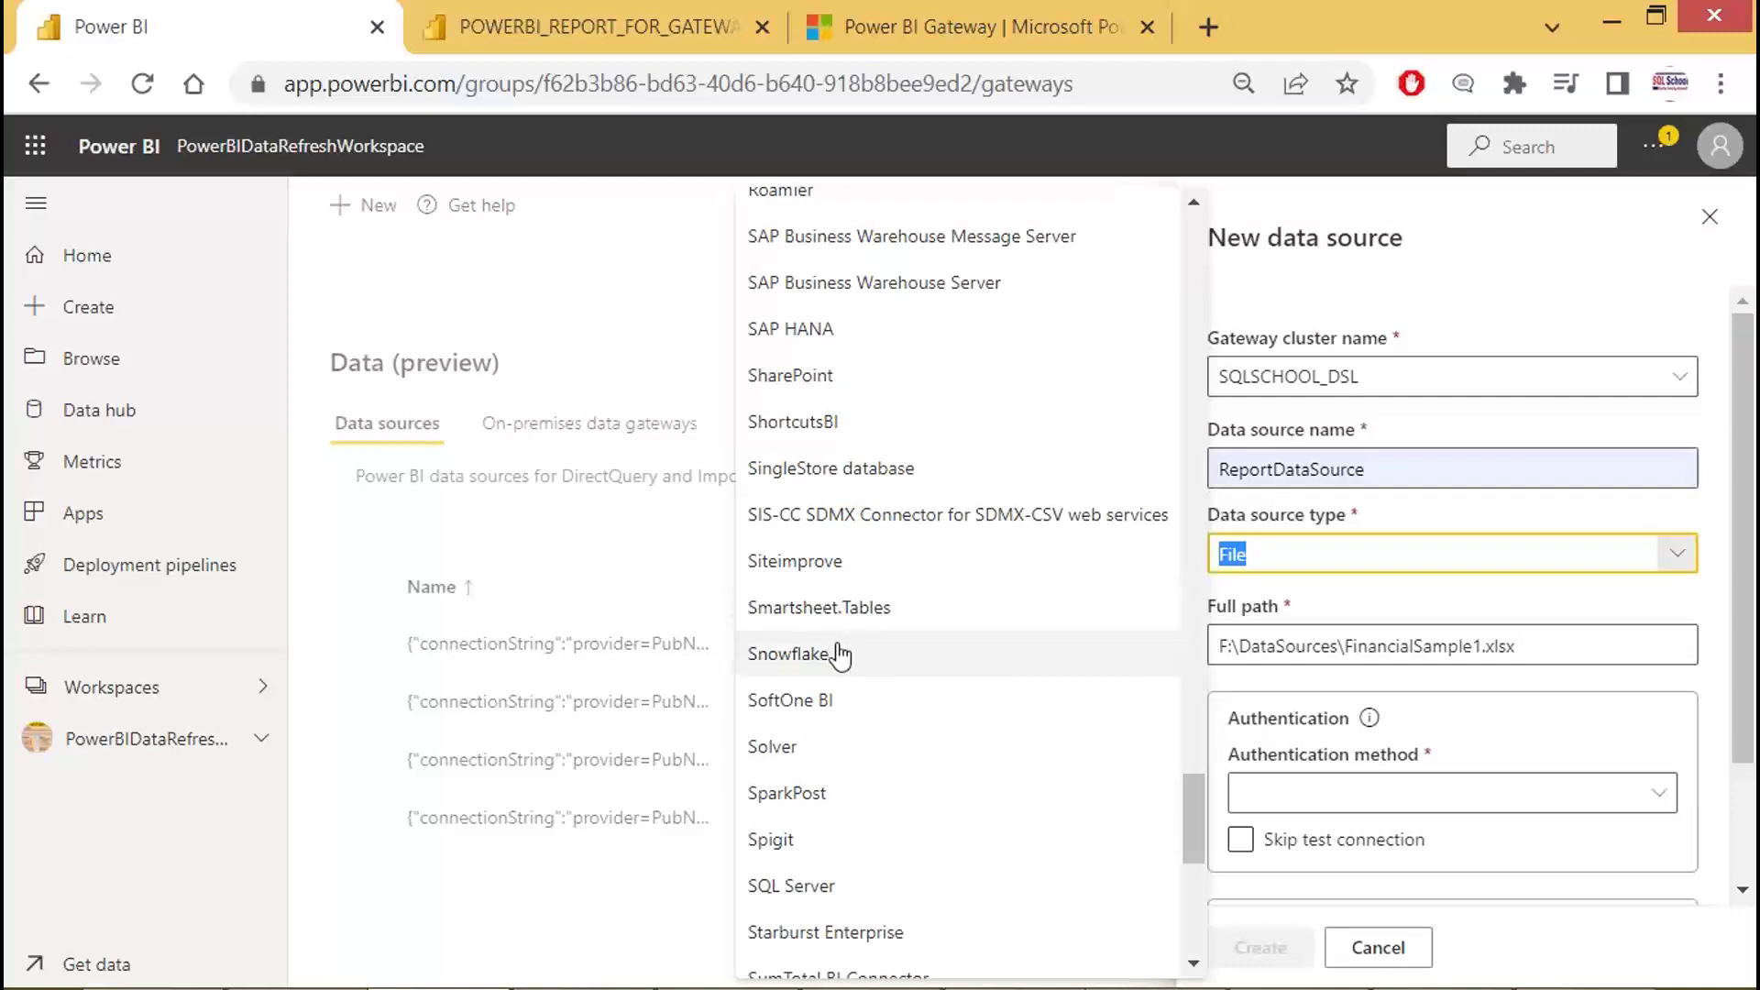
scroll(838, 653, "down", 2)
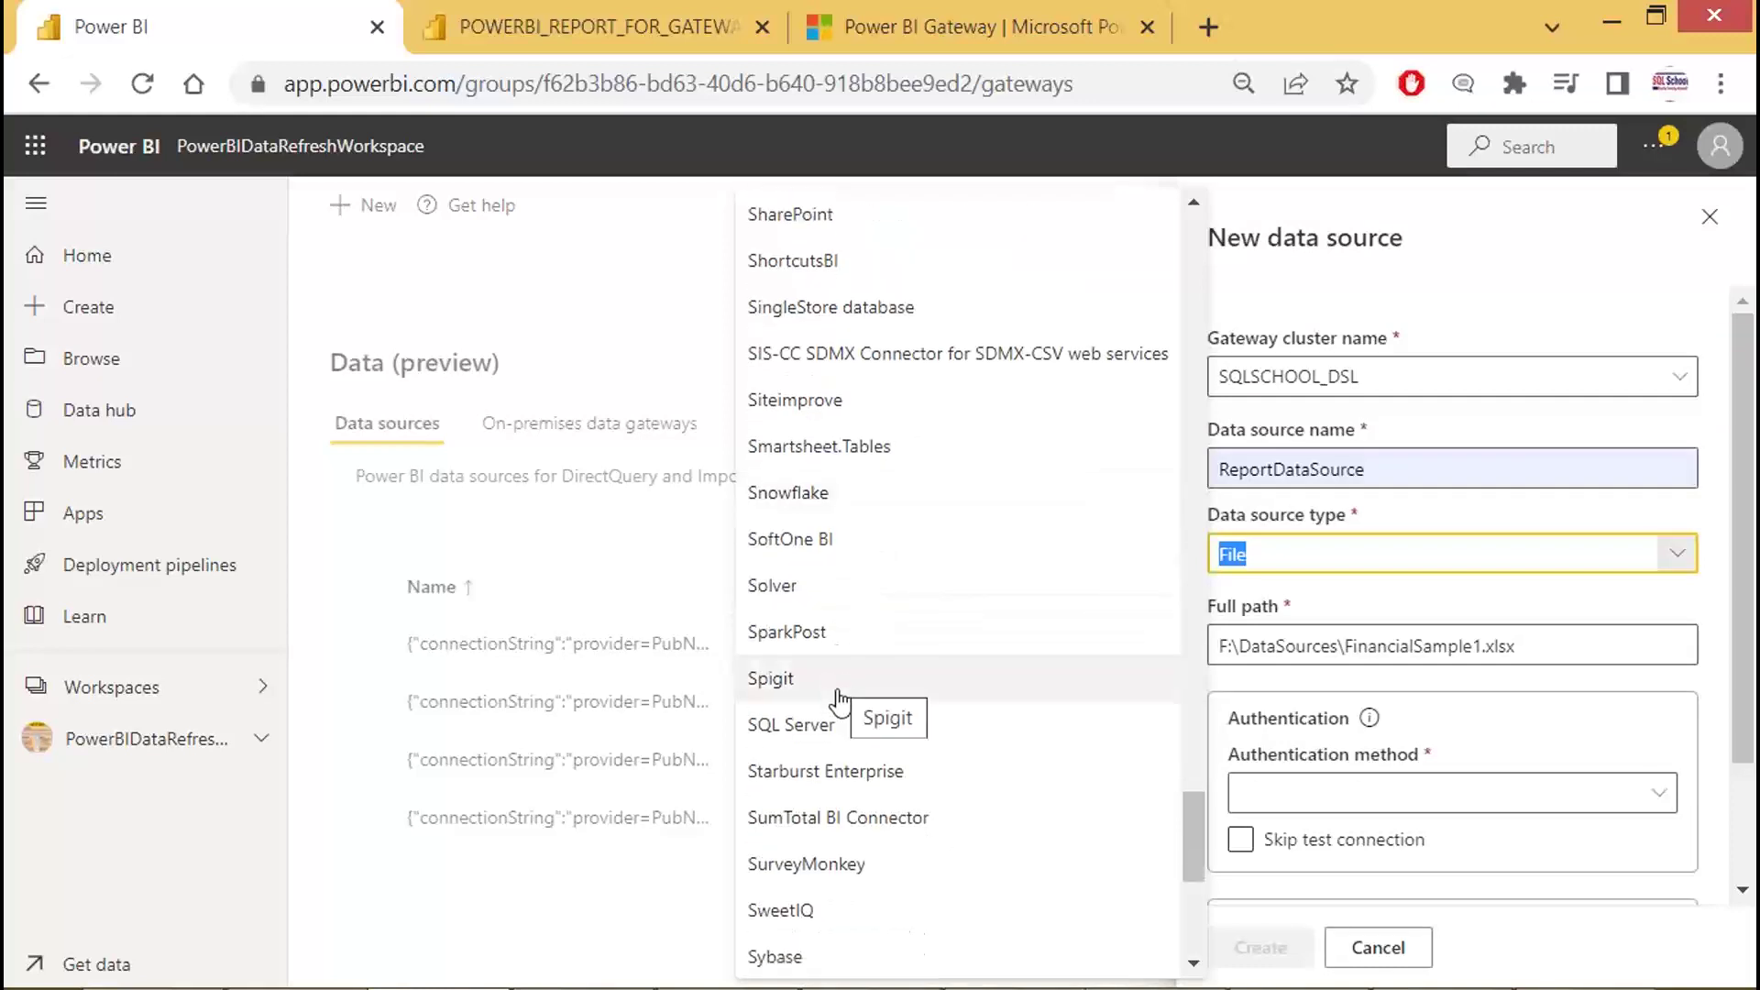
scroll(840, 692, "down", 3)
scroll(840, 702, "down", 2)
scroll(840, 701, "up", 20)
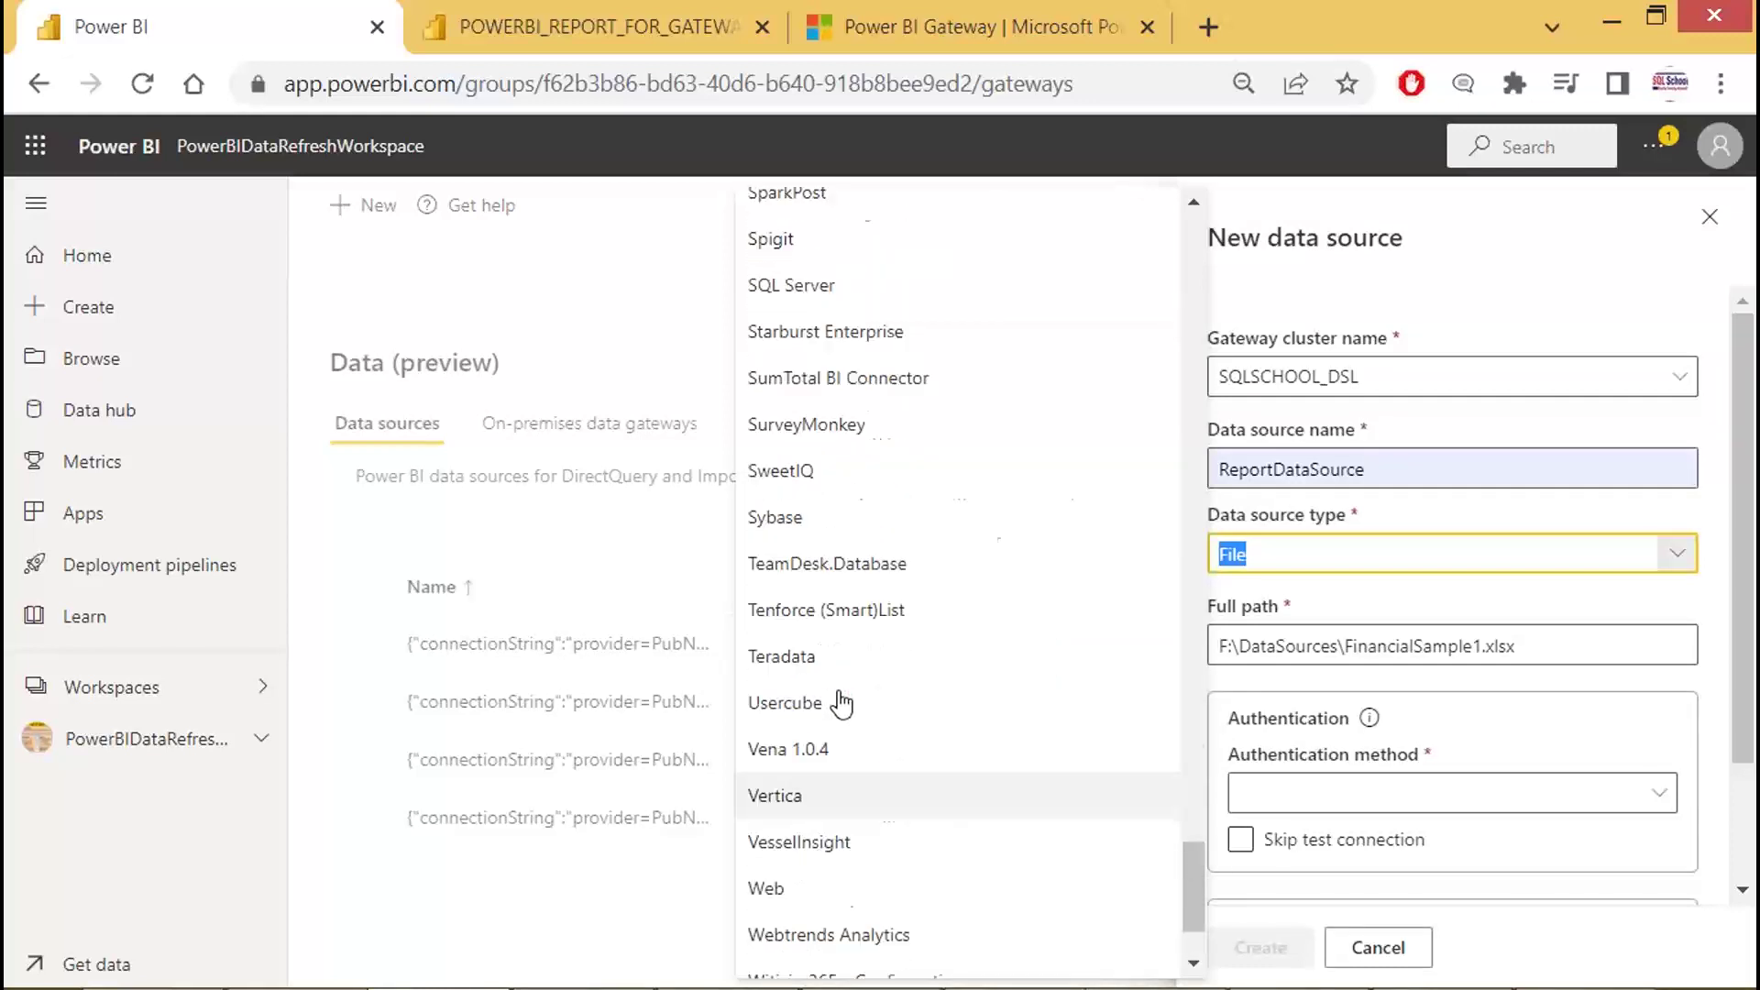
scroll(846, 701, "up", 15)
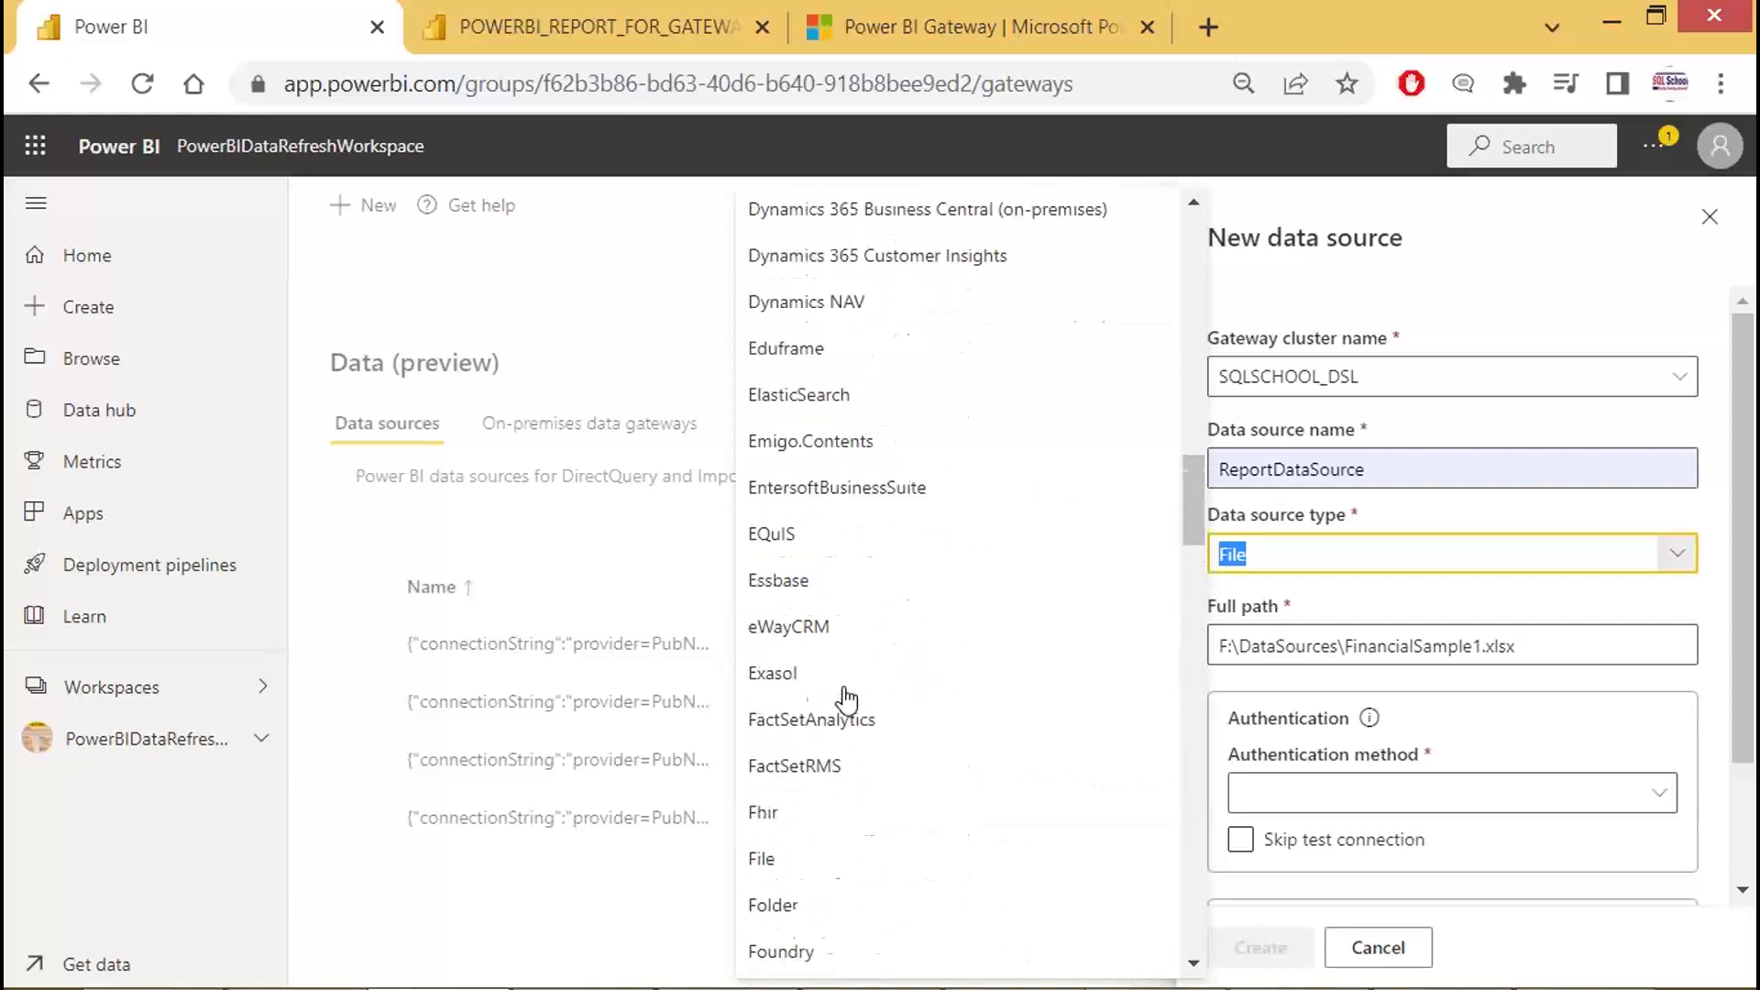
scroll(846, 702, "up", 10)
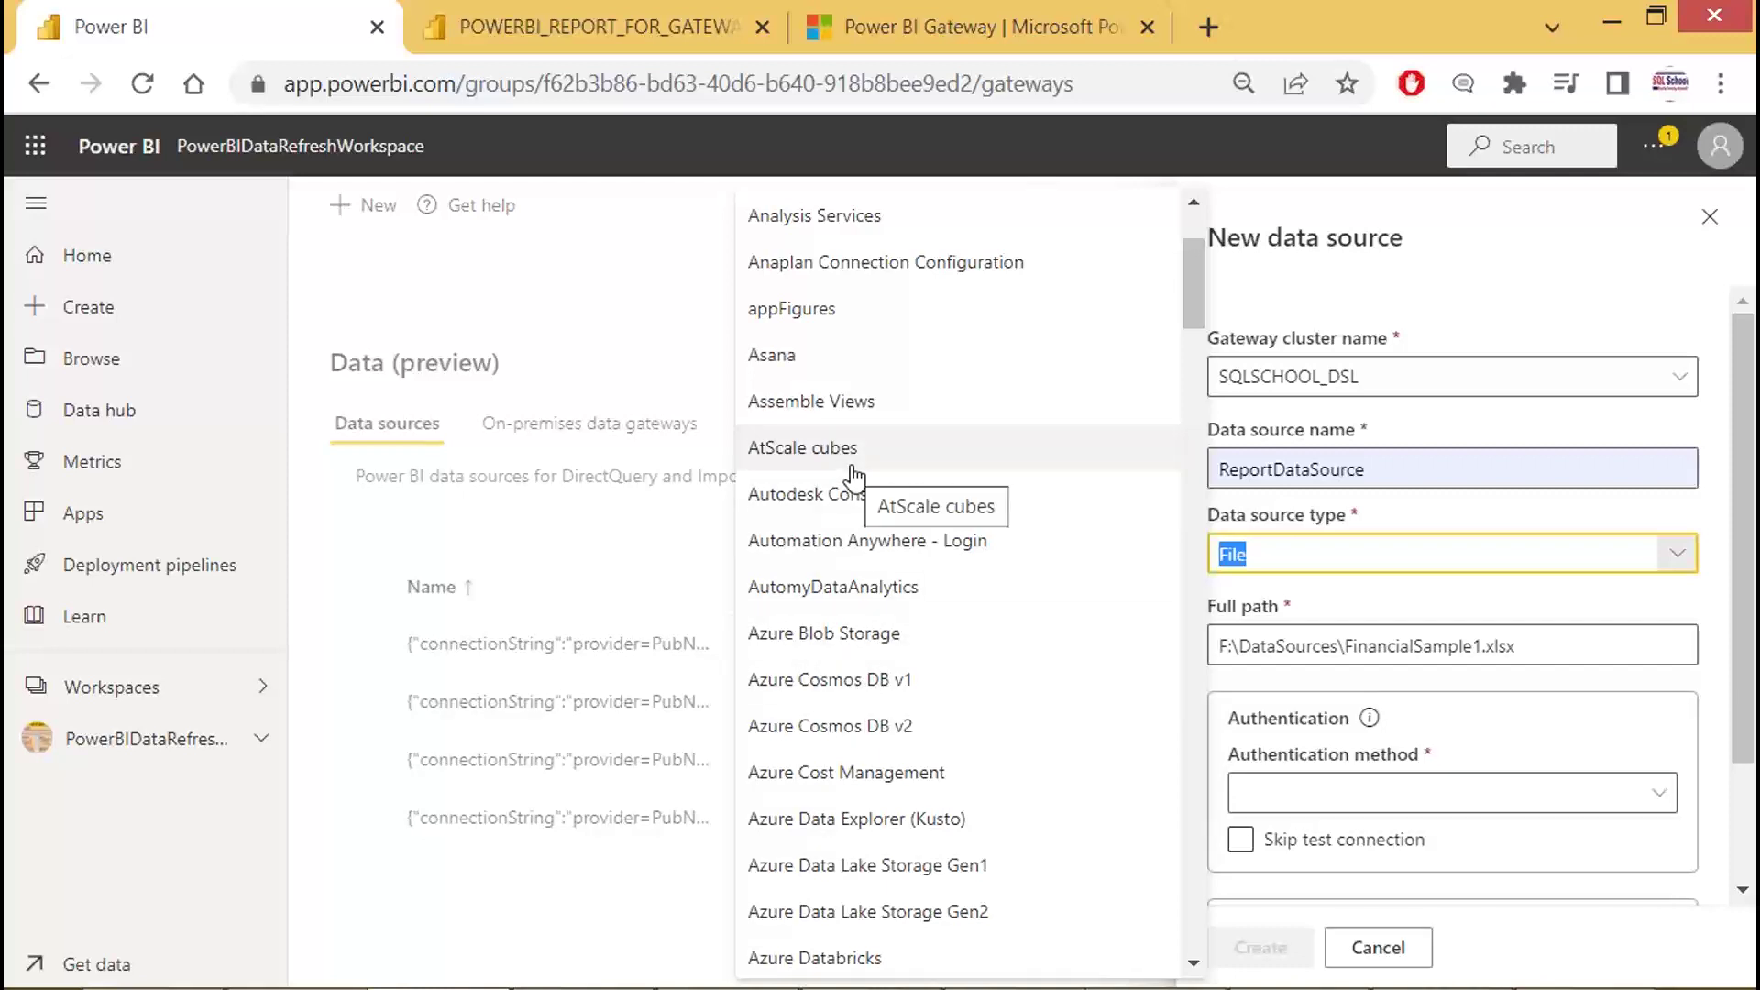
- Keep File as the type and set the authentication method to Windows
left_click(1457, 602)
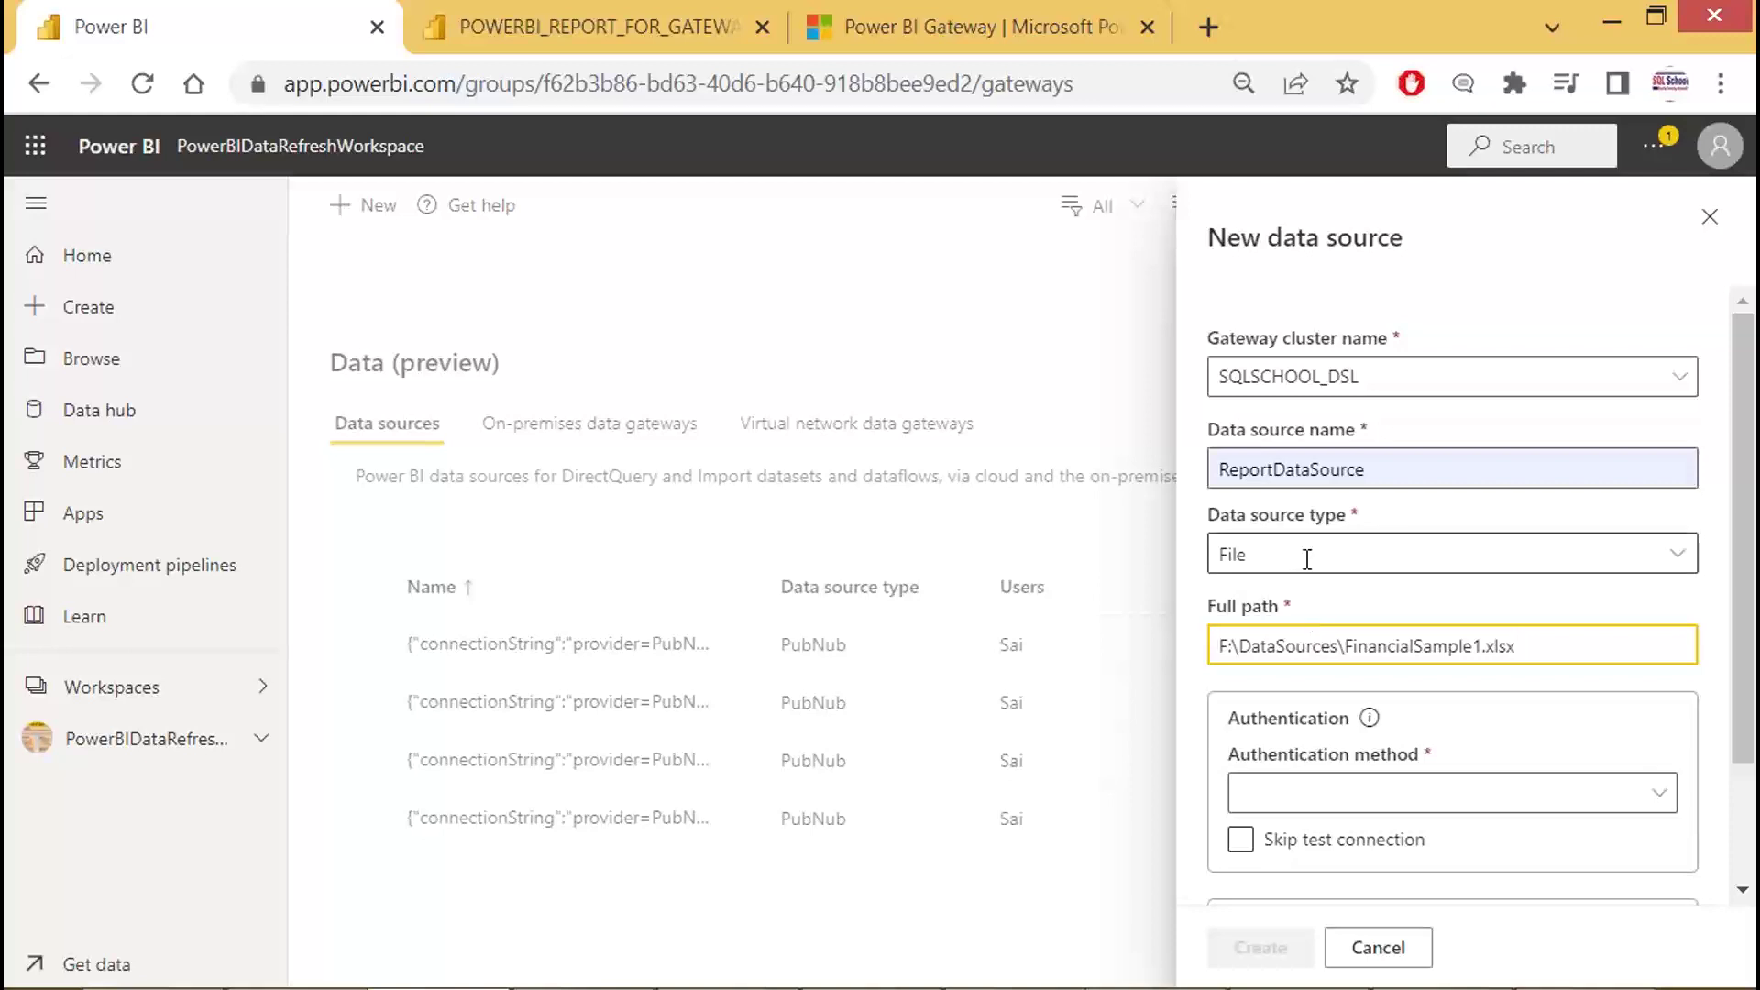
left_click(1355, 801)
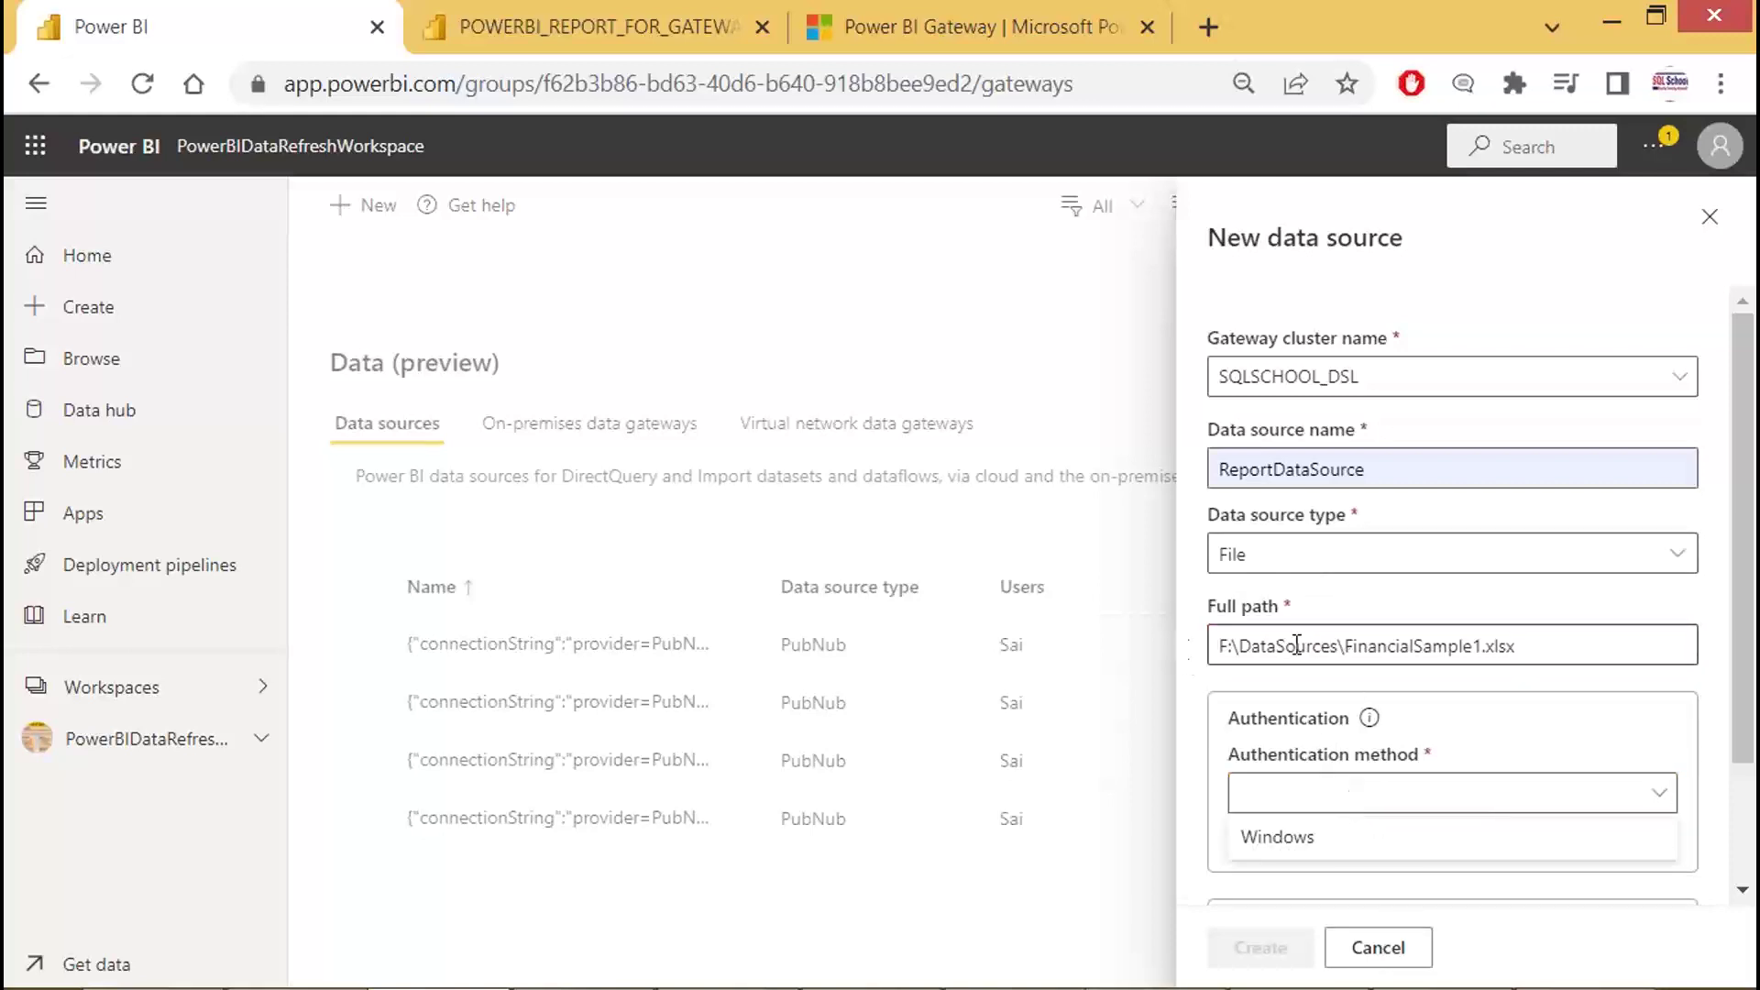
left_click(1325, 839)
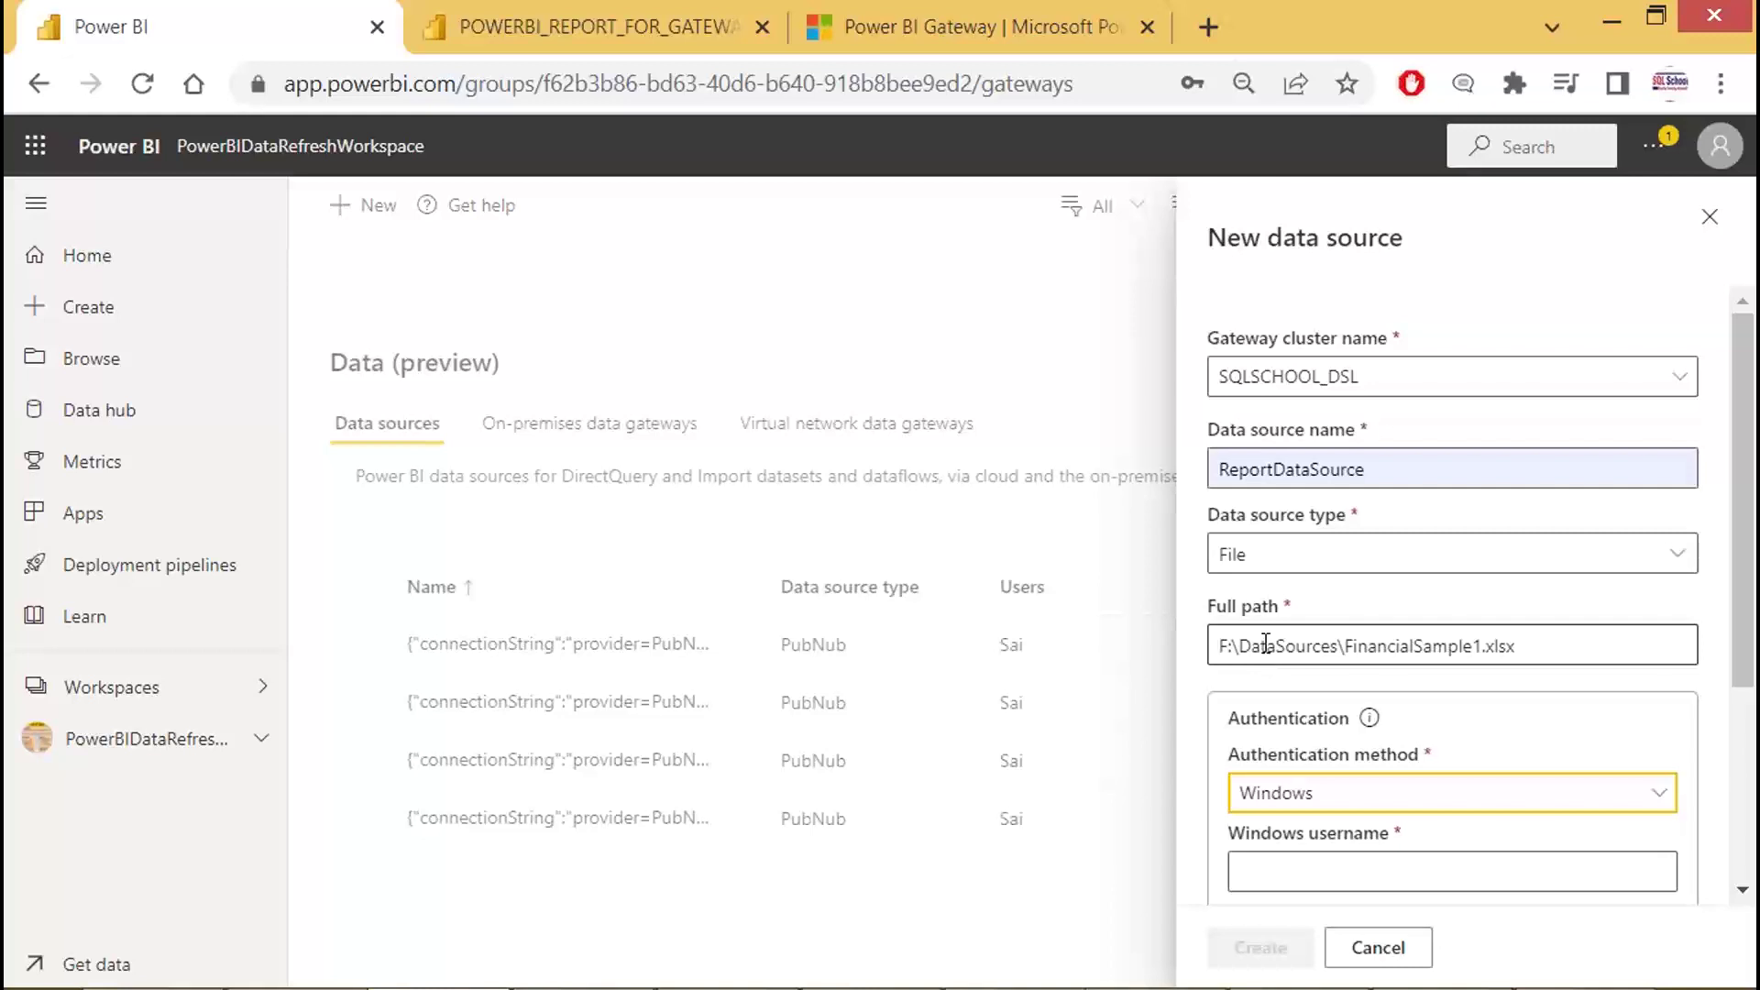
scroll(1266, 644, "down", 2)
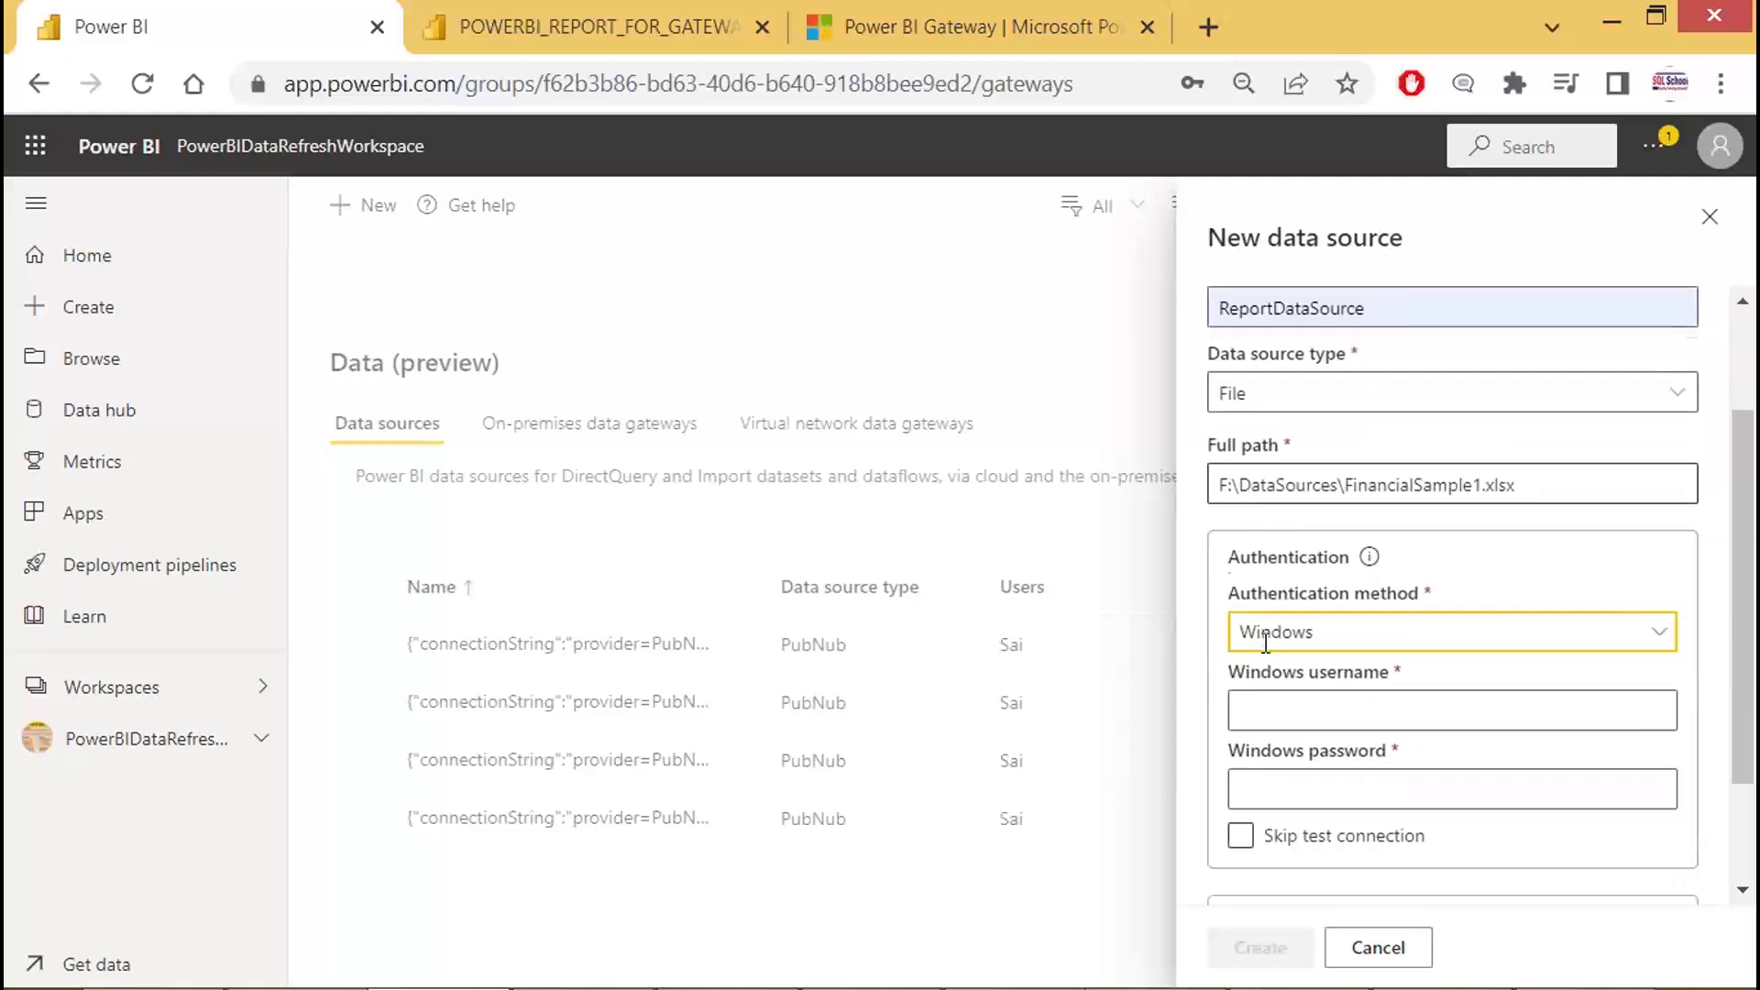
- Enter the Windows username and password, then create the ReportDataSource data source
left_click(1292, 710)
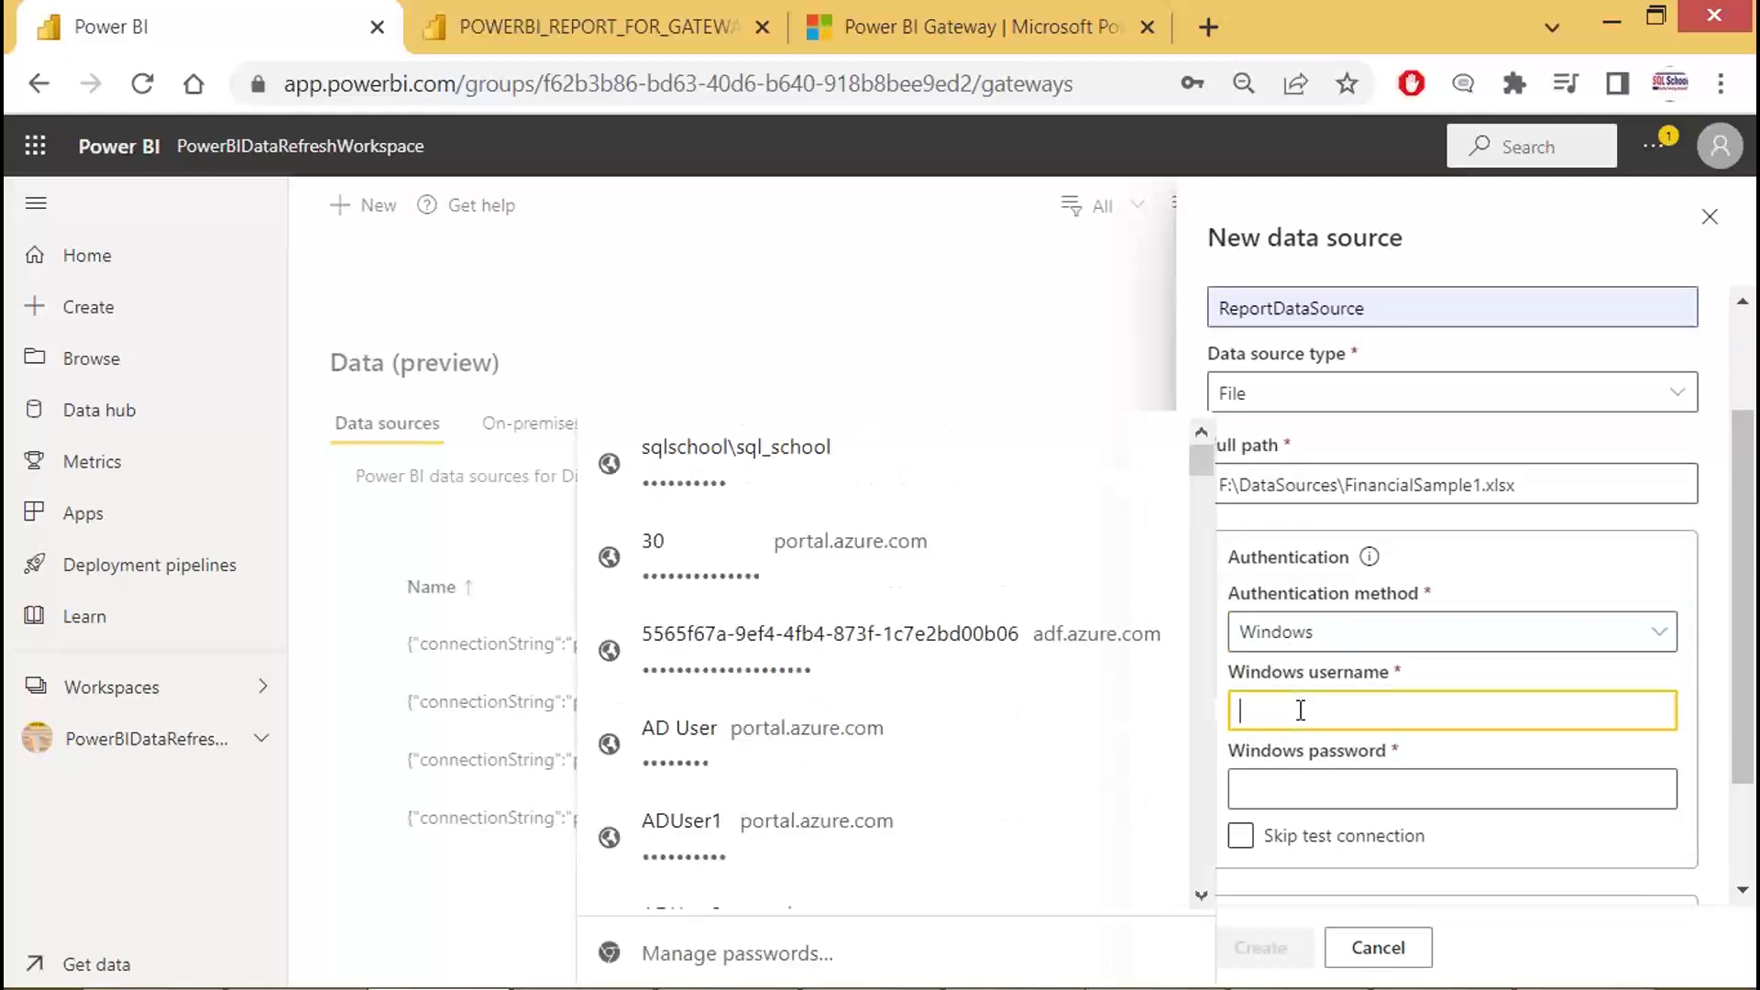
left_click(713, 464)
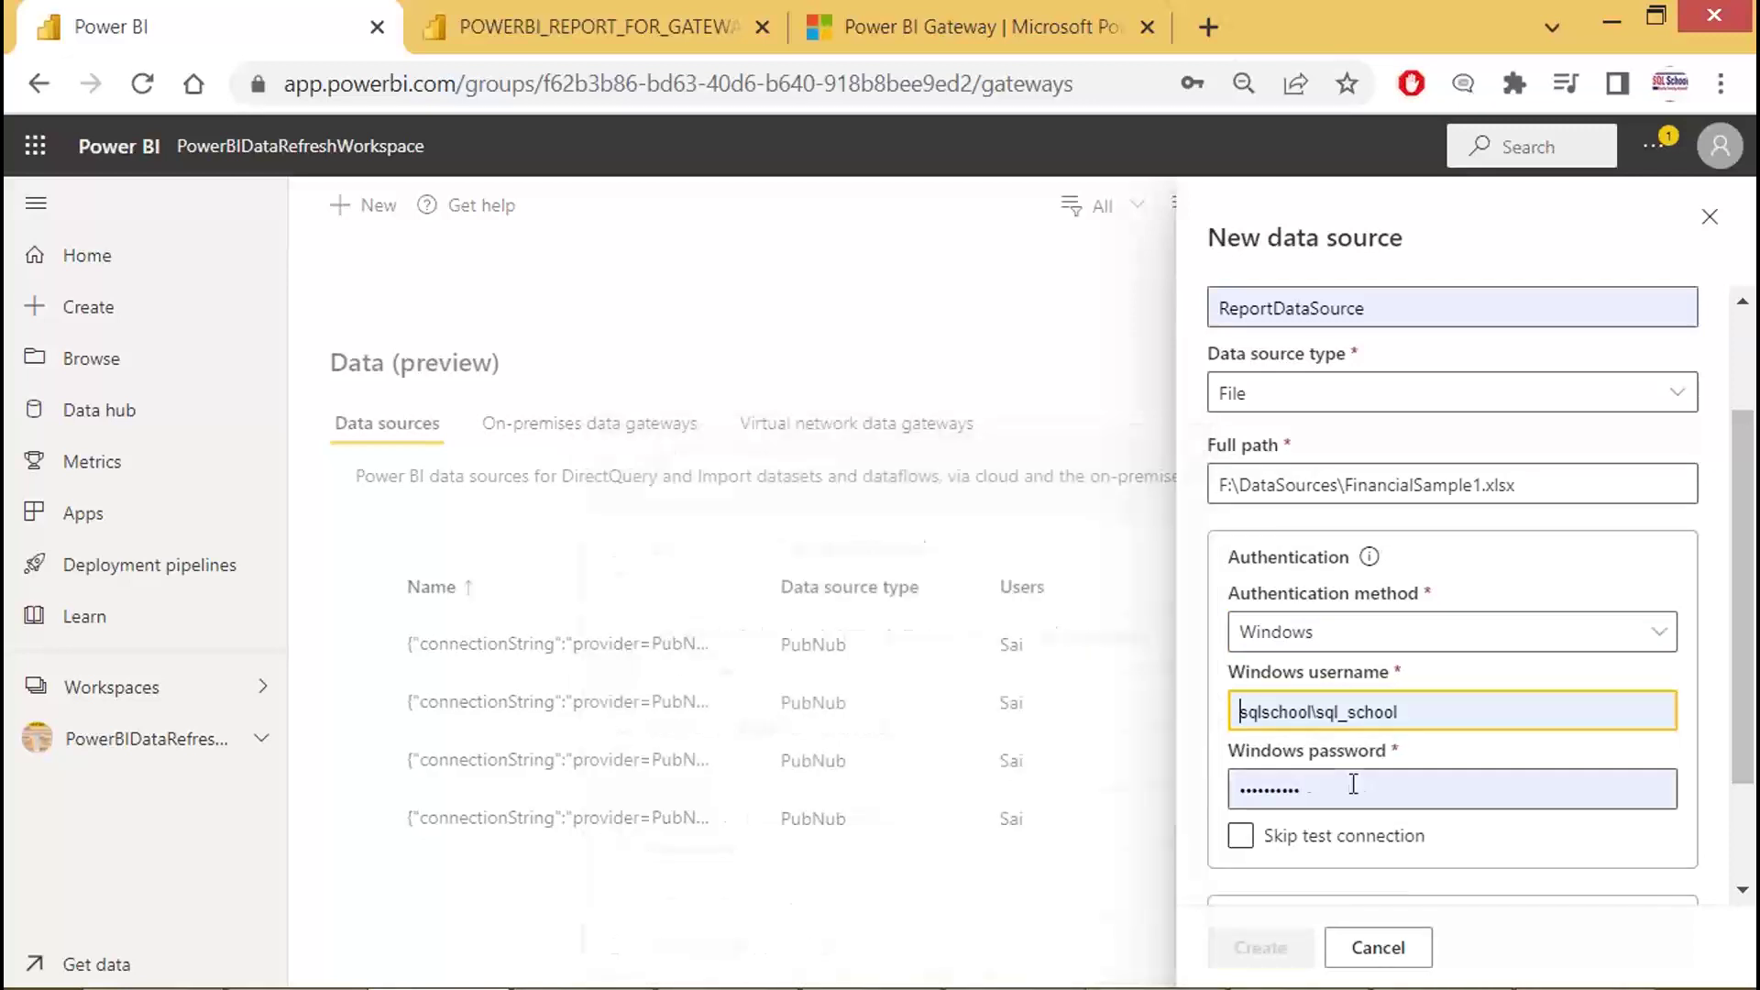
left_click(1246, 788)
double_click(1233, 790)
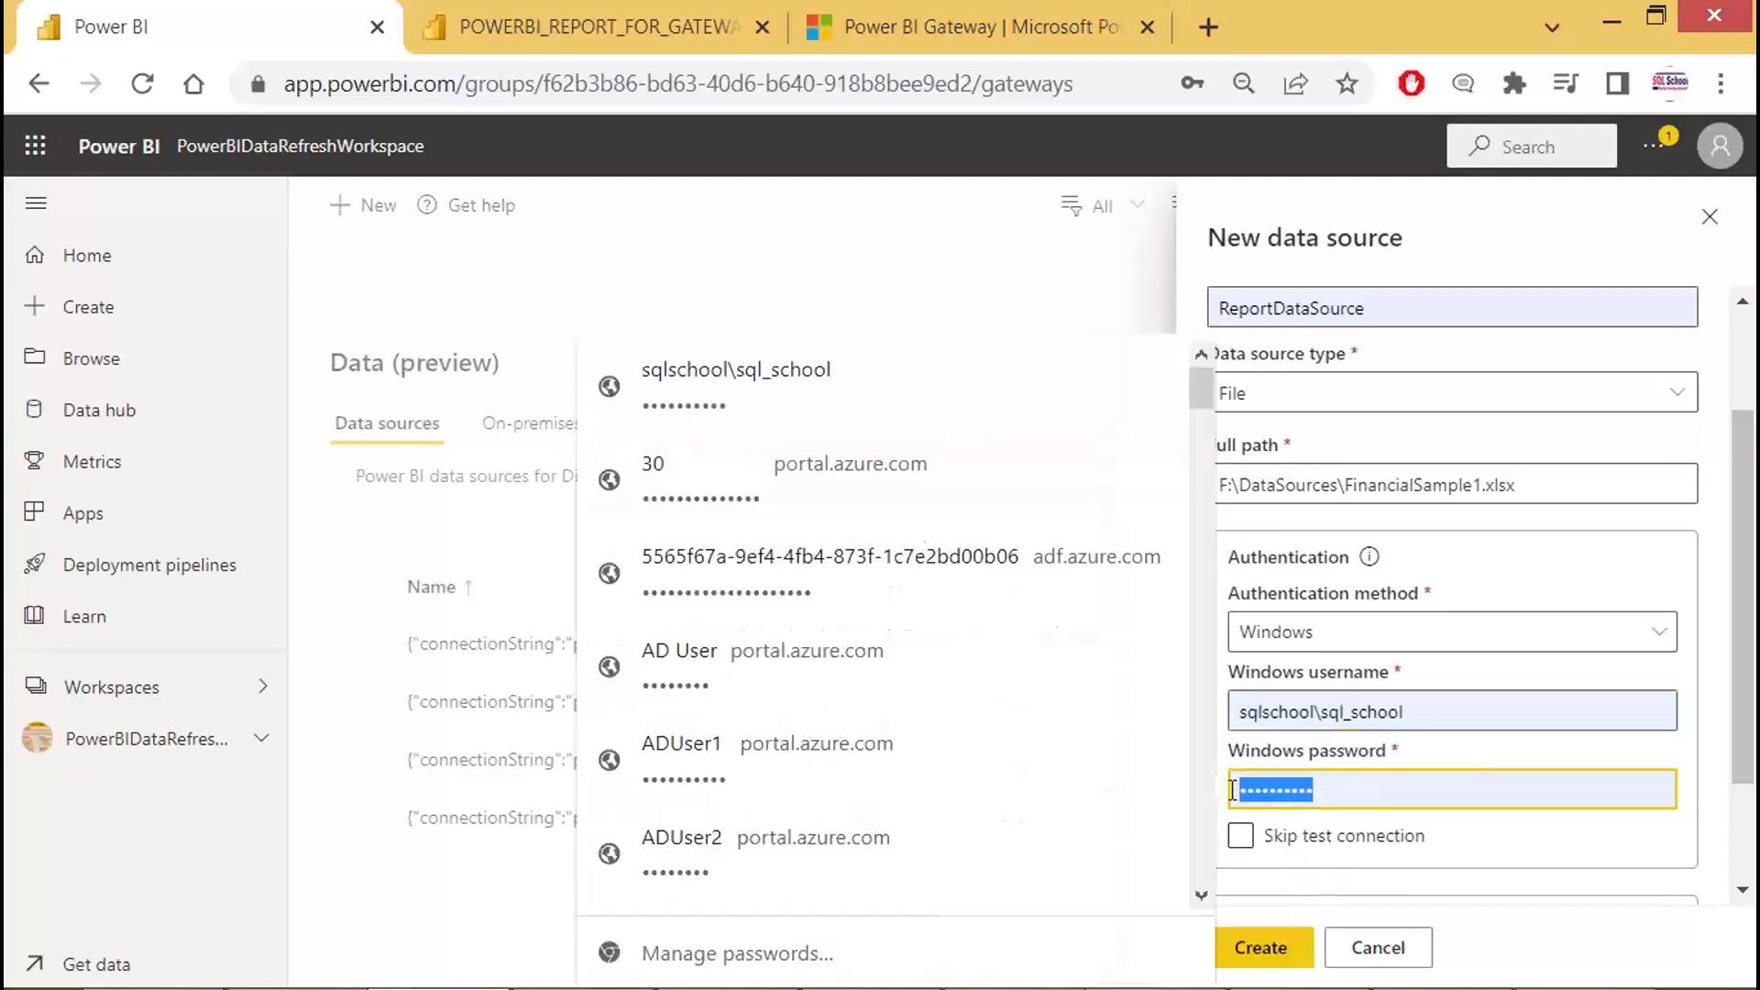
key("BackSpace")
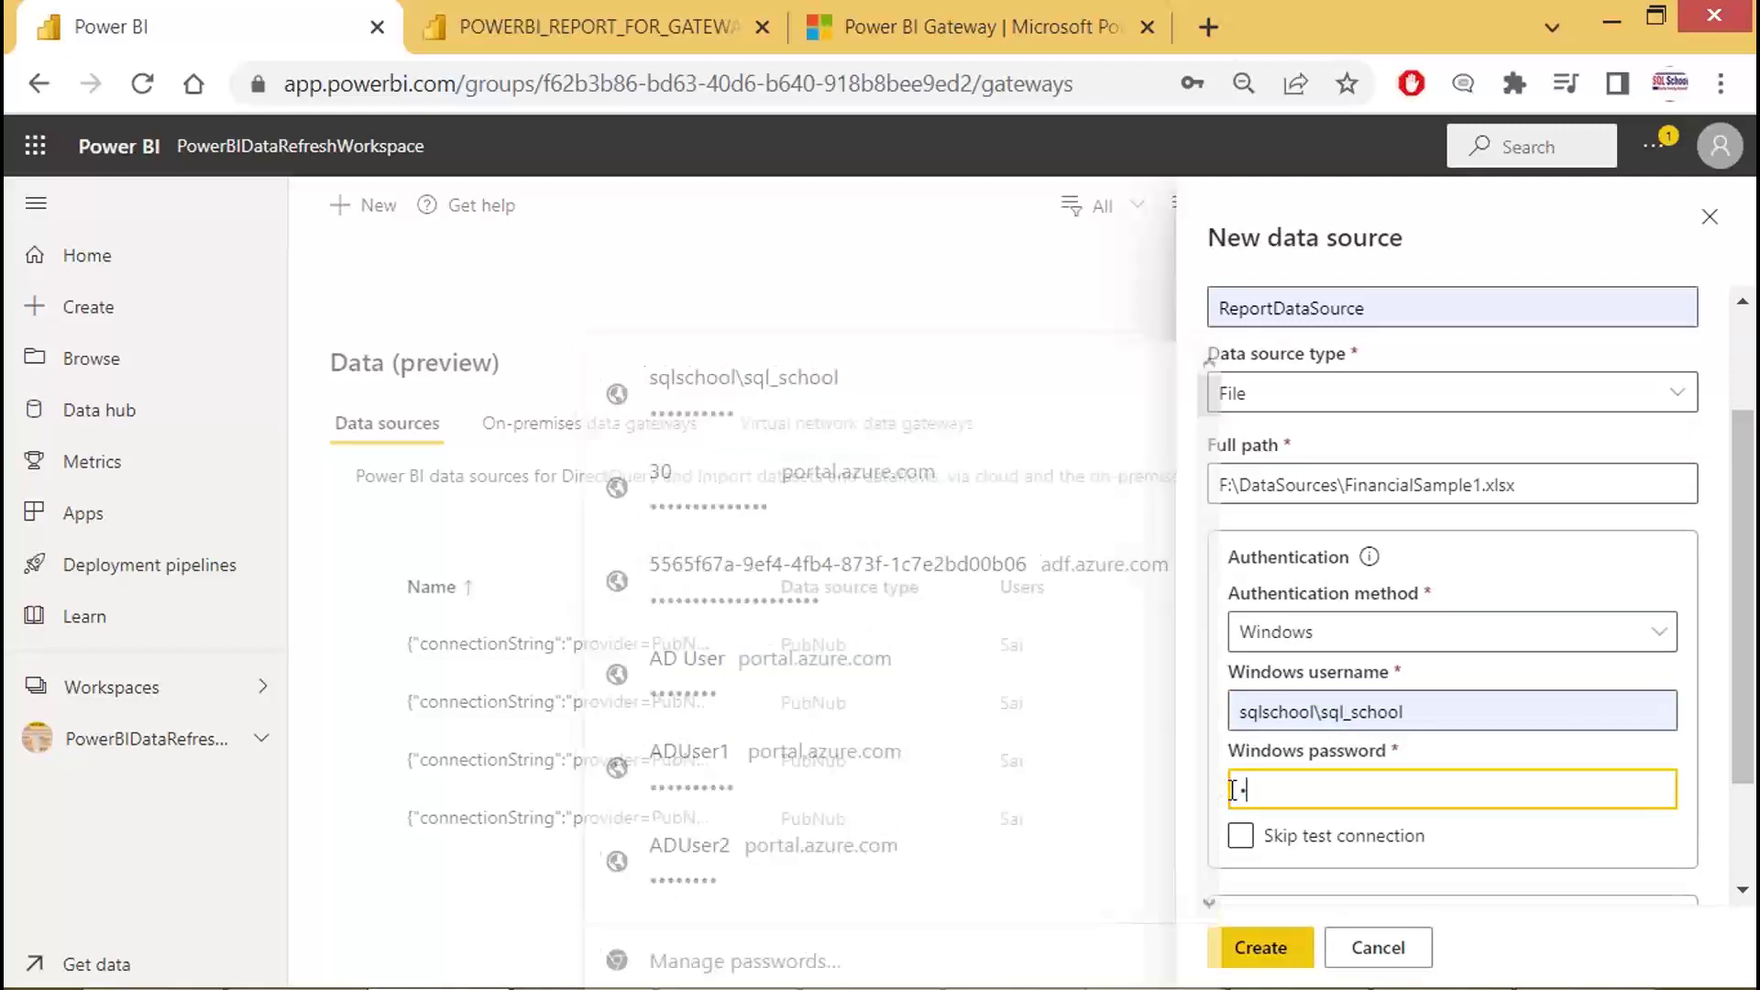
type("*********")
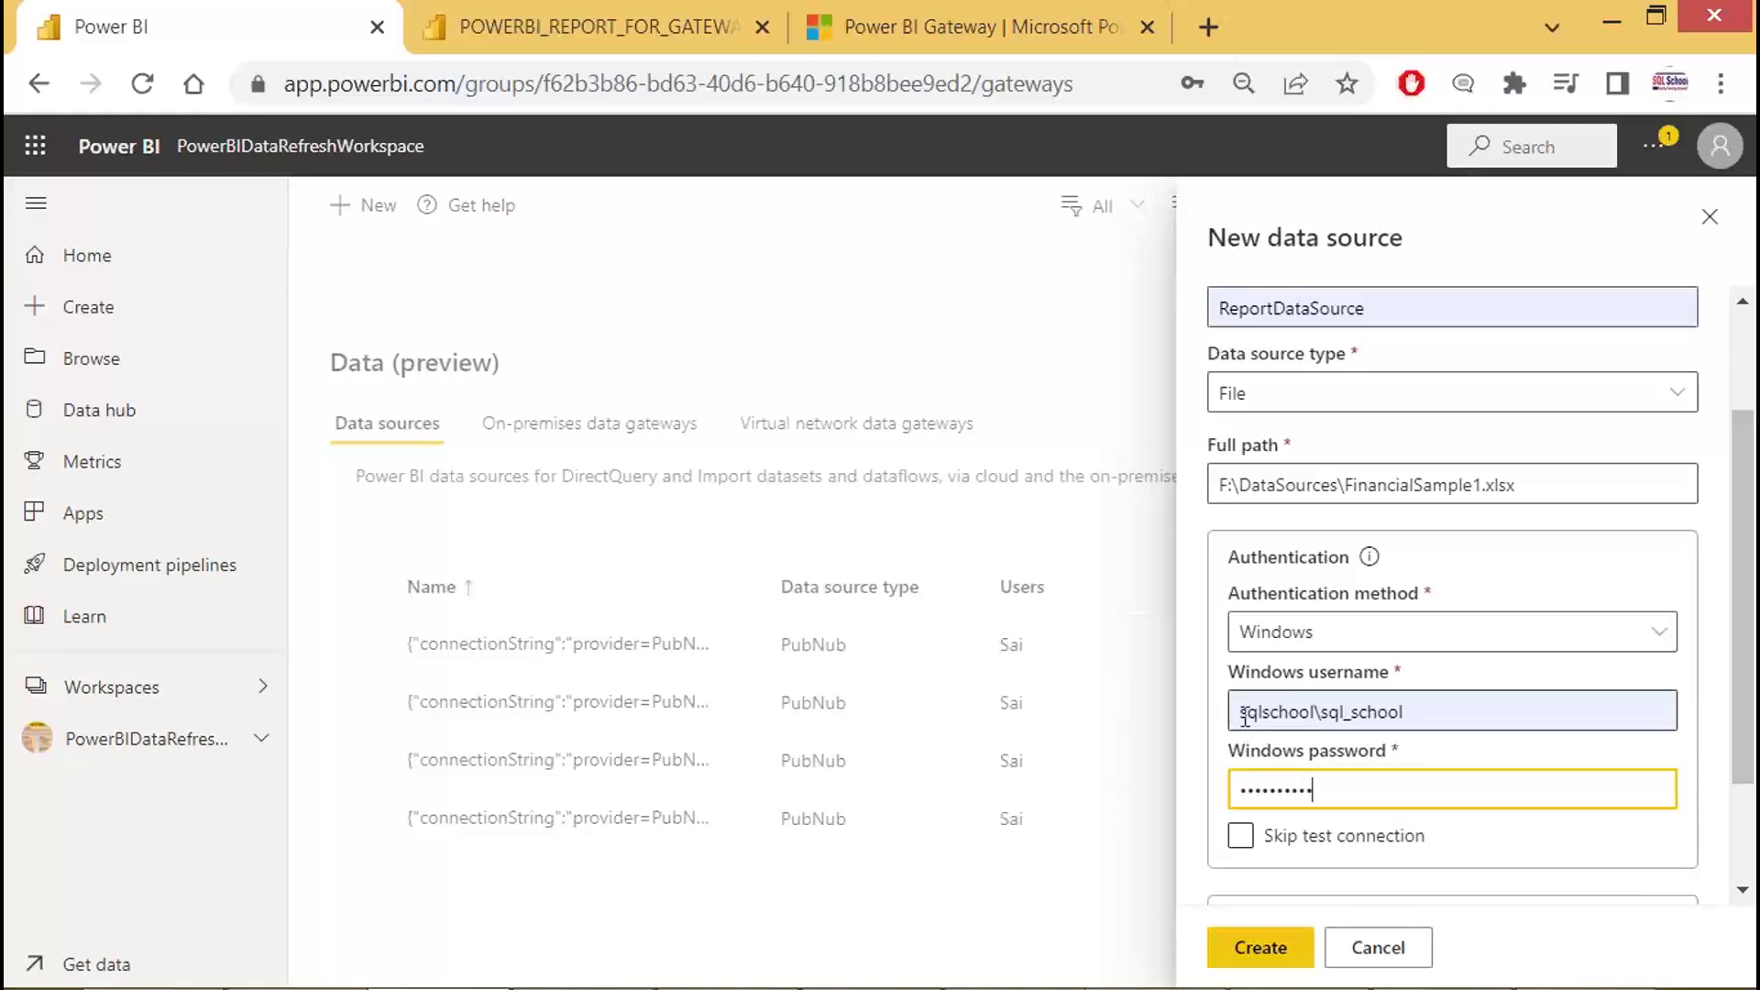
left_click_drag(1243, 716, 1323, 711)
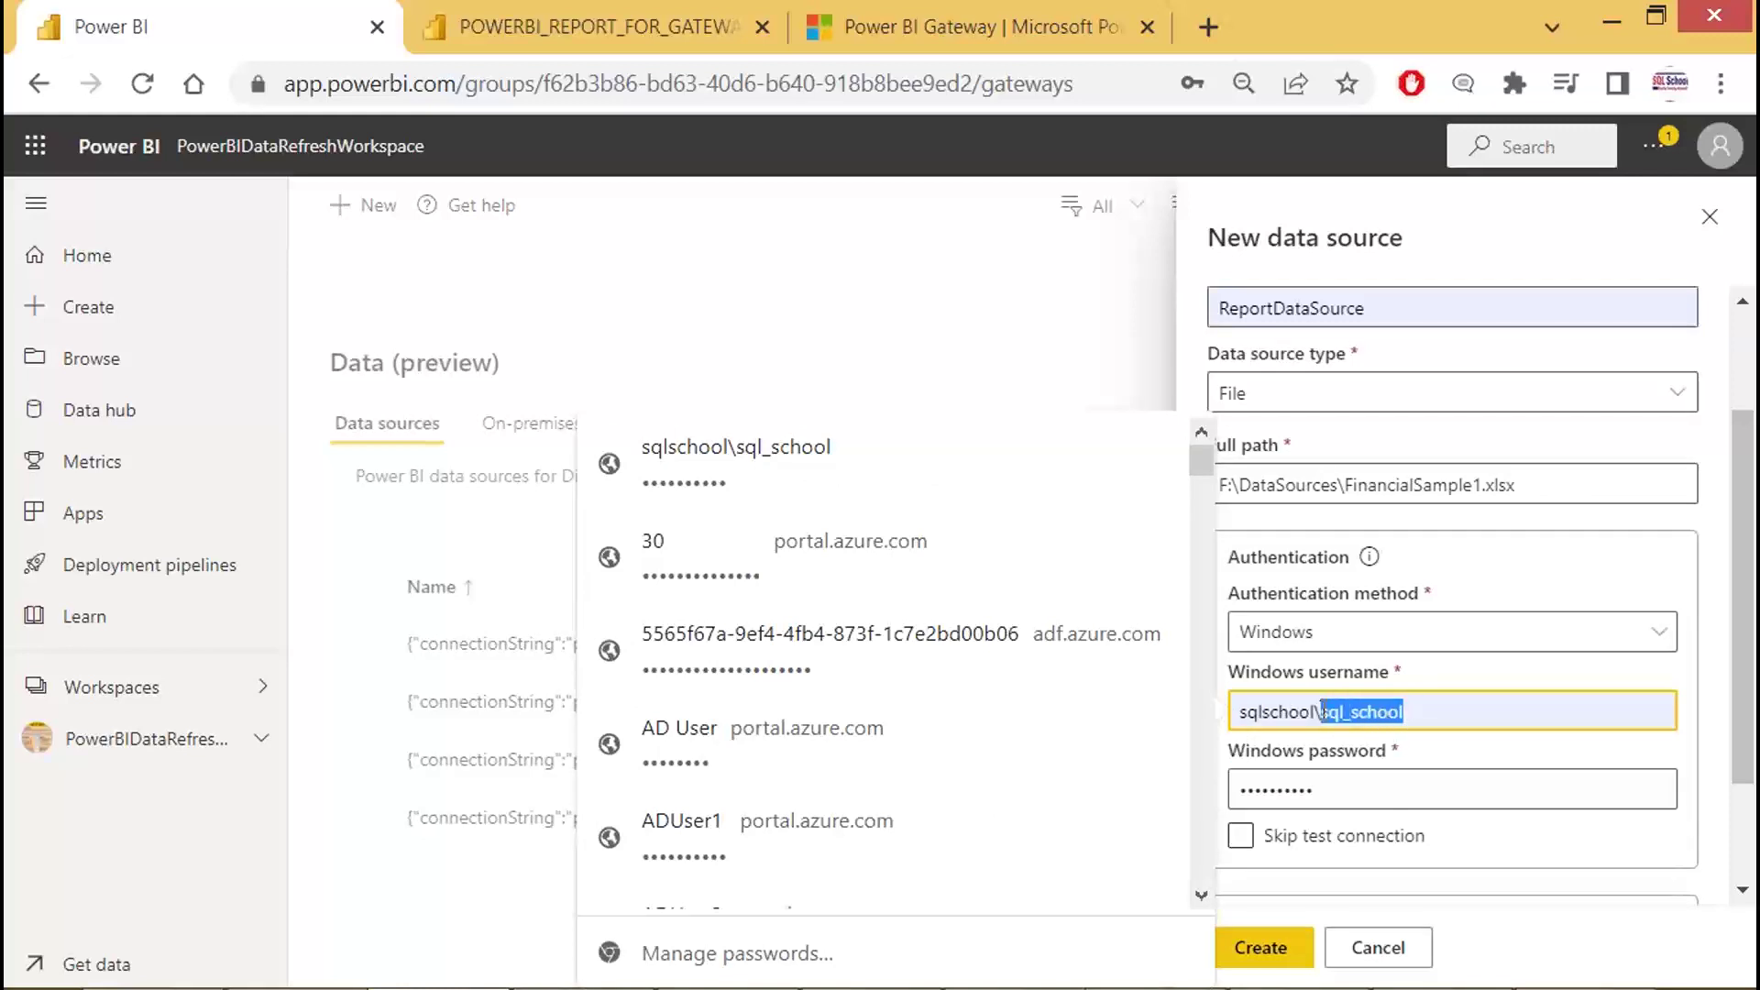
key("Escape")
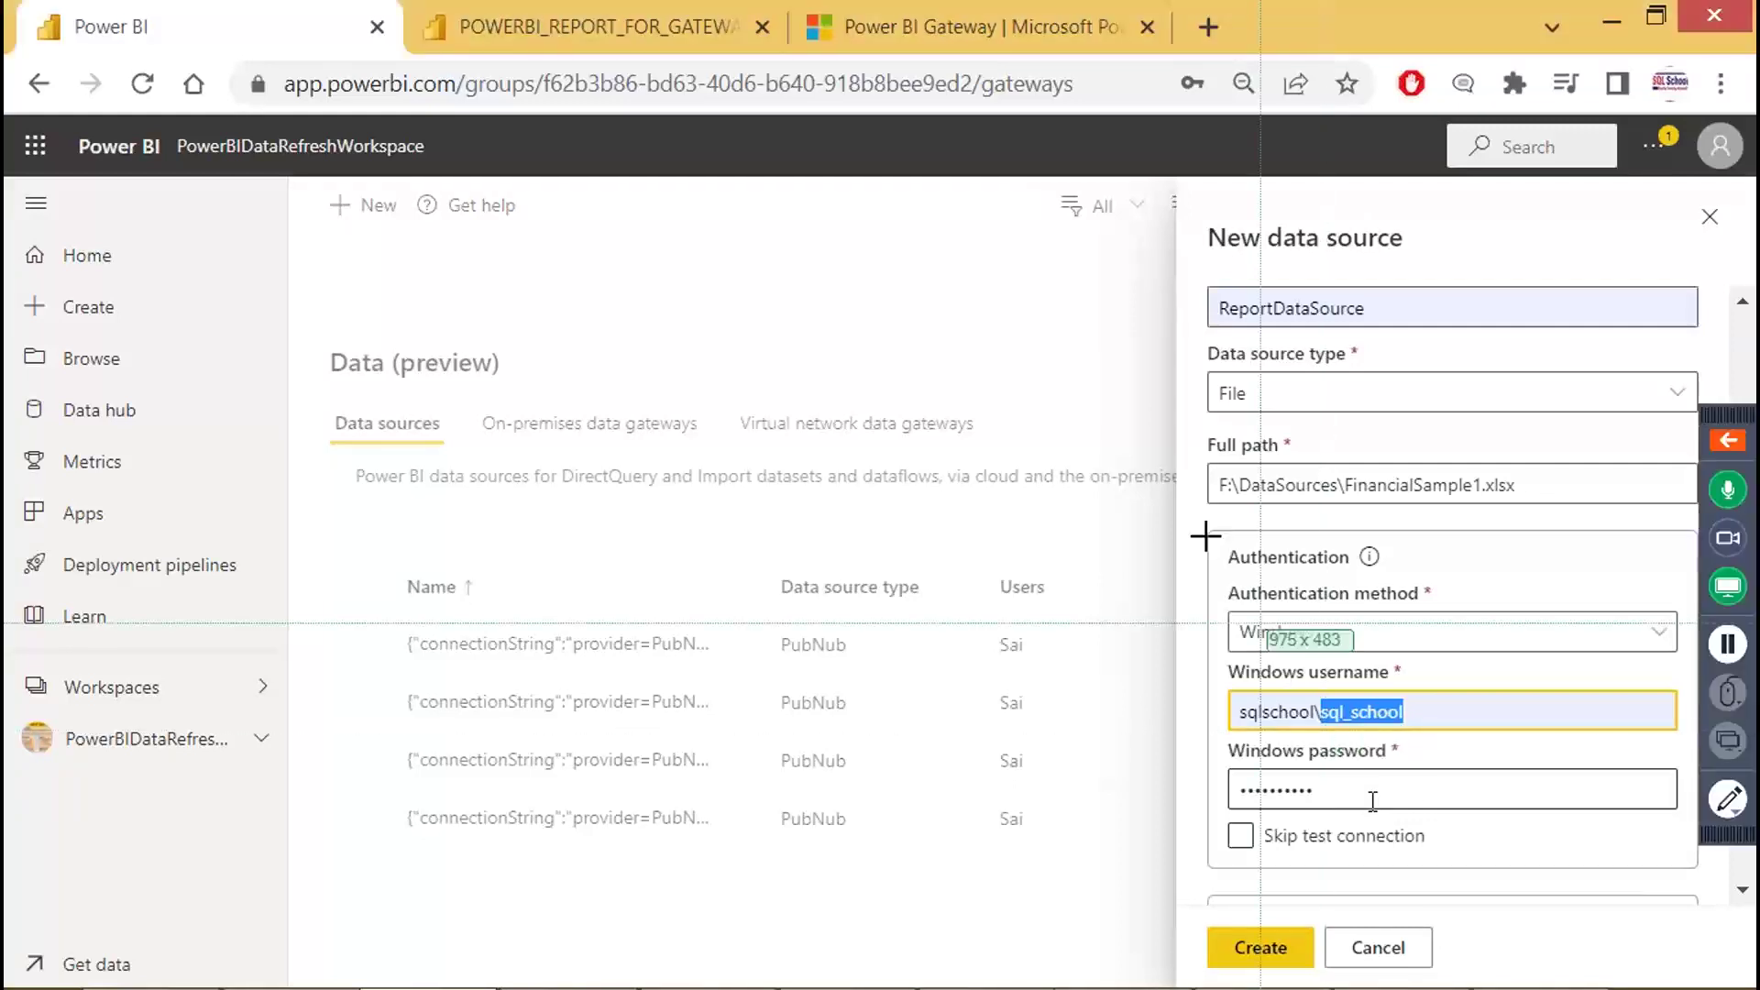
left_click_drag(1198, 528, 1504, 975)
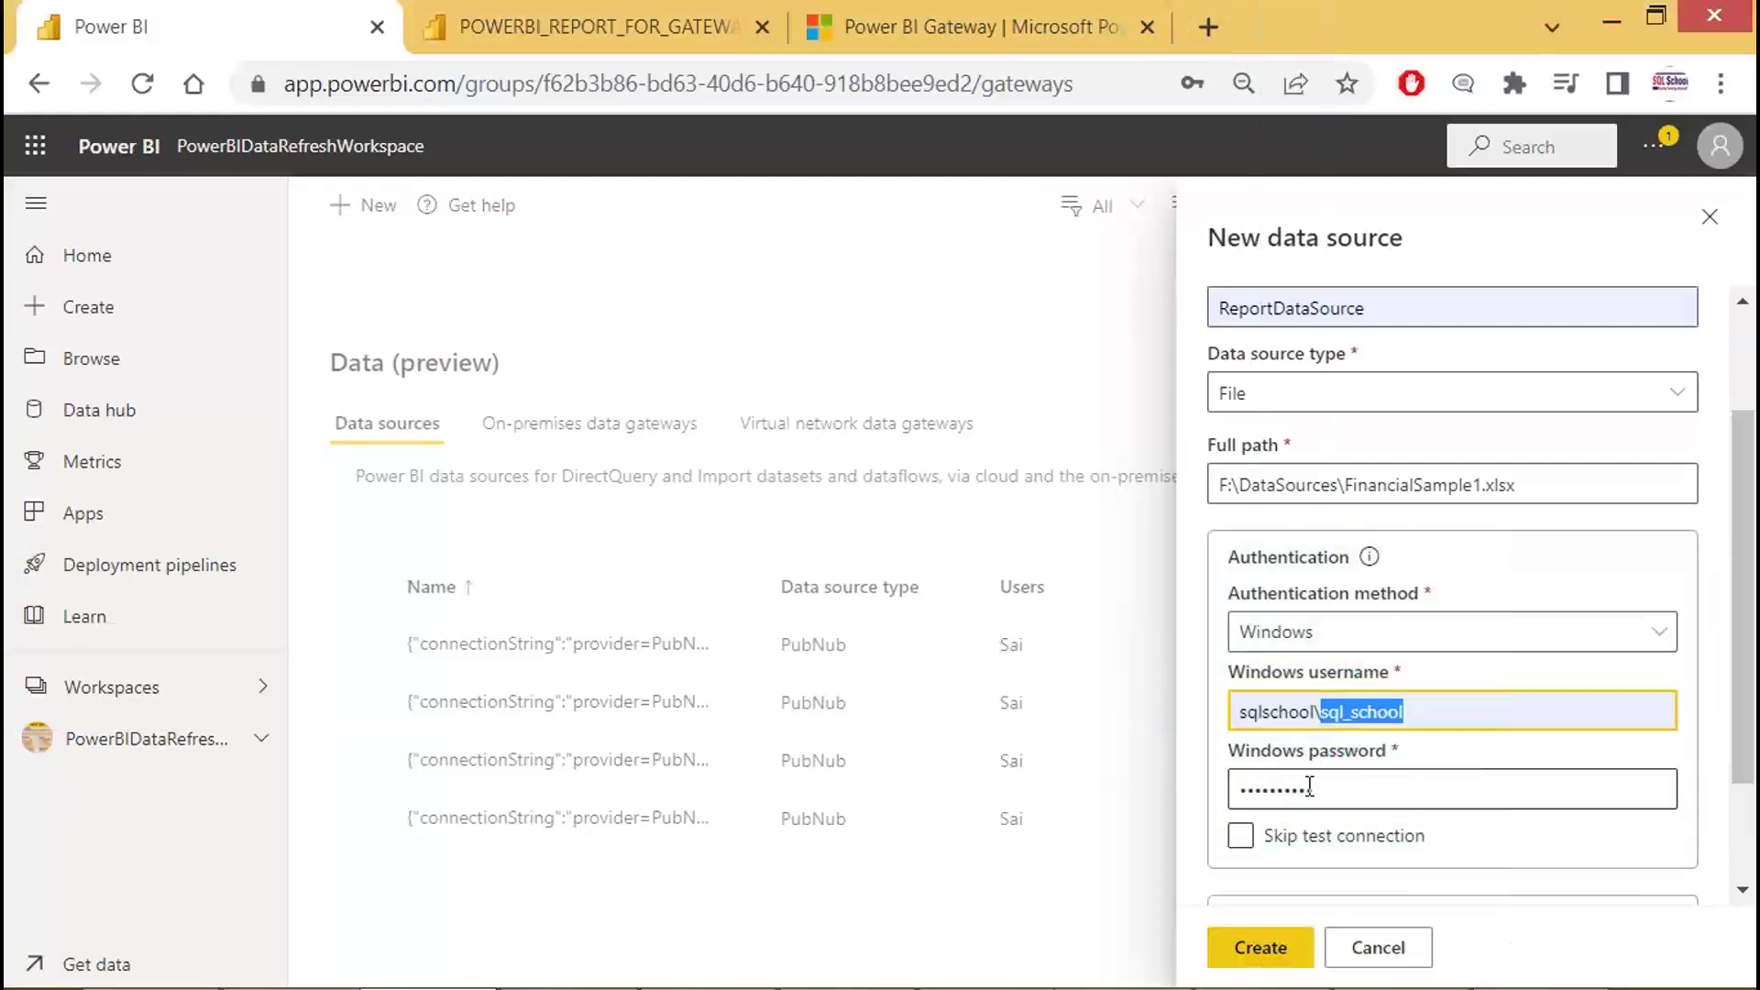
left_click_drag(1310, 786, 1240, 786)
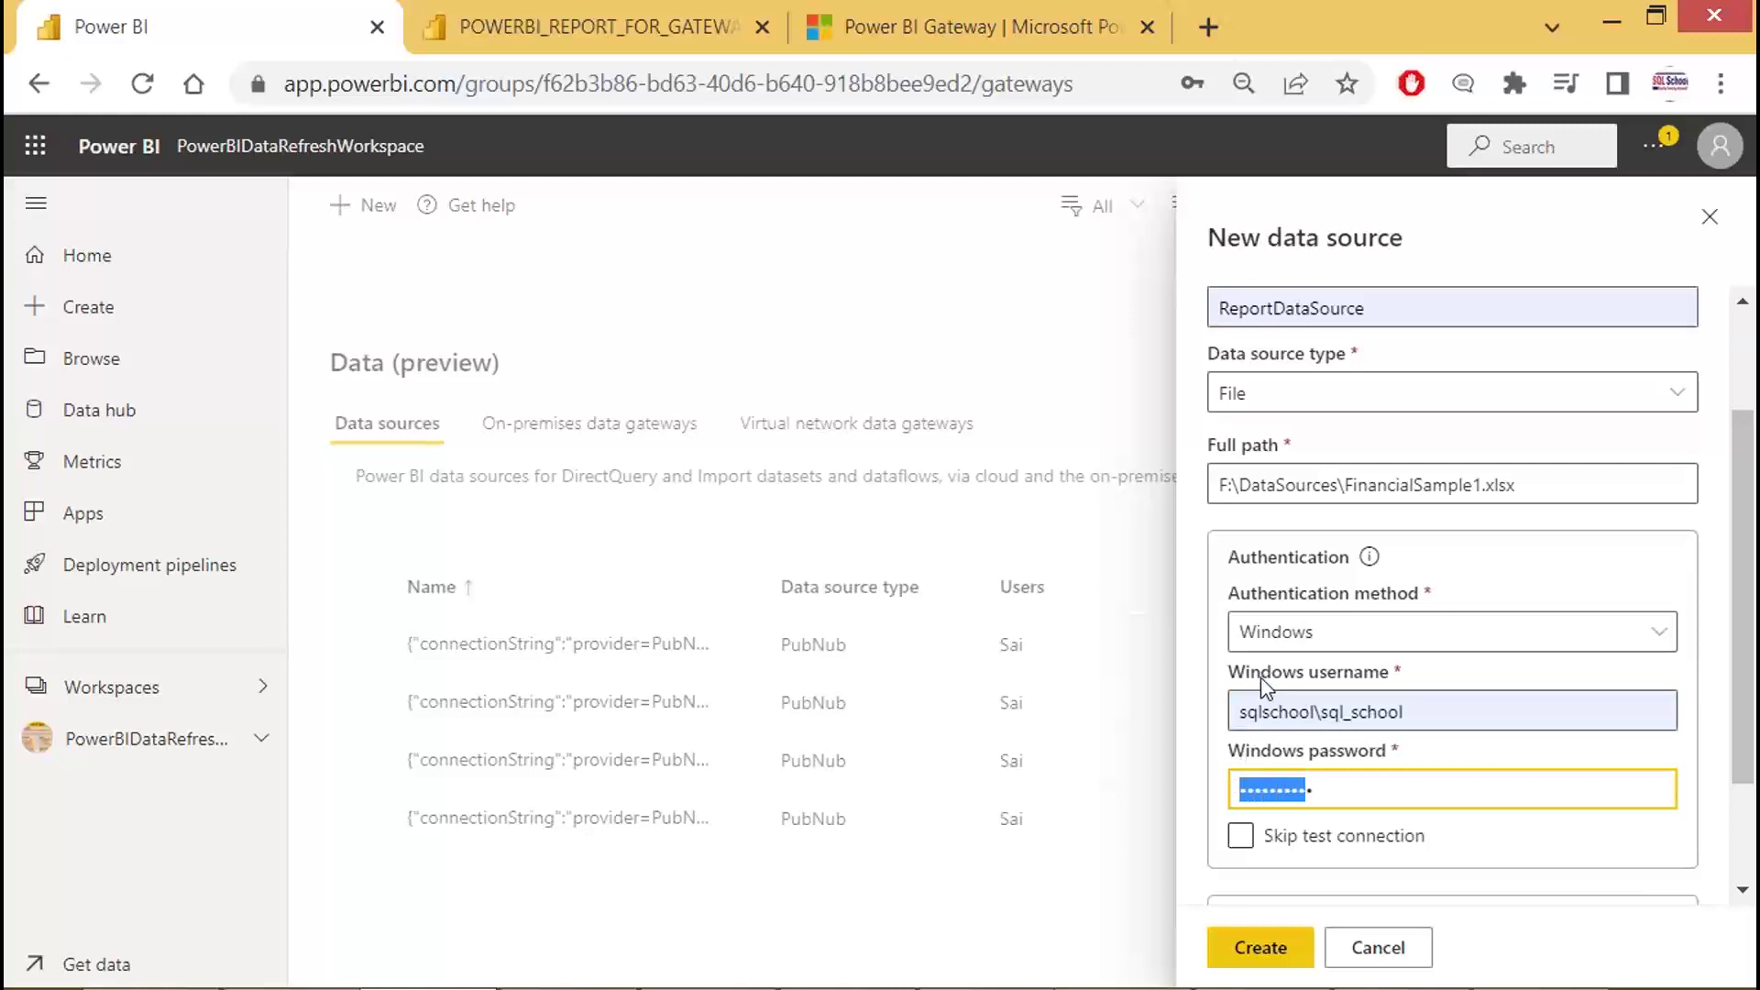
left_click_drag(1240, 713, 1382, 724)
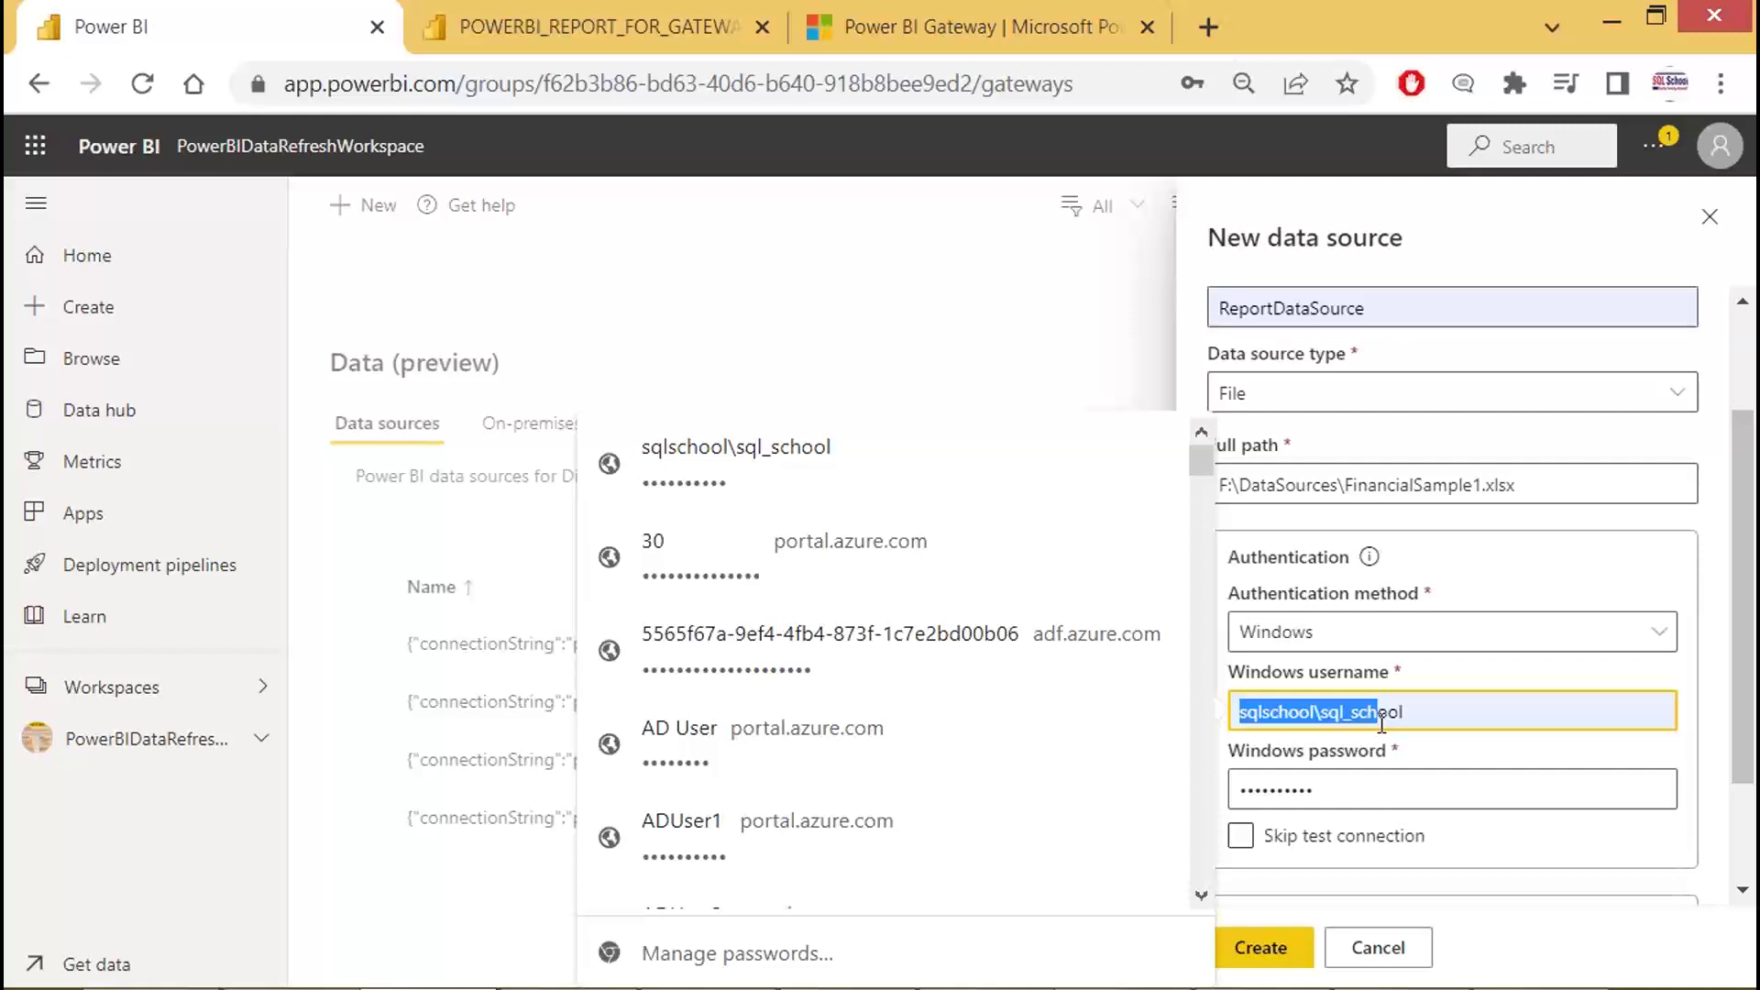
left_click(1261, 951)
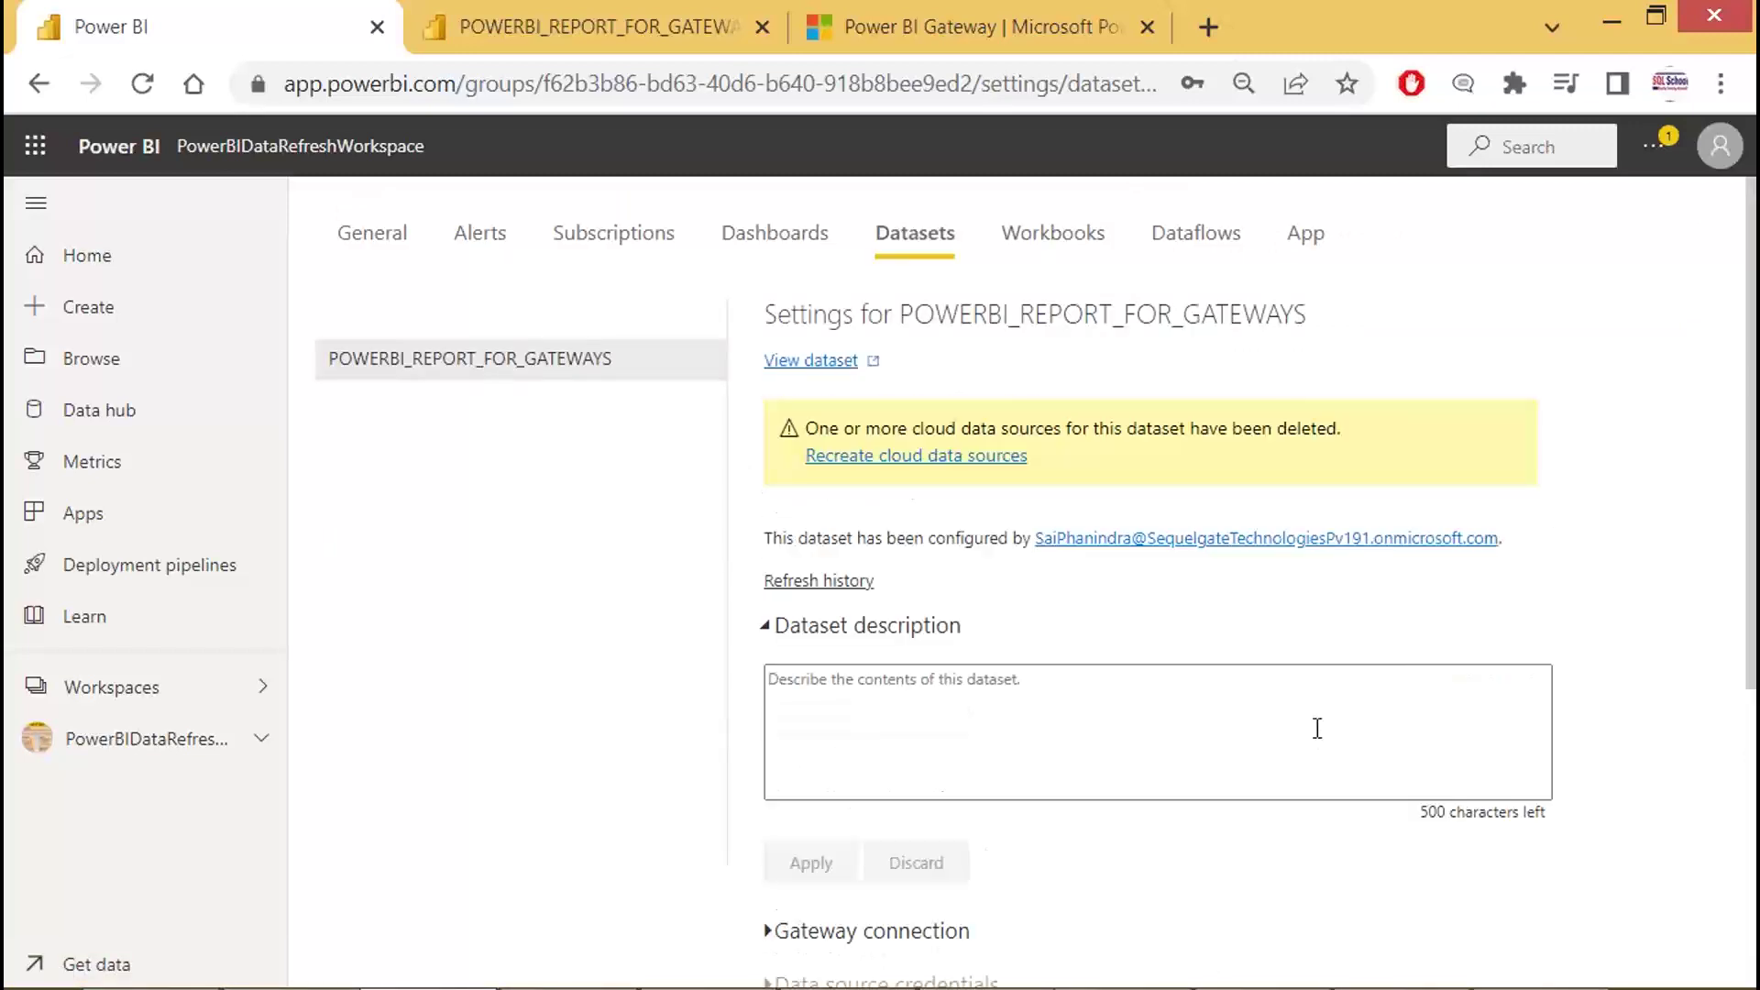
- Under Gateway connection, map financialsample1.xlsx to ReportDataSource on SQLSCHOOL_DSL and apply
scroll(1320, 761, "down", 5)
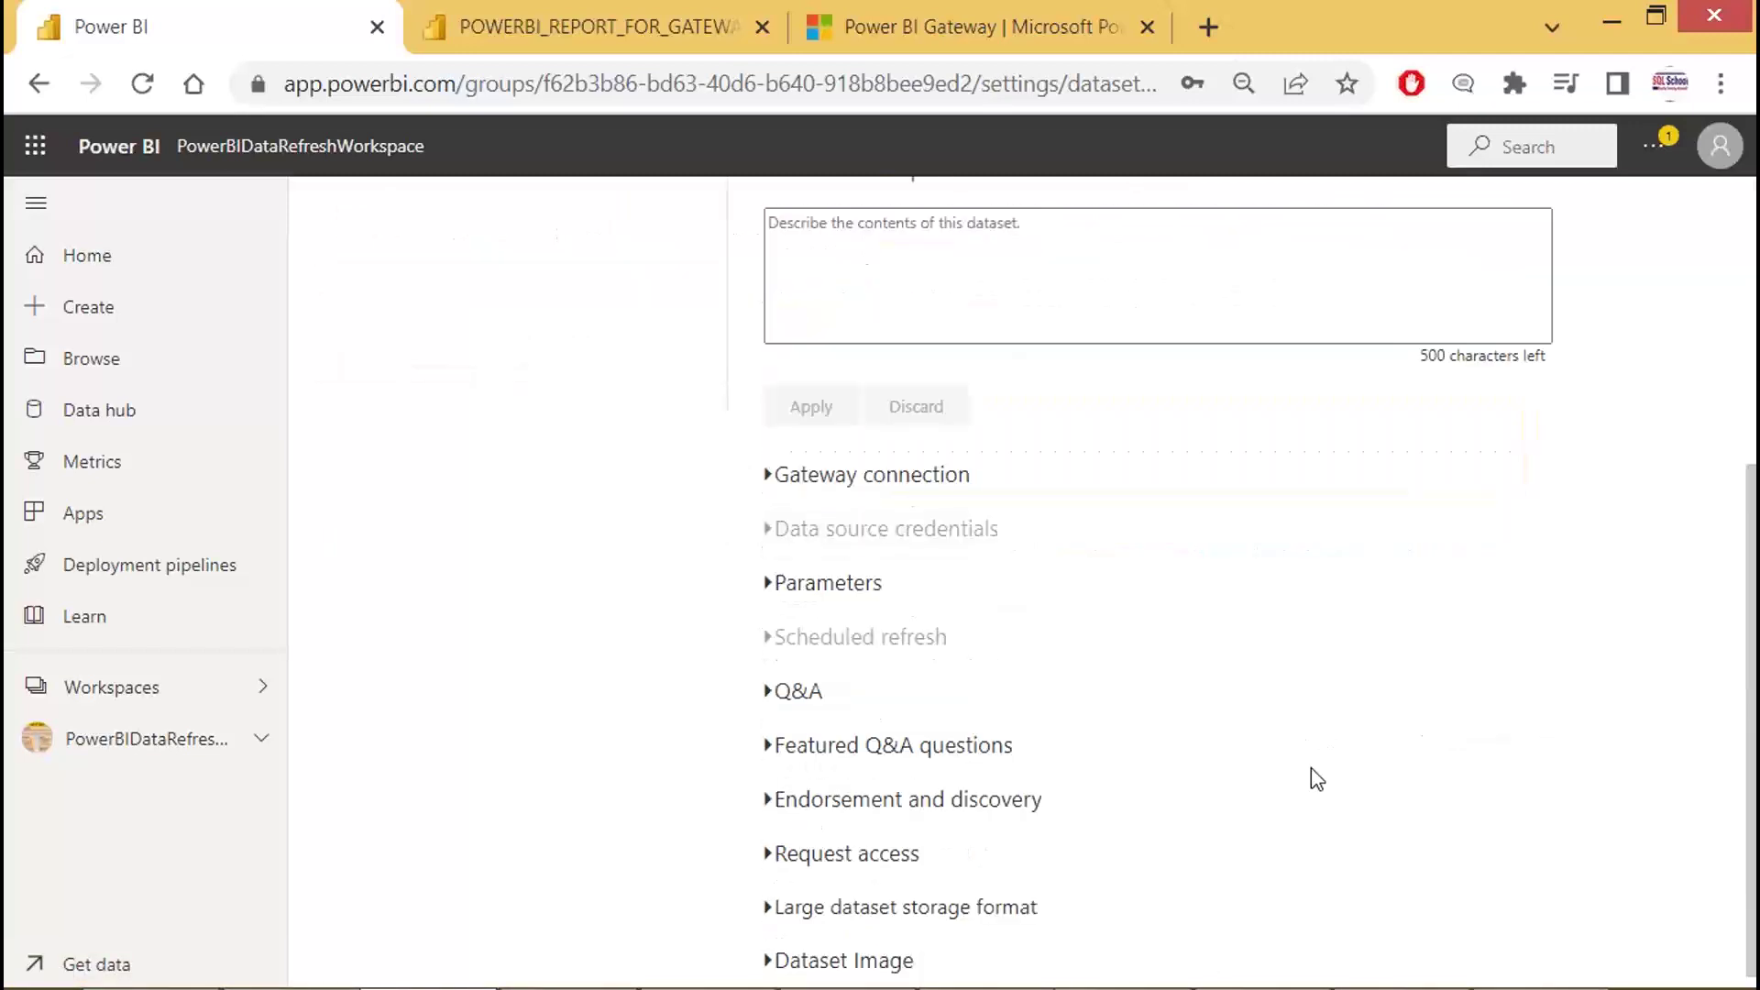
left_click(768, 459)
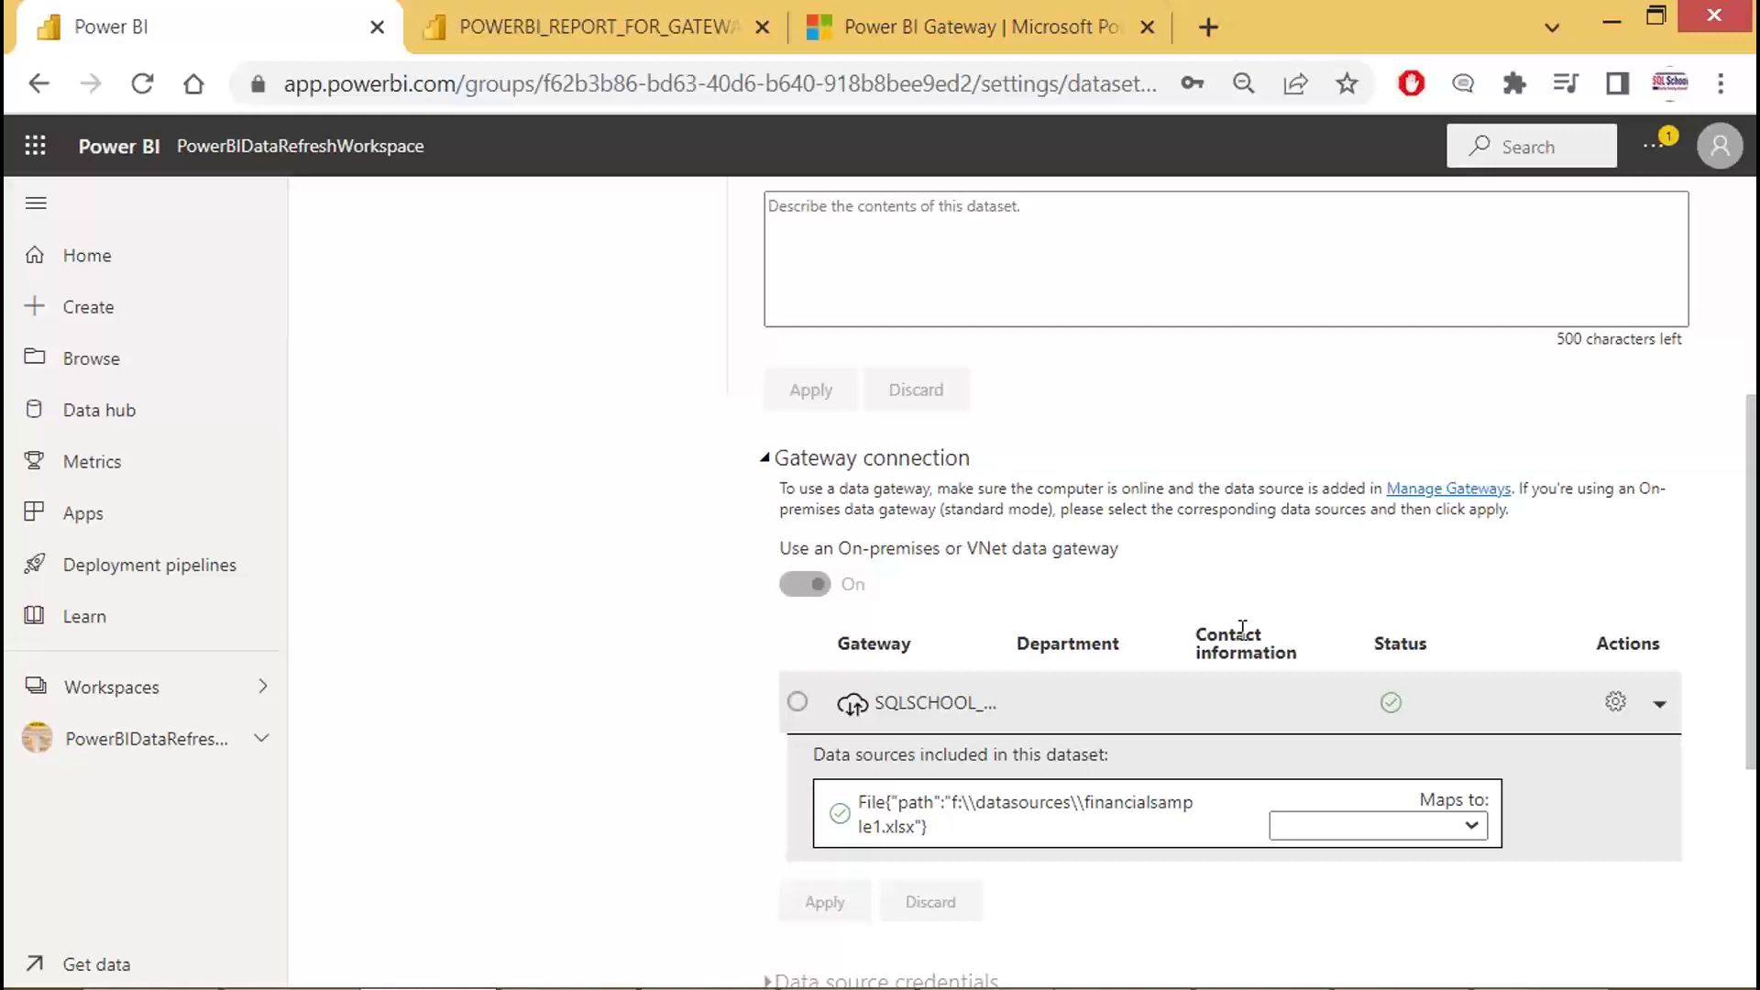
left_click(1472, 827)
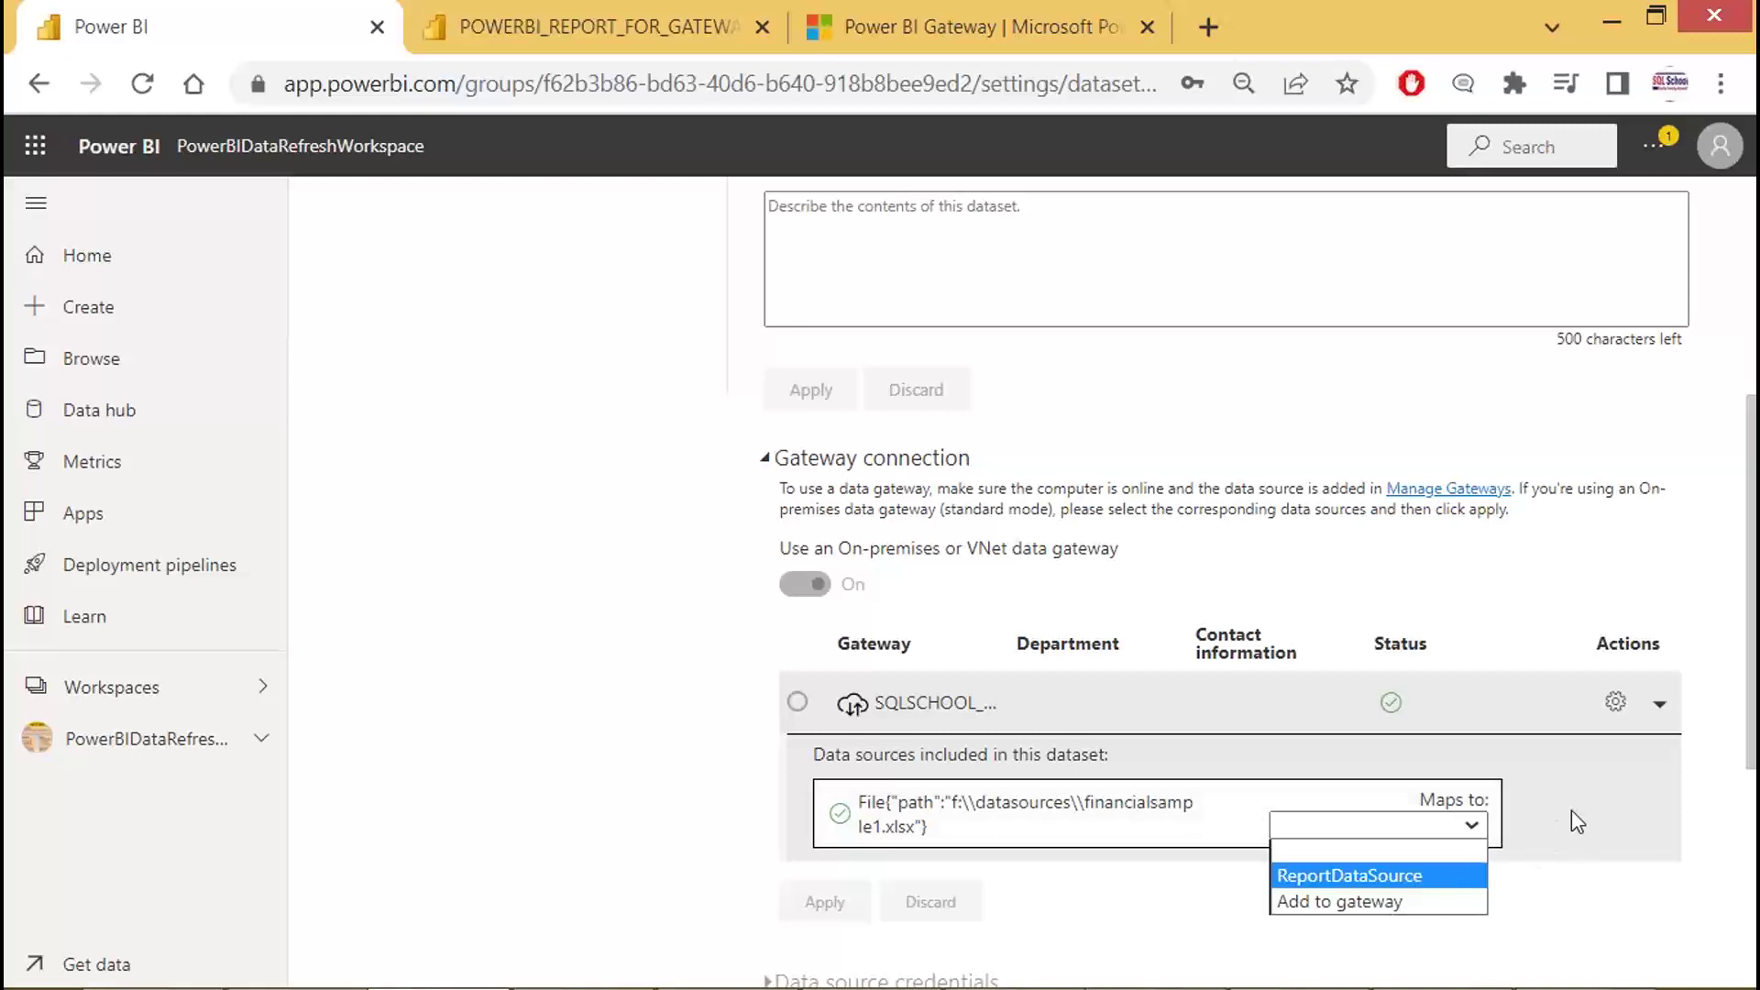
left_click(1604, 788)
left_click(1662, 704)
left_click(1663, 706)
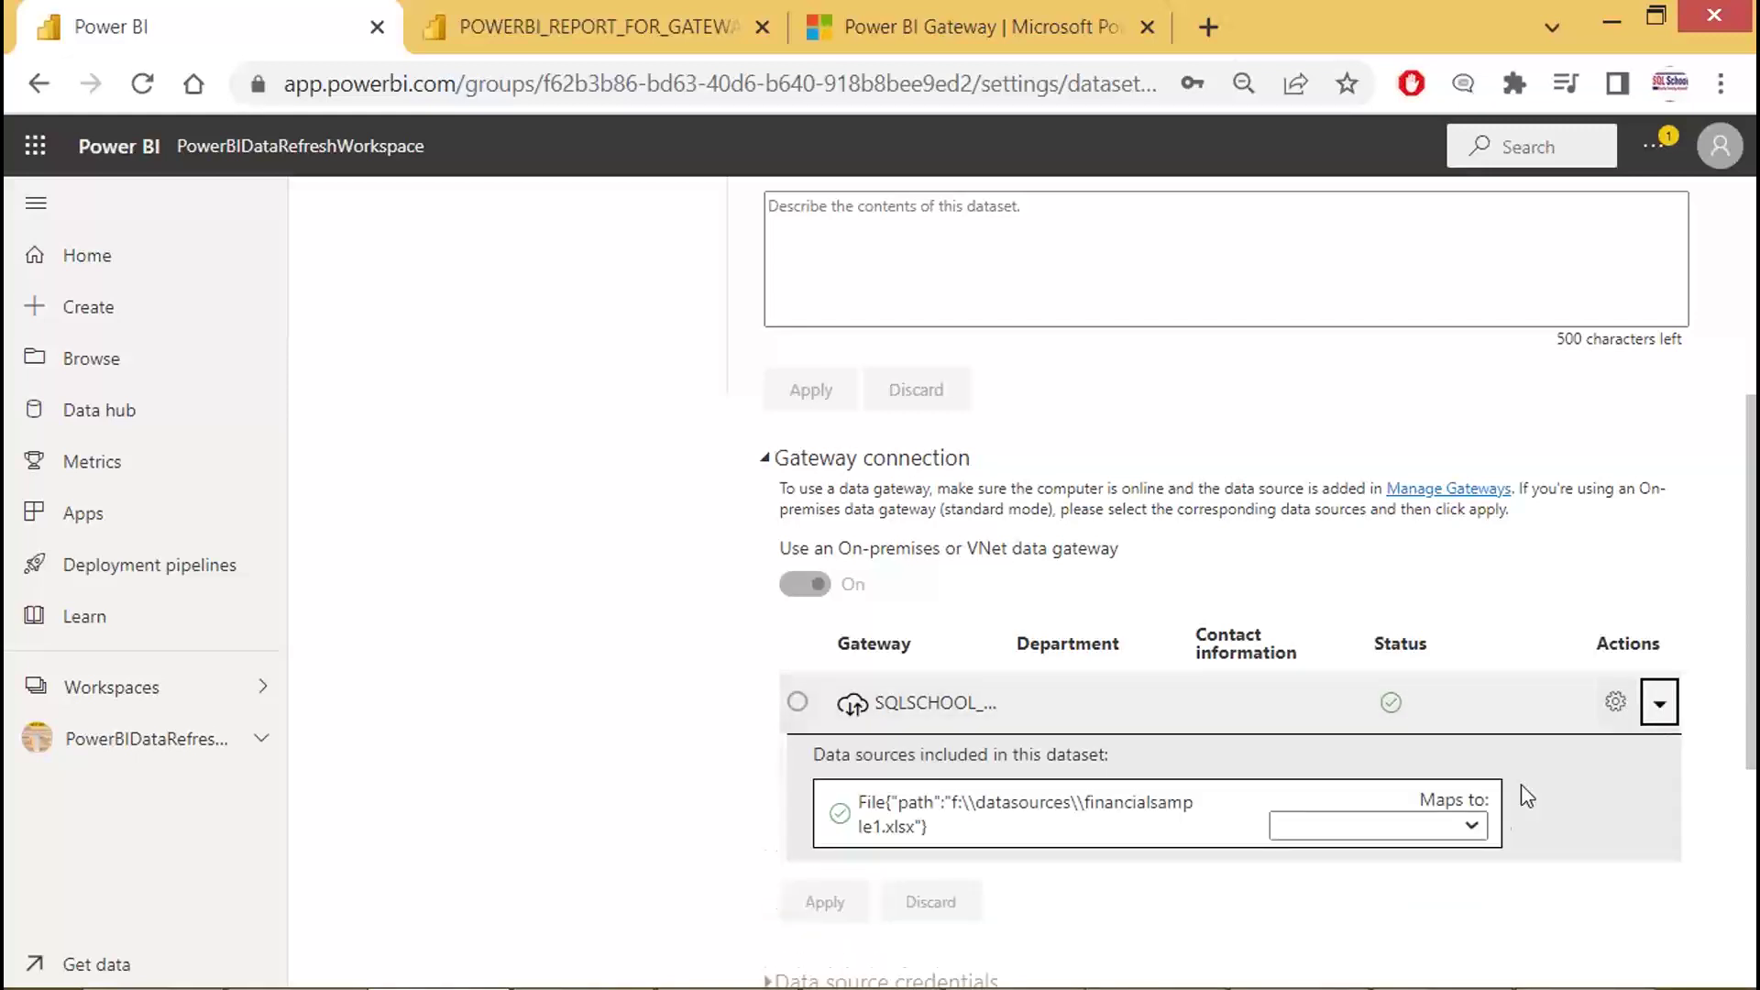
left_click(1472, 825)
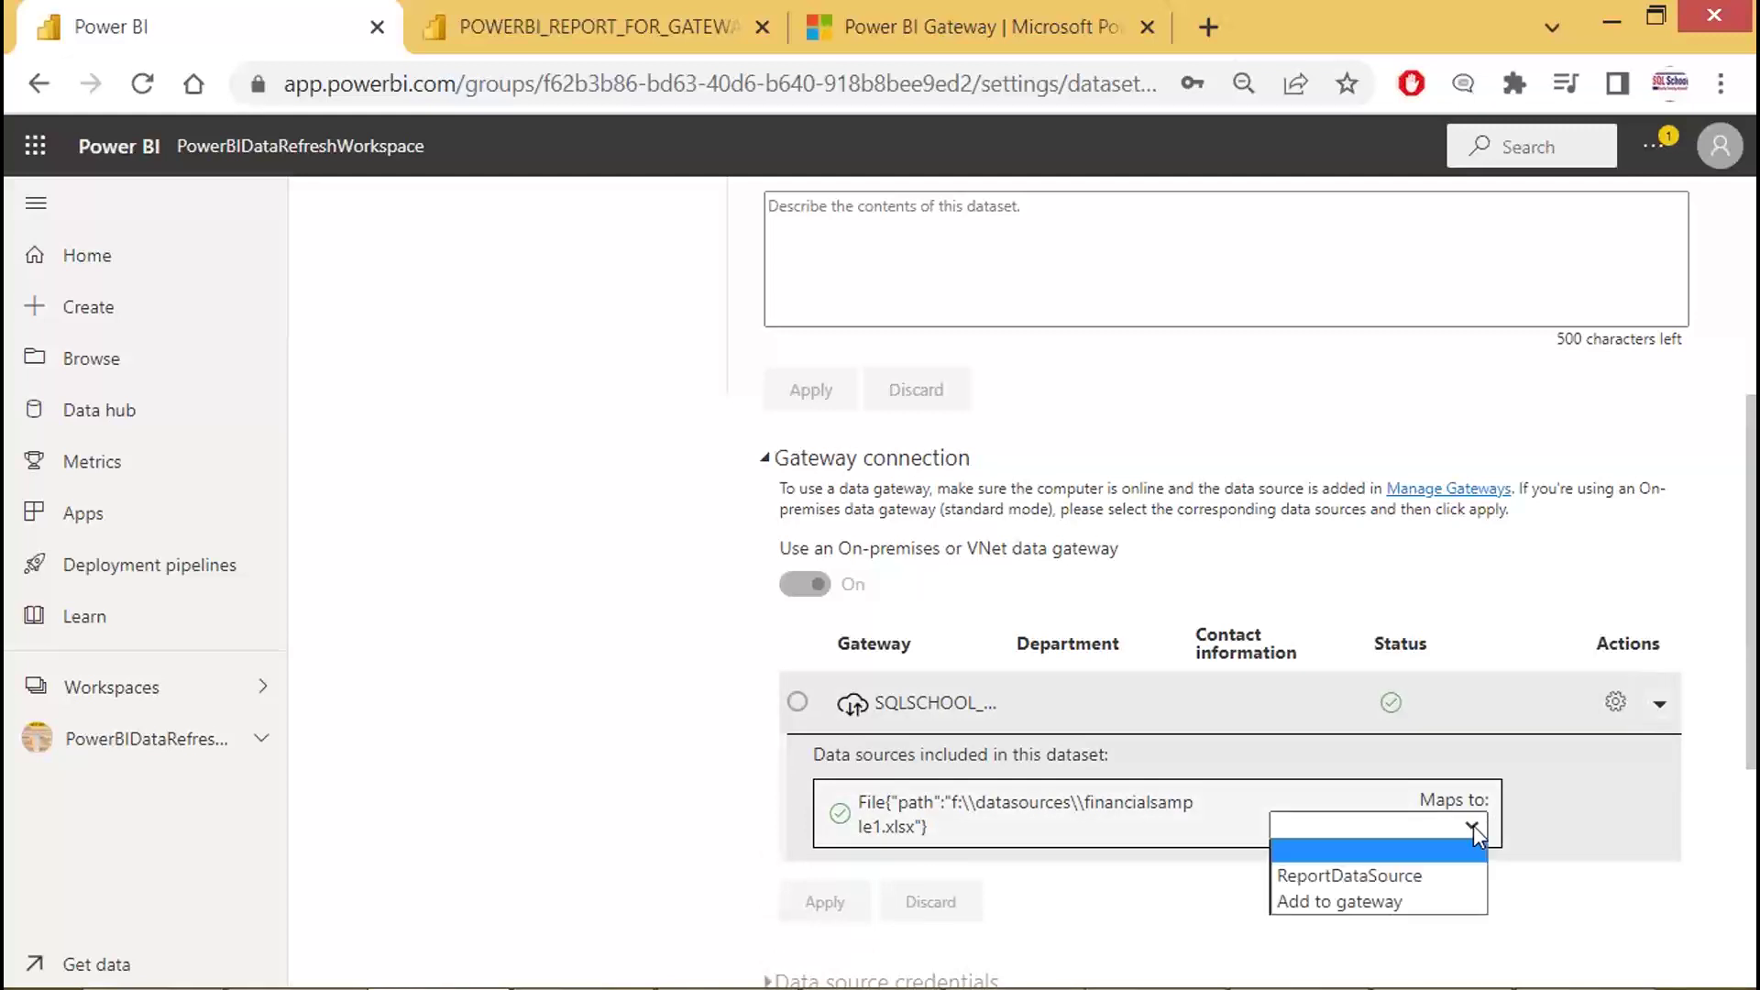
left_click(1407, 875)
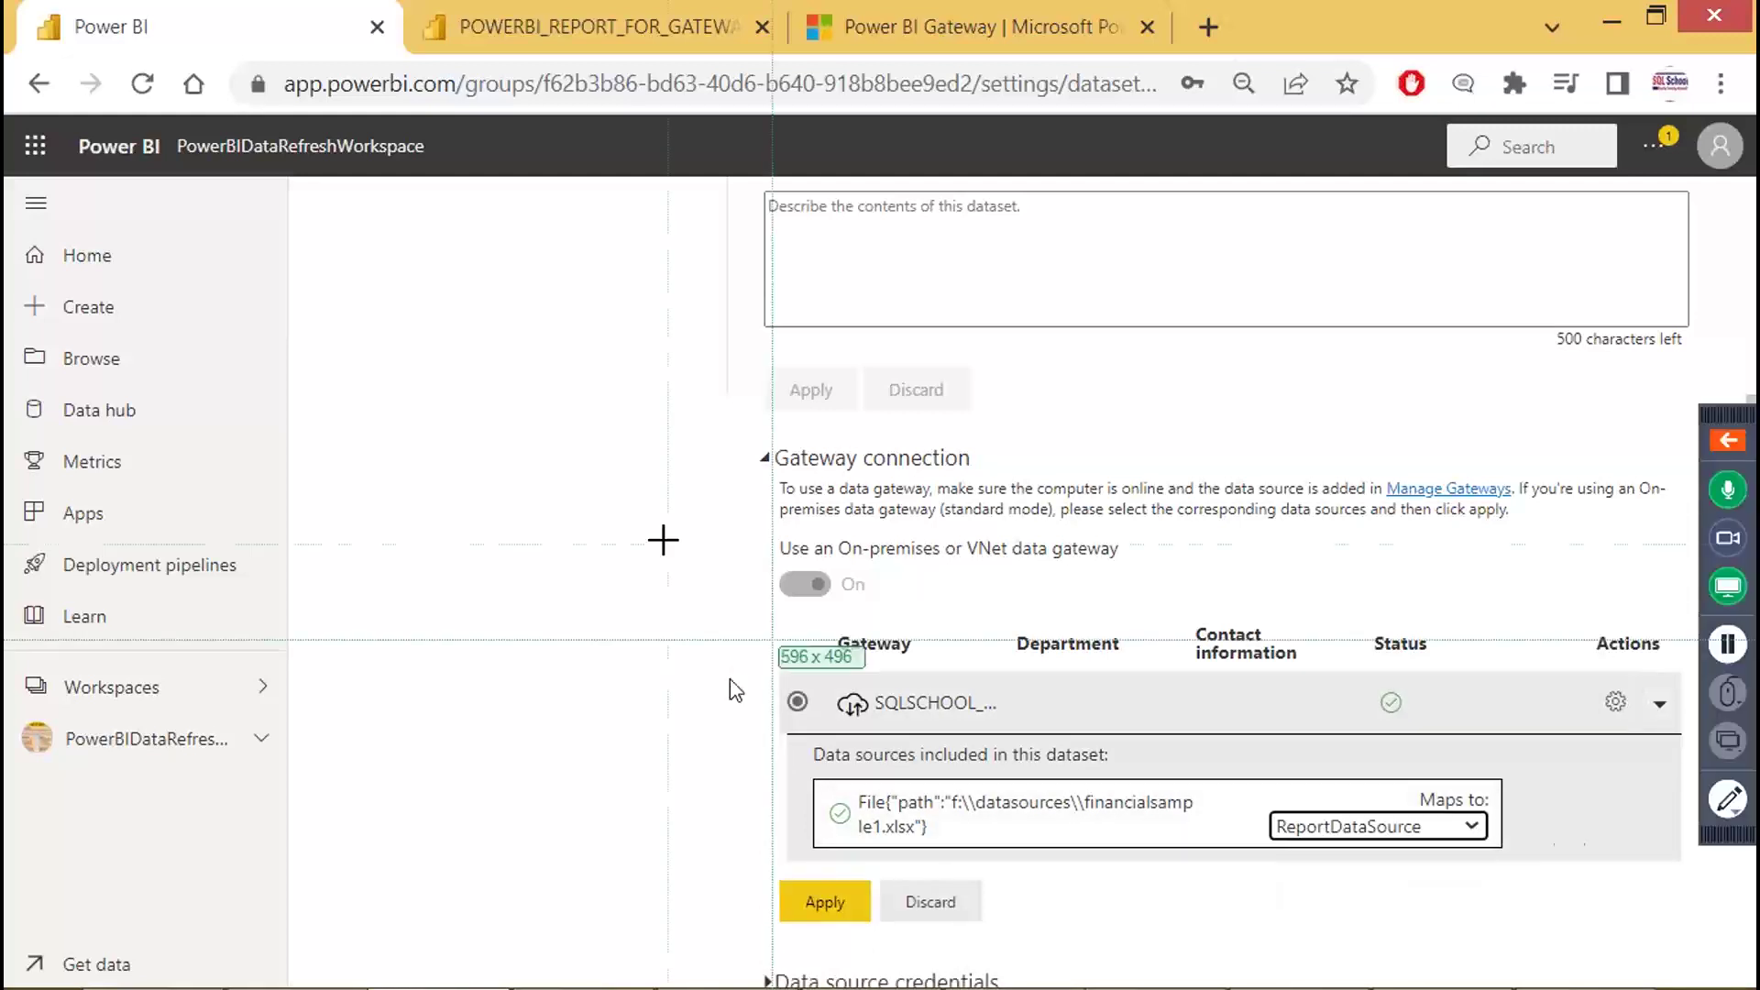
left_click_drag(660, 538, 1720, 944)
left_click(825, 901)
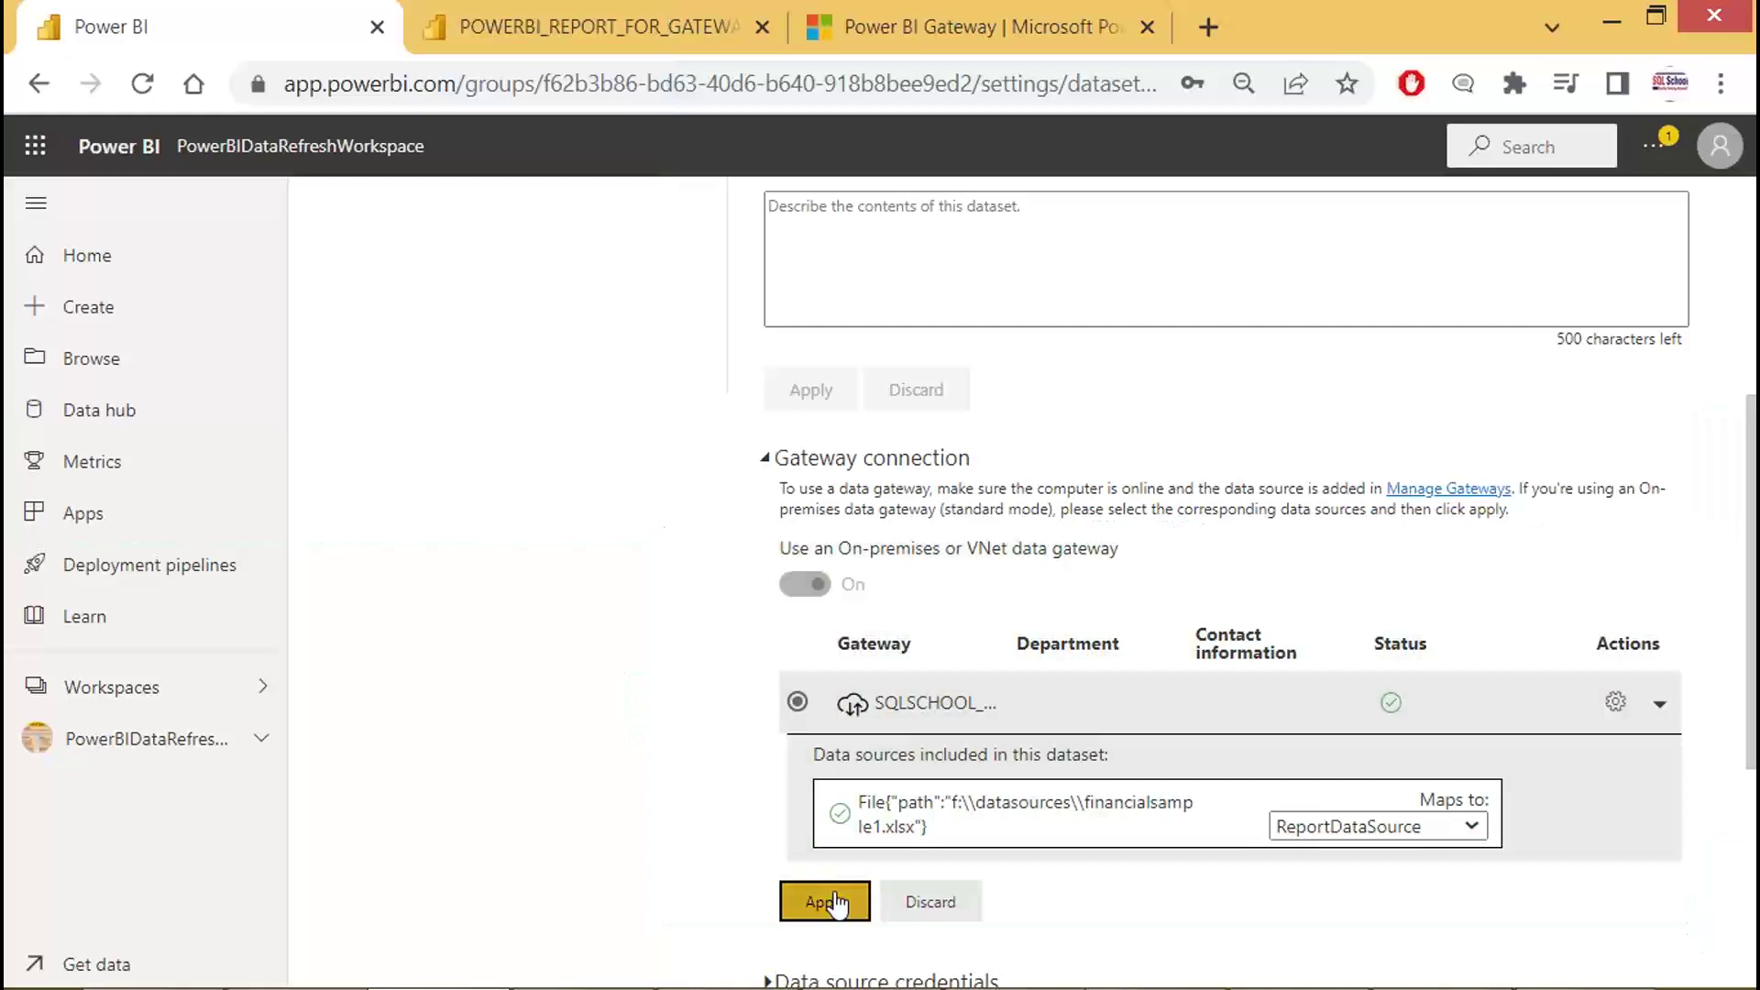
scroll(834, 900, "down", 1)
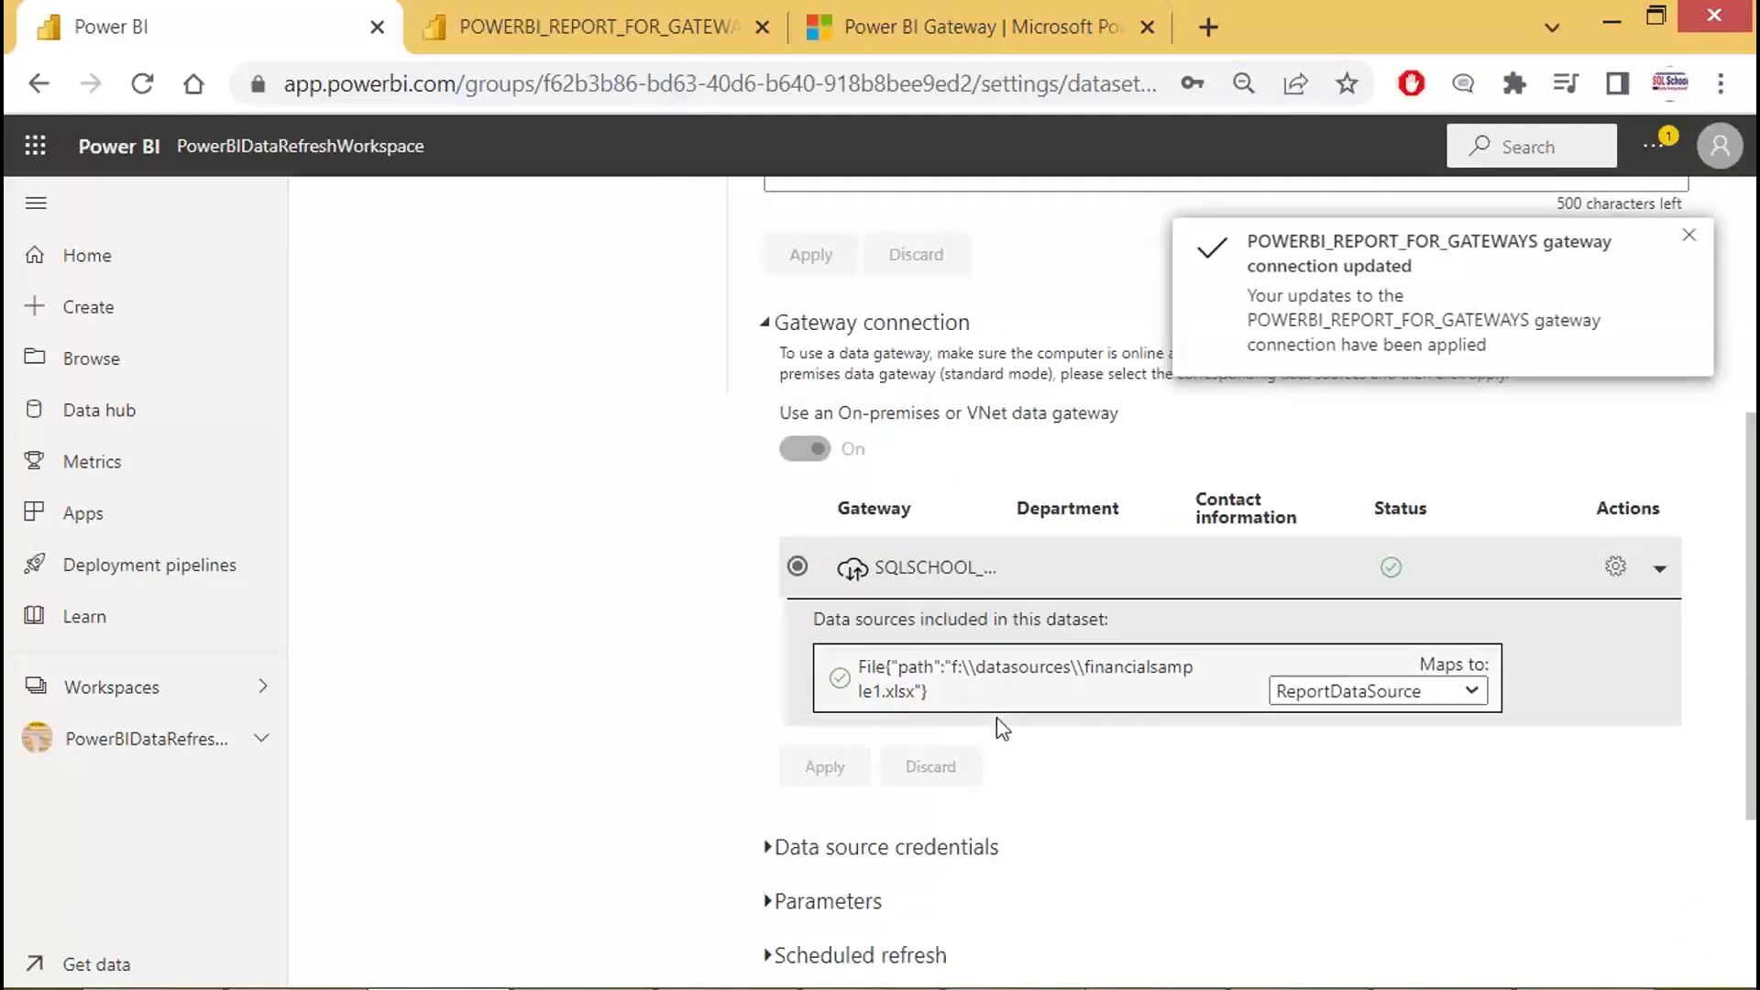
- Check the POWER BI GATEWAYS notes, then scroll the dataset Settings page toward Scheduled refresh
left_click_drag(457, 319, 1689, 912)
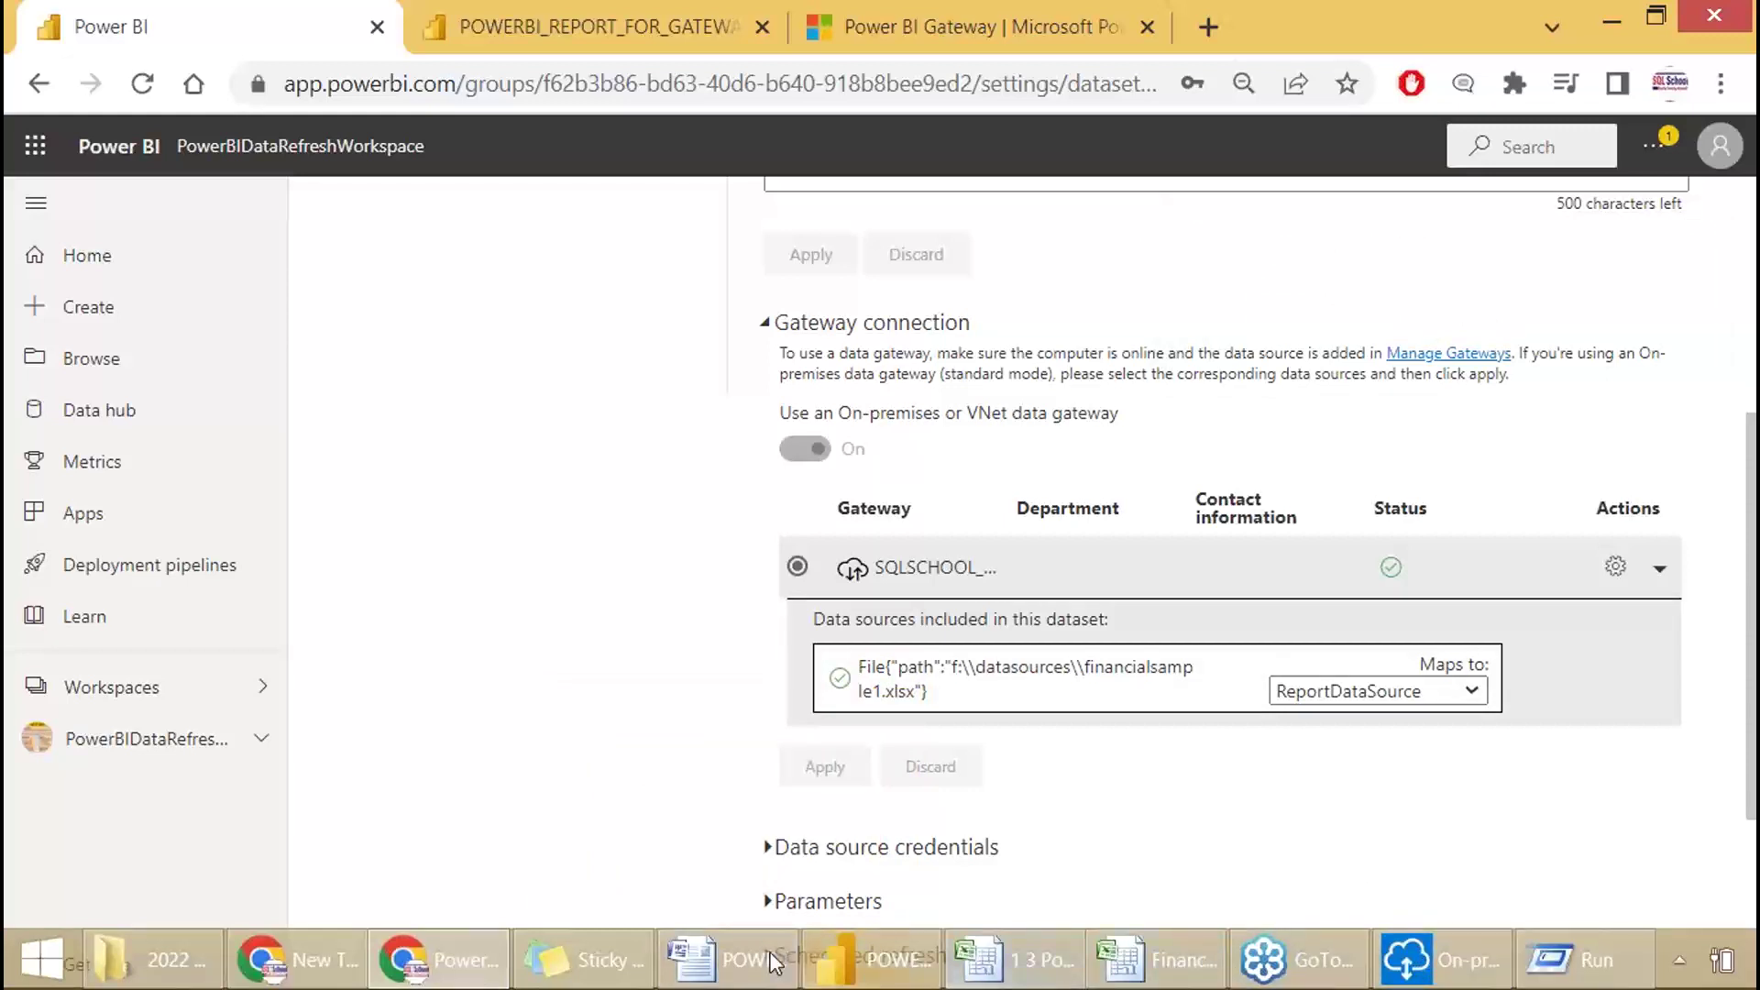
left_click(733, 959)
scroll(609, 654, "up", 3)
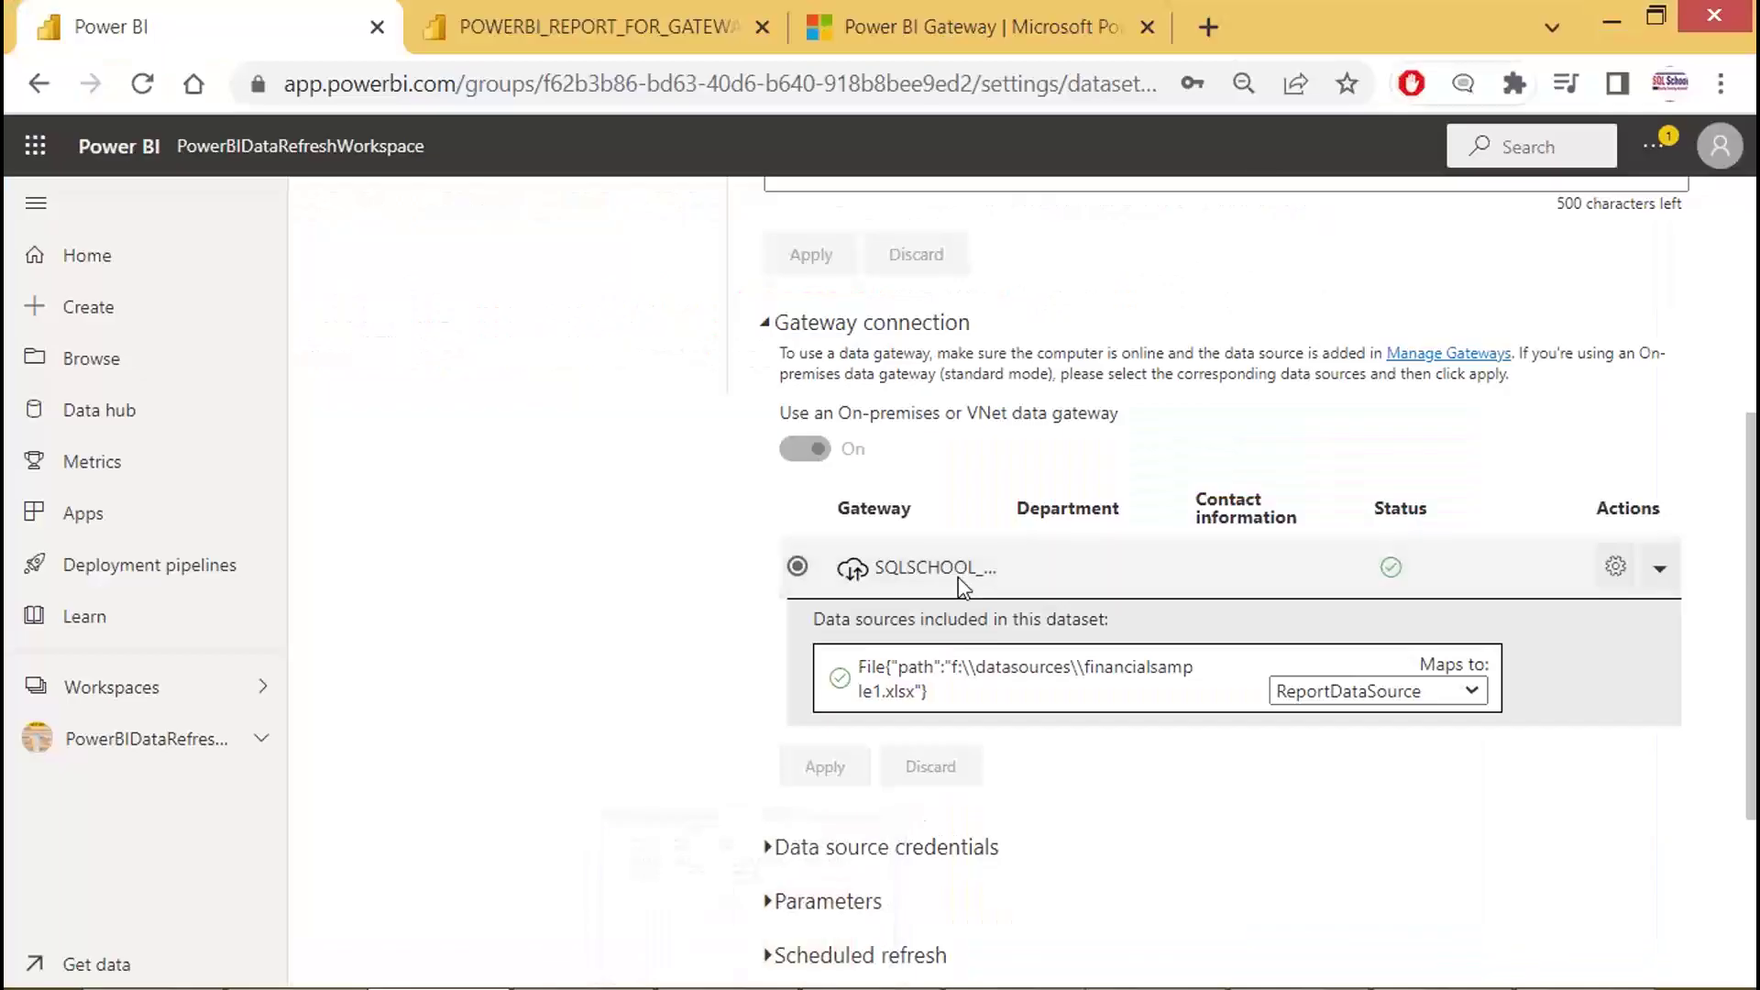
scroll(568, 486, "up", 2)
scroll(573, 489, "up", 3)
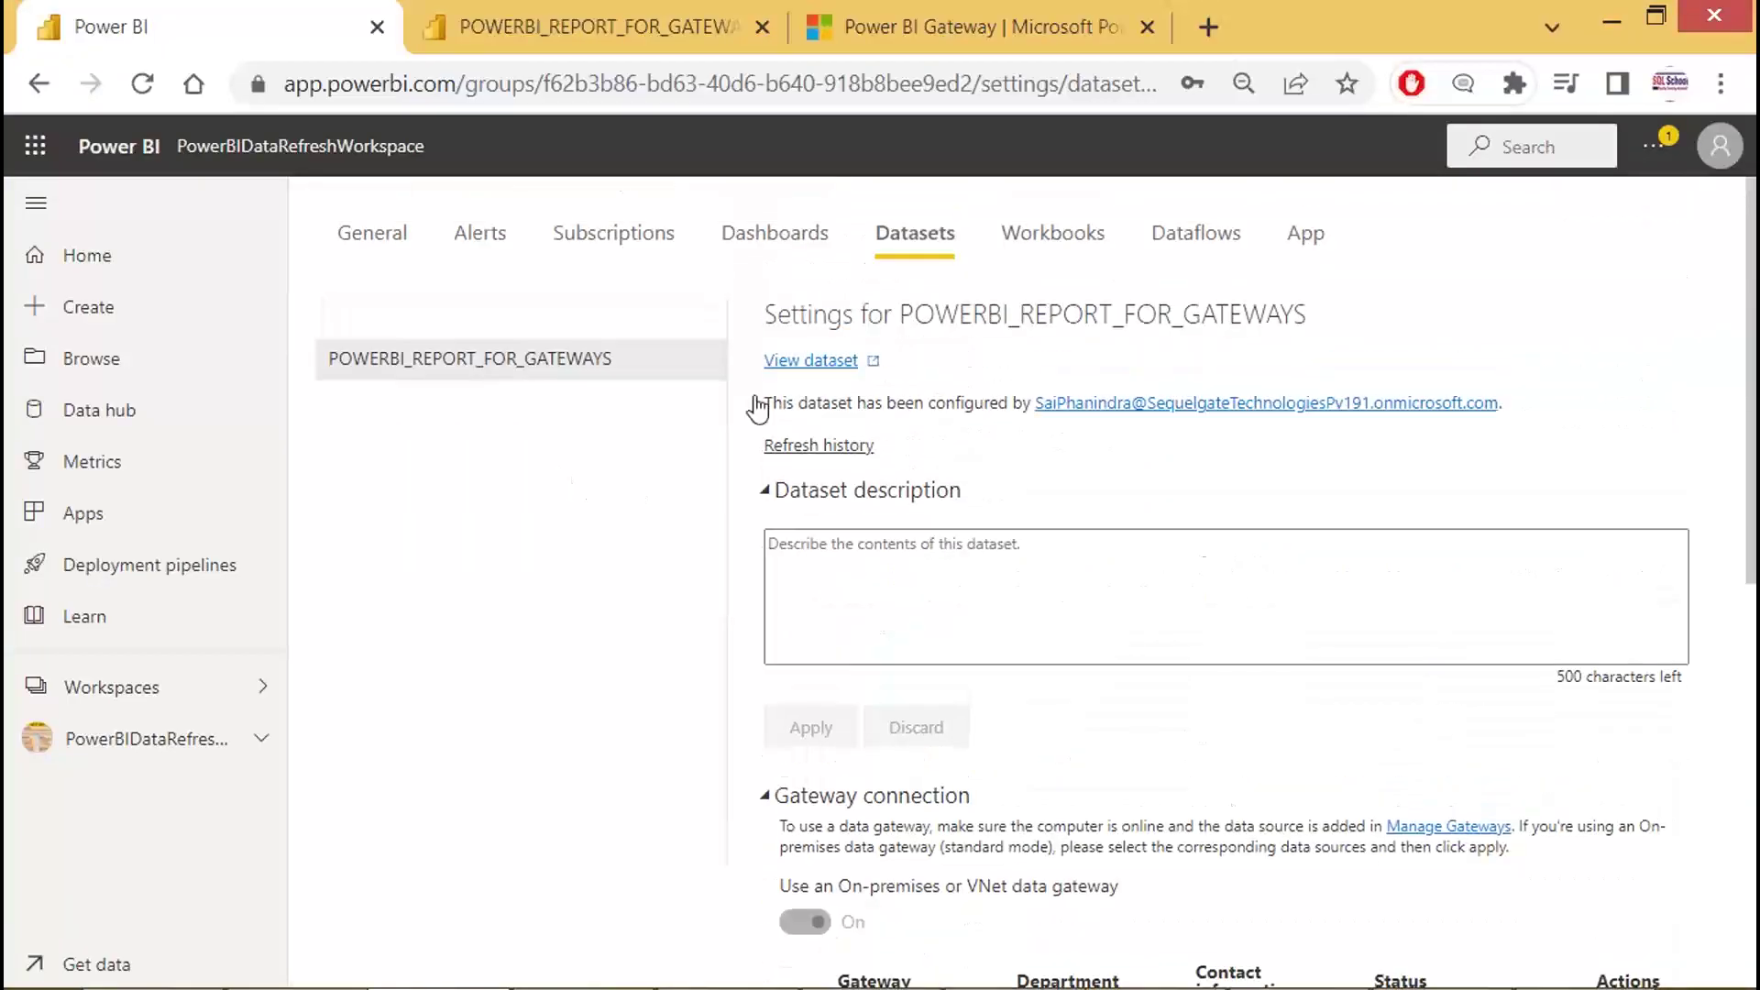
double_click(817, 316)
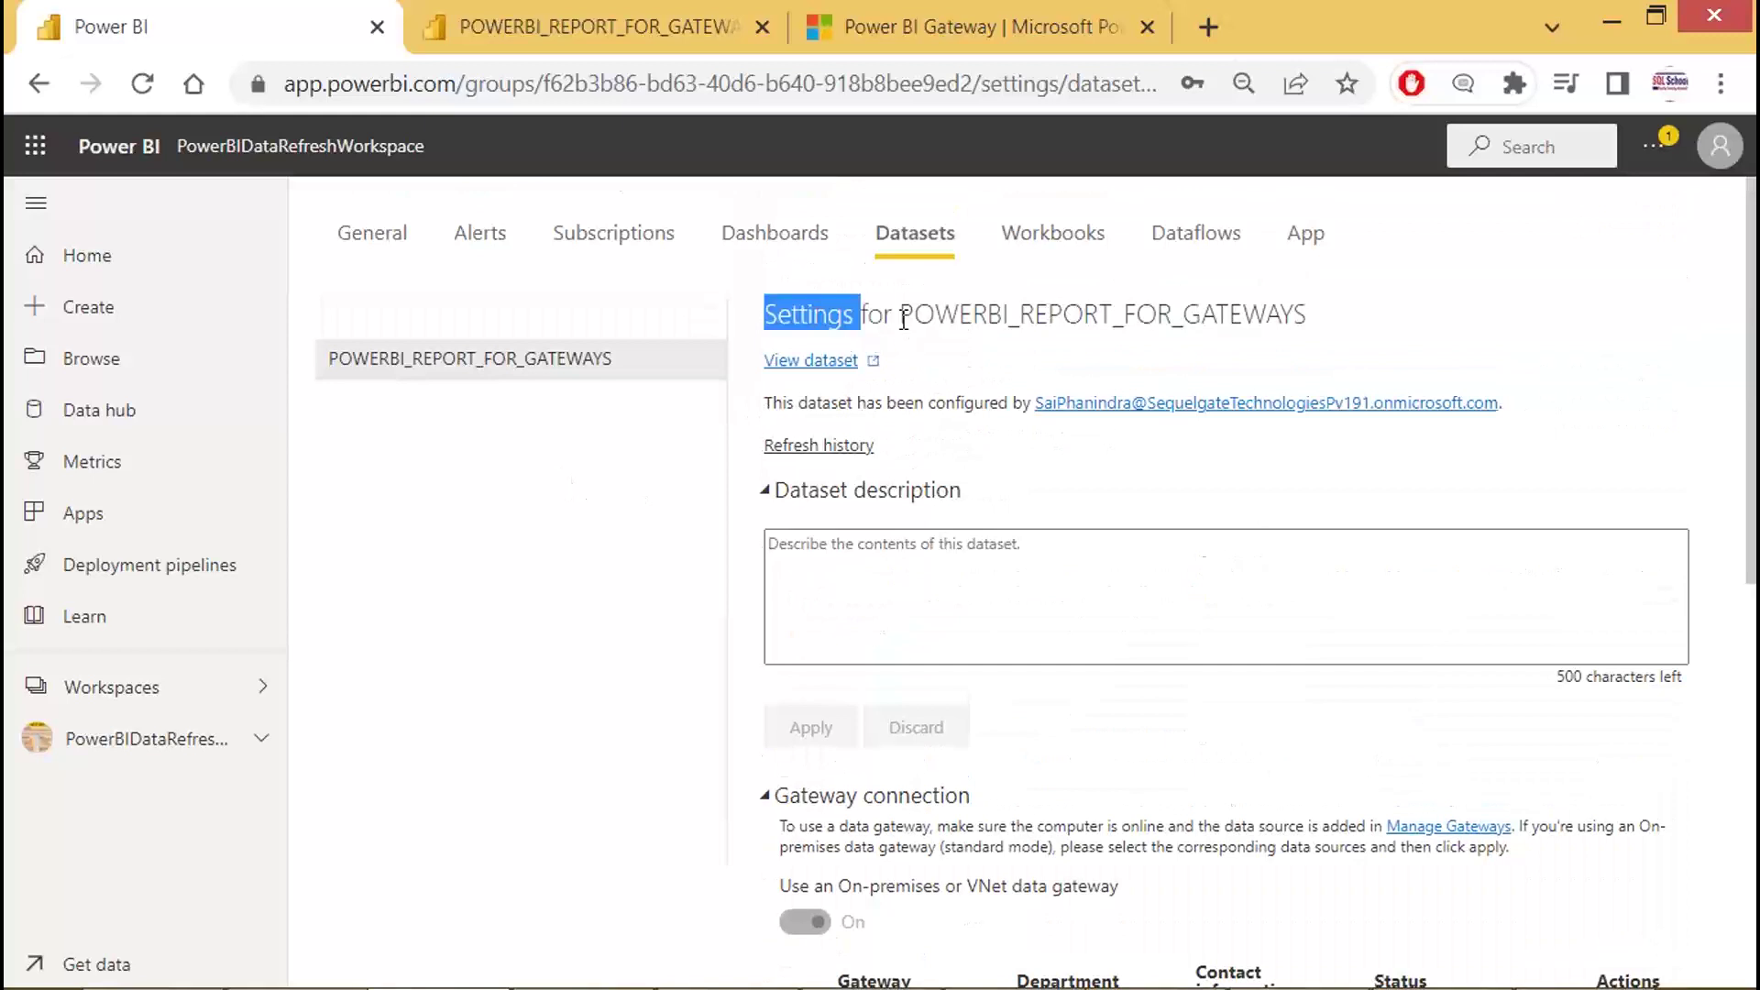
left_click_drag(1158, 315, 932, 314)
double_click(811, 314)
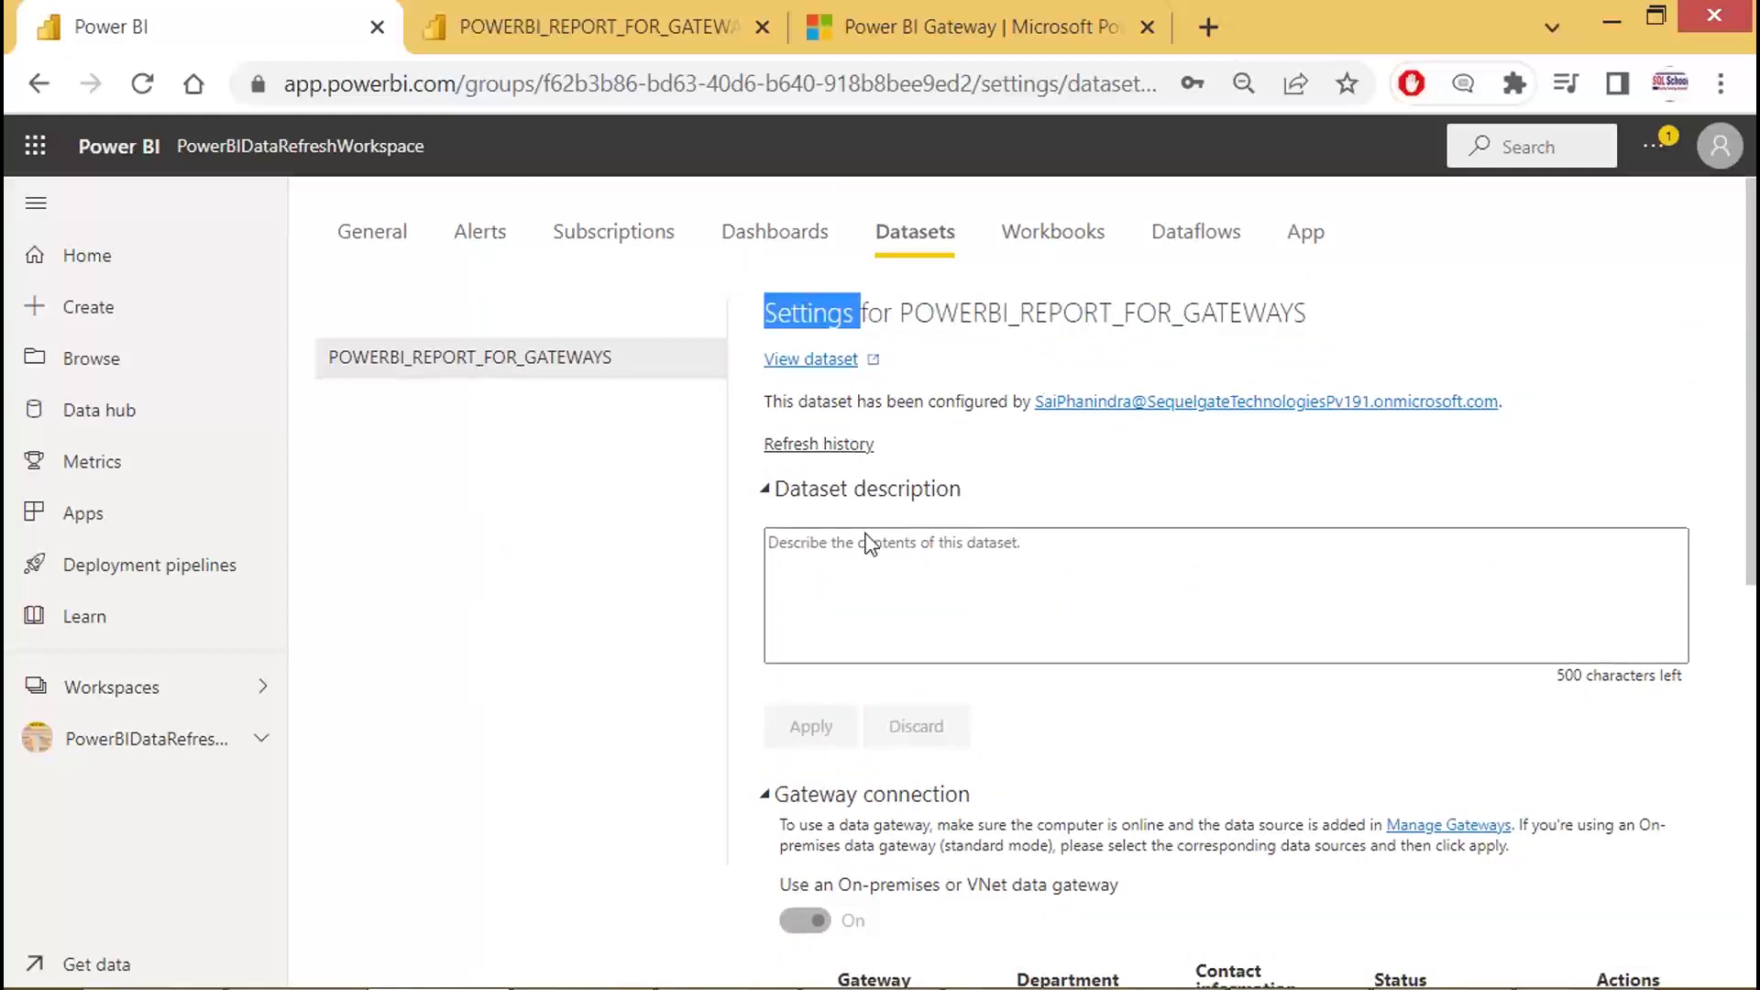
scroll(868, 538, "down", 5)
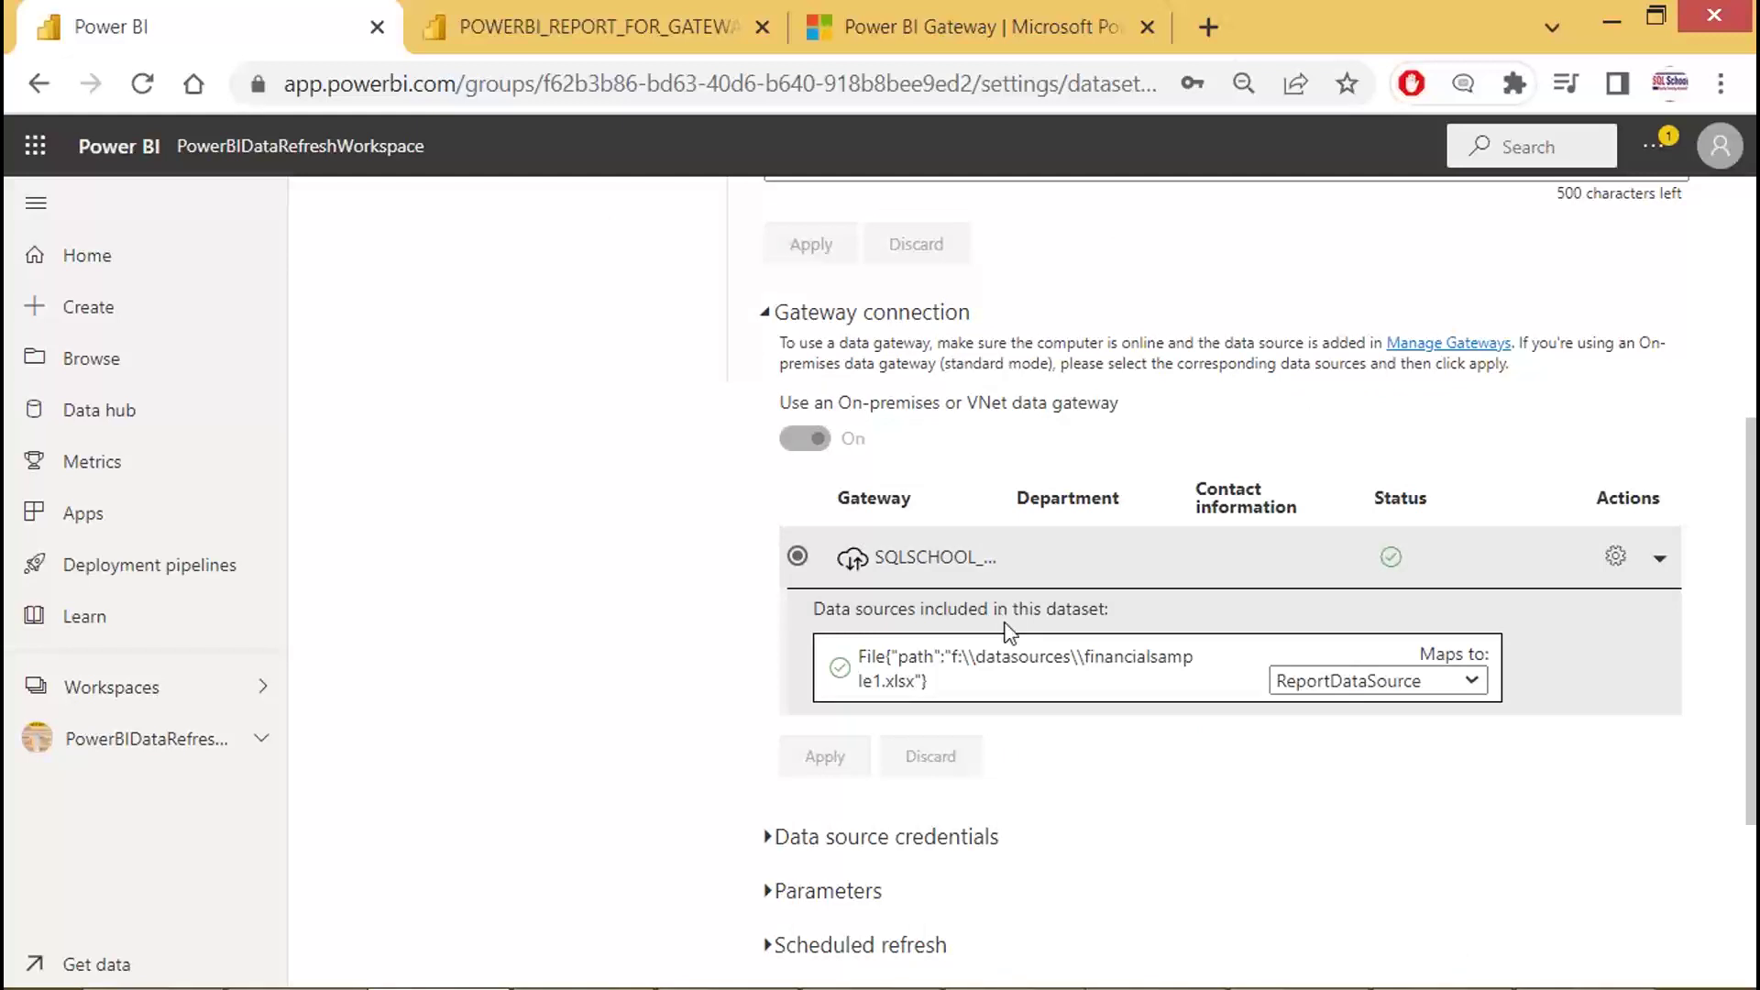
scroll(1009, 633, "down", 2)
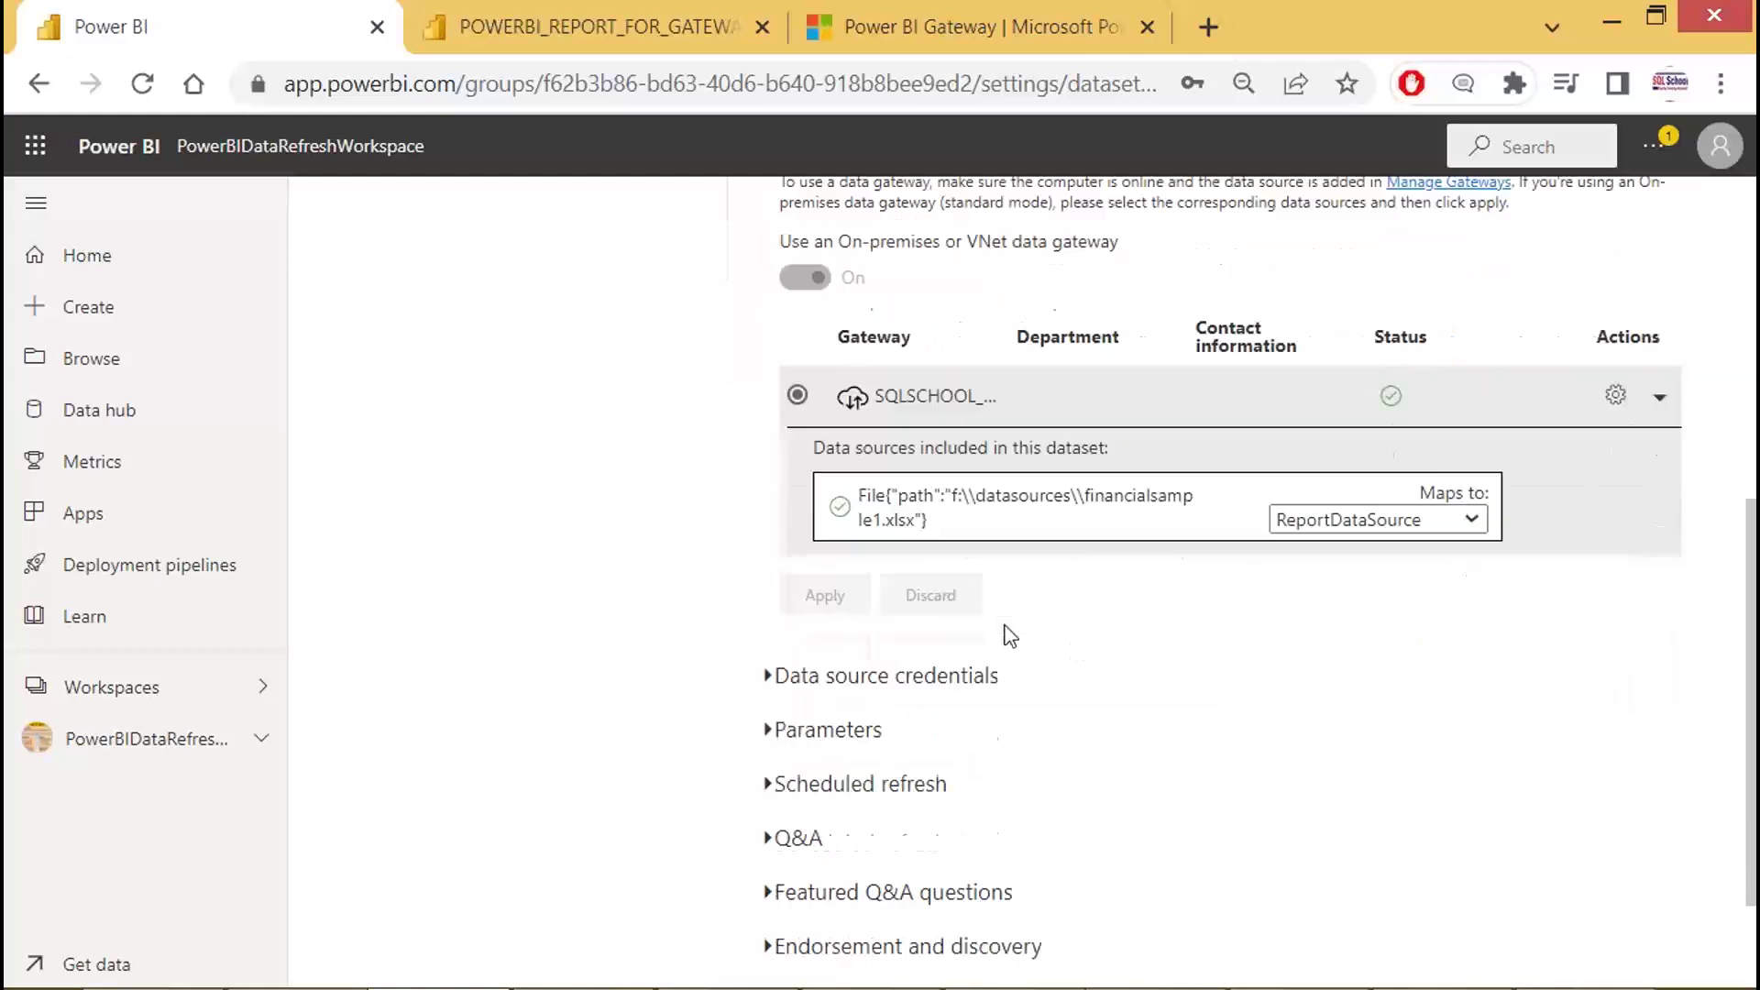
- Turn on scheduled refresh and add a first refresh time of 6:00 AM
left_click(773, 788)
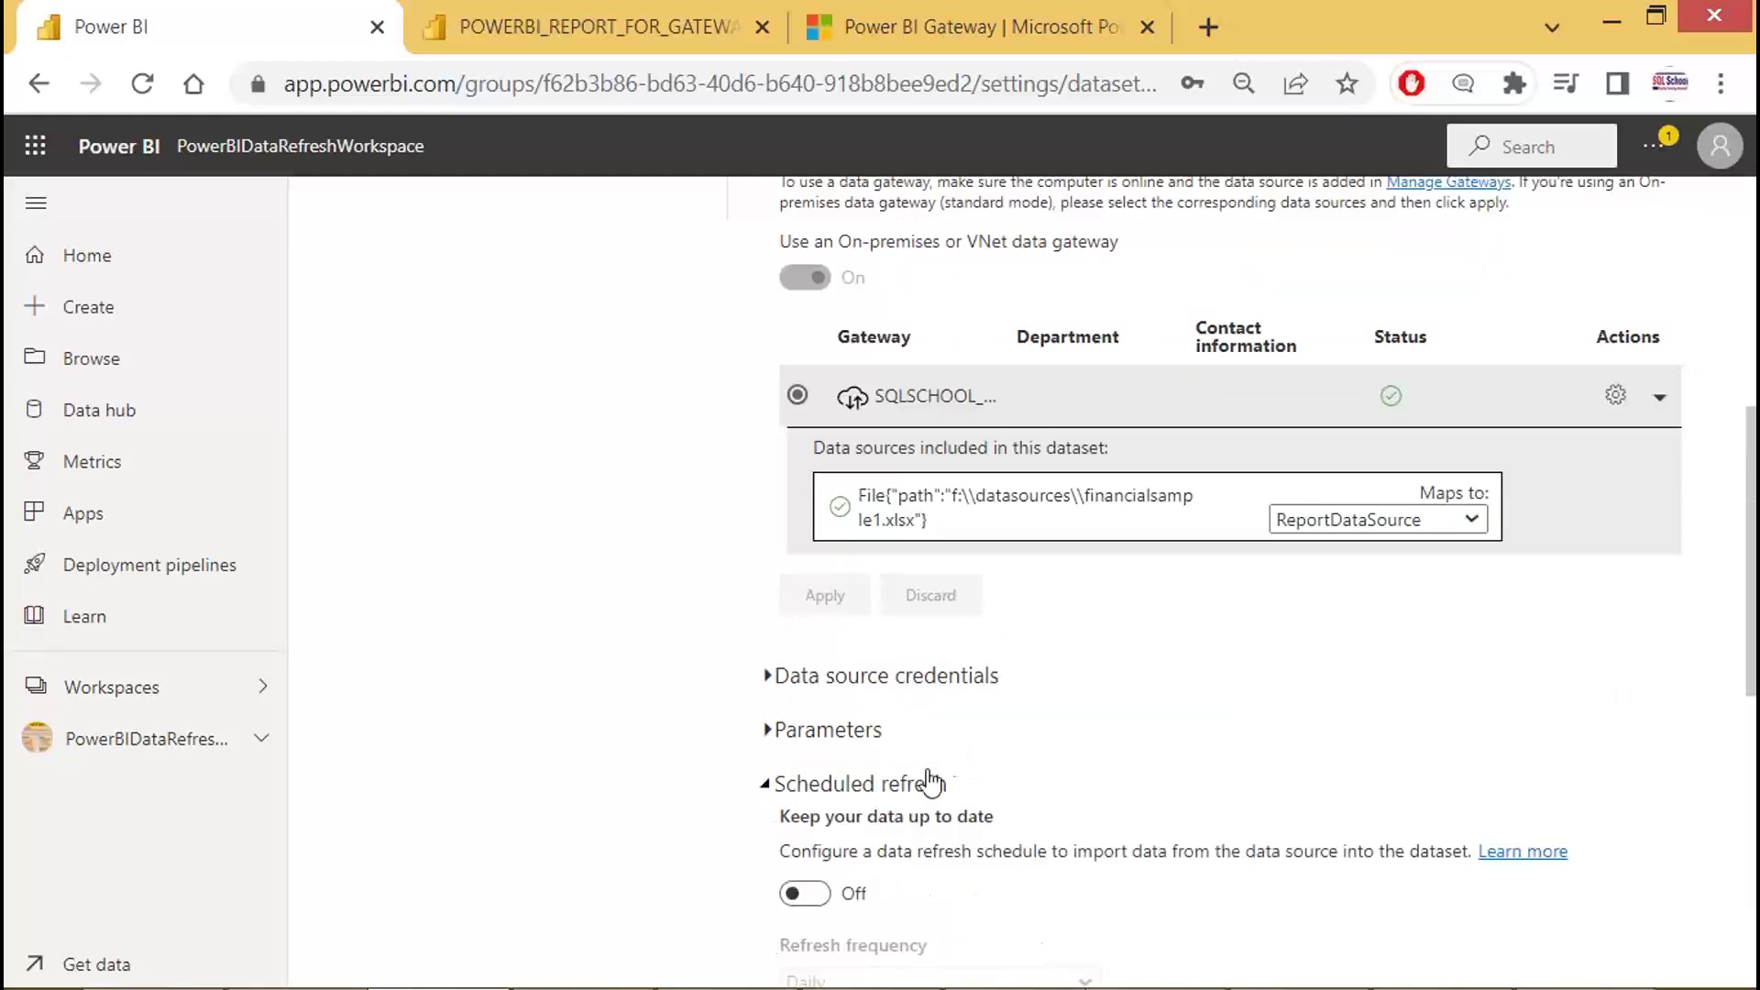
scroll(940, 781, "down", 4)
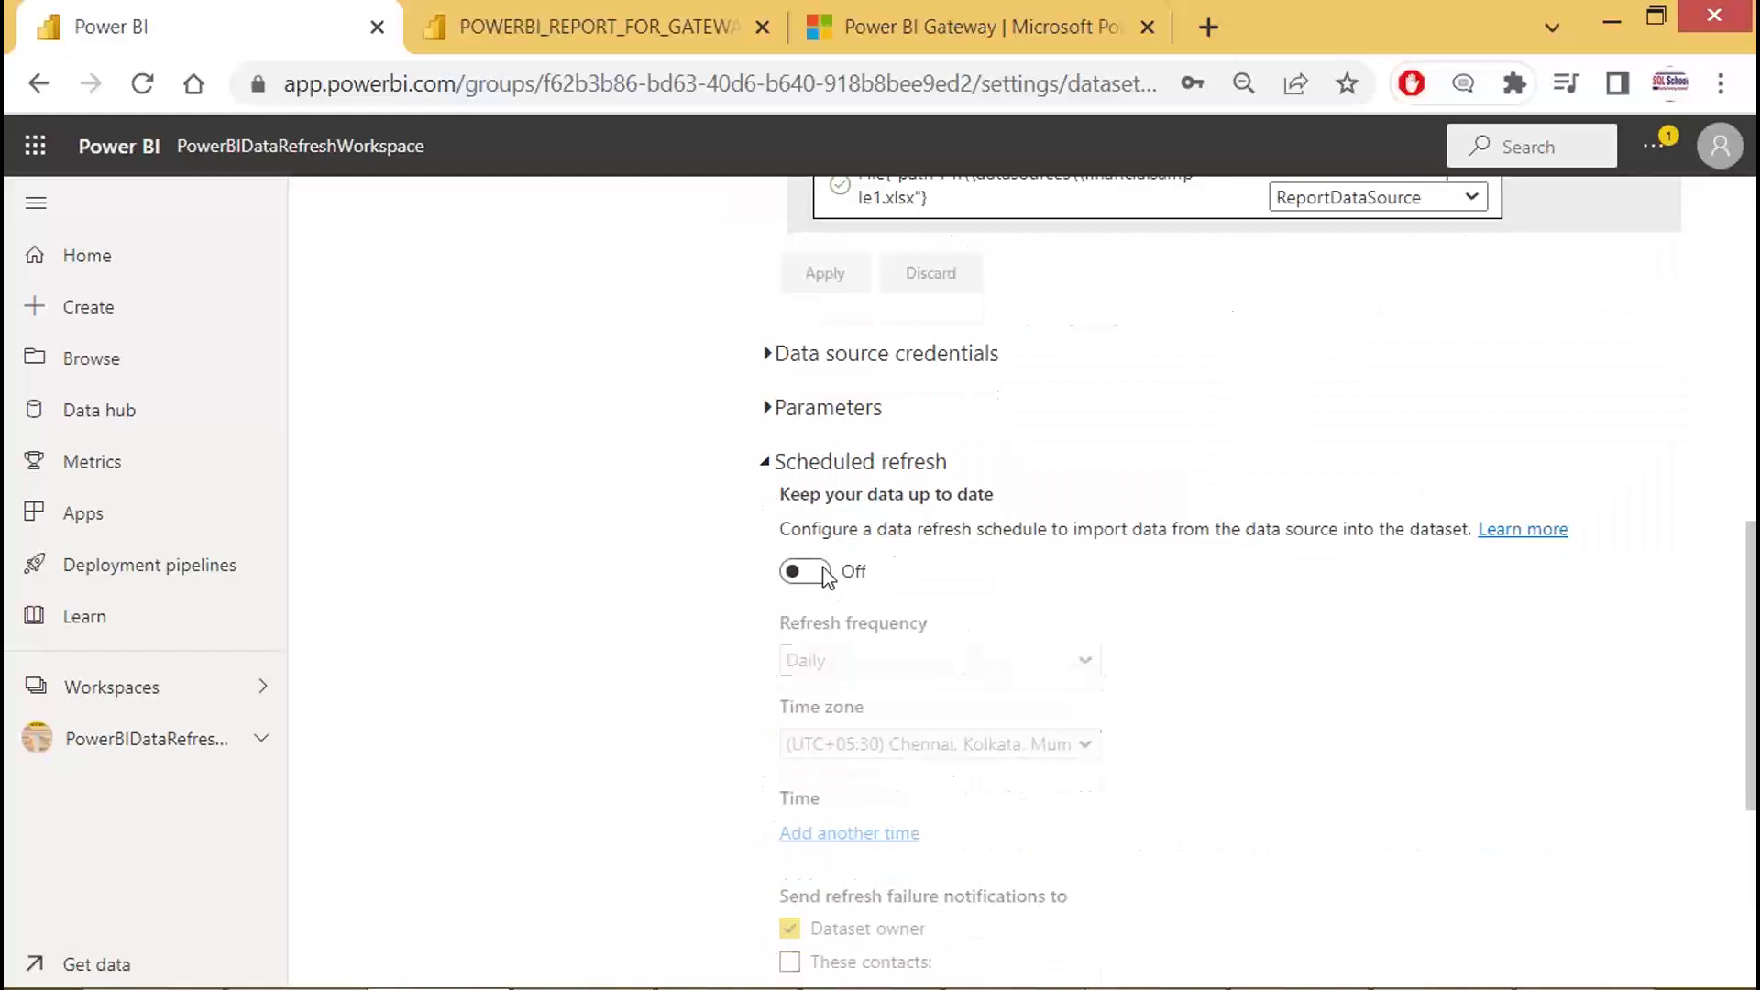
left_click(824, 572)
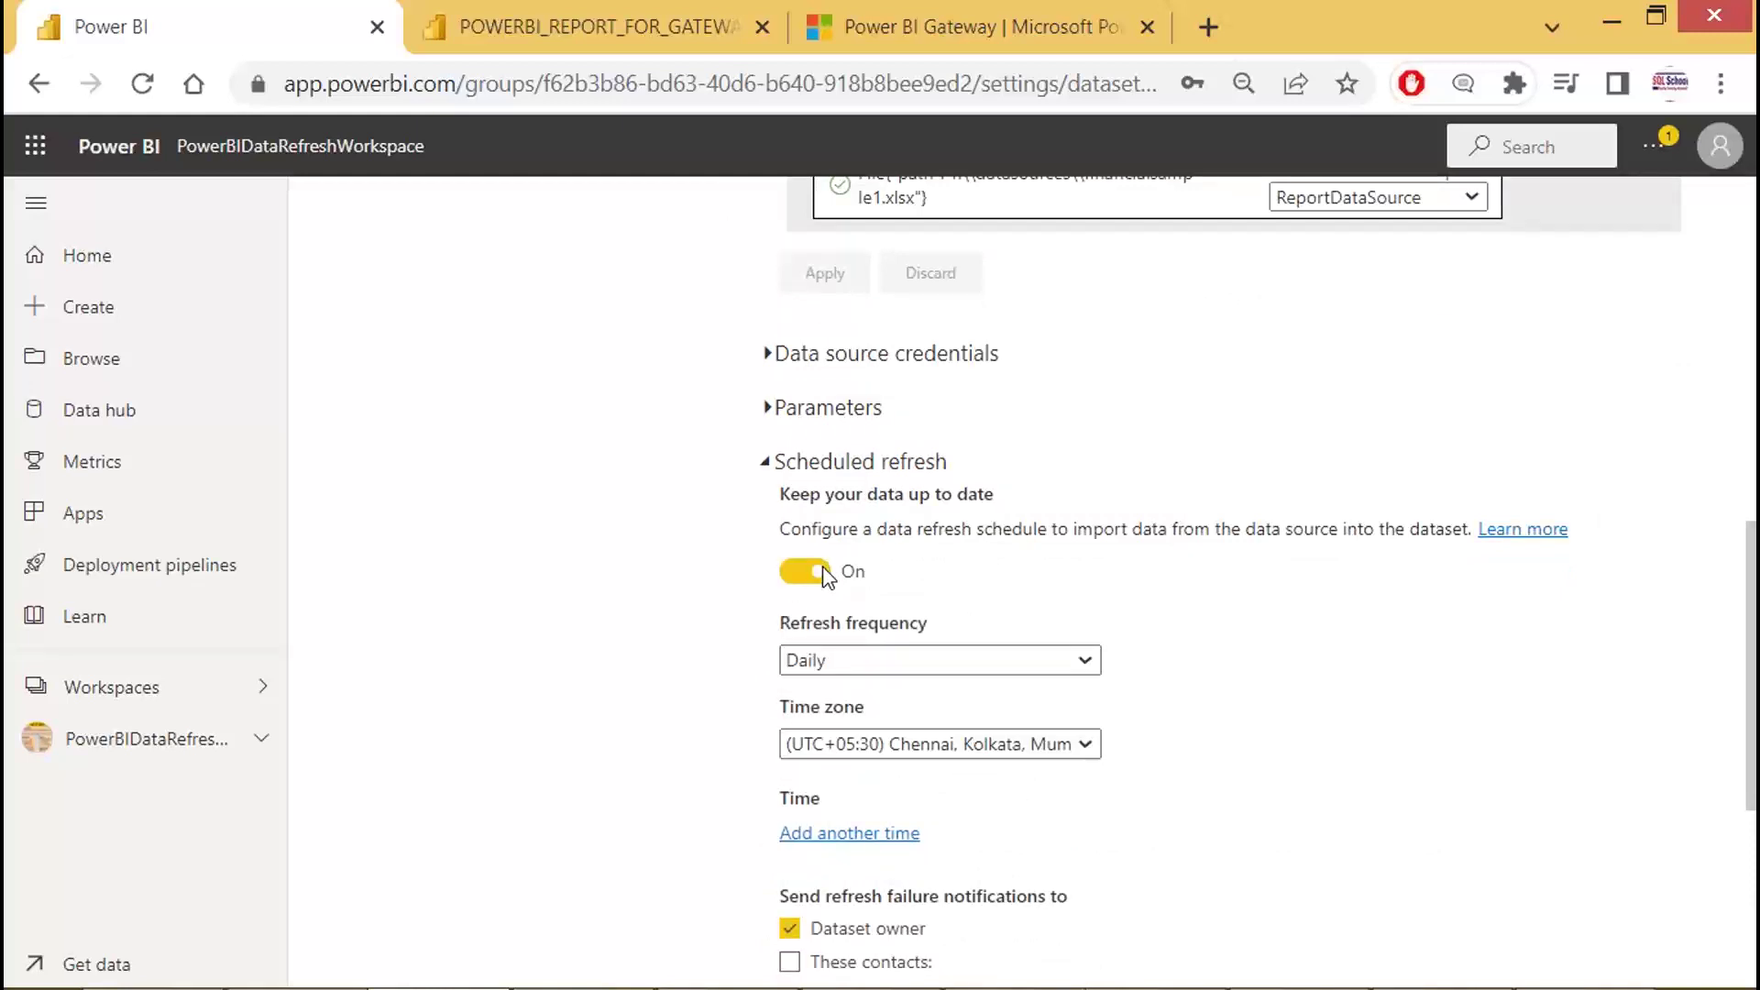
left_click(839, 836)
left_click(810, 834)
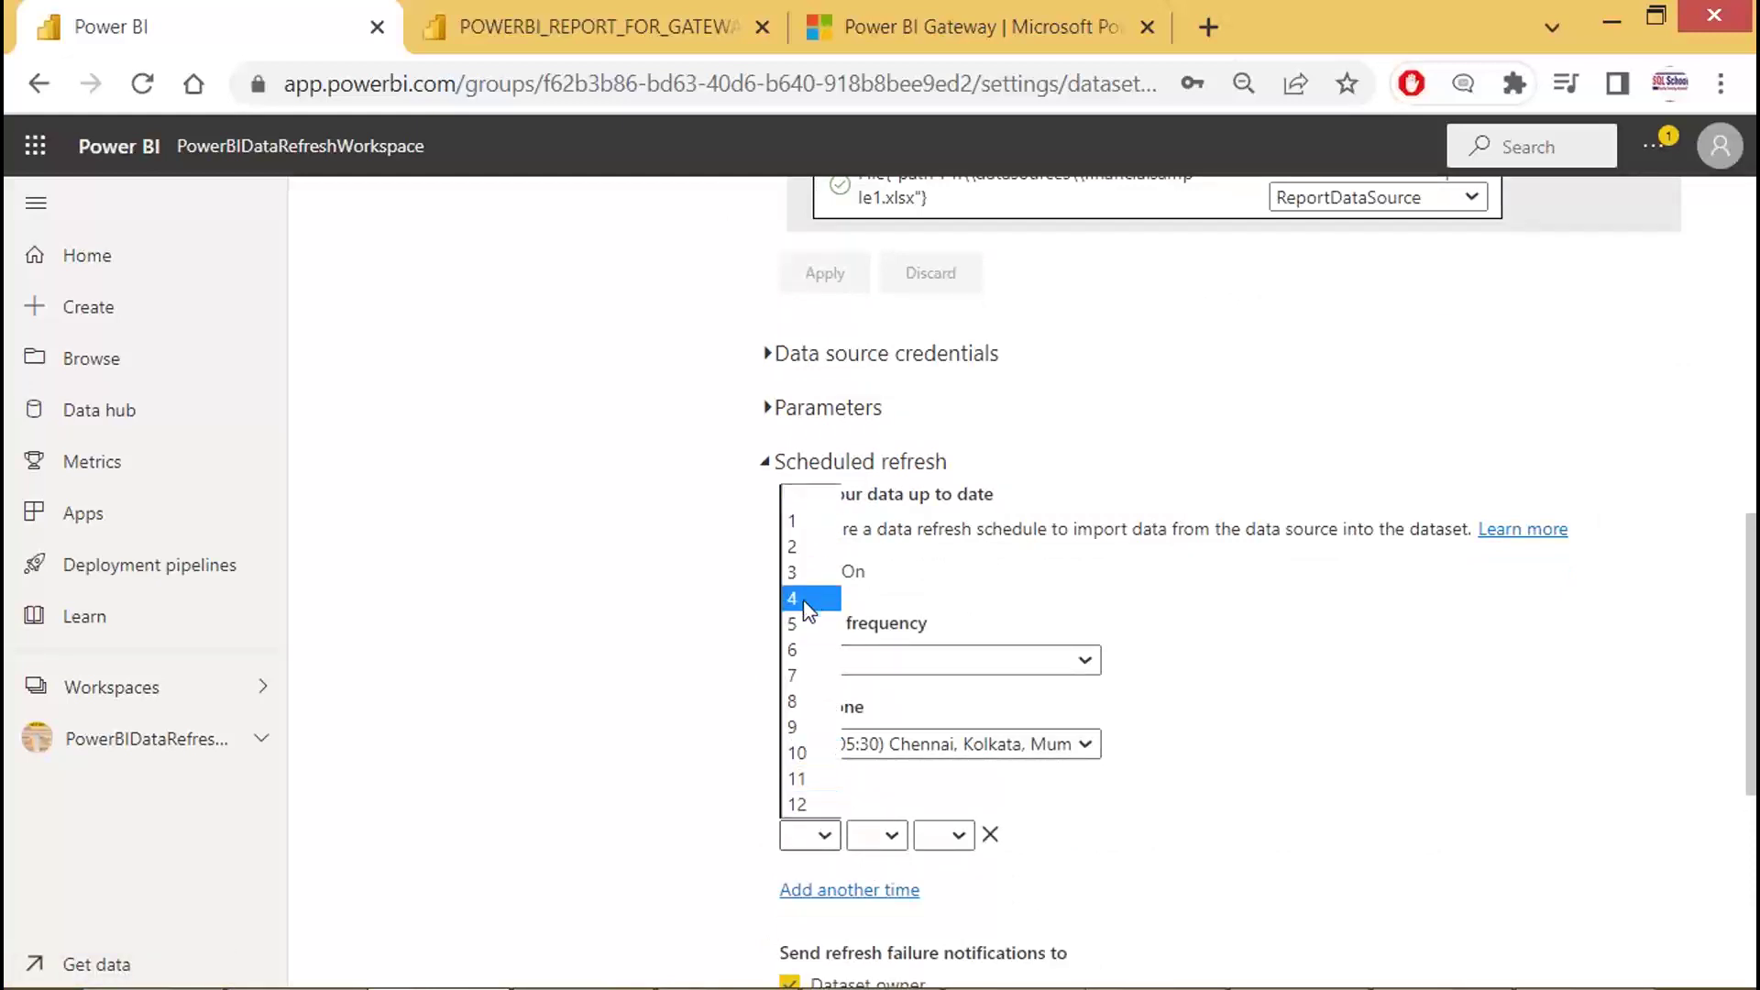
left_click(794, 649)
left_click(876, 836)
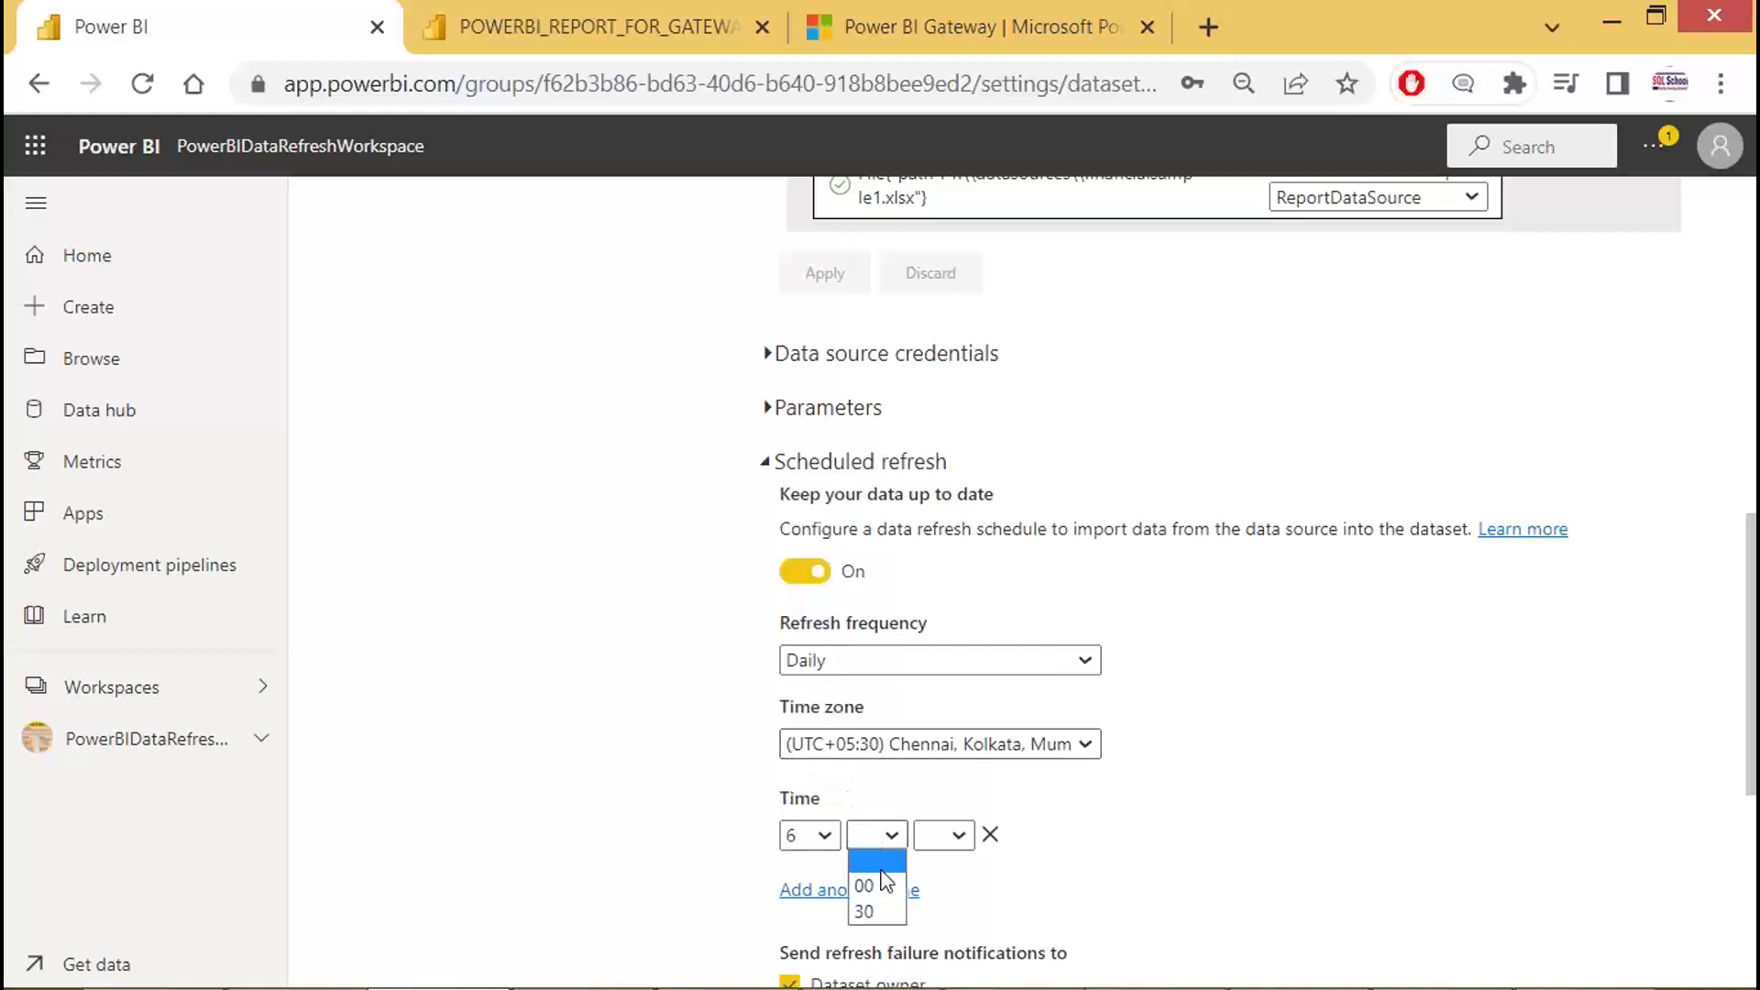
left_click(866, 884)
left_click(945, 835)
left_click(938, 887)
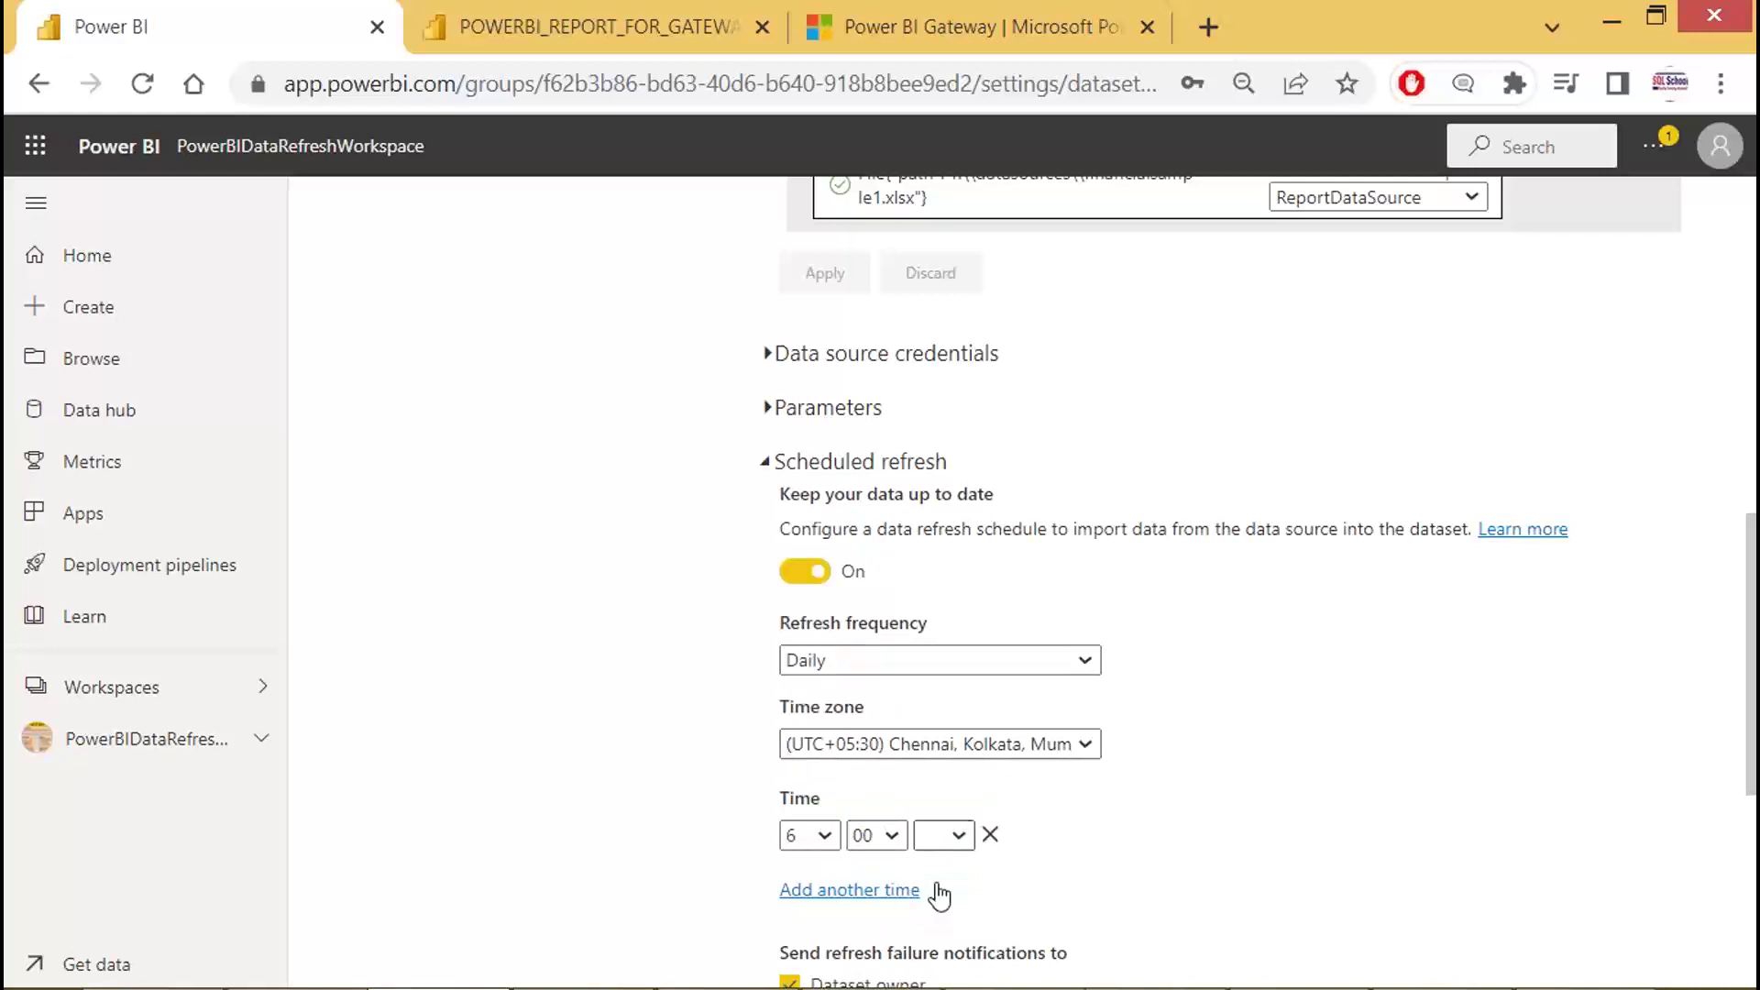
left_click(839, 891)
- Add a second daily refresh time of 6:00 PM
left_click(811, 892)
left_click(794, 706)
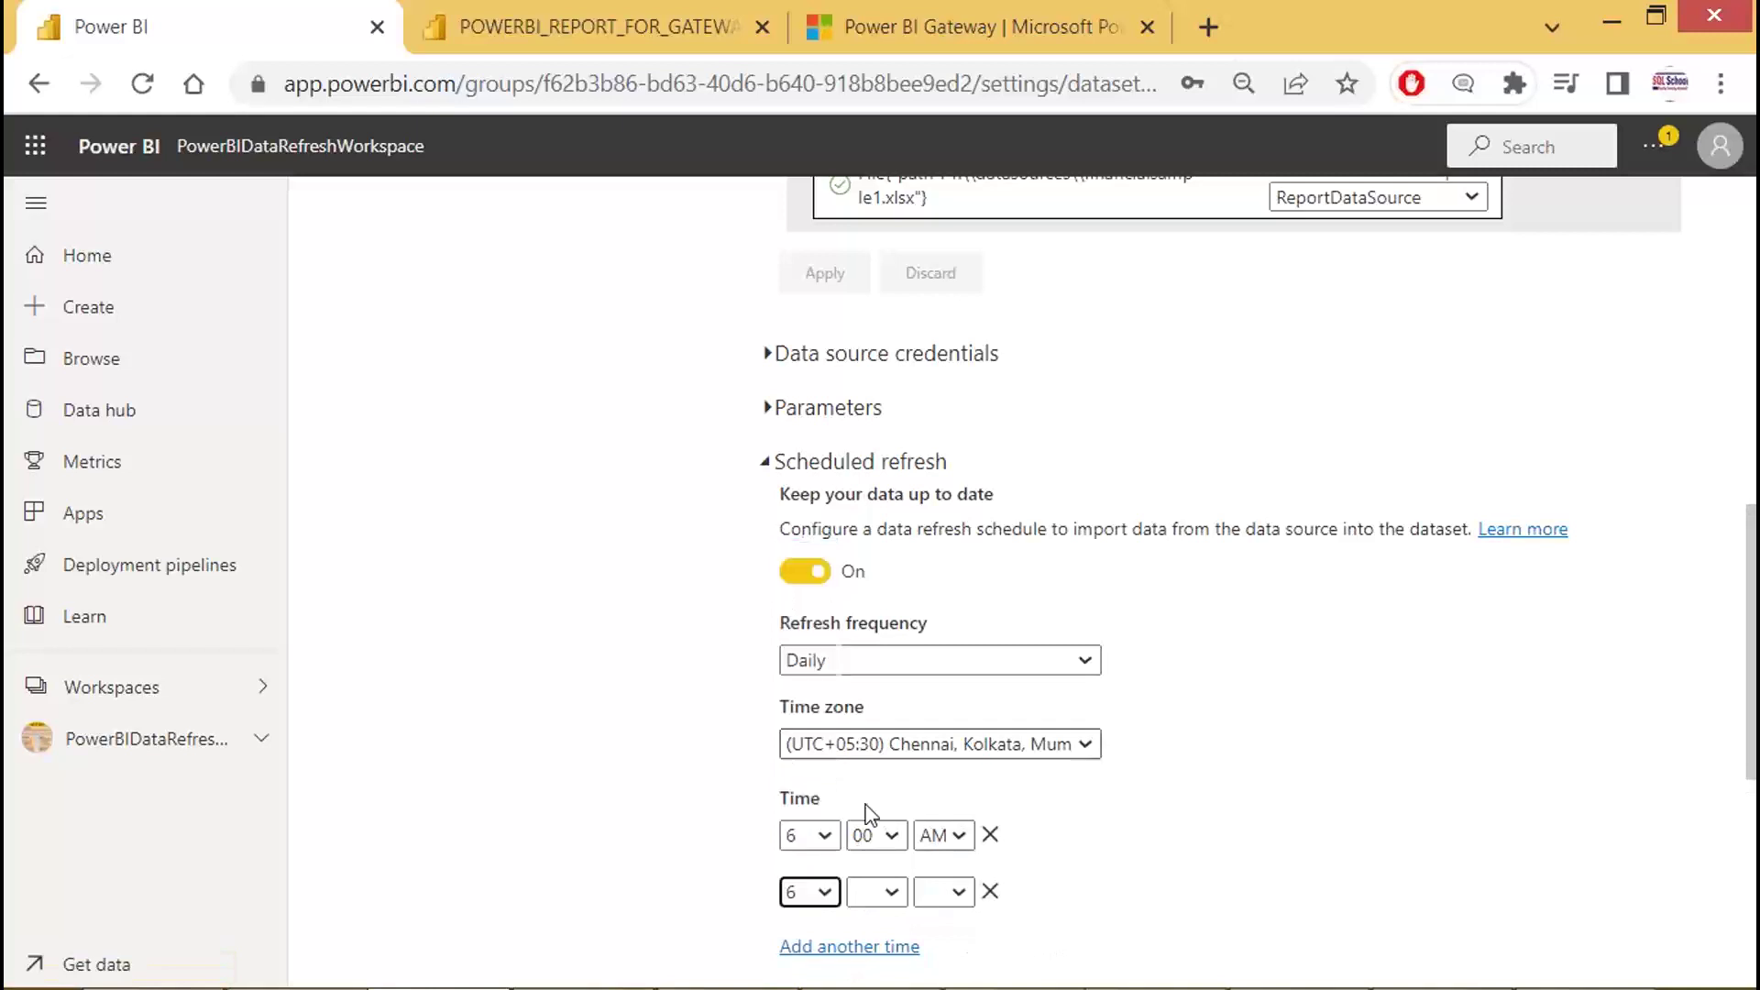
left_click(877, 892)
left_click(871, 937)
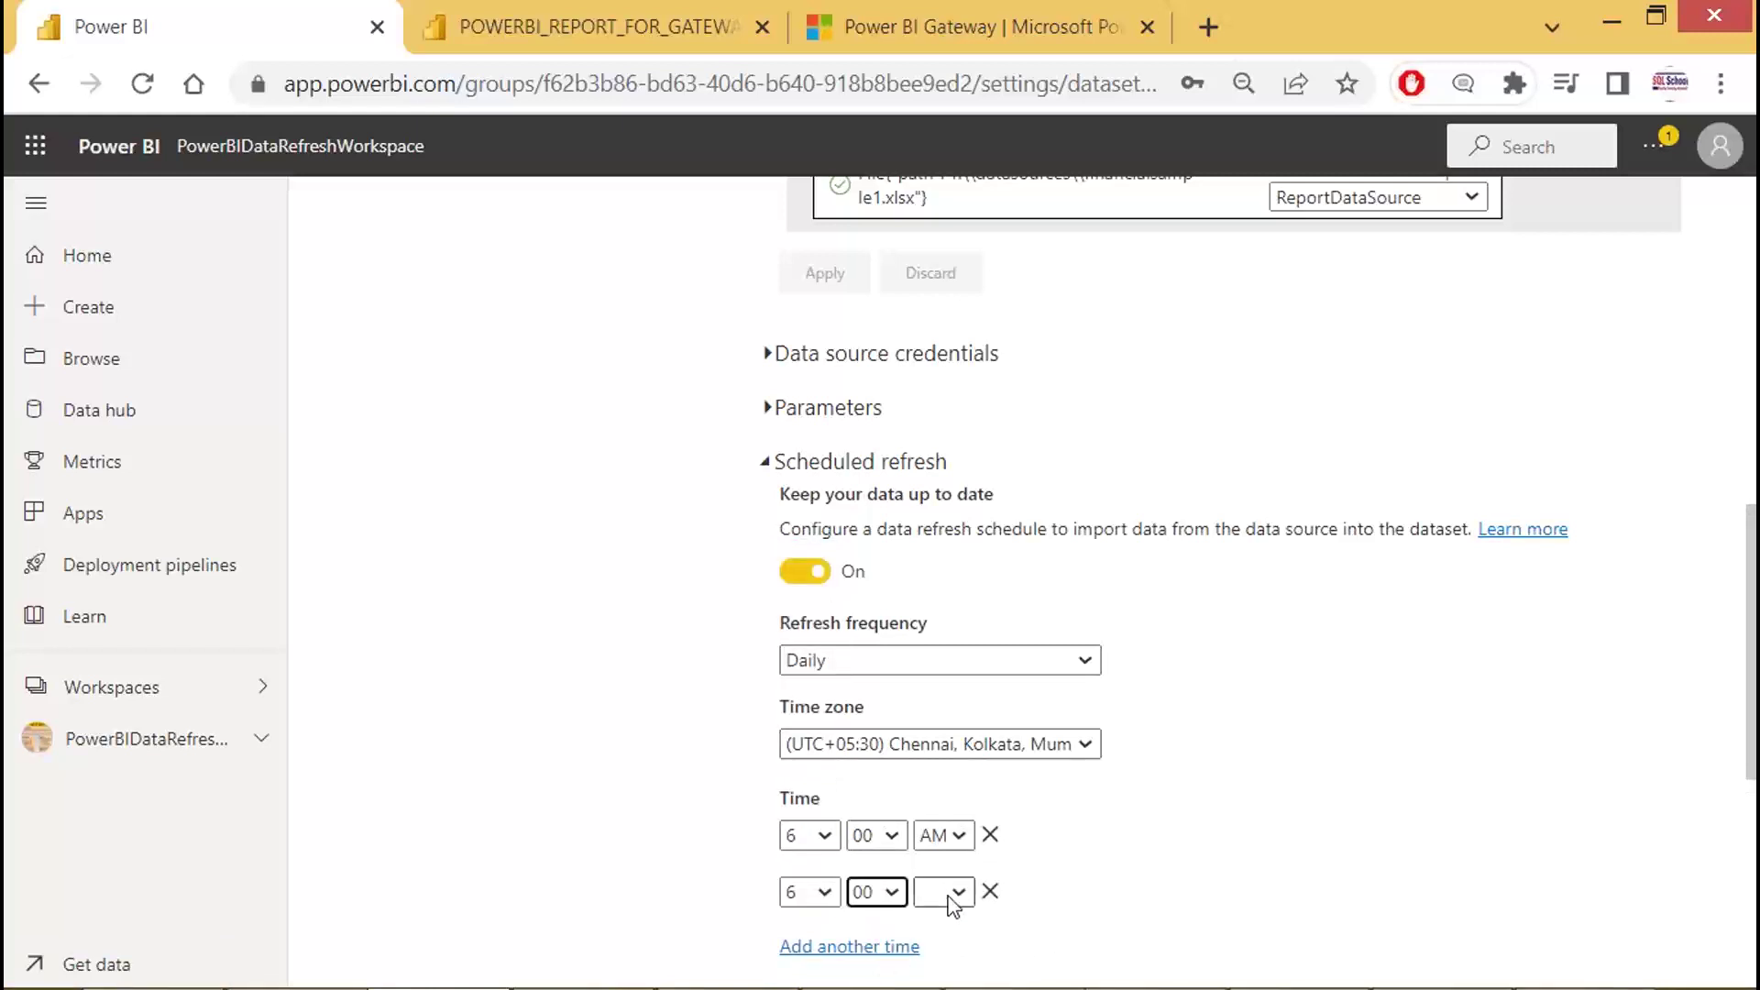
left_click(953, 906)
left_click(930, 969)
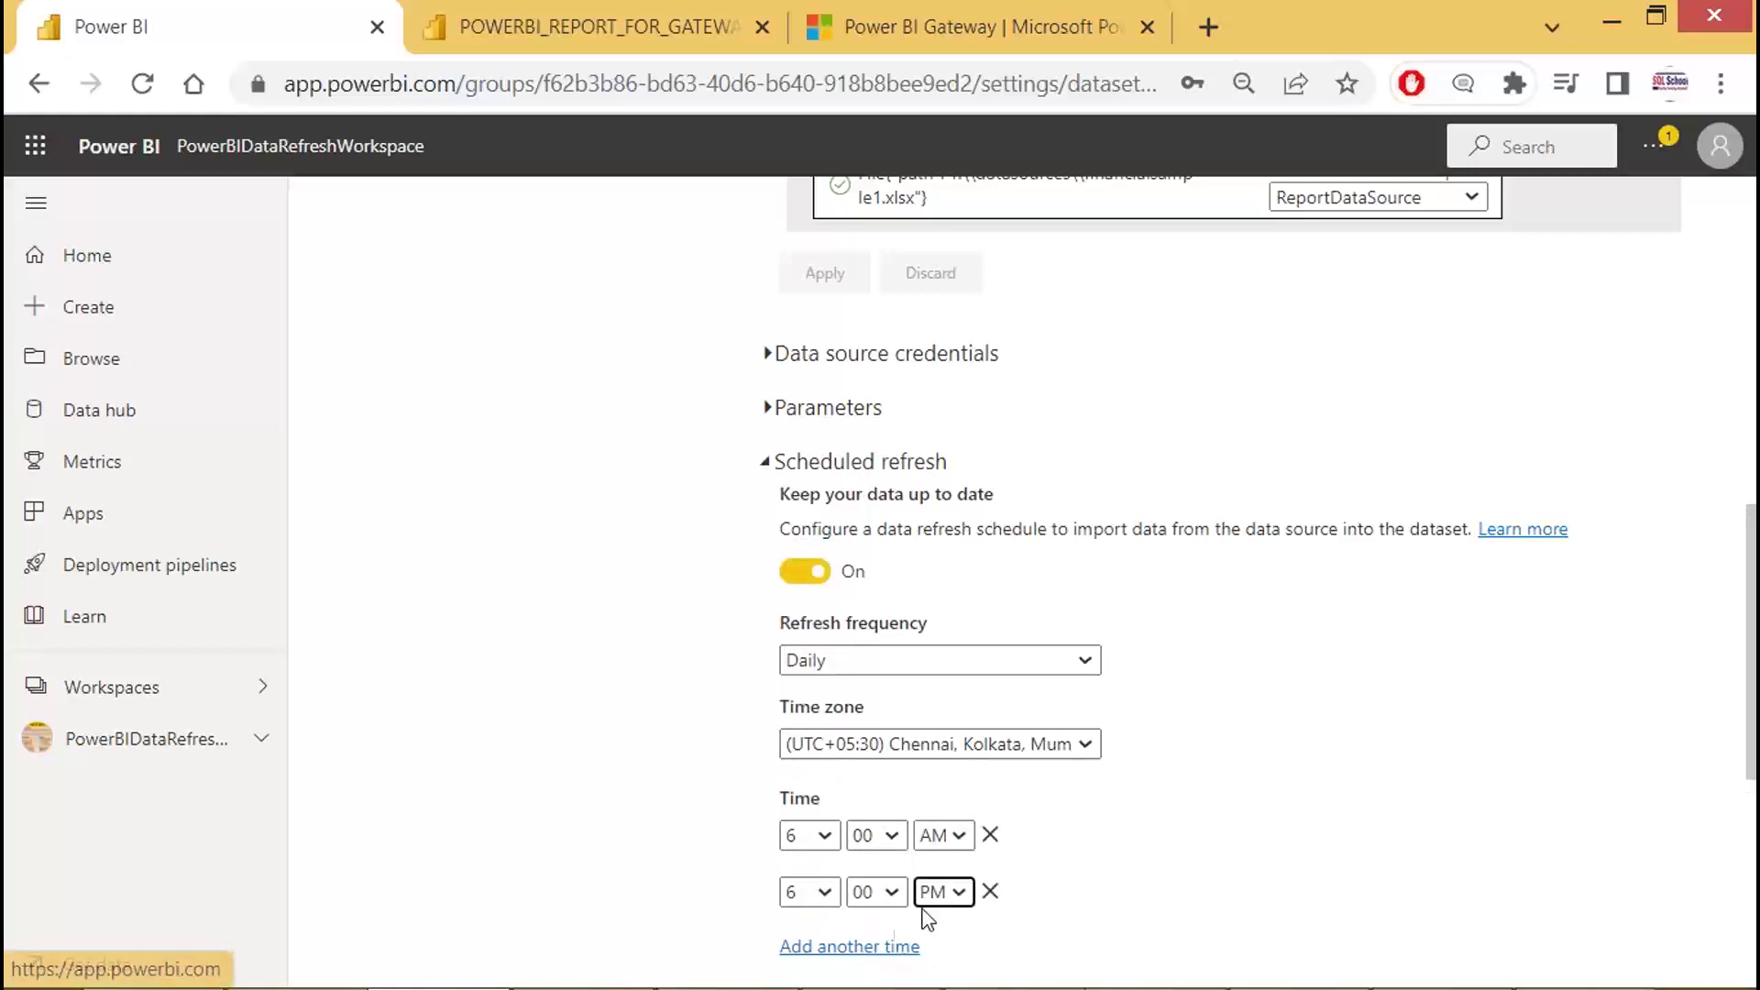
- Review the refresh failure notification option, keeping notifications to the dataset owner on
left_click_drag(661, 403, 1056, 656)
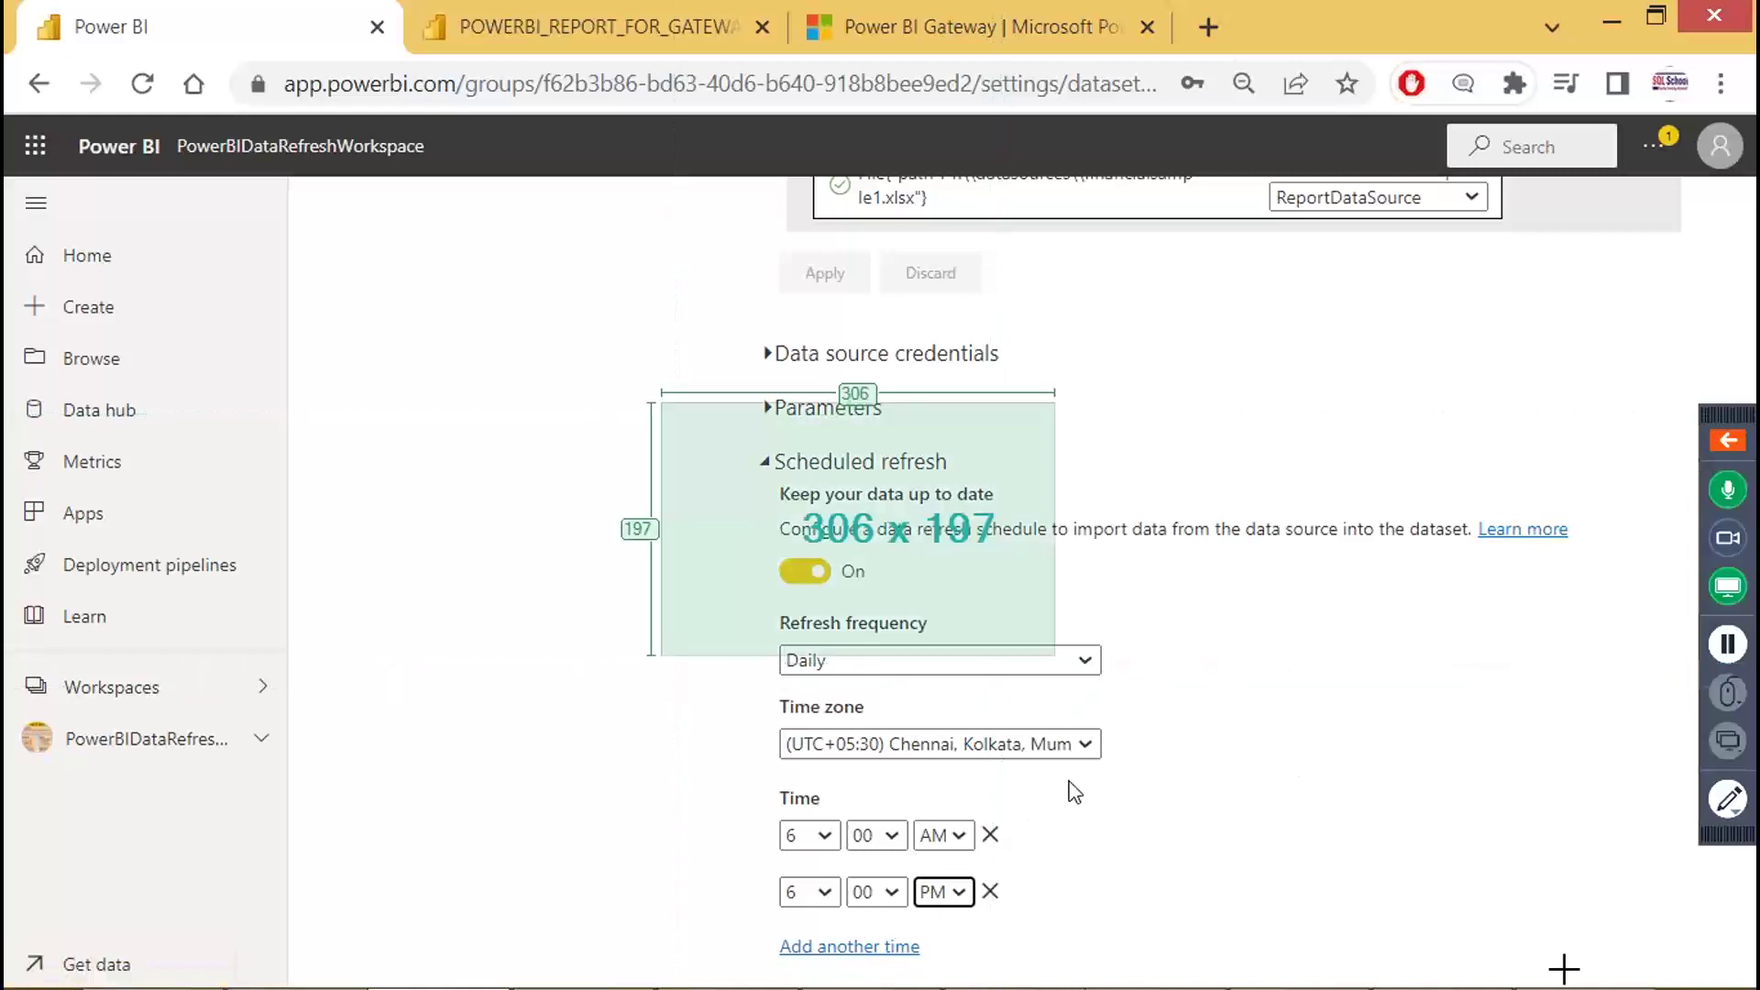
left_click_drag(1564, 969, 1604, 959)
scroll(1257, 734, "down", 5)
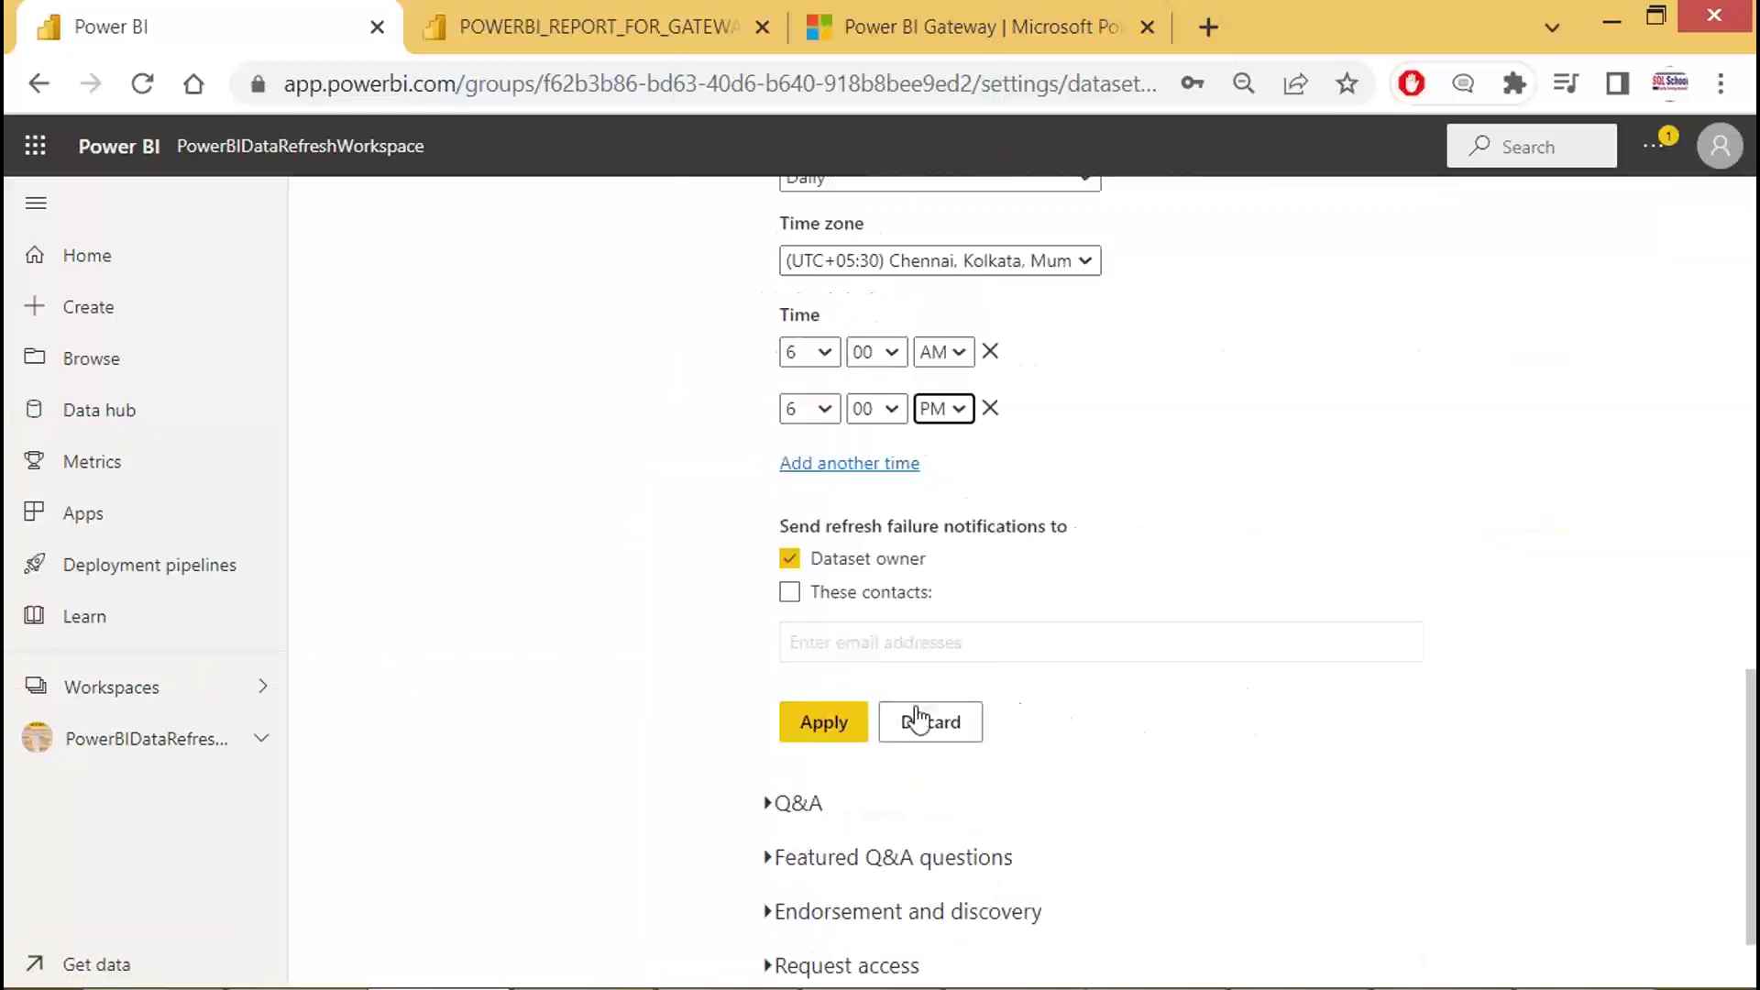
left_click_drag(862, 525, 1030, 527)
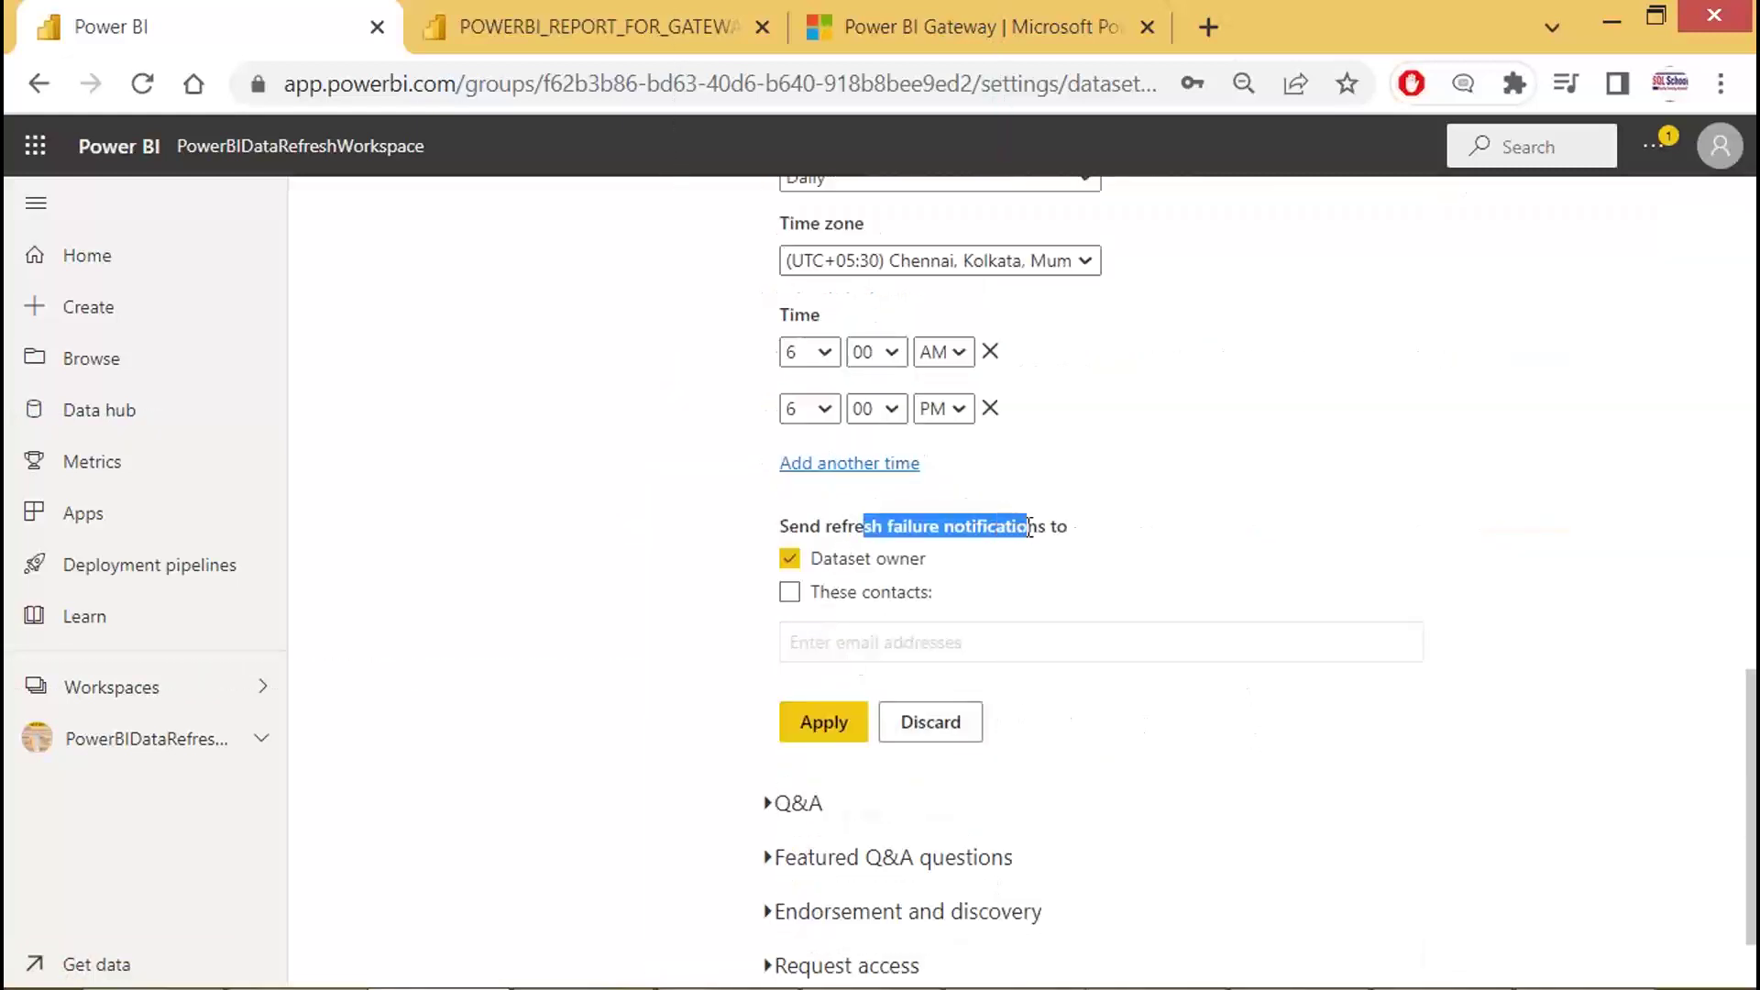
scroll(1032, 538, "up", 4)
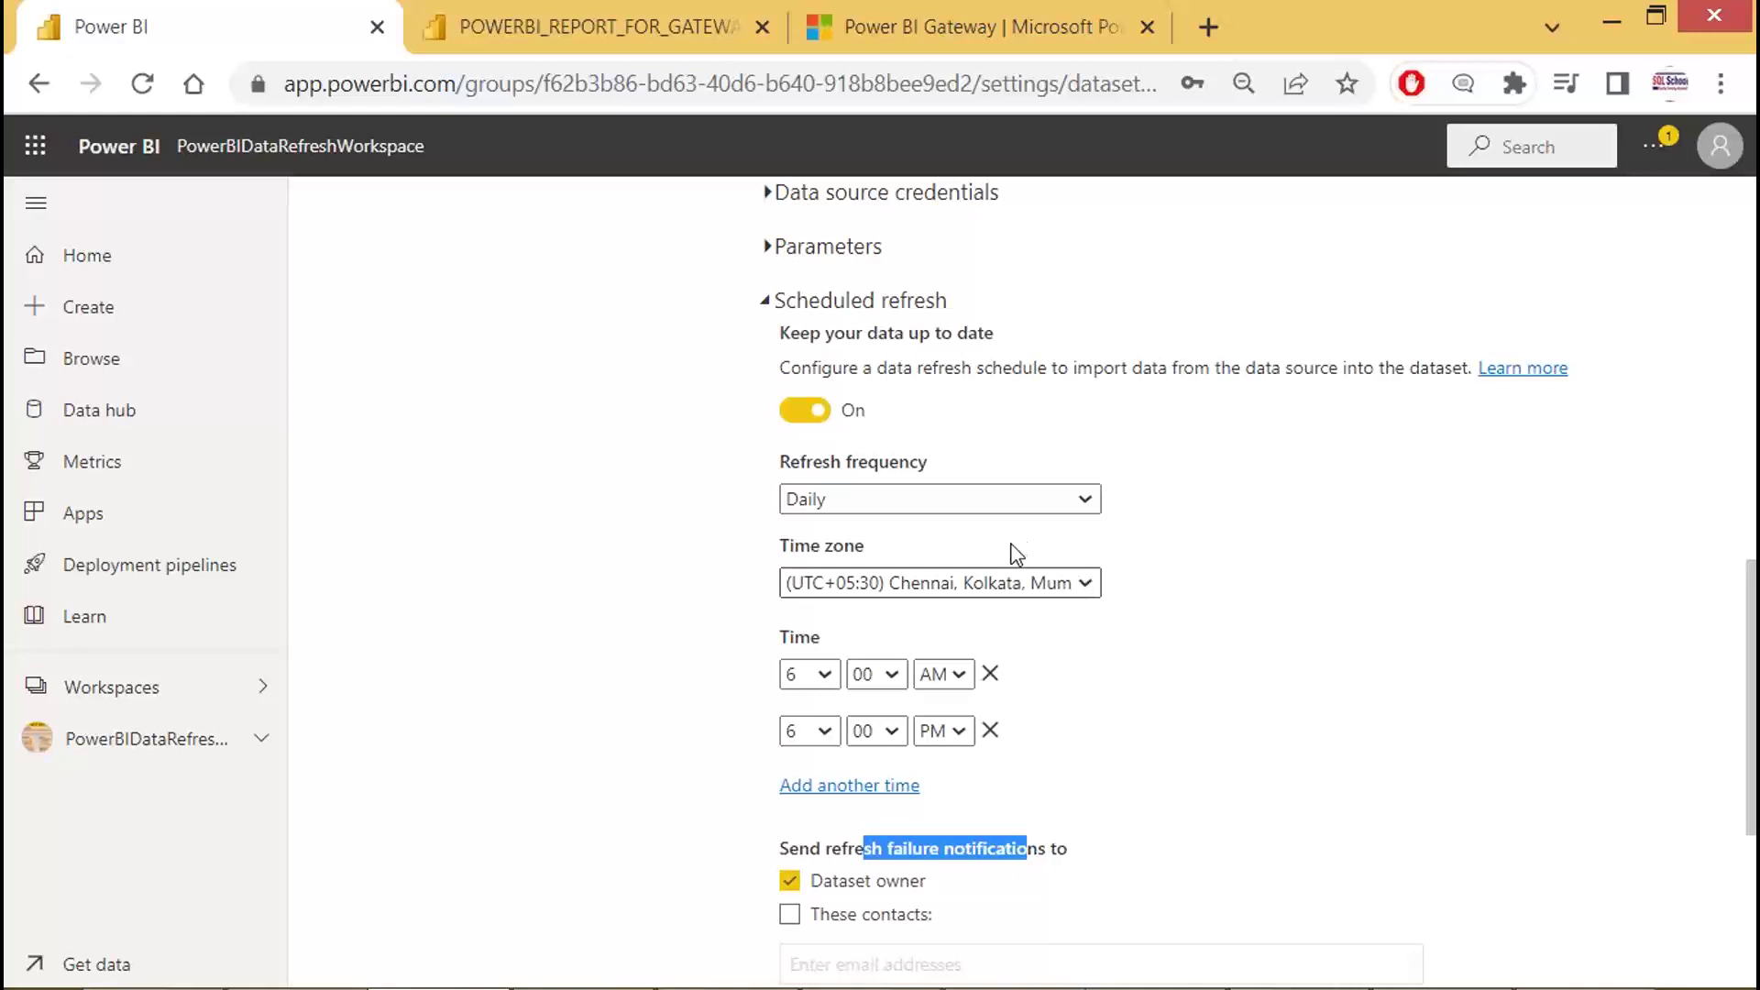
mouse_move(1182, 985)
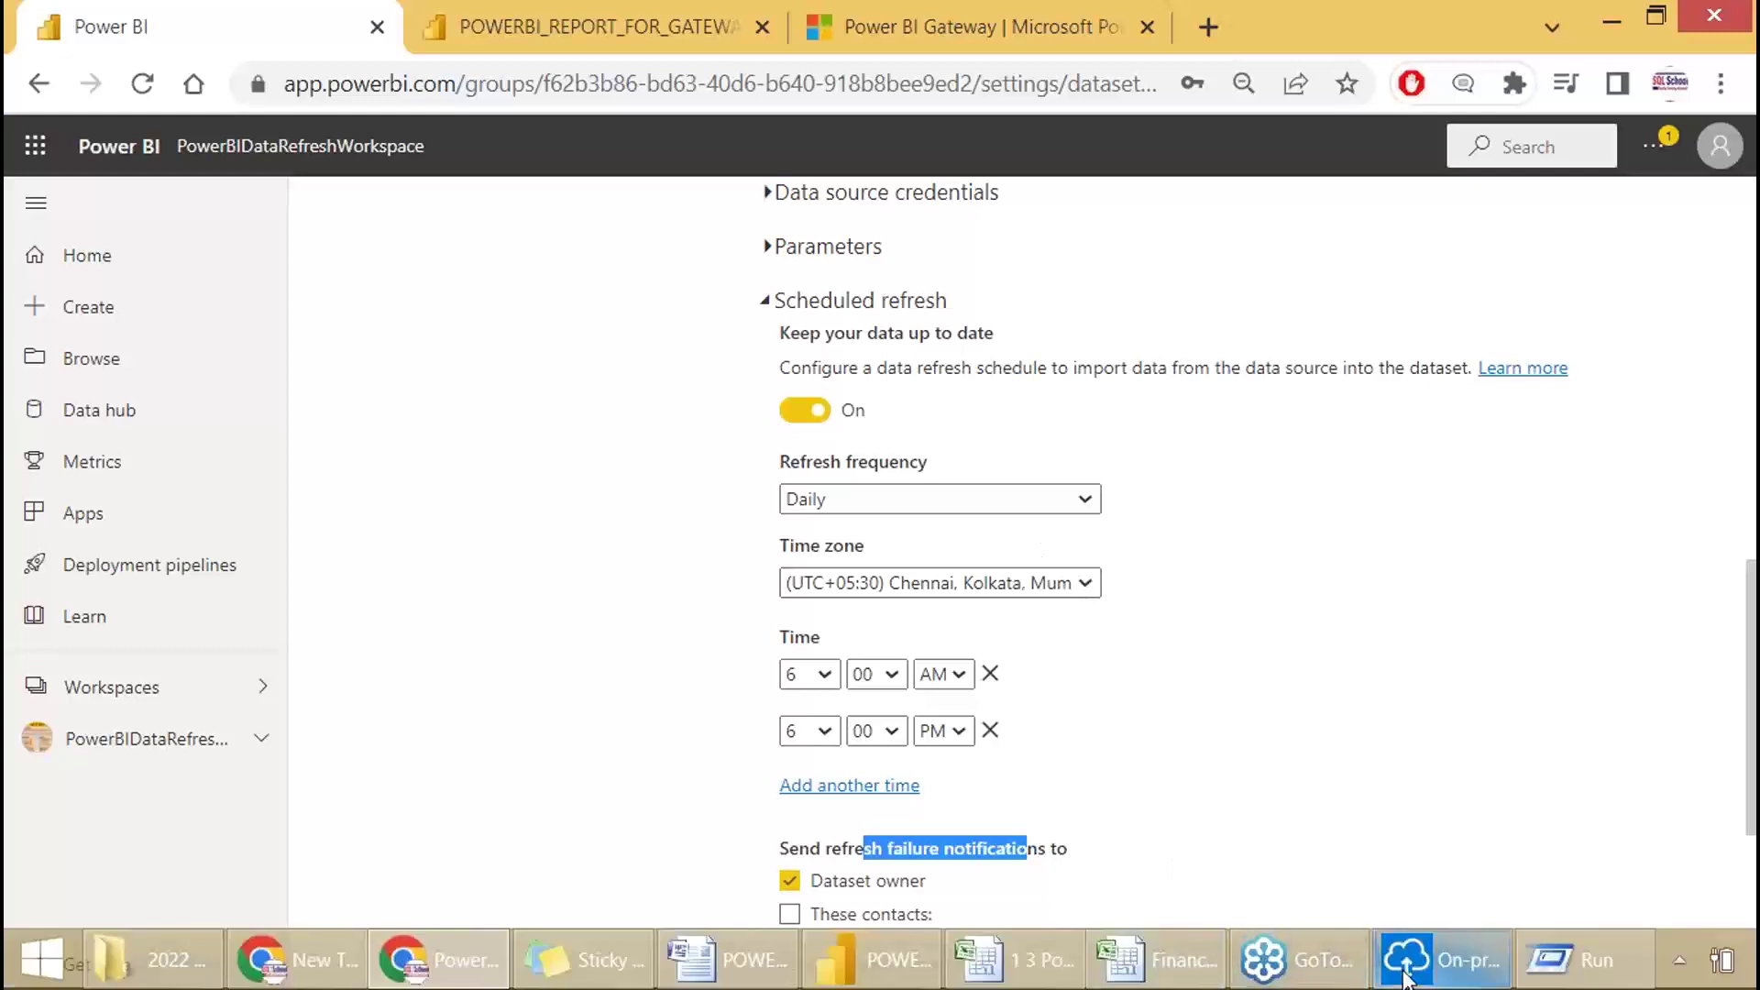
mouse_move(1404, 972)
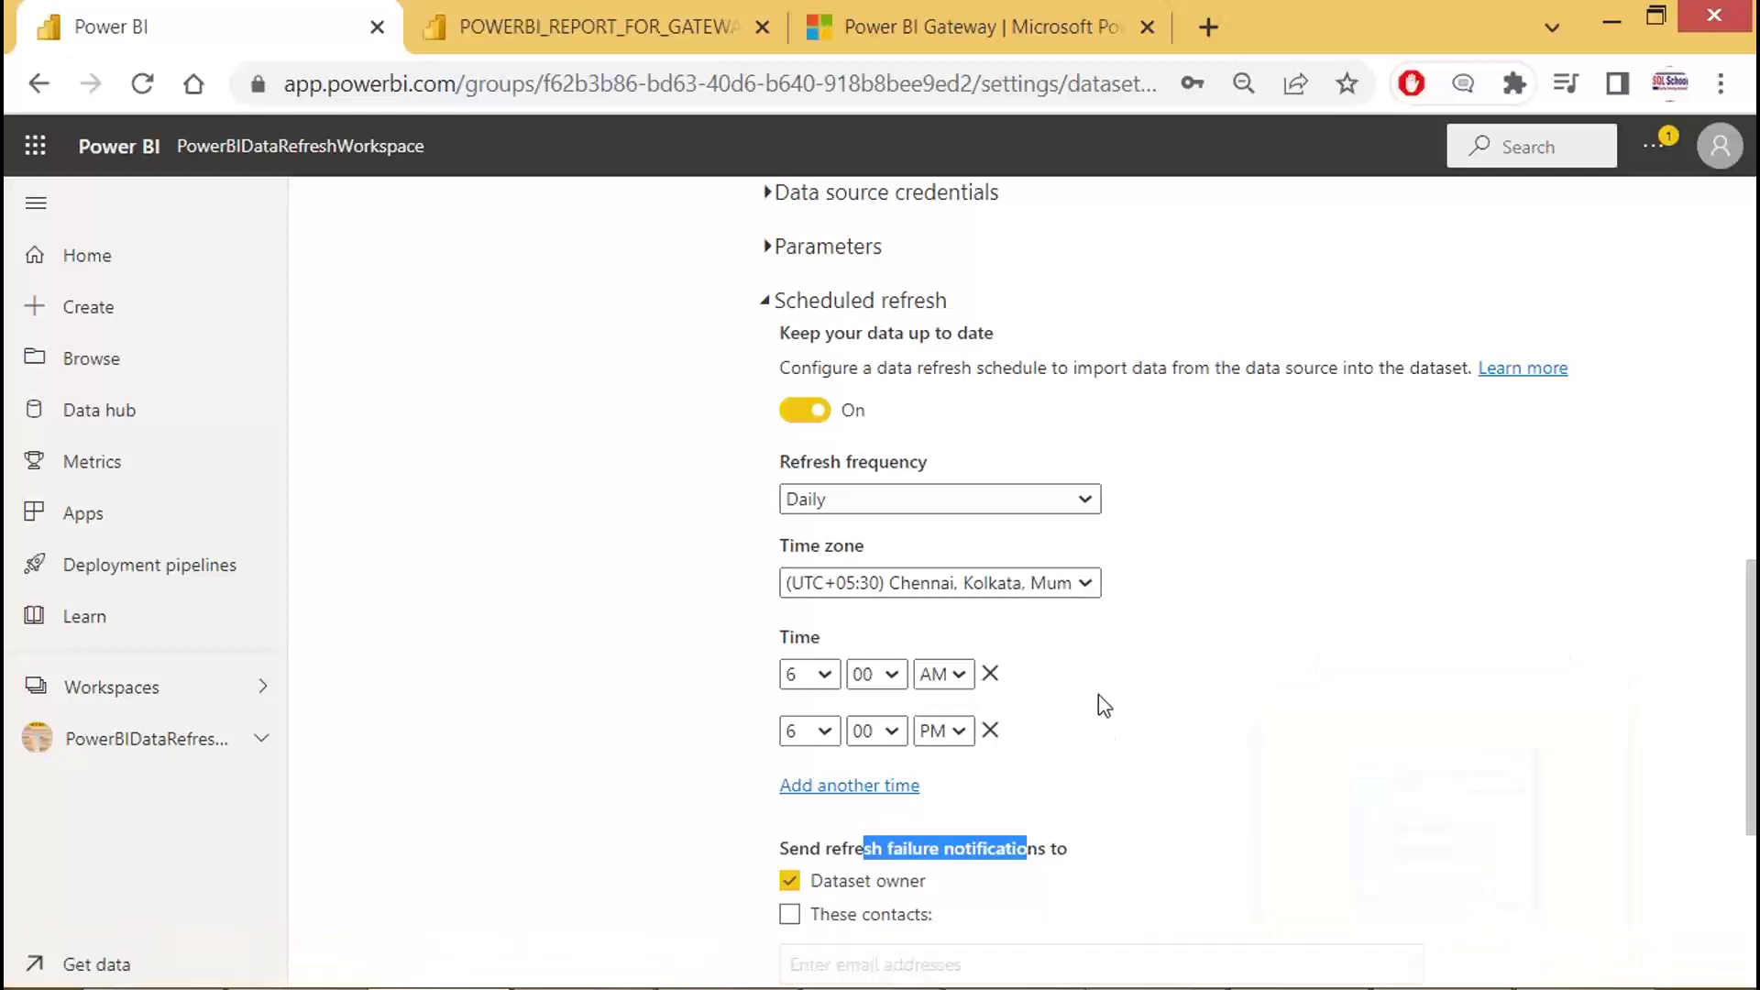
left_click(911, 889)
left_click(912, 890)
scroll(911, 889, "down", 2)
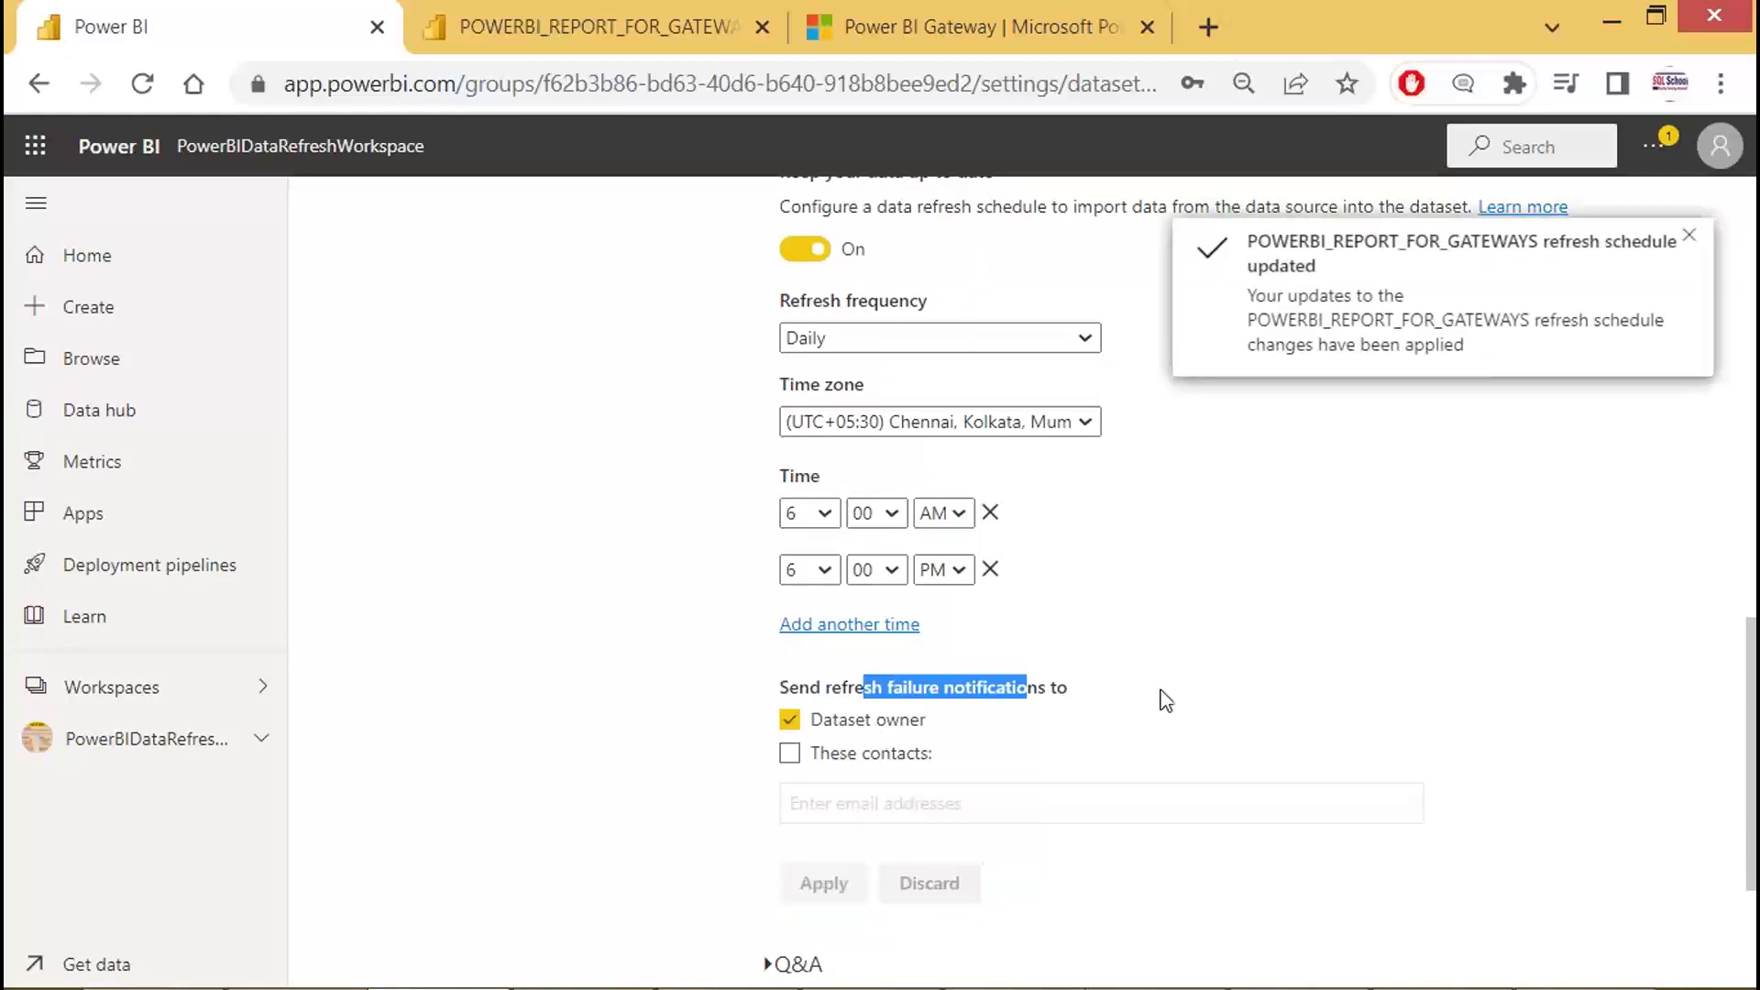
- Check the signed-in account details, then scroll back to the top of the settings page
left_click(1719, 165)
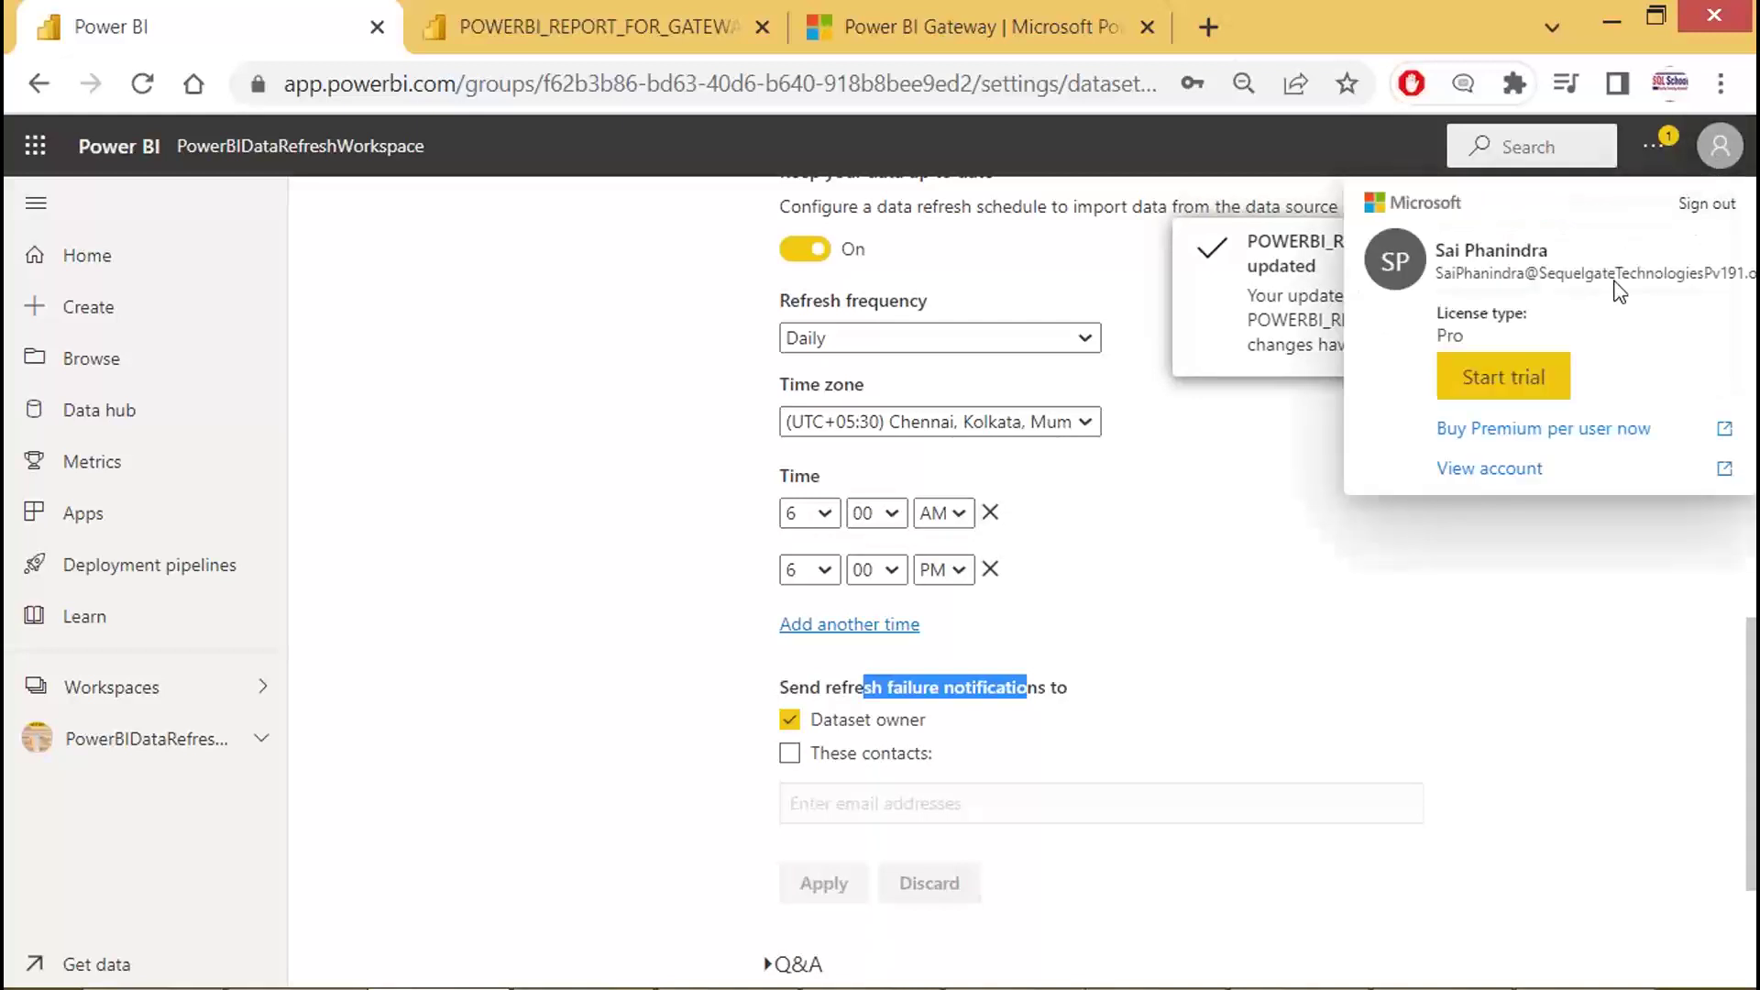
left_click(1483, 284)
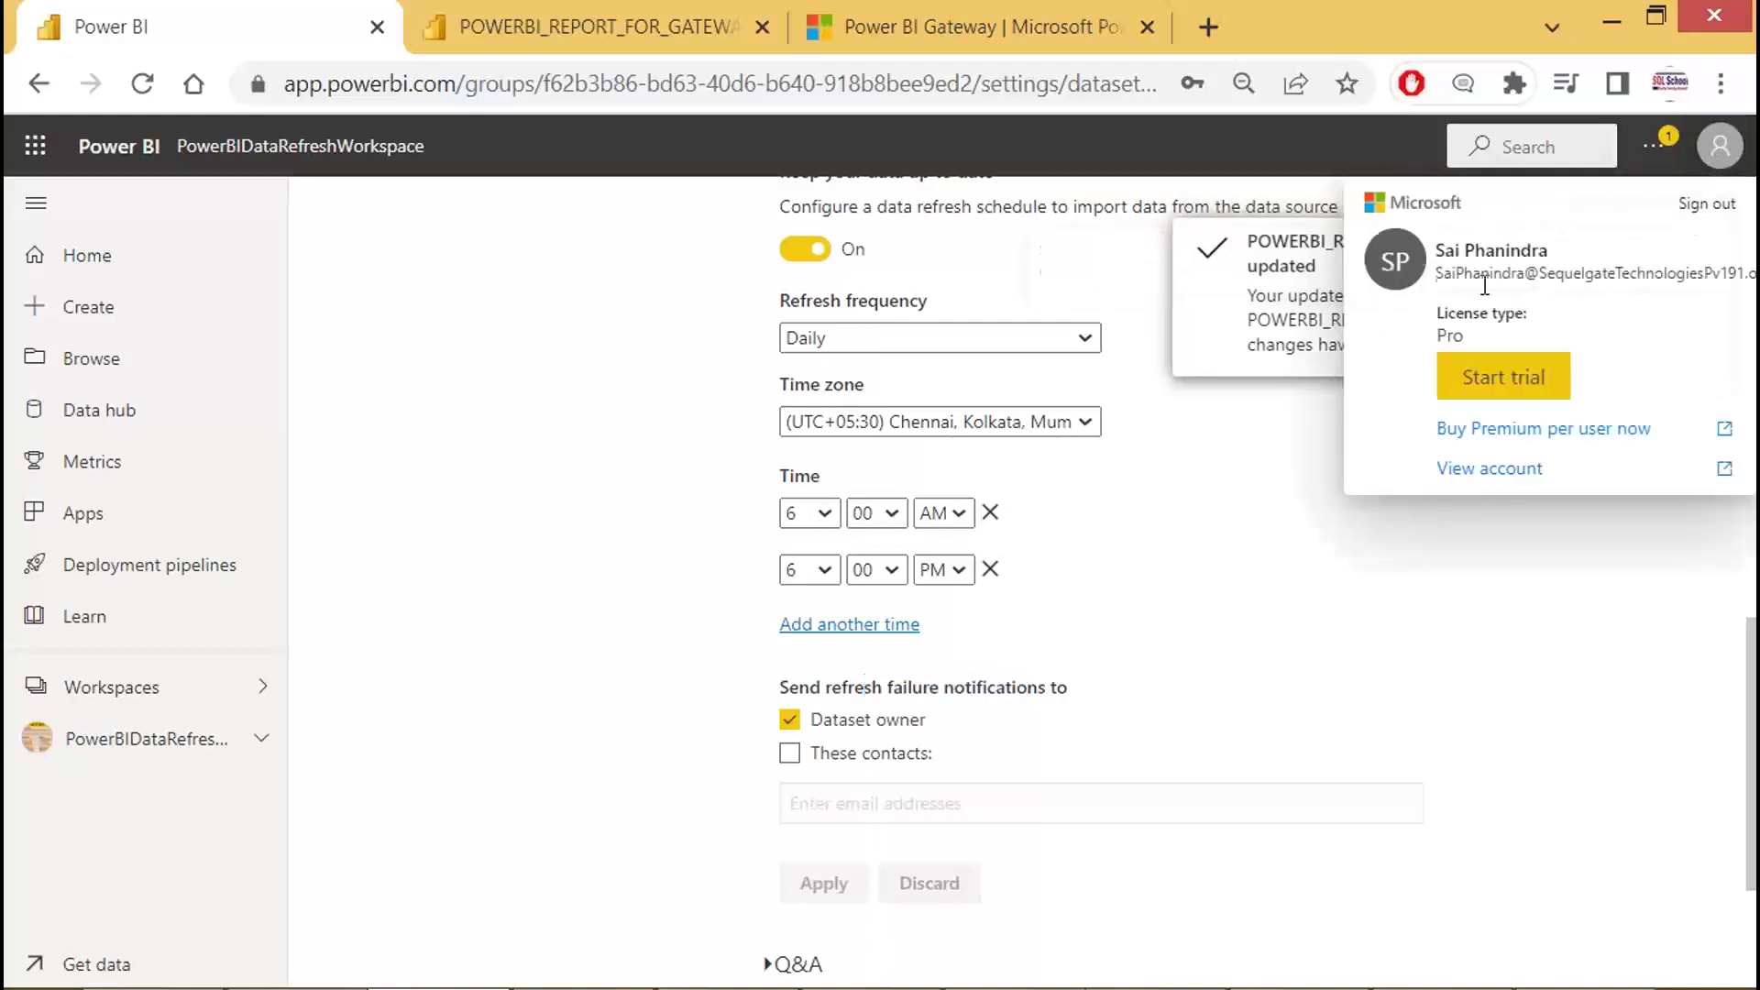
triple_click(1489, 272)
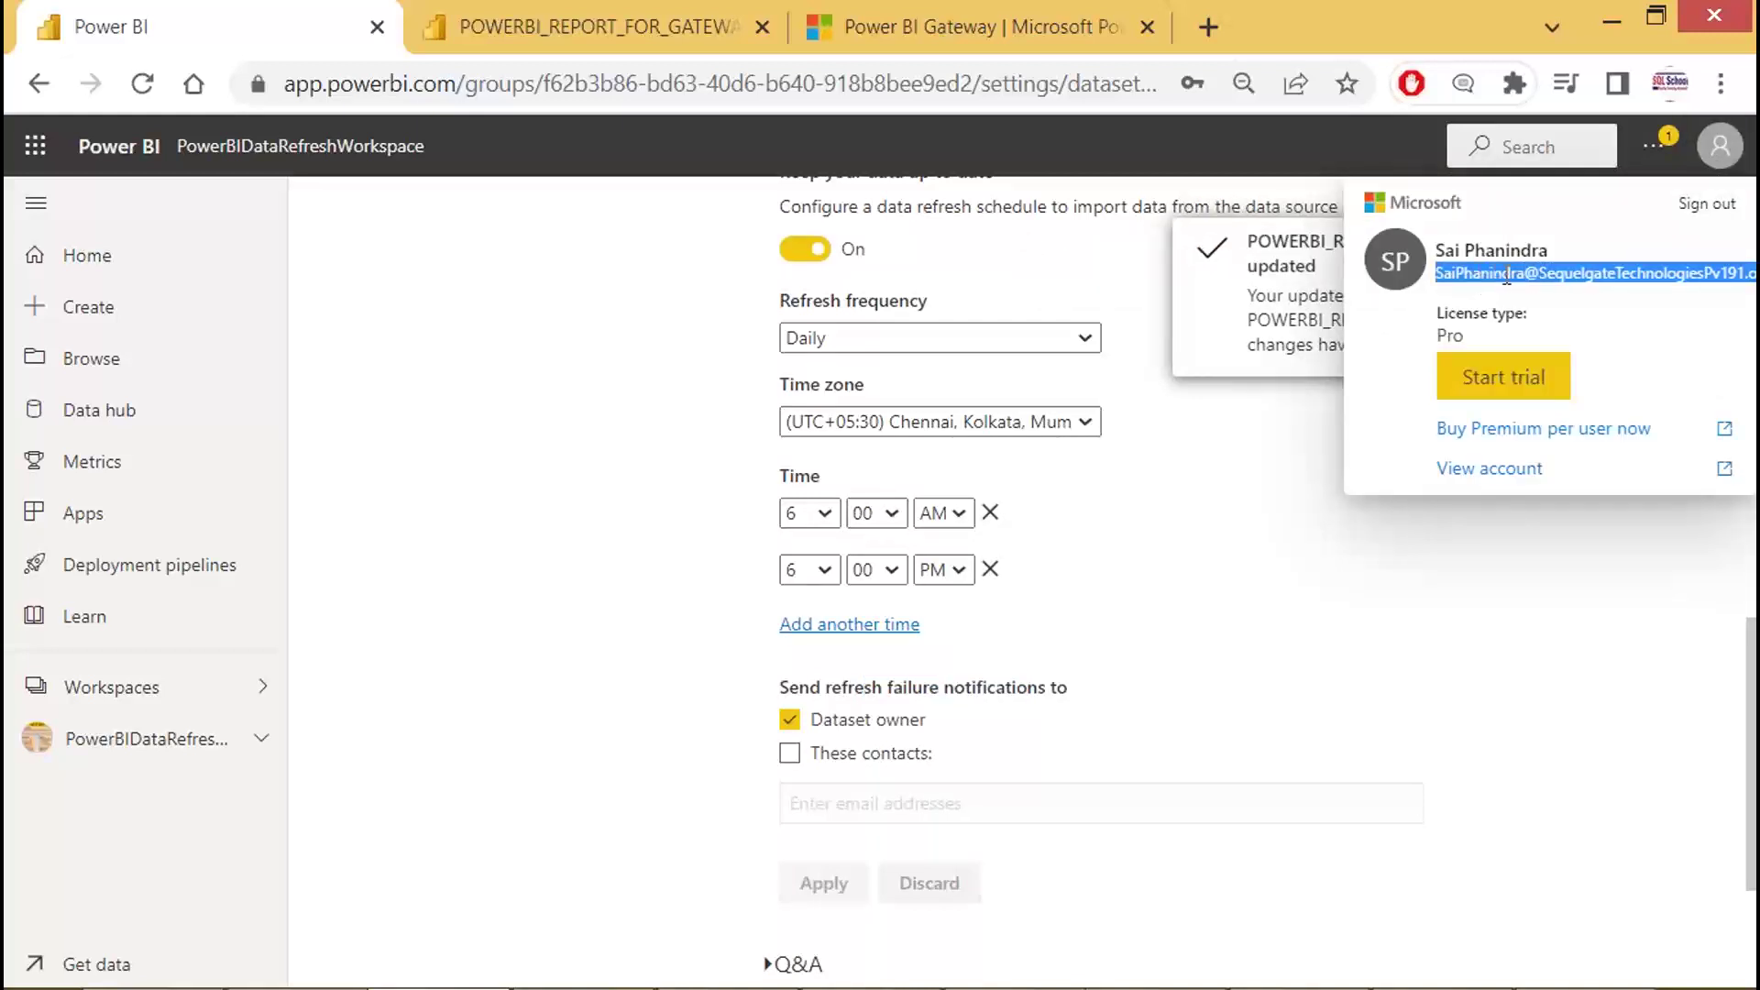
left_click(1295, 675)
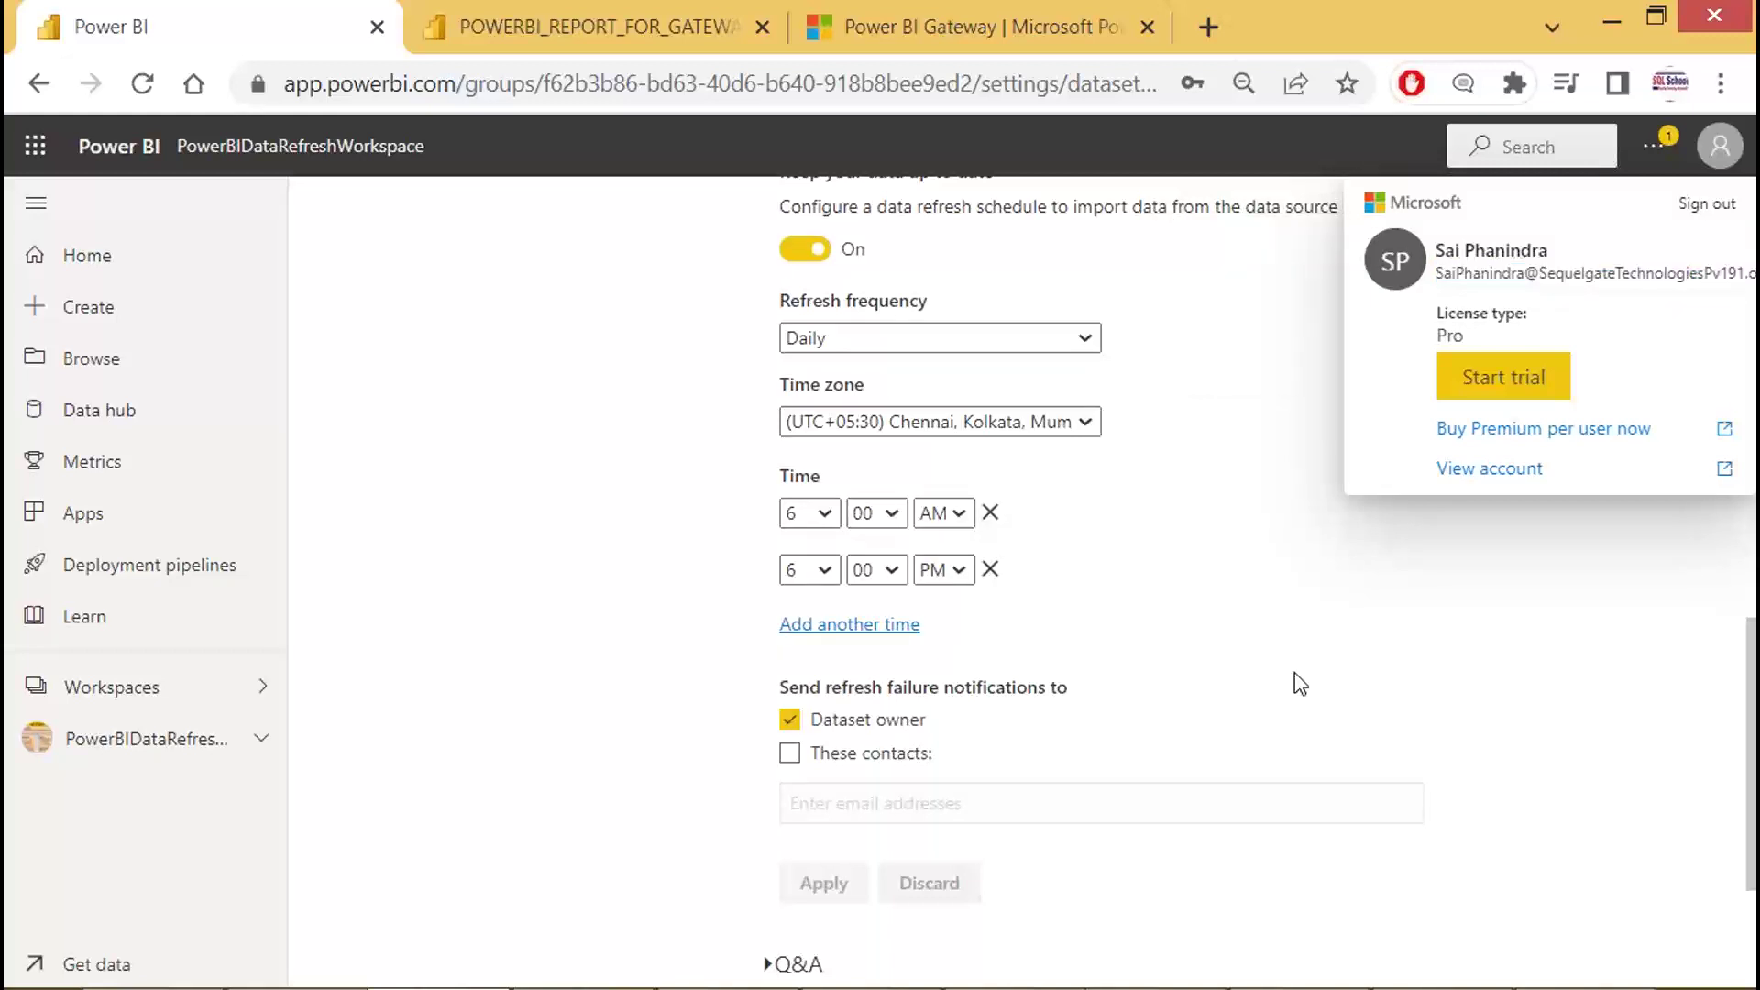
scroll(686, 437, "up", 10)
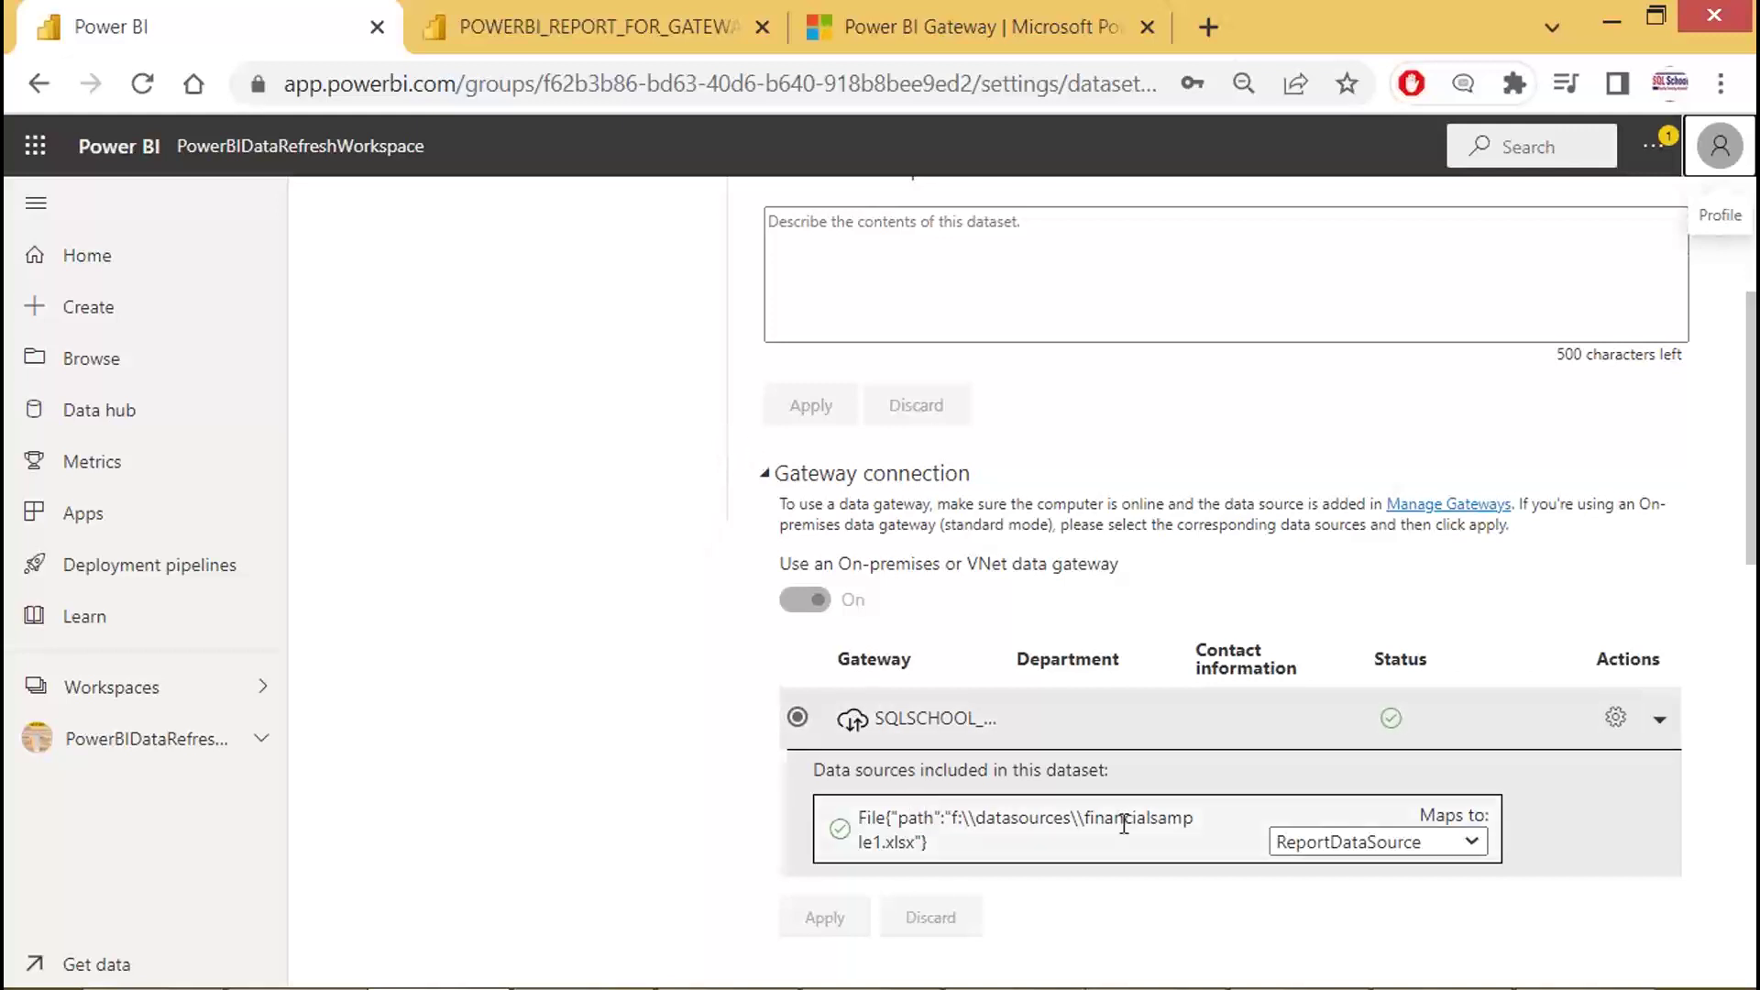
- In the workspace list, check the dataset's Refreshed time and 6:00 PM next refresh, then return to the report
left_click(165, 754)
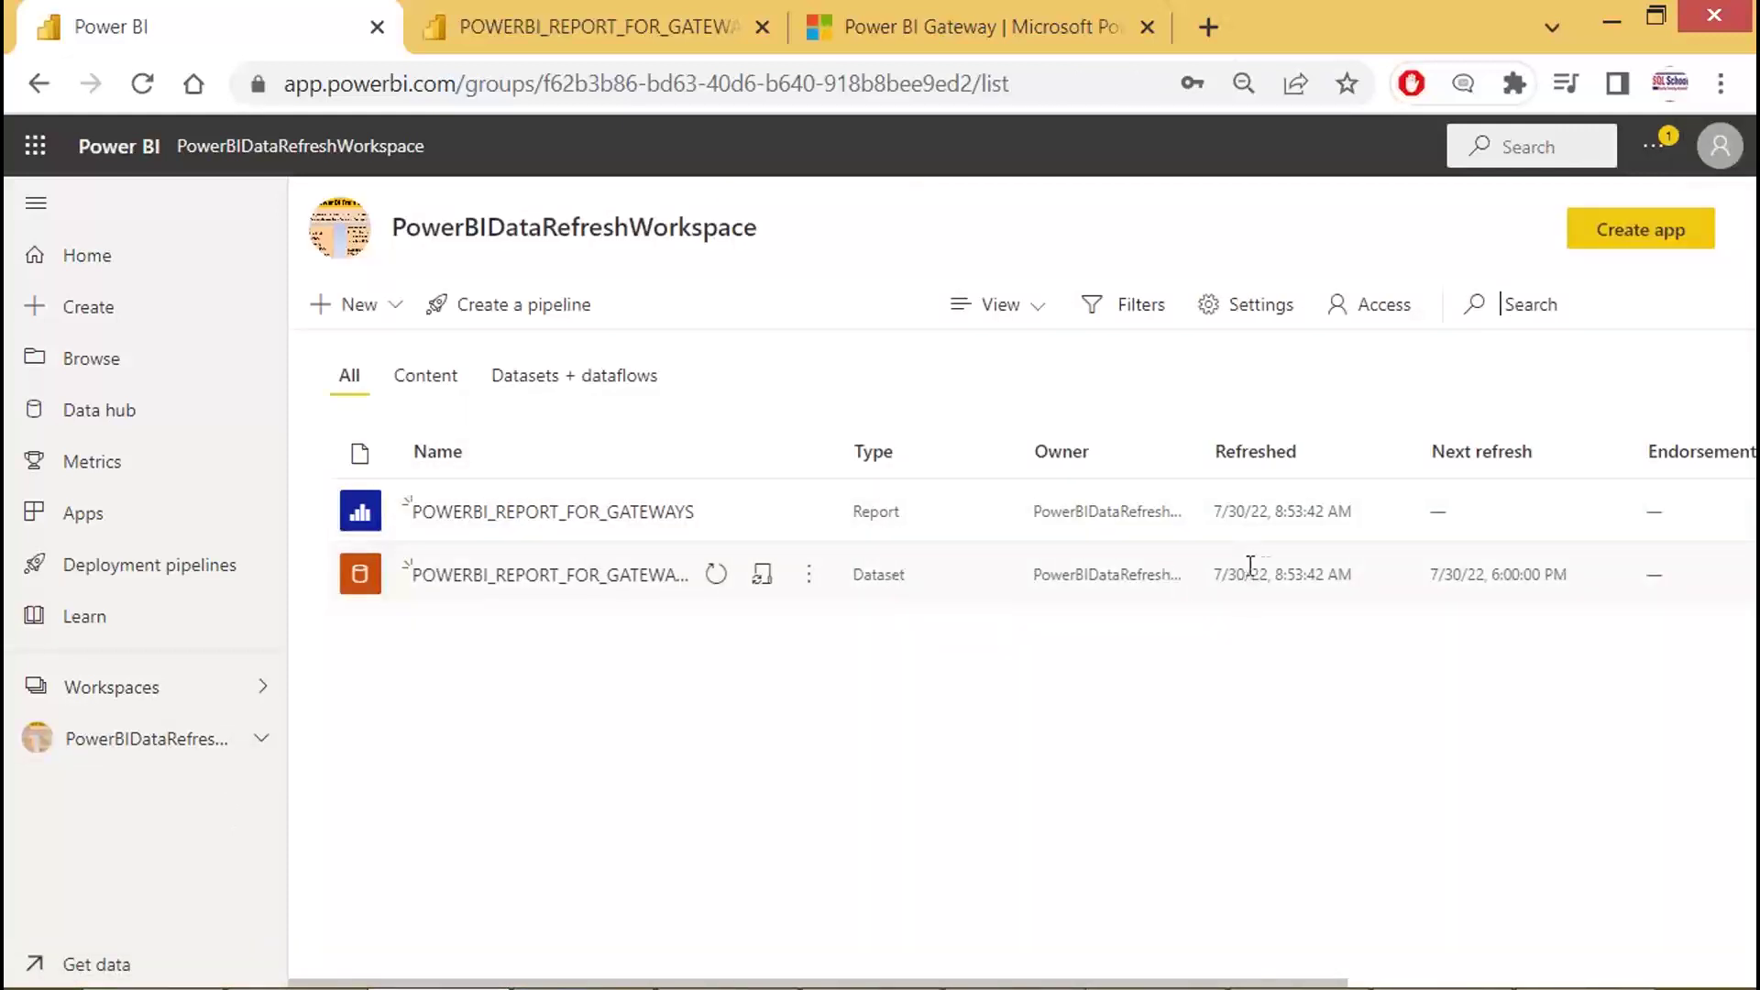
left_click_drag(1251, 565, 1342, 571)
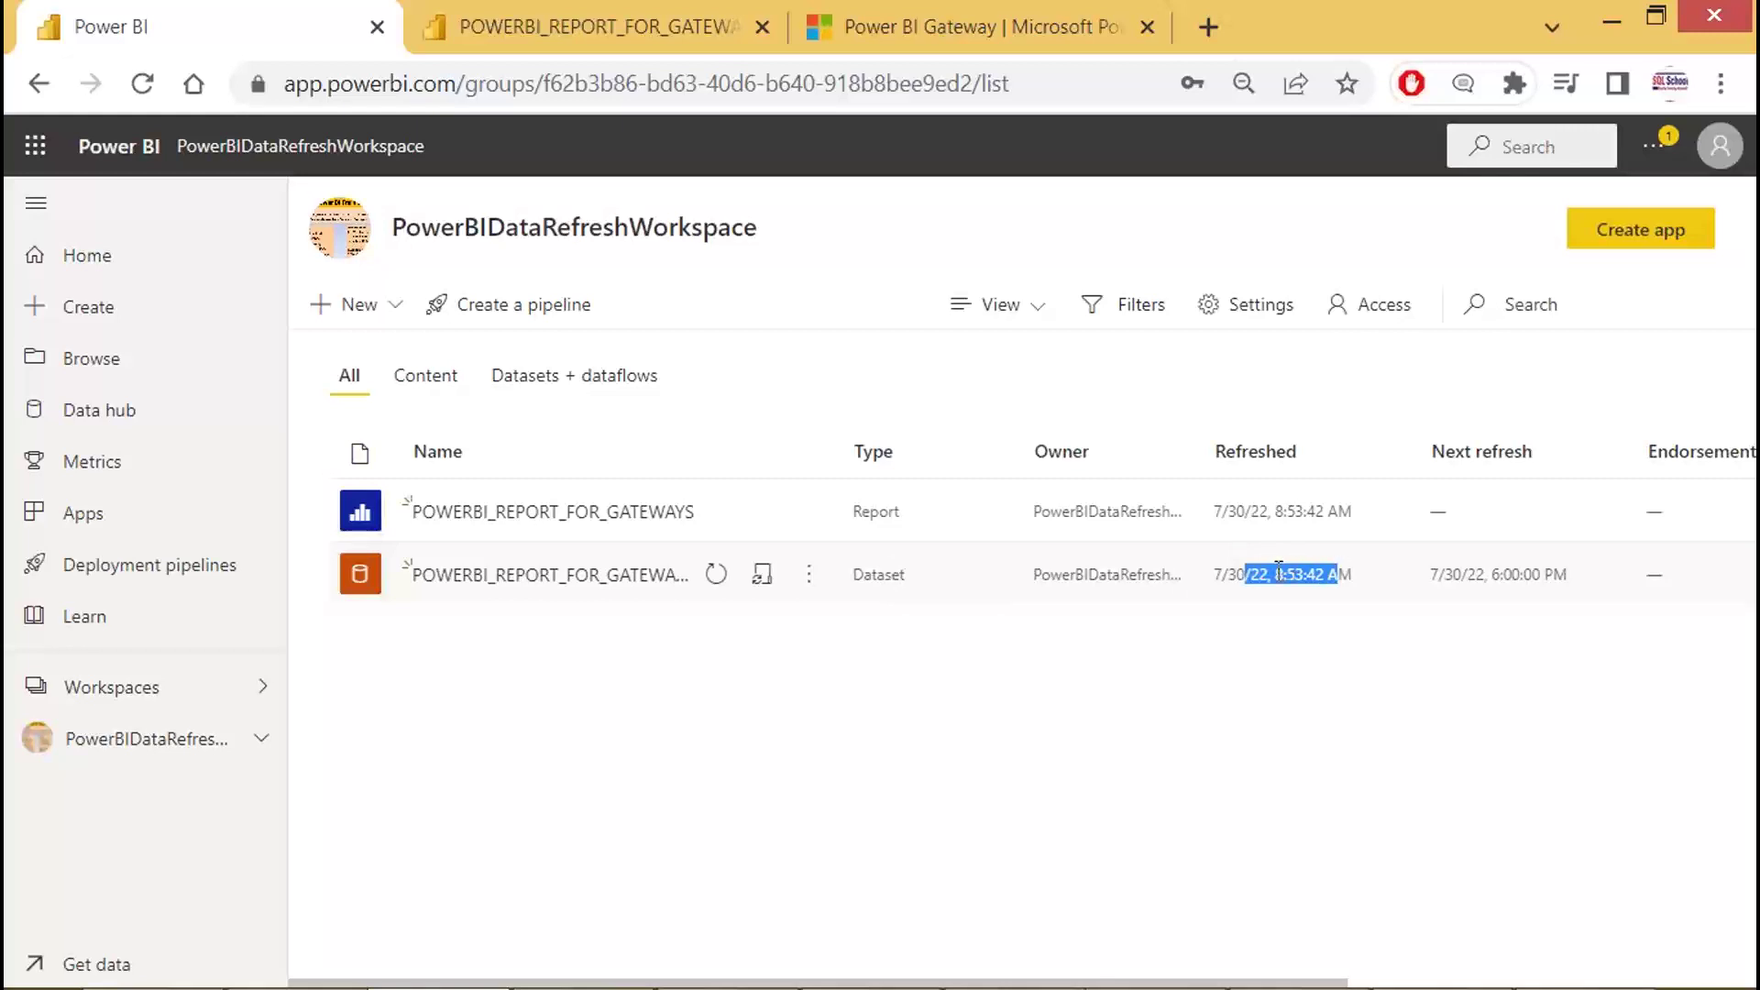
left_click_drag(1457, 576, 1540, 578)
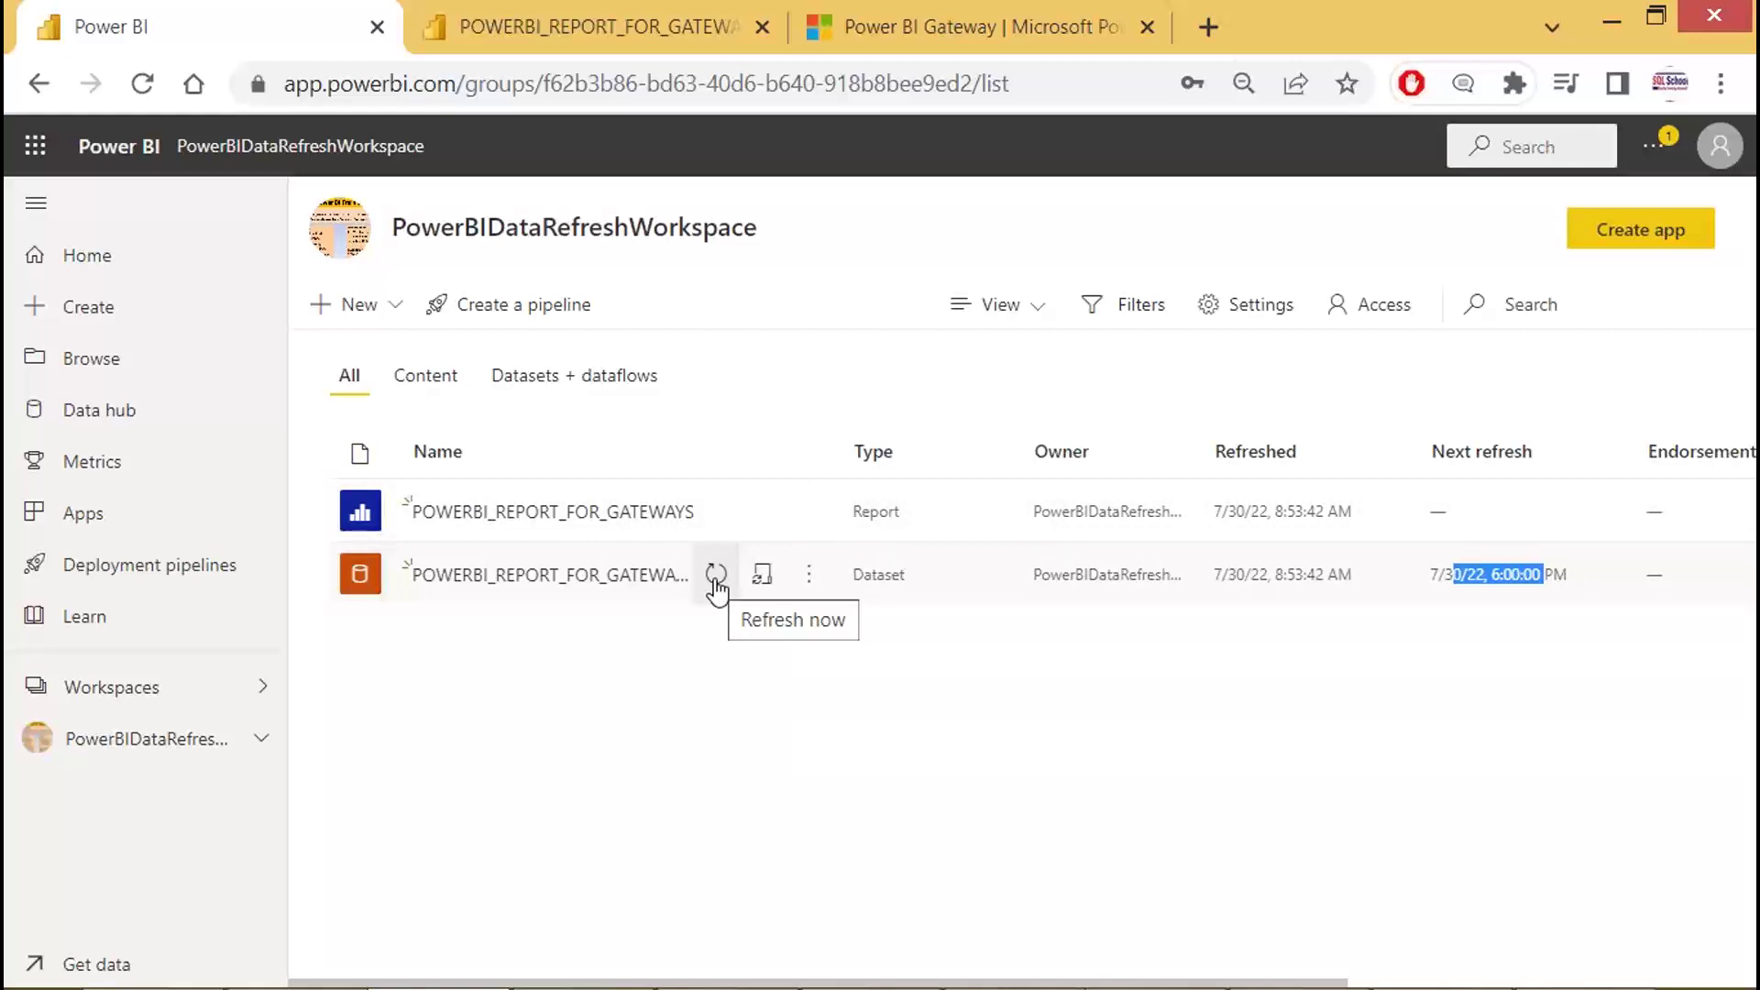
left_click(603, 16)
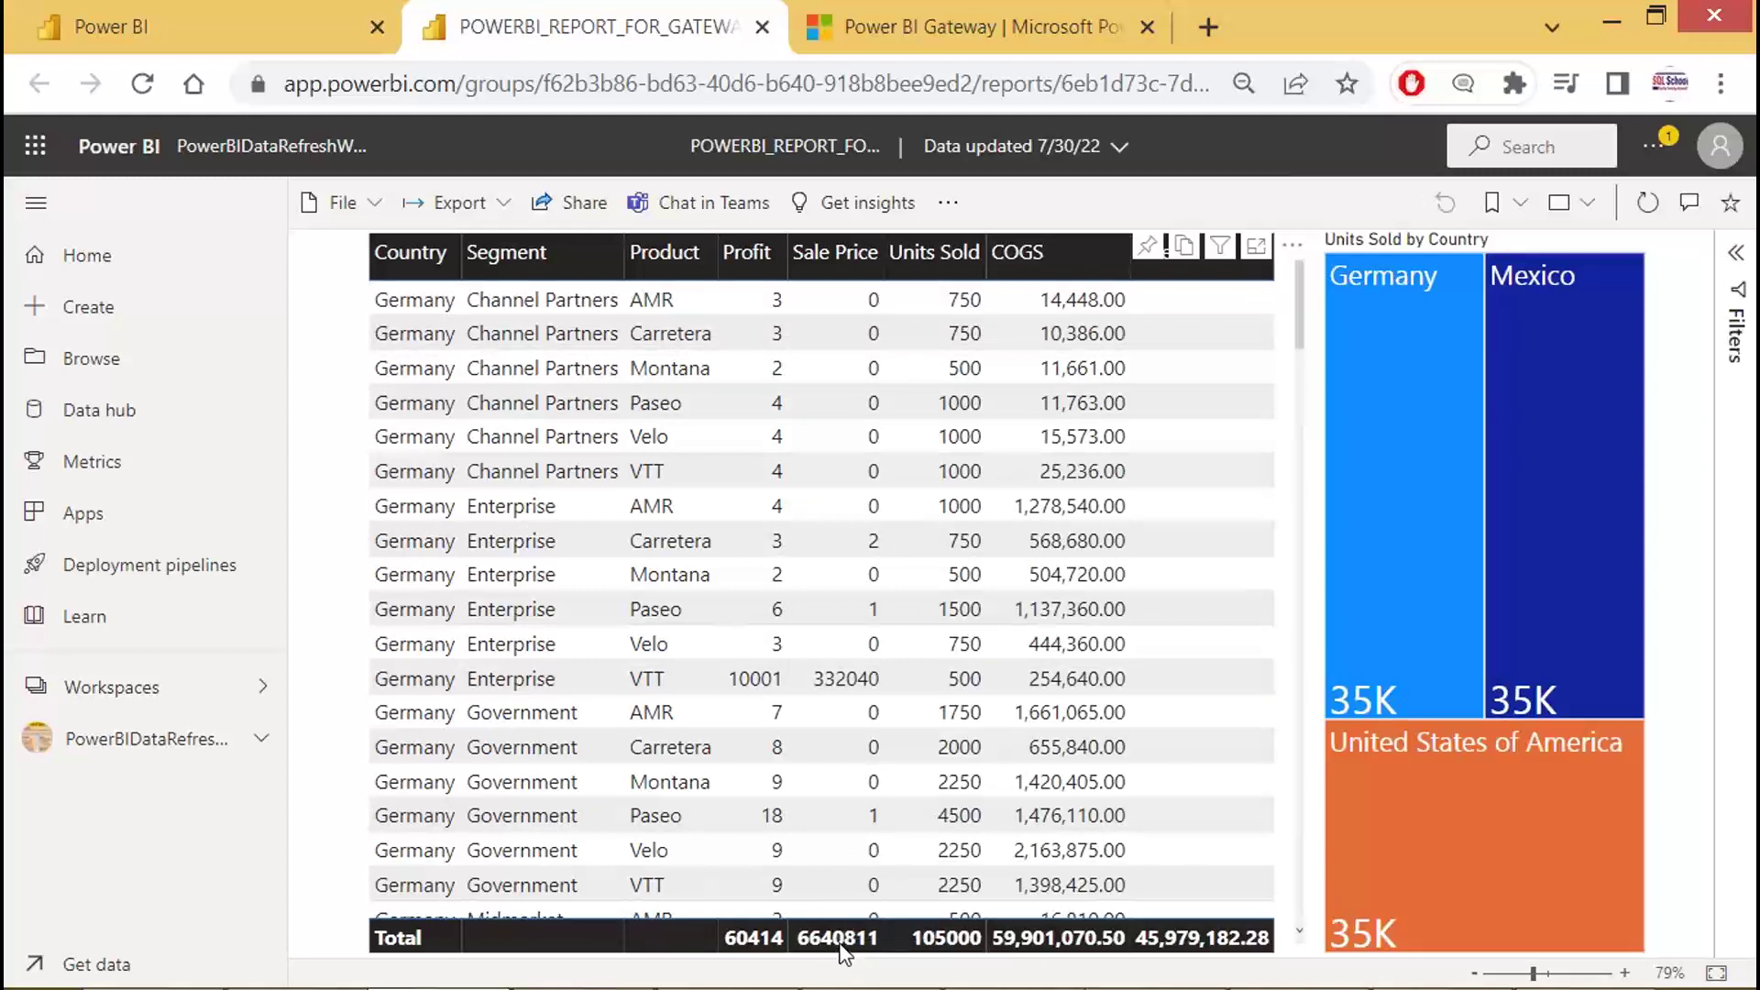
- Fill Sale Price F2:F19 with 37,050.00 and F20 through row 120 with 352,100.00
mouse_move(1181, 981)
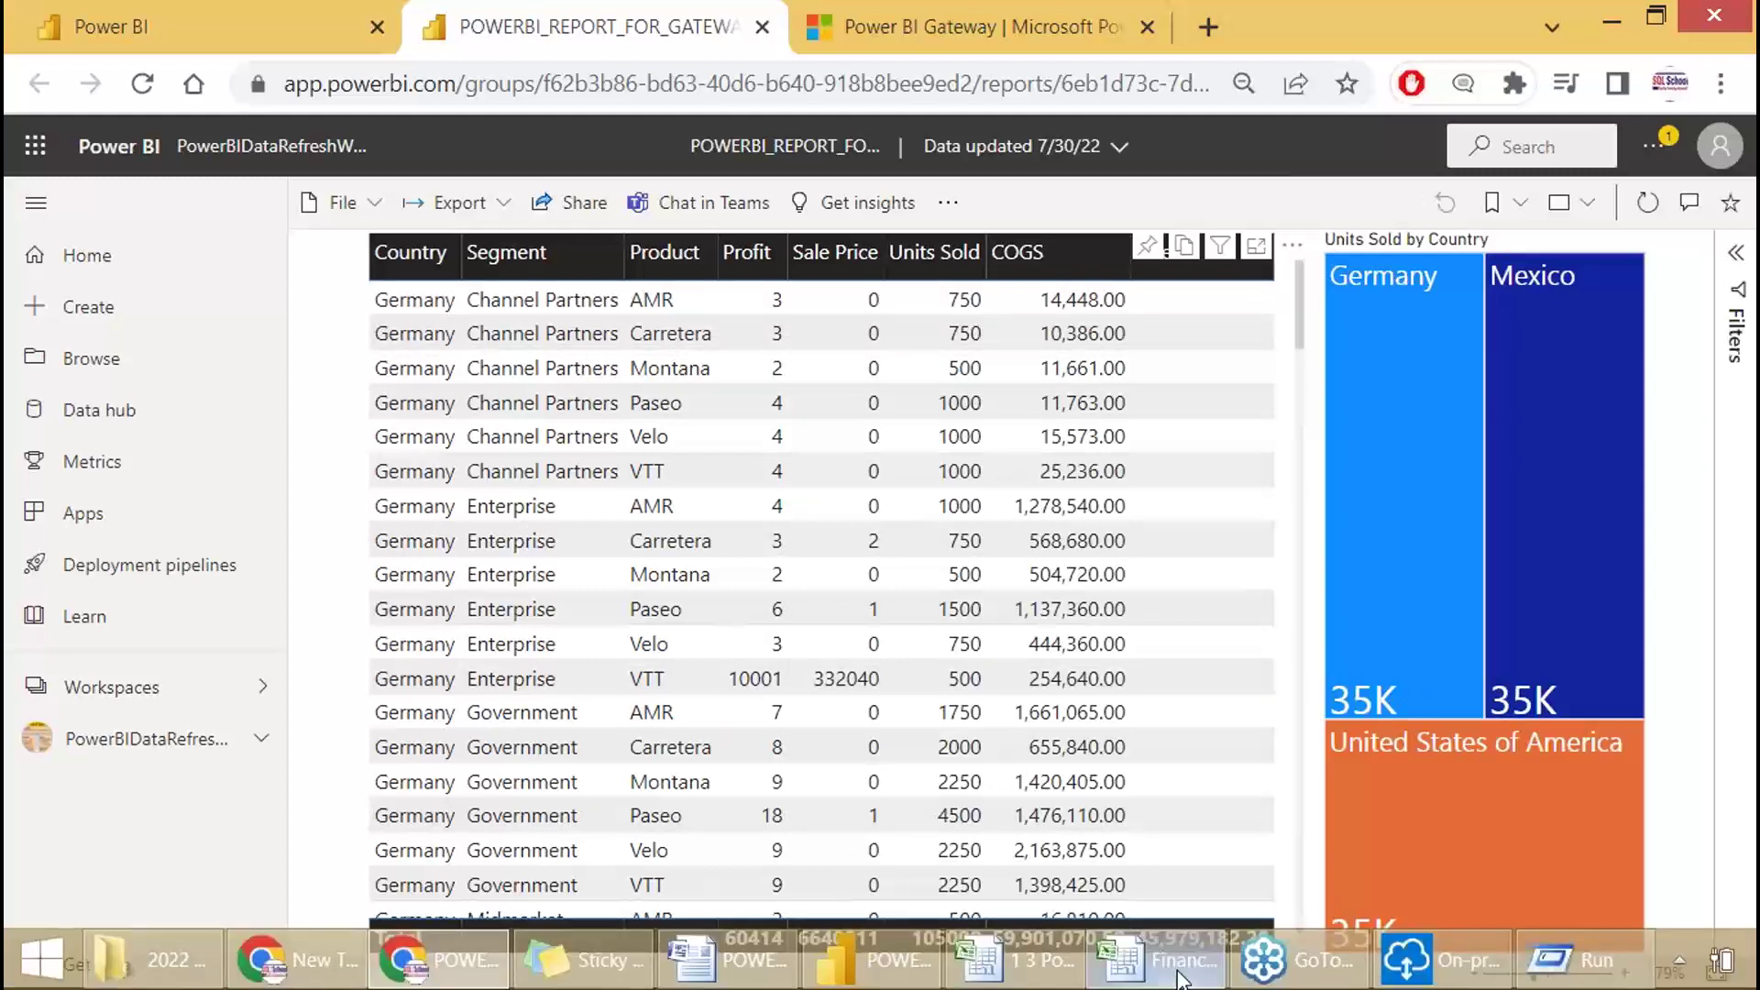
left_click(1192, 733)
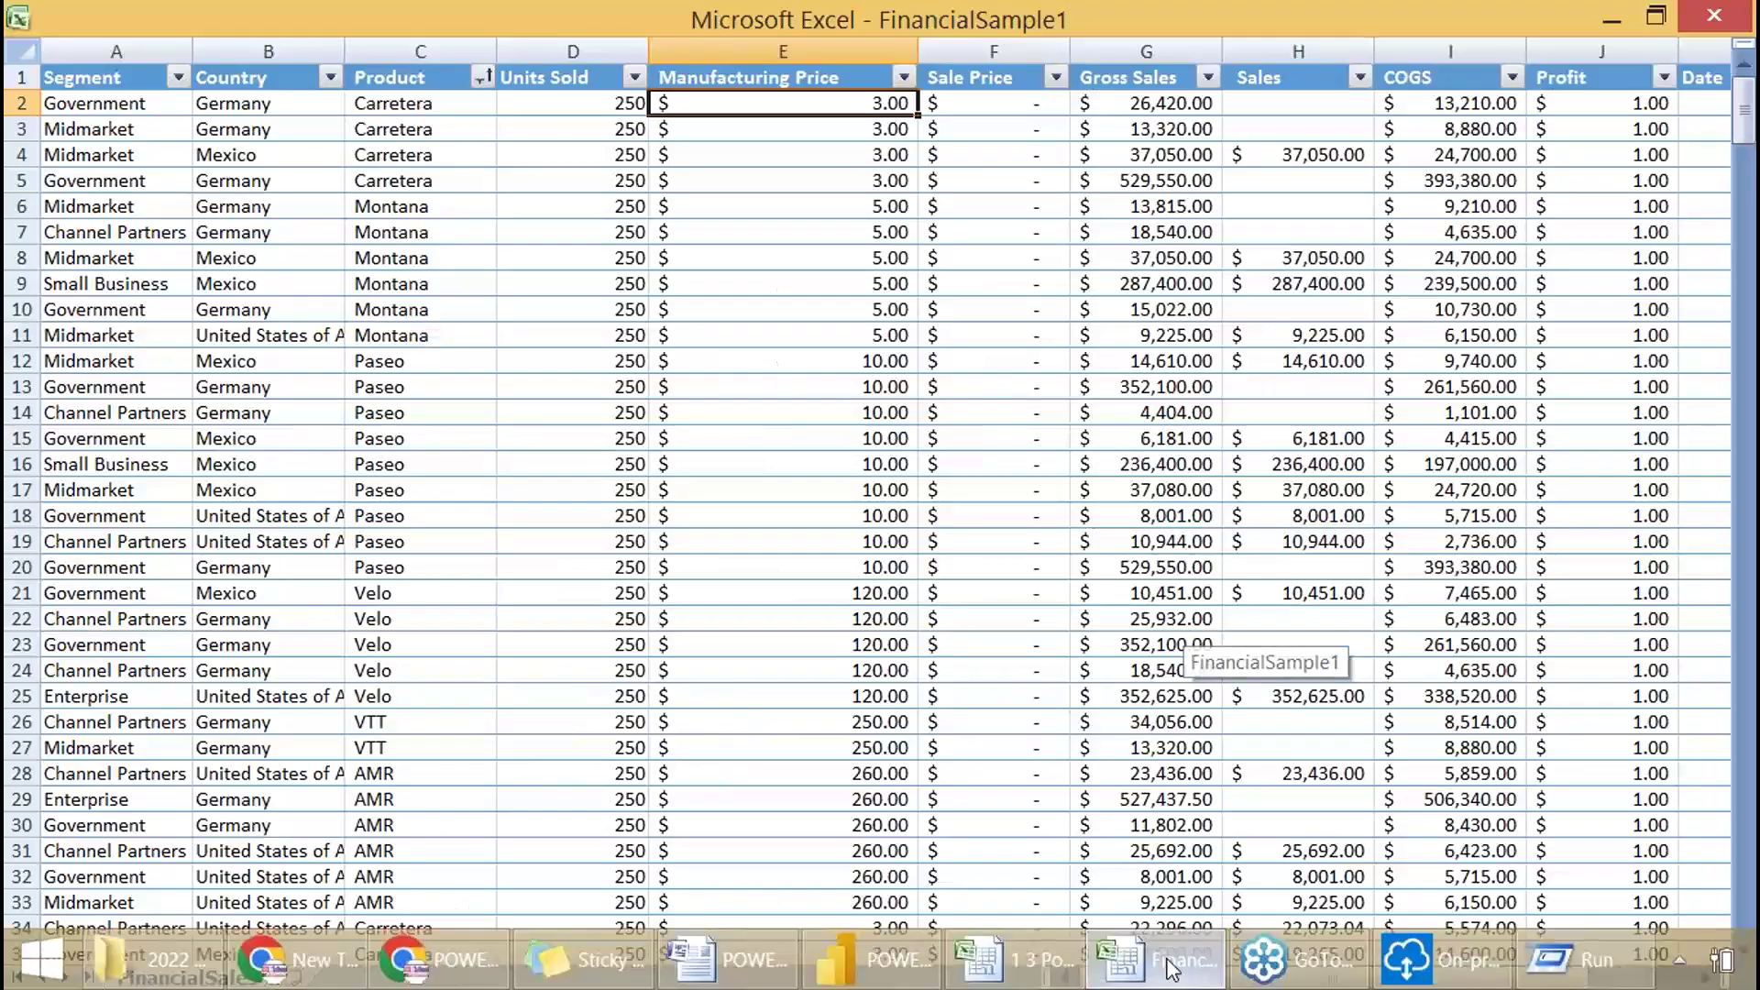
left_click(1009, 107)
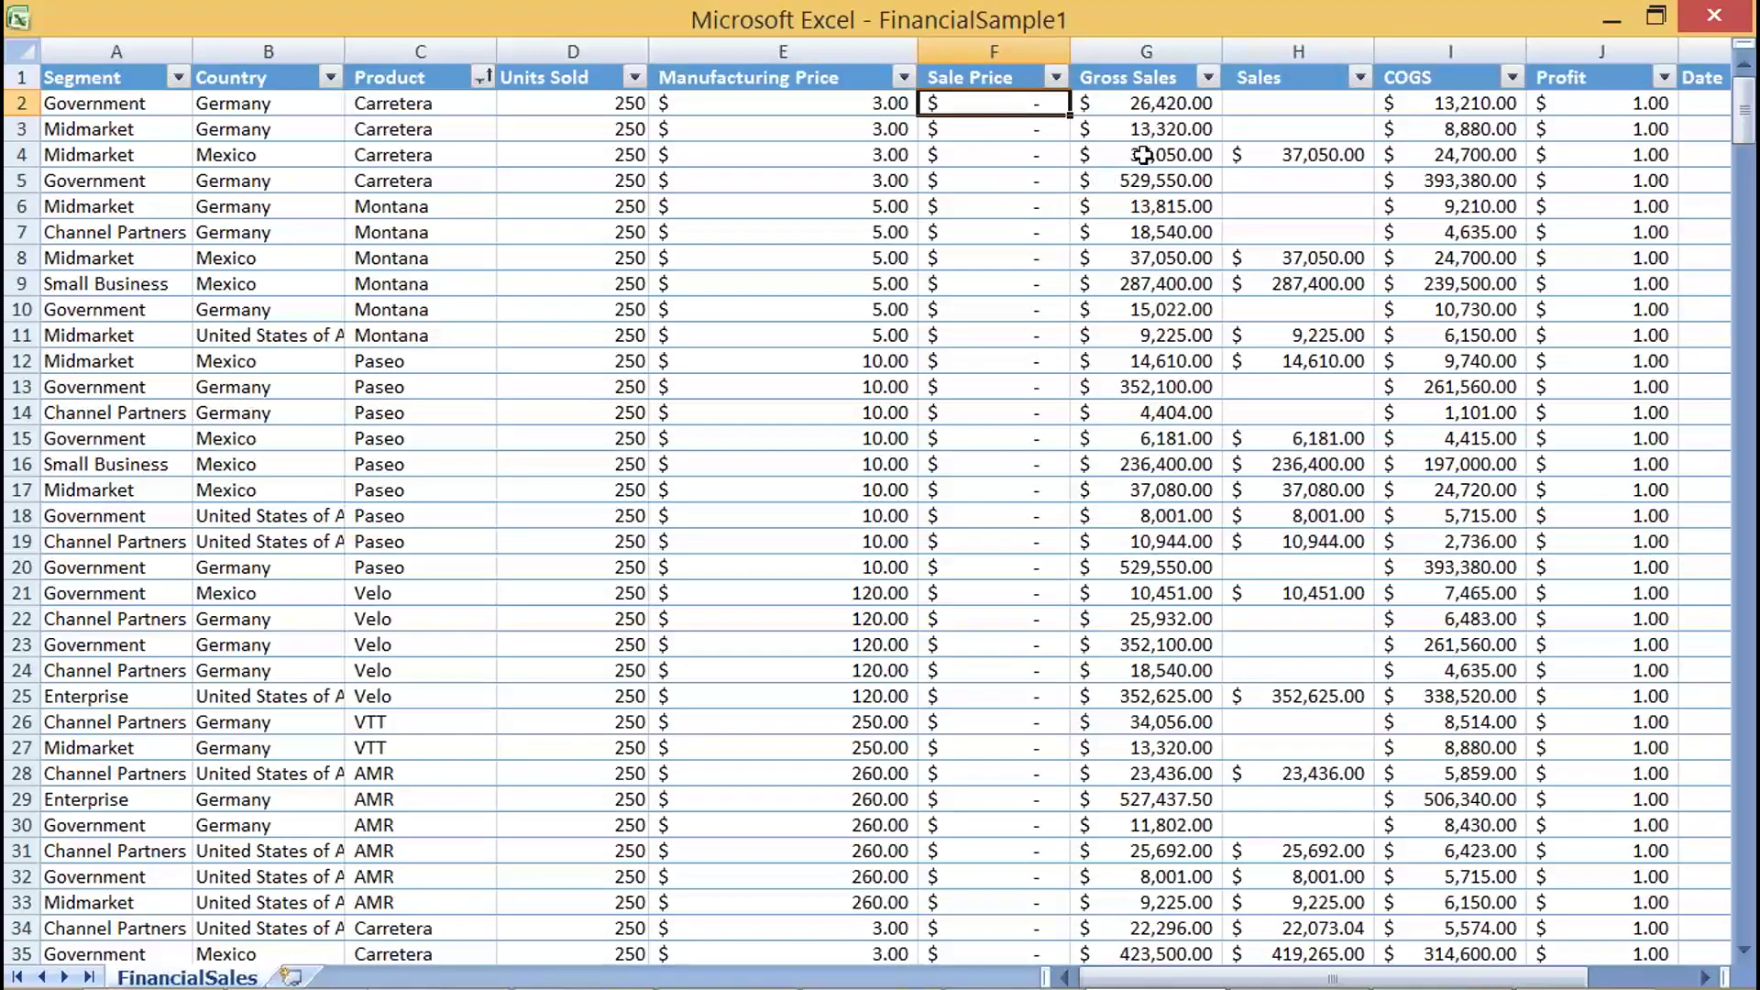
left_click(1142, 155)
key("ctrl+c")
left_click(1054, 109)
key("ctrl+v")
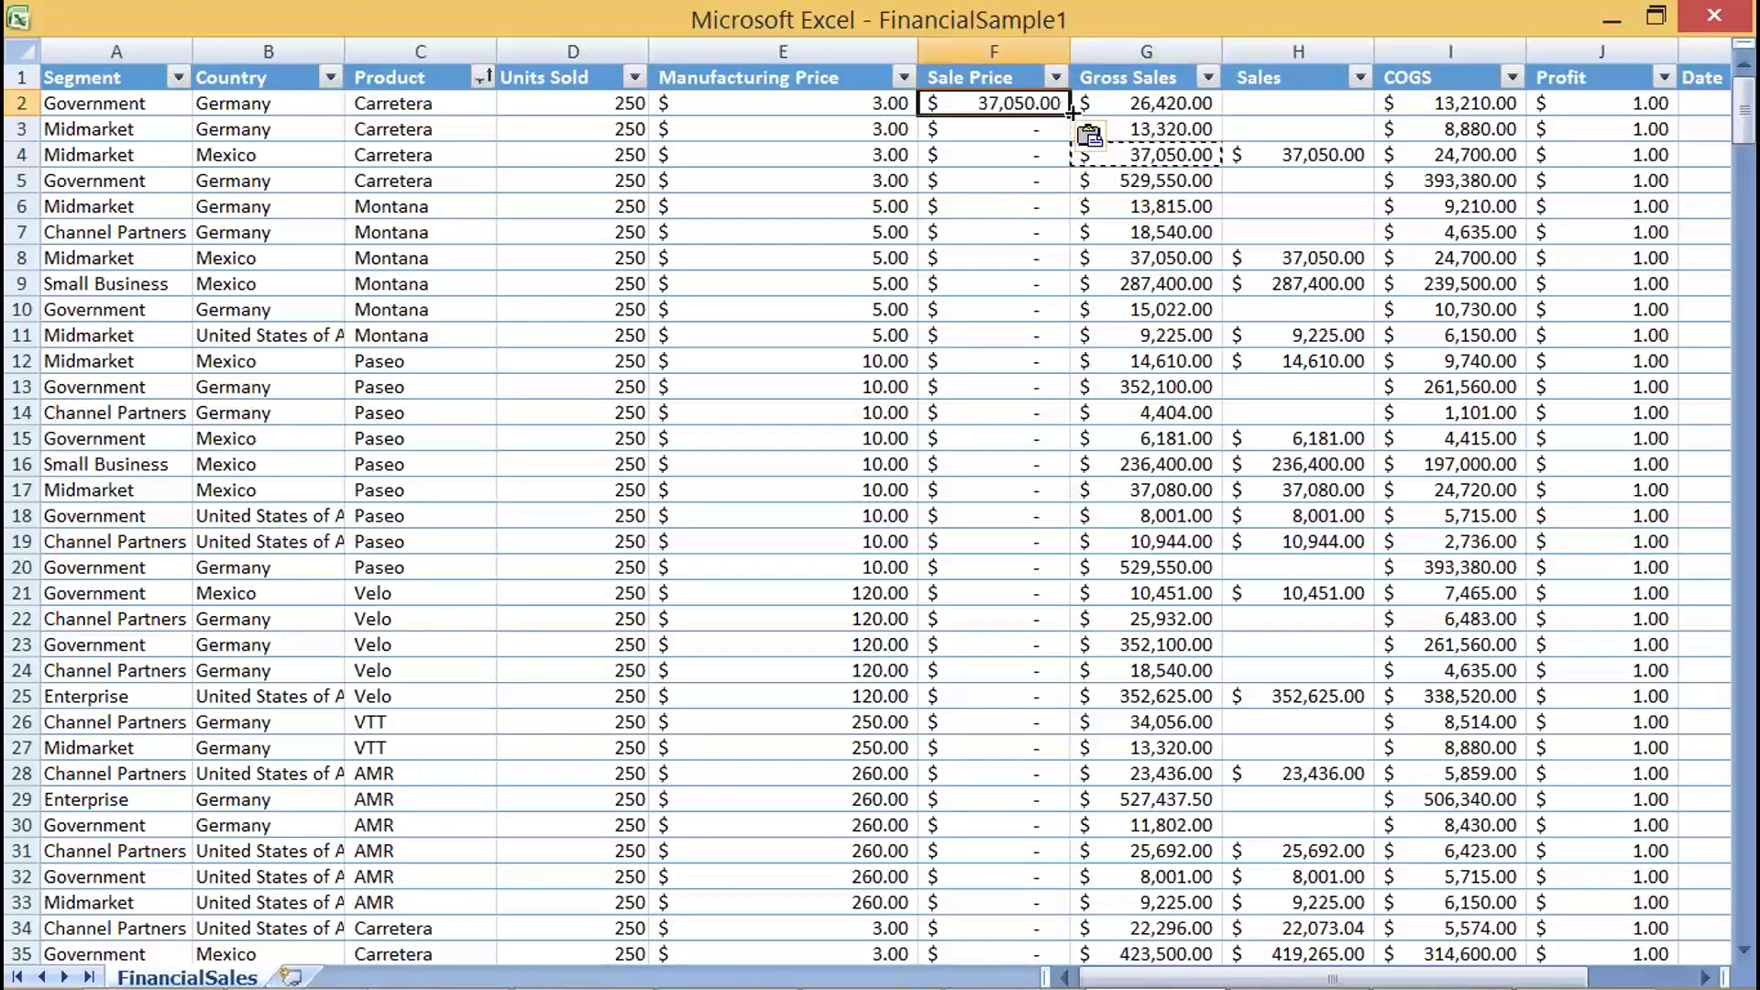
left_click_drag(1071, 111, 1032, 548)
left_click(1025, 565)
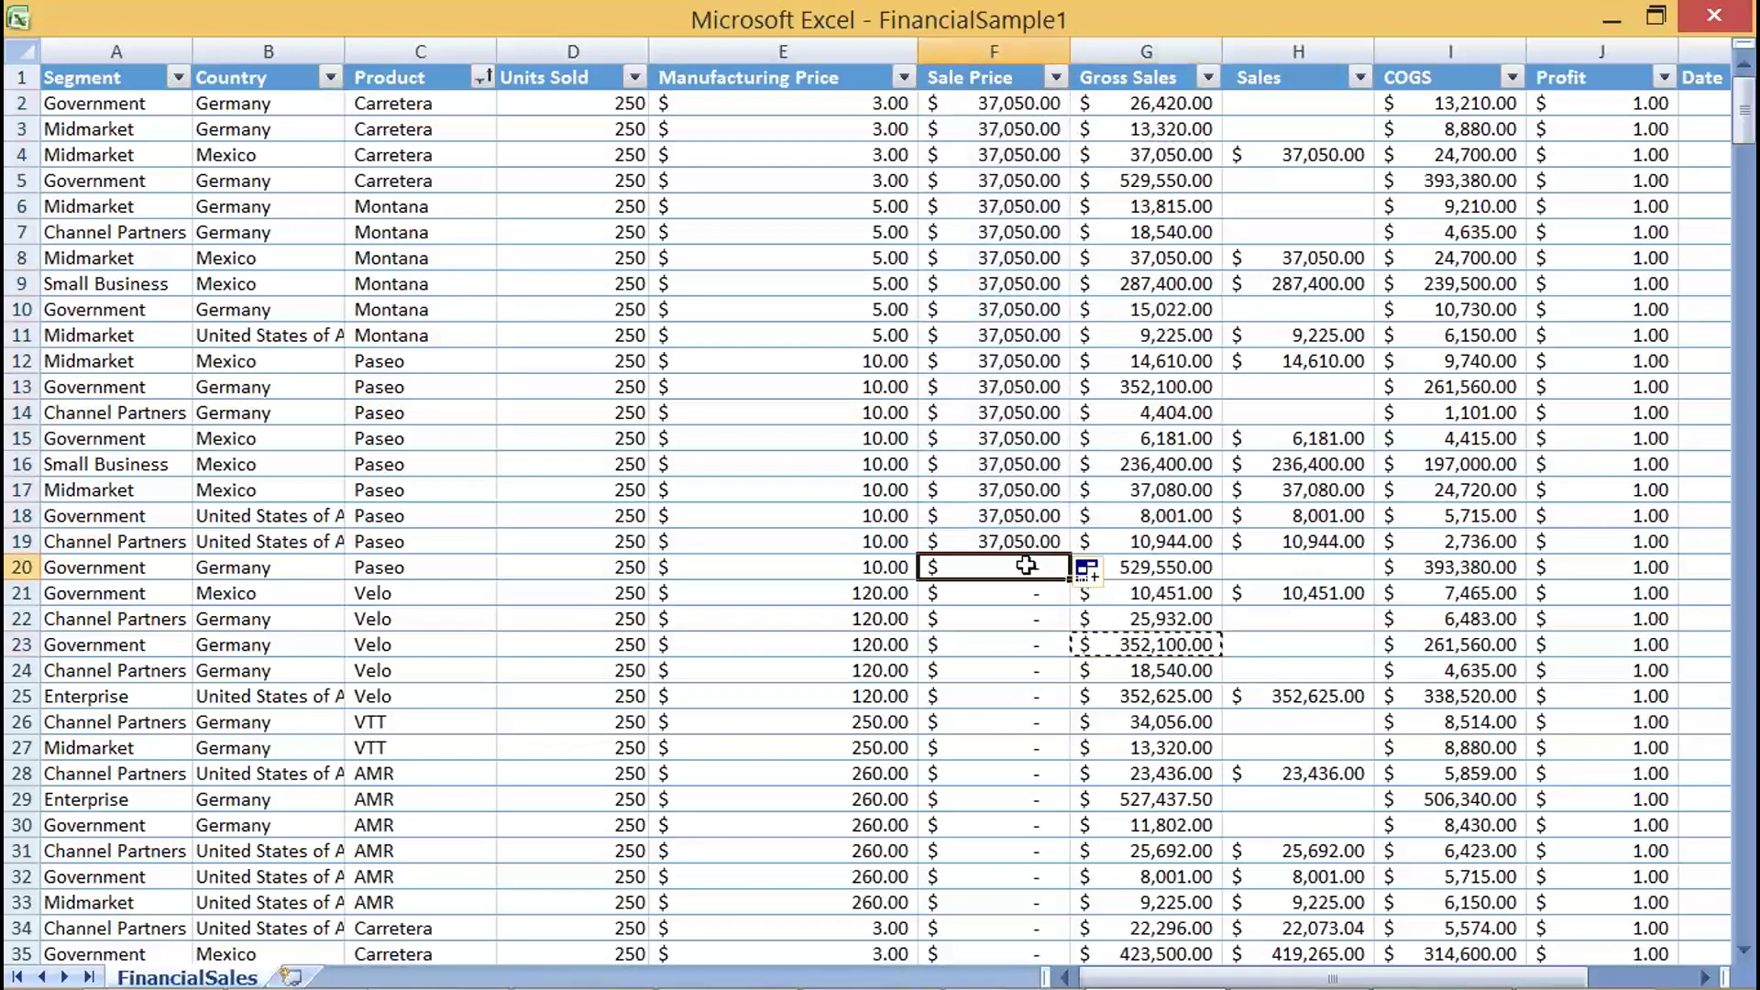
key("ctrl+v")
left_click_drag(1070, 719, 1059, 945)
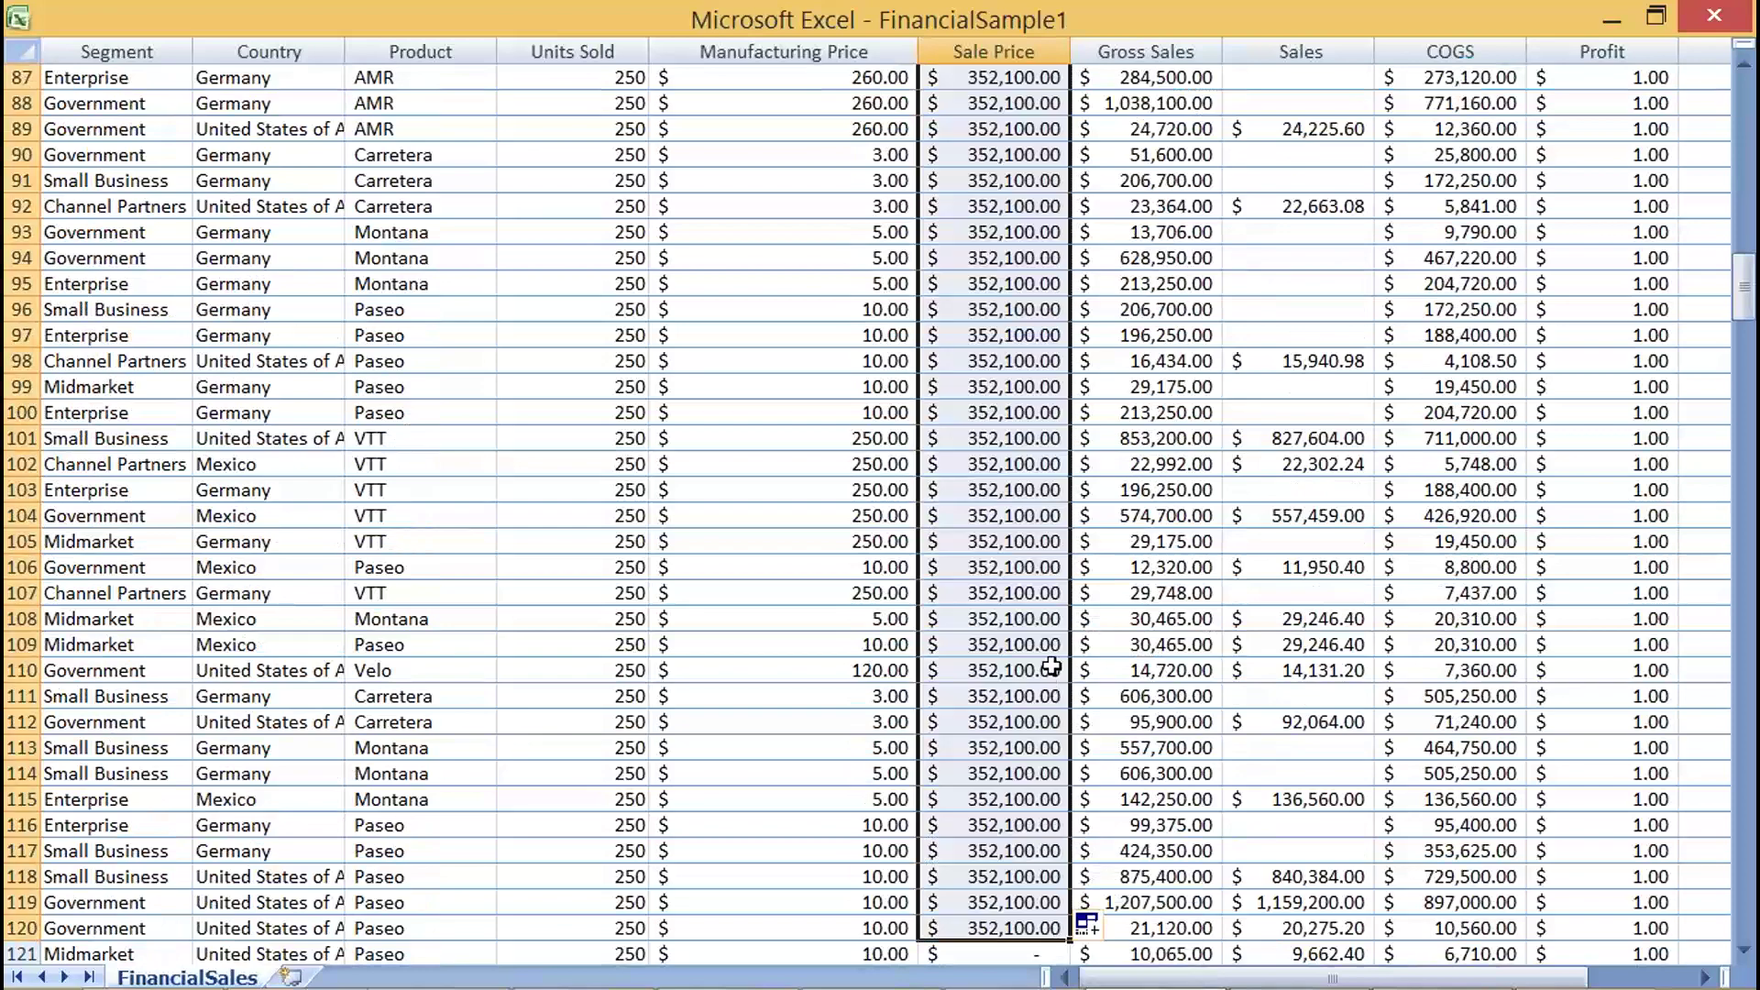
- Fill Sale Price F121 to row 304 with 22,710.00 and F305 to row 387 with 47,992.50
scroll(1146, 513, "down", 6)
left_click(1164, 516)
key("ctrl+c")
left_click(1032, 498)
key("ctrl+v")
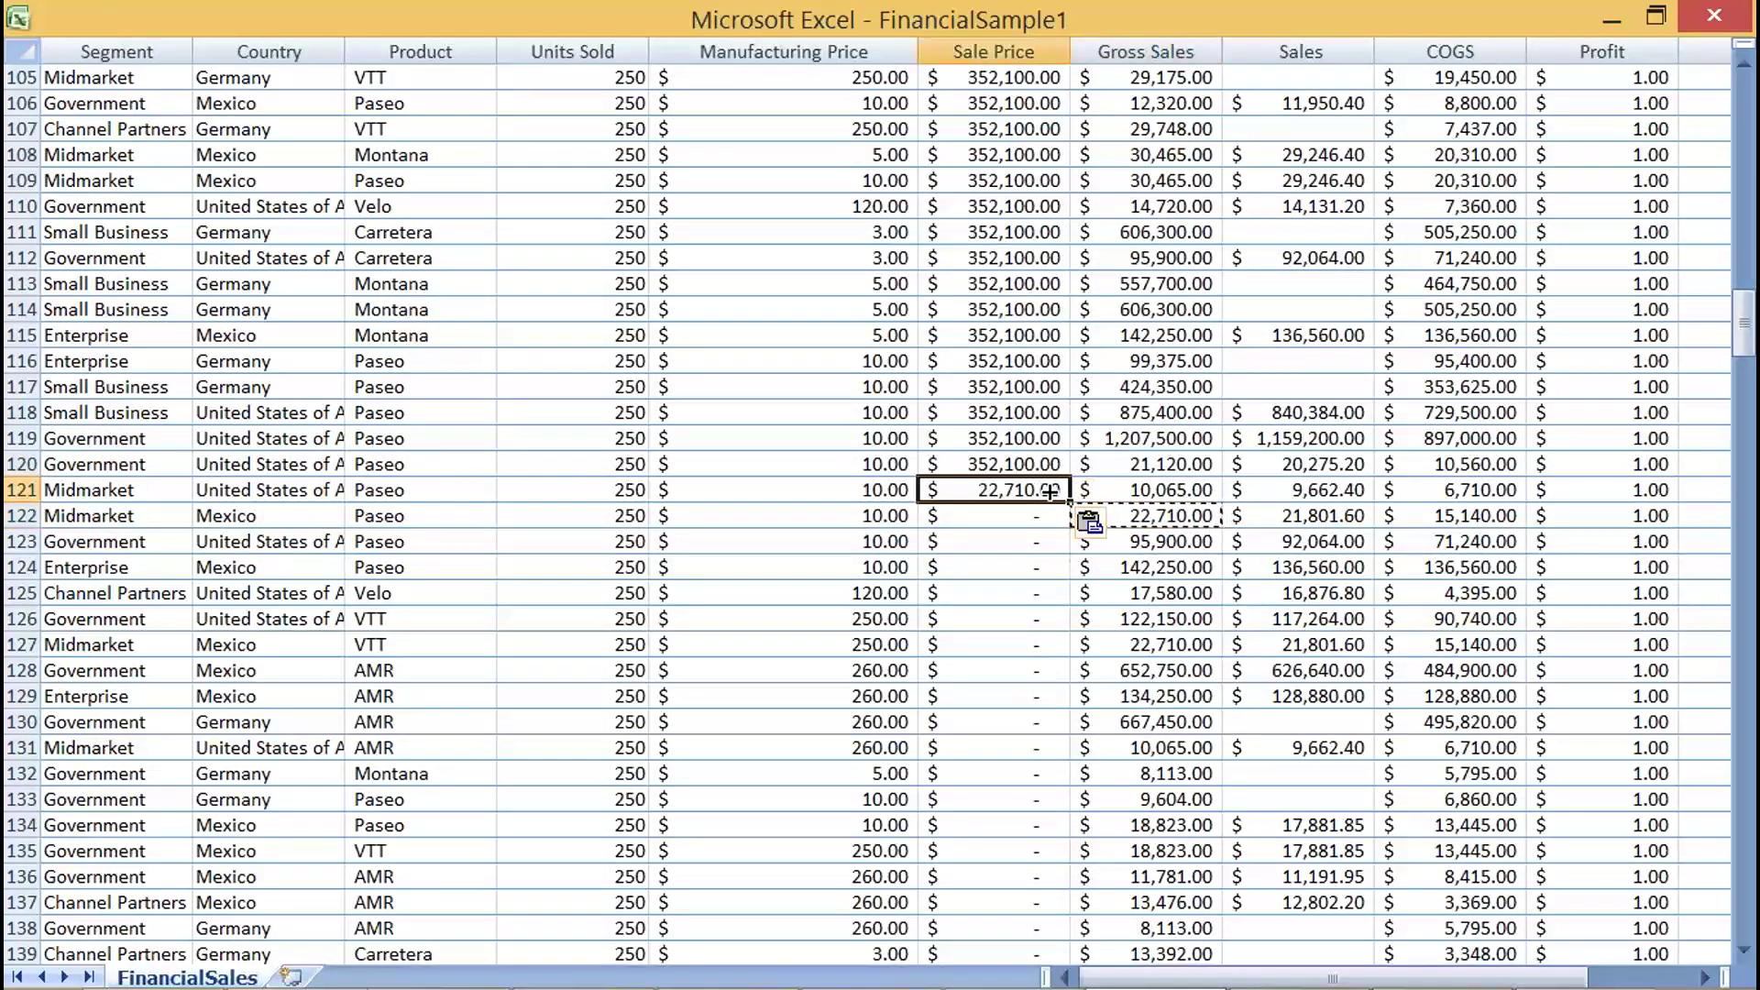
left_click_drag(1070, 502, 1064, 752)
scroll(1120, 576, "down", 4)
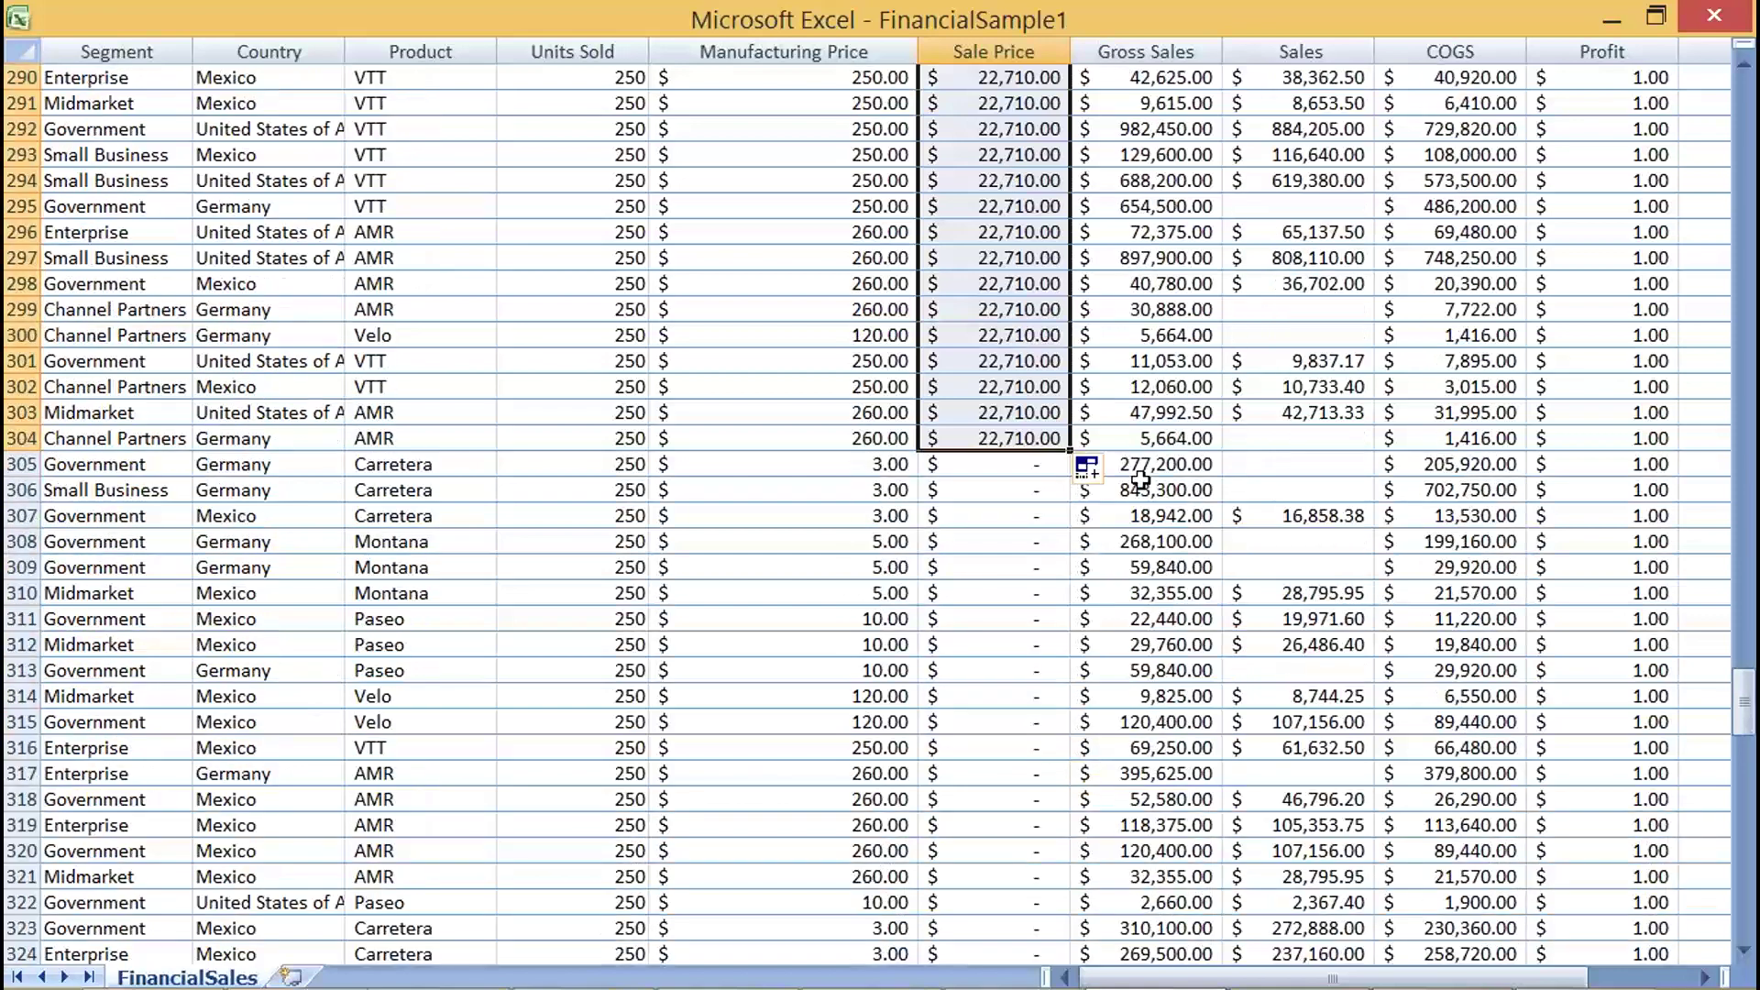
left_click(1158, 413)
key("ctrl+c")
left_click(1004, 461)
key("ctrl+v")
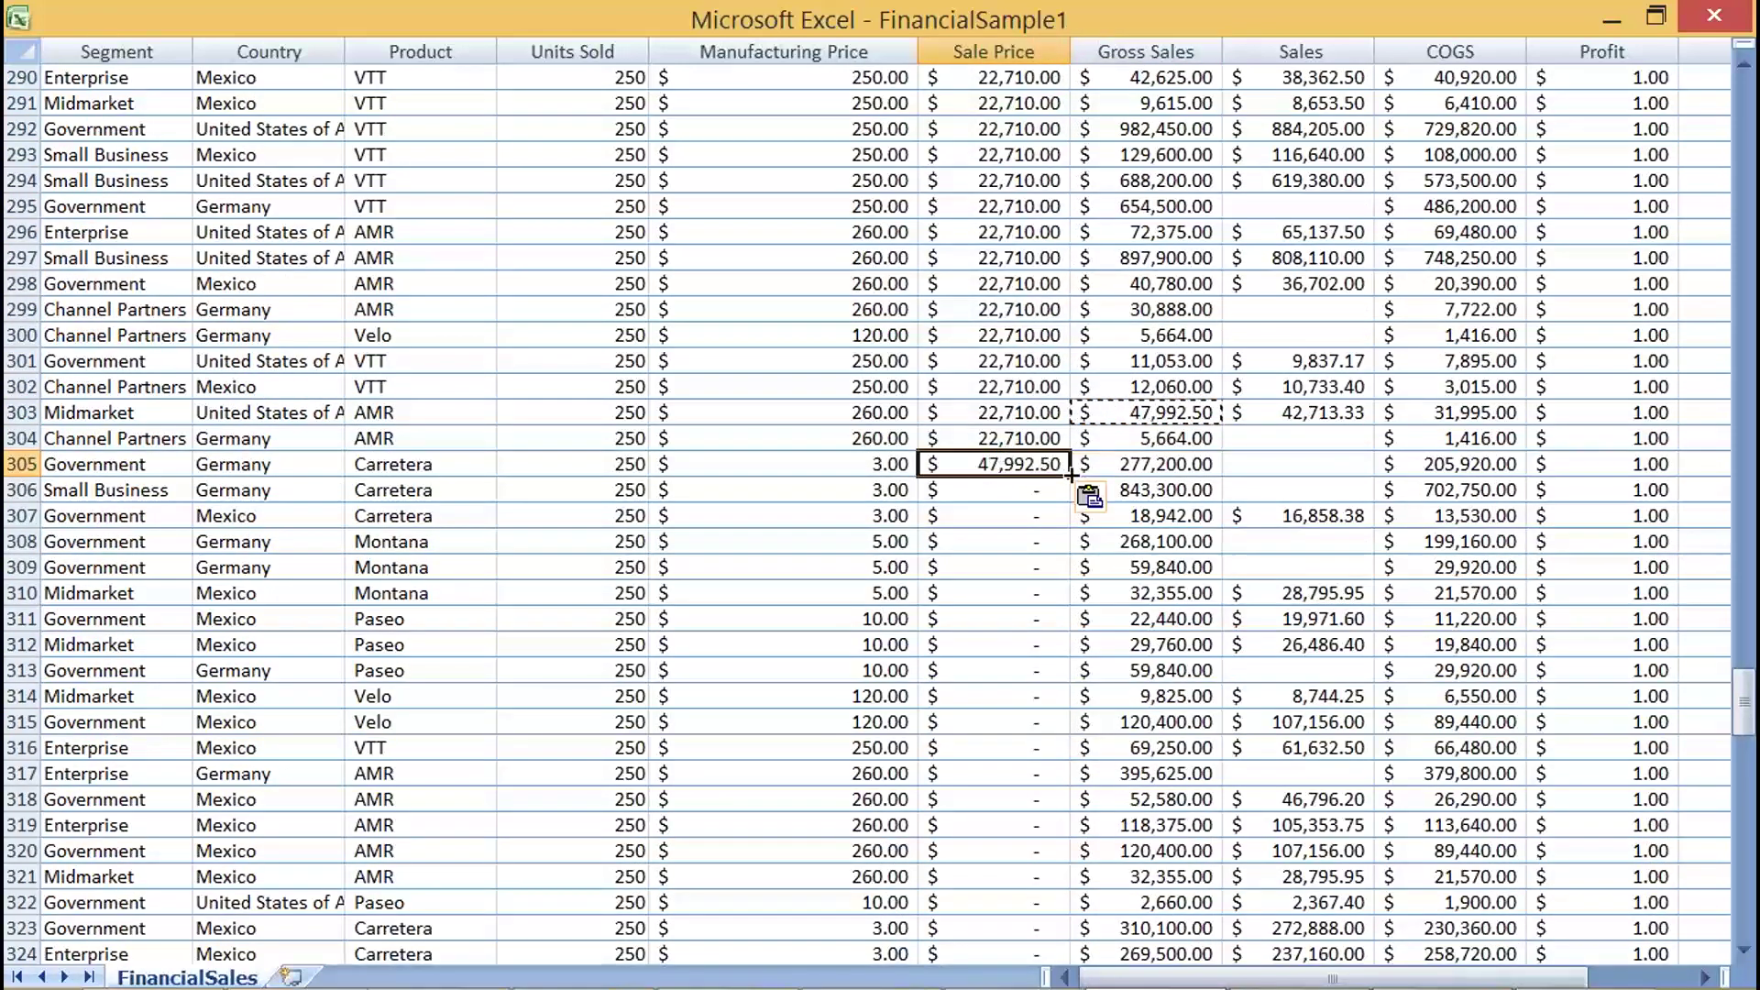
left_click_drag(1069, 475, 1068, 137)
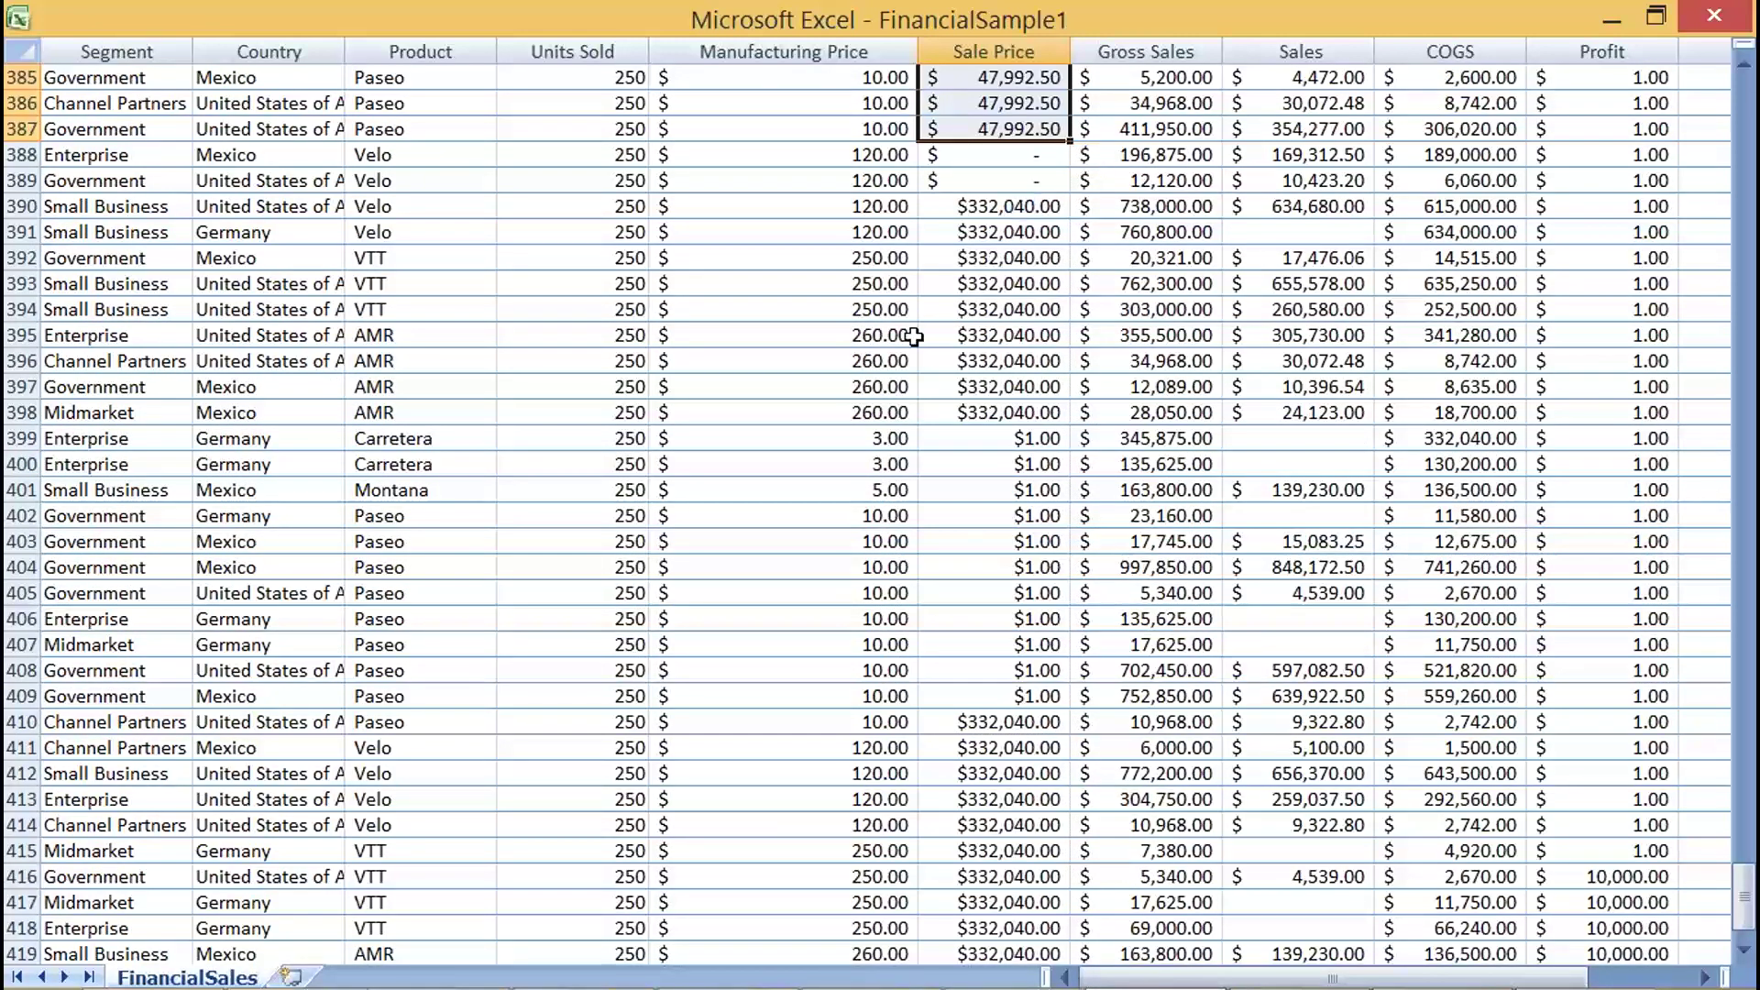
- Check the Power BI workspace page, then close the FinancialSample1 workbook
mouse_move(468, 938)
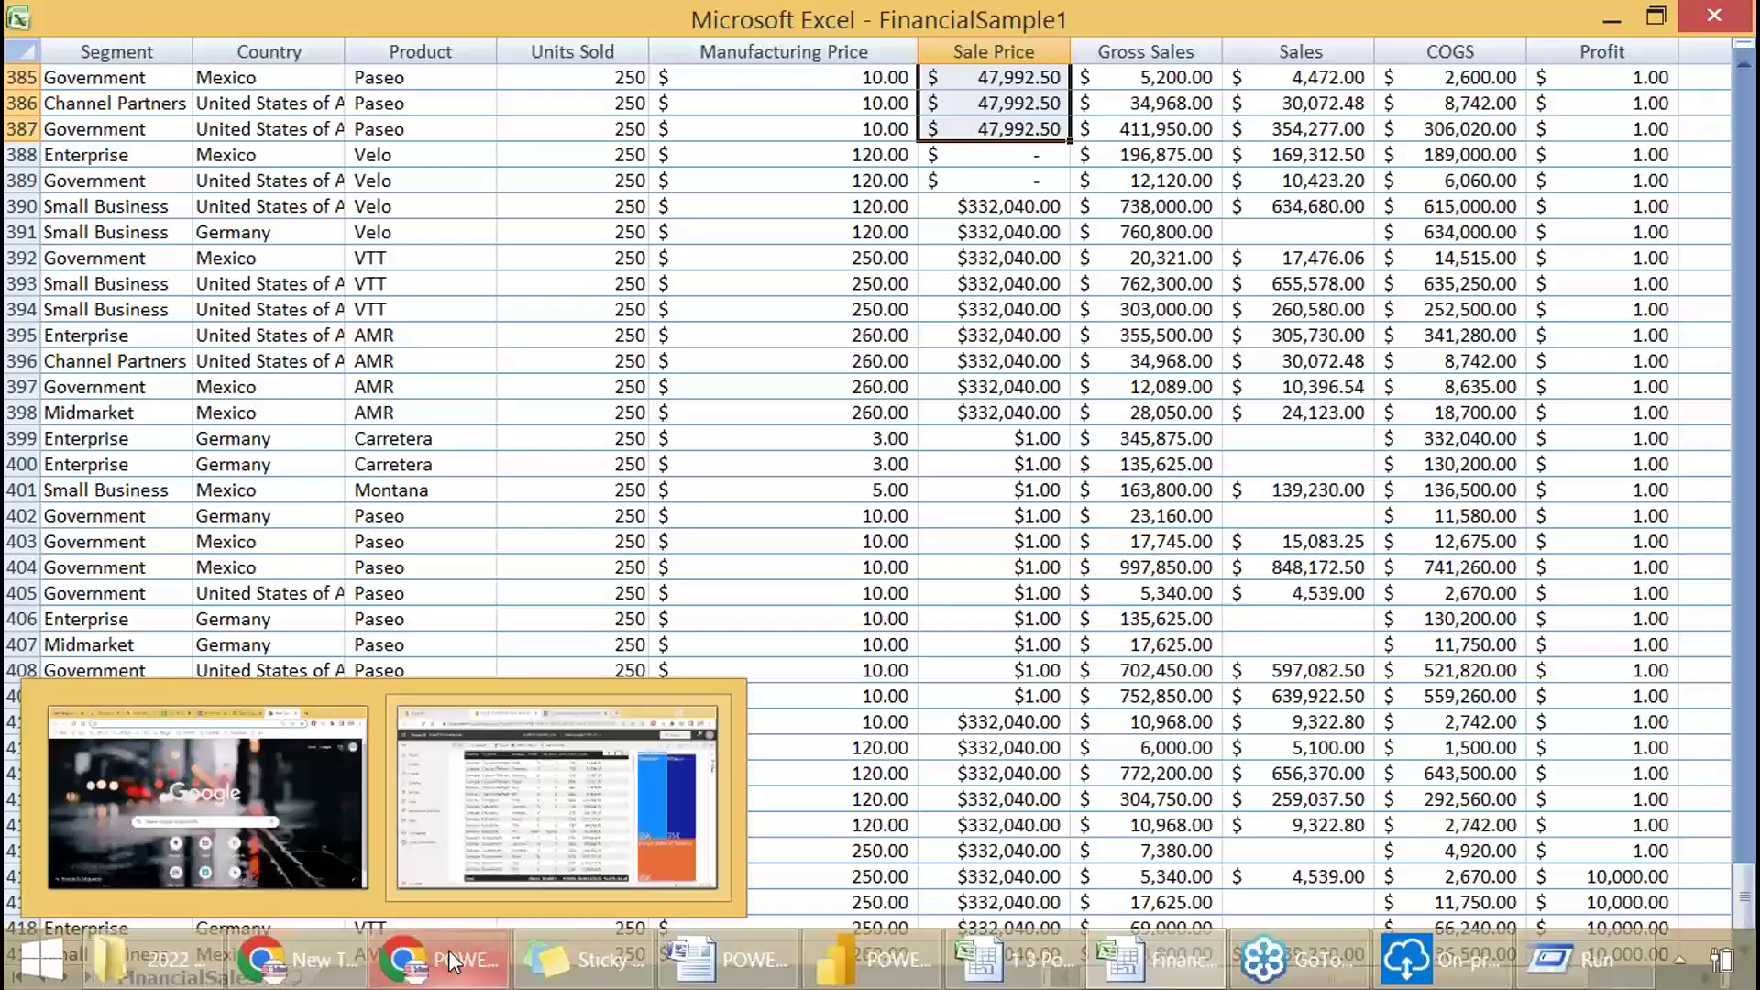
left_click(448, 950)
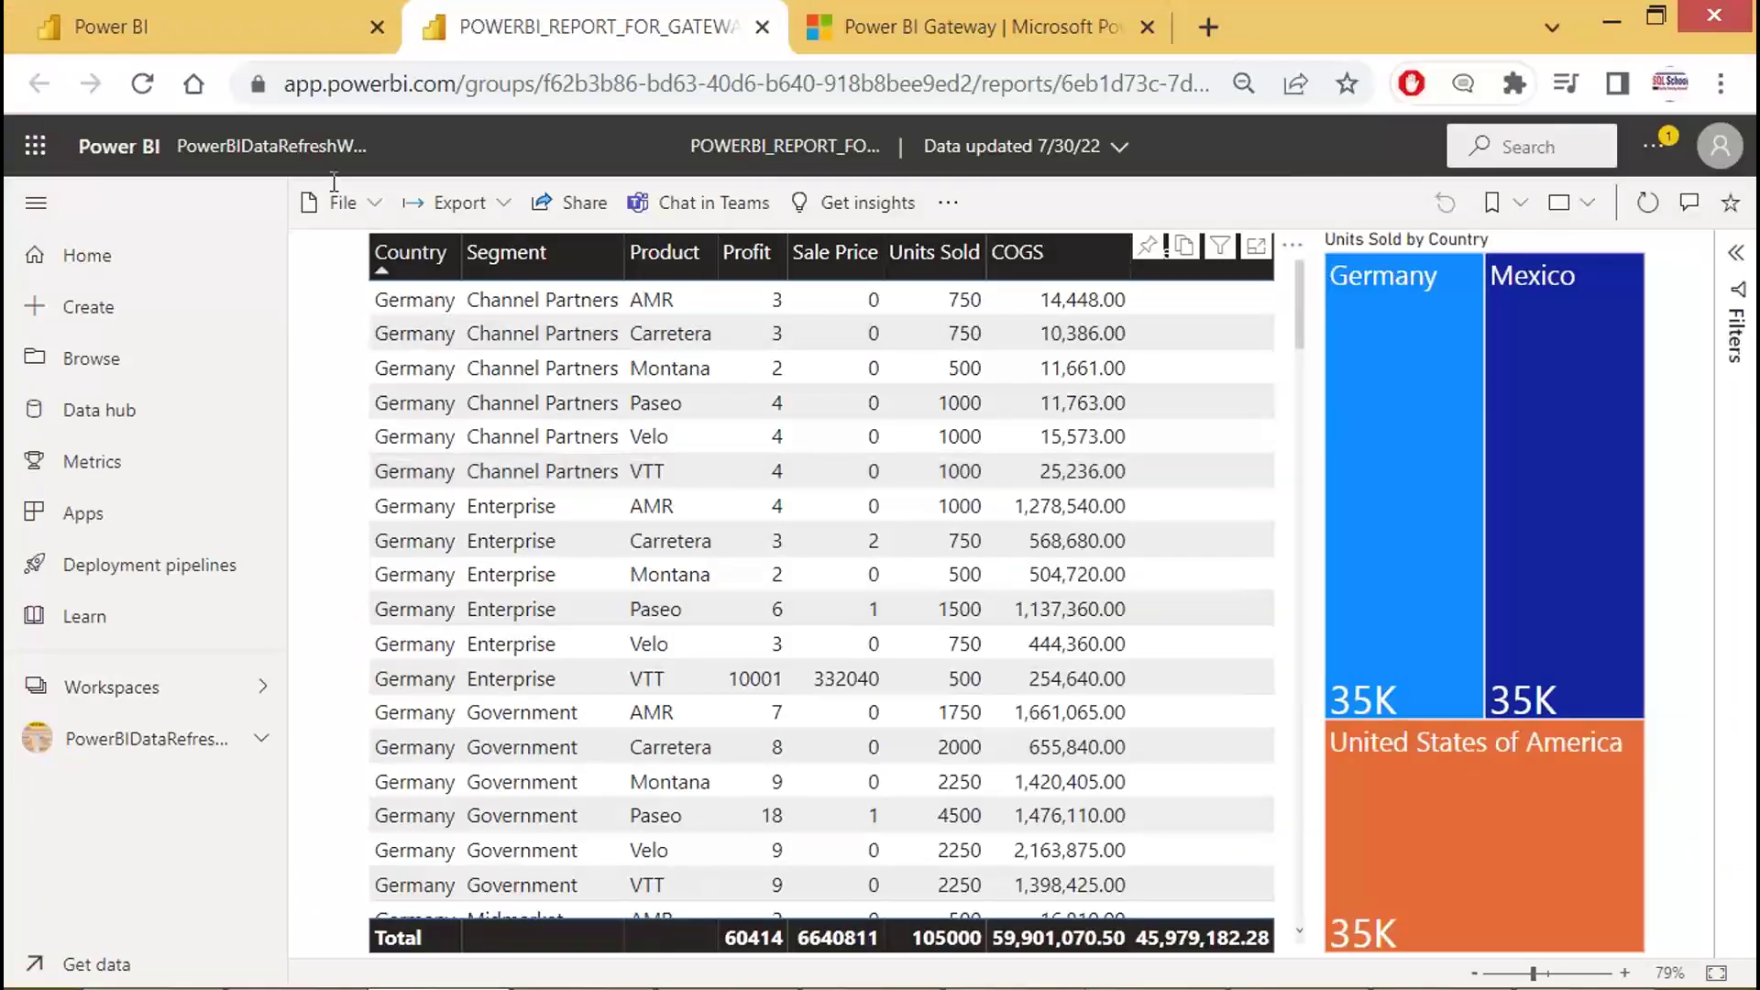
left_click(231, 28)
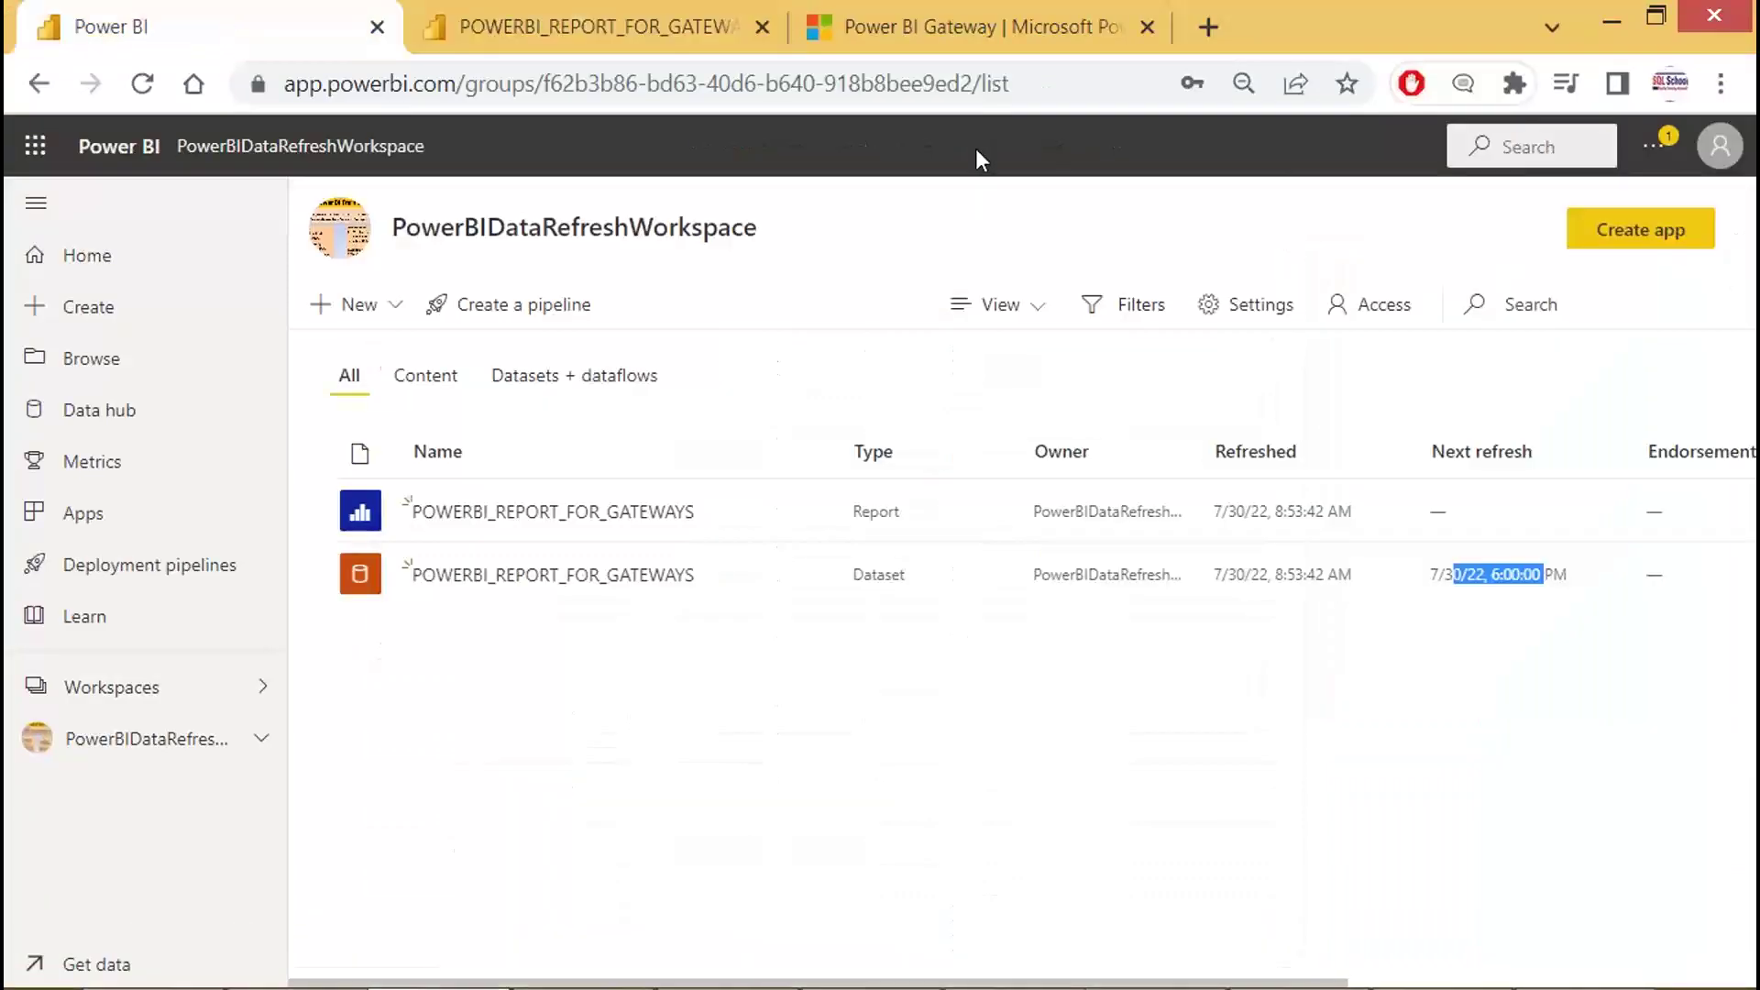
left_click(1157, 956)
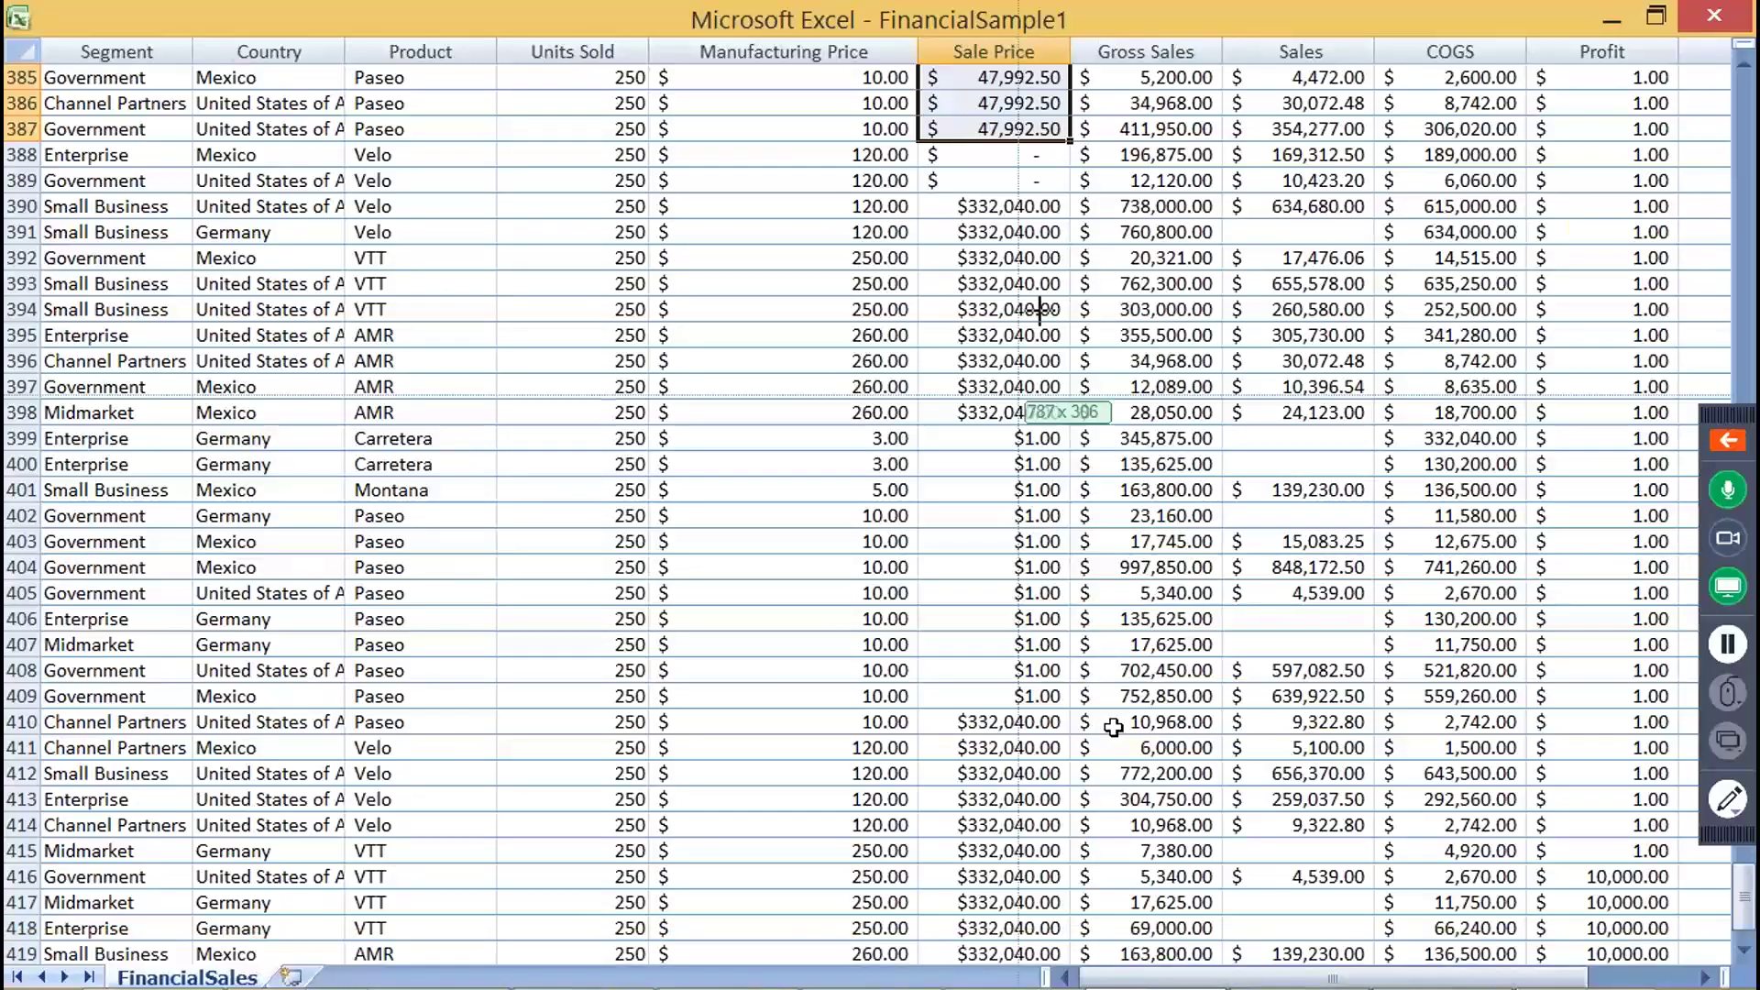
scroll(1045, 309, "up", 14)
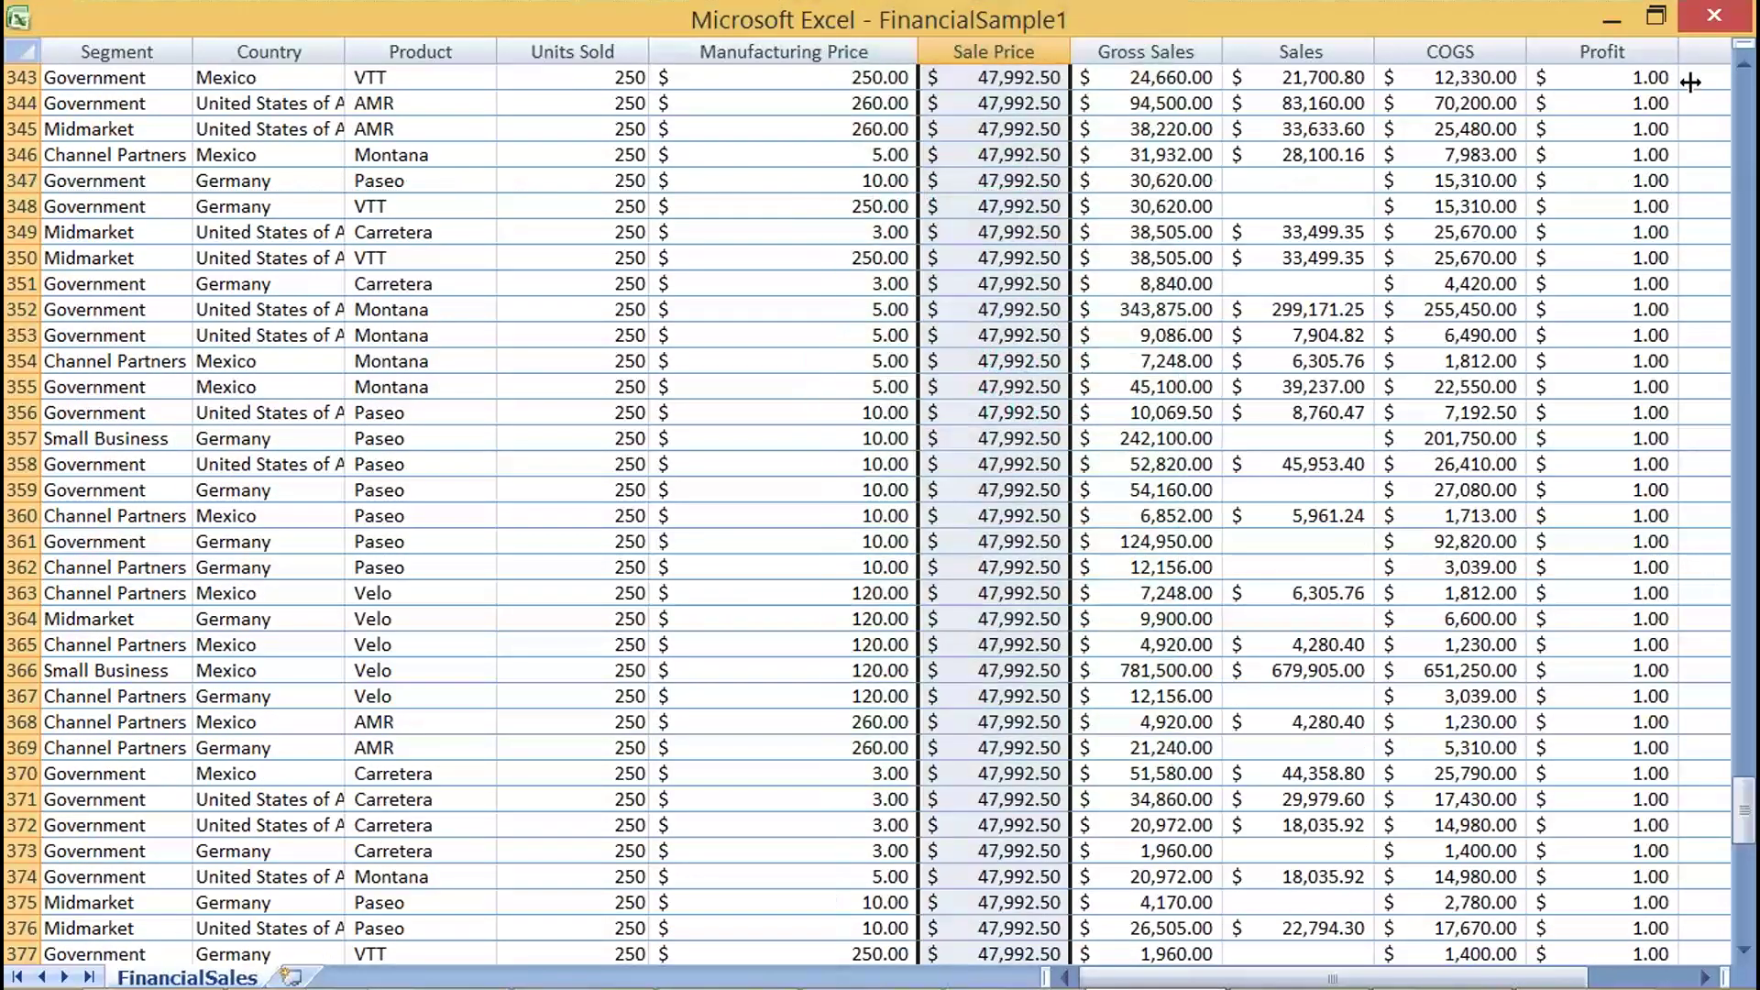
left_click(1711, 12)
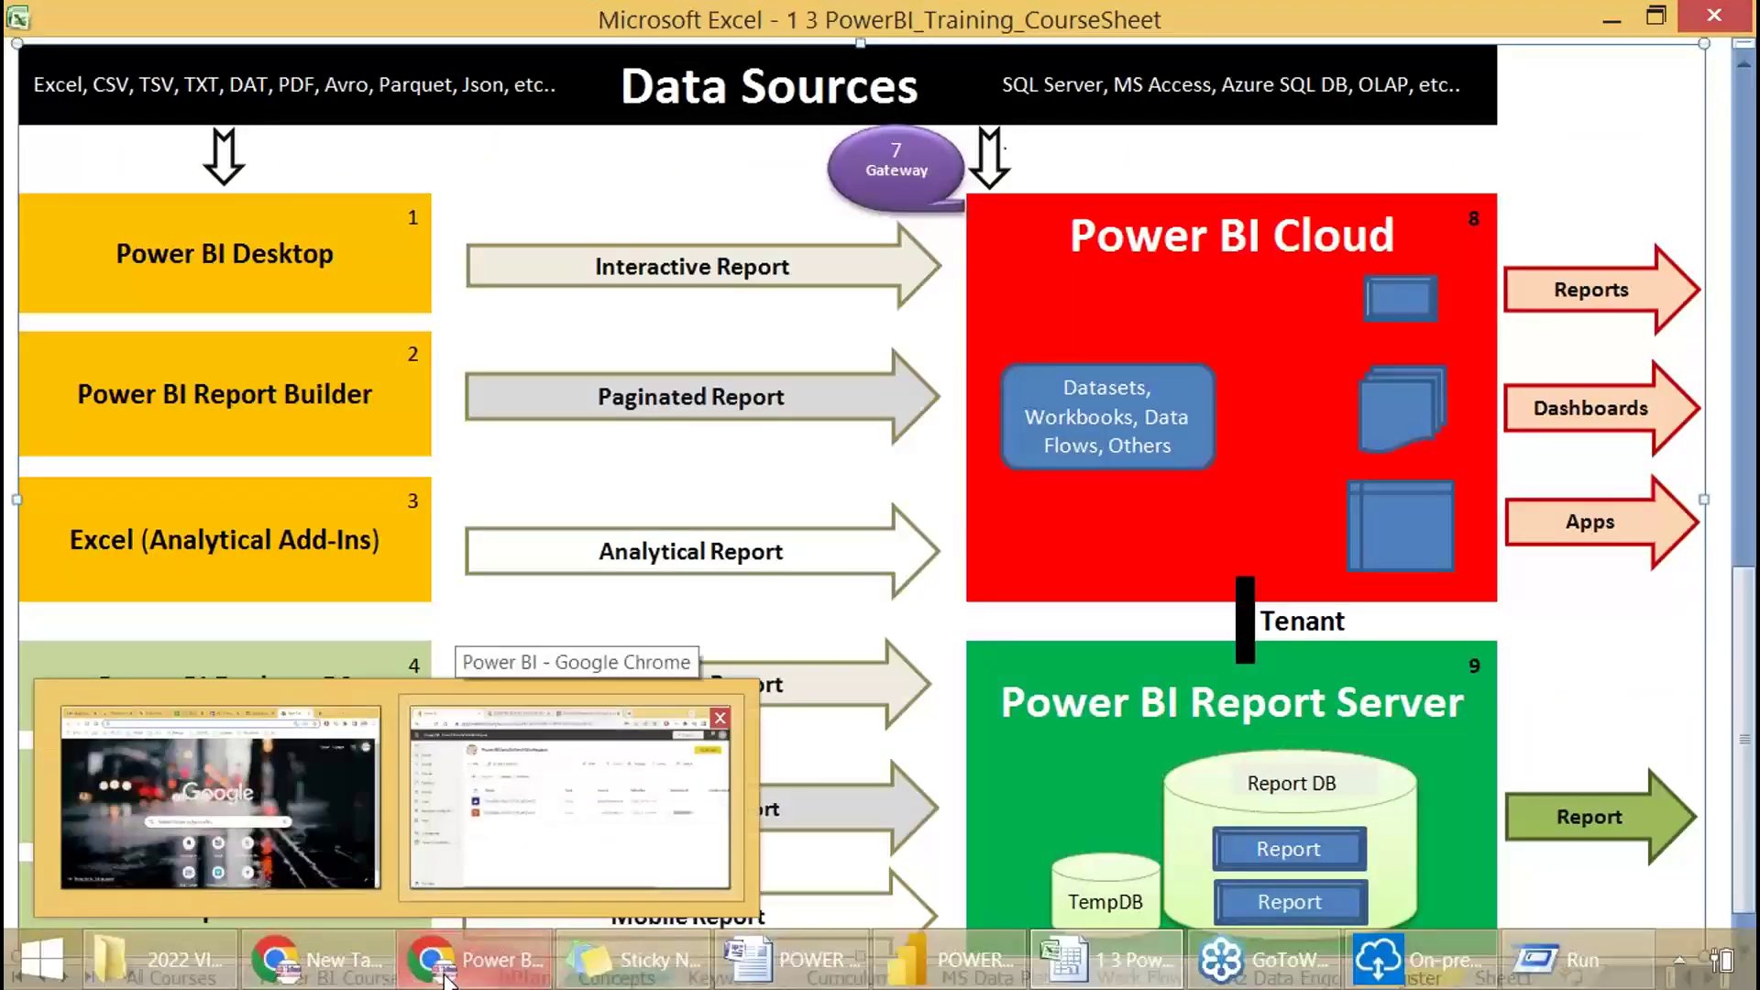
- Run Refresh now on POWERBI_REPORT_FOR_GATEWAYS and confirm it shows refreshed 7/30/22, 9:14 AM
left_click(454, 976)
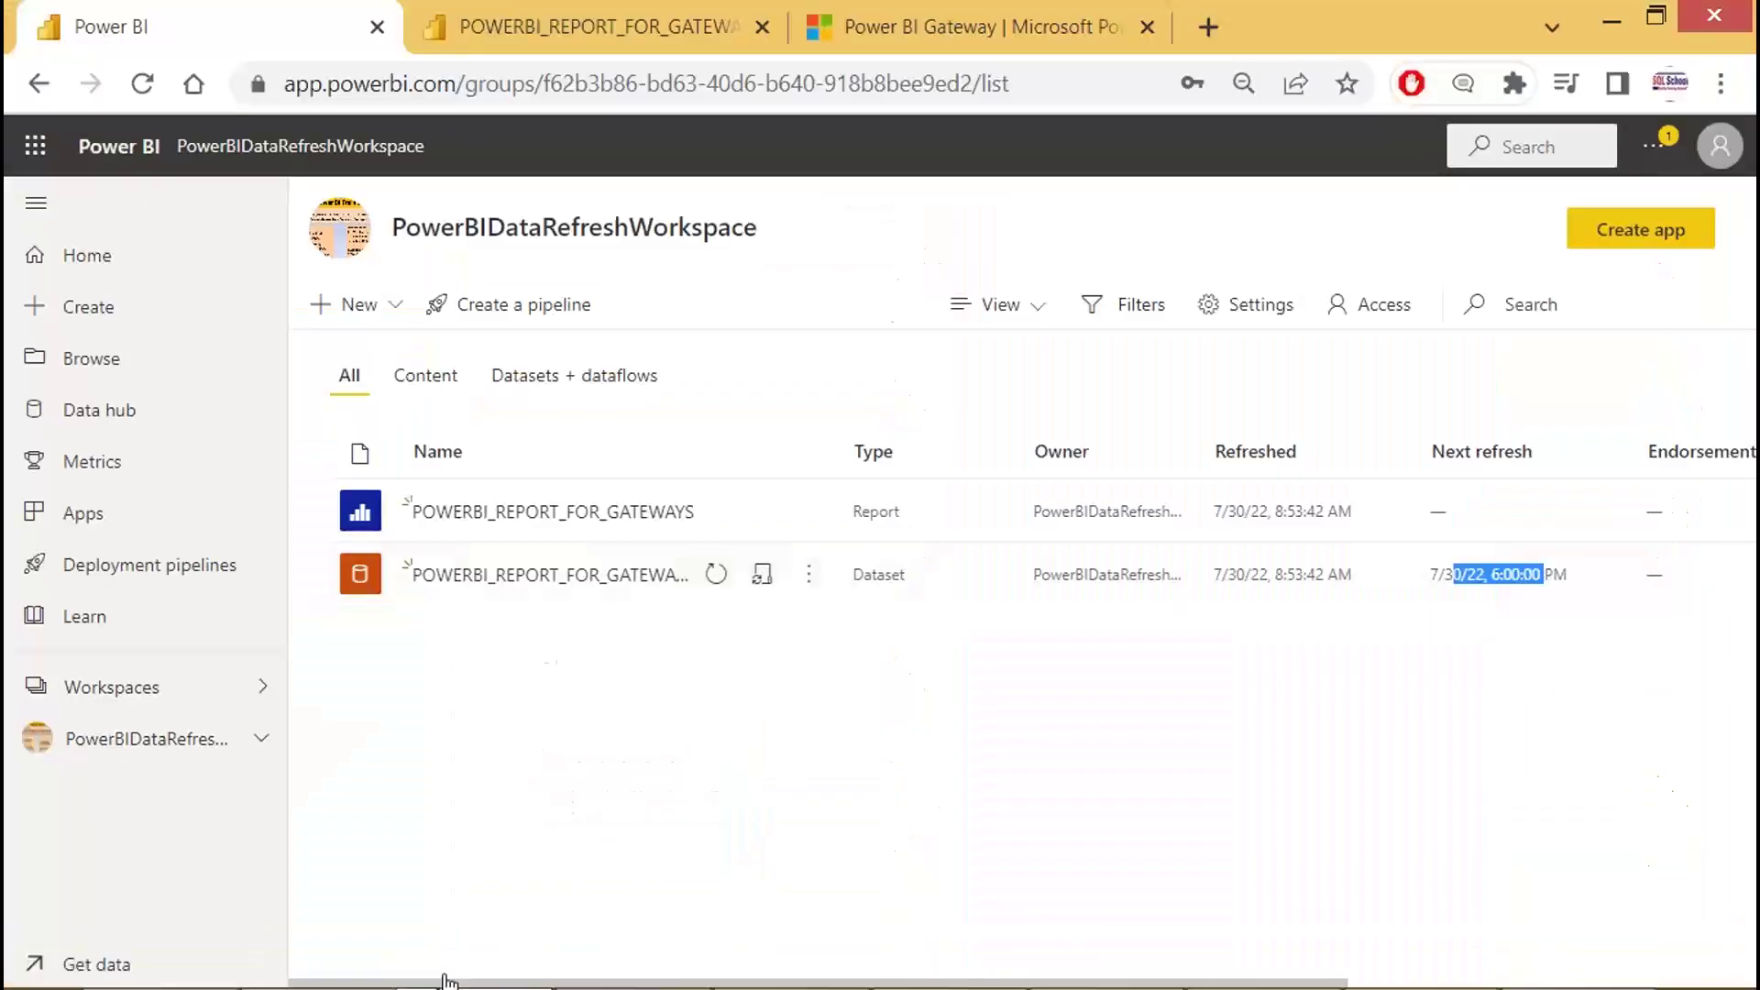
double_click(631, 226)
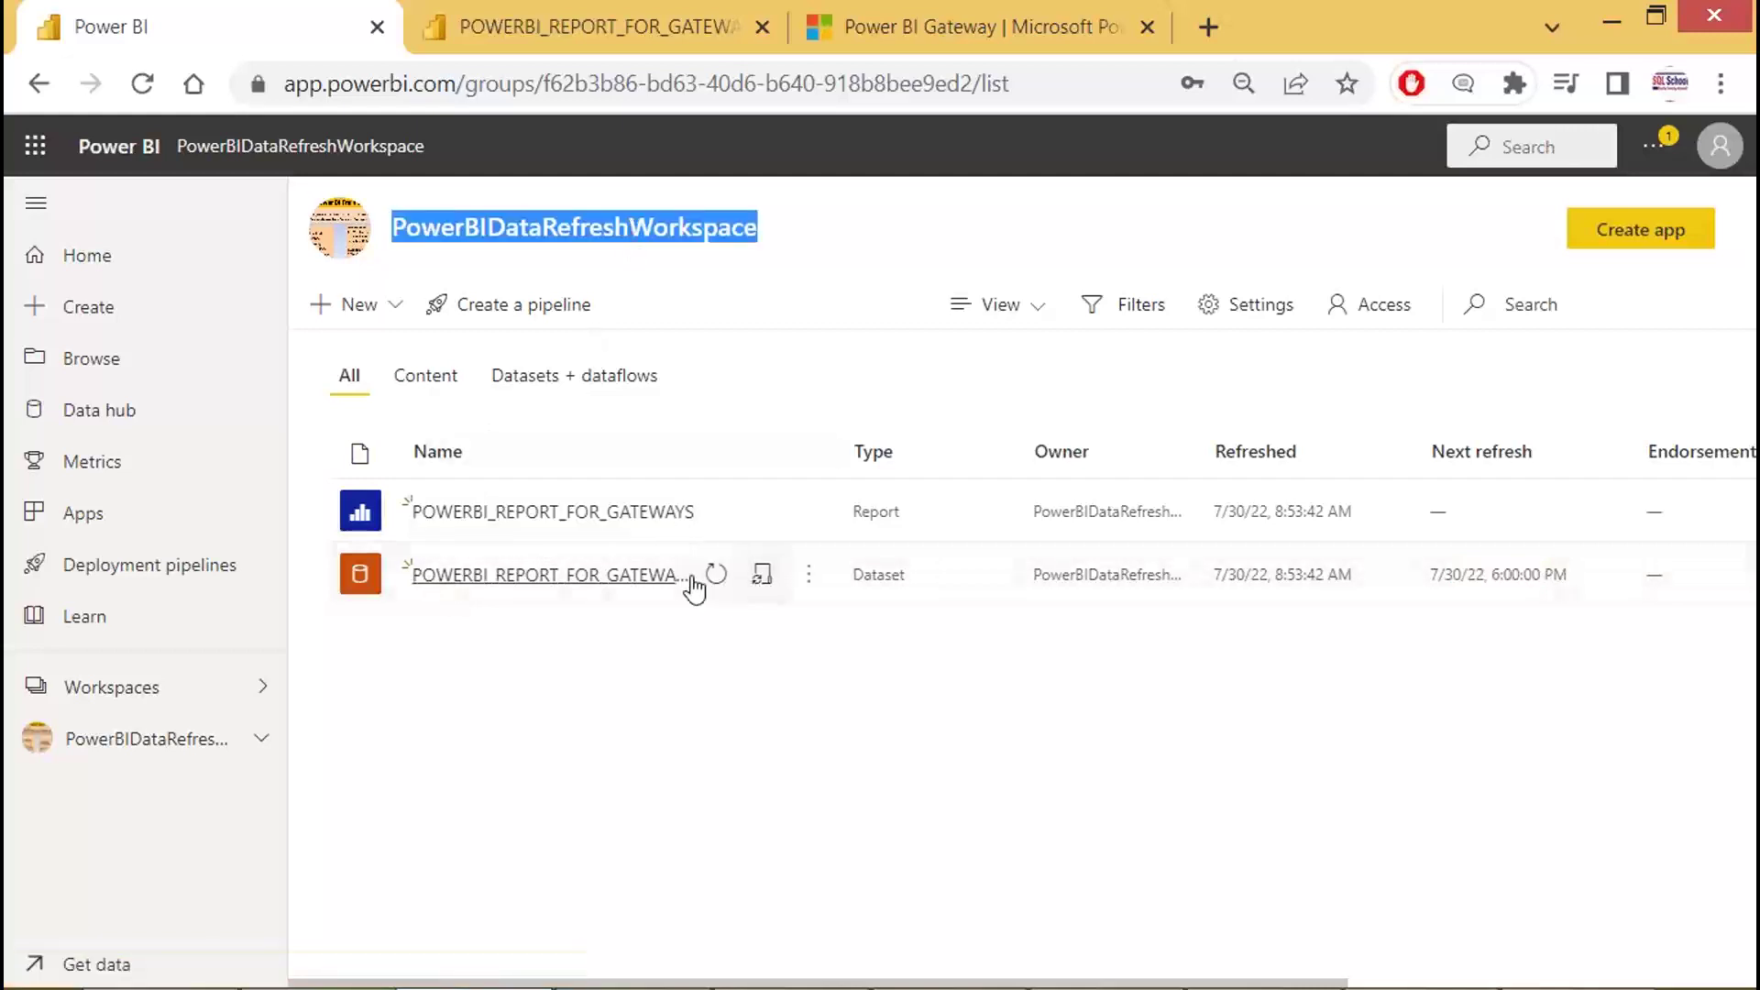
key("Print")
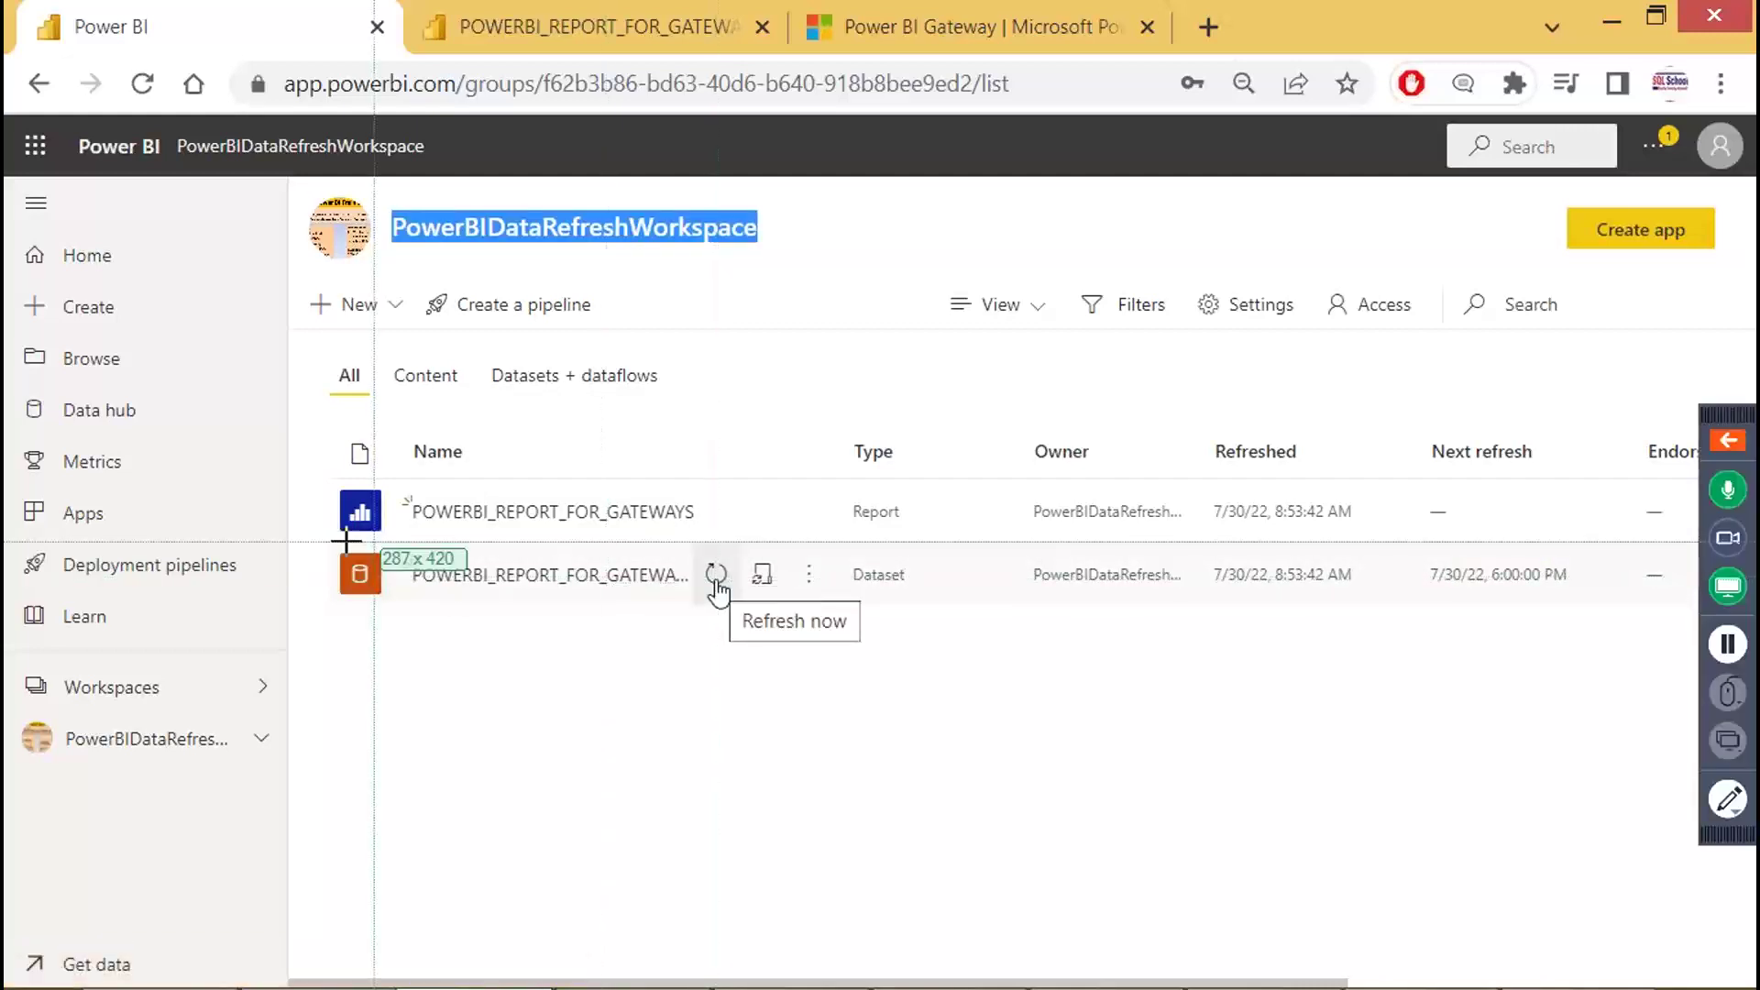
left_click_drag(333, 529, 1363, 632)
left_click(714, 575)
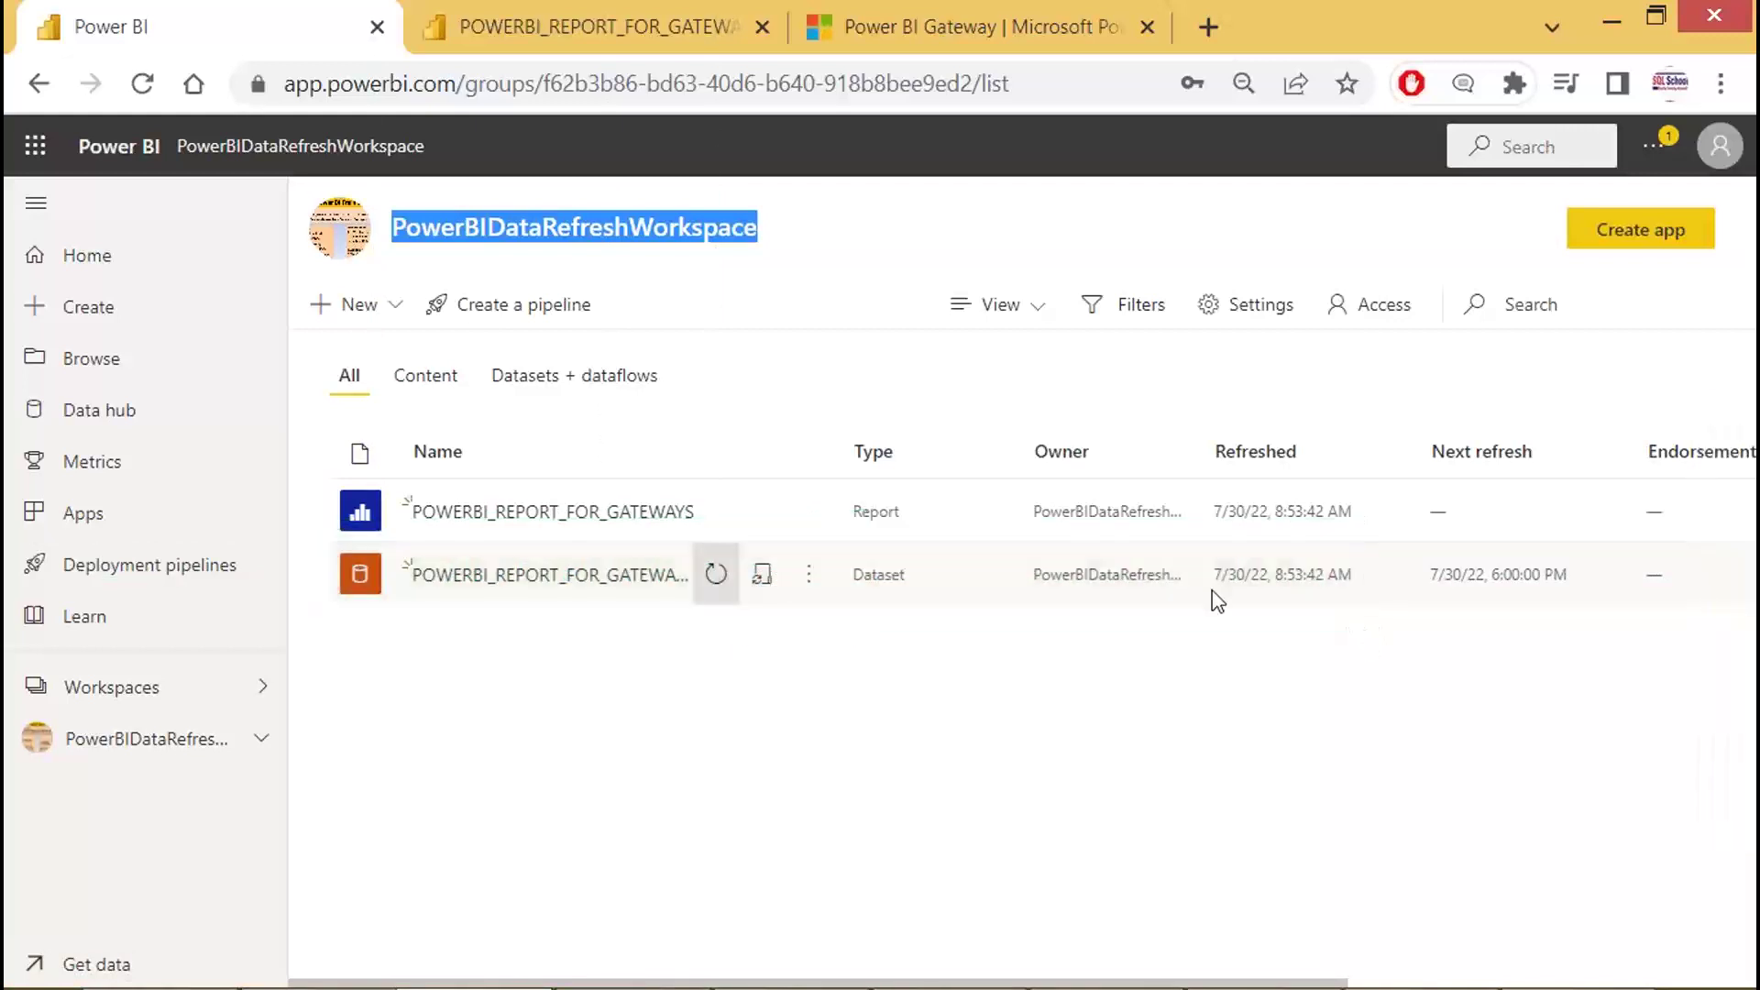
double_click(1292, 575)
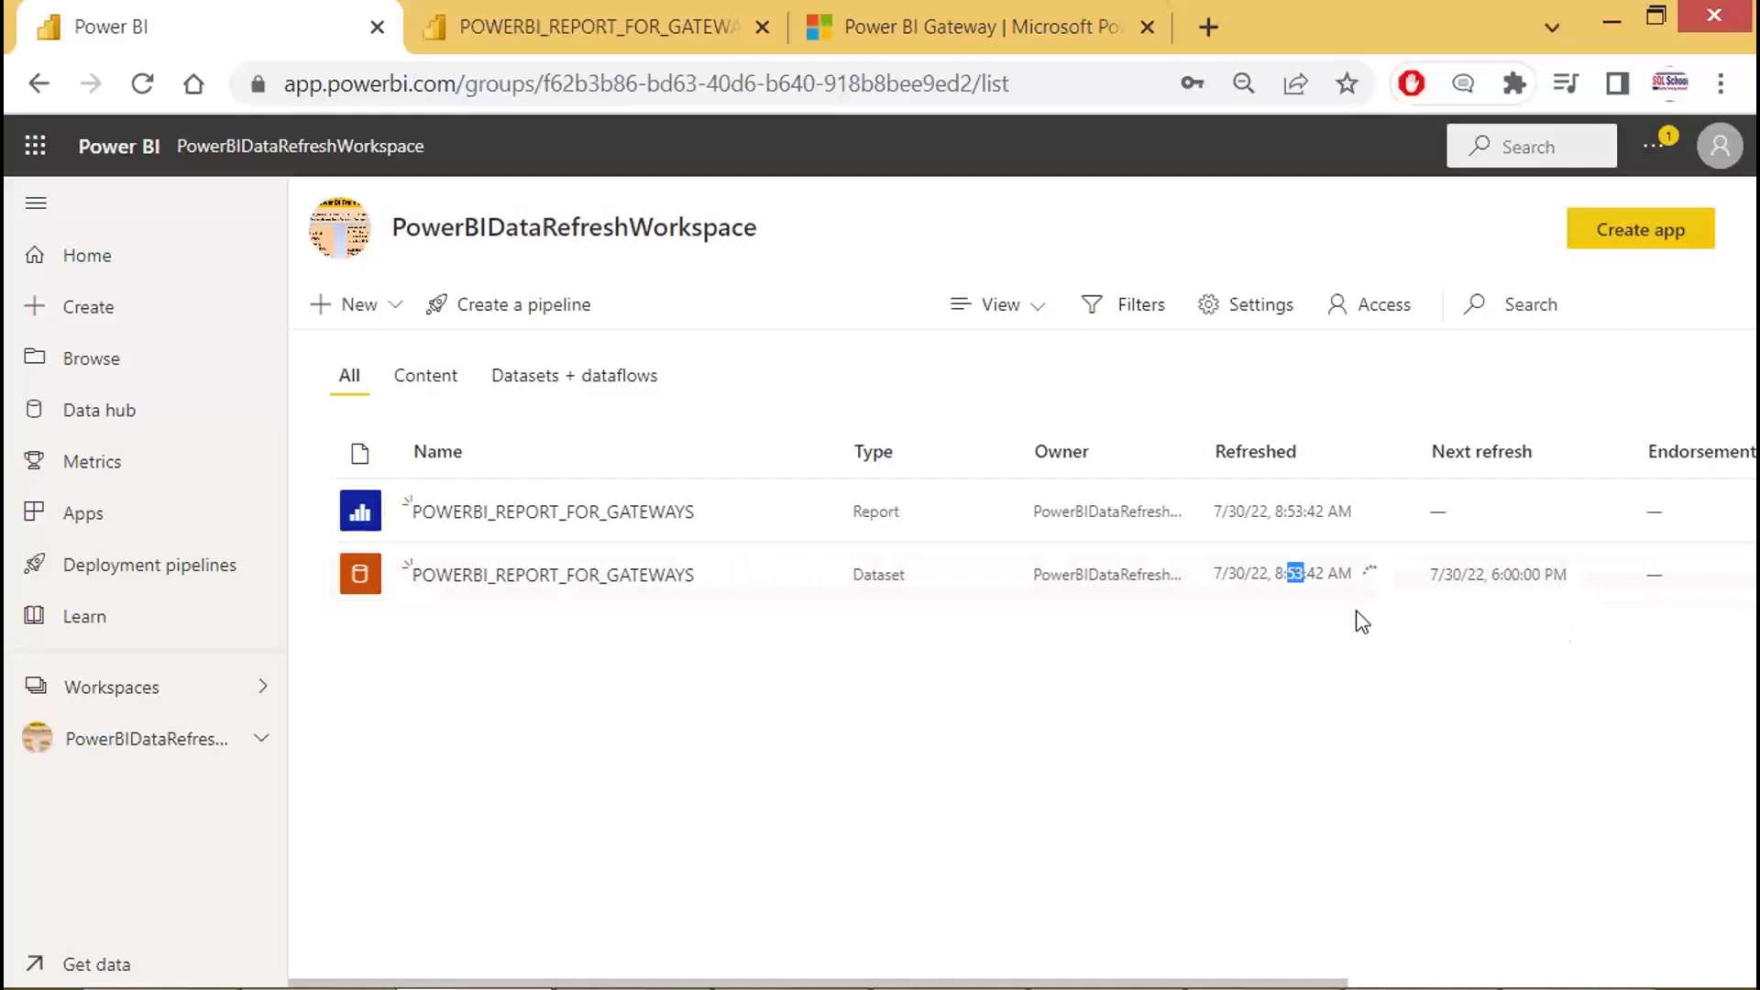
key("ctrl+shift+s")
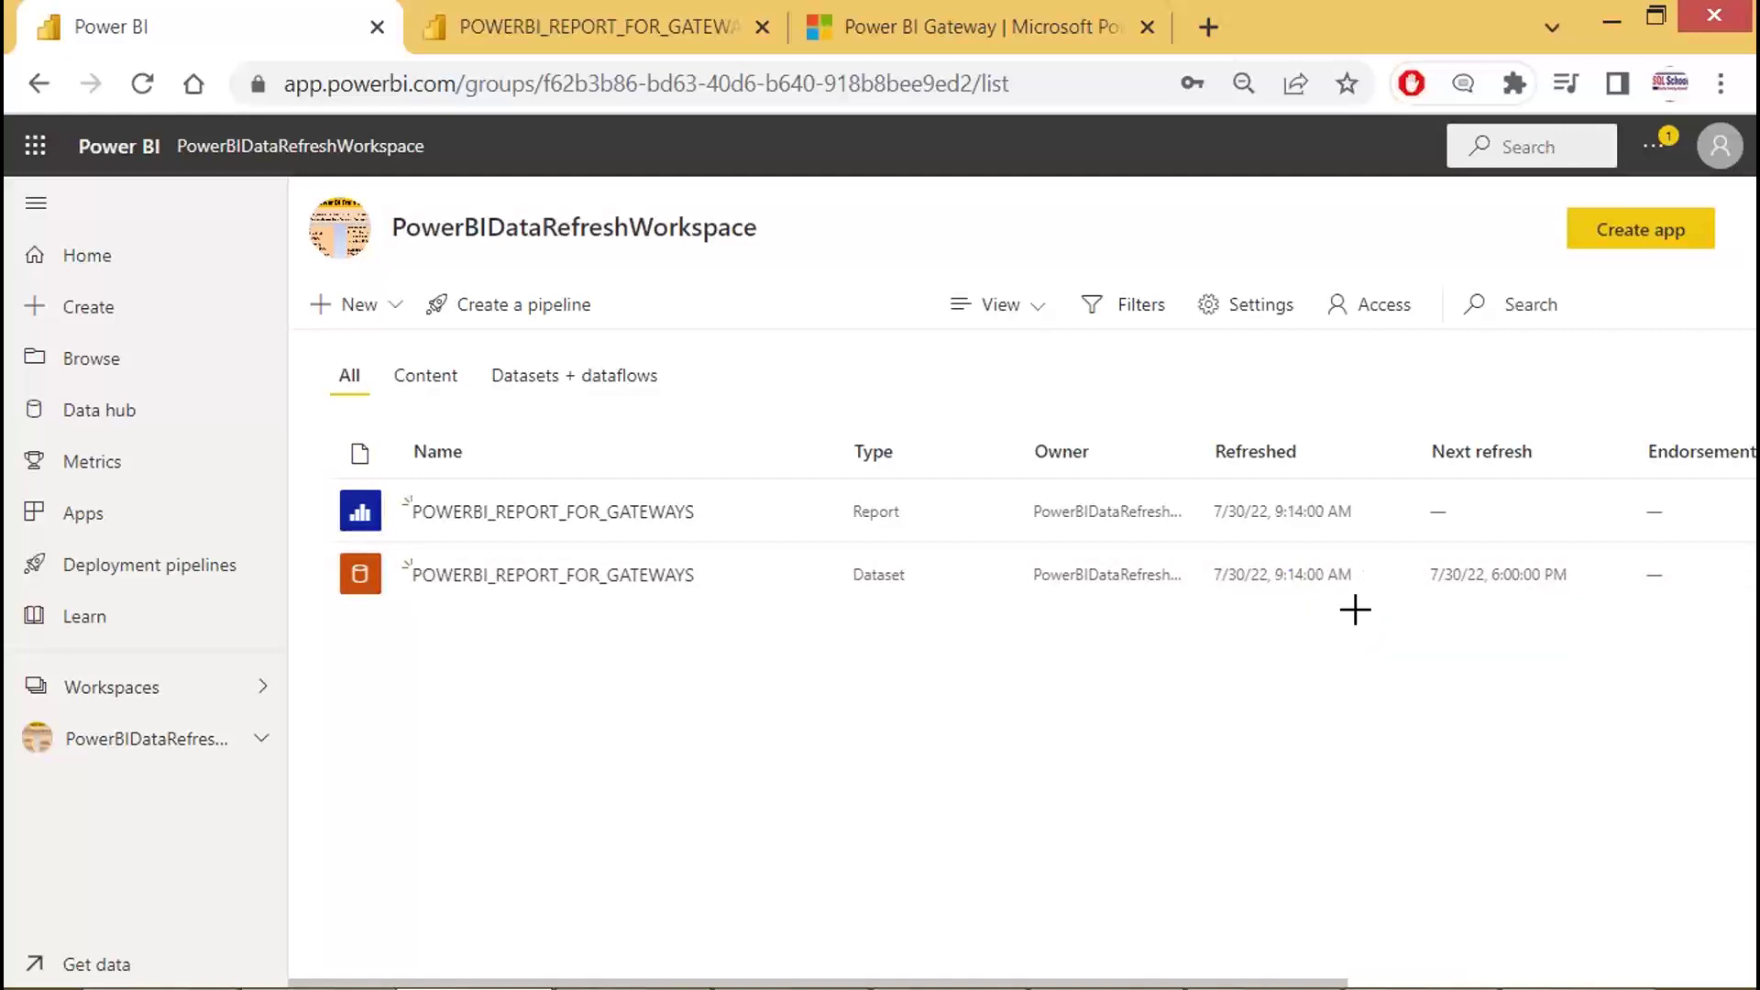
left_click_drag(285, 529, 1403, 636)
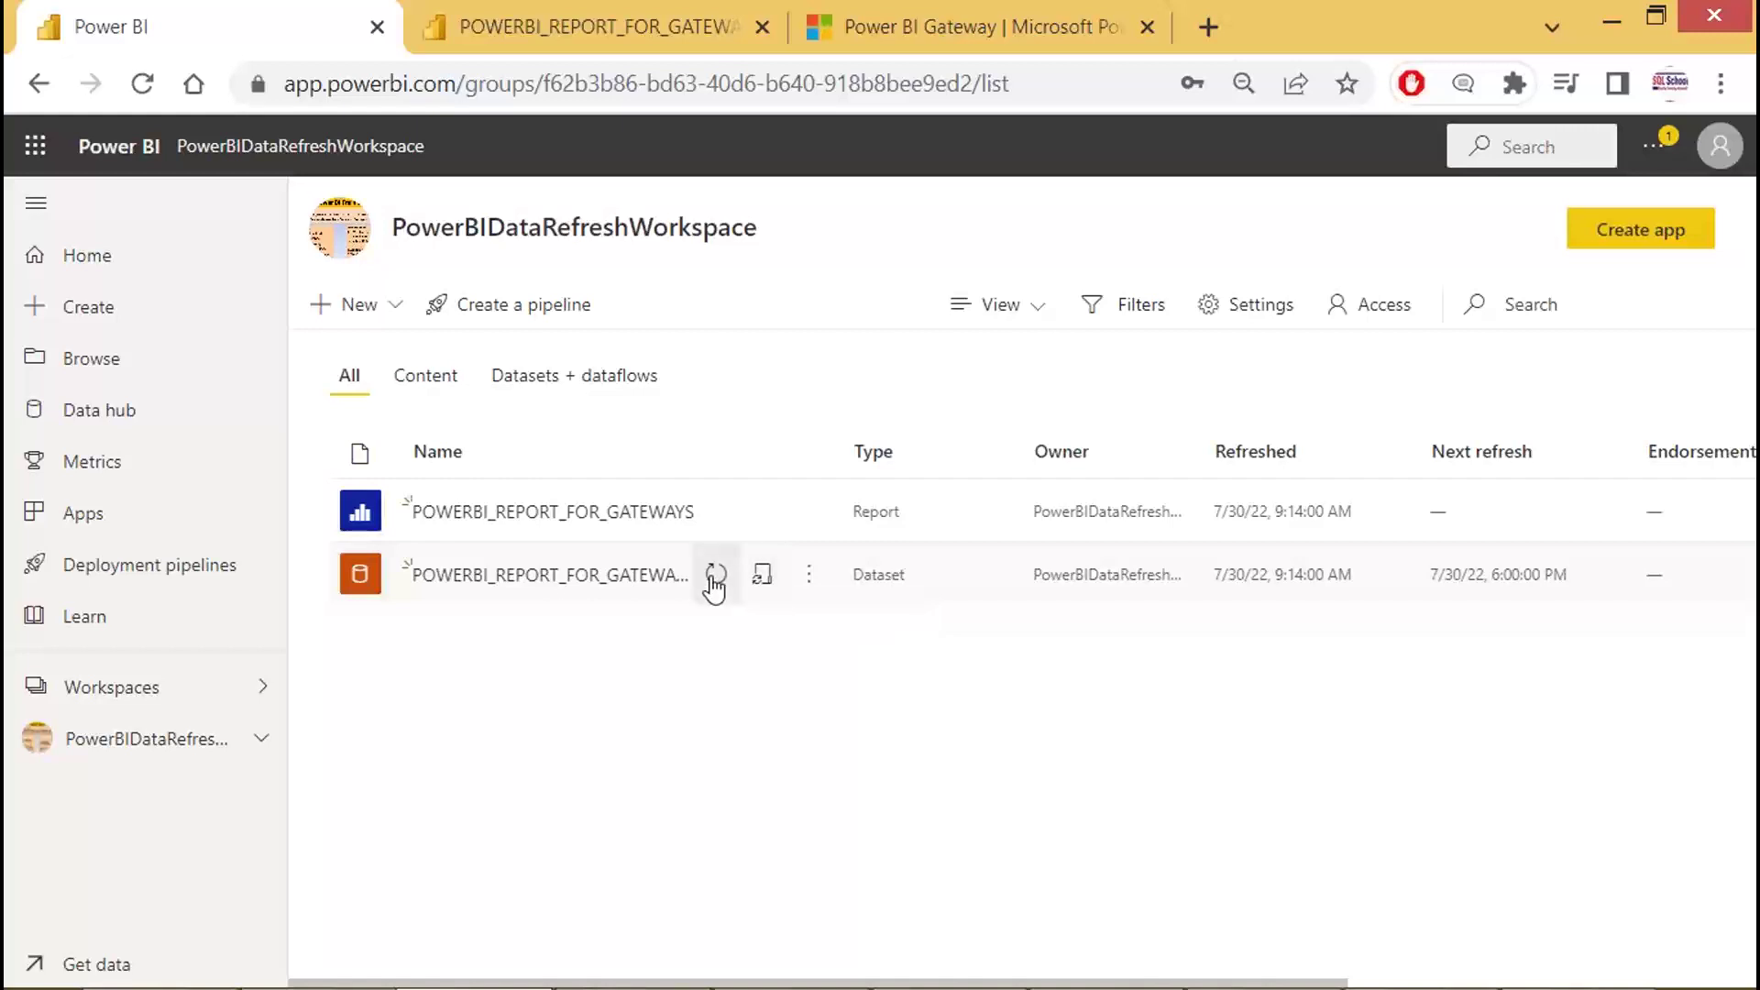
left_click_drag(267, 529, 899, 648)
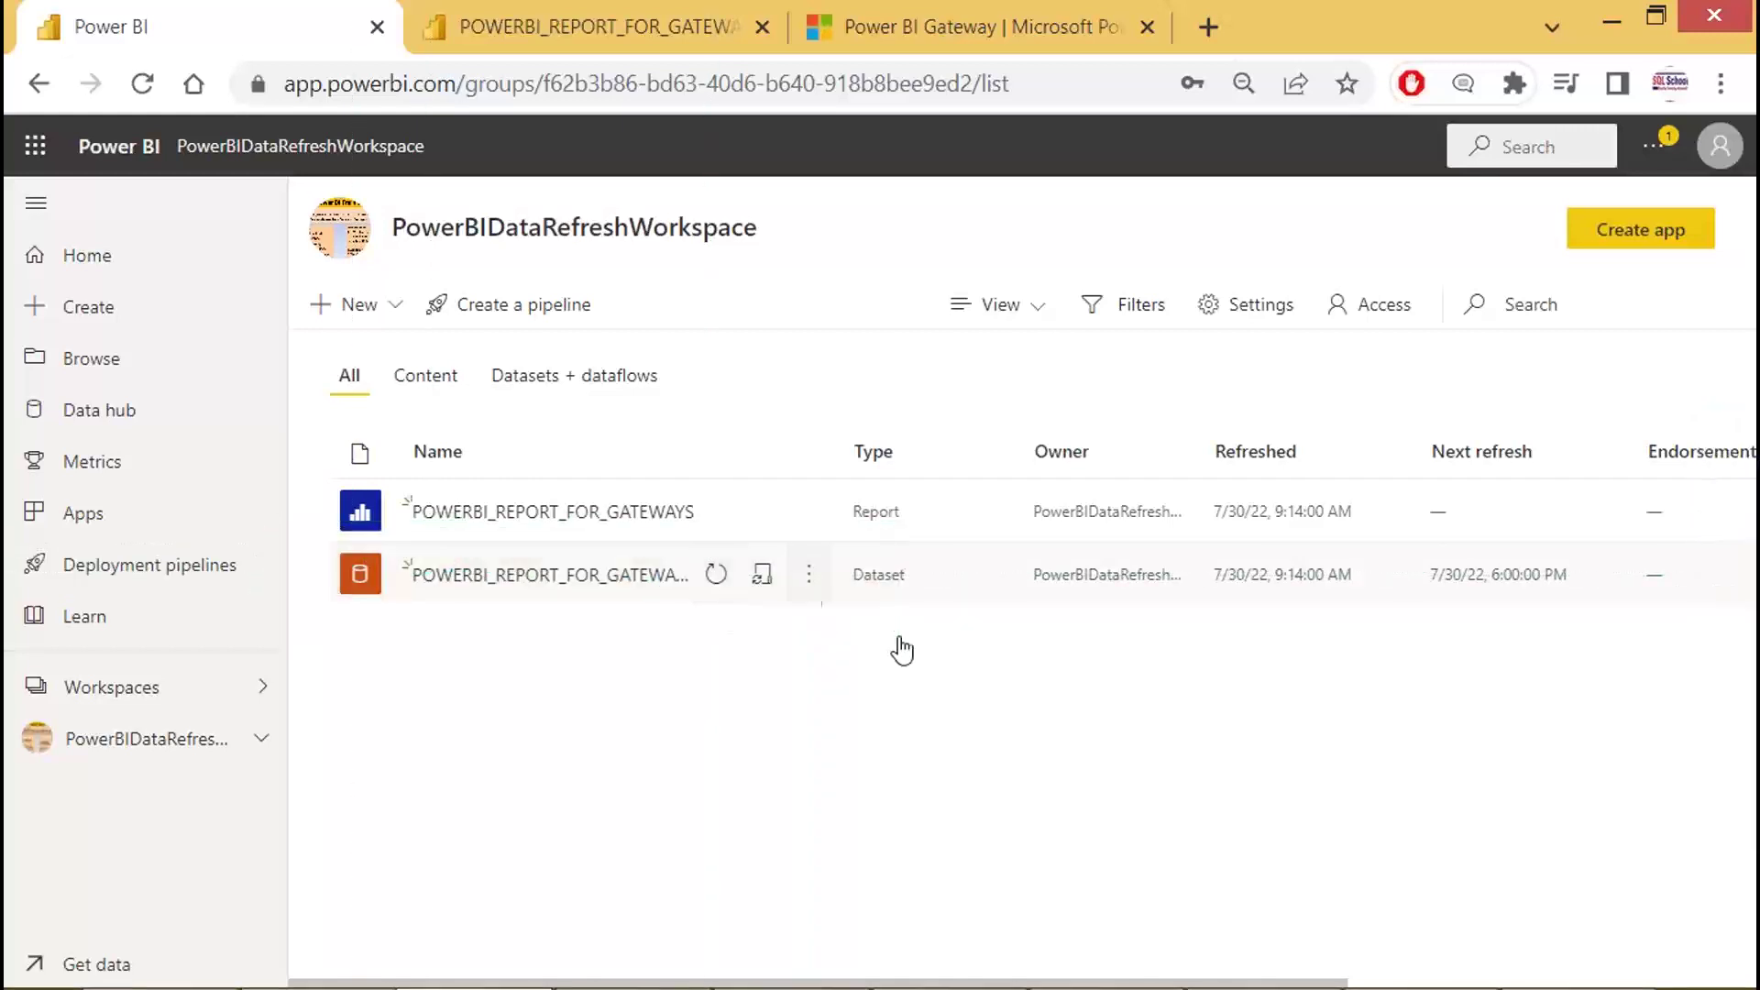
- Refresh the report visuals so the Sale Price total changes from 6640811 to 51031787
left_click(629, 19)
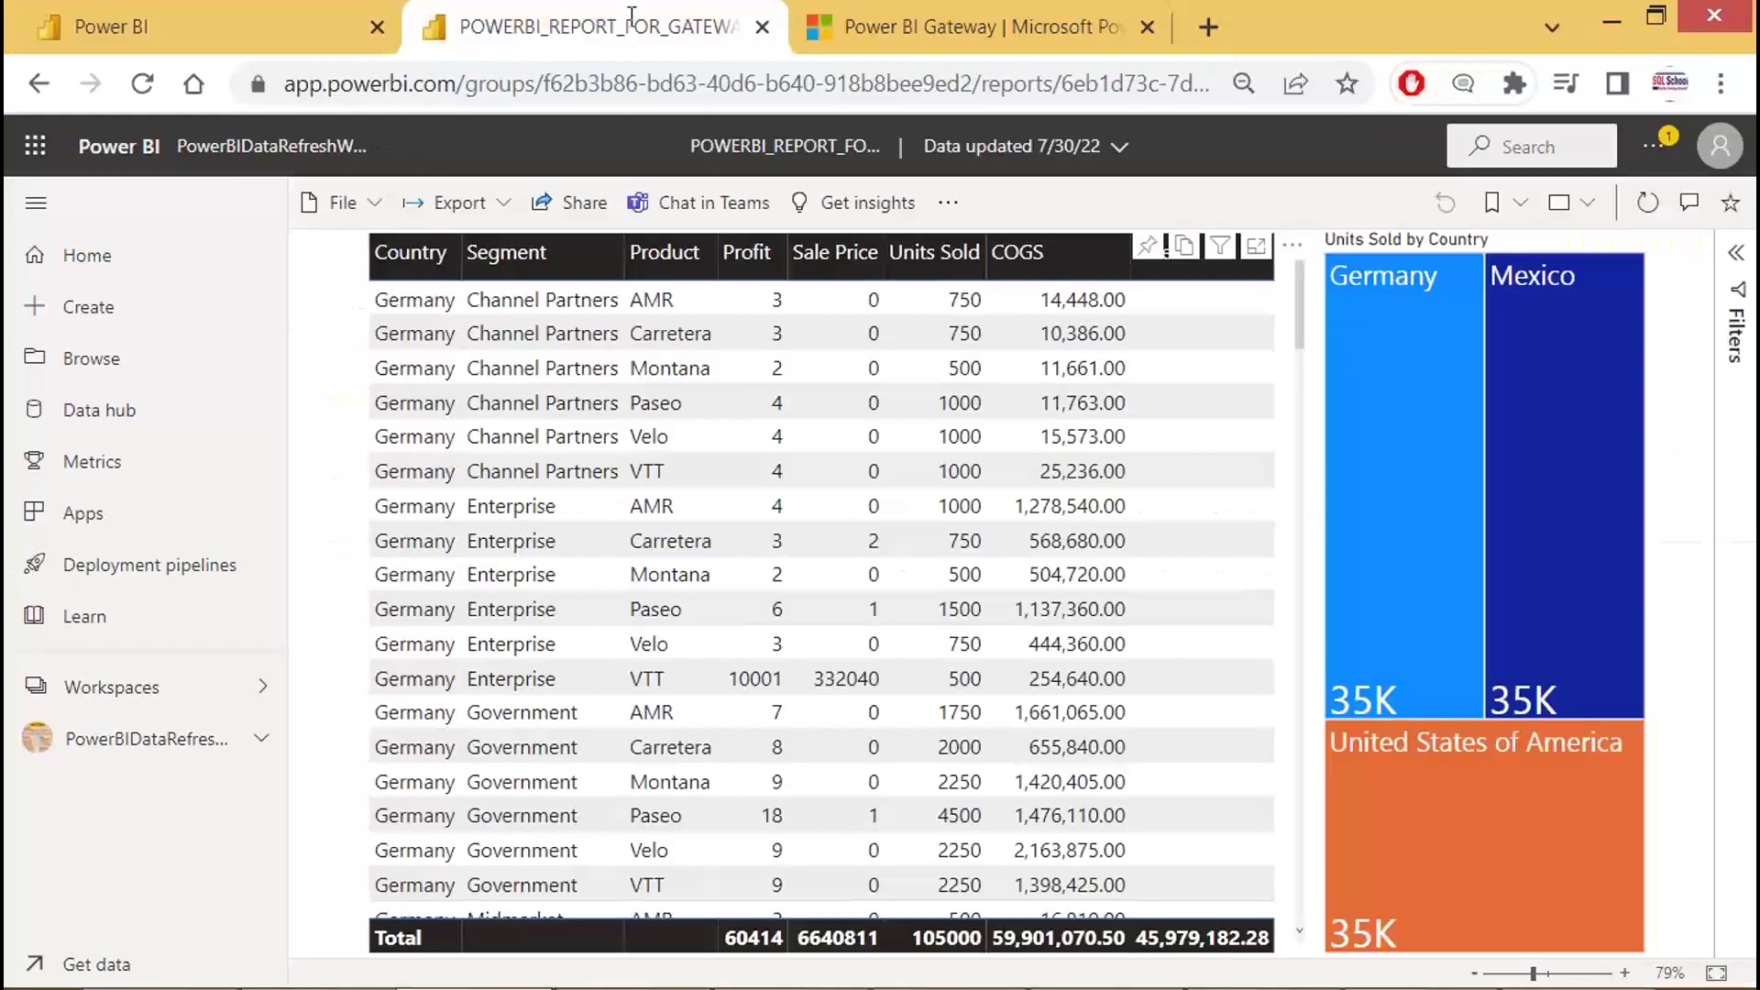
left_click(1648, 207)
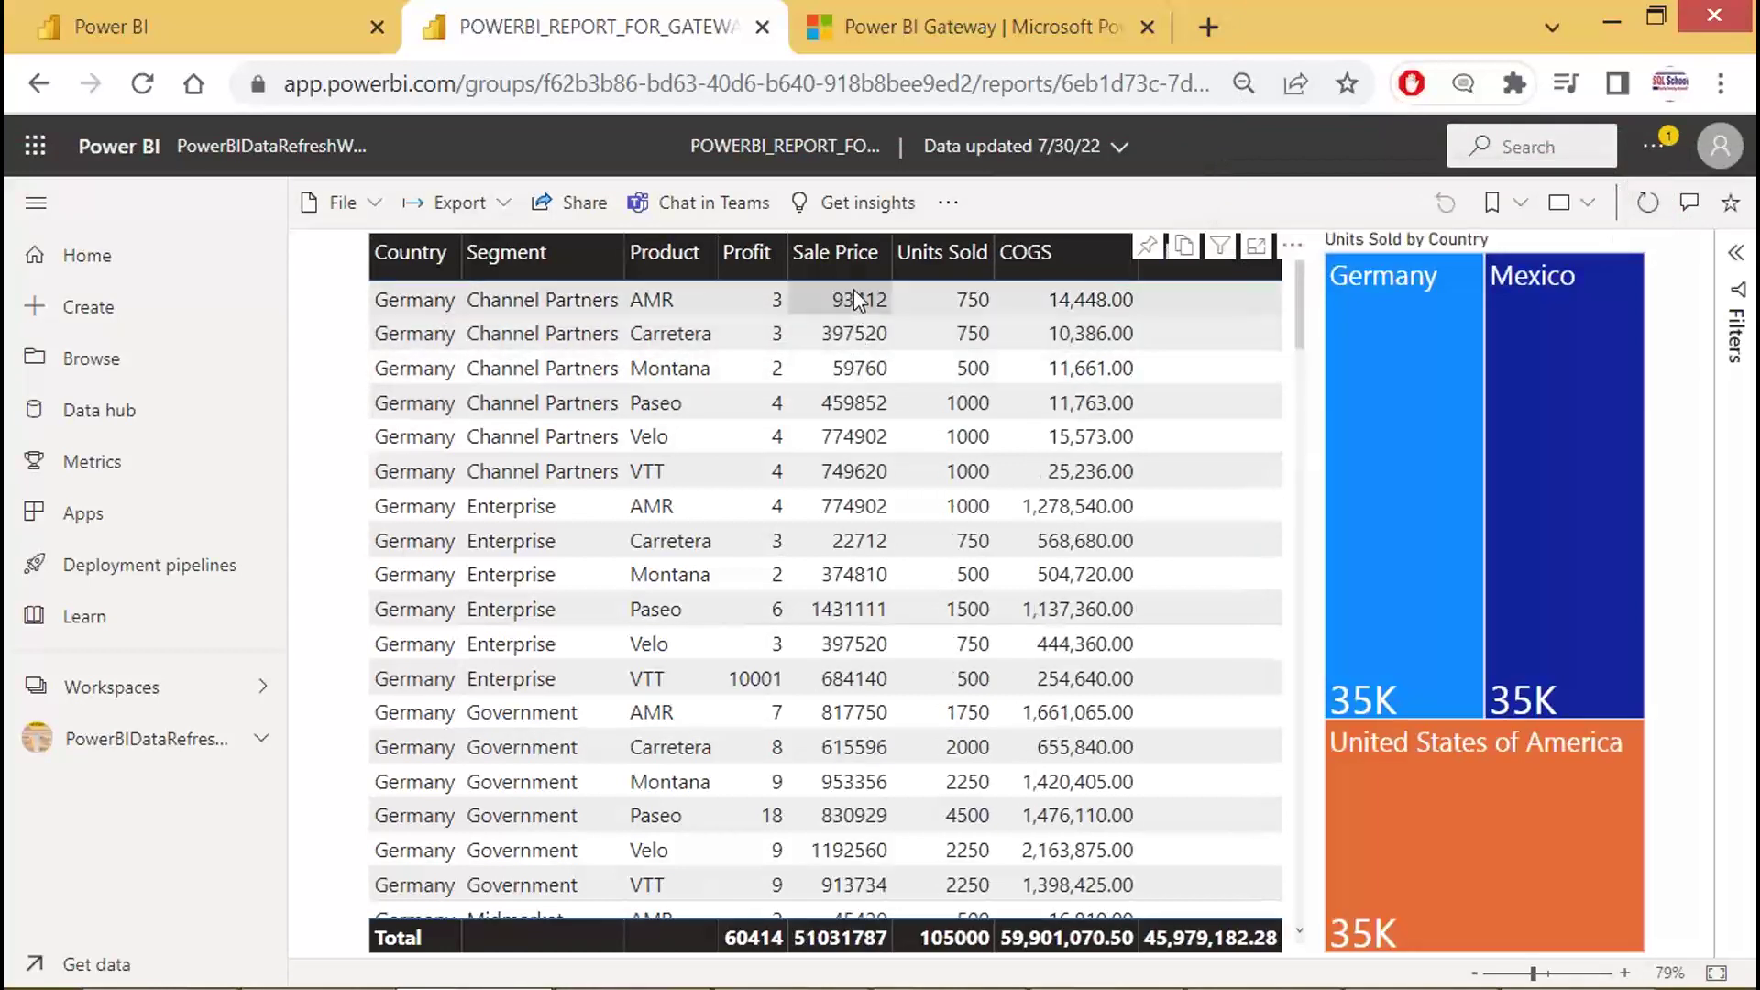
left_click_drag(769, 188, 893, 905)
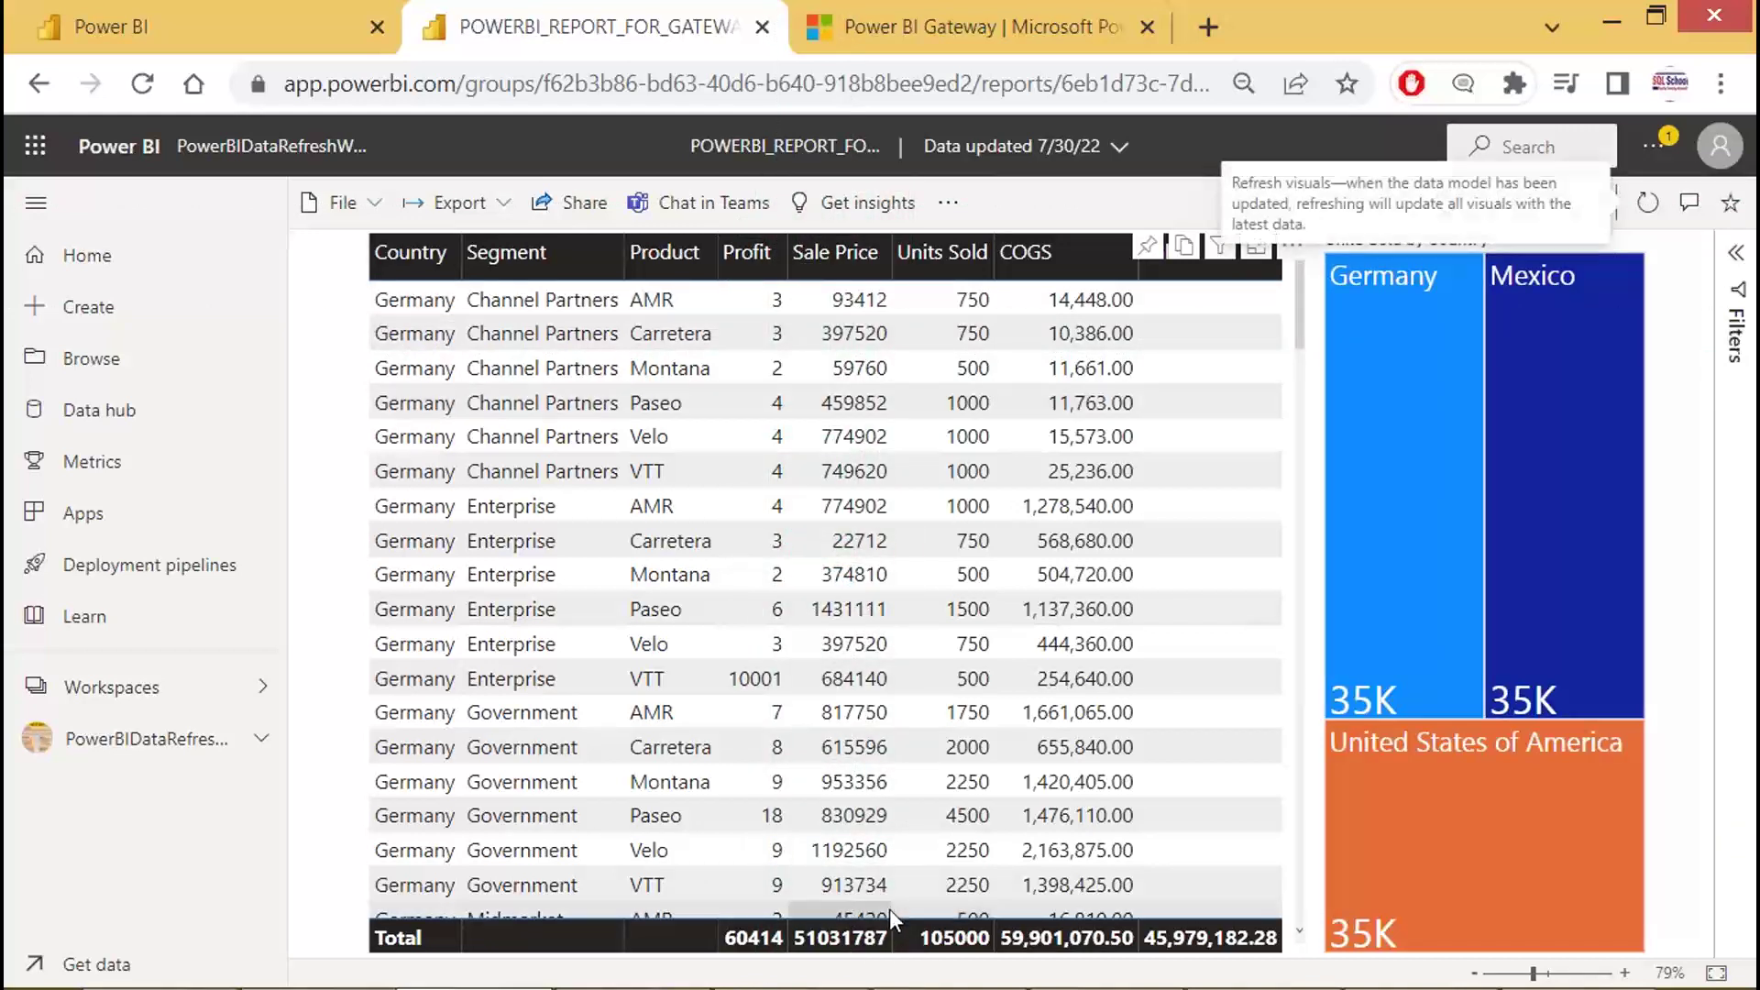